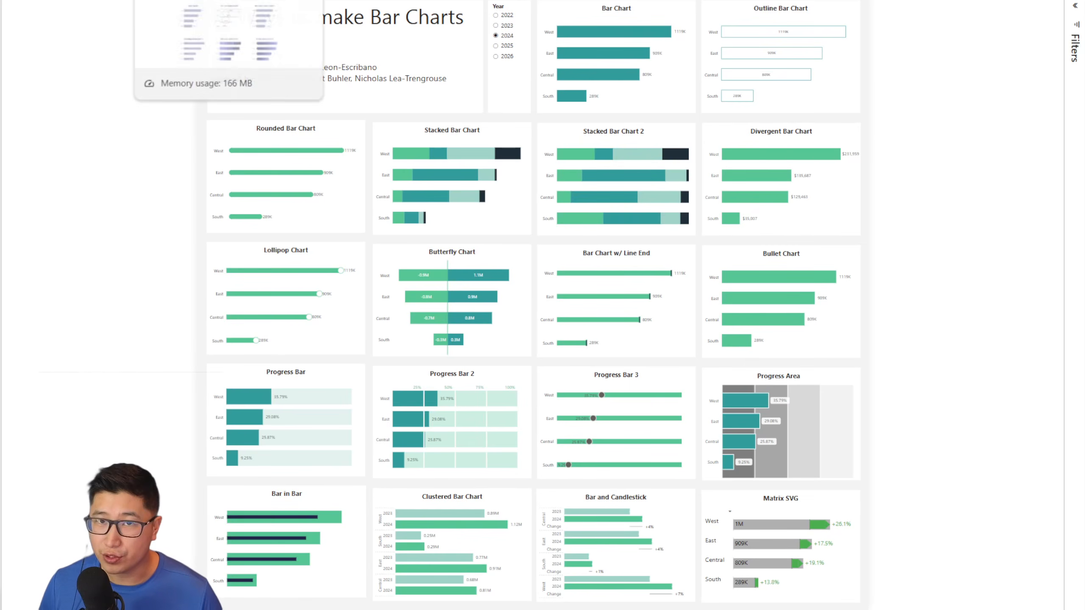
Step: Look through the reference bar chart catalogues in Tableau, the Power BI templates on GitHub and the LinkedIn post on 18 Tableau bar charts
left_click(183, 1)
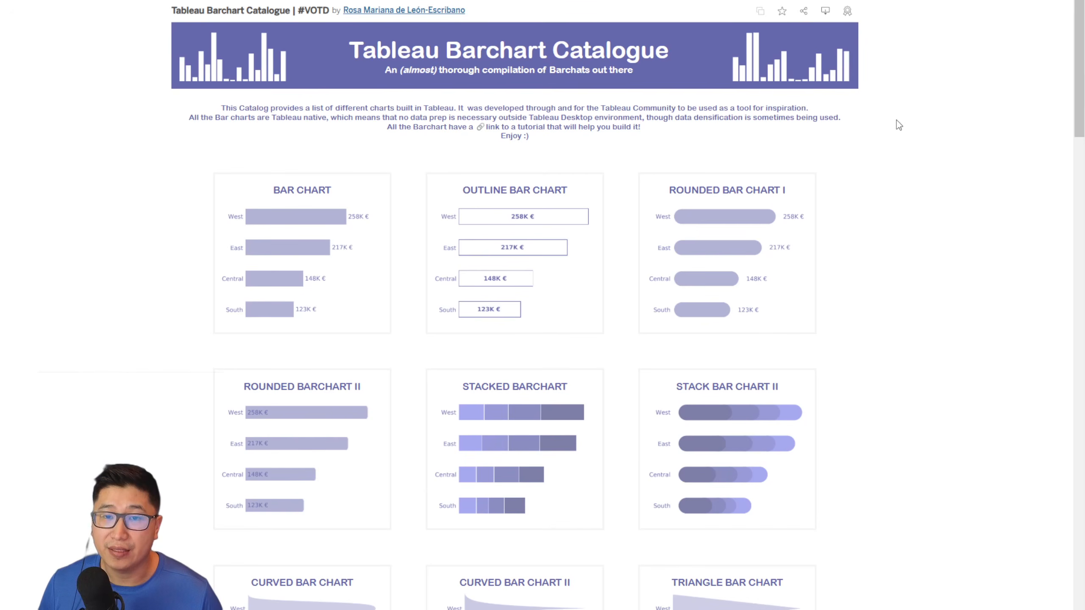
scroll(958, 125, "down", 10)
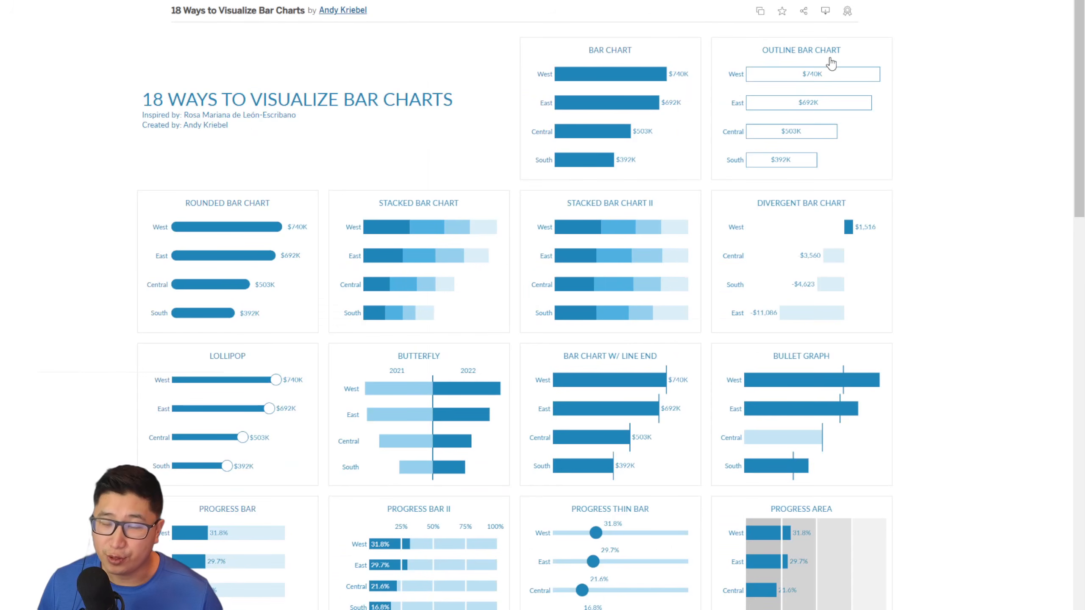
scroll(953, 86, "down", 3)
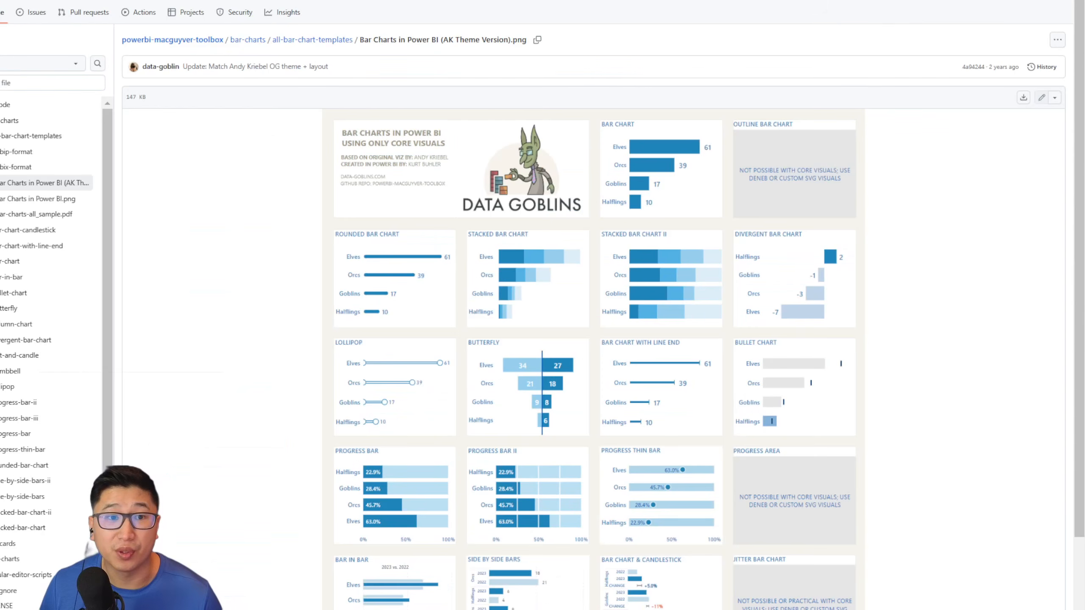
scroll(710, 40, "down", 2)
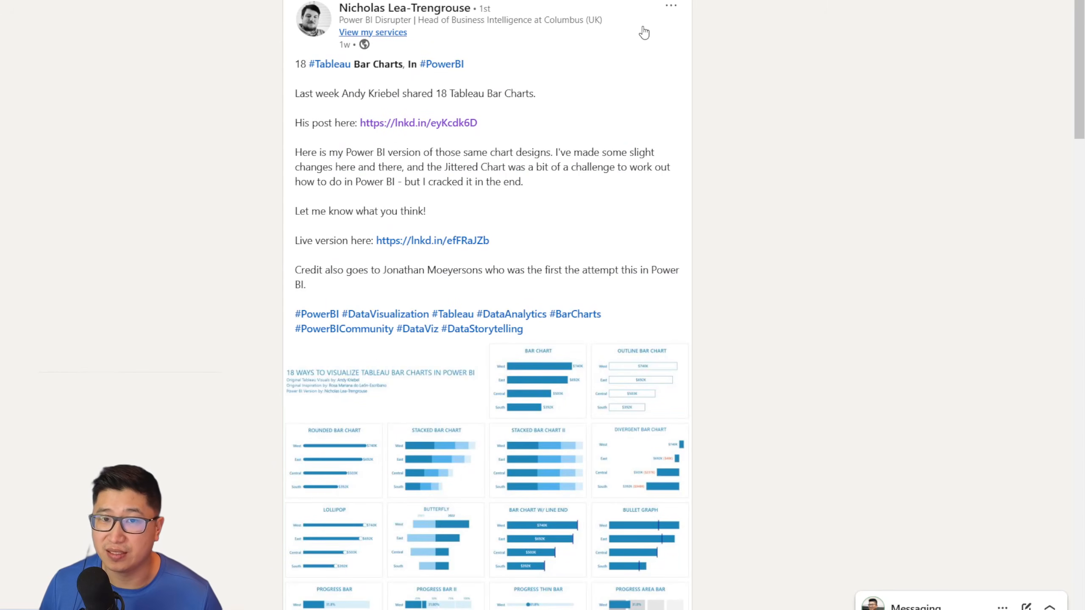
scroll(790, 98, "down", 10)
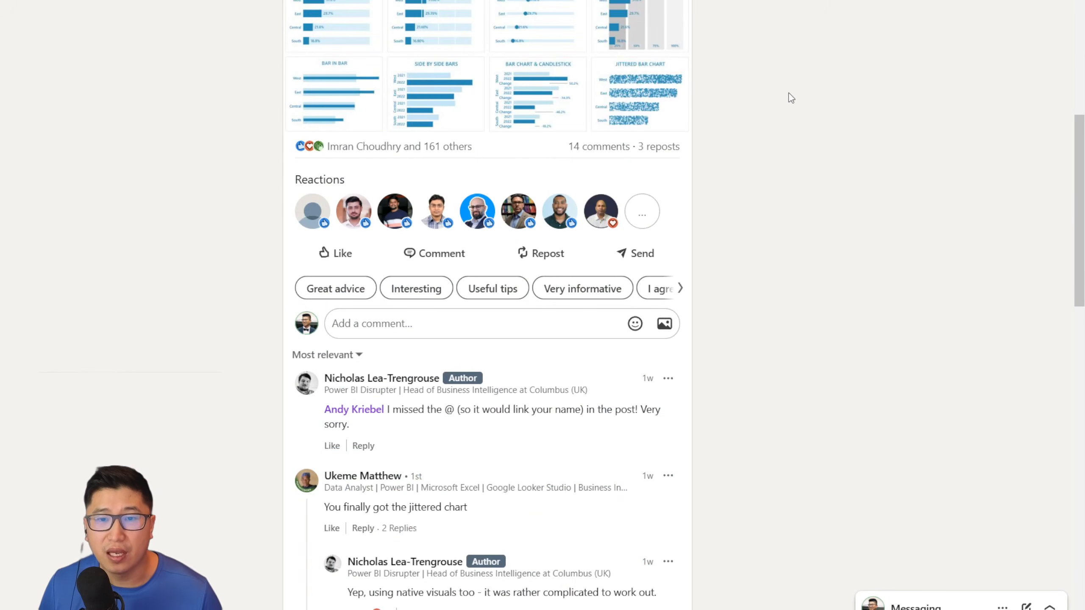
scroll(791, 97, "up", 6)
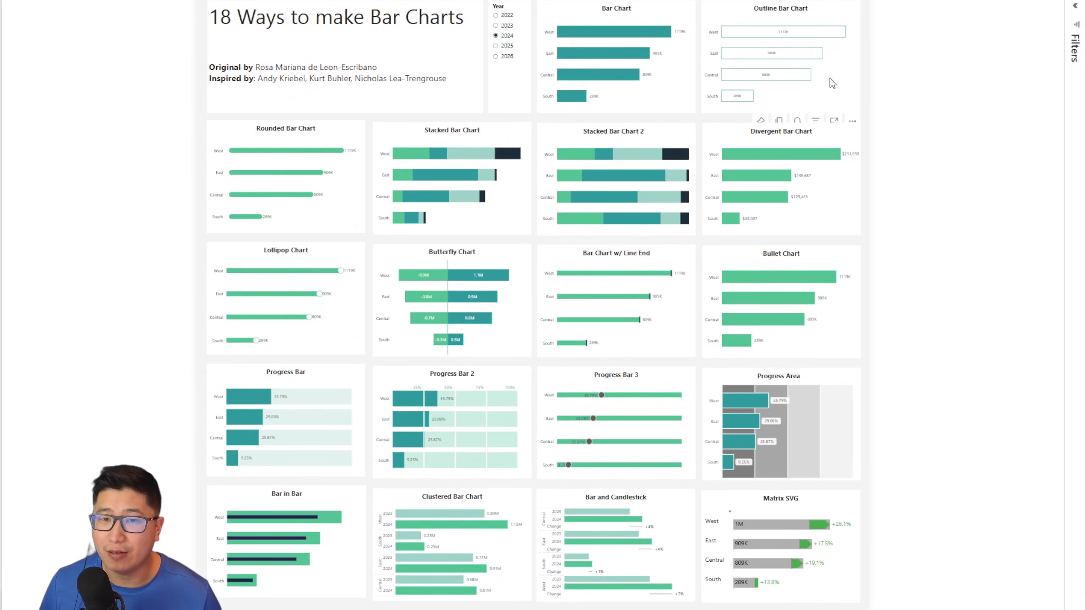
Step: Try the year 2023 in the finished report's Year slicer
left_click(502, 26)
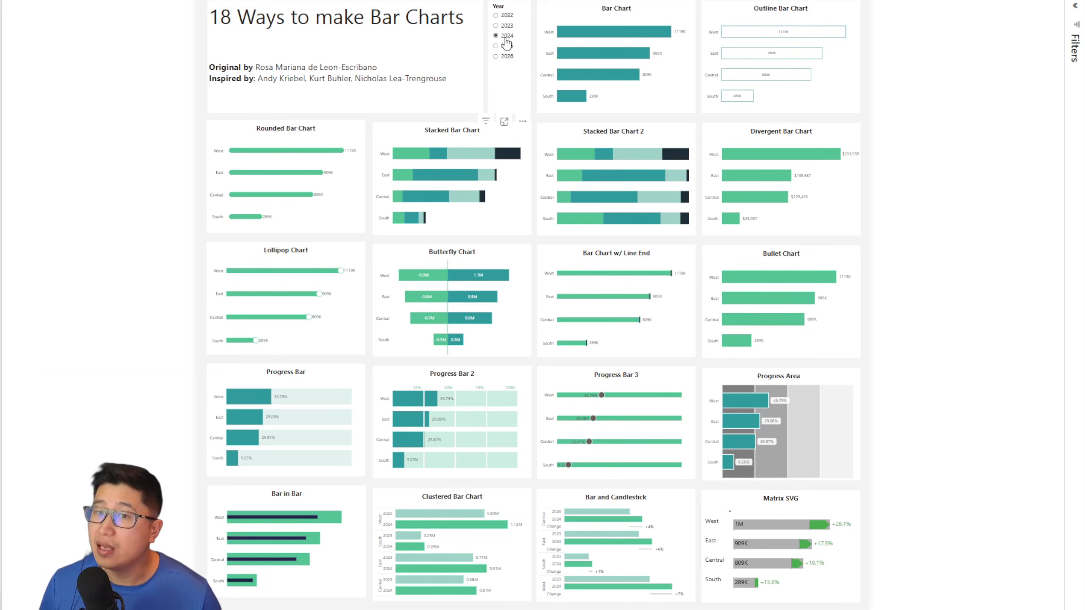
left_click(506, 27)
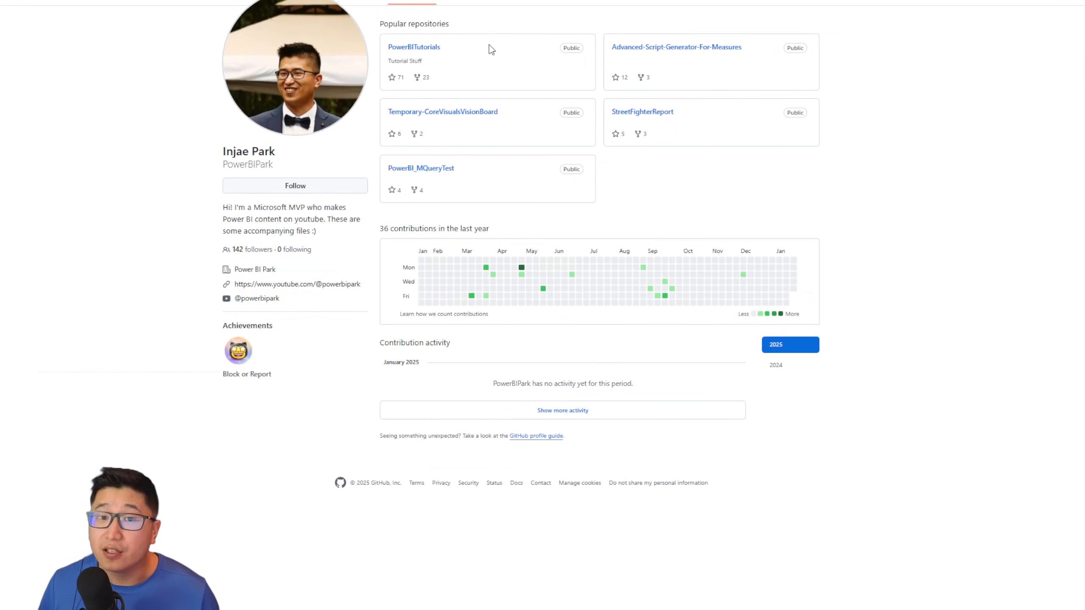
Step: Open the PowerBITutorials repository from the GitHub profile
left_click(438, 48)
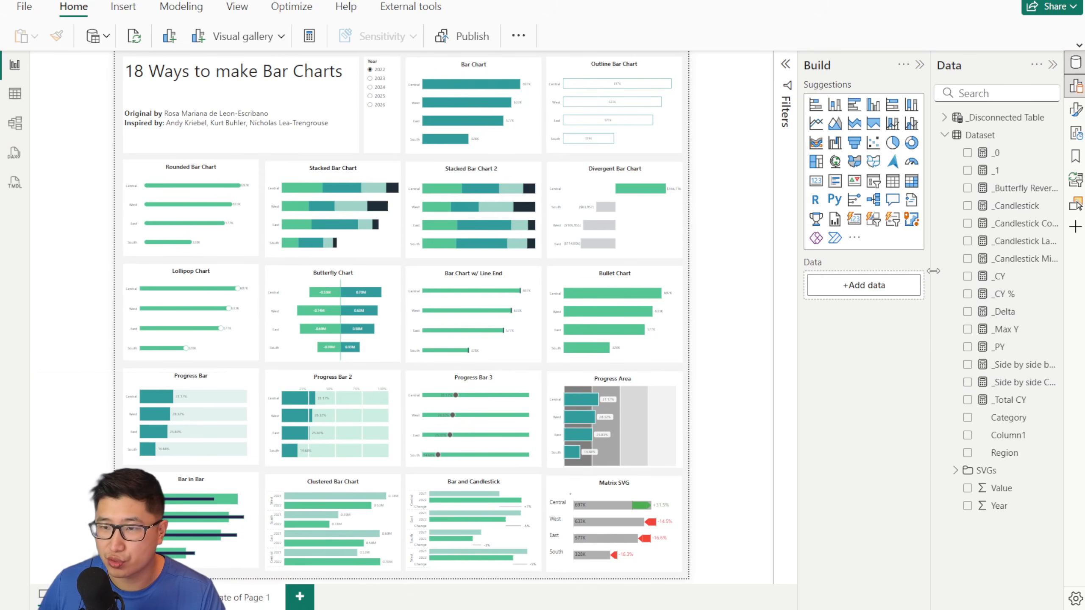
Step: Widen the Data pane so that the full field names fit
left_click_drag(931, 270, 874, 269)
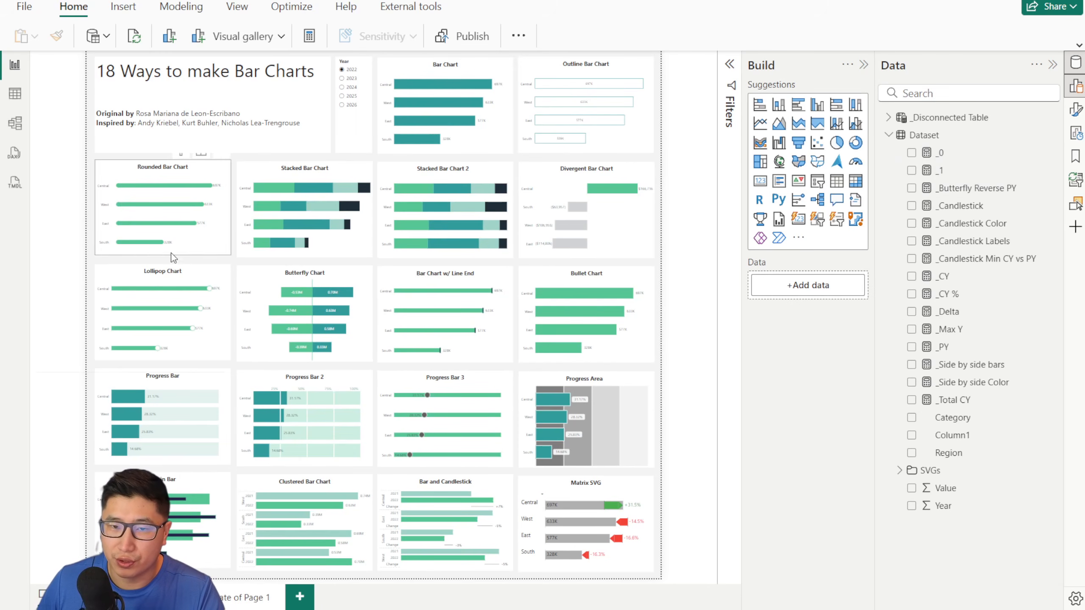
Step: Look over the finished bar chart examples across the whole report page
scroll(482, 500, "up", 3)
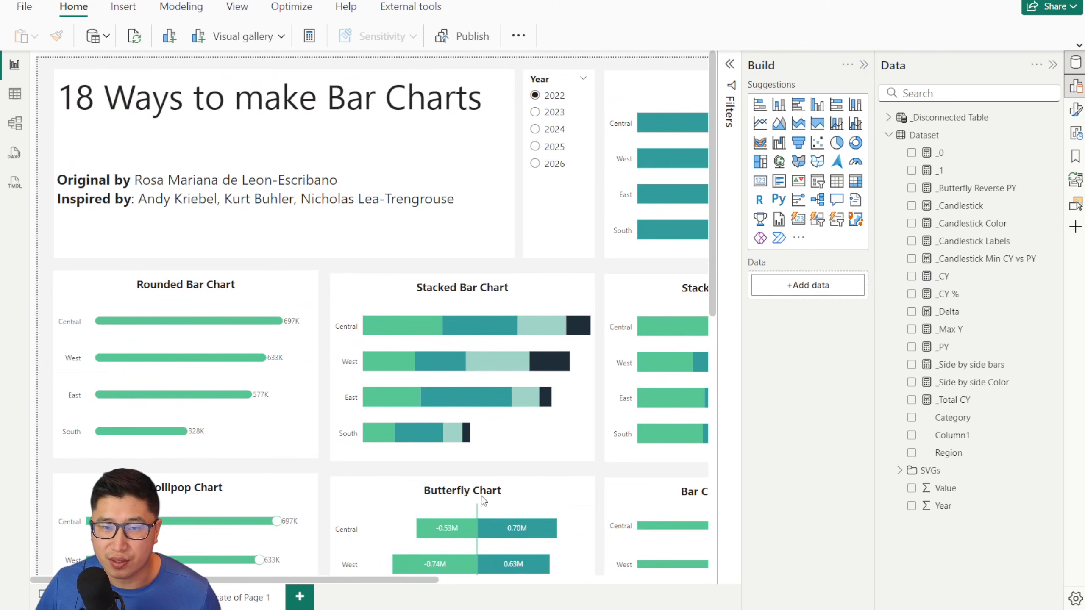
left_click_drag(295, 579, 233, 564)
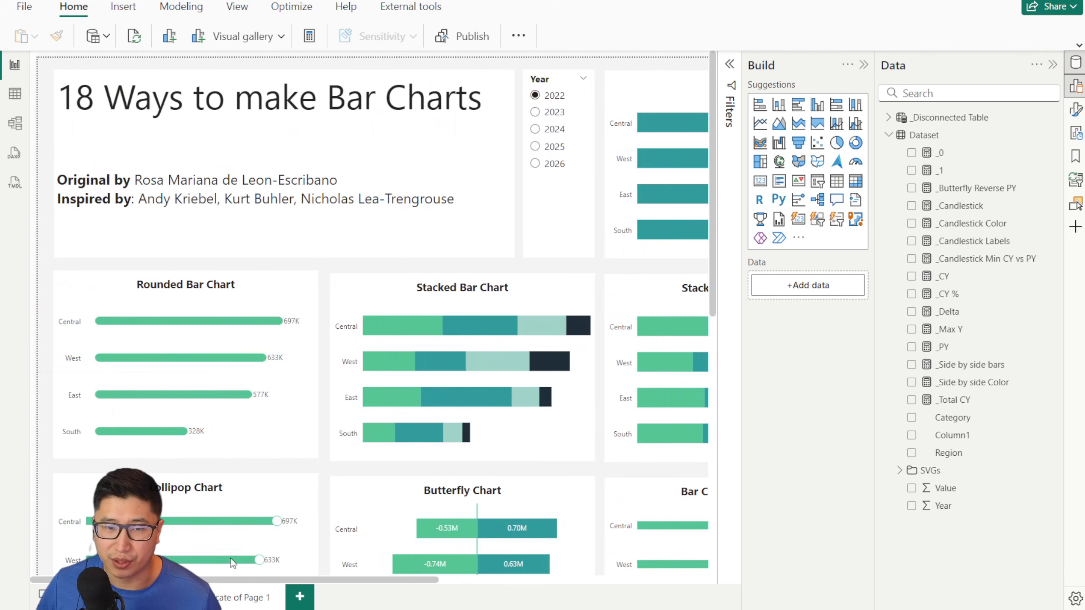
scroll(297, 378, "down", 8)
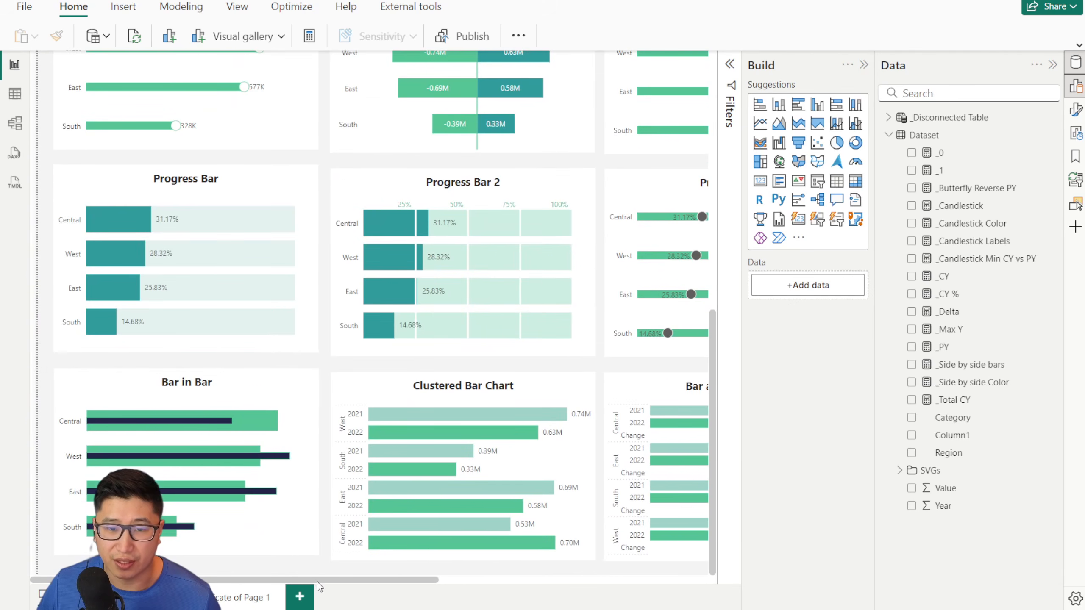
left_click_drag(317, 580, 650, 598)
scroll(585, 465, "up", 8)
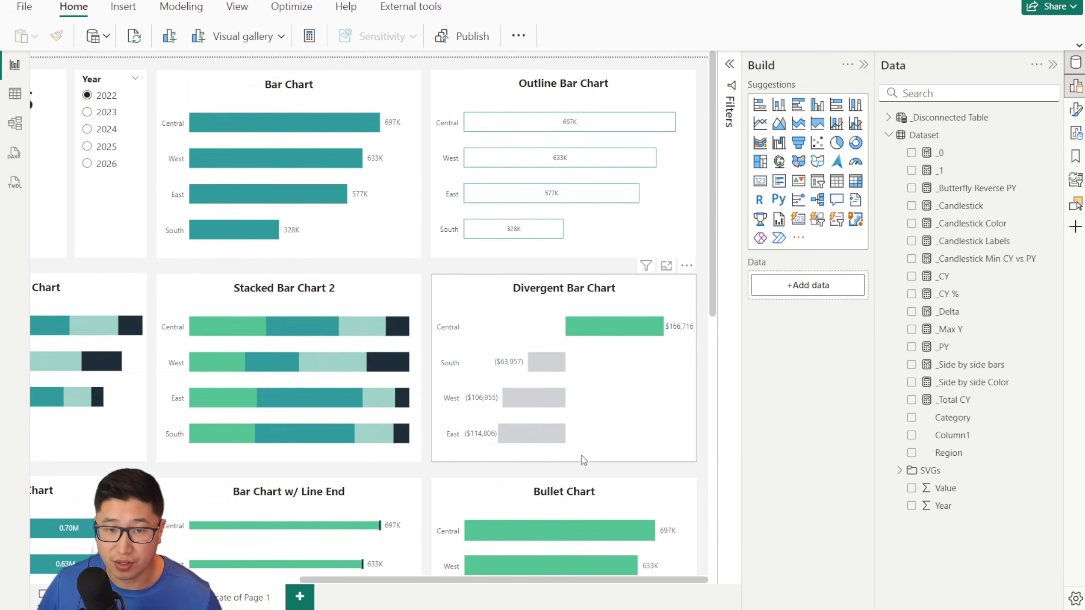
scroll(475, 427, "down", 3)
scroll(474, 428, "down", 2)
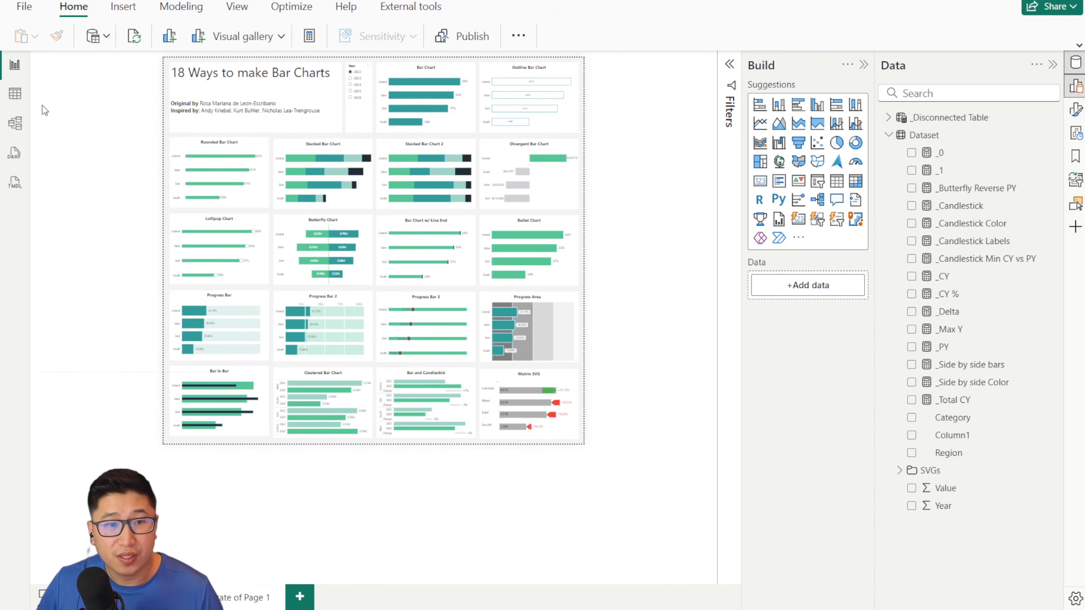
Step: Delete Column1 from the Dataset table in the table view
left_click(15, 93)
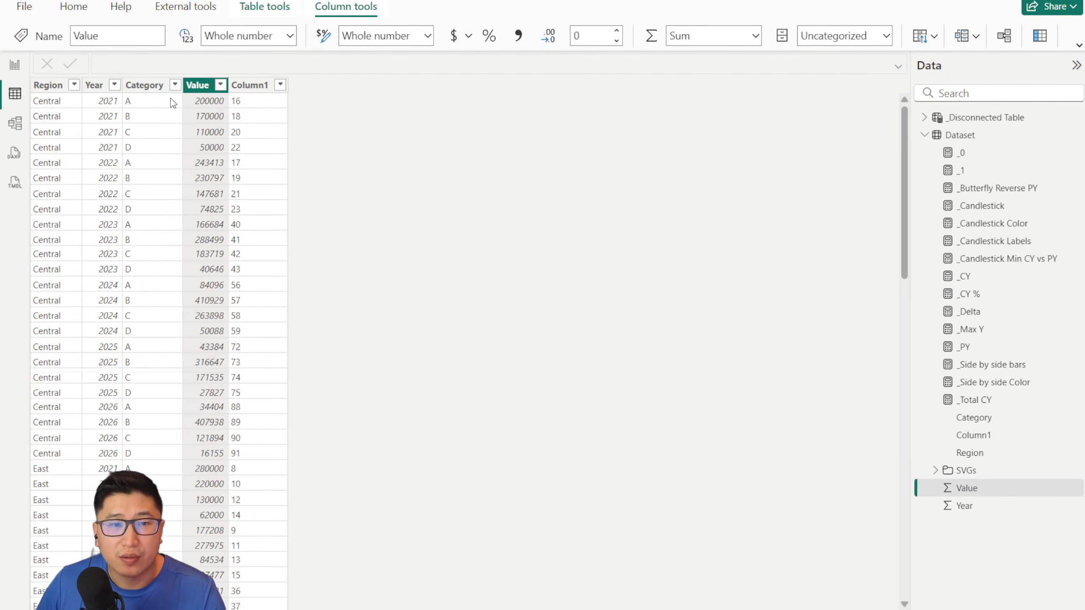
left_click(254, 86)
right_click(254, 88)
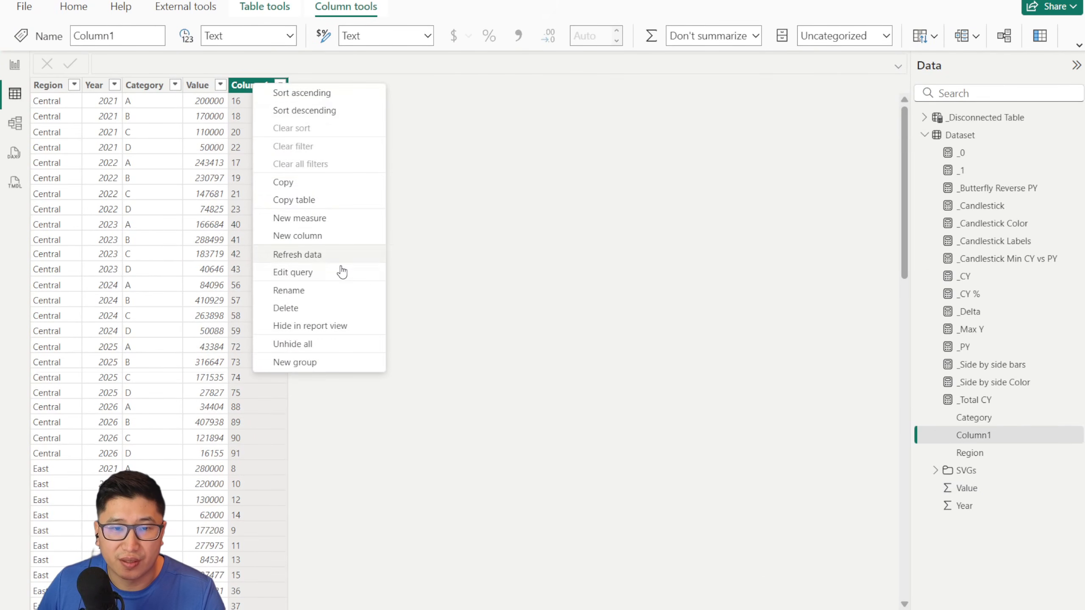
left_click(342, 314)
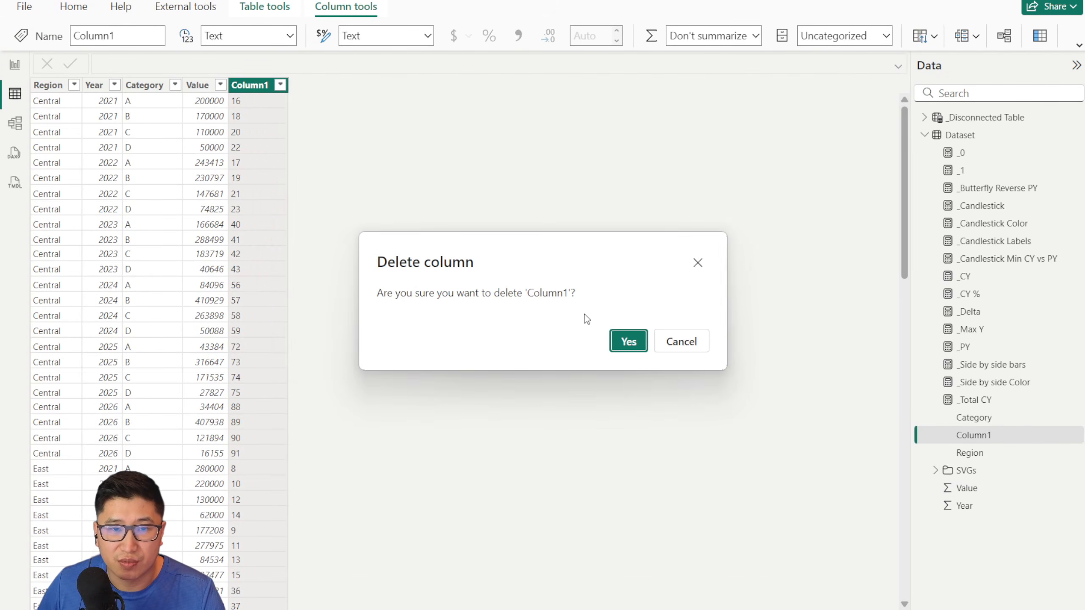
left_click(624, 344)
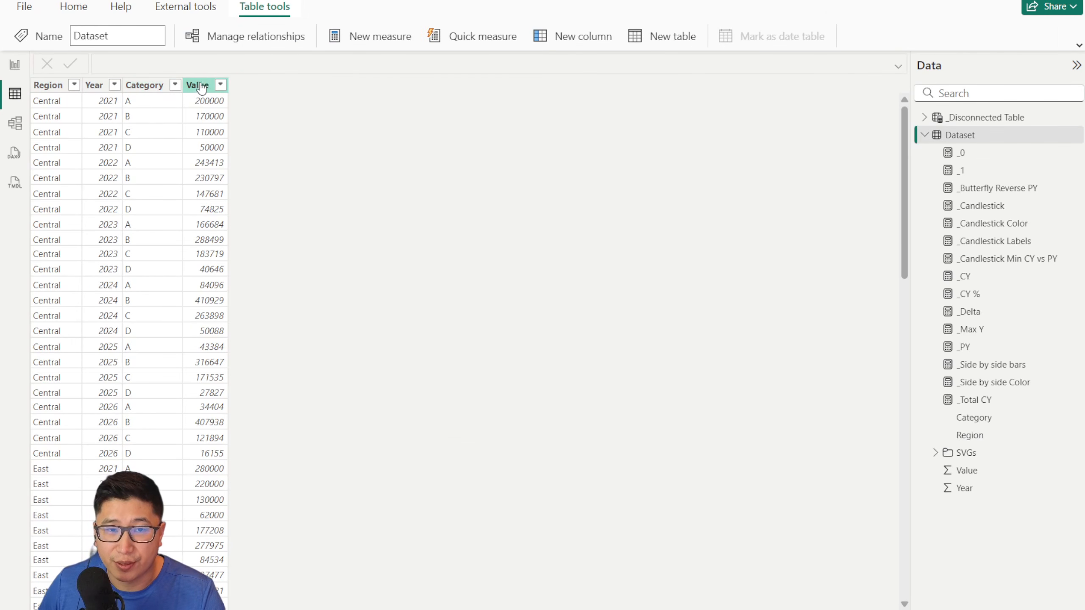
Step: Check which distinct values the Region, Year, Category and Value columns contain, leaving them unfiltered
left_click(74, 85)
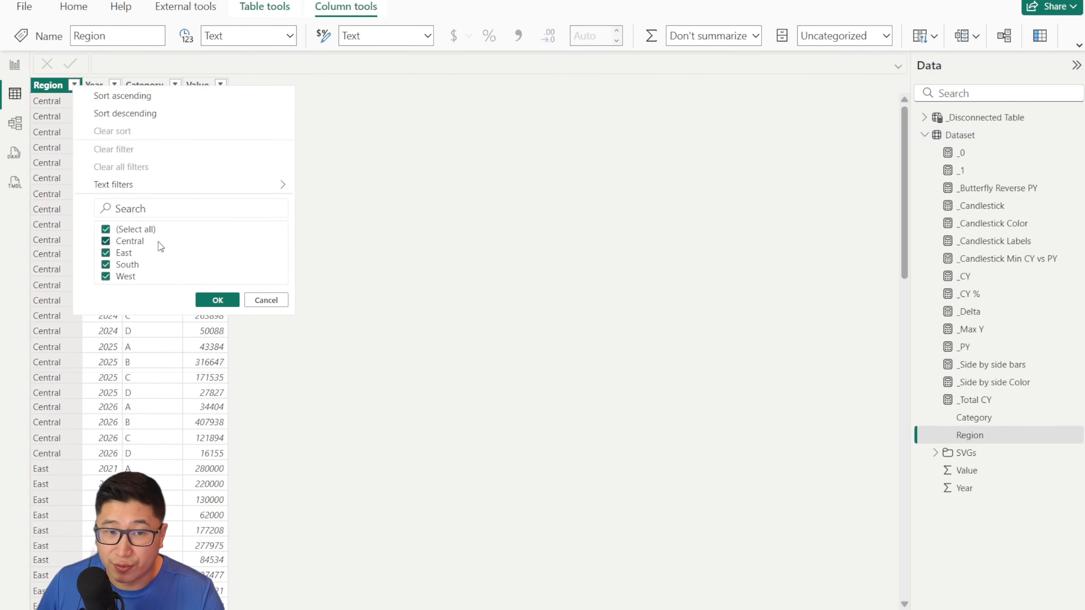
left_click(276, 301)
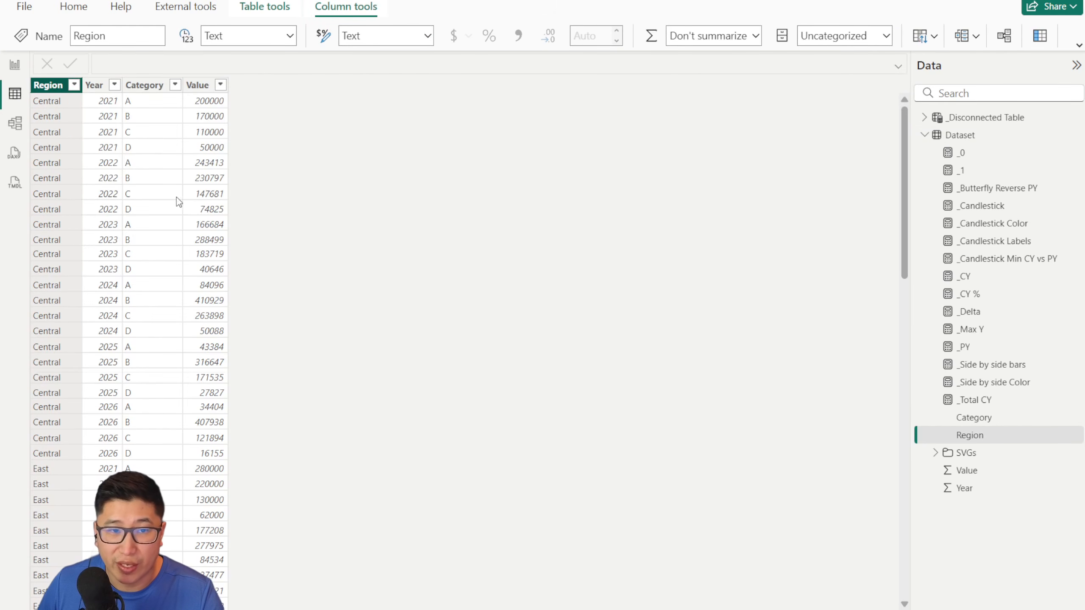
left_click(115, 85)
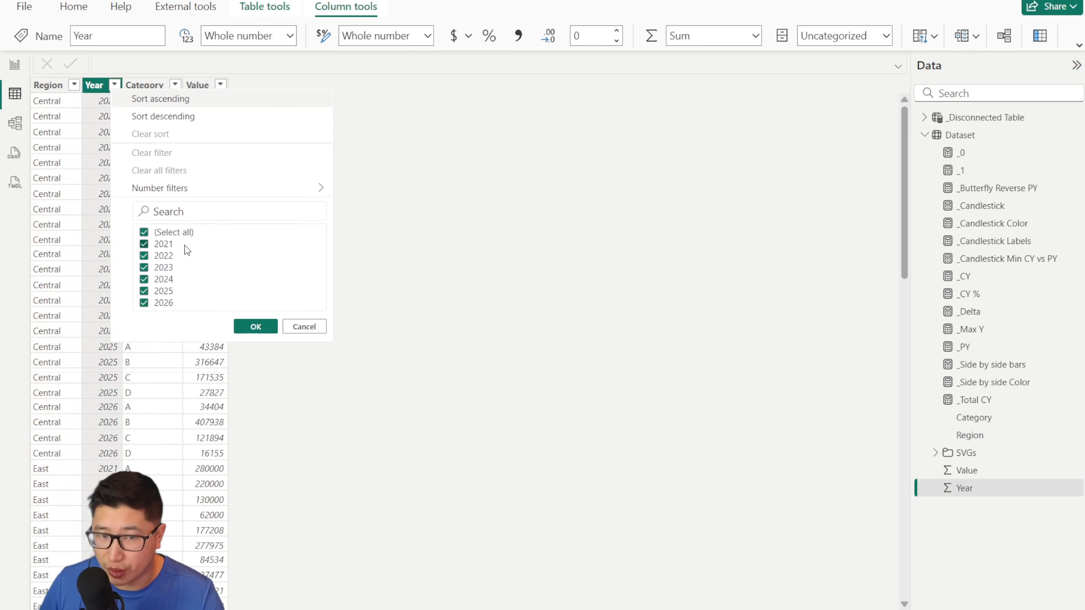
left_click(304, 326)
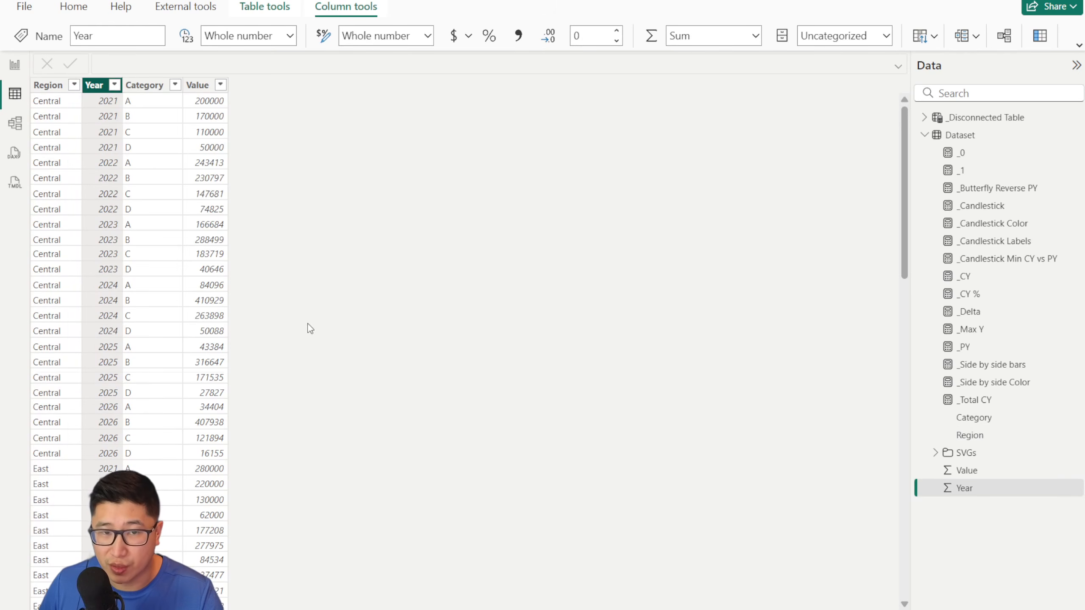
left_click(175, 85)
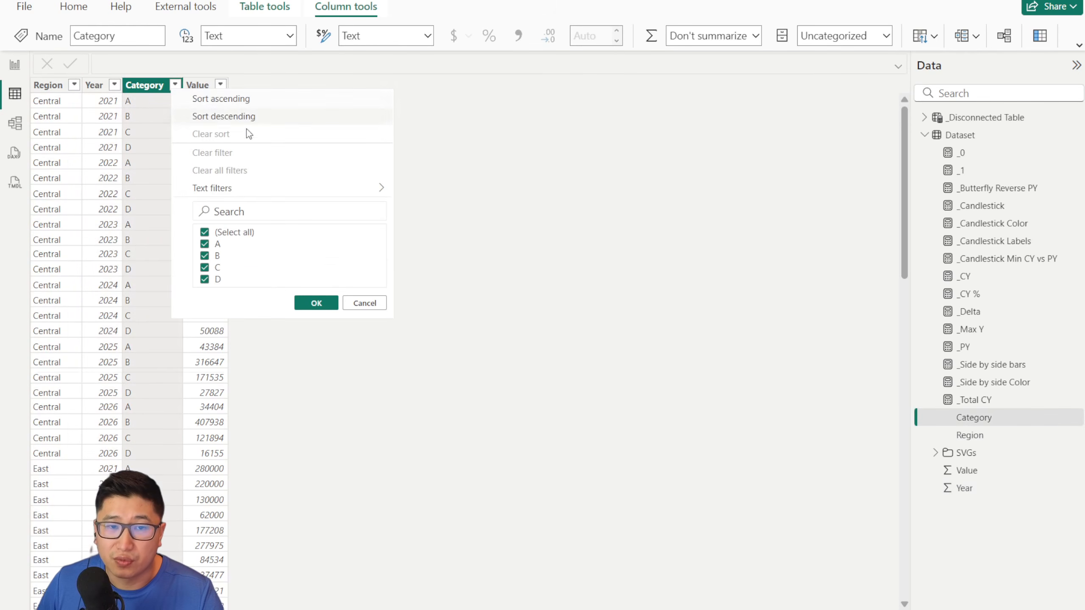
left_click(366, 304)
left_click(221, 85)
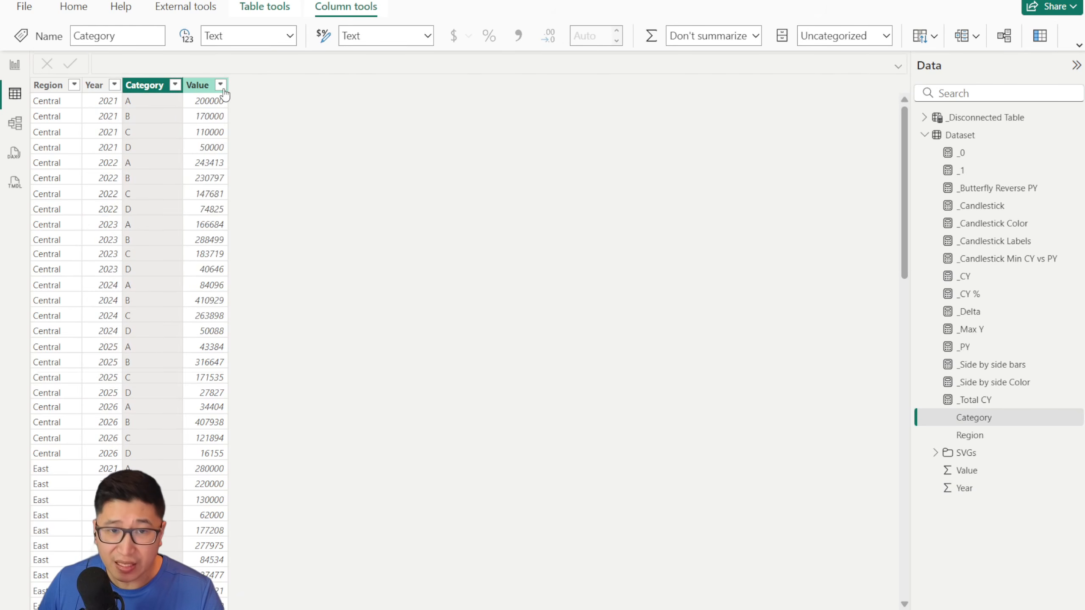
left_click(408, 518)
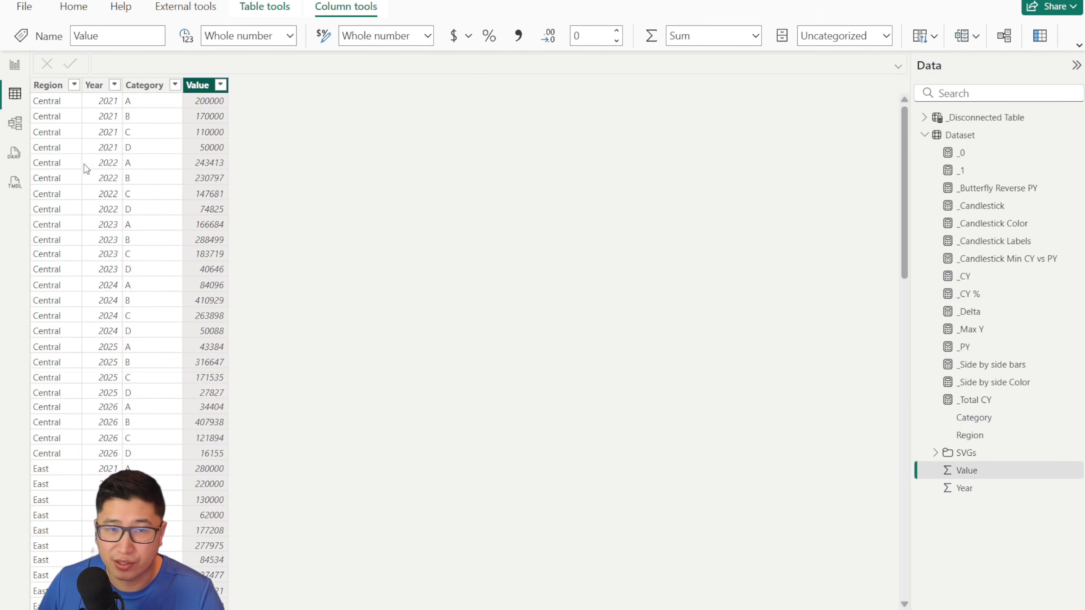
Step: Return to the report view and open the page Duplicate of Page 1
left_click(18, 63)
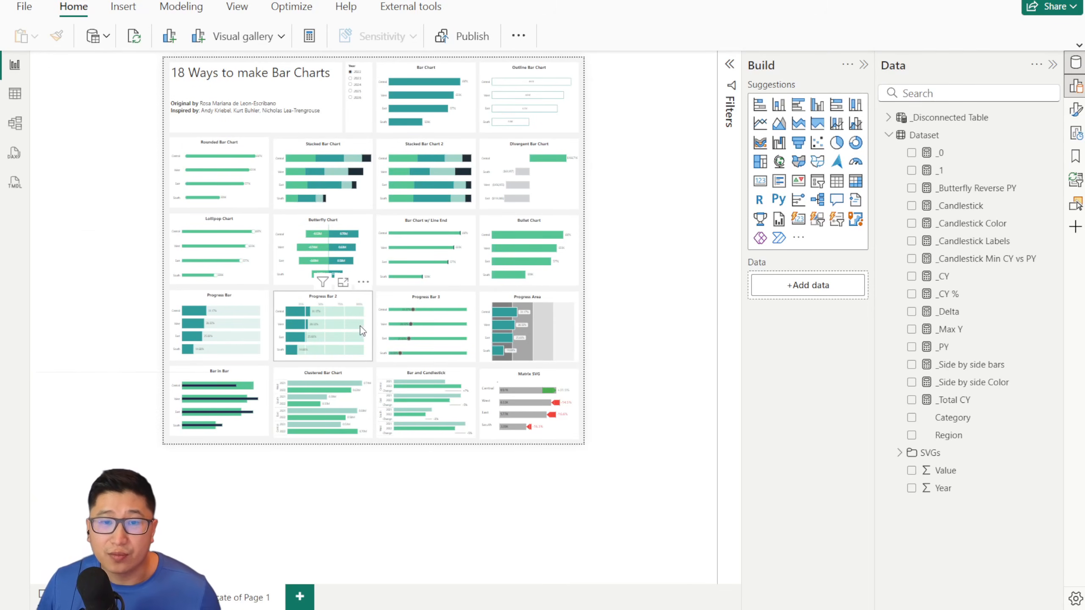
left_click(237, 597)
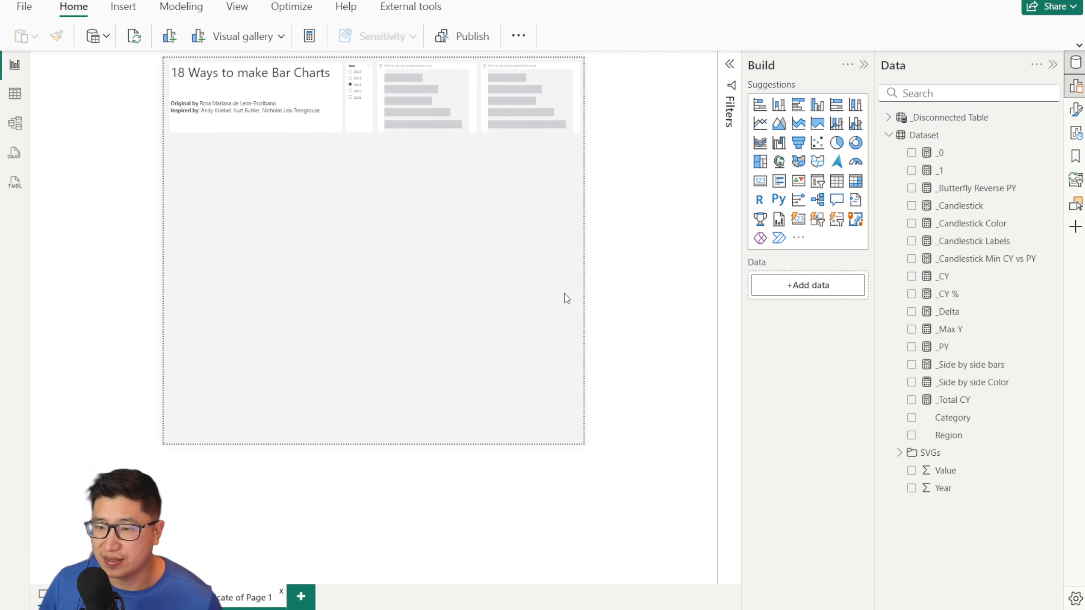
scroll(495, 218, "up", 4)
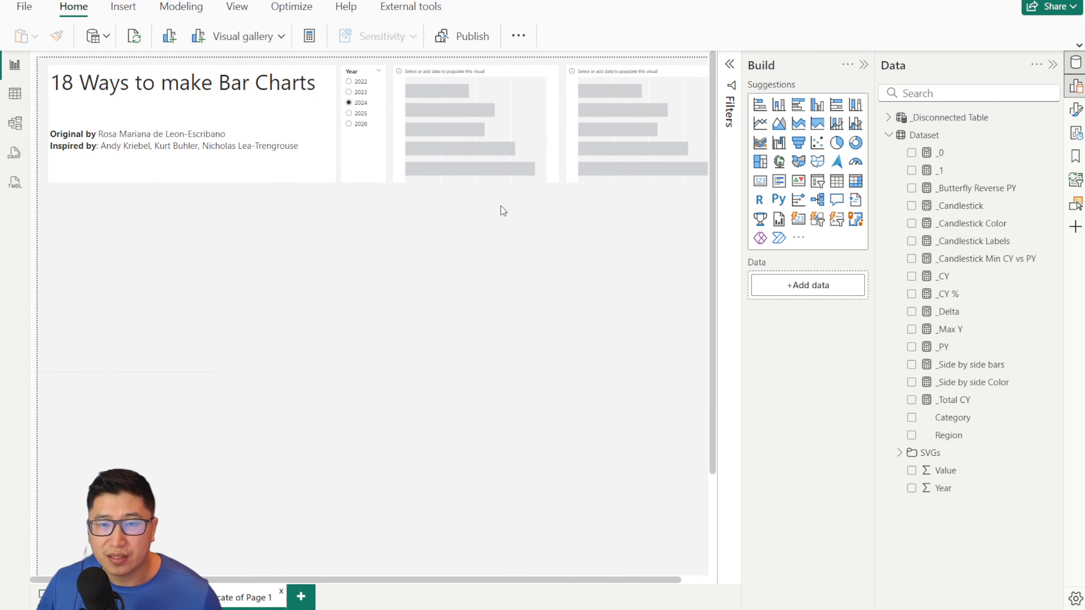
Step: Assign Region to the Y-axis of the first empty bar chart beside the Year slicer
left_click(495, 115)
scroll(630, 265, "up", 4)
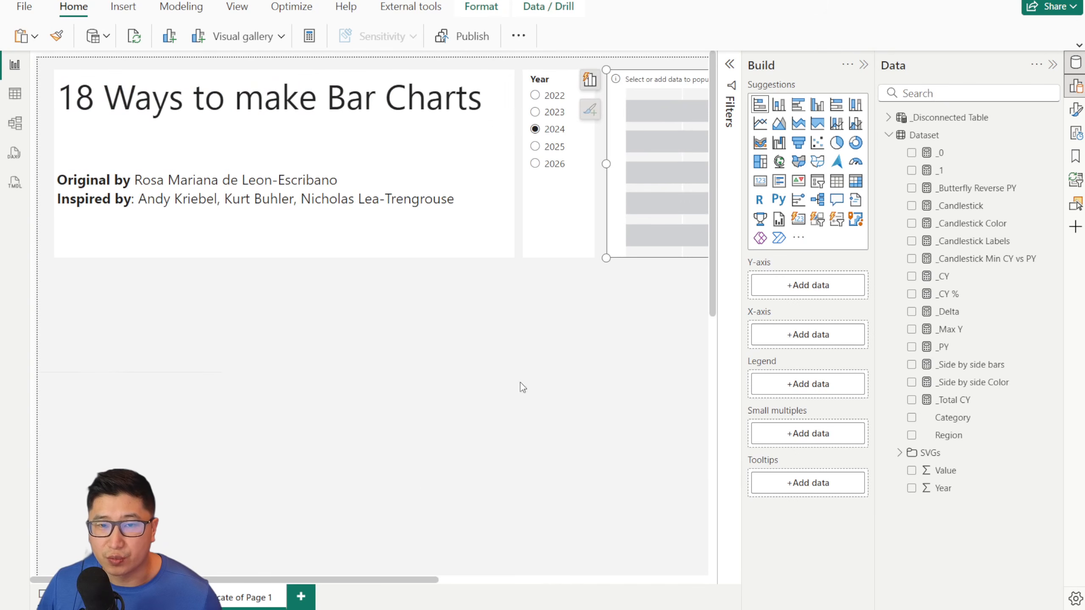
left_click_drag(376, 574, 626, 575)
scroll(608, 384, "up", 2)
scroll(610, 306, "up", 2)
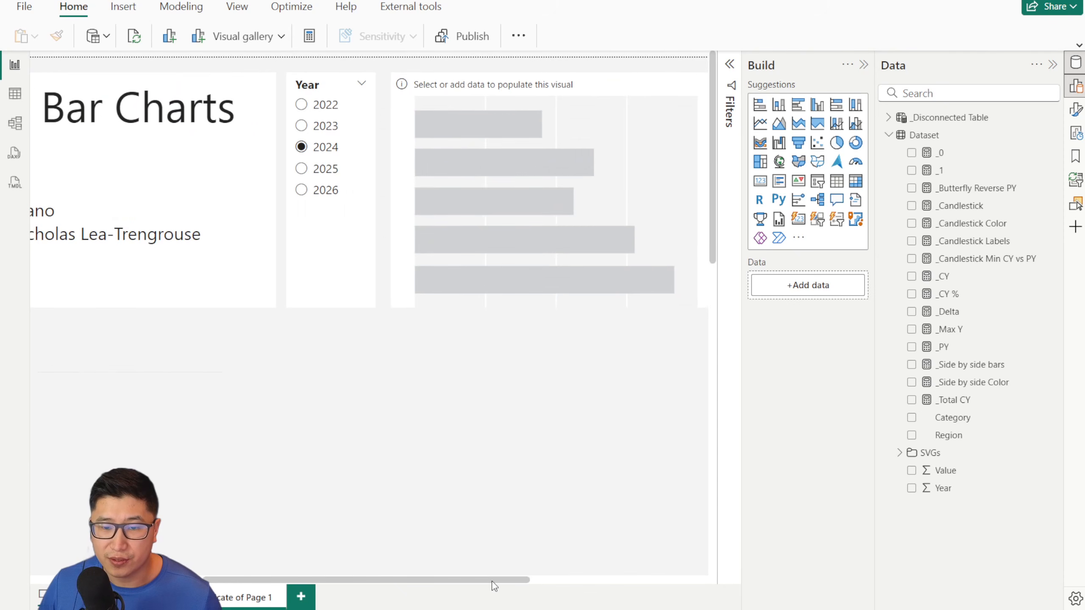
scroll(495, 580, "right", 3)
left_click(386, 86)
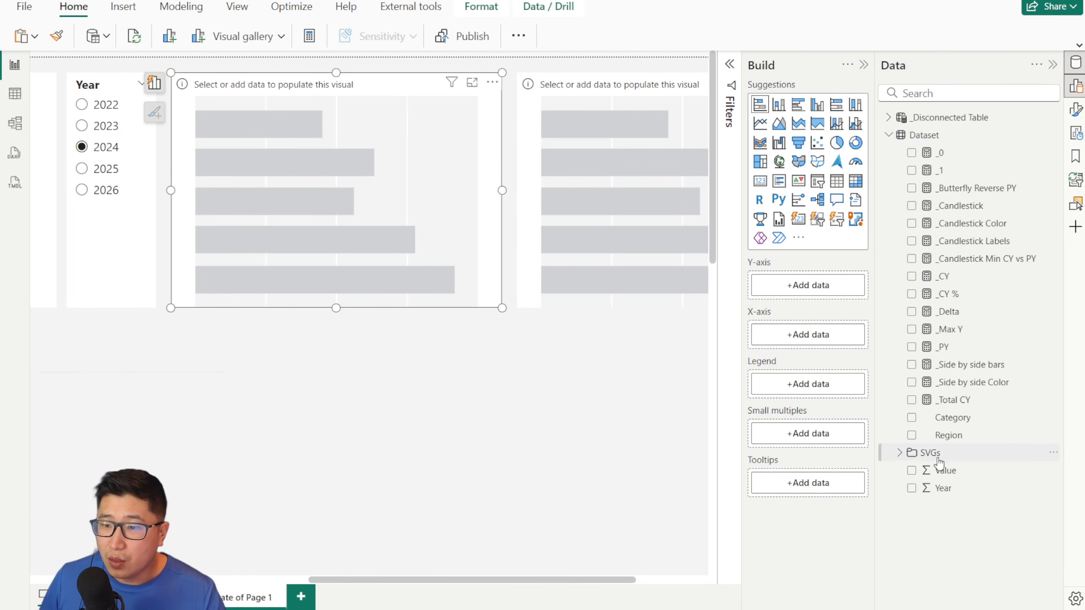
left_click_drag(965, 437, 803, 285)
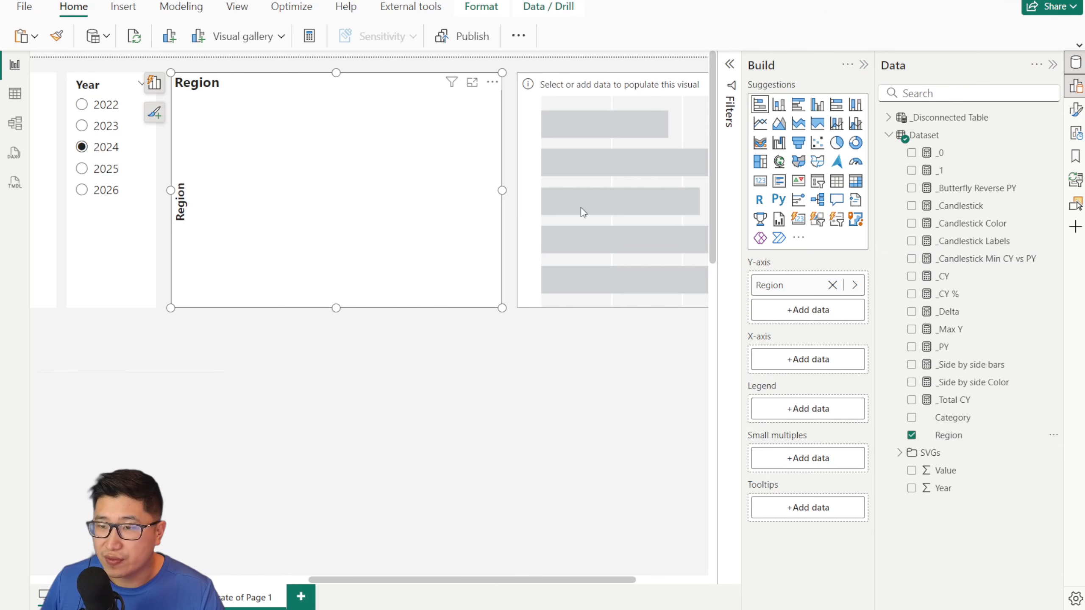
Step: Open the _CY measure's formula and enlarge its text to read the definition
left_click(953, 277)
left_click(182, 64)
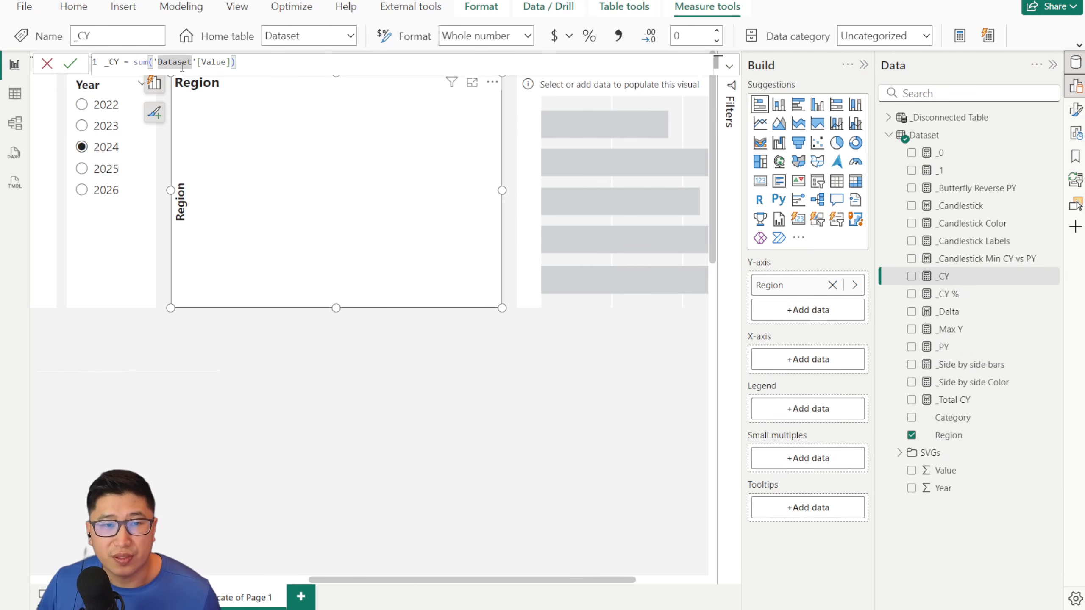
scroll(182, 64, "up", 5, "ctrl")
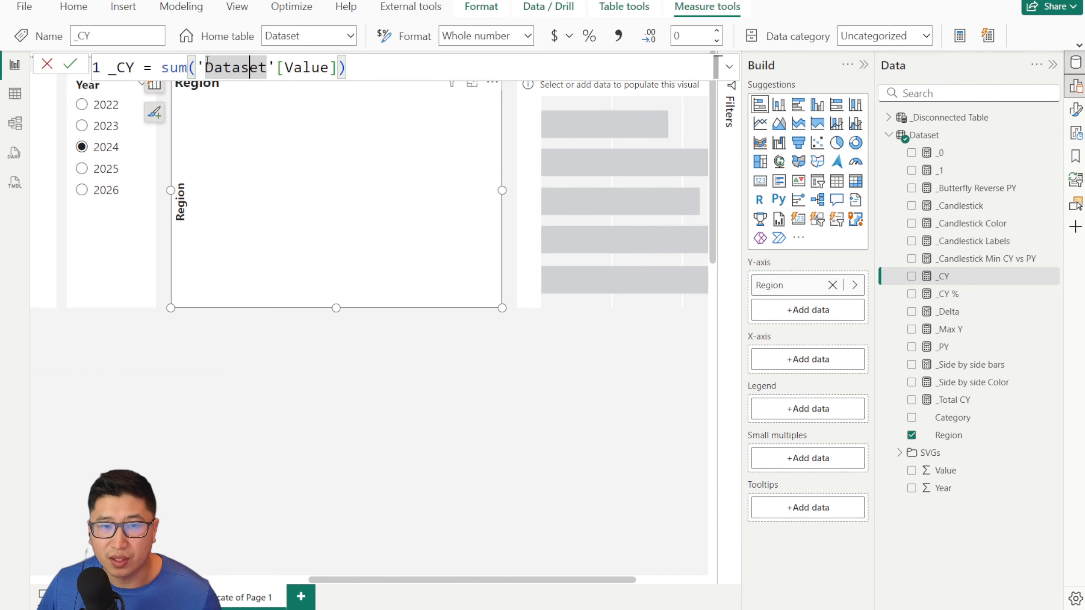
Step: Assign the _CY measure to the X-axis of the Region bar chart and close the measure's formula editor
scroll(207, 60, "up", 2, "ctrl")
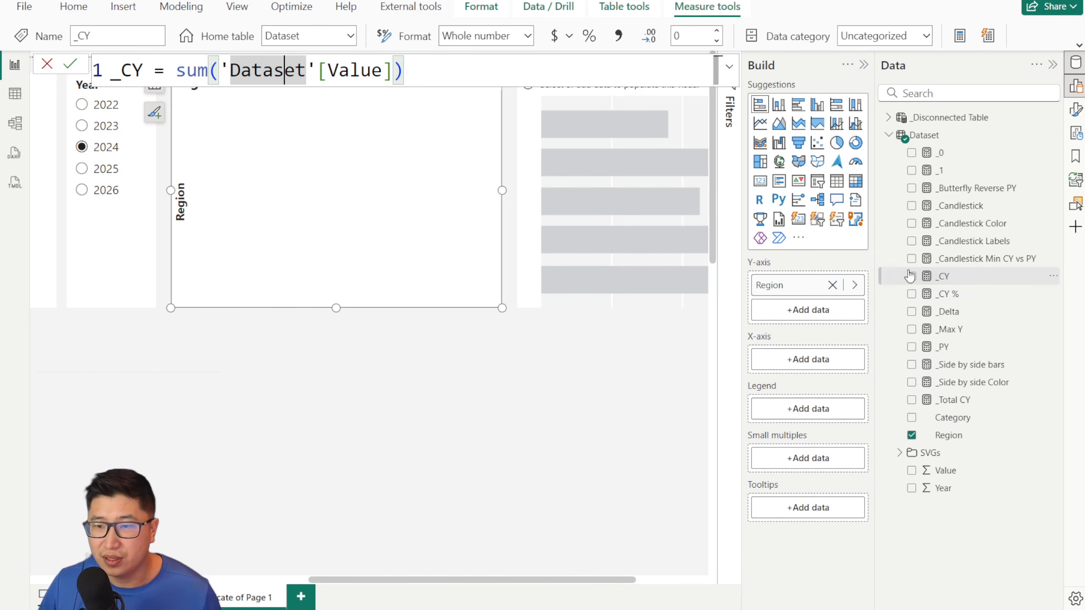
left_click_drag(910, 275, 816, 367)
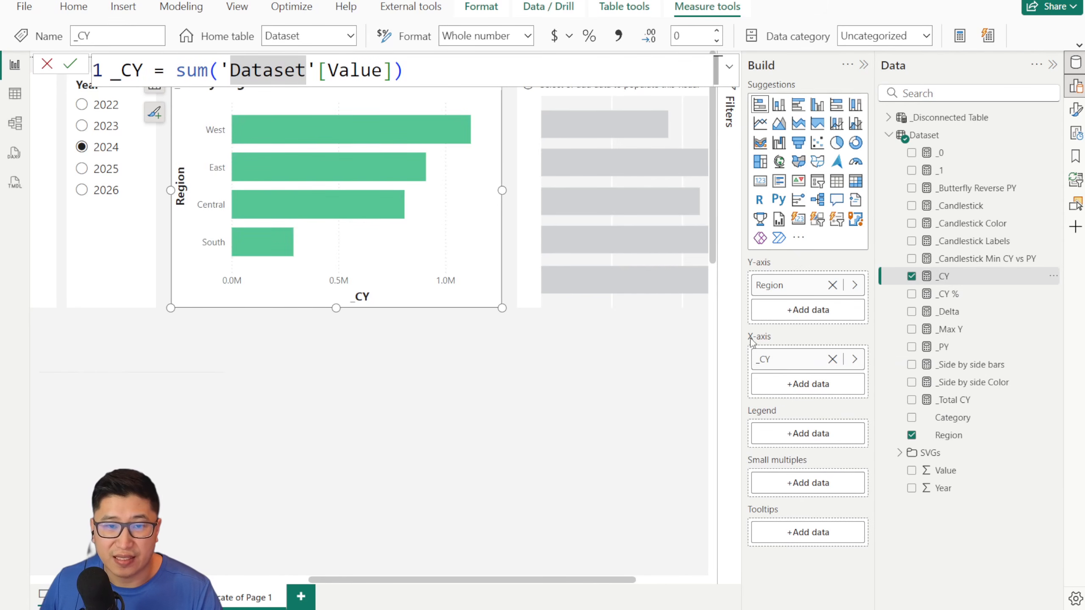
left_click(46, 64)
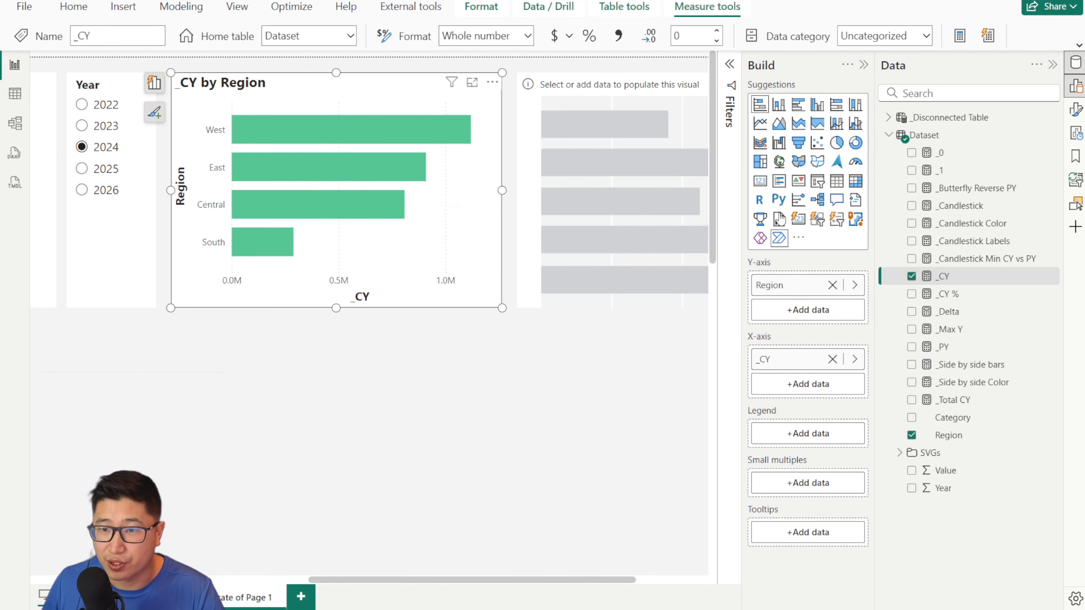
Step: Hide both the values and the title of the bar chart's X-axis
left_click(1076, 110)
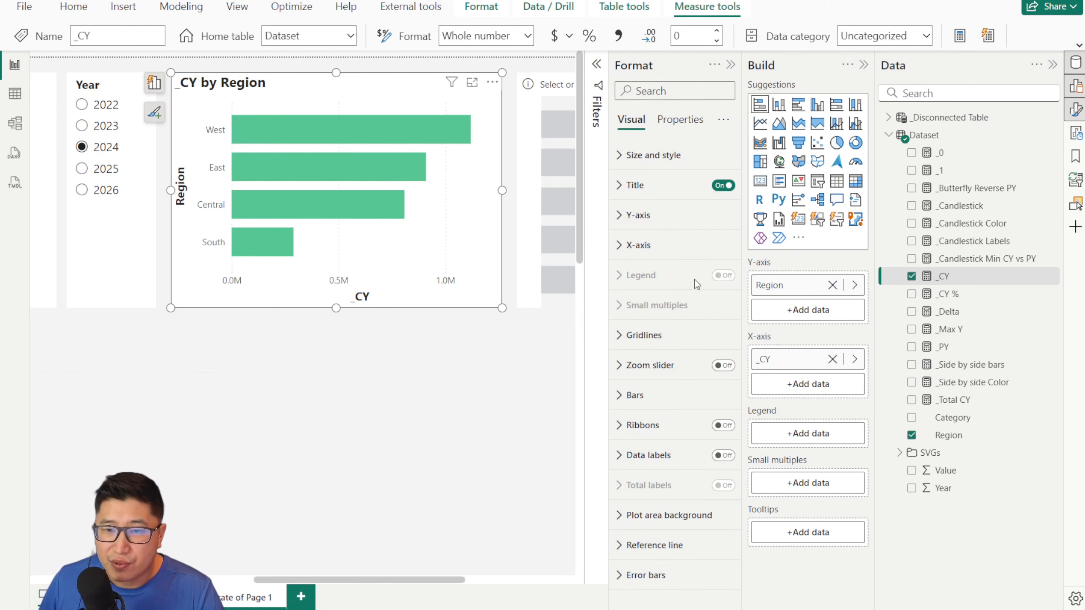
left_click(684, 245)
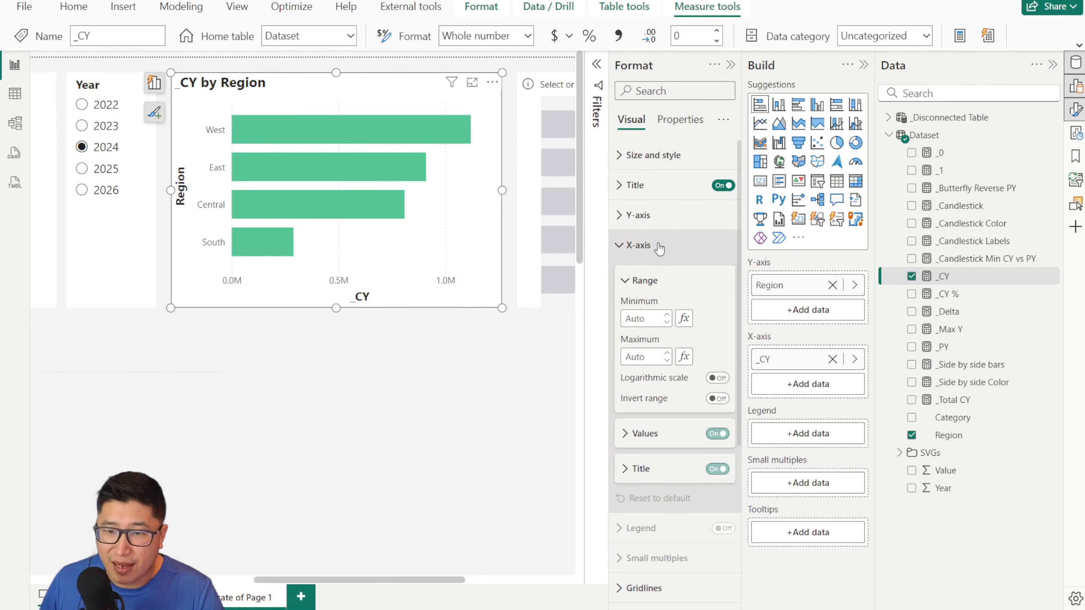
left_click(718, 469)
left_click(717, 433)
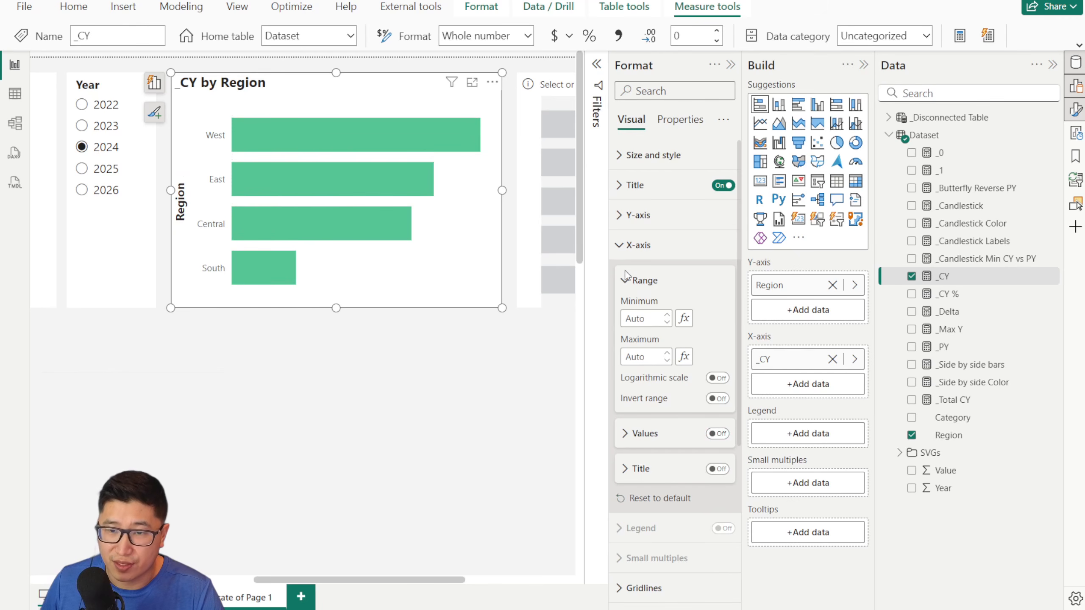
left_click(628, 245)
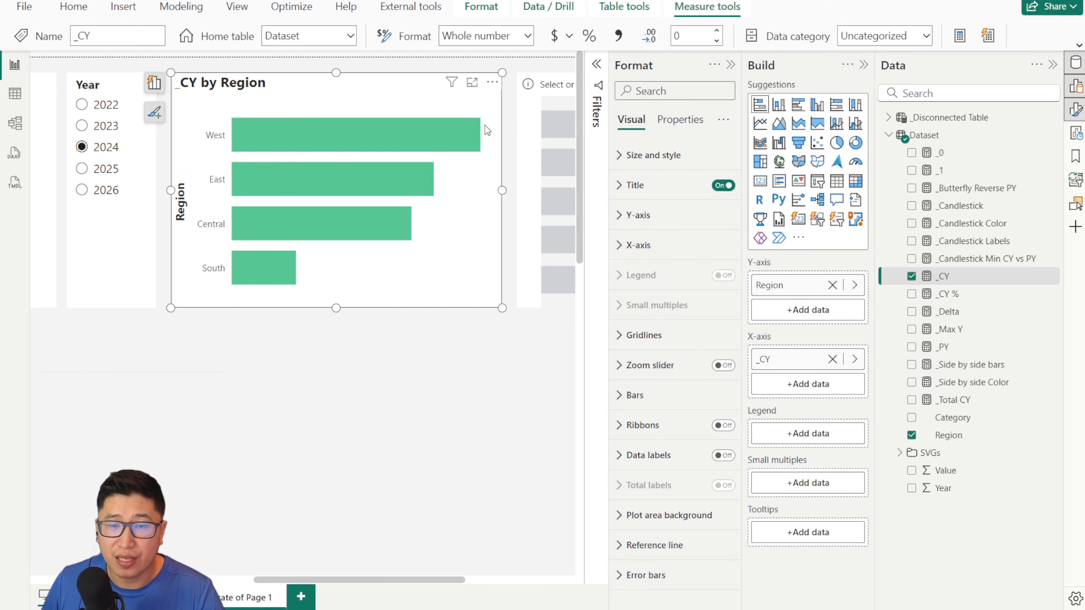
Step: Turn on data labels for the bars and review the X-axis formatting settings
left_click(721, 456)
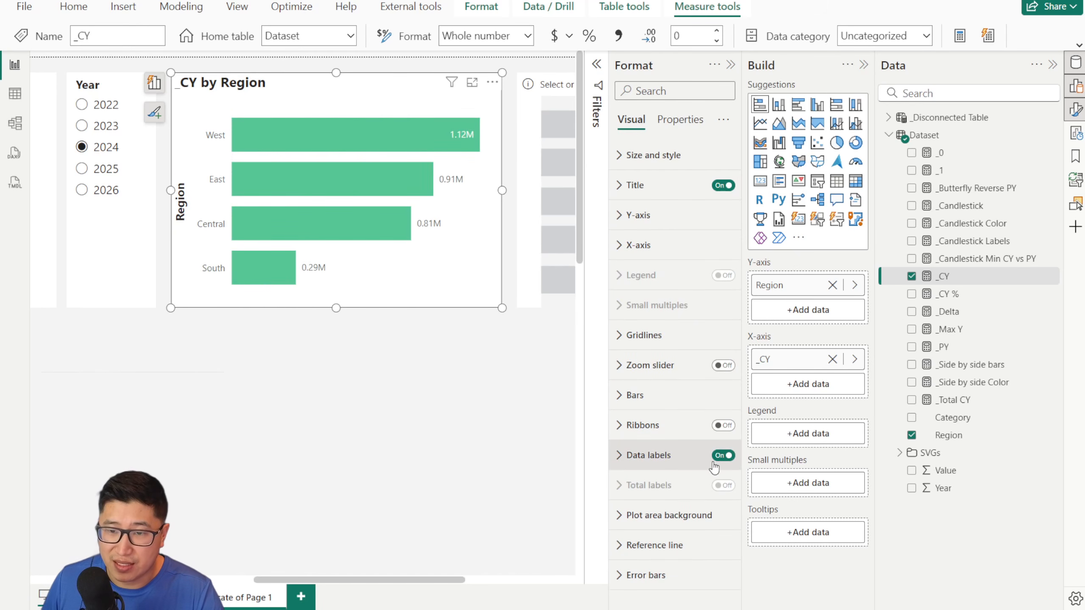
left_click(675, 246)
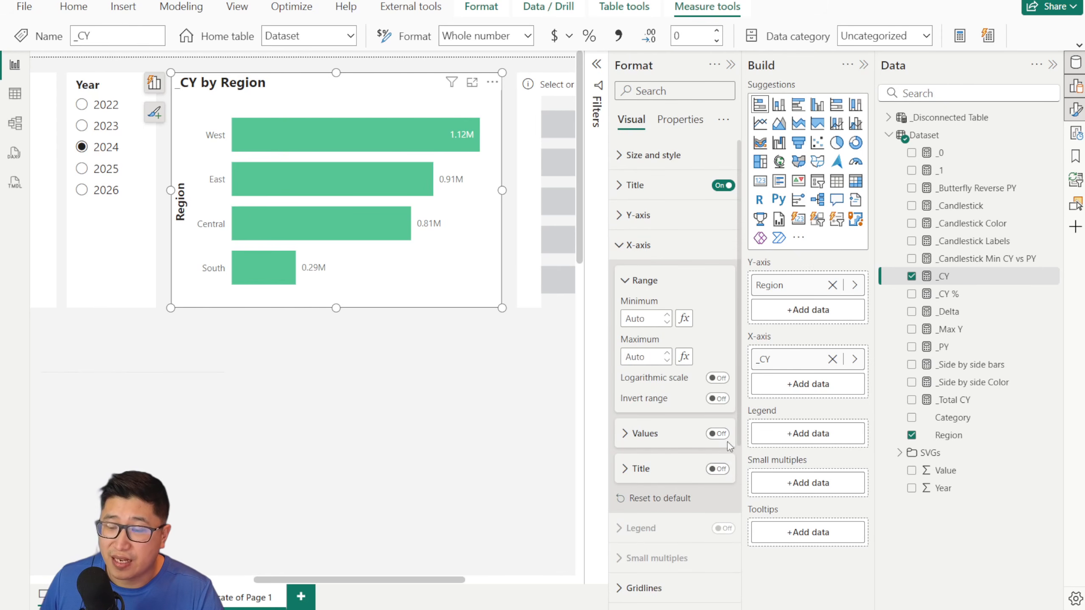
left_click(617, 245)
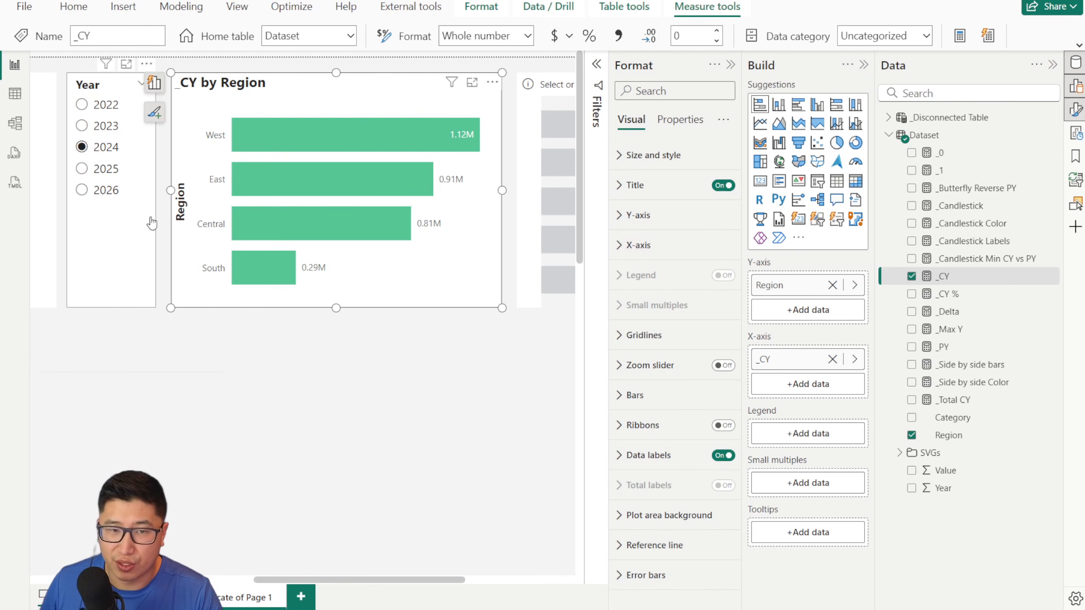
Step: Hide the Y-axis title of the bar chart while keeping the region names
left_click(635, 216)
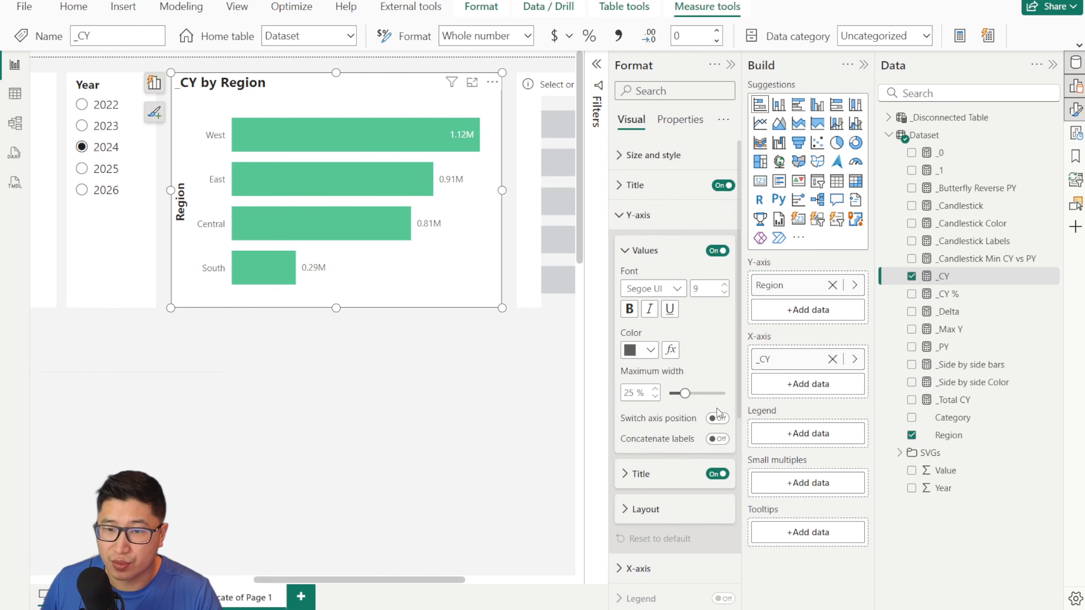
left_click(720, 475)
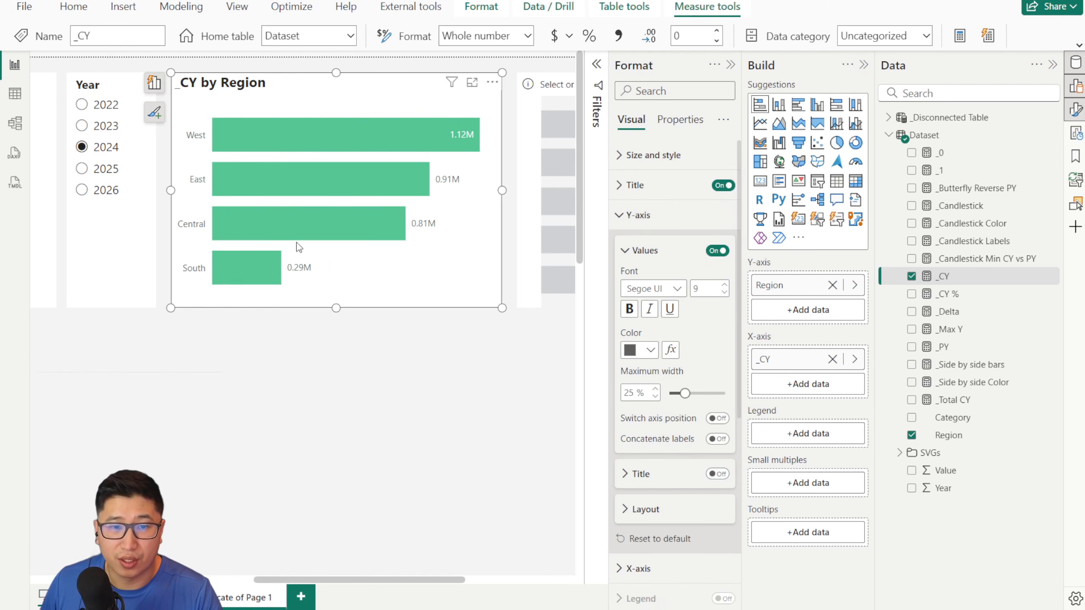
left_click(632, 215)
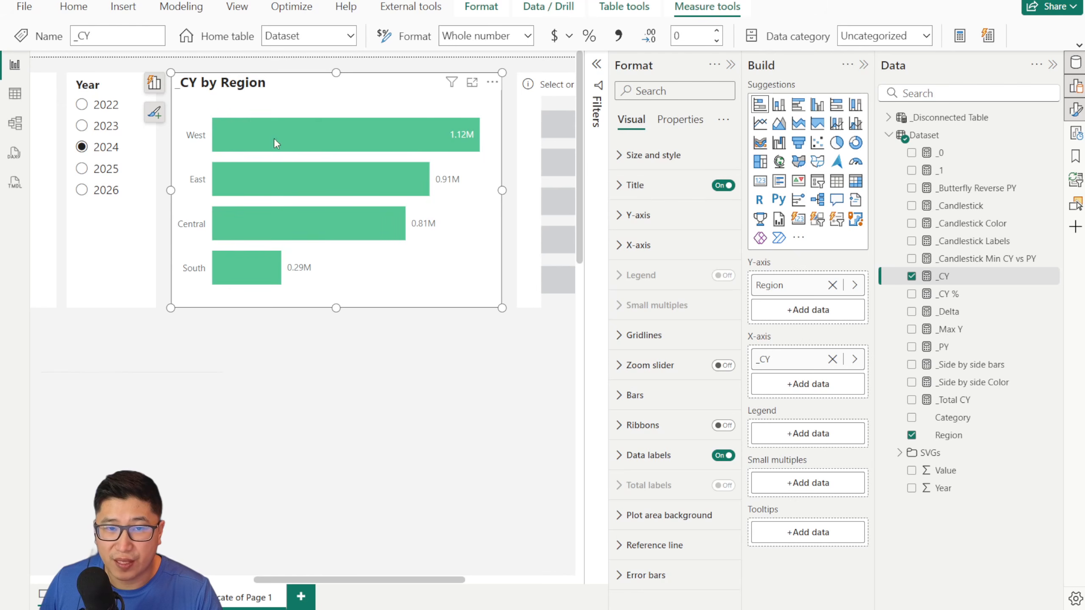
Step: Center the bar chart's title horizontally
left_click(636, 185)
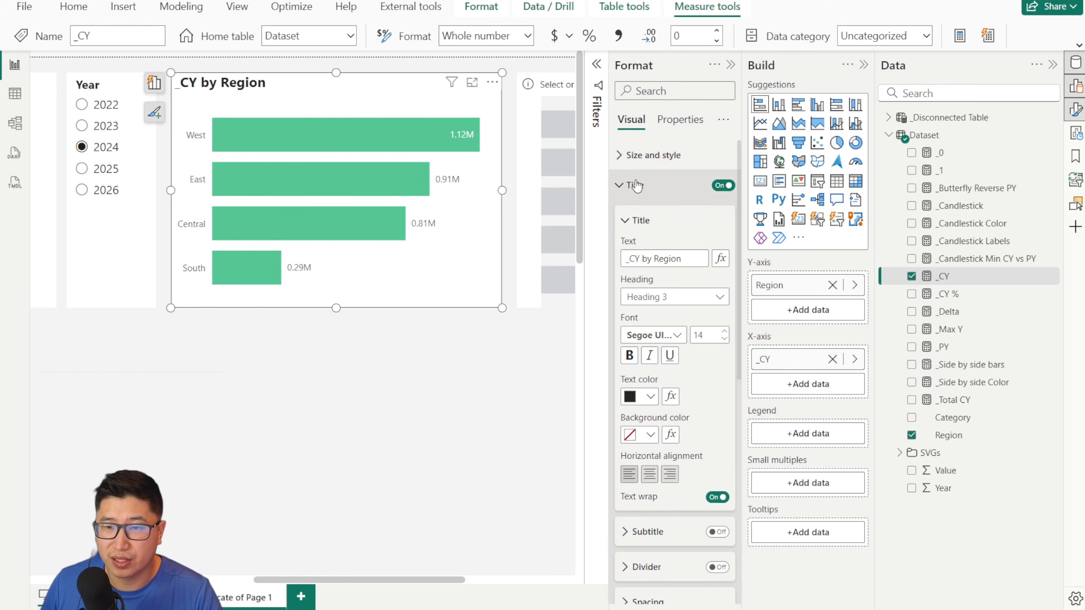
scroll(690, 201, "down", 2)
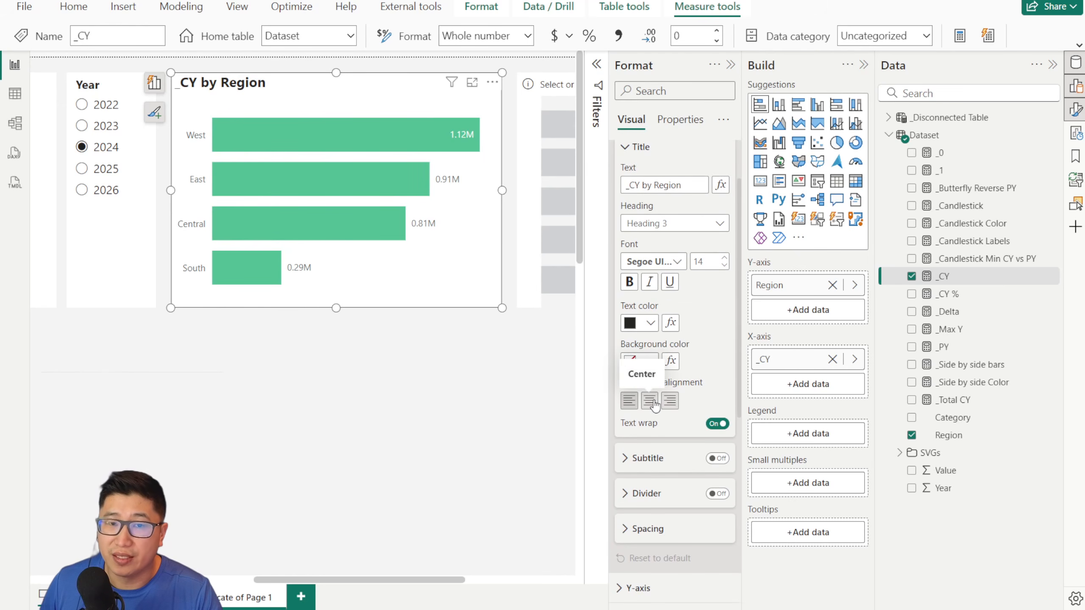
left_click(650, 400)
Step: Change the chart's title text to "Bar Chart", collapse the title settings and deselect the visual
scroll(648, 390, "up", 2)
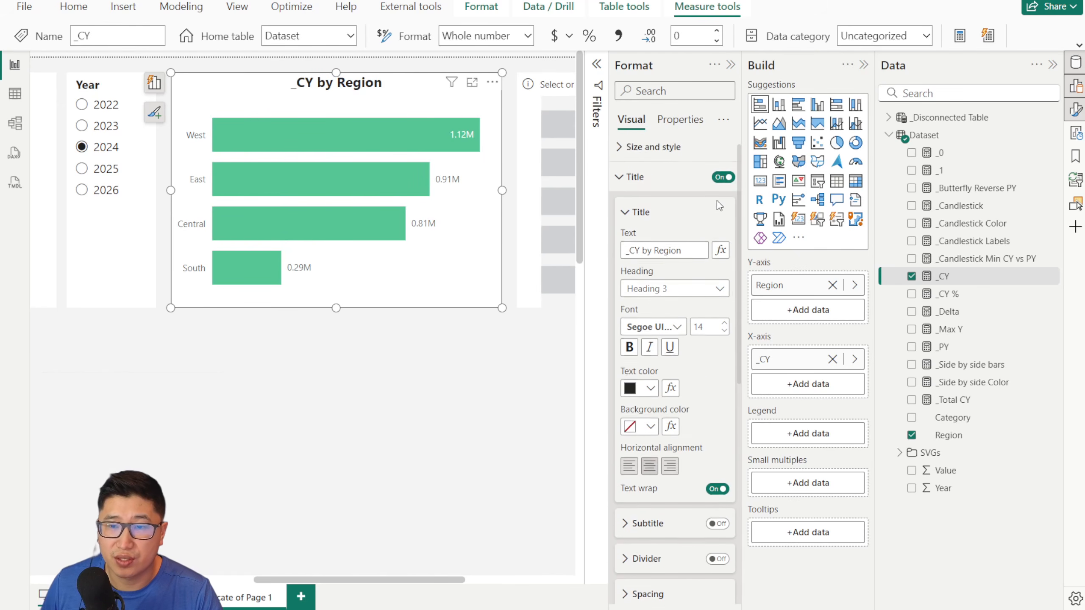
left_click_drag(682, 259, 642, 259)
key("ctrl+a")
type("Bar")
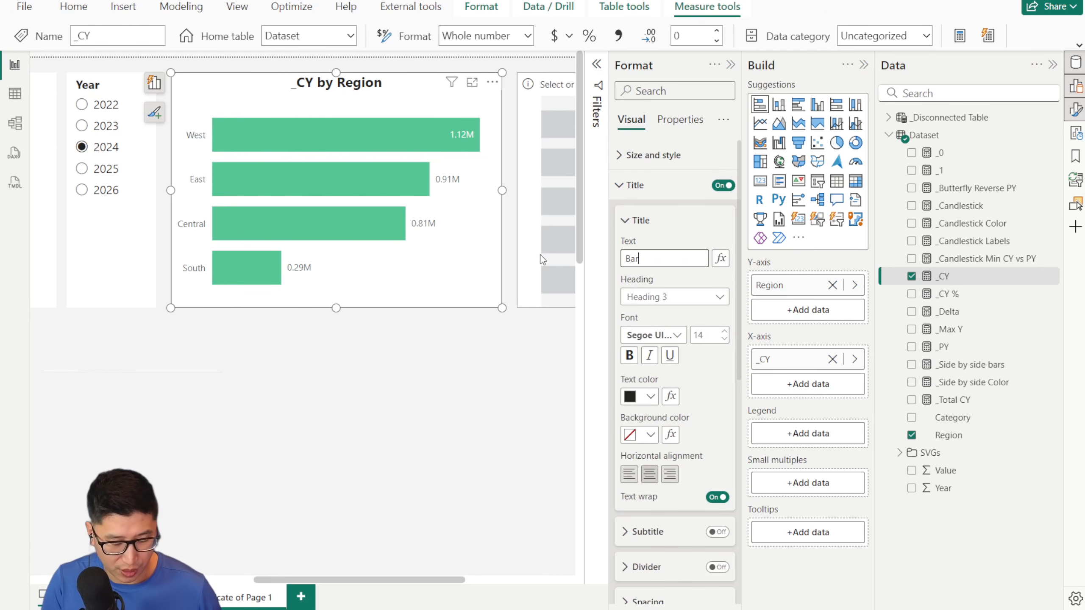
type(" Chart")
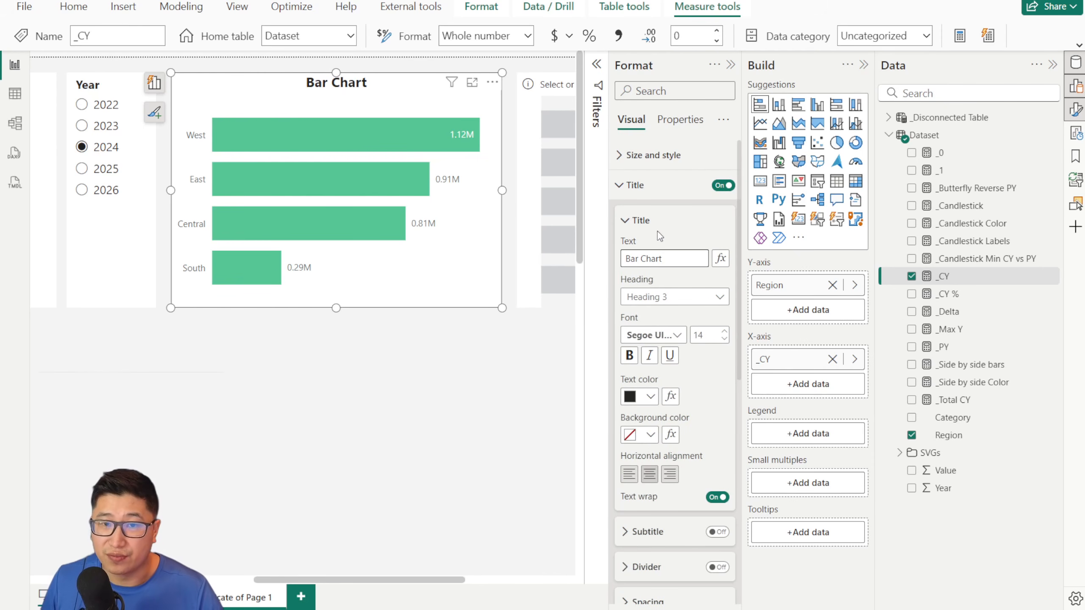
left_click(437, 379)
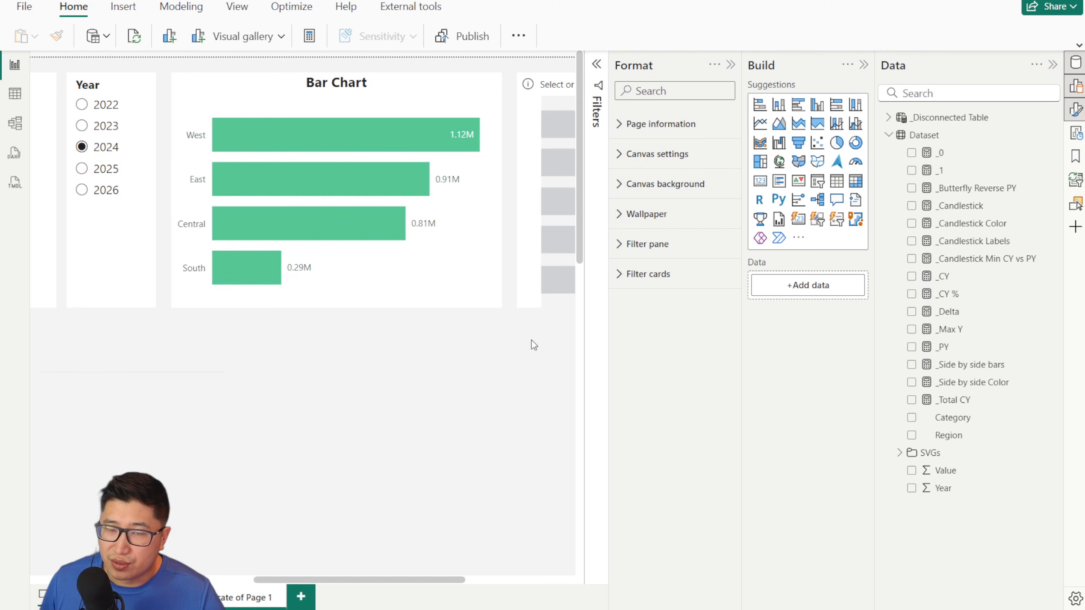
left_click(473, 303)
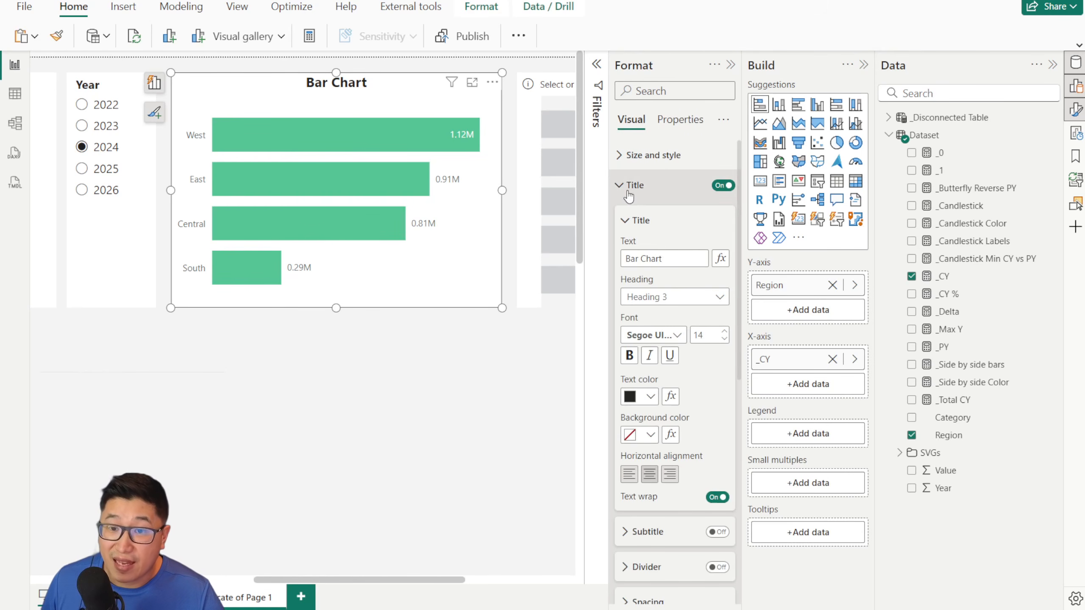
left_click(628, 192)
left_click(452, 344)
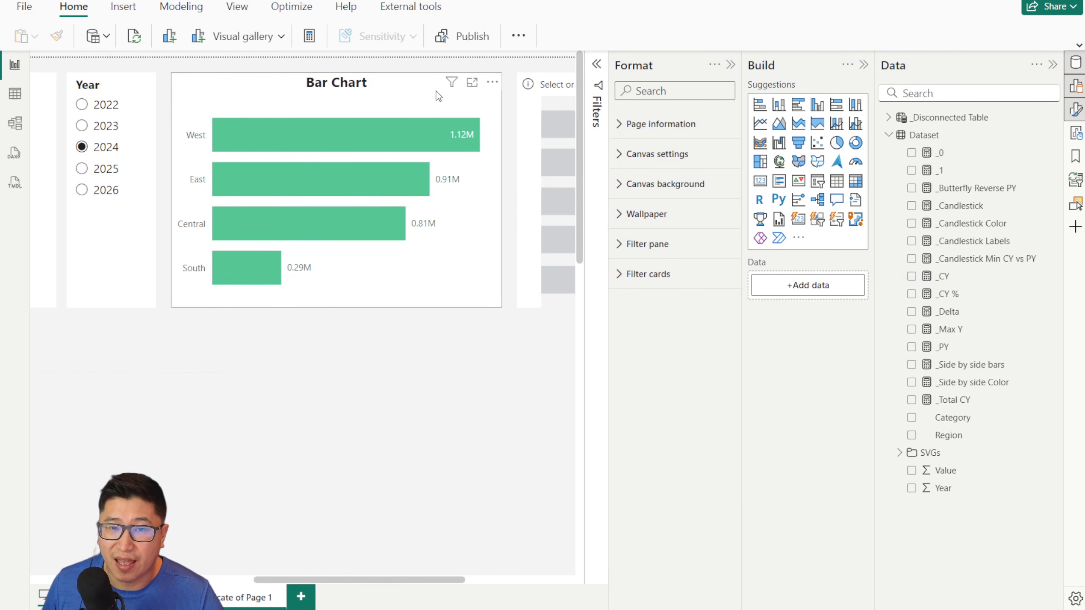
Step: Set the bar chart's top padding to 10 px to add space above its title
left_click(397, 93)
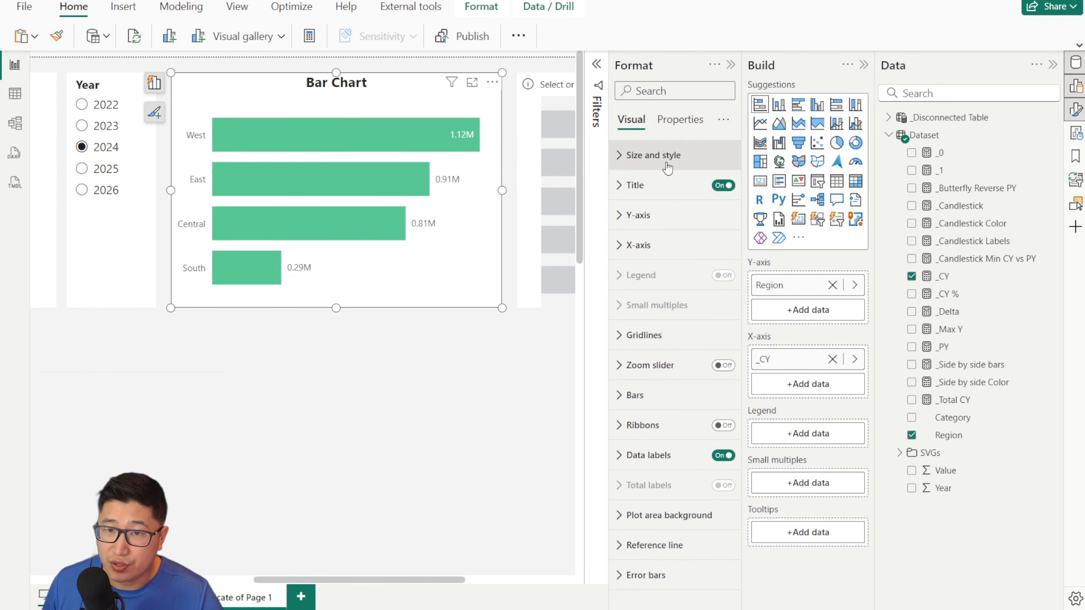
left_click(666, 163)
left_click(664, 402)
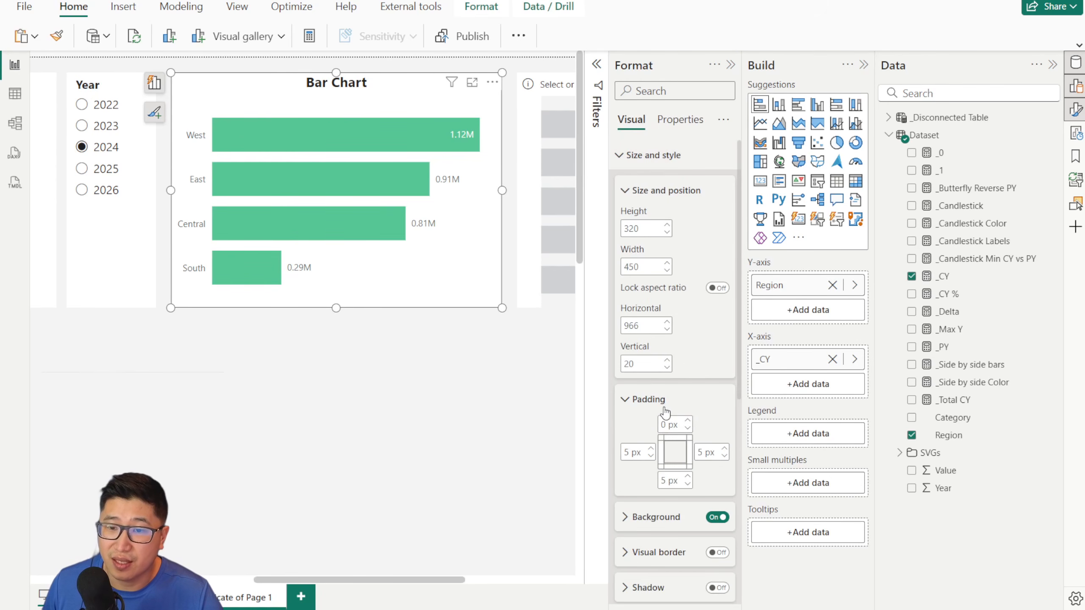
double_click(670, 422)
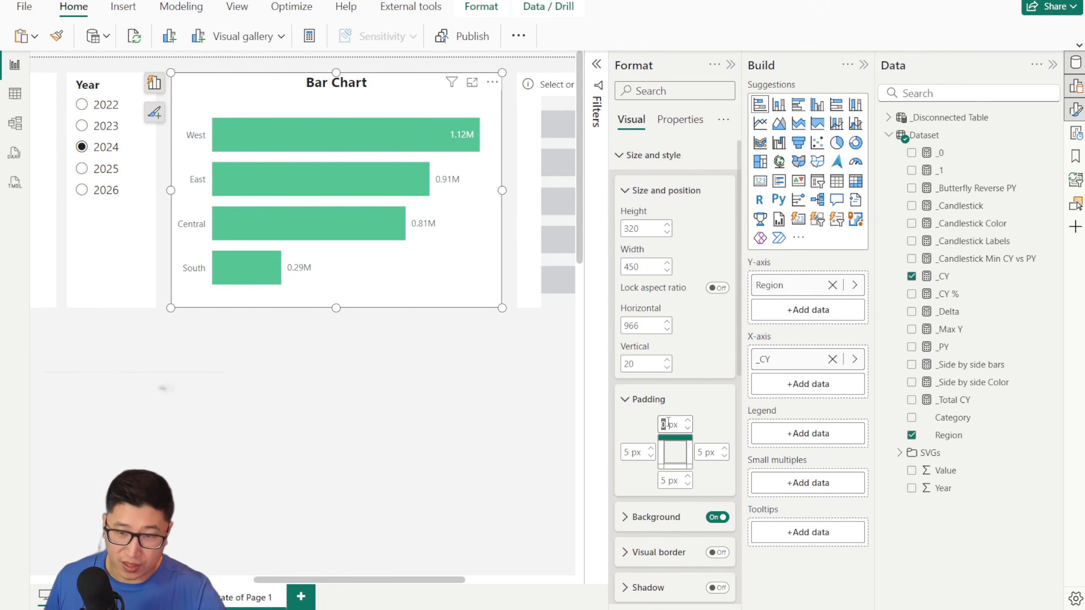
type("10")
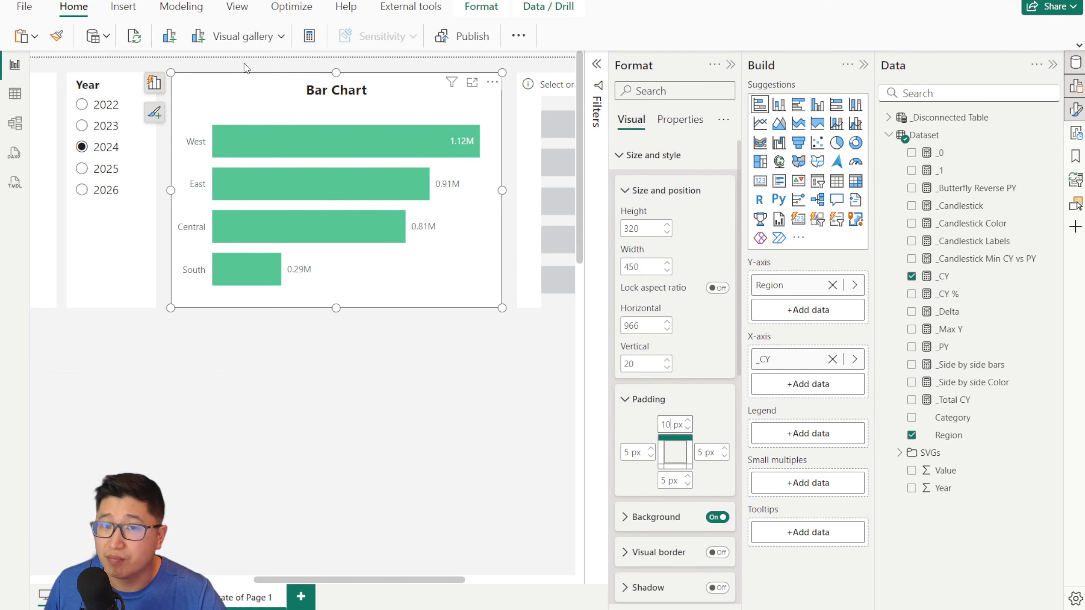
Step: Try top paddings of 20 px and 30 px on the bar chart, return to 10 px and deselect the visual
double_click(671, 422)
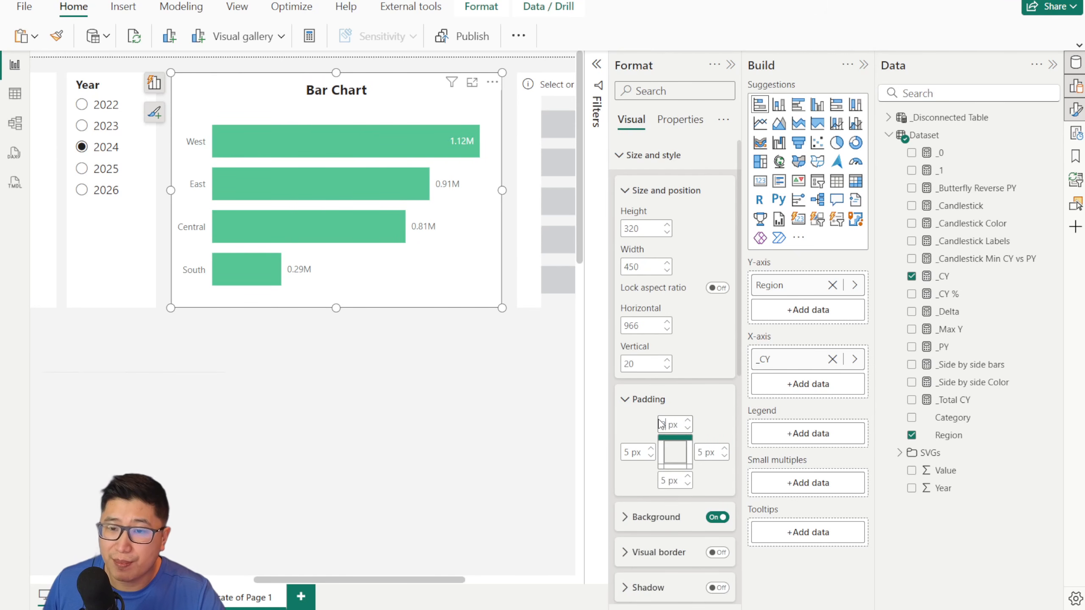
type("20")
left_click_drag(672, 425, 649, 423)
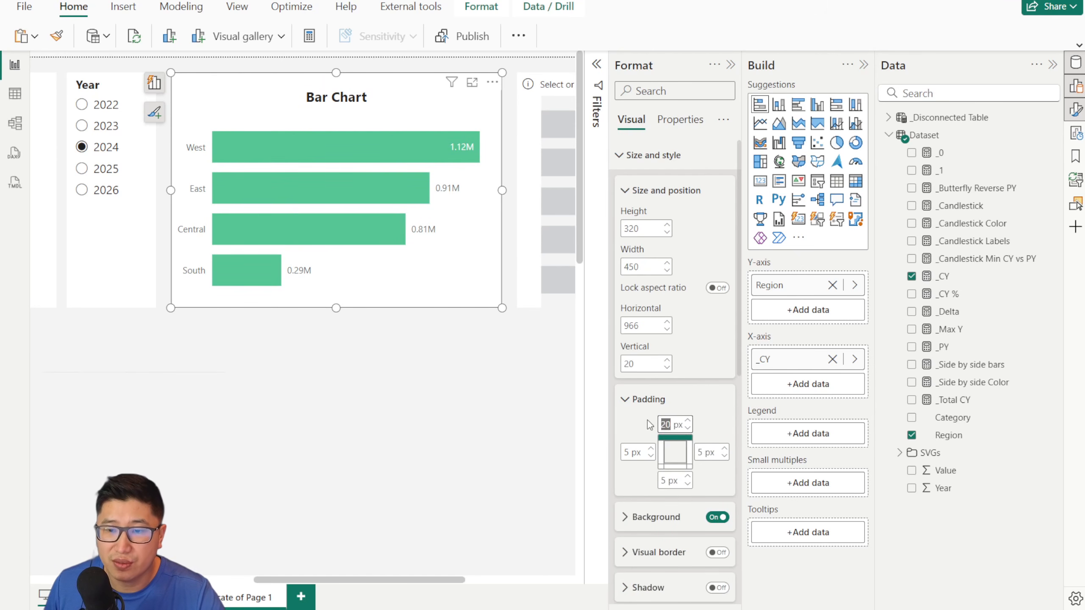
type("30")
mouse_move(669, 424)
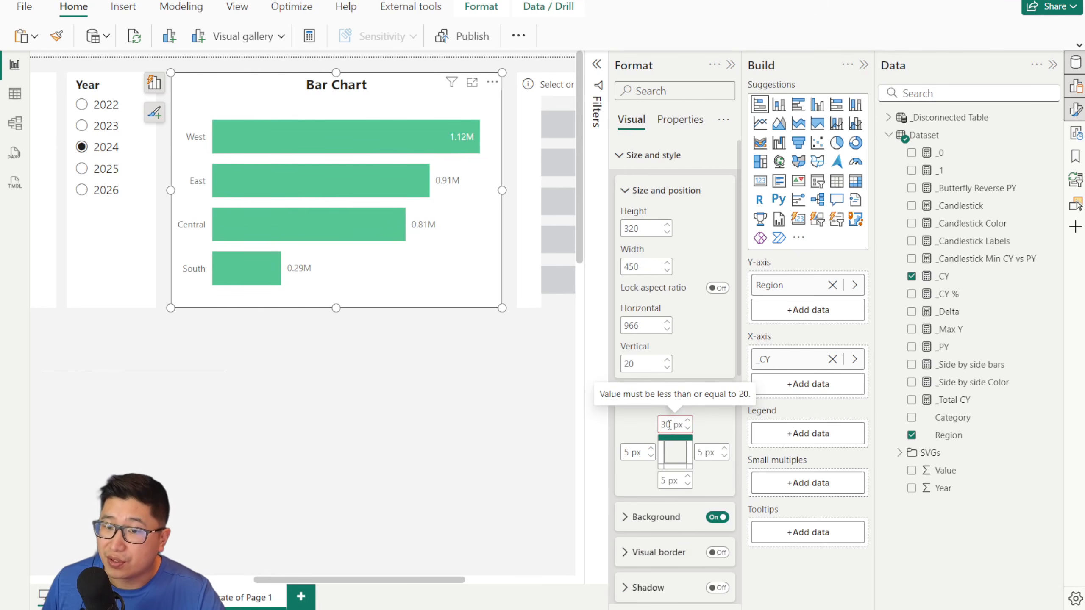
double_click(669, 425)
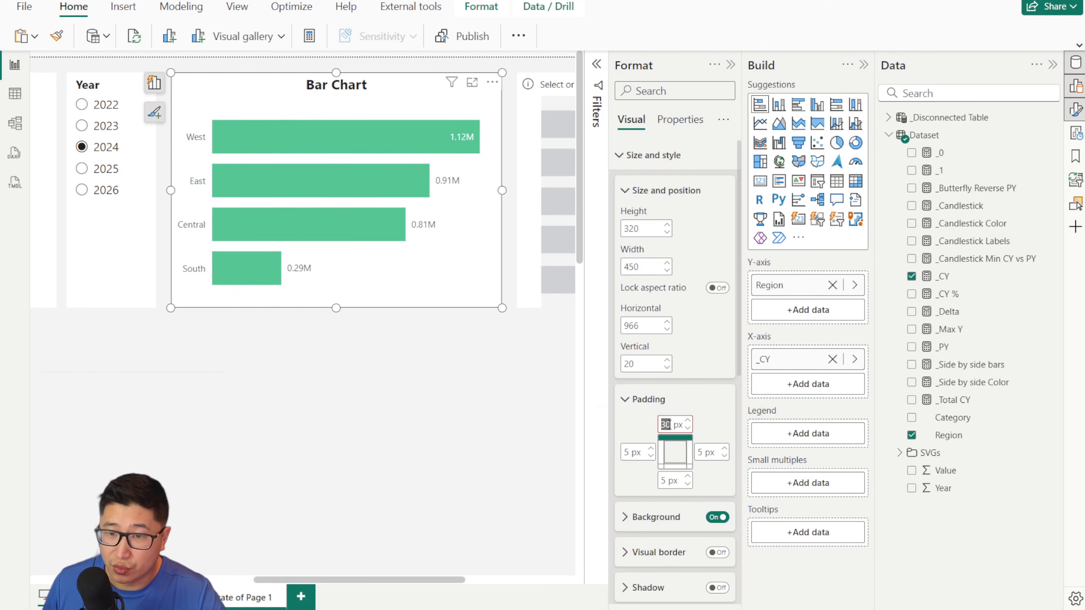
type("10")
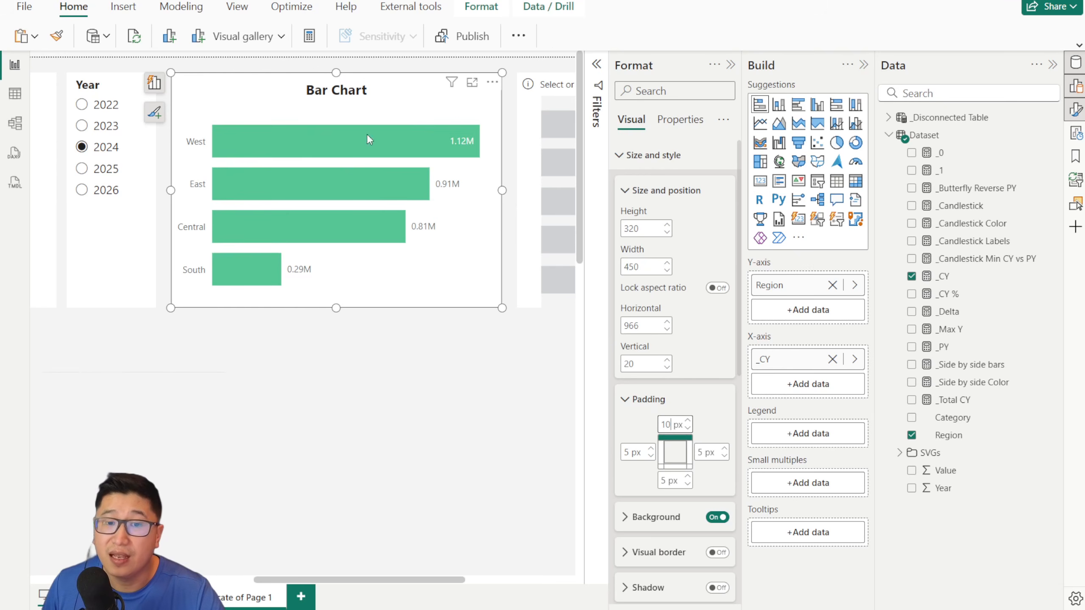
left_click(485, 368)
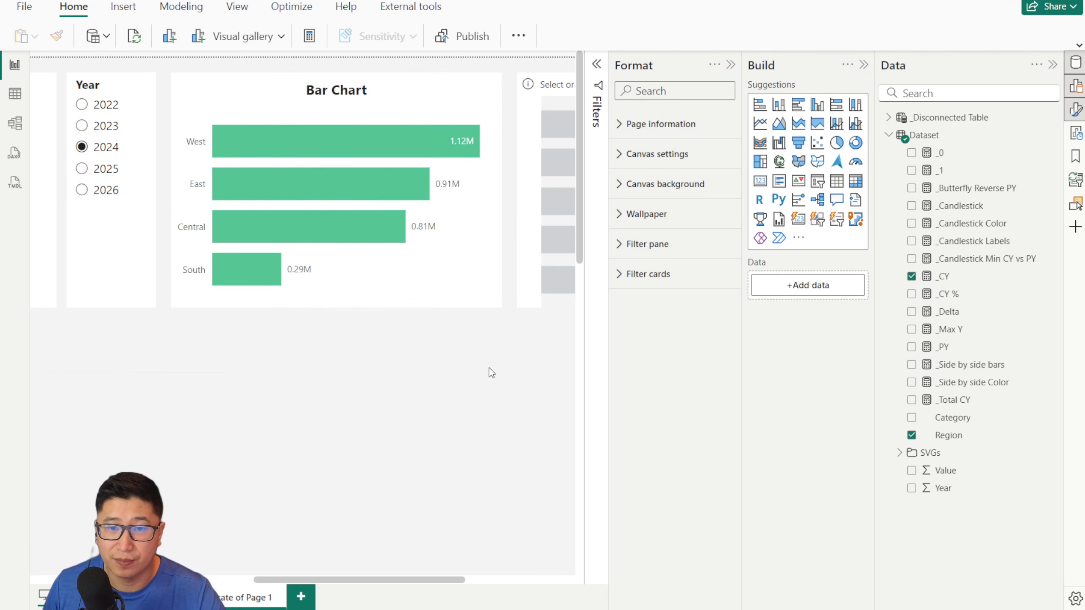
Step: Set the position of the bar chart's data labels to Outside end
left_click(376, 112)
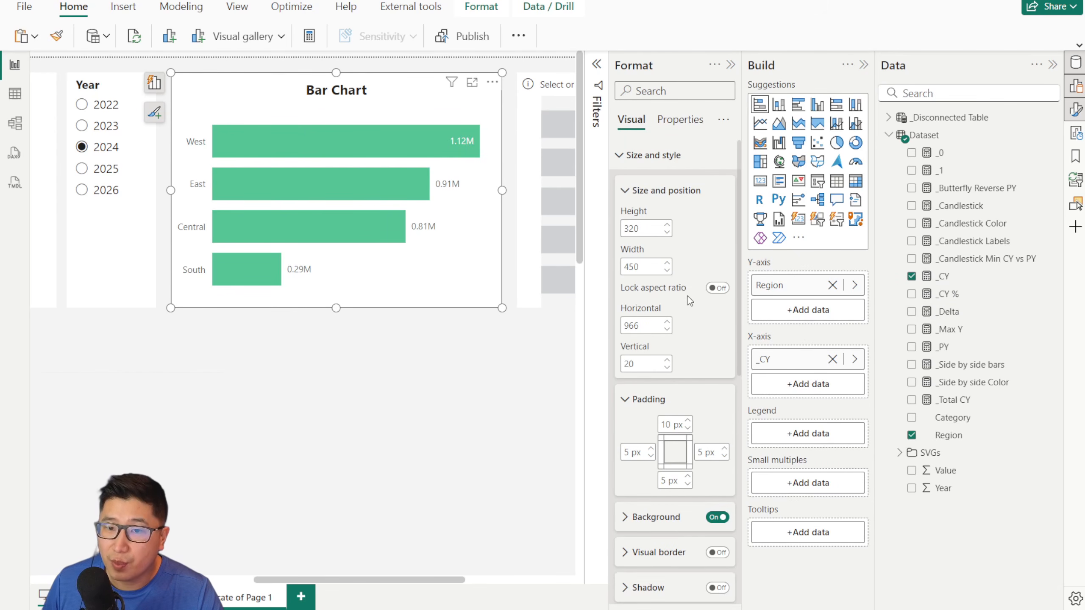
scroll(689, 301, "down", 10)
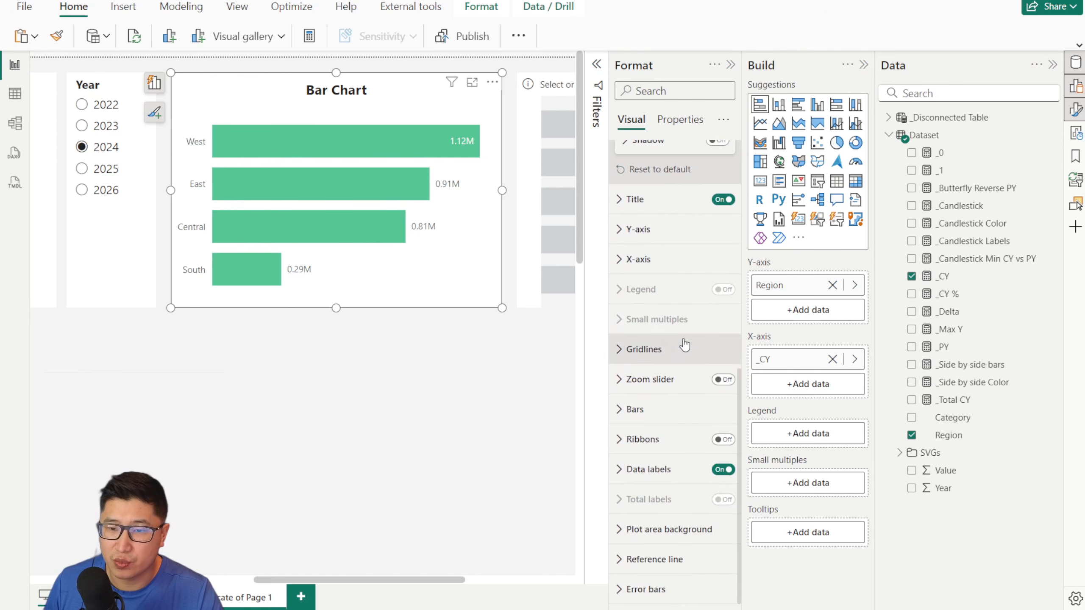
left_click(666, 469)
scroll(673, 310, "down", 8)
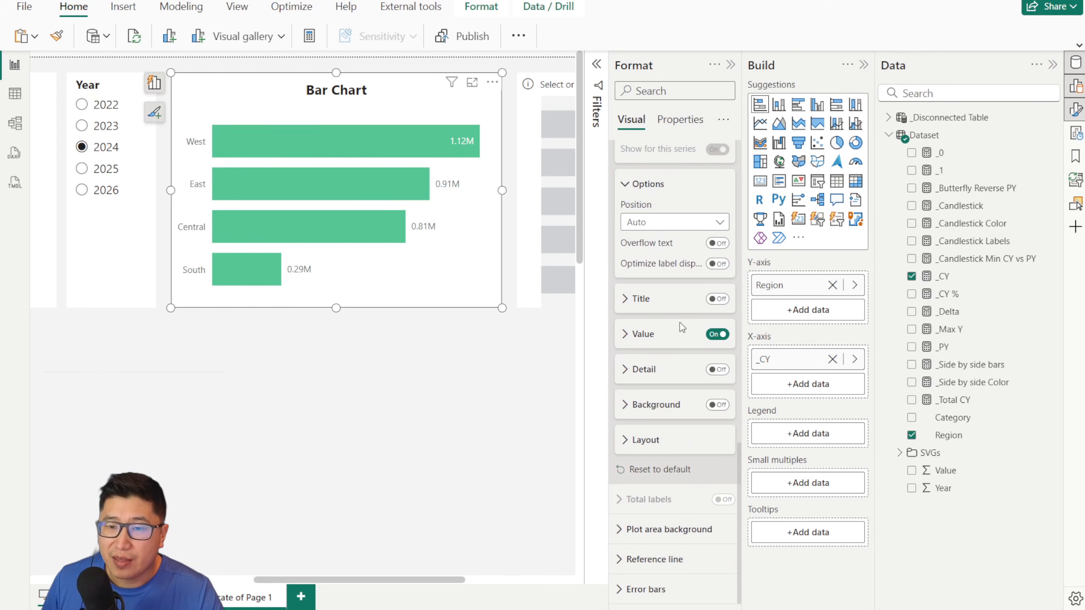
left_click(657, 224)
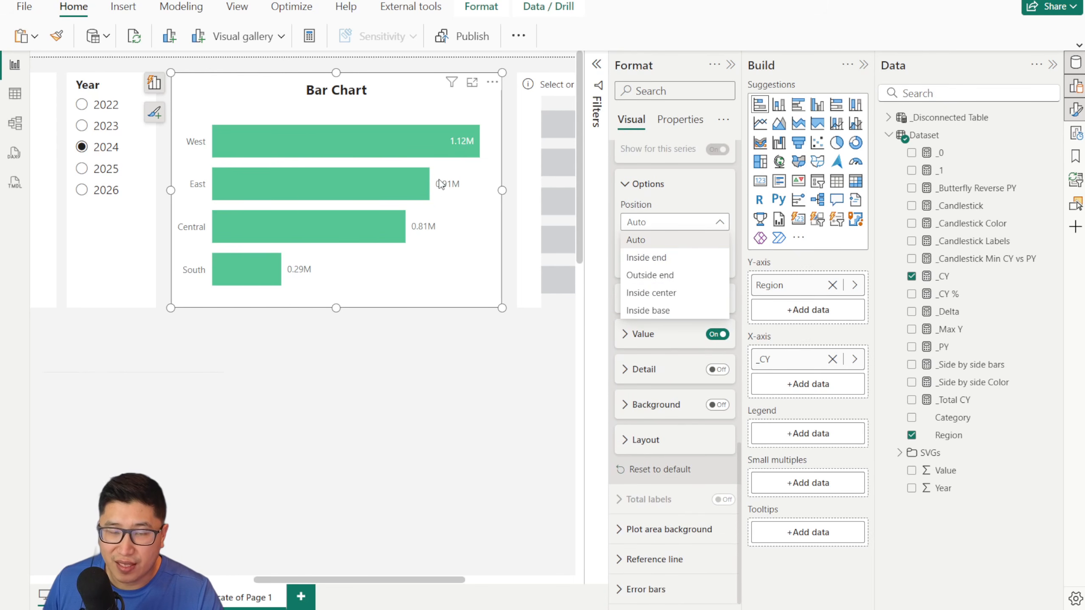
left_click(650, 275)
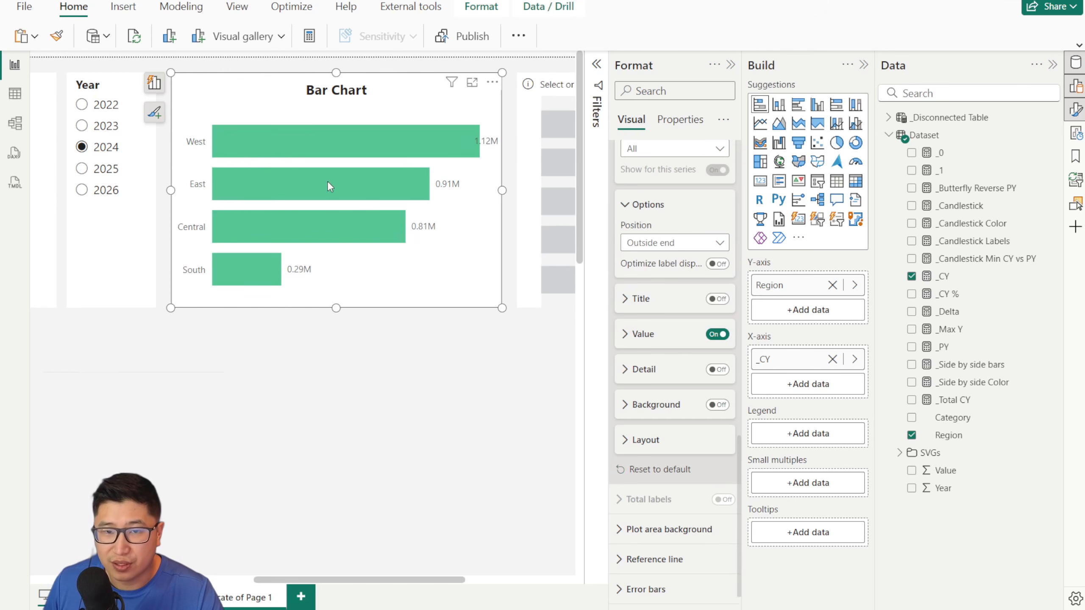
Step: Try the Inside end, Inside base and Inside center positions for the bar chart's data labels and return to Outside end
left_click(674, 242)
left_click(643, 276)
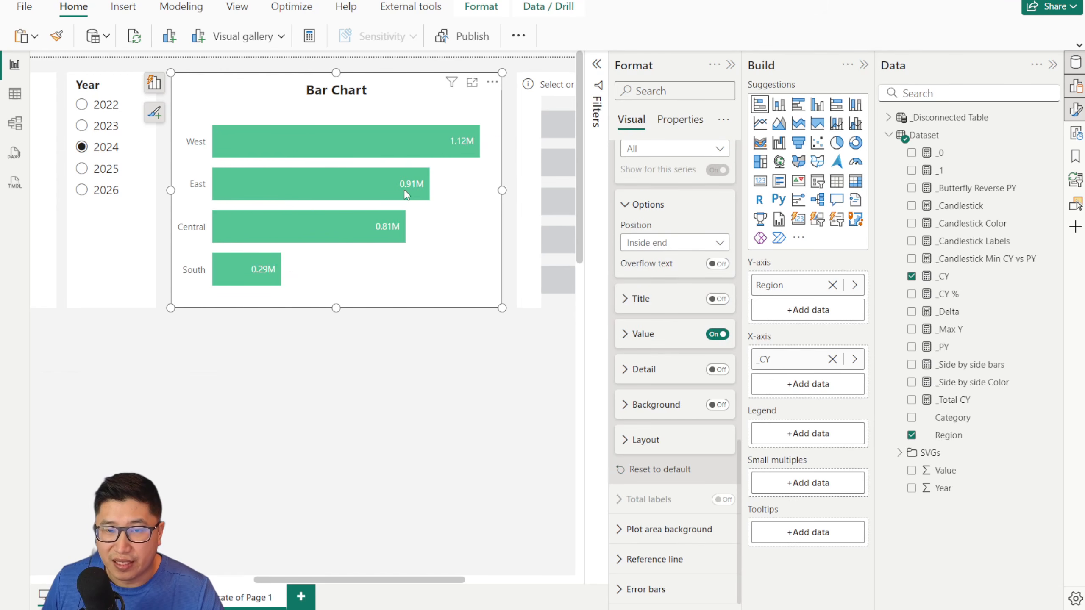
left_click(664, 243)
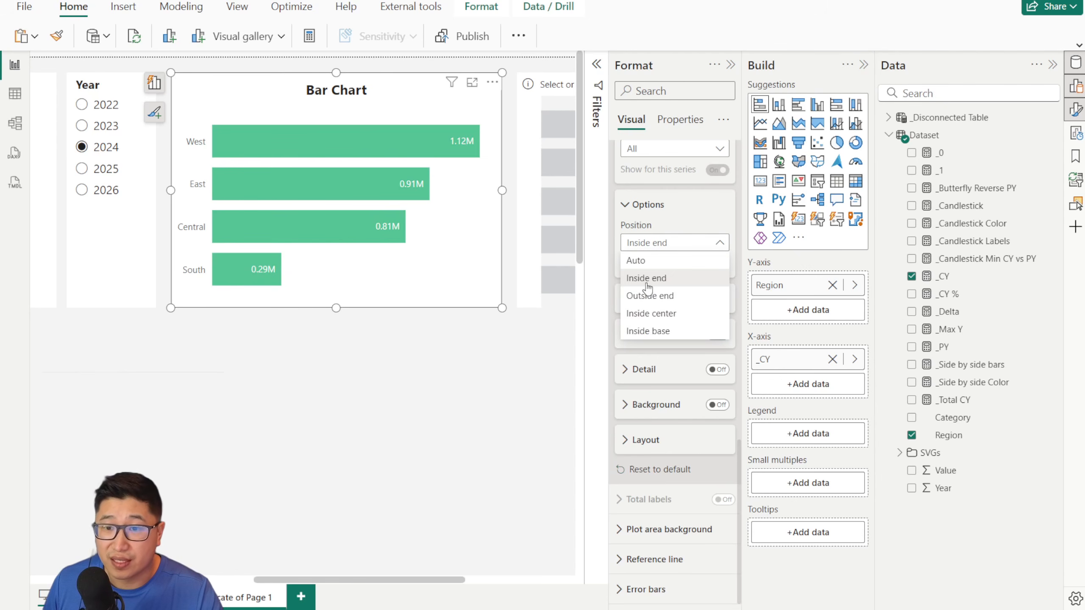
left_click(681, 336)
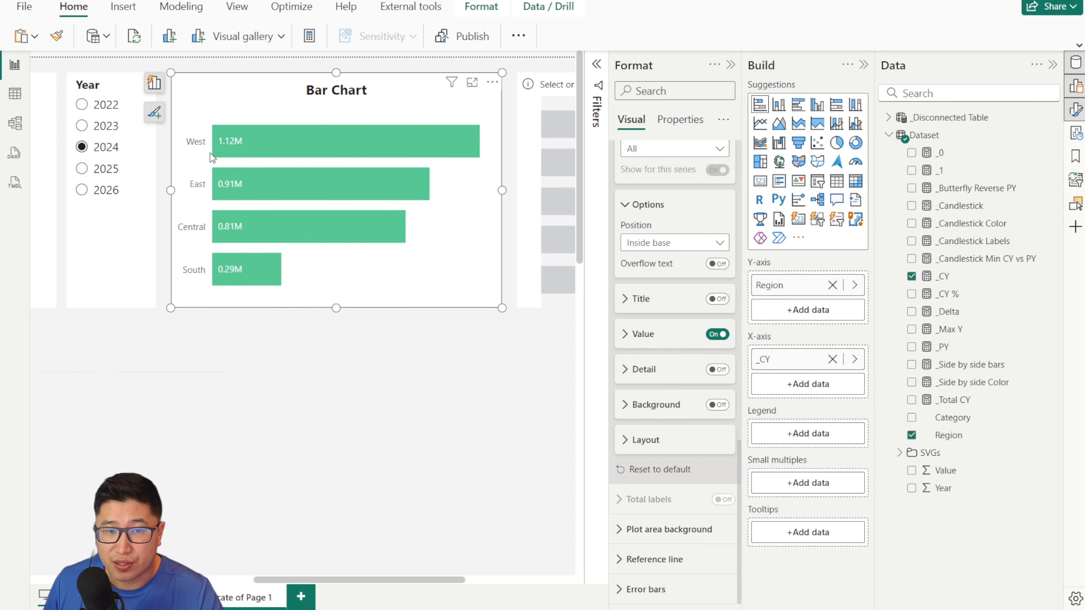
left_click(651, 251)
left_click(680, 318)
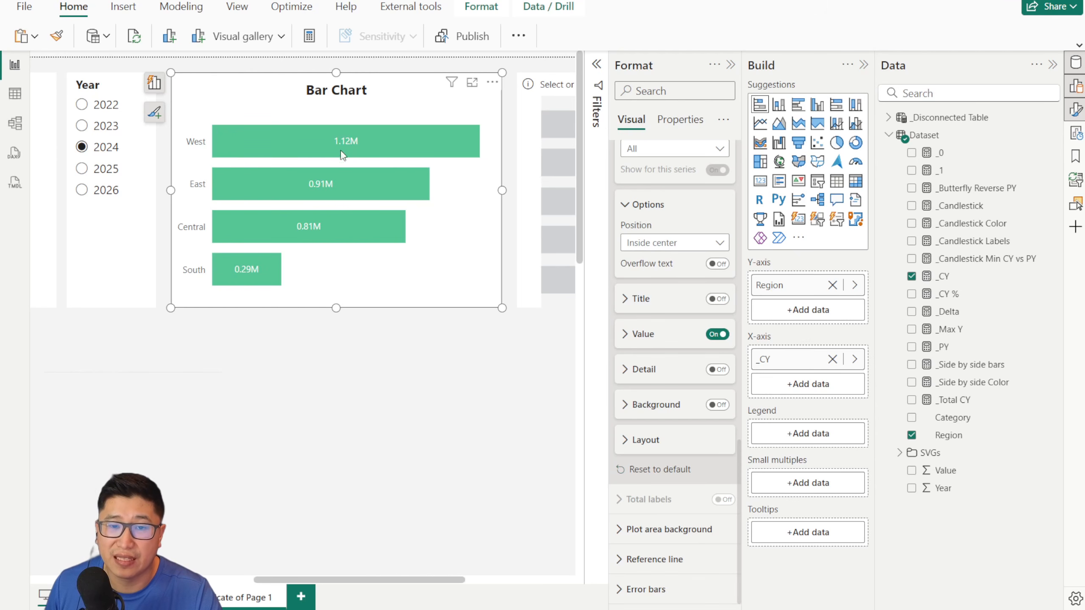
left_click(703, 244)
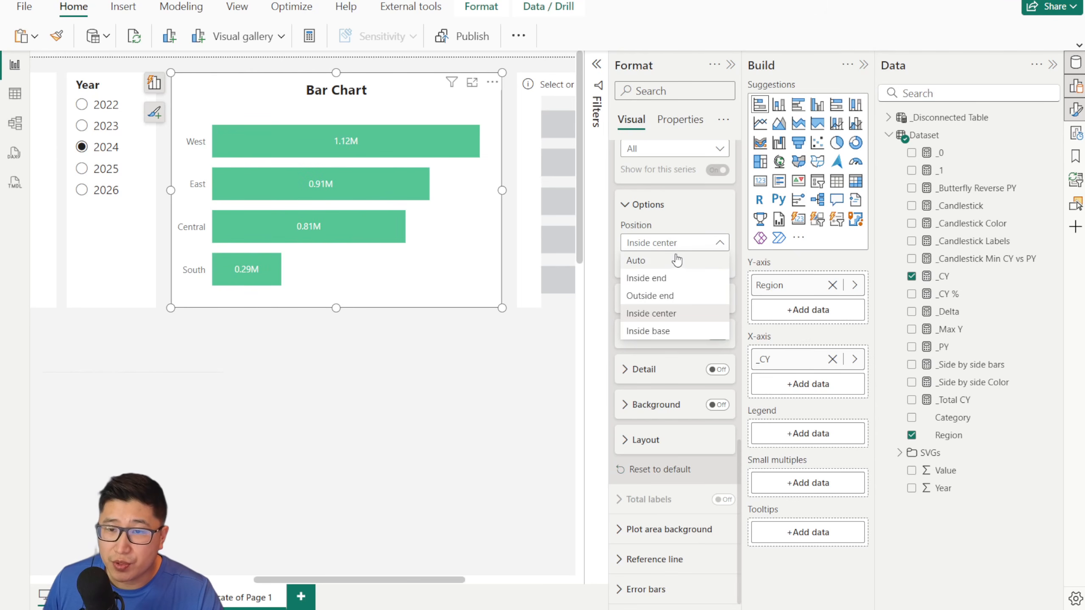
left_click(666, 296)
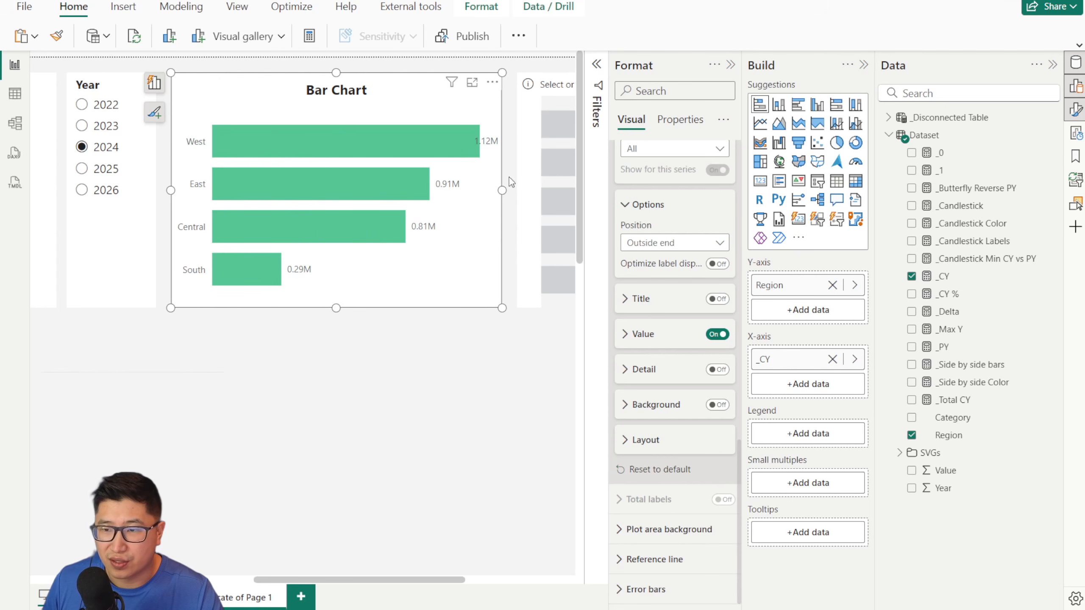
Step: Try a right padding of 20 px on the bar chart and return it to 5 px
scroll(674, 210, "up", 10)
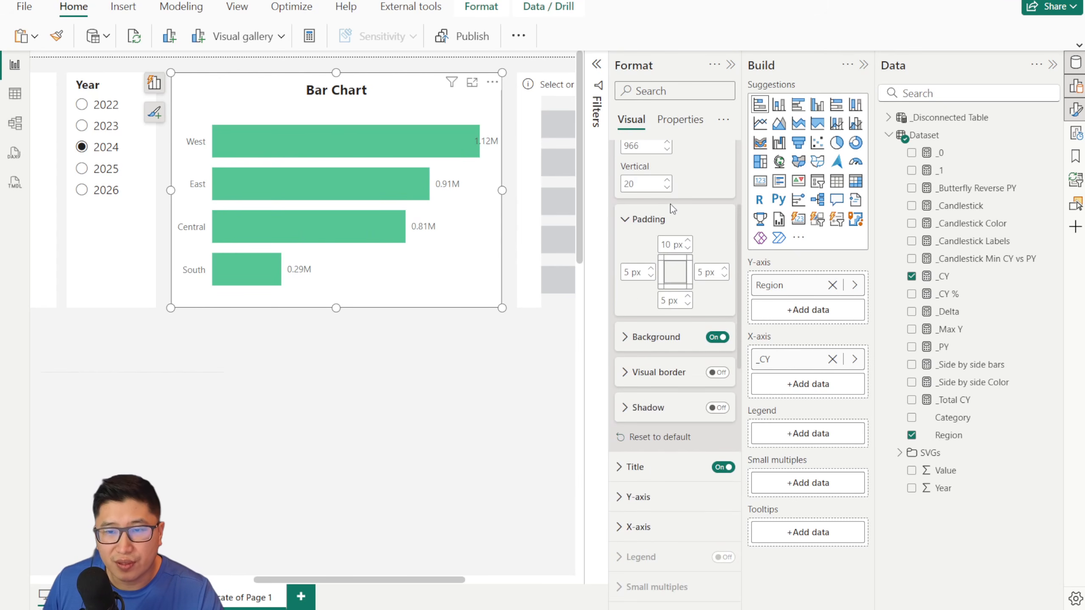
left_click(704, 271)
type("20")
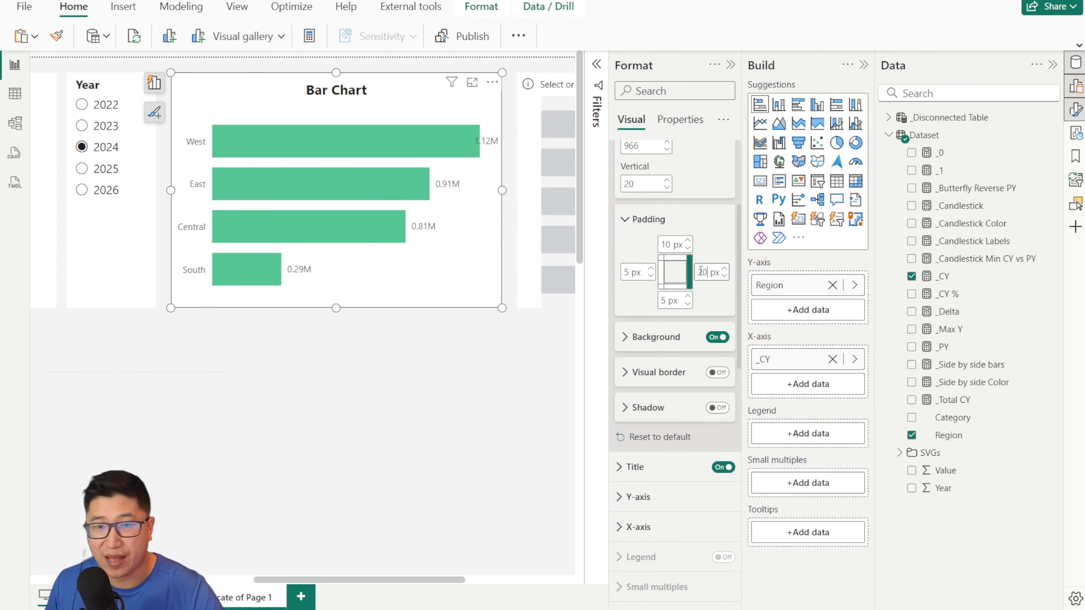
key("Return")
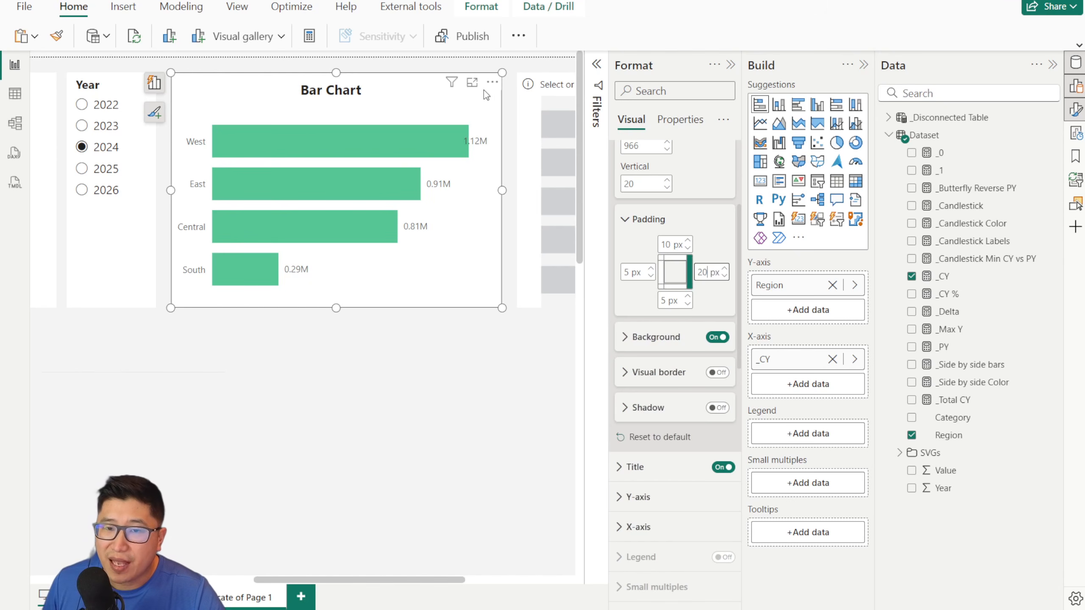
double_click(701, 272)
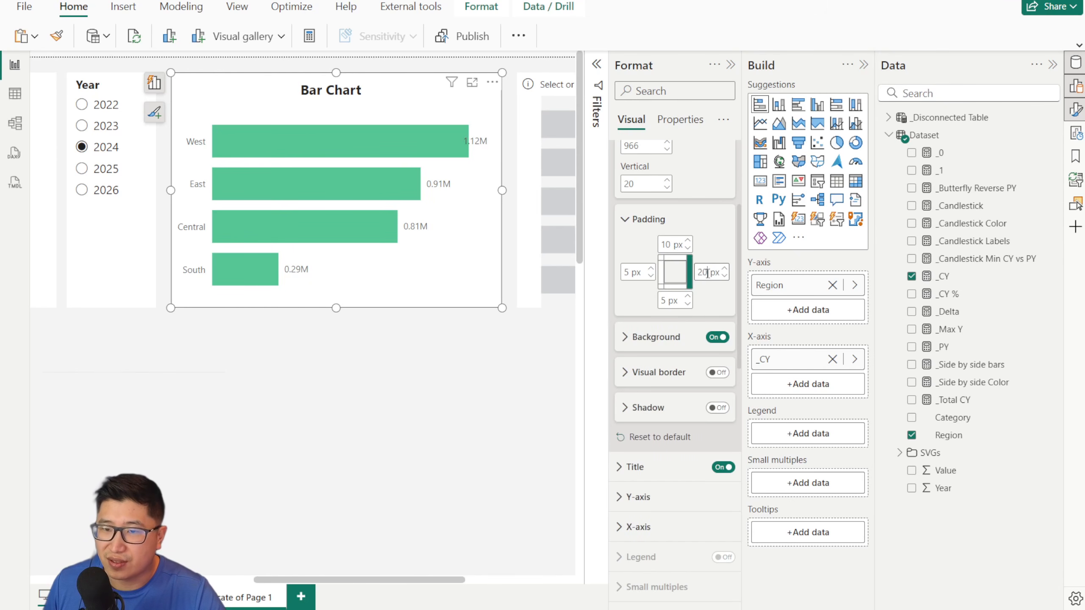
type("5")
key("Return")
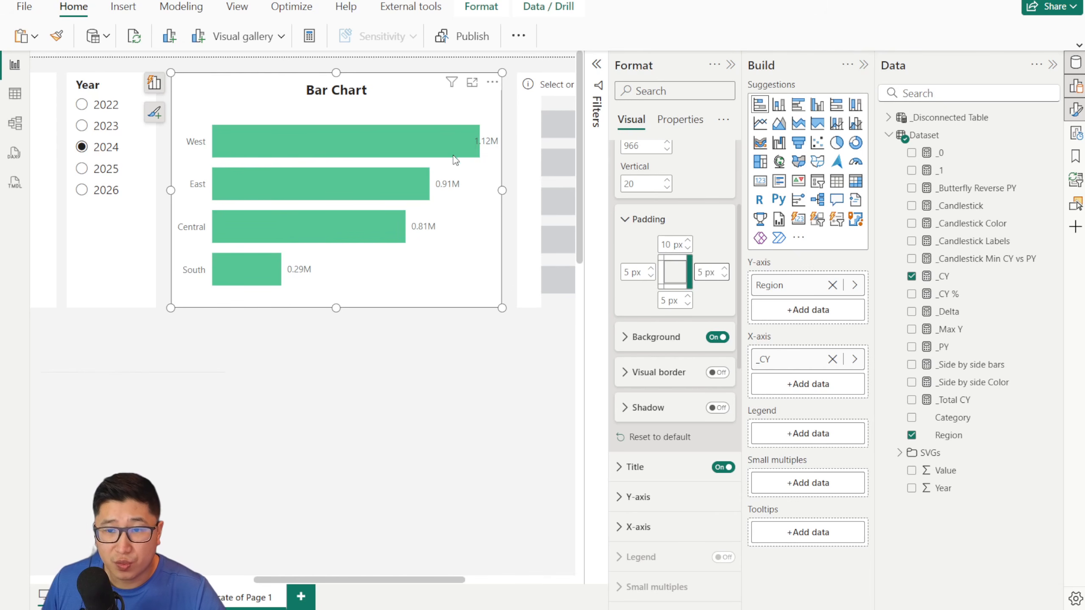
Step: Collapse the size and style settings and set the bar chart's X-axis range maximum to 1500000
scroll(662, 257, "up", 3)
left_click(625, 155)
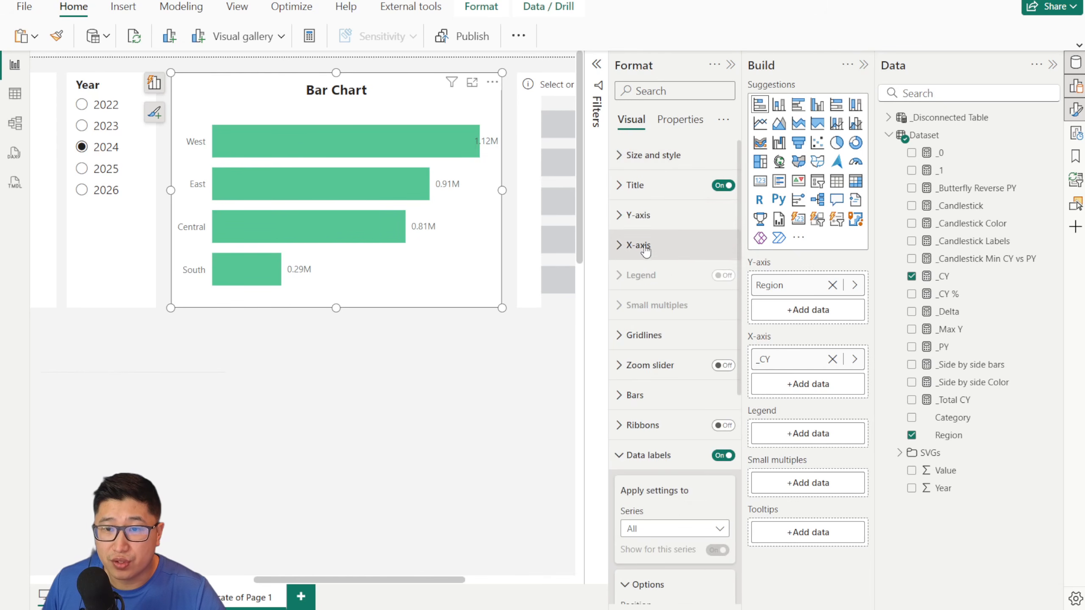
left_click(641, 246)
scroll(684, 244, "down", 3)
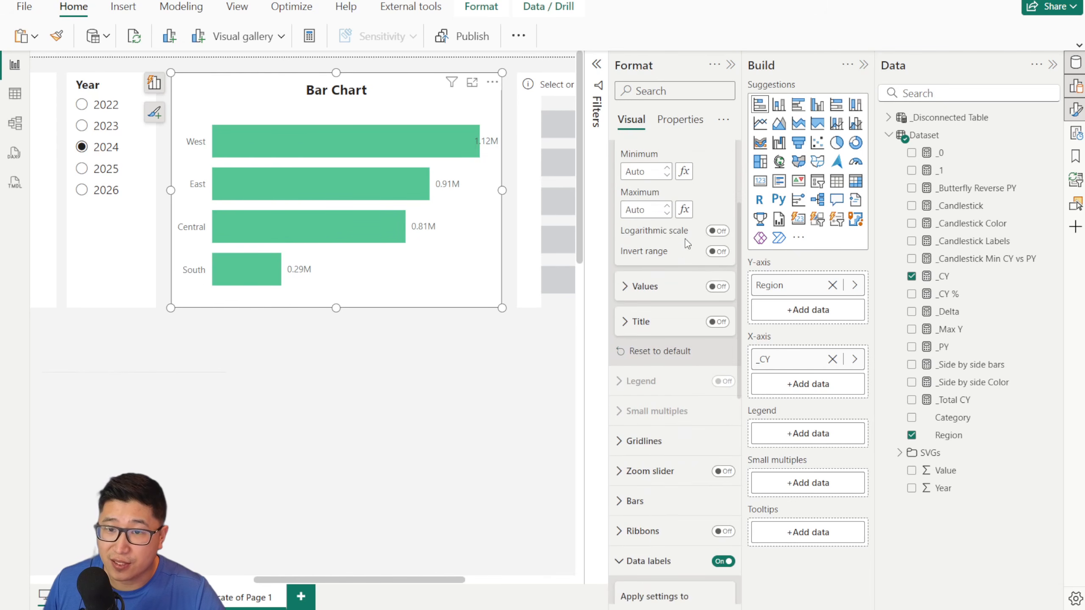
scroll(662, 277, "up", 2)
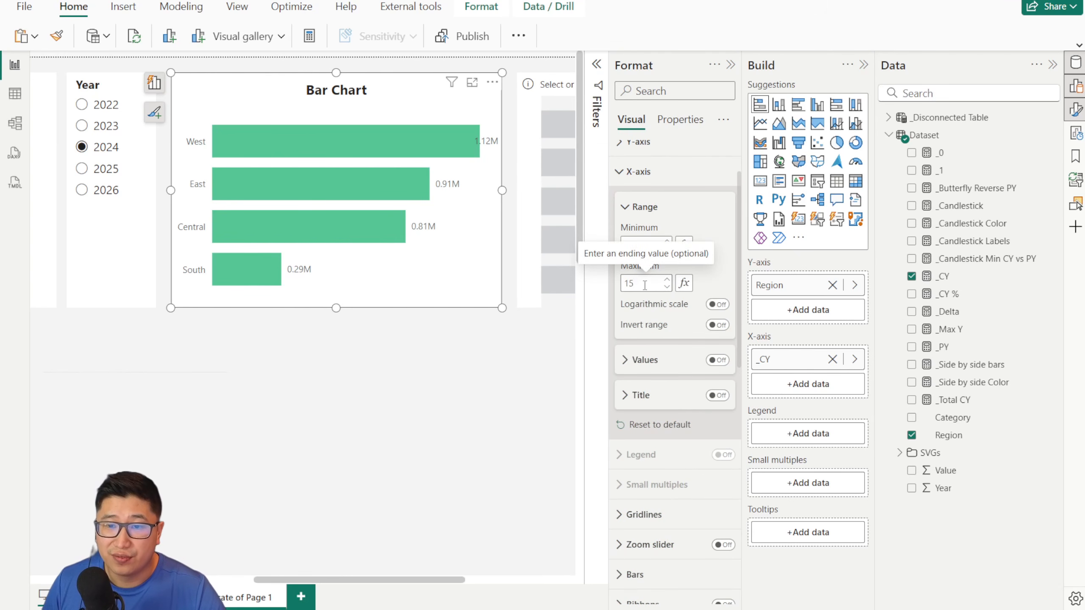
key("Return")
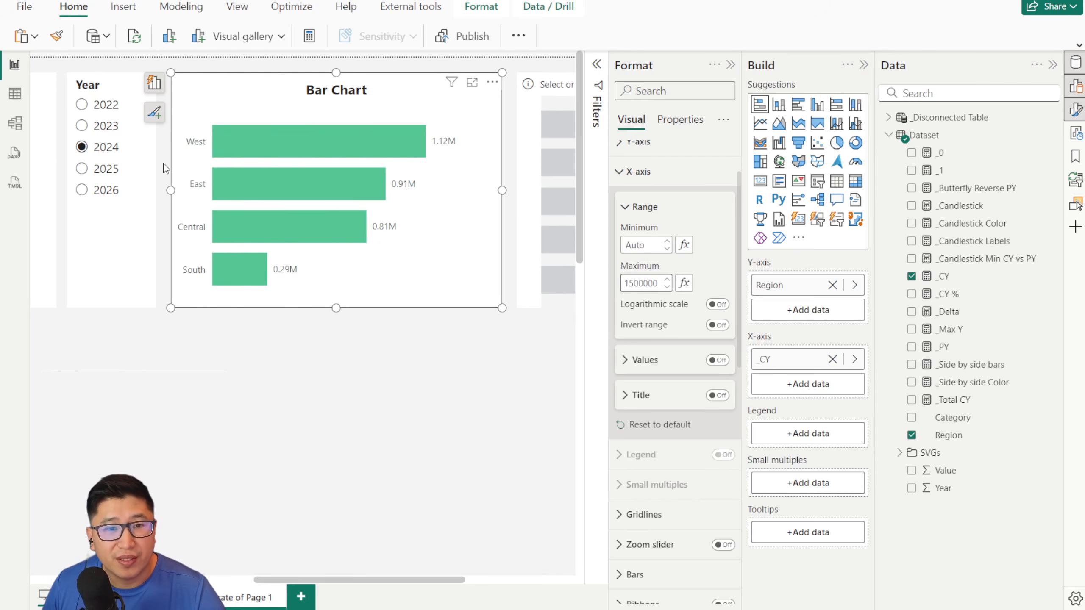
Step: Switch the Year slicer through 2023, 2025, 2026 and 2024, ending on 2023, to check the bar chart against its fixed axis maximum
left_click(99, 126)
left_click(101, 169)
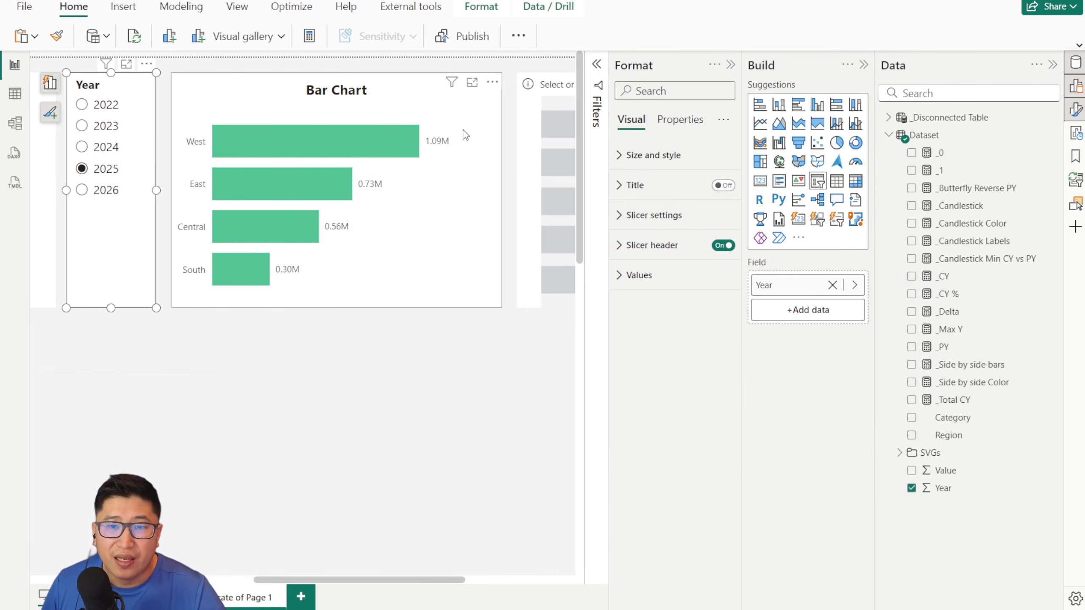
left_click(103, 191)
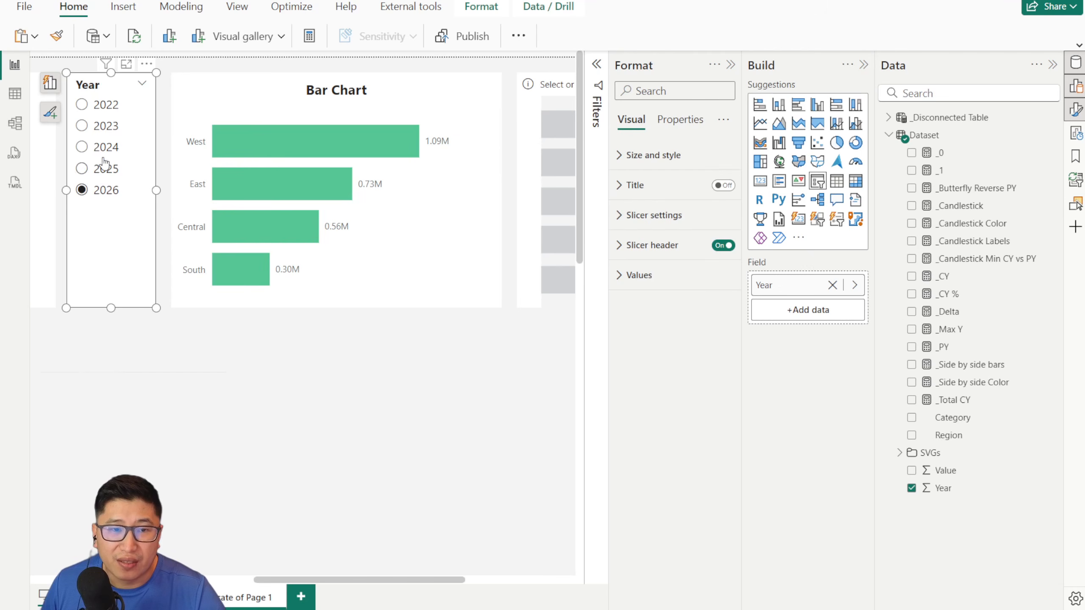
left_click(98, 147)
left_click(98, 125)
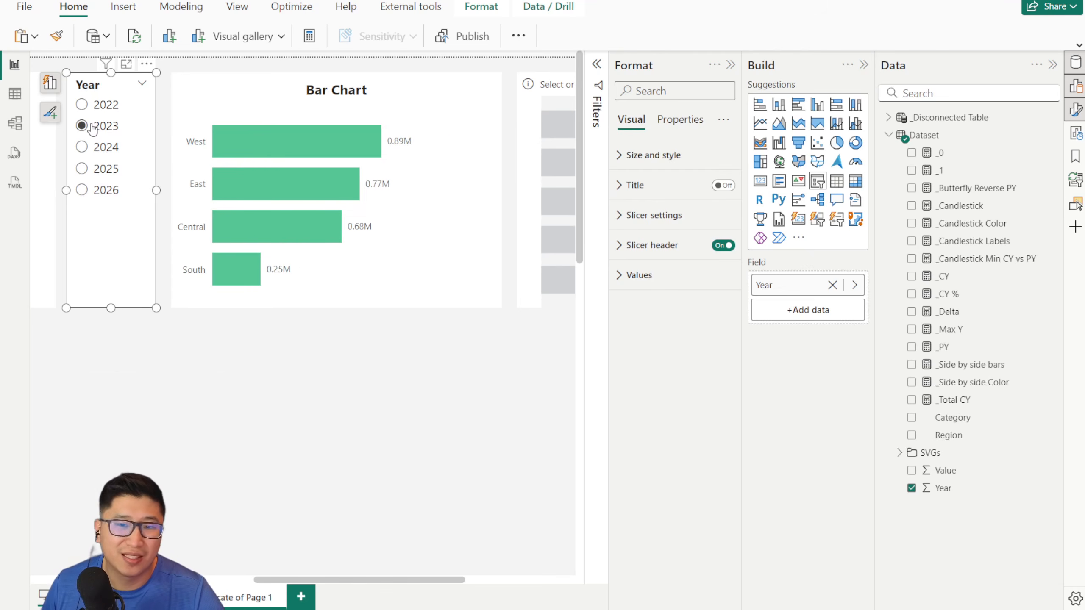
Step: Reselect the bar chart and examine the DAX formula of the _Max Y measure, including its VALUES and _CY arguments, without editing it
left_click(492, 130)
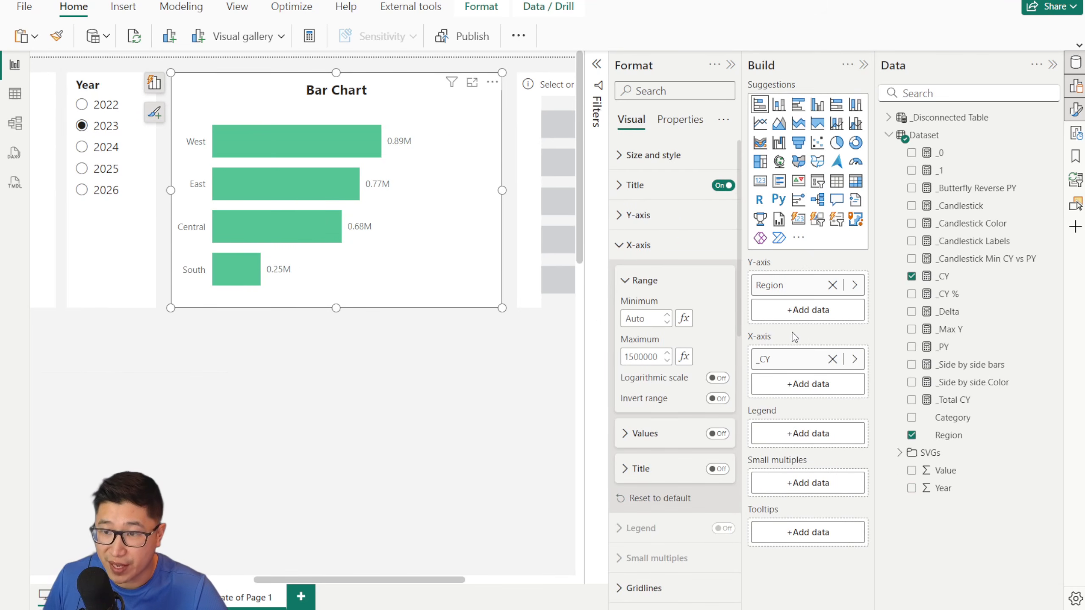
left_click(945, 330)
left_click(285, 122)
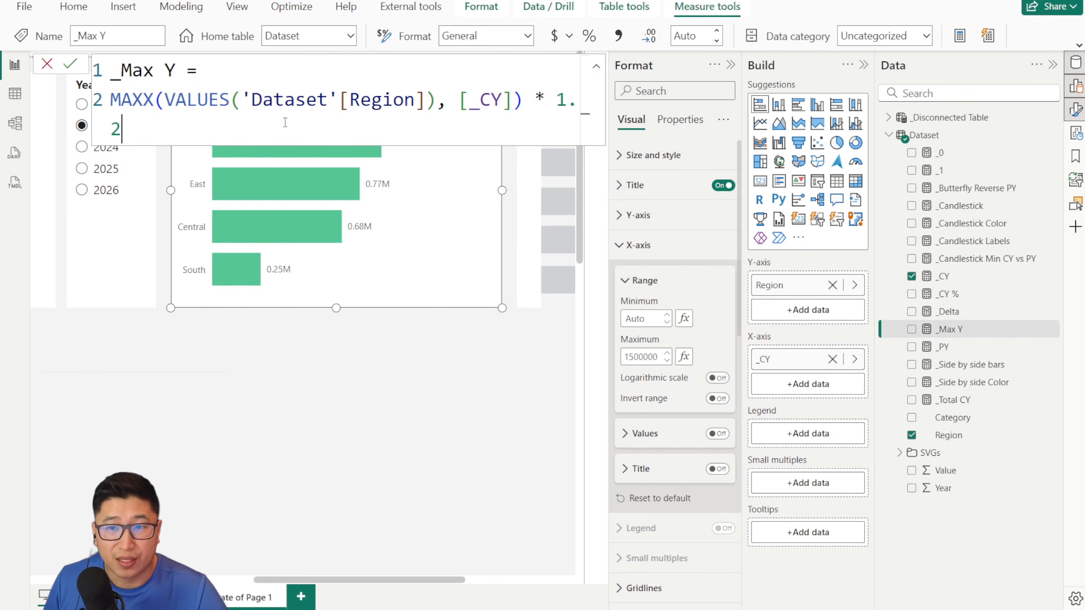
scroll(285, 122, "down", 2)
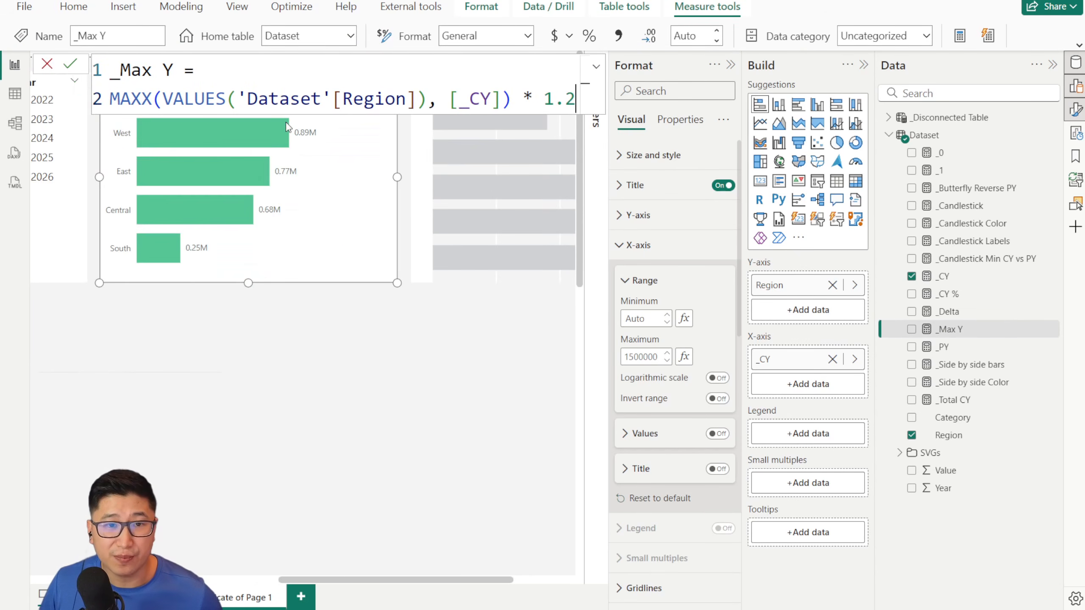
scroll(249, 89, "down", 3)
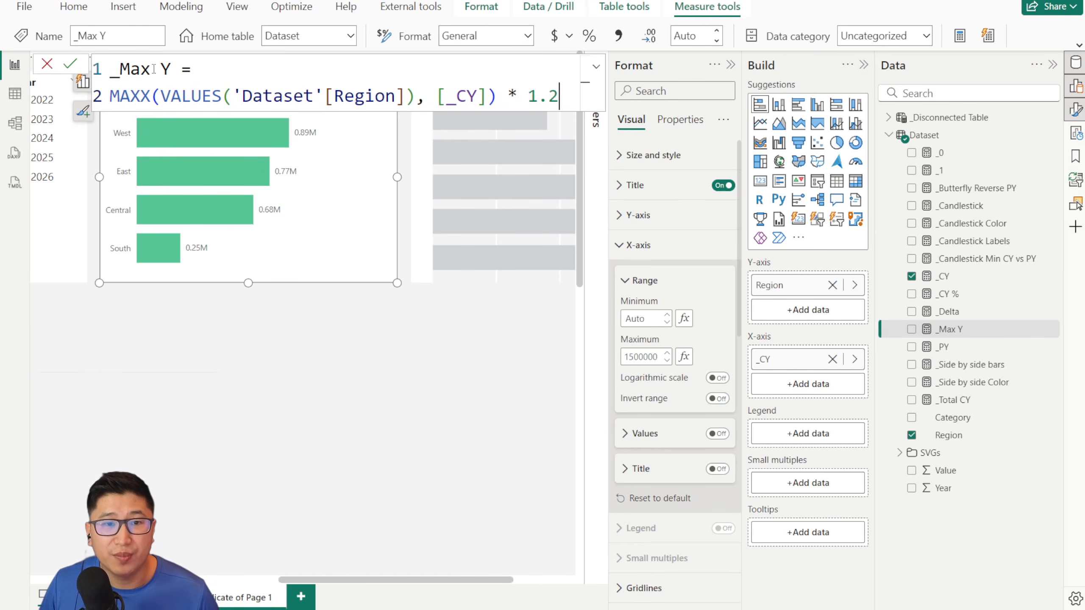
left_click_drag(110, 96, 263, 95)
left_click(327, 97)
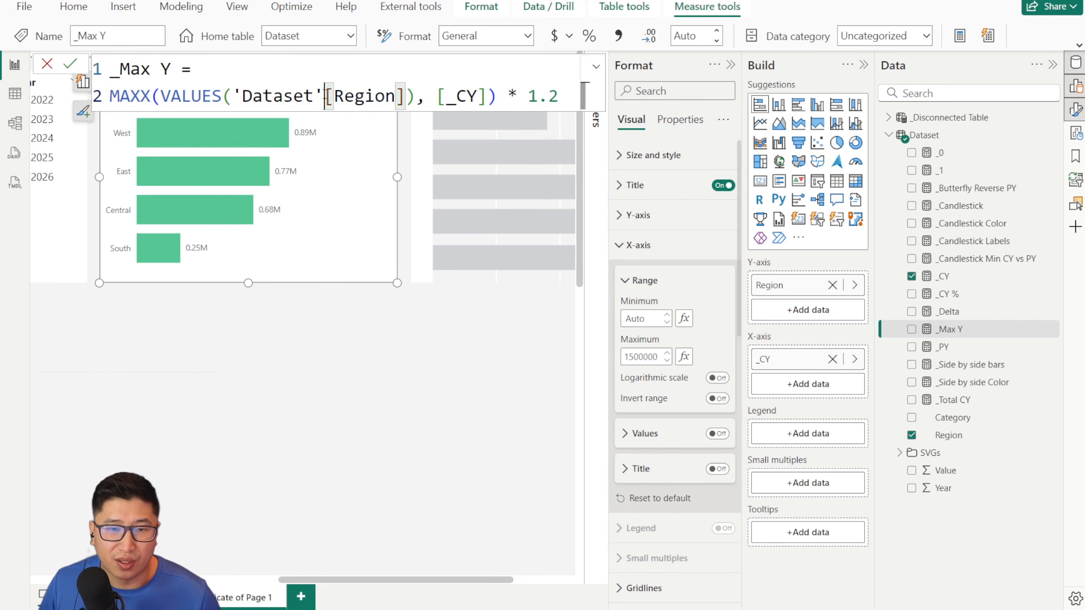
left_click_drag(405, 95, 171, 96)
left_click(487, 97)
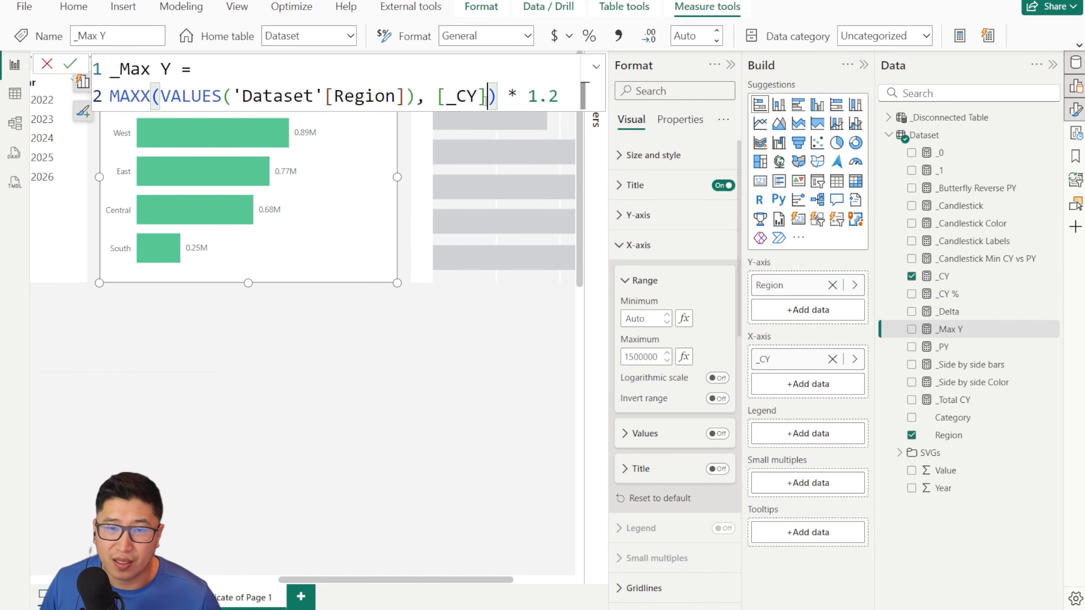
left_click_drag(487, 97, 437, 98)
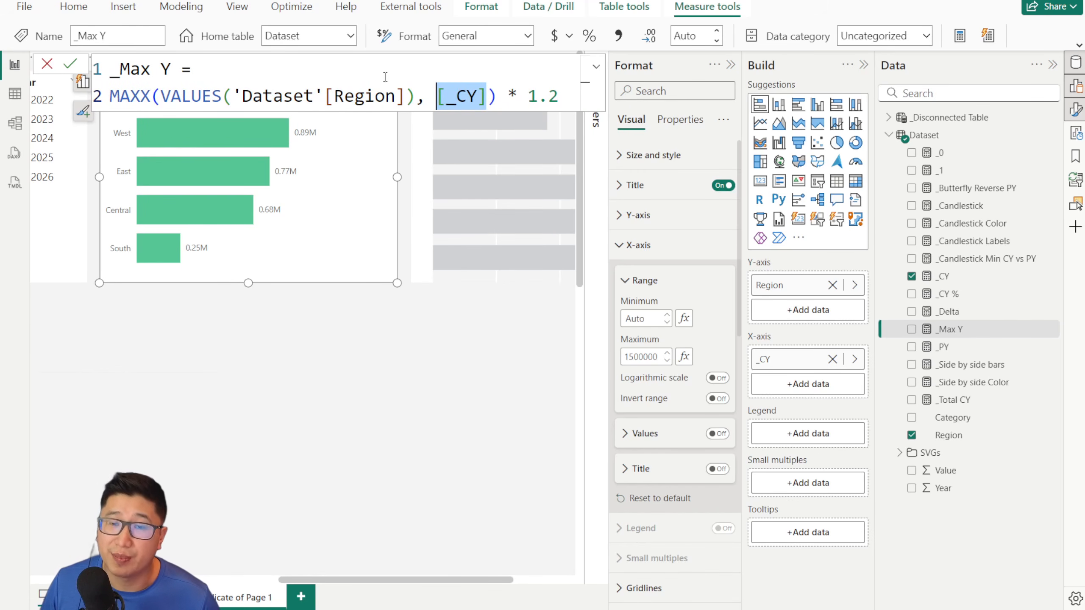
left_click(48, 65)
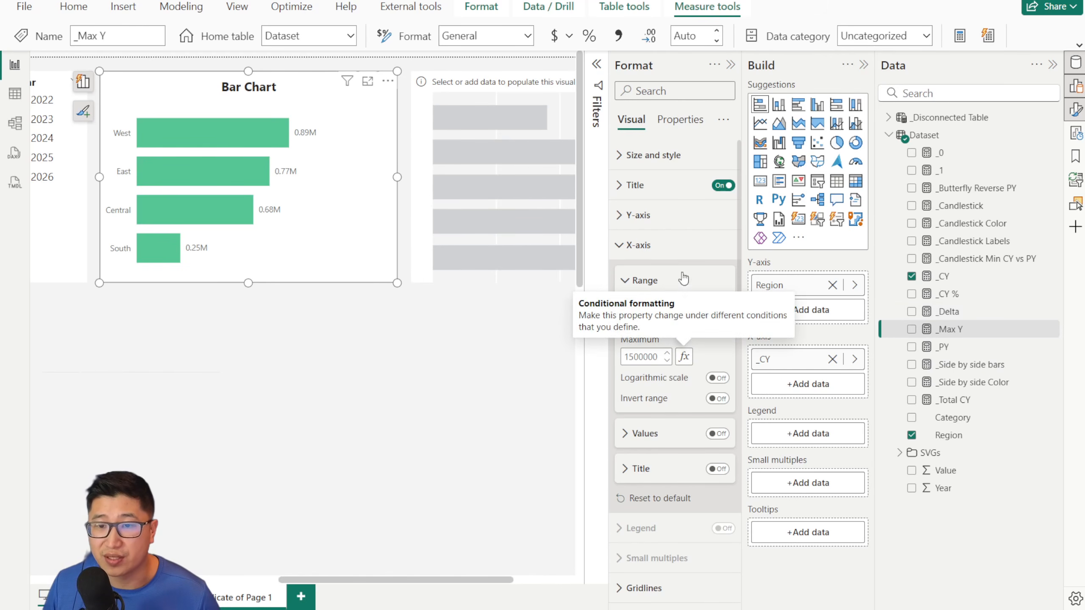
left_click(984, 329)
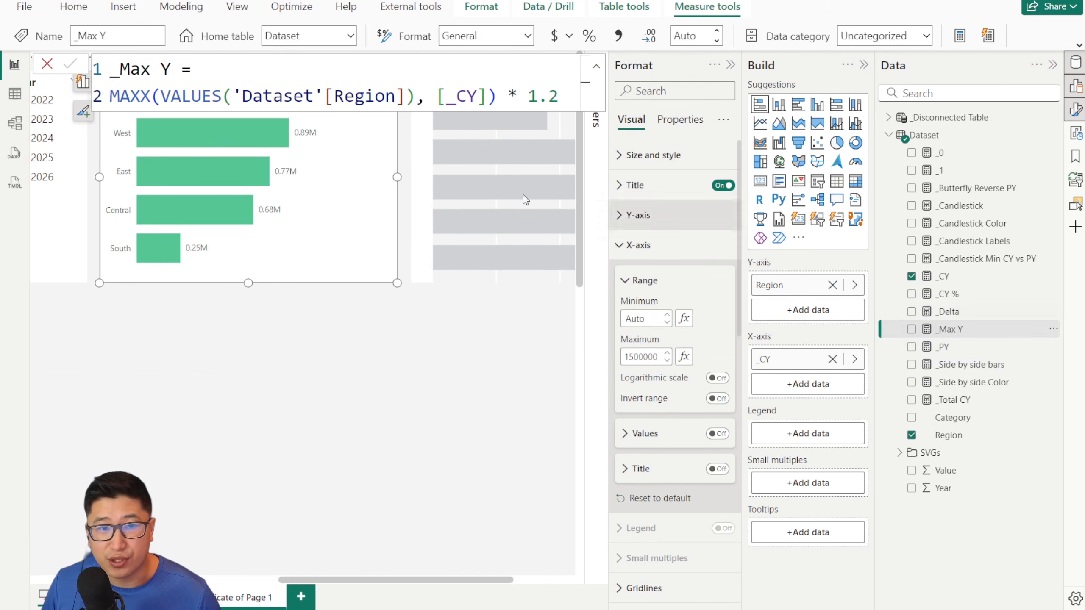
left_click(47, 64)
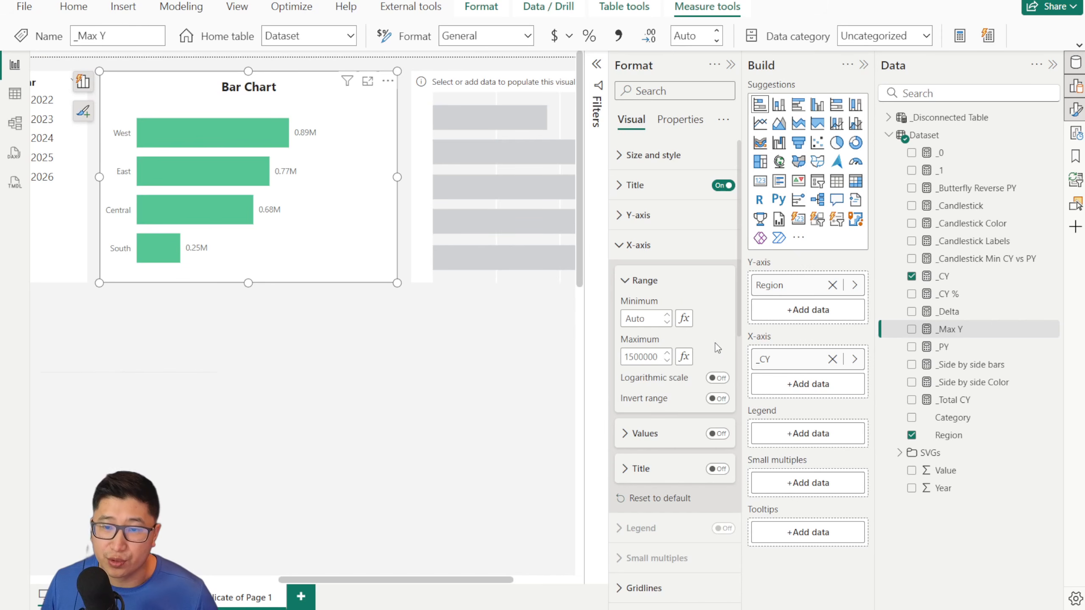
Step: Base the bar chart's X-axis range maximum on the field value of the _Max Y measure
left_click(684, 356)
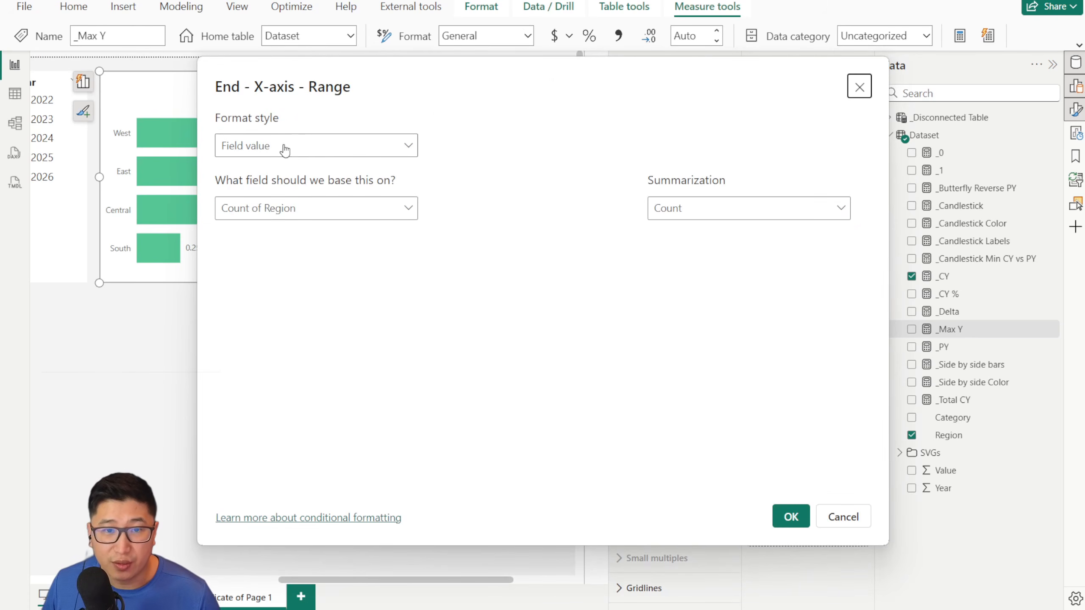
left_click(260, 148)
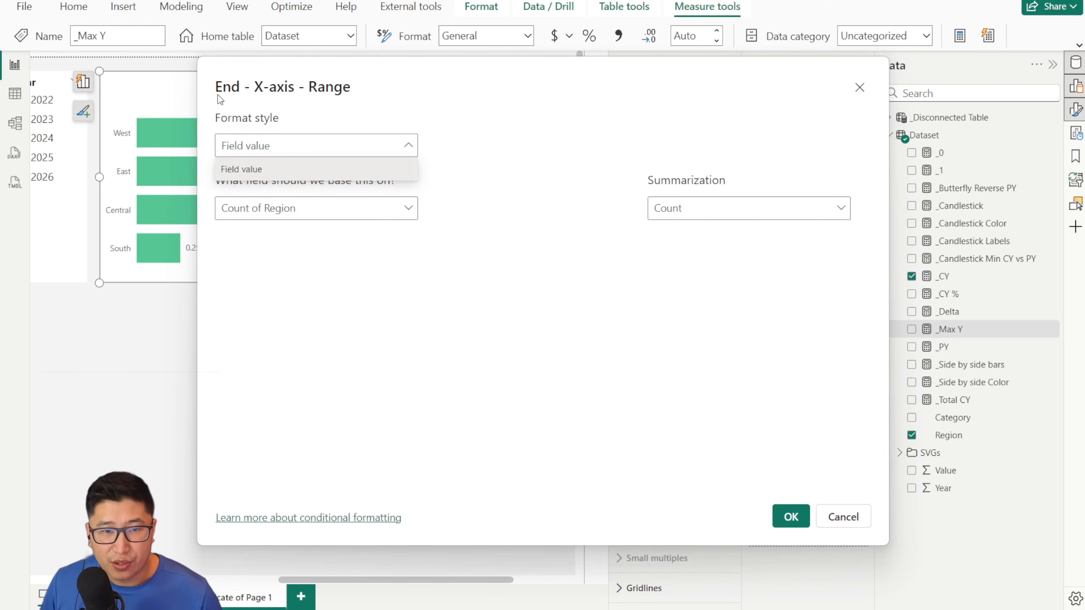
left_click(308, 211)
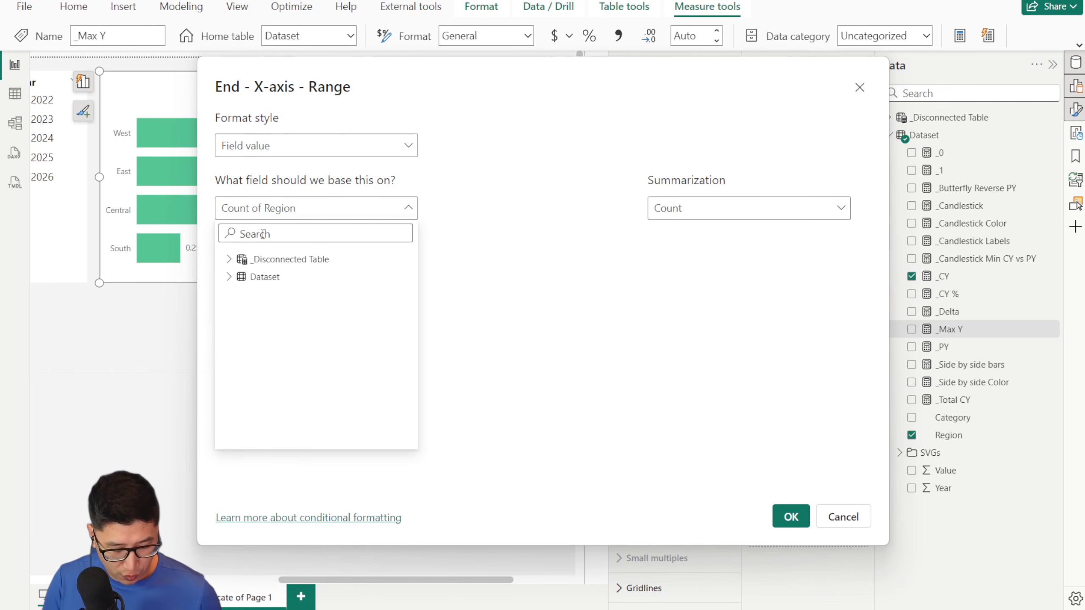
type("max")
left_click(318, 276)
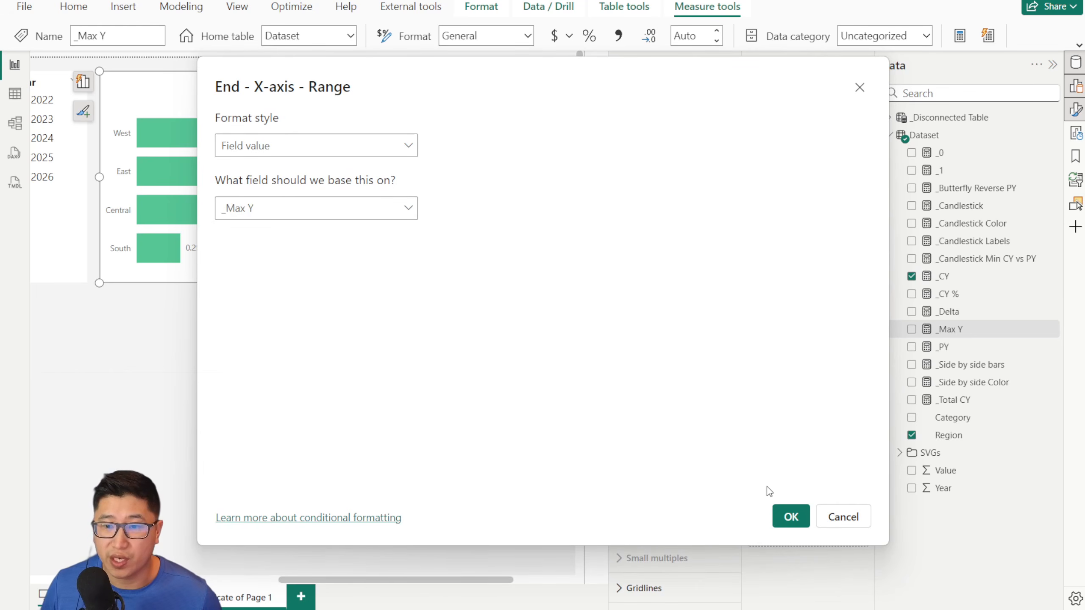
left_click(791, 516)
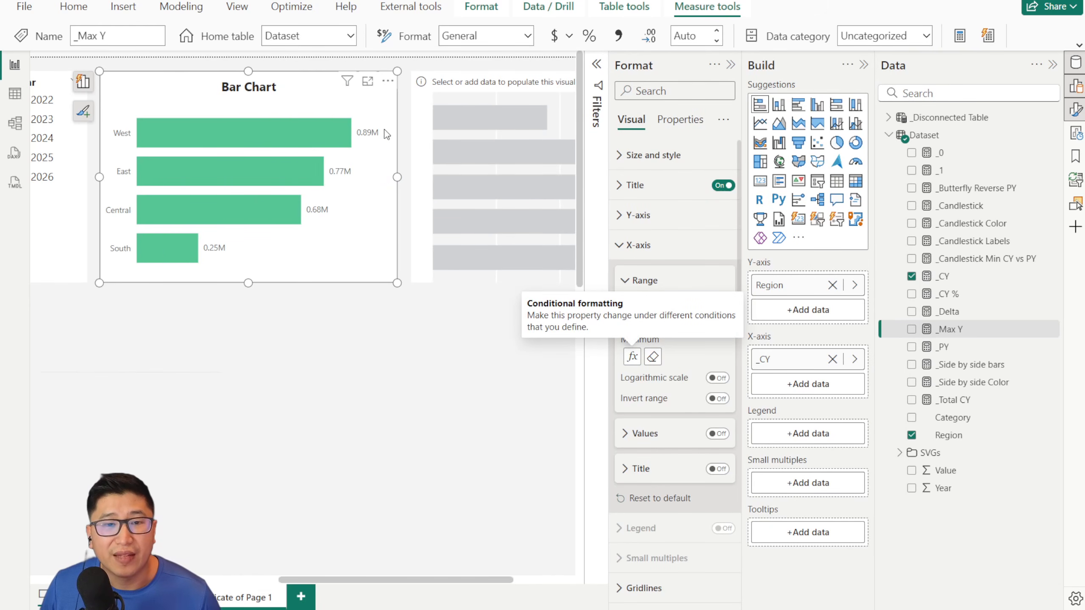
Step: Switch the Year slicer through 2024, 2025, 2026, 2023 and 2022, ending on 2025, to check the bar chart against its dynamic maximum
scroll(522, 361, "down", 2)
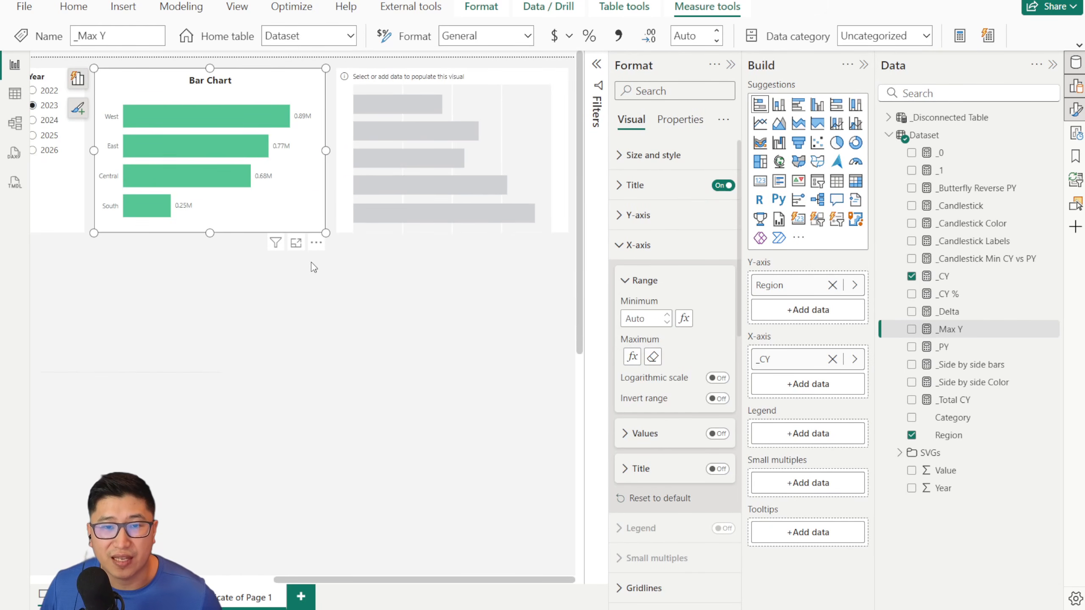
scroll(357, 576, "up", 3)
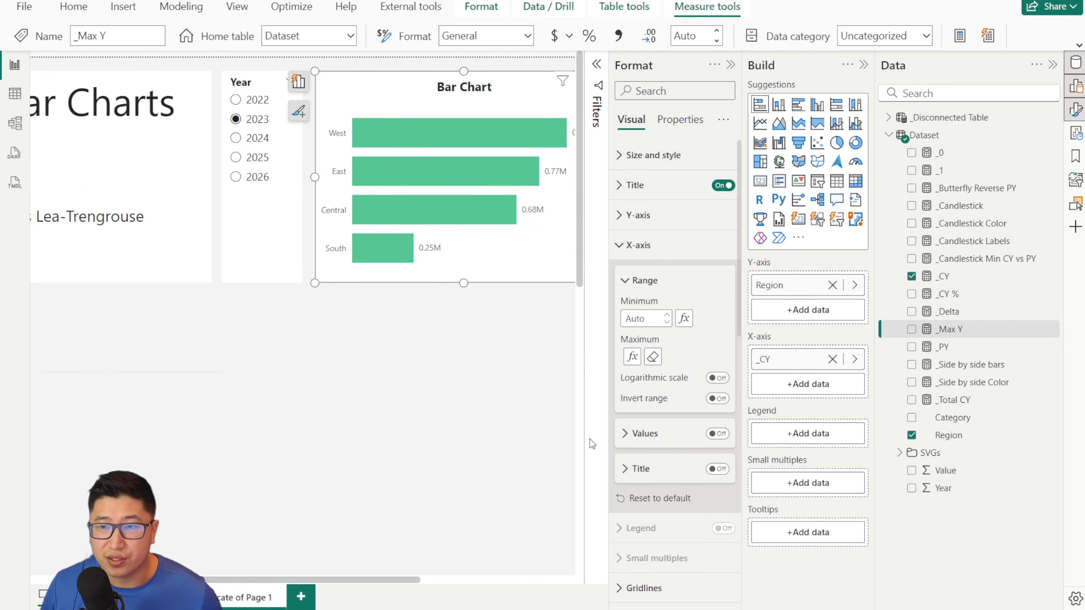
left_click_drag(397, 580, 455, 578)
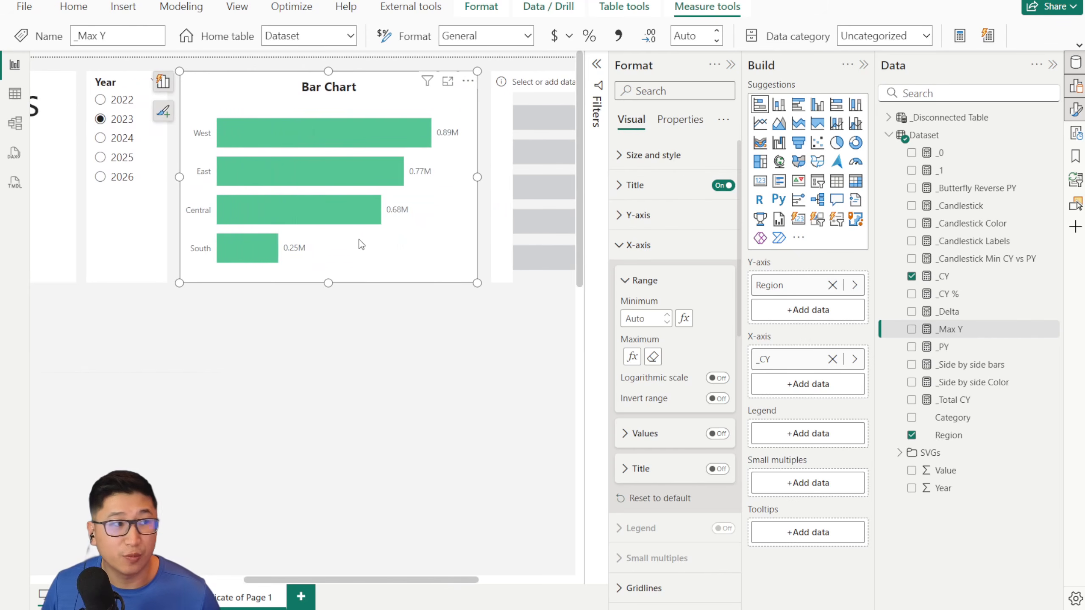
left_click(114, 138)
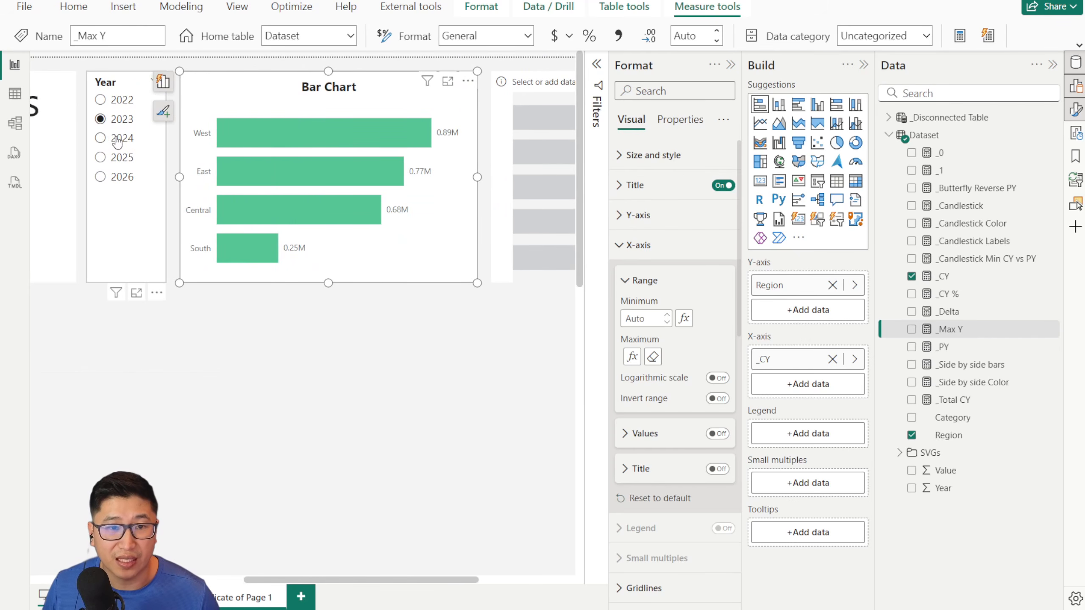
left_click(121, 158)
left_click(121, 177)
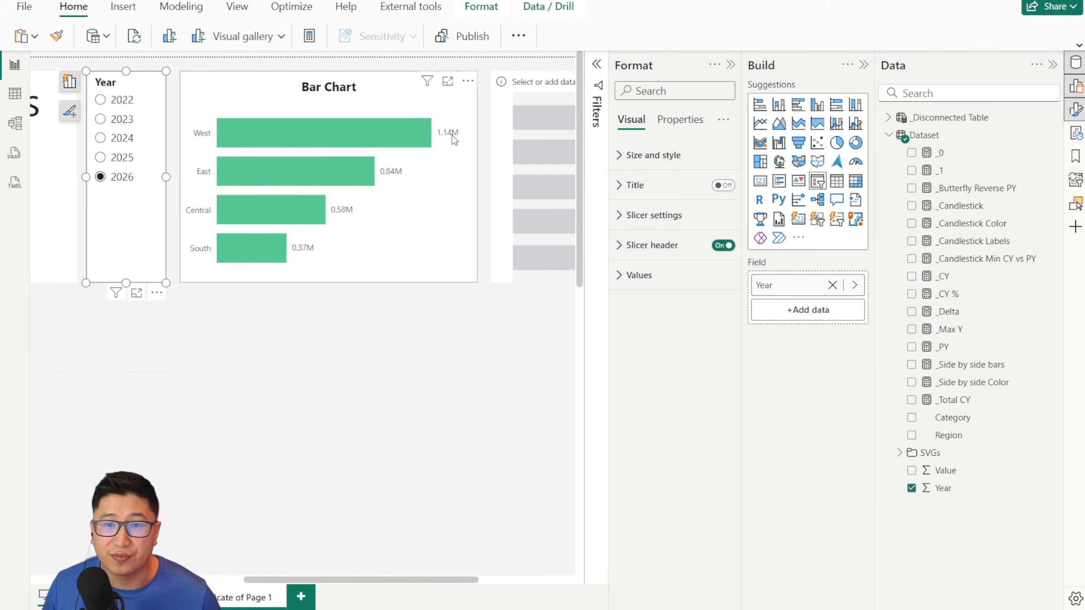
left_click(116, 158)
left_click(116, 138)
left_click(118, 119)
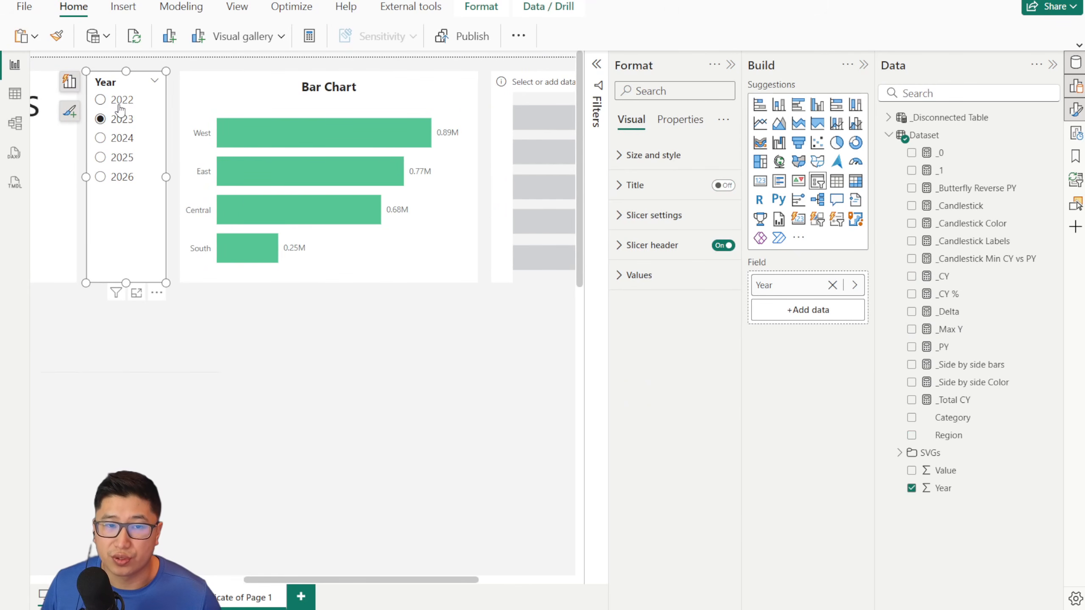
left_click(116, 101)
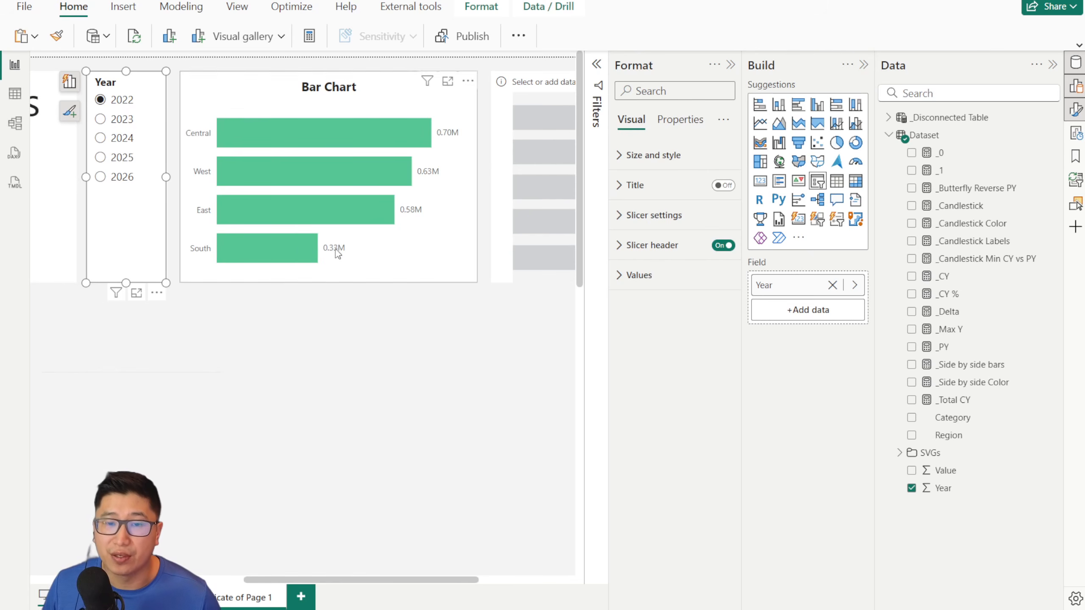
left_click(103, 159)
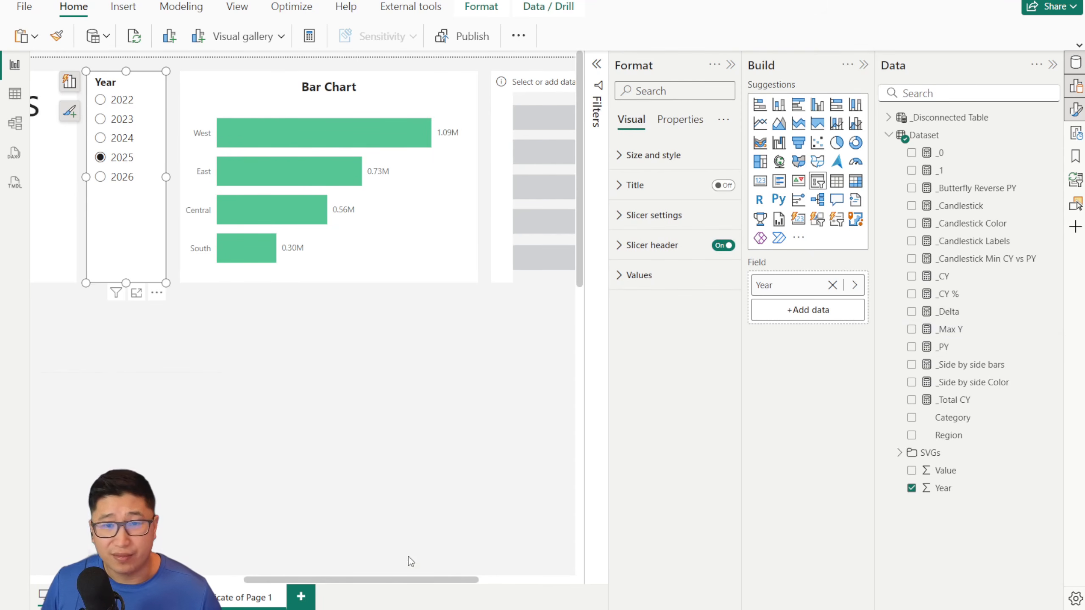
Step: Compare the bar chart with the original version on Page 1 and return to the duplicate page
left_click_drag(436, 580, 443, 581)
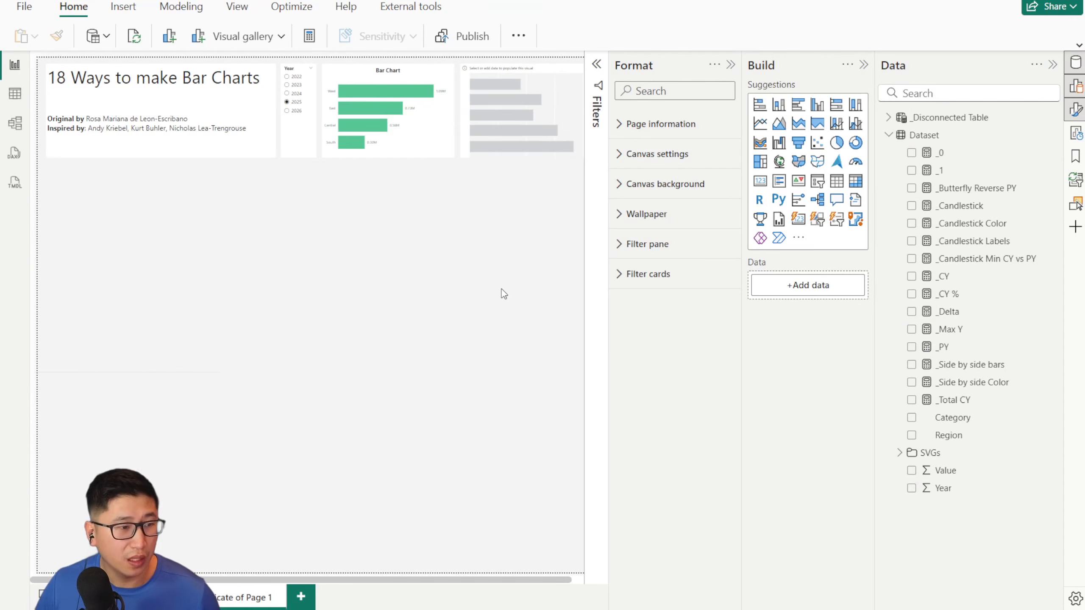
scroll(466, 247, "up", 5)
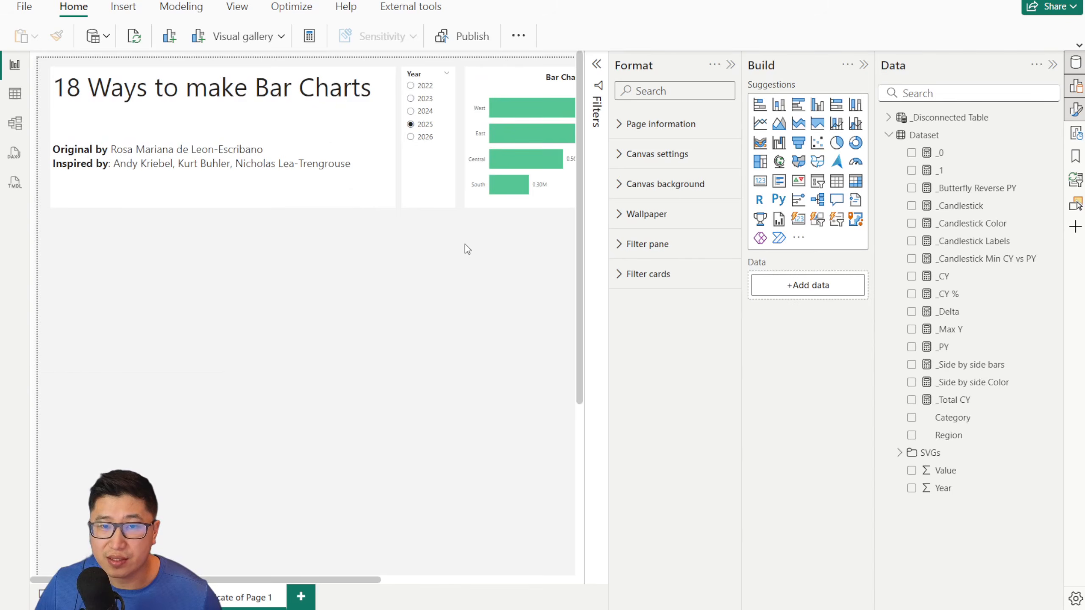
left_click_drag(233, 580, 439, 575)
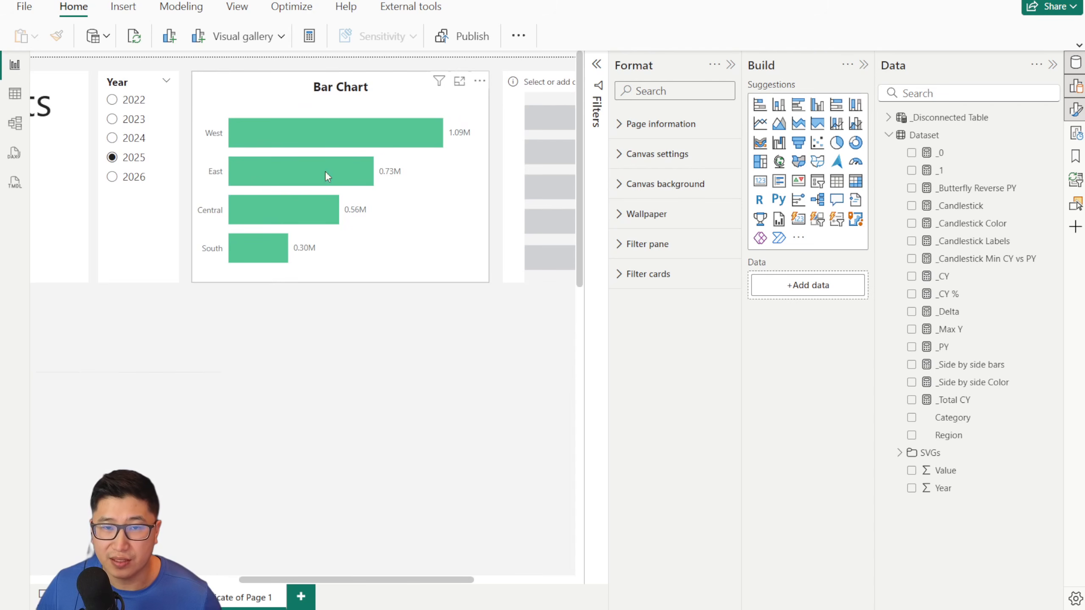
left_click(155, 597)
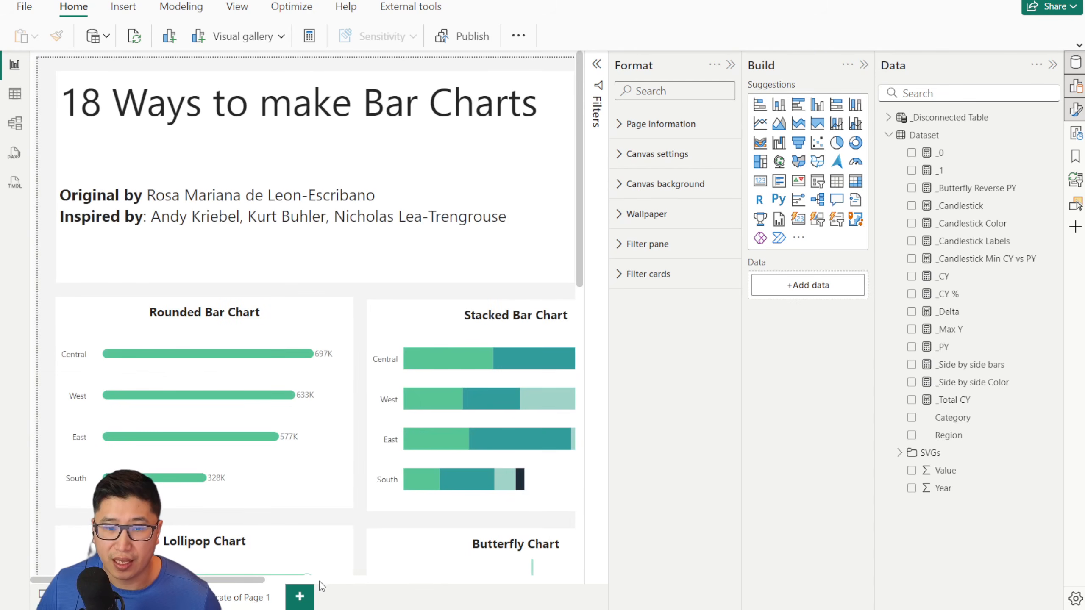
left_click_drag(235, 580, 429, 578)
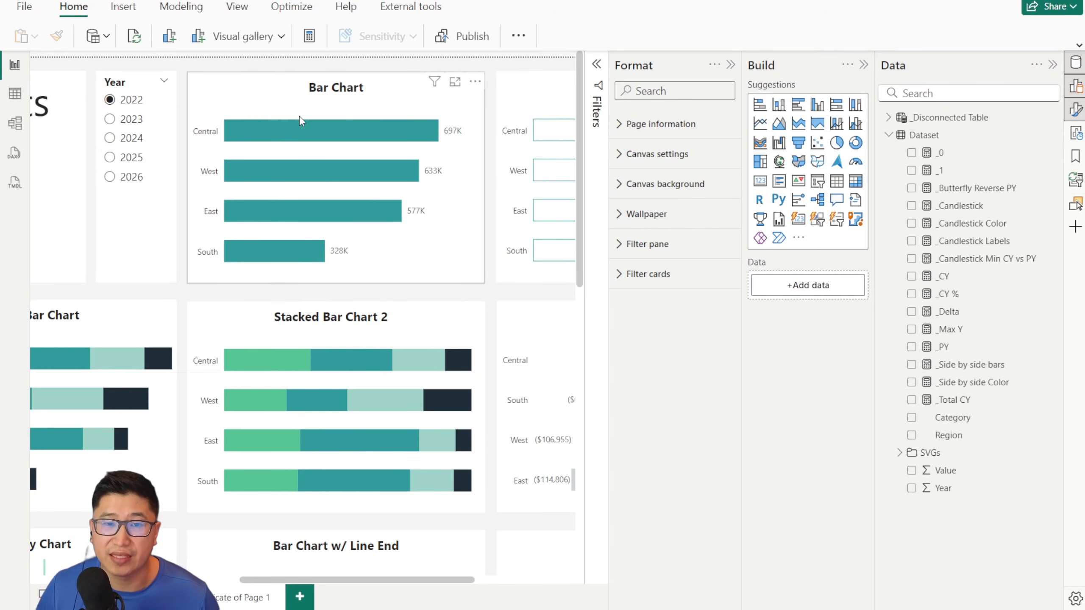
left_click(260, 599)
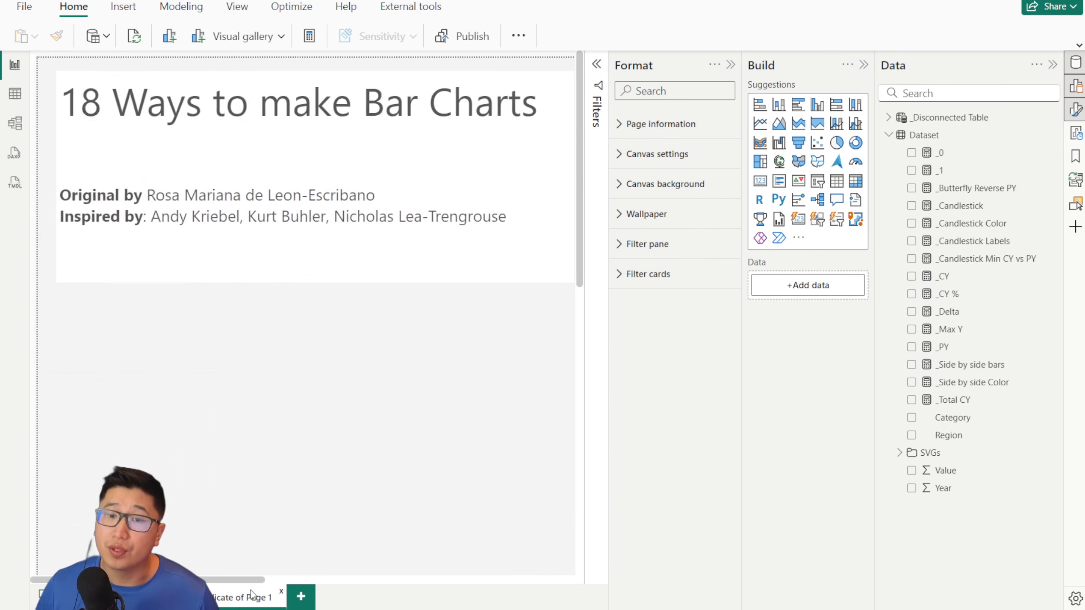
left_click_drag(207, 578, 423, 574)
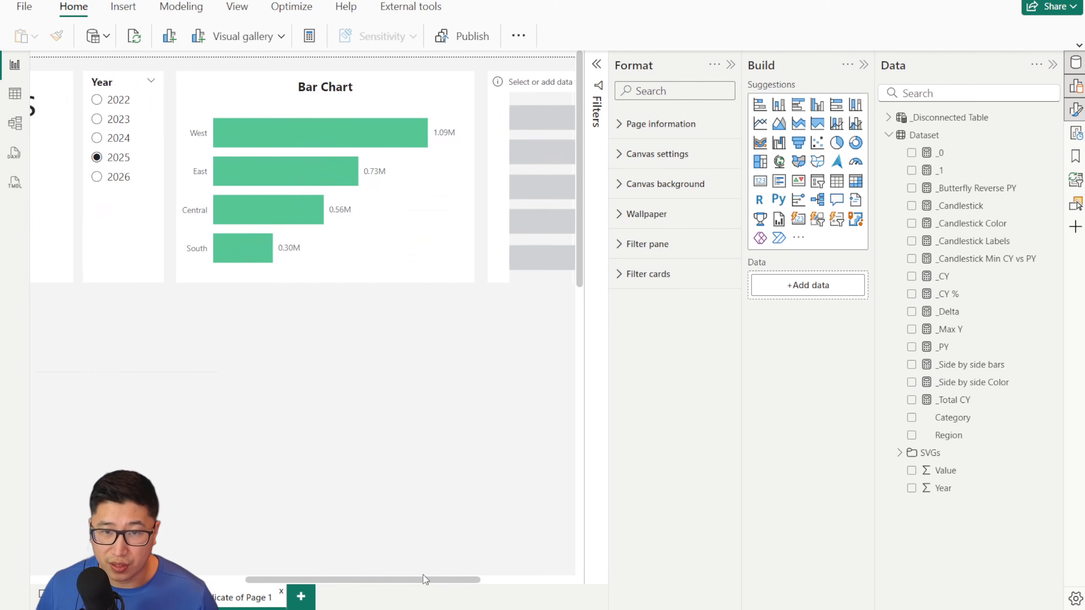
Step: Set the bar chart's data label display units to Thousands and check the labels with the Year slicer on 2024
left_click(420, 264)
left_click(638, 250)
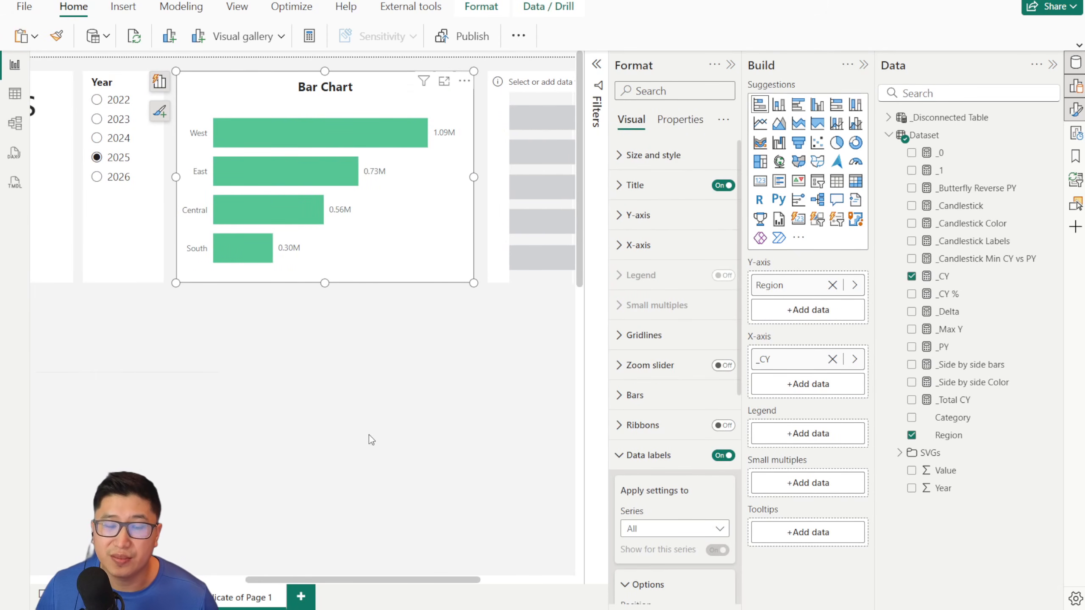
scroll(696, 435, "down", 8)
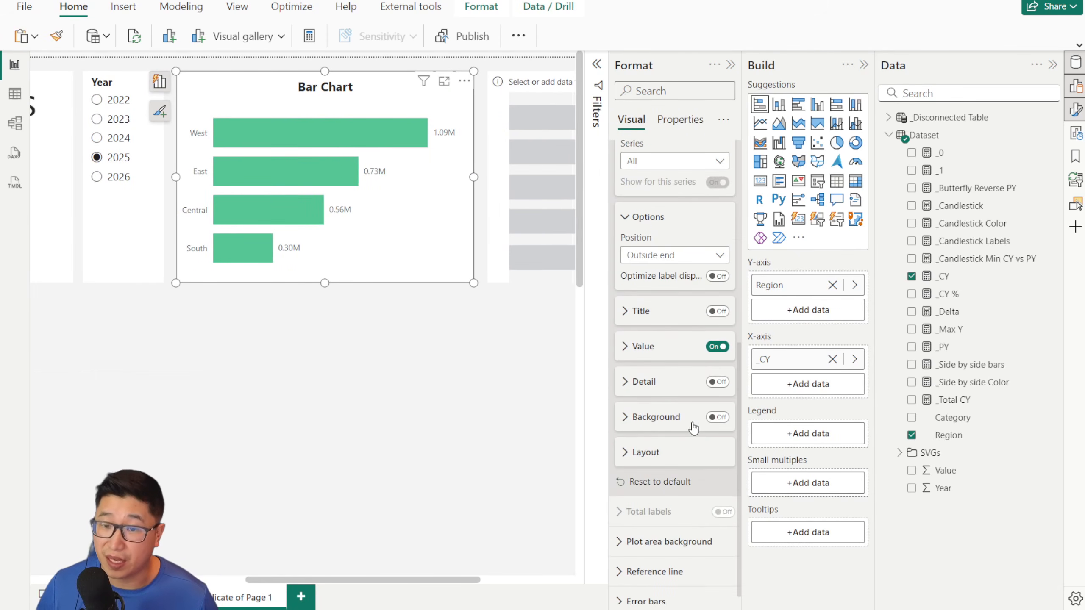
scroll(693, 427, "up", 5)
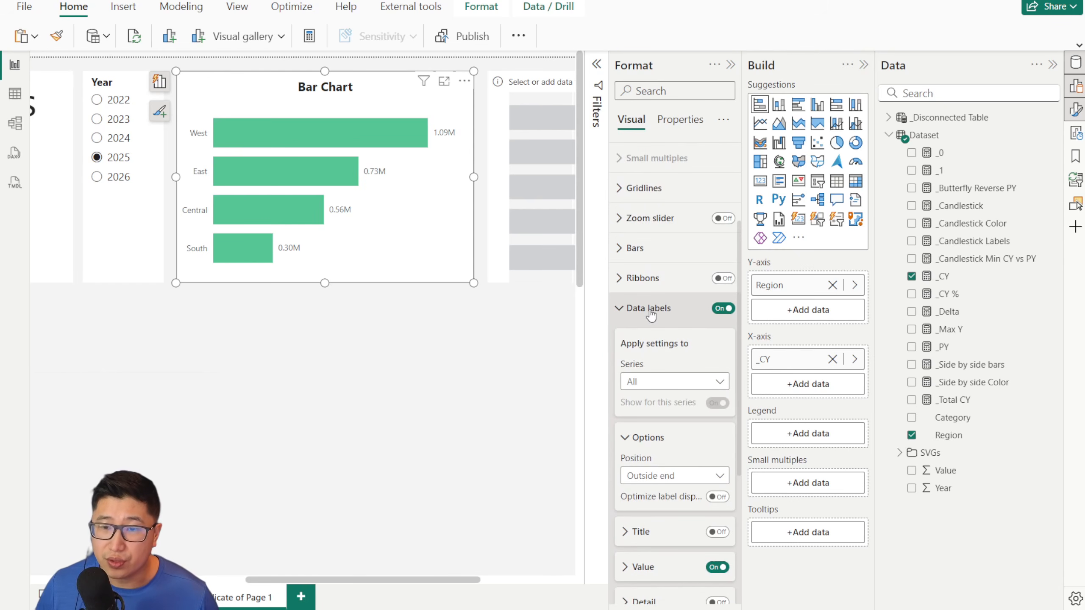
scroll(666, 312, "down", 5)
scroll(667, 308, "up", 3)
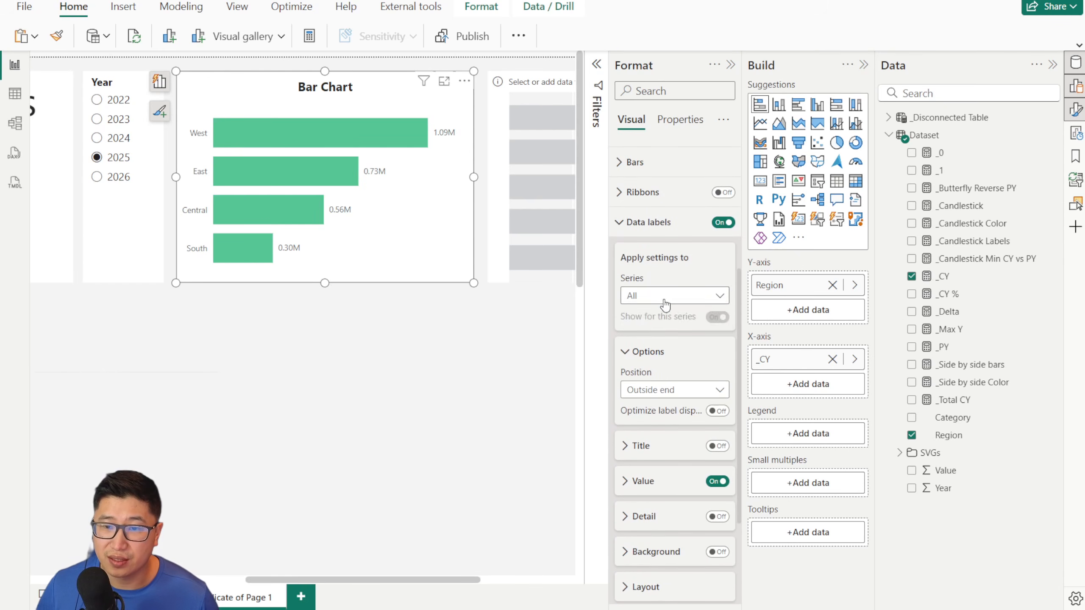
scroll(673, 407, "down", 3)
left_click(666, 333)
scroll(674, 342, "down", 4)
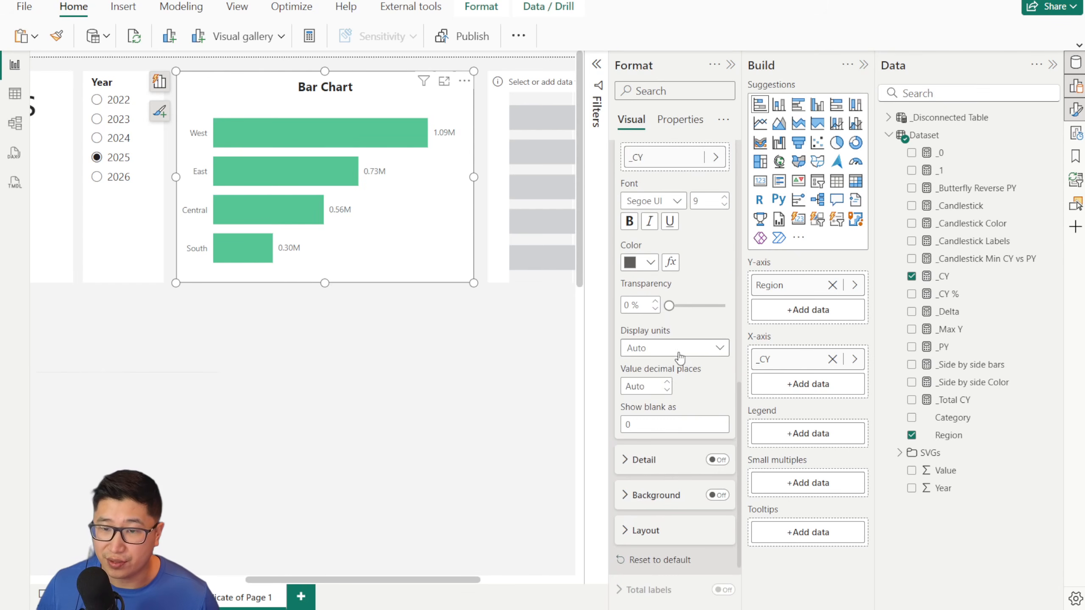
left_click(673, 350)
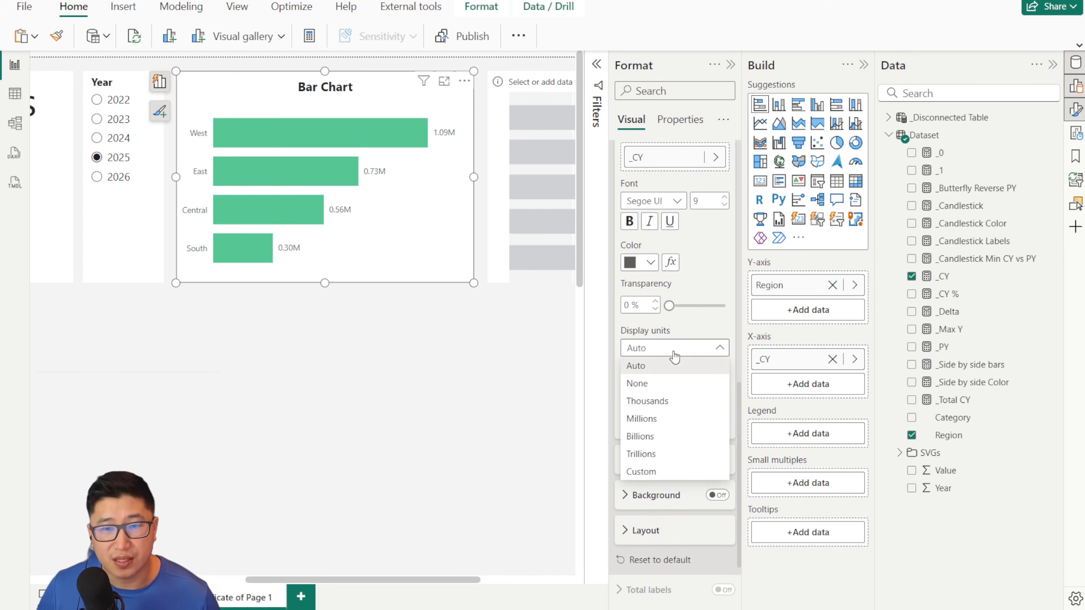
left_click(674, 402)
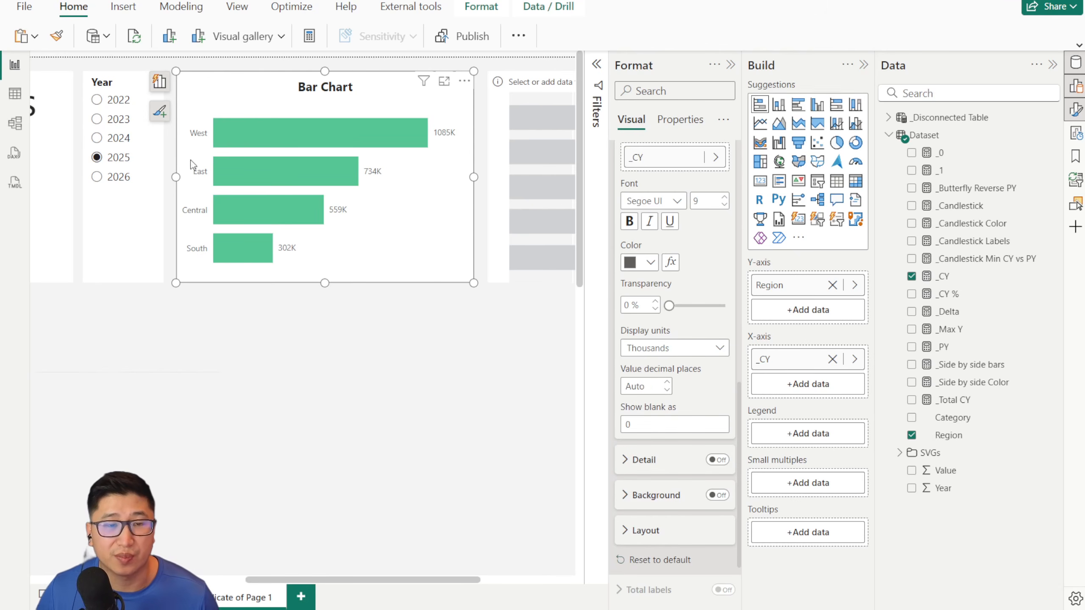
left_click(110, 139)
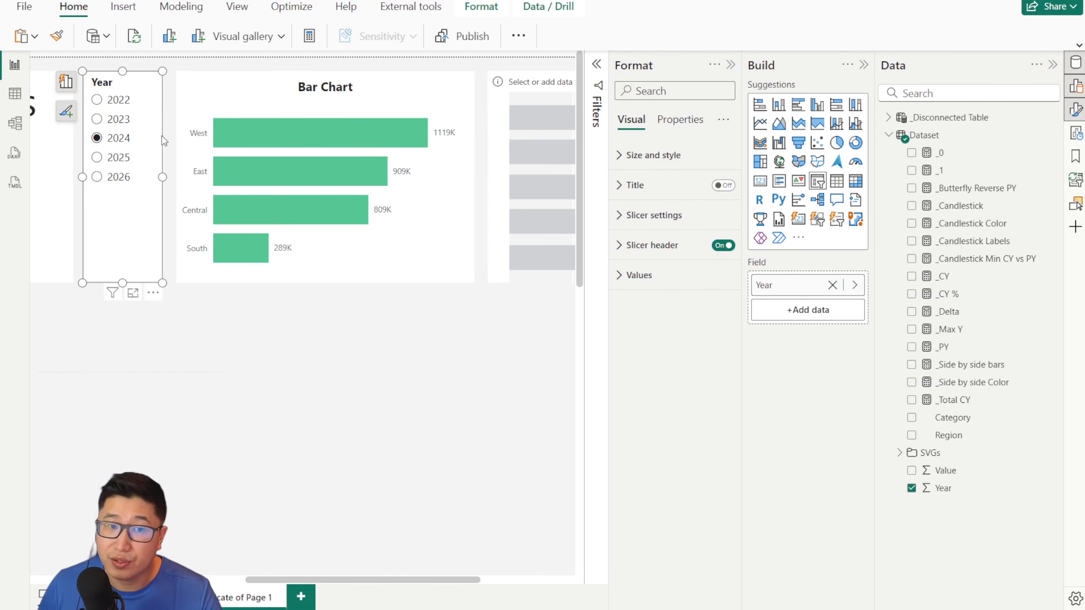
Step: Try Region as the value field of the bar chart's data labels
left_click(361, 253)
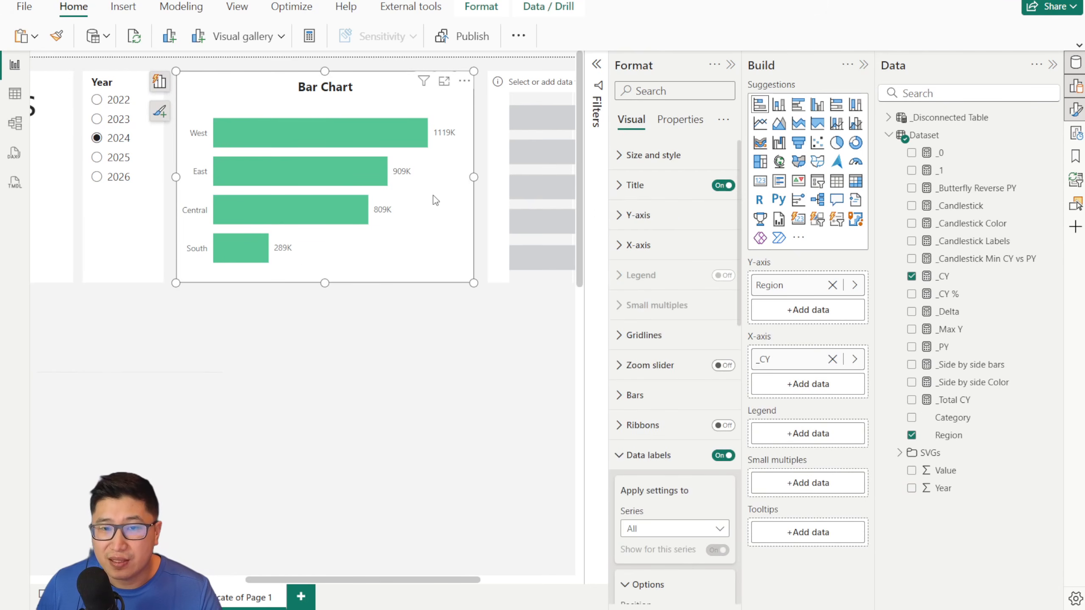
scroll(656, 413, "down", 5)
scroll(656, 414, "down", 6)
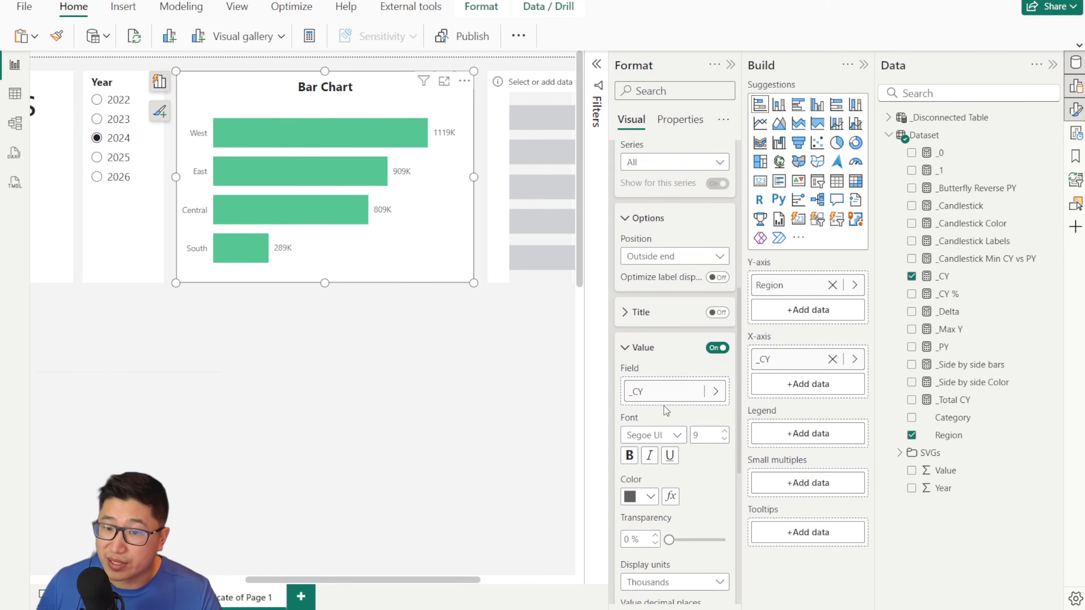
scroll(694, 405, "down", 2)
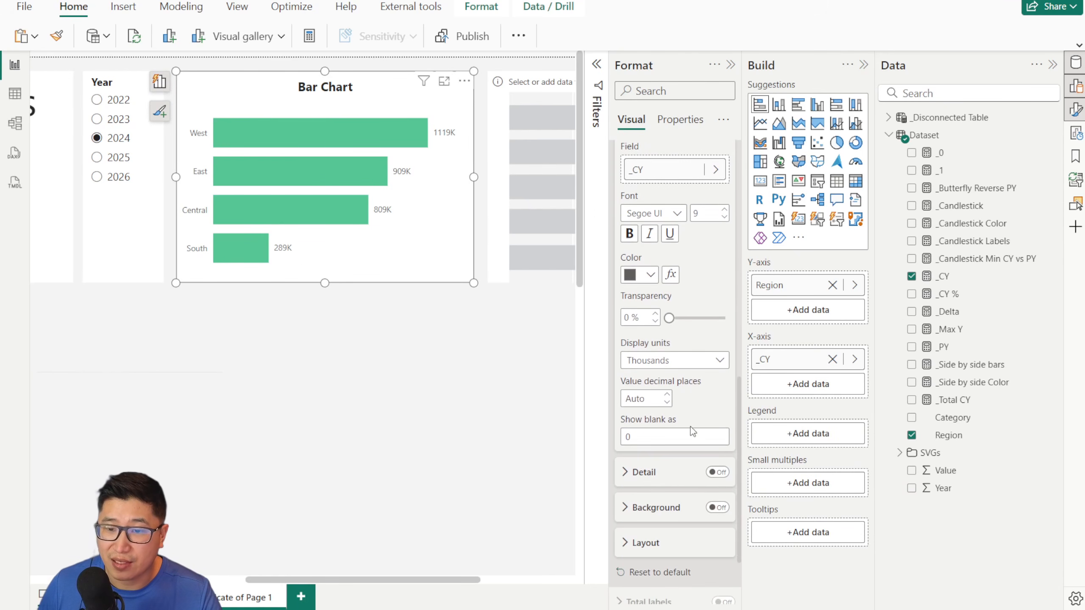
scroll(712, 475, "up", 2)
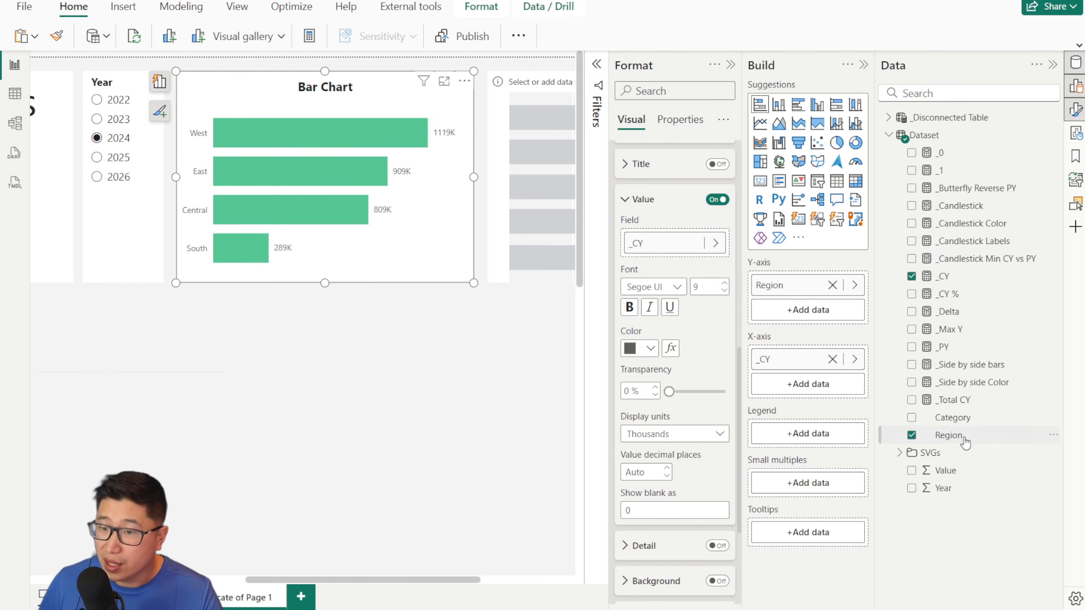
left_click_drag(674, 247, 670, 244)
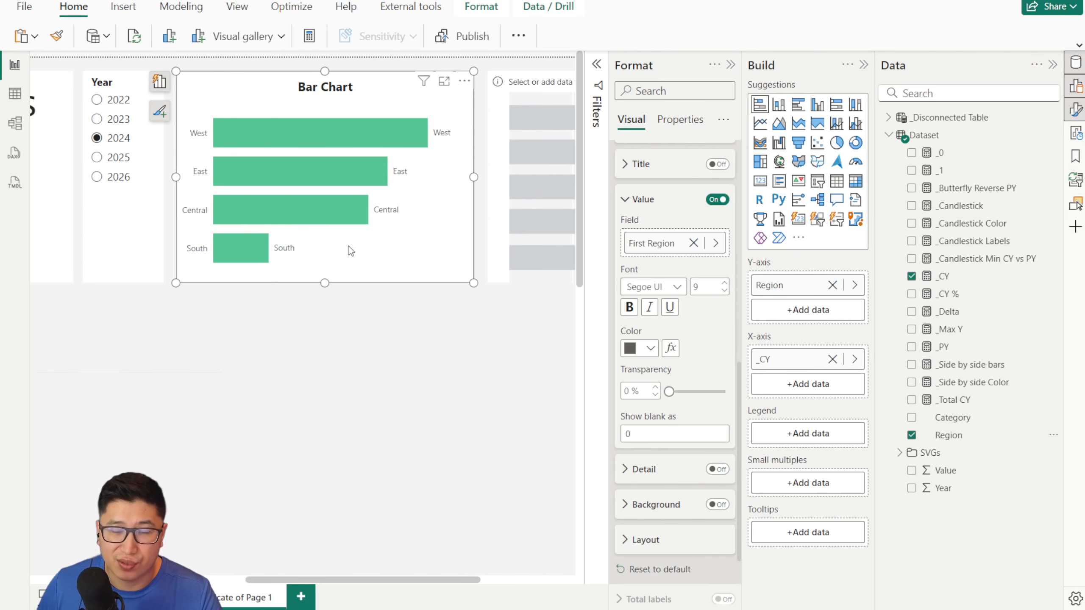
Step: Restore _CY as the data labels' value field and set their display units to Auto
left_click_drag(702, 247, 658, 245)
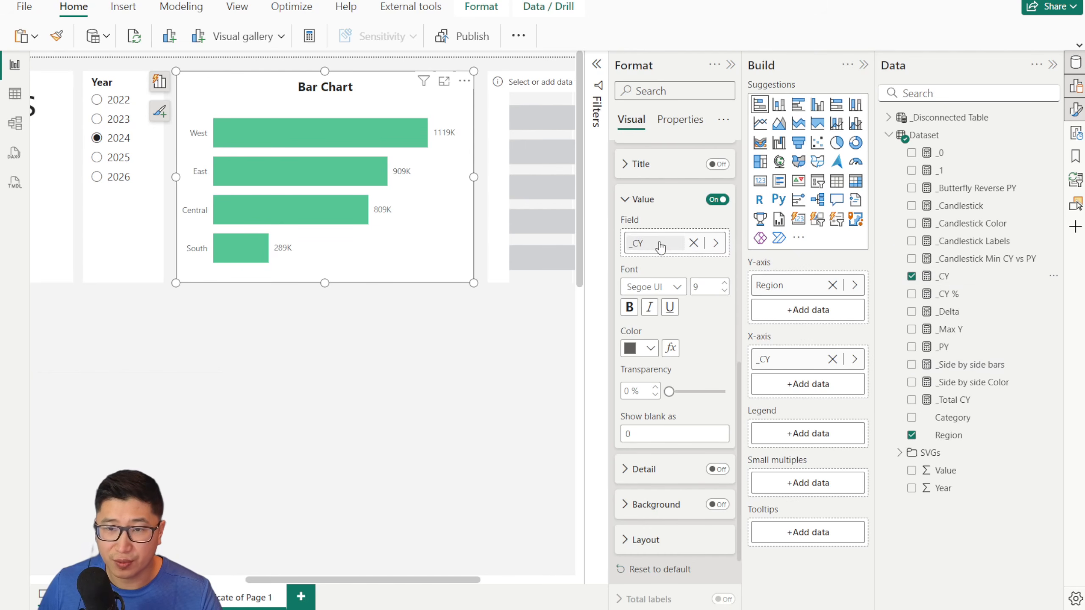
left_click(684, 435)
left_click(649, 451)
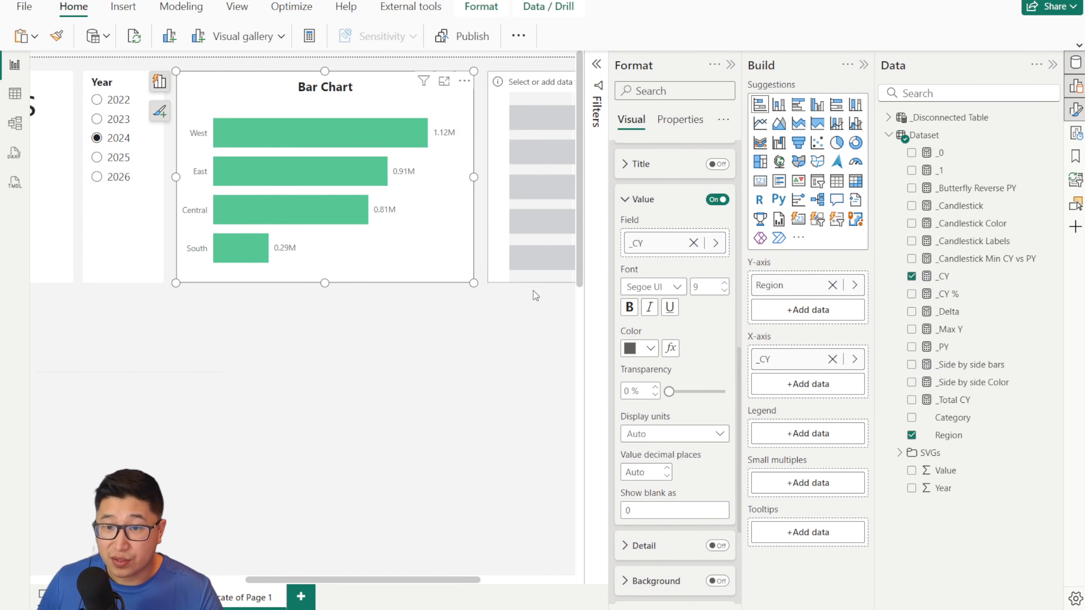
Step: Increase the spacing between the basic bar chart's bars in their layout settings
scroll(660, 254, "up", 10)
left_click(638, 238)
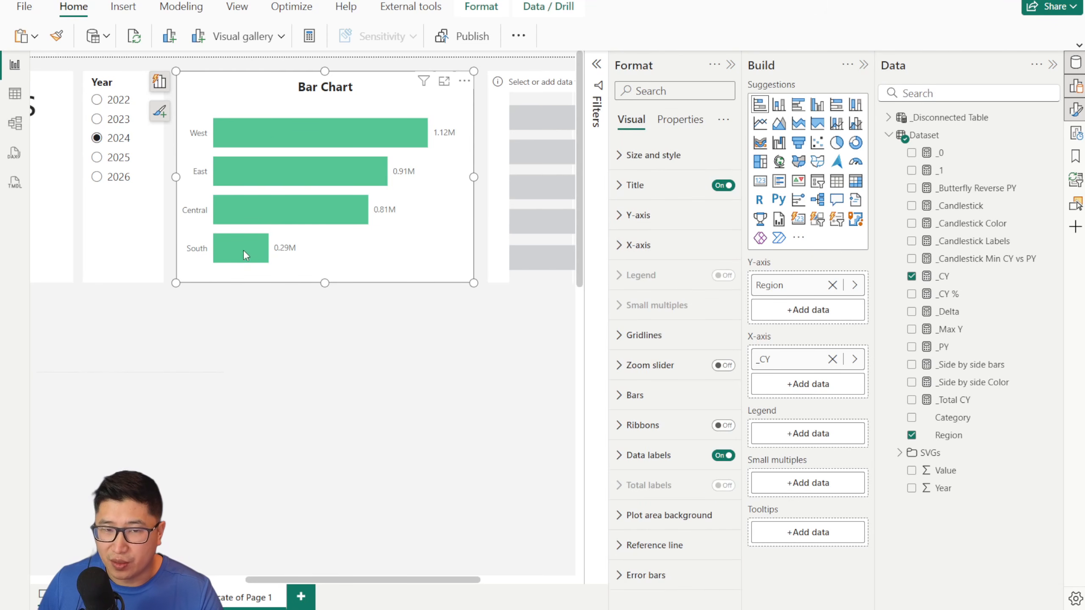
left_click(637, 395)
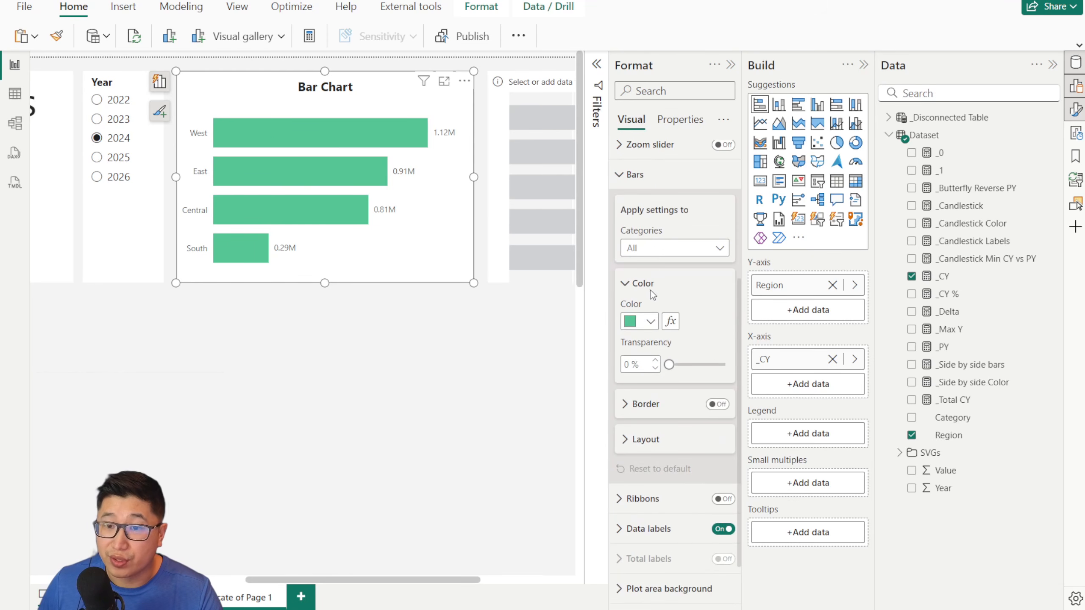
left_click(665, 440)
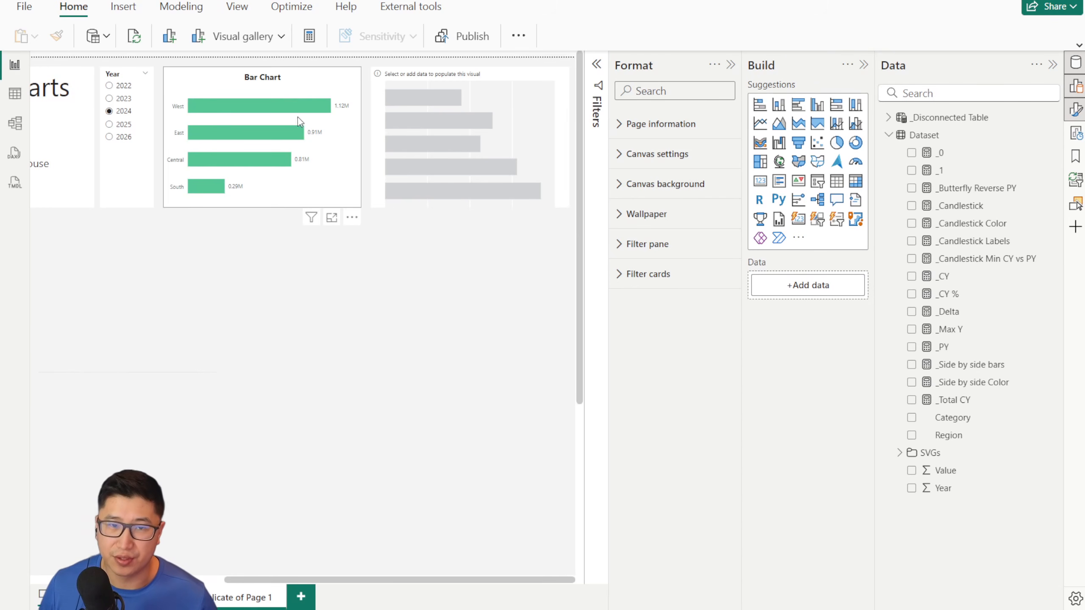
Step: Delete the empty placeholder visual beside the bar chart and put a copy of the bar chart in its place
left_click(429, 84)
key("Delete")
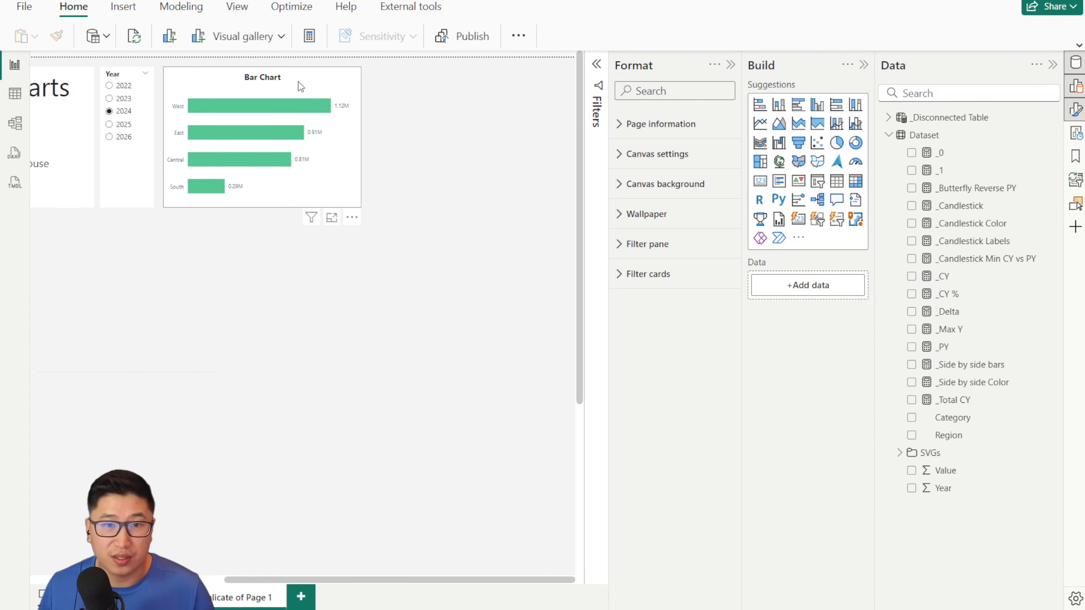
left_click(301, 87)
key("ctrl+c")
key("ctrl+v")
left_click_drag(318, 90, 516, 89)
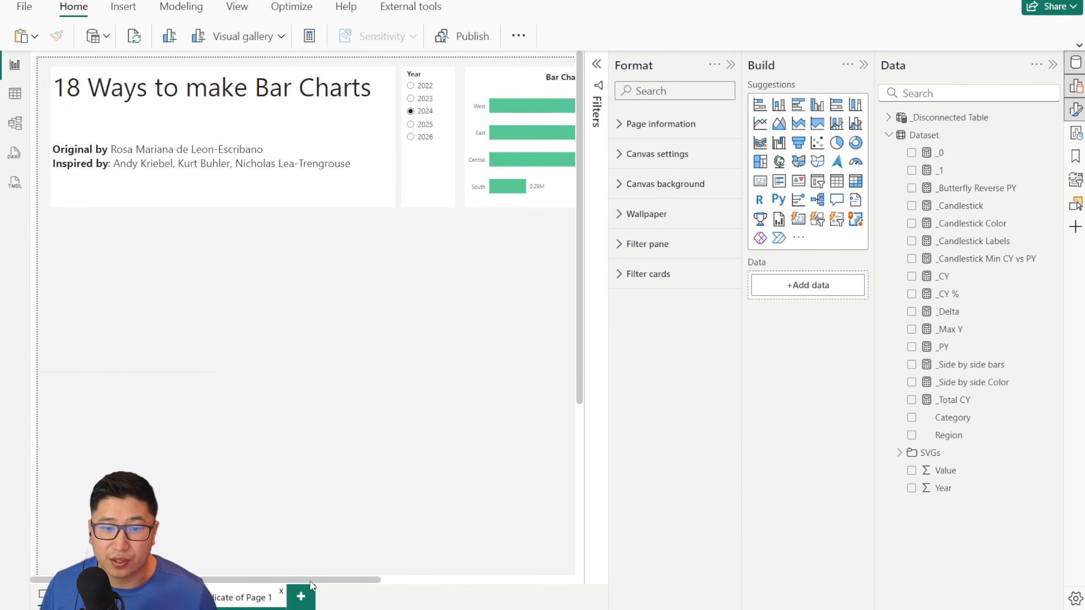
Step: Change the copied chart's title to "Outline Bar Chart"
left_click_drag(311, 582, 512, 580)
scroll(423, 261, "up", 4)
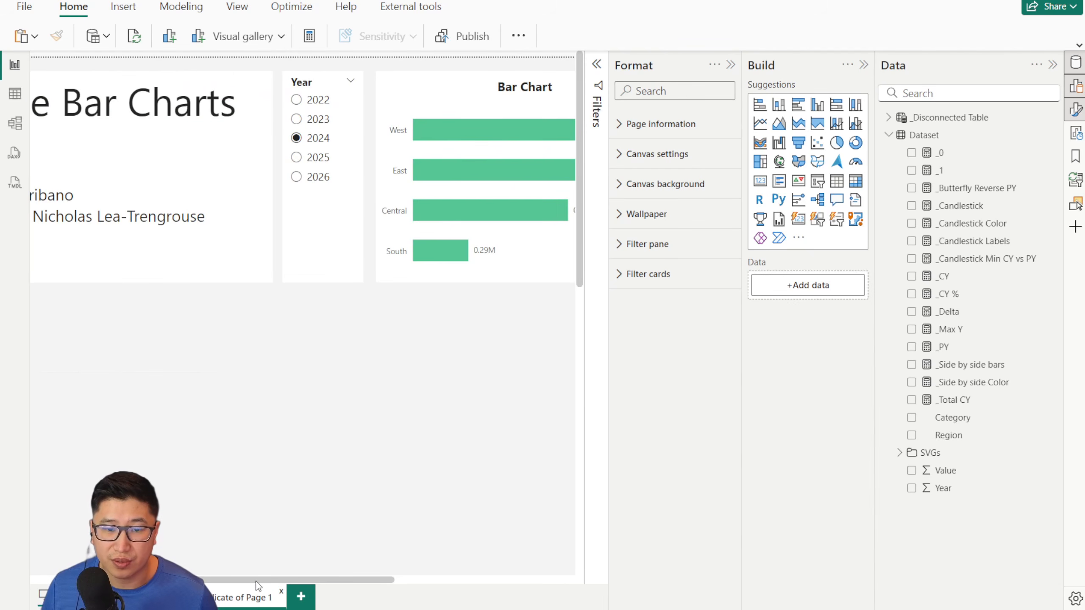
left_click_drag(259, 580, 399, 580)
left_click(450, 93)
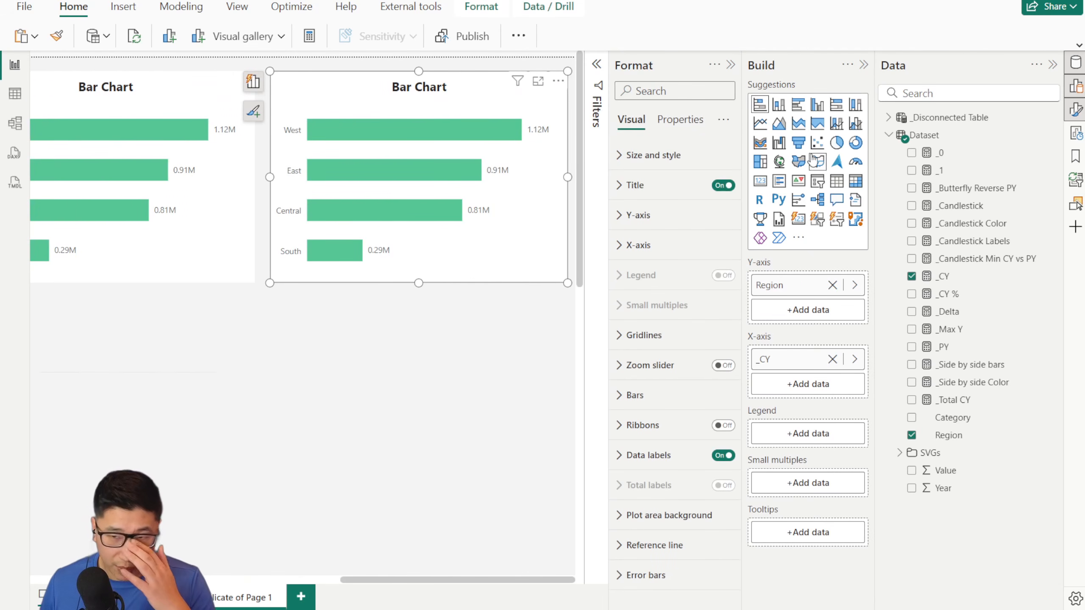
left_click(637, 185)
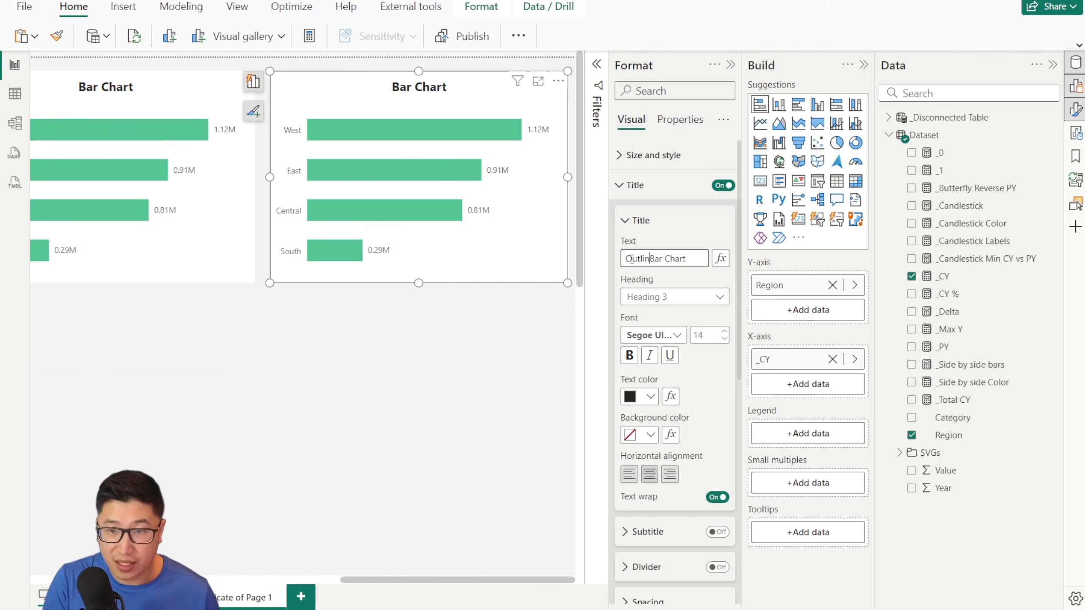
left_click(640, 185)
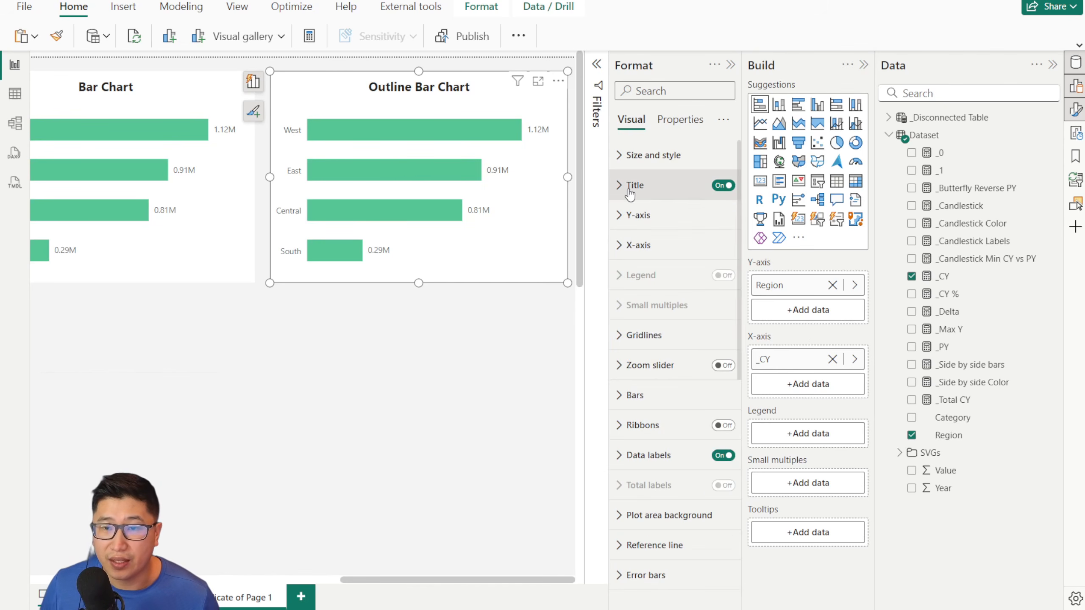
Step: Set the fill color of all bars in the Outline Bar Chart to white
left_click(679, 395)
scroll(683, 301, "down", 5)
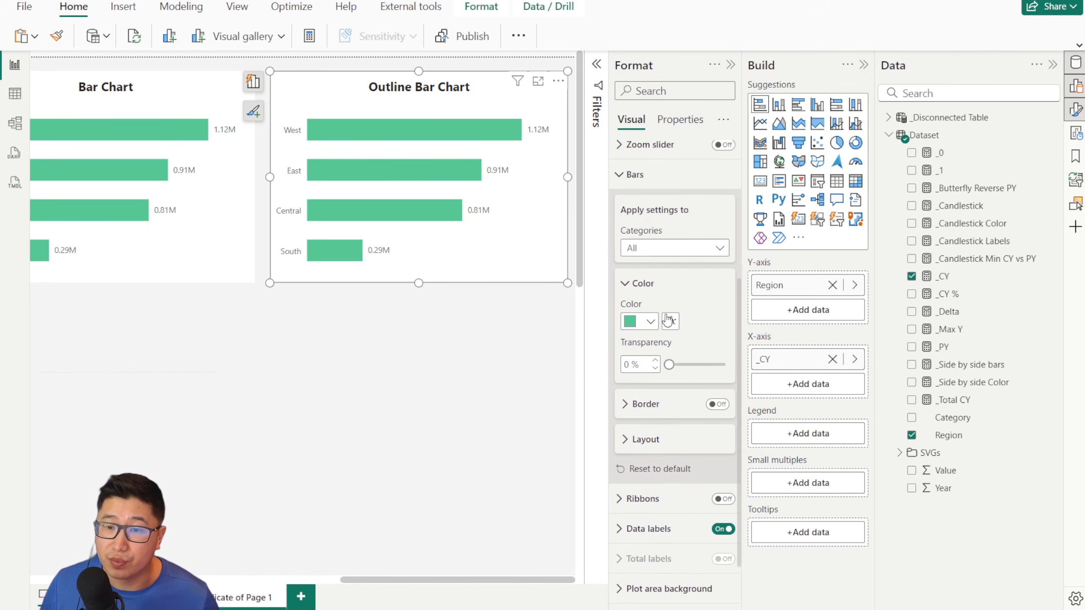
left_click(651, 322)
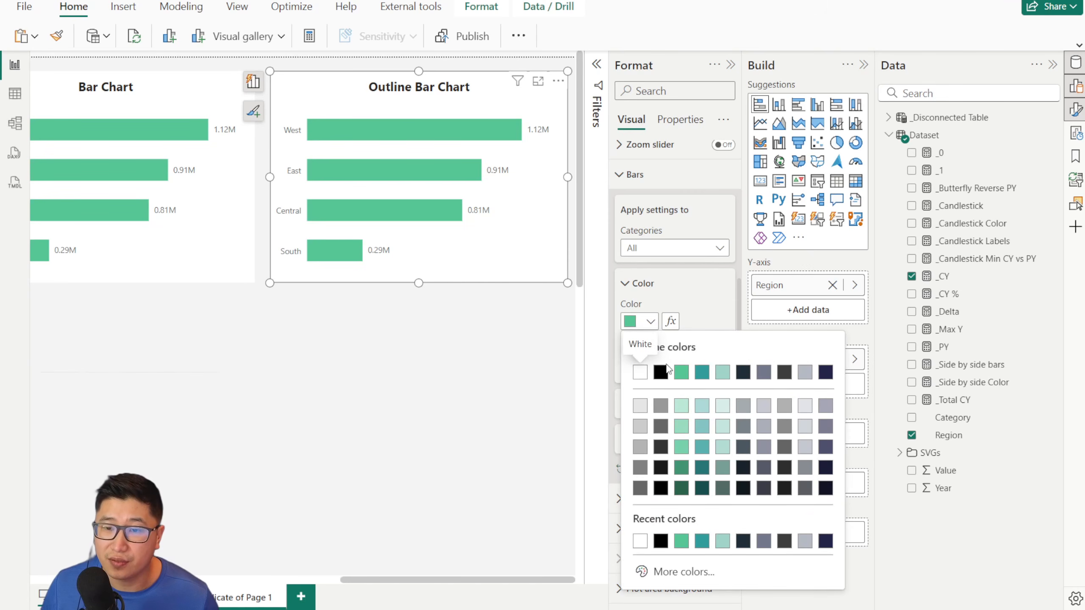
left_click(639, 373)
Step: Turn on the border of the Outline Bar Chart's bars and set its color to the teal theme color
left_click(717, 404)
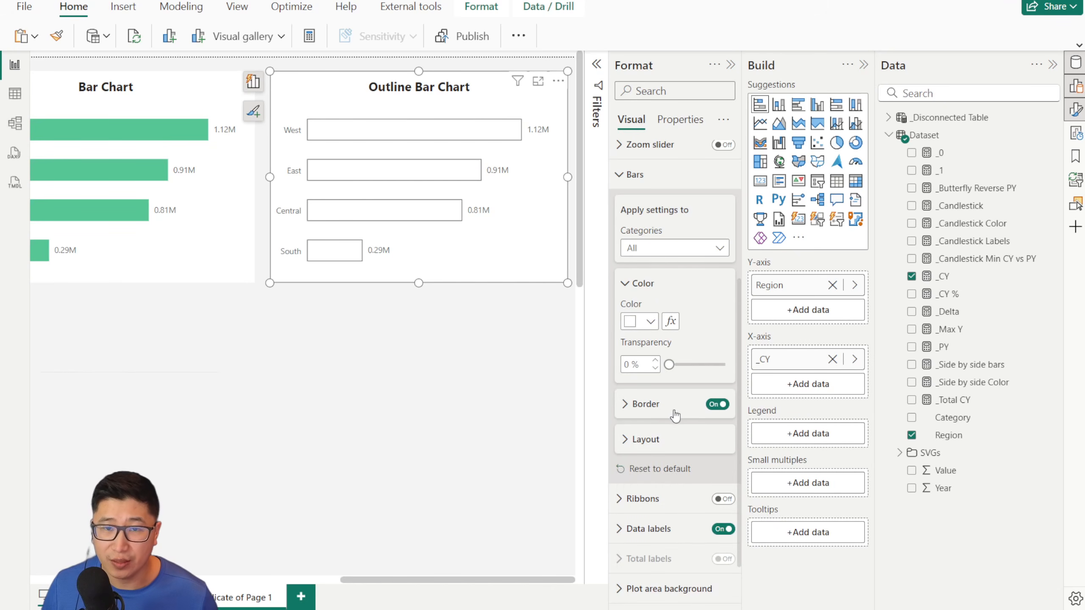
left_click(687, 405)
scroll(664, 342, "down", 3)
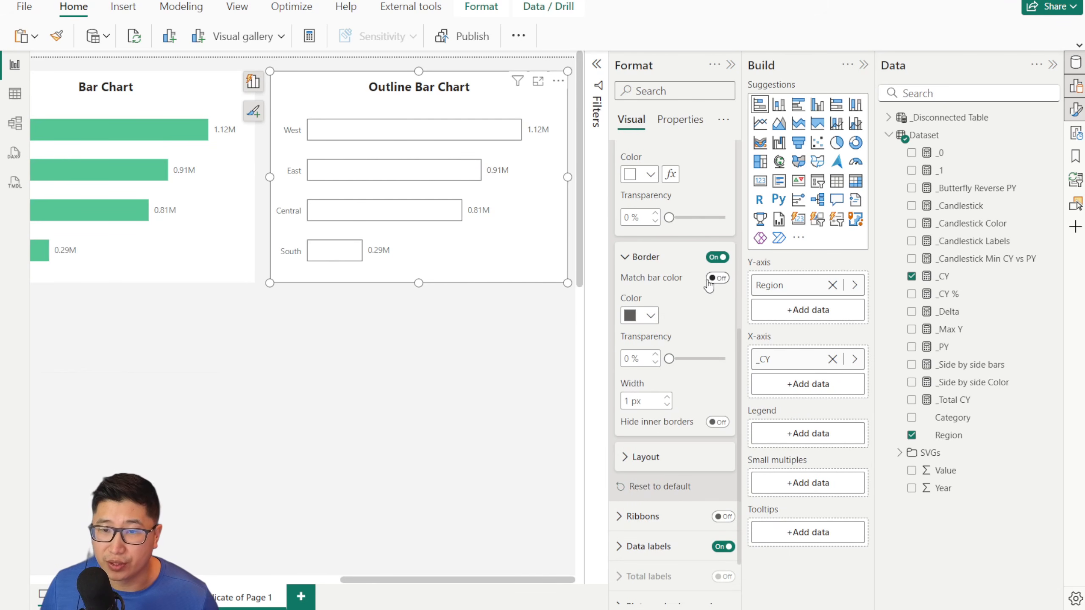
left_click(631, 316)
left_click(681, 366)
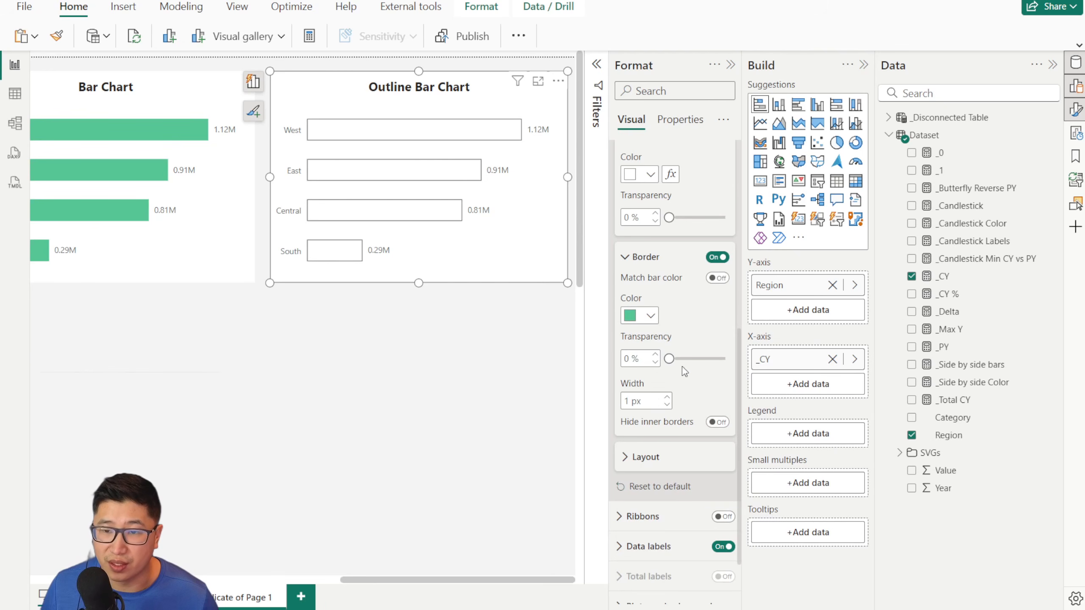
left_click(642, 313)
left_click(709, 367)
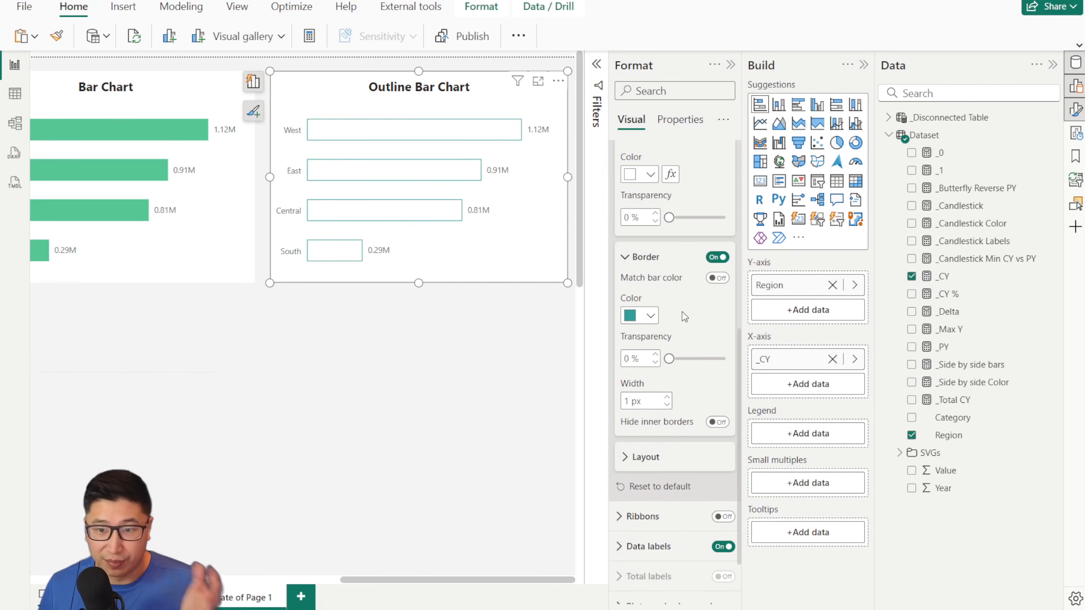
Step: Remove the conditional formatting from the Outline Bar Chart's X-axis maximum
scroll(638, 251, "down", 3)
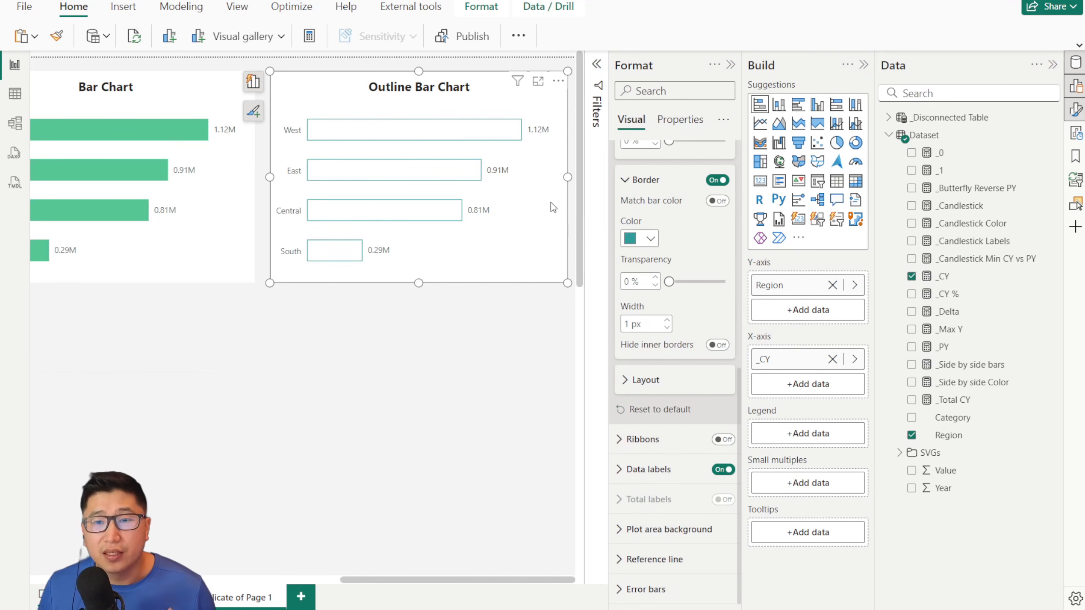
scroll(675, 265, "up", 10)
left_click(646, 247)
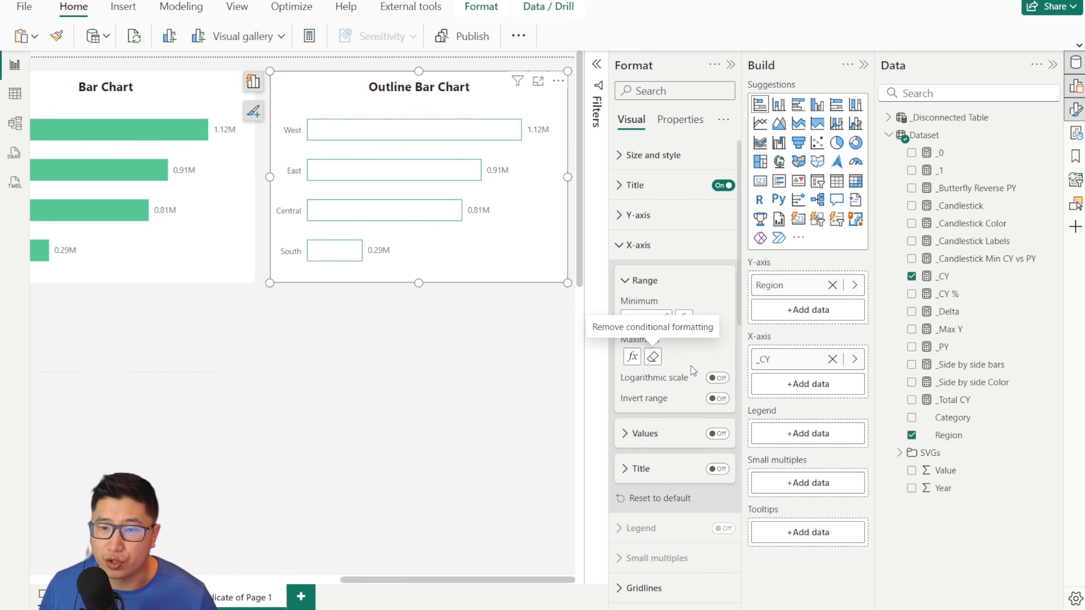
left_click(652, 357)
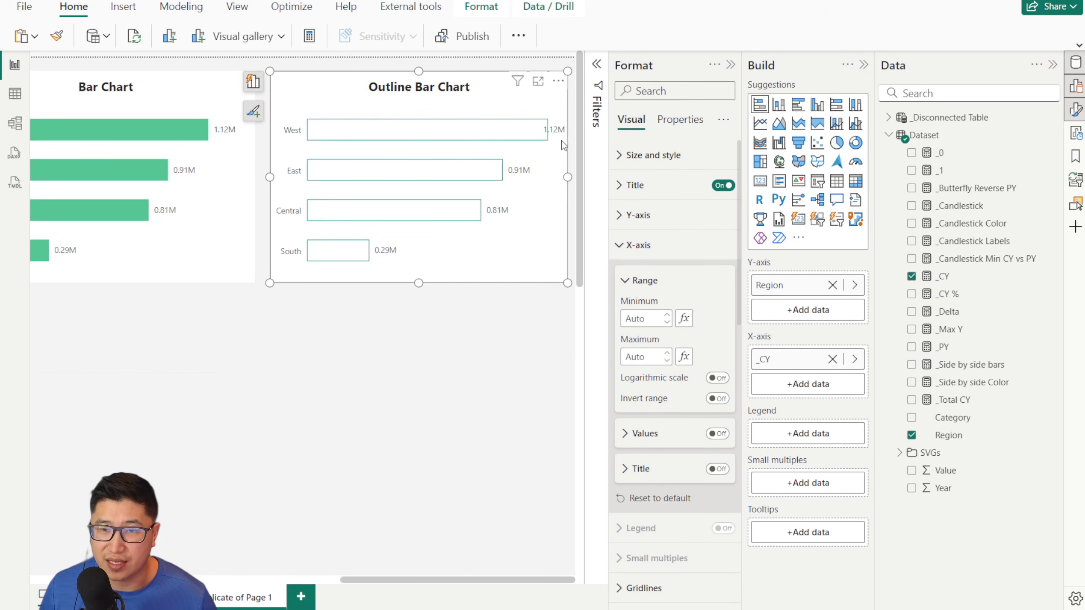
left_click(638, 245)
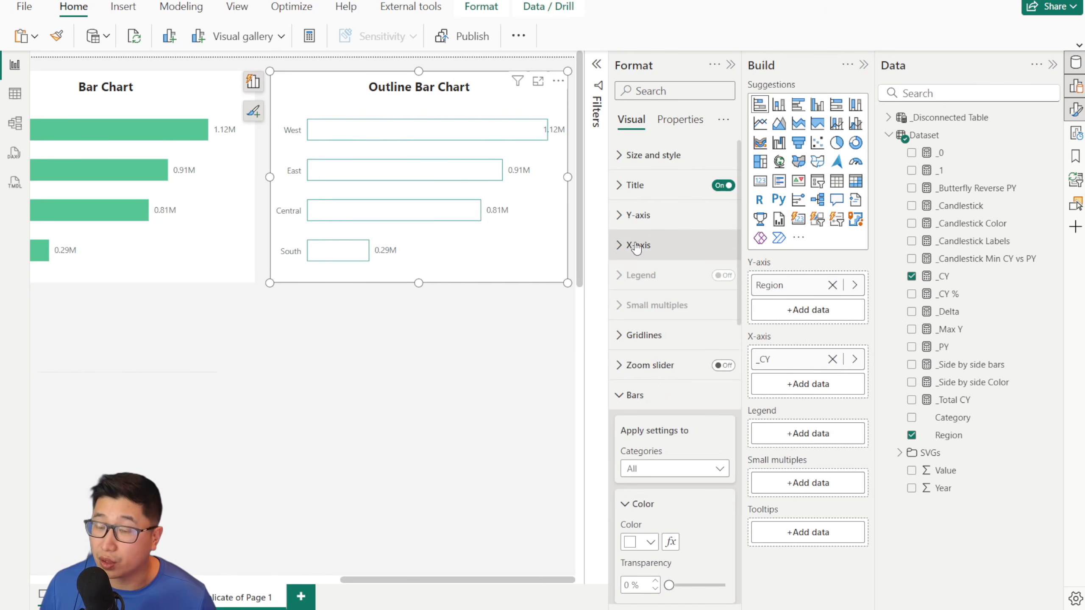
Step: Set the position of the Outline Bar Chart's data labels to Inside center
scroll(651, 262, "down", 5)
scroll(657, 267, "up", 3)
left_click(645, 249)
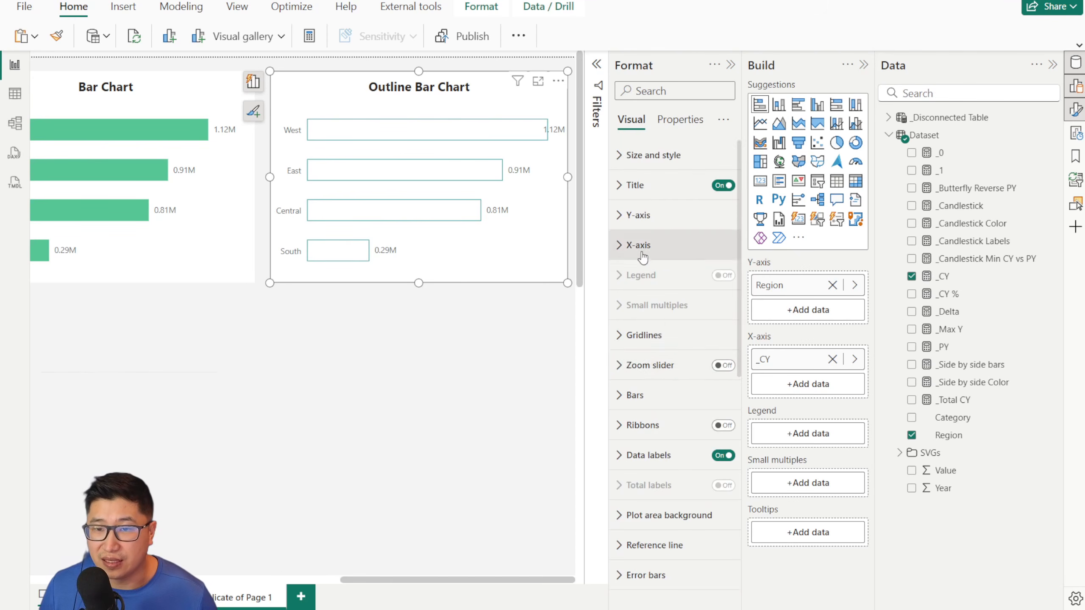
left_click(657, 453)
scroll(679, 312, "down", 5)
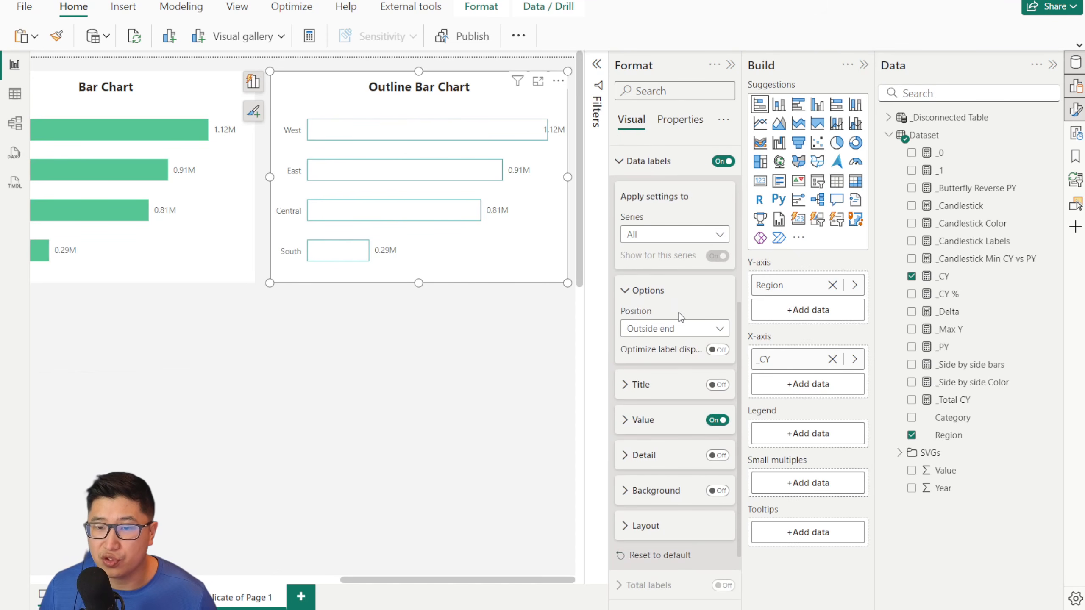
left_click(680, 336)
left_click(680, 413)
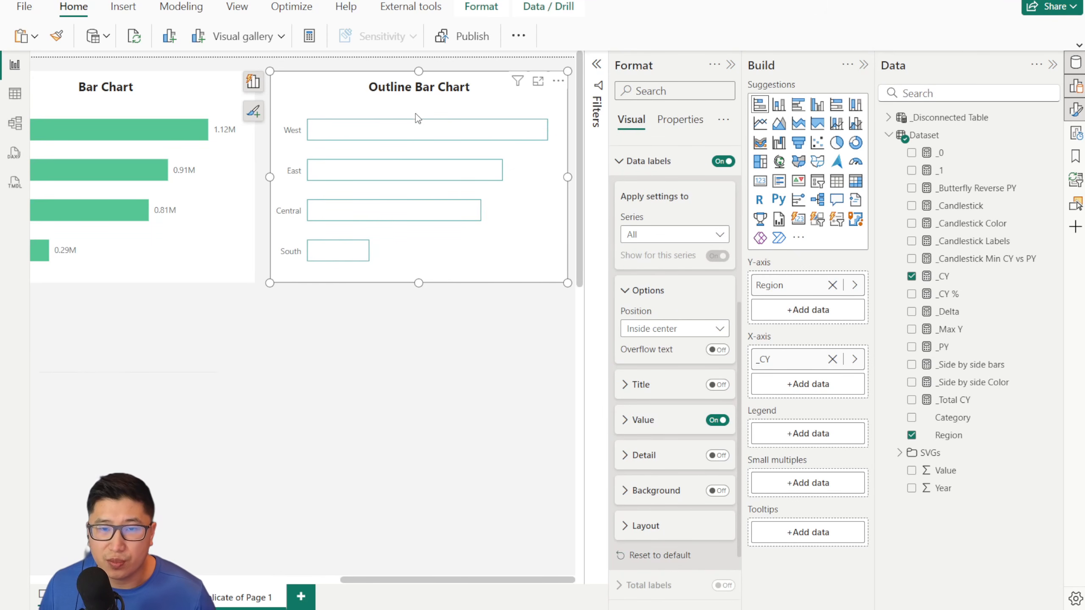
Step: Set the value color of the Outline Bar Chart's data labels to a near-black shade, trying black and mid-gray first
left_click(645, 420)
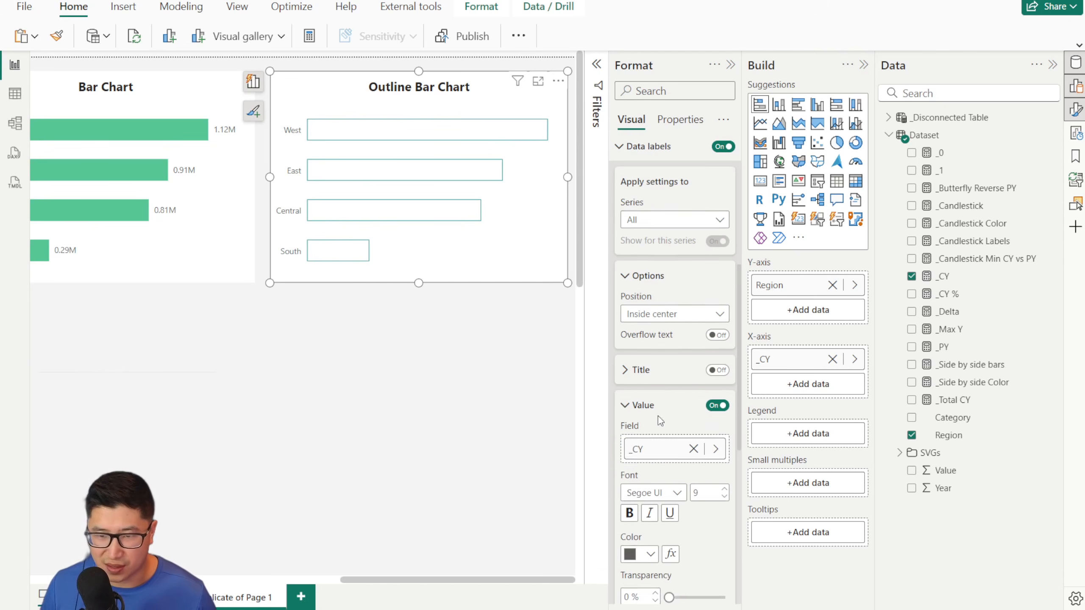
scroll(657, 415, "down", 5)
left_click(649, 348)
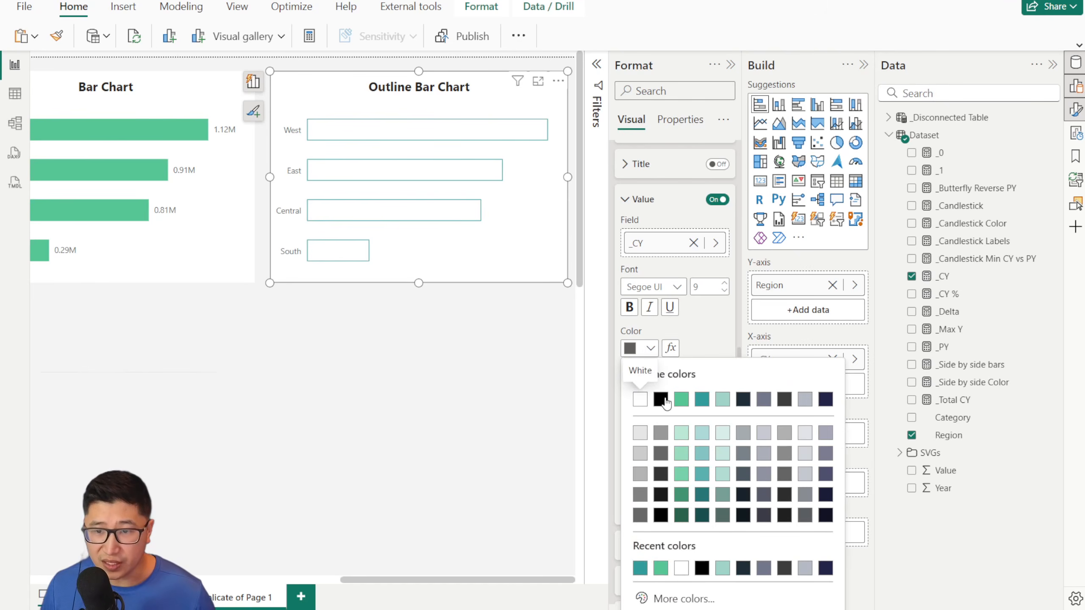
left_click(660, 400)
left_click(643, 348)
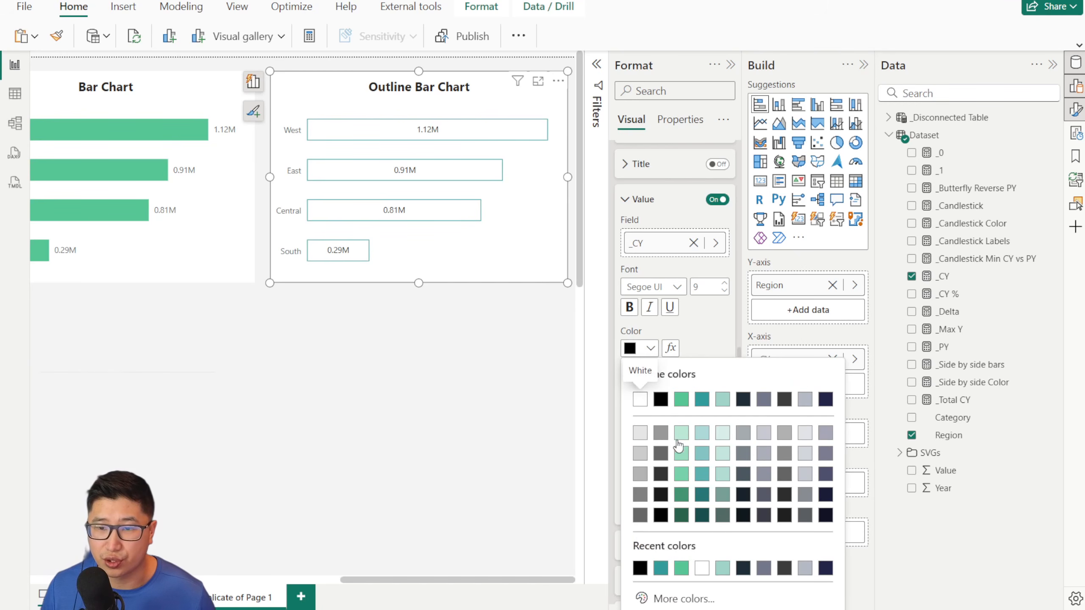
left_click(660, 433)
left_click(648, 352)
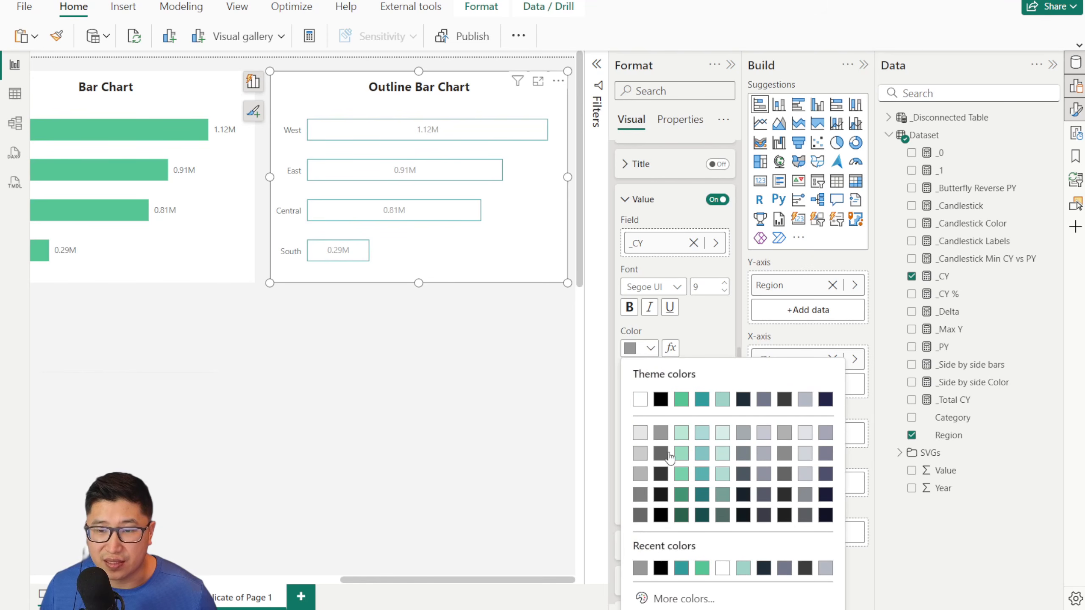
left_click(661, 499)
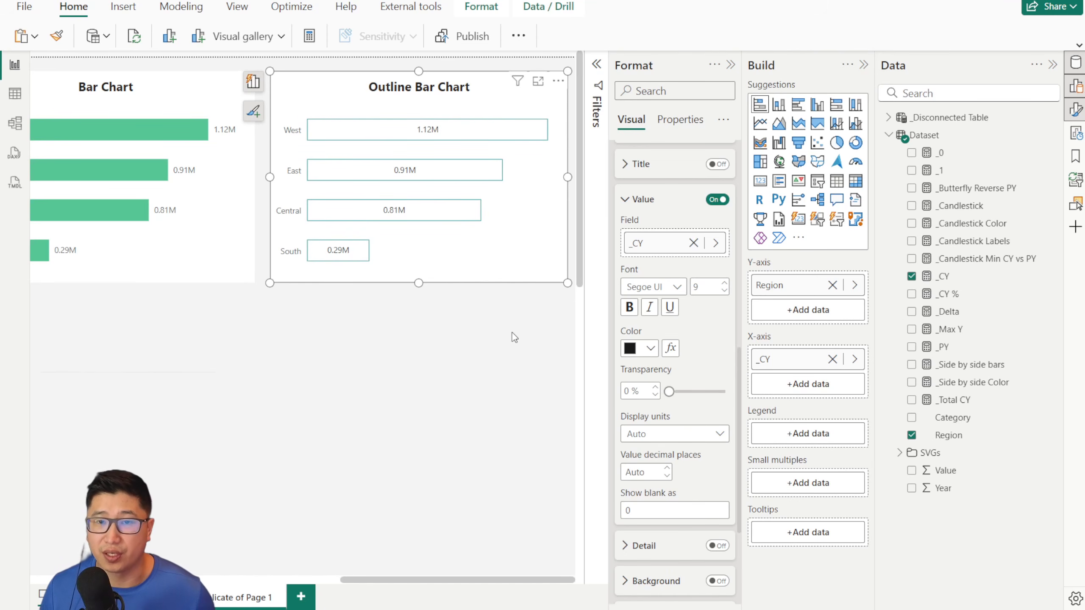
Step: Examine the original Rounded Bar Chart on Page 1 and return to the duplicate page
scroll(505, 331, "down", 3)
scroll(498, 332, "down", 2)
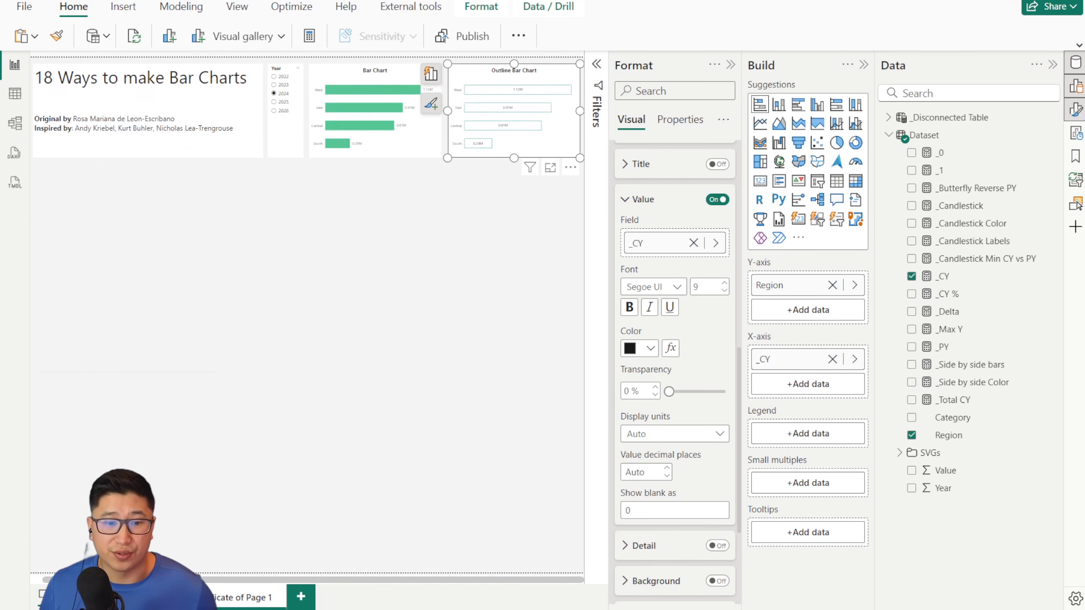
left_click(153, 598)
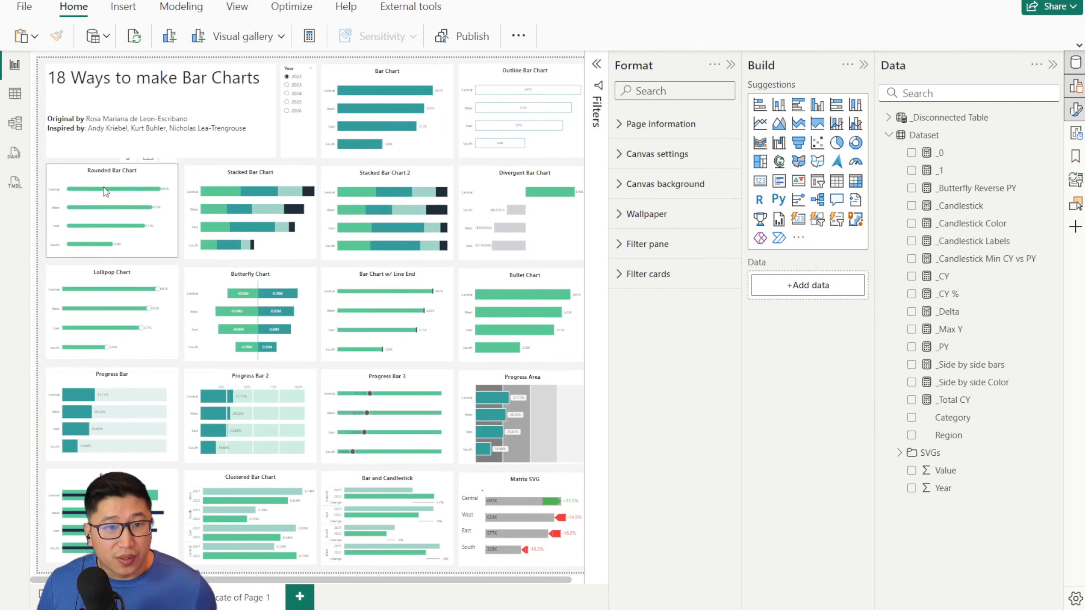
scroll(47, 199, "up", 3)
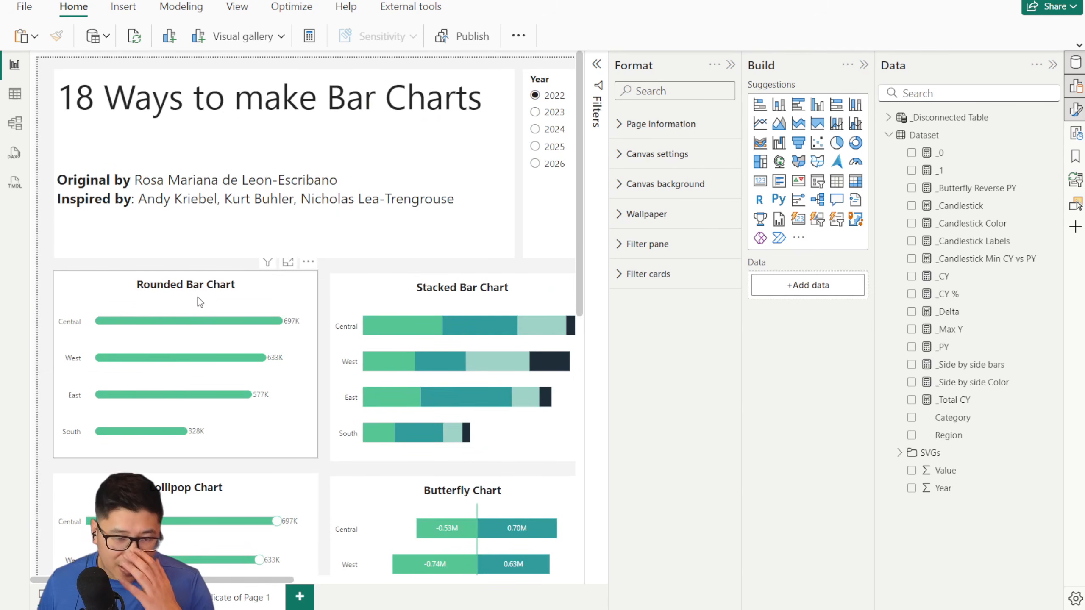
scroll(197, 297, "down", 2)
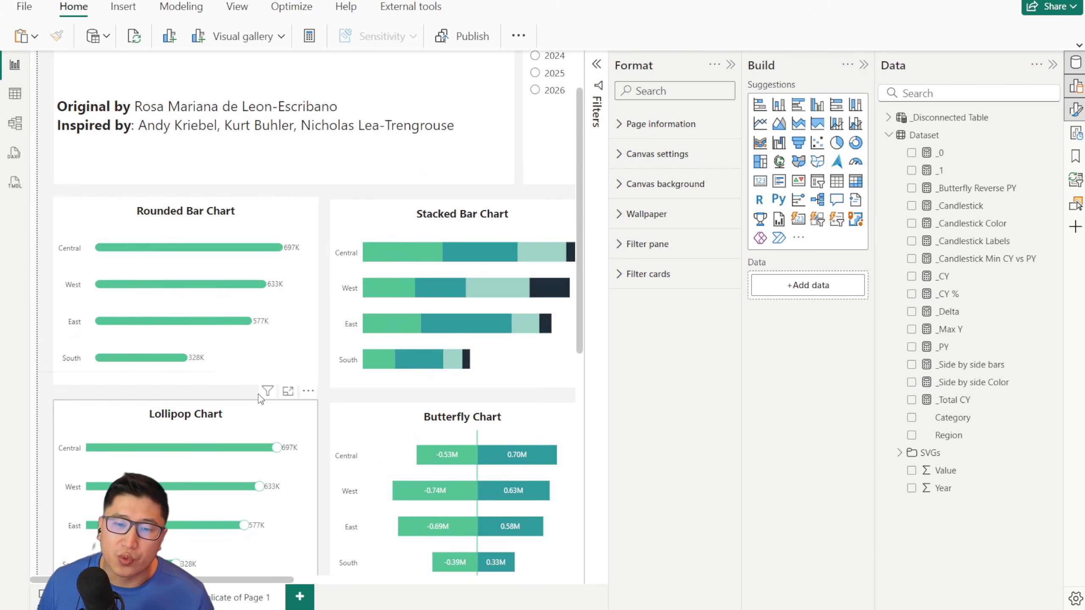
left_click(241, 598)
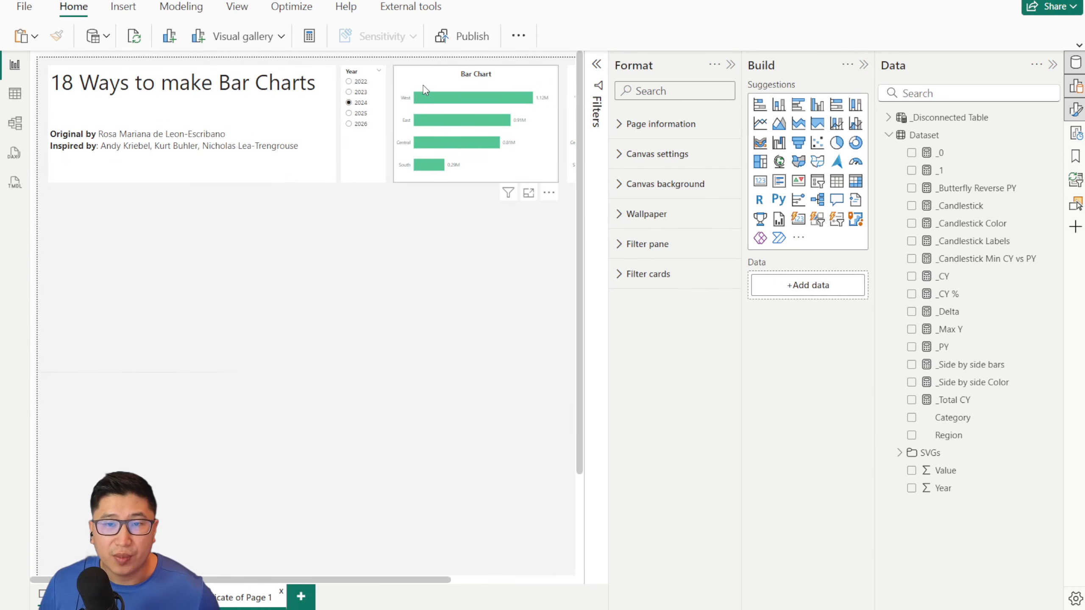
Step: Copy the basic bar chart and place the copy directly below the report's title block
left_click(422, 84)
key("ctrl+c")
key("ctrl+v")
left_click_drag(432, 83, 85, 203)
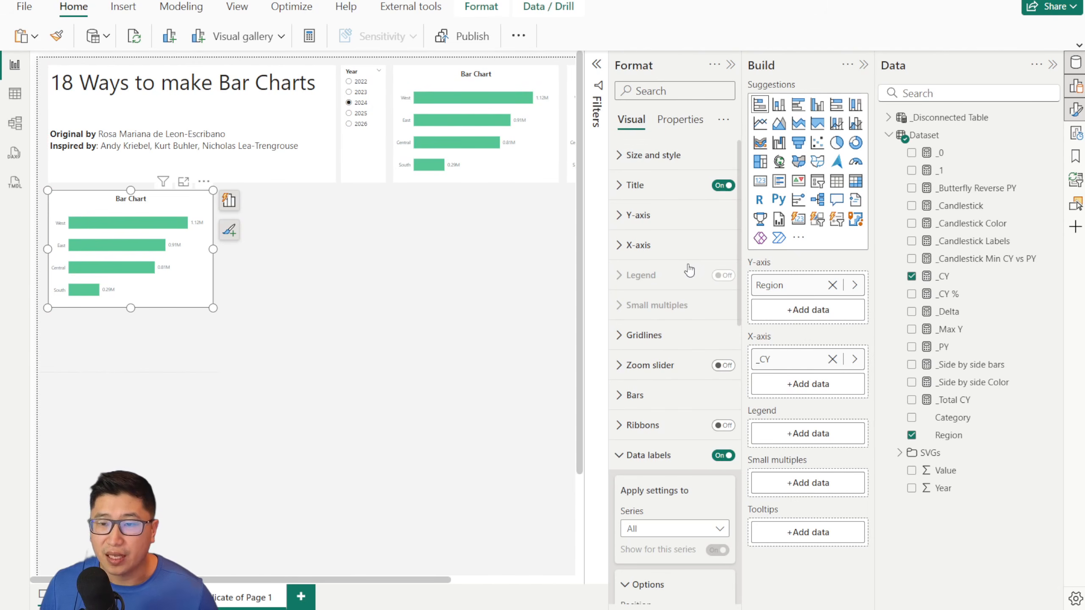
Step: Change the new copy's title to "Rounded Bar Chart"
left_click(657, 185)
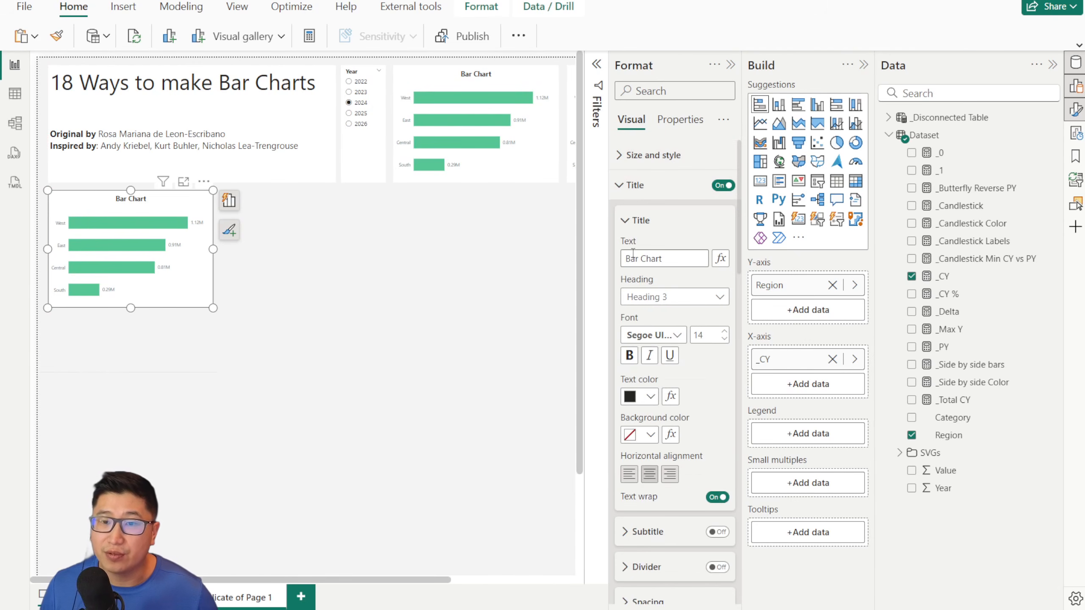
left_click(624, 258)
type("Rounded")
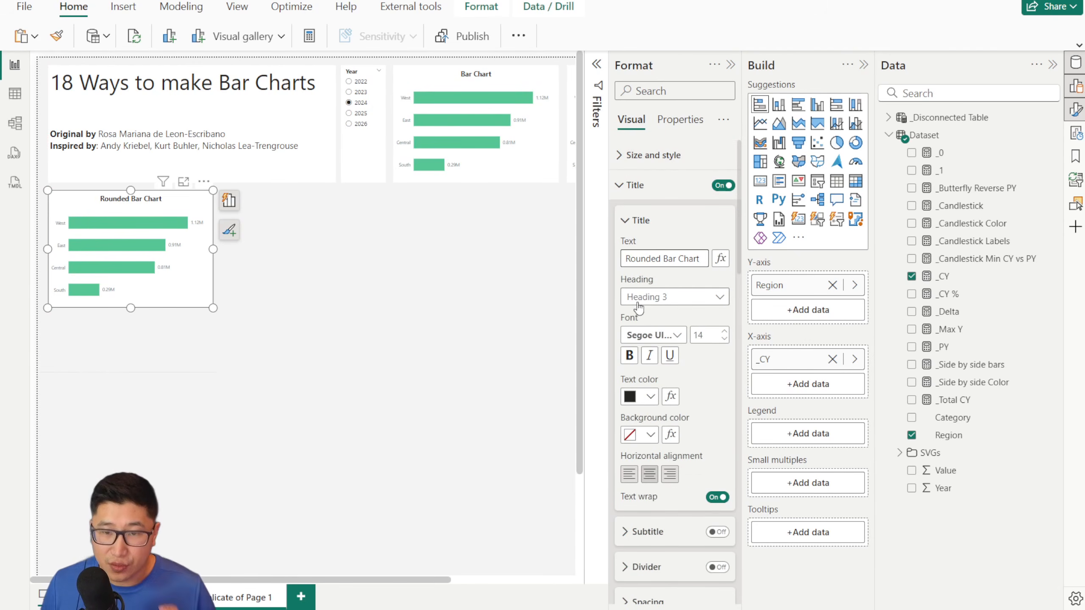
Step: Enable error bars on the Rounded Bar Chart with measure _CY as the upper bound and _0 as the lower bound
scroll(640, 305, "down", 5)
scroll(650, 342, "up", 4)
scroll(645, 308, "up", 4)
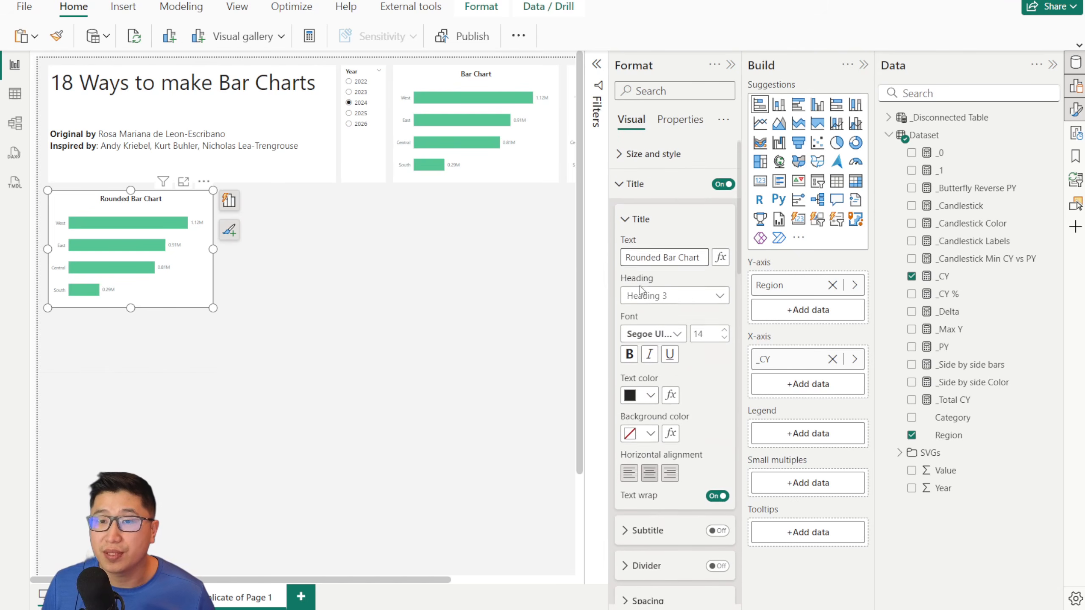
left_click(636, 185)
left_click(648, 234)
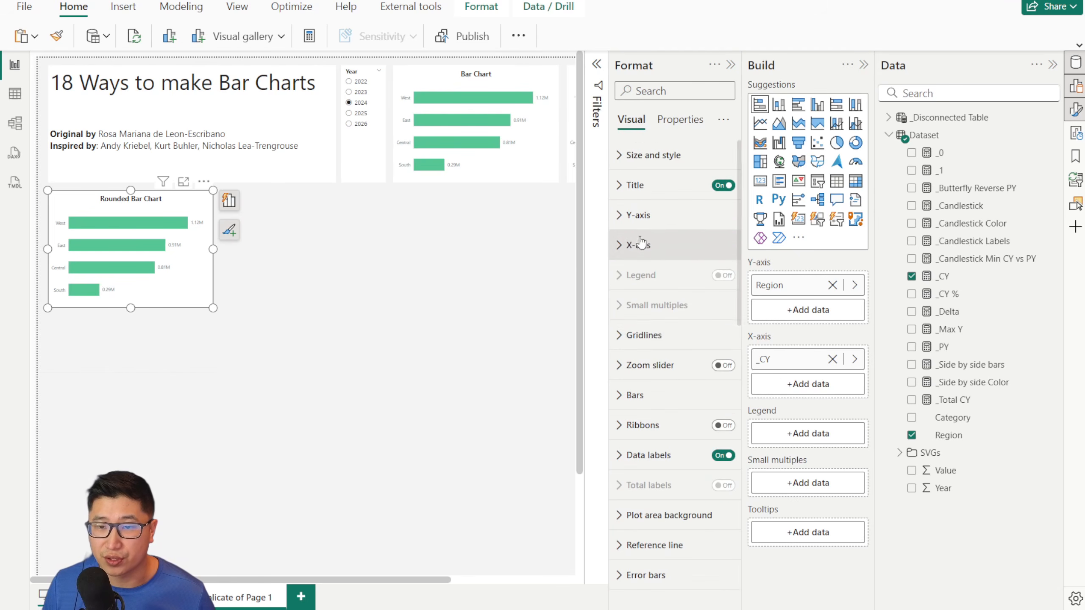
left_click(646, 575)
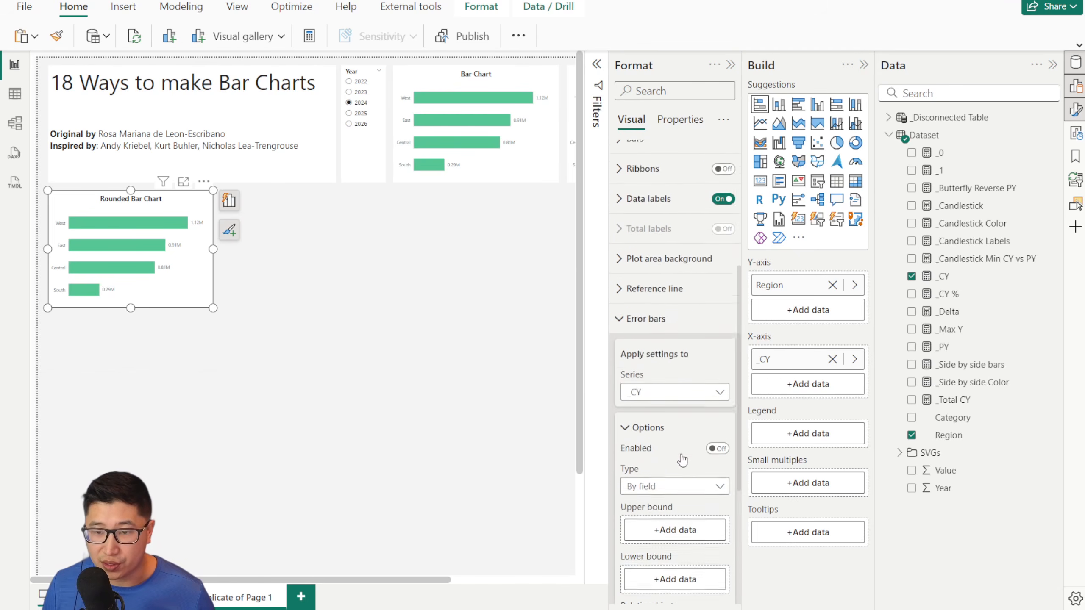
scroll(680, 375, "down", 2)
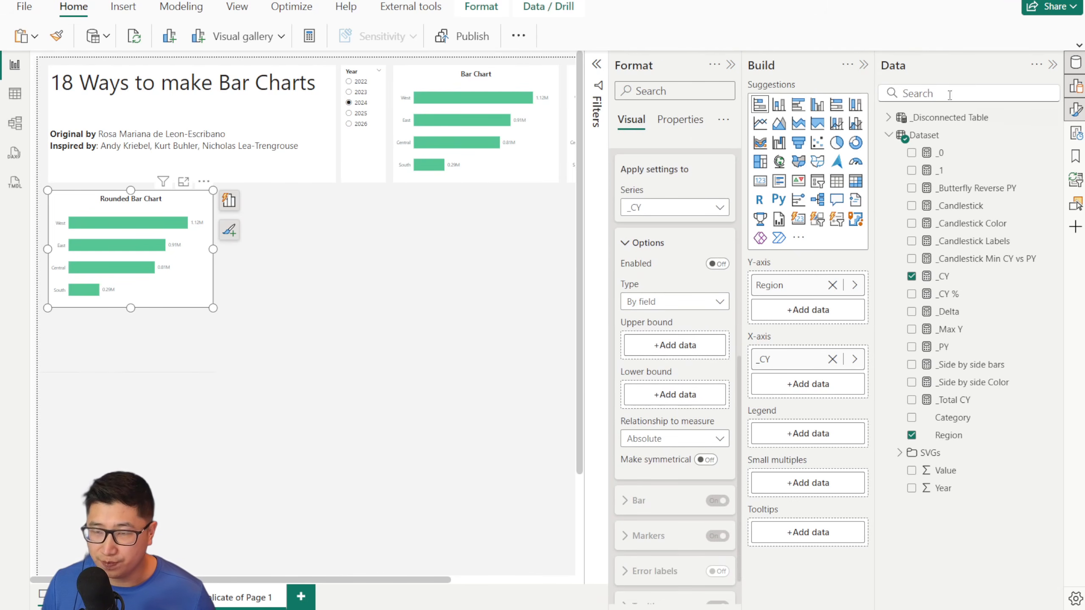
left_click(940, 153)
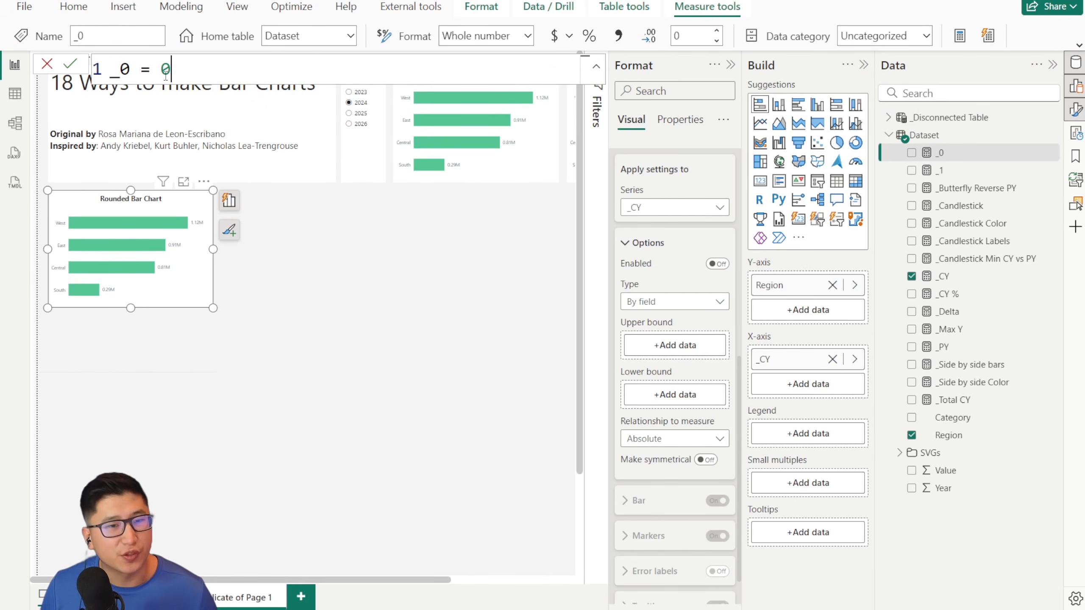
left_click_drag(939, 152, 680, 395)
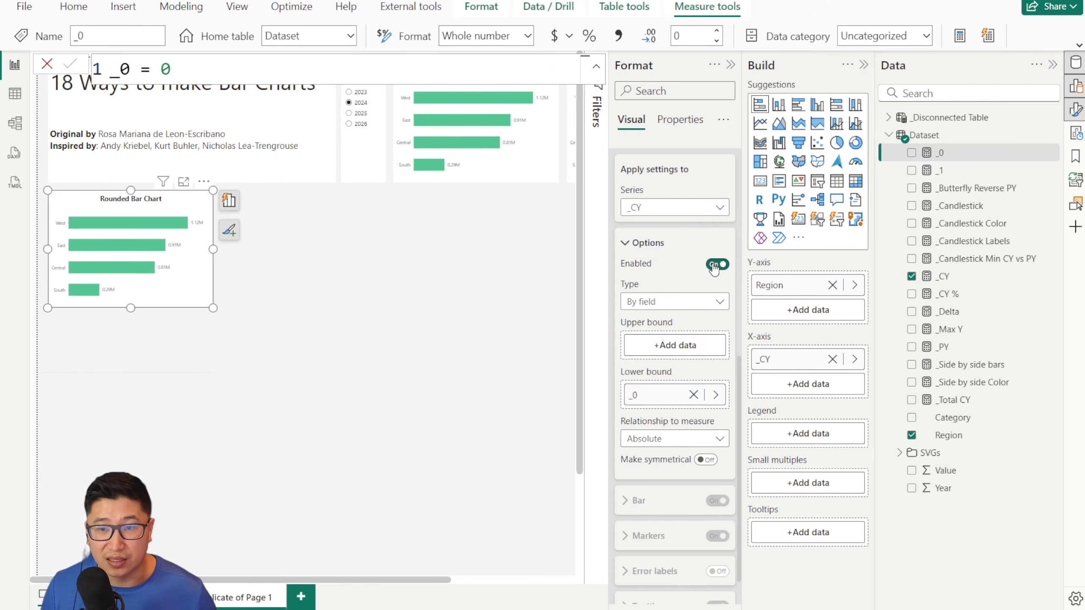
left_click_drag(952, 282, 686, 349)
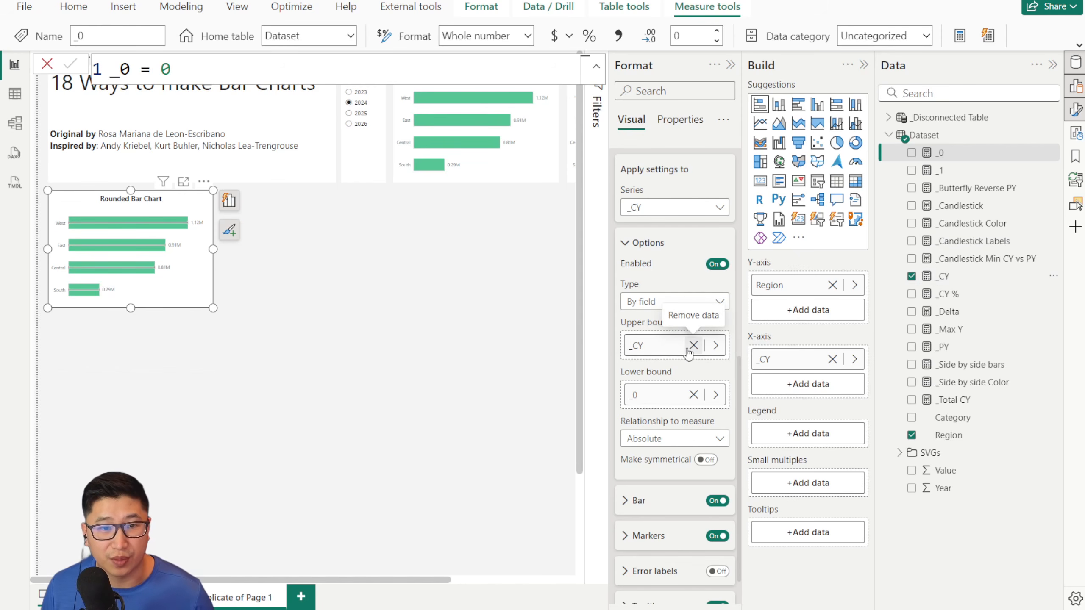
Step: Set the transparency of the Rounded Bar Chart's bars to 100%
left_click(43, 318)
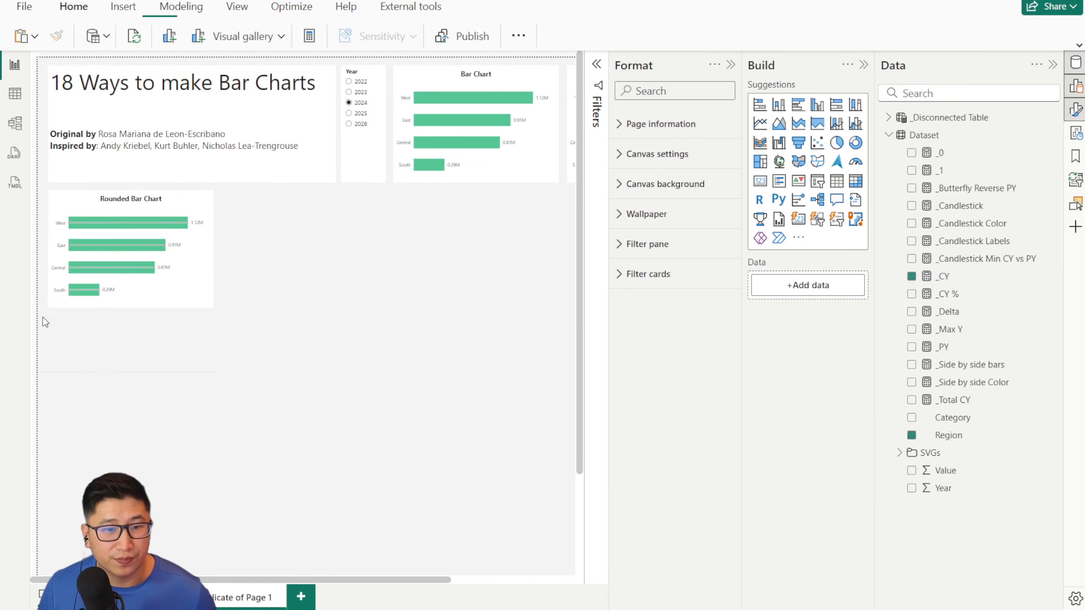
scroll(43, 317, "up", 7)
scroll(201, 189, "up", 5)
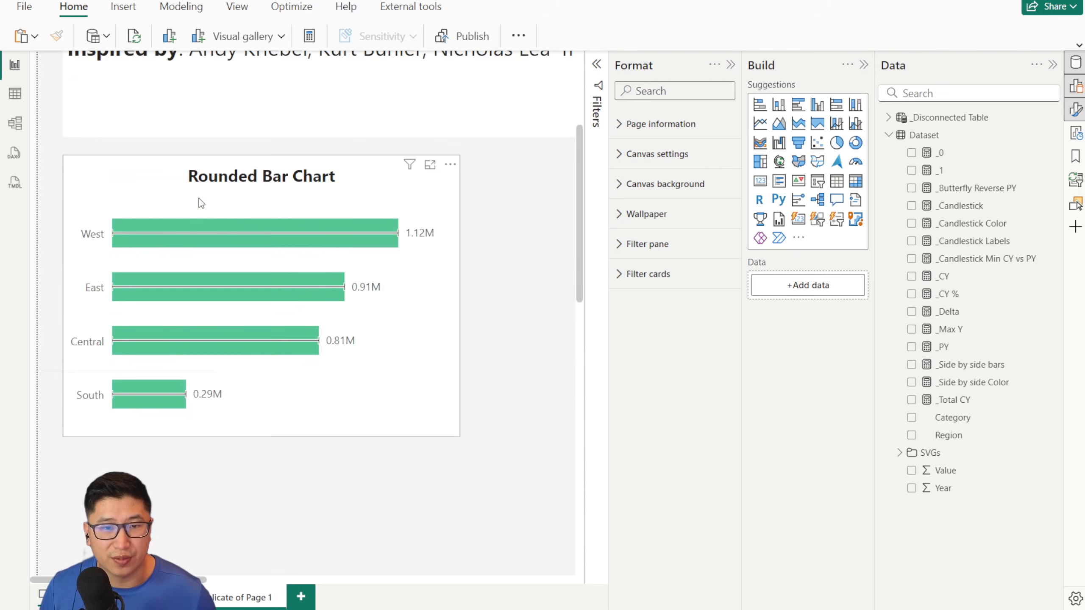
left_click(280, 209)
left_click(636, 392)
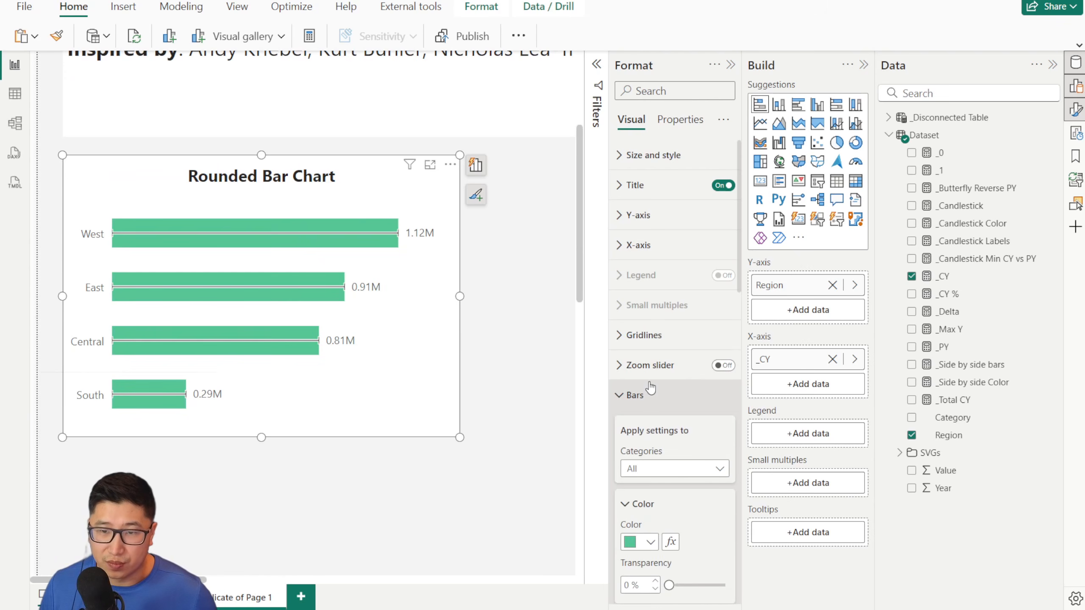
scroll(673, 327, "down", 3)
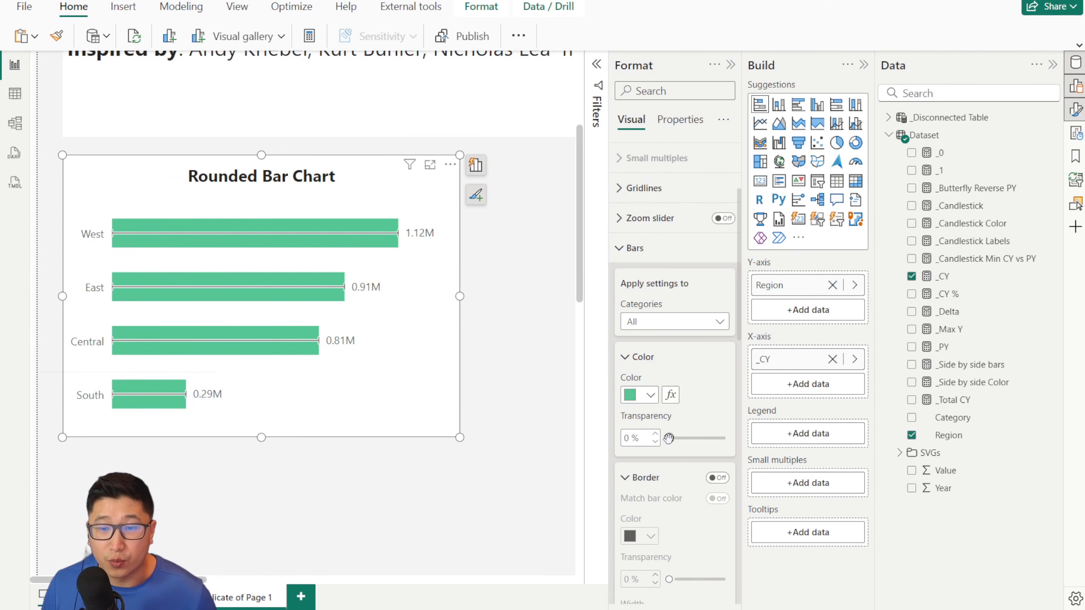
left_click_drag(669, 439, 742, 433)
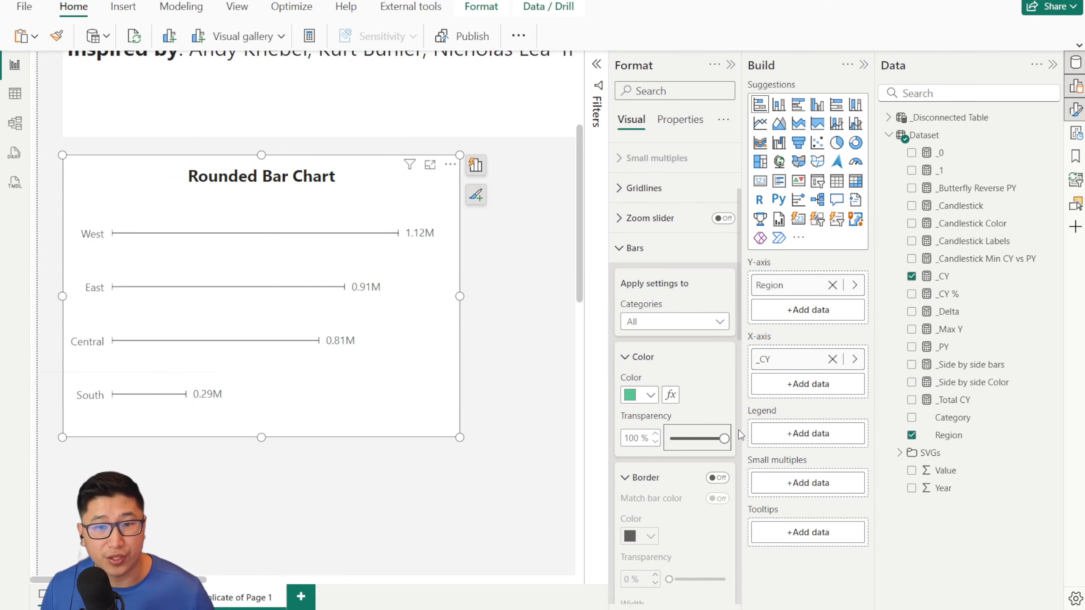
Step: Match the error bars' color to the series and set their width to 10
left_click(633, 252)
scroll(662, 429, "down", 10)
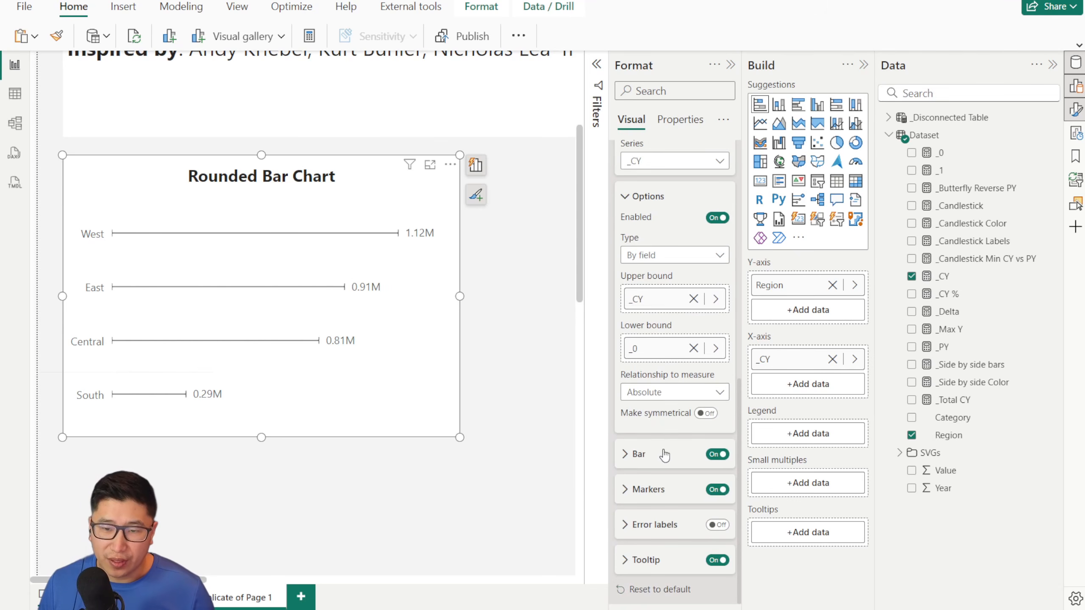
left_click(652, 365)
left_click(728, 368)
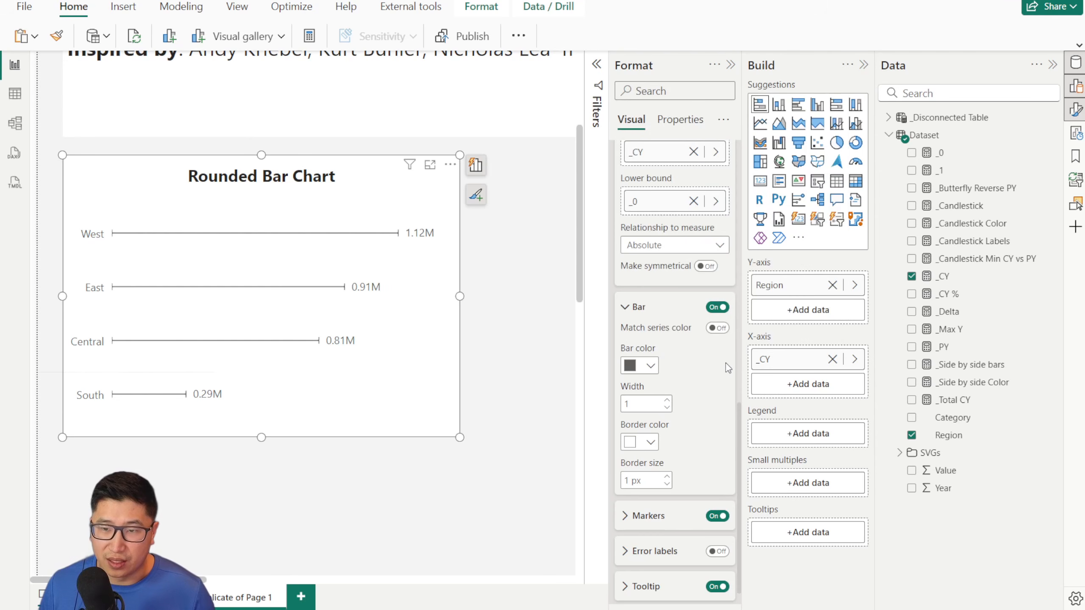
left_click(720, 328)
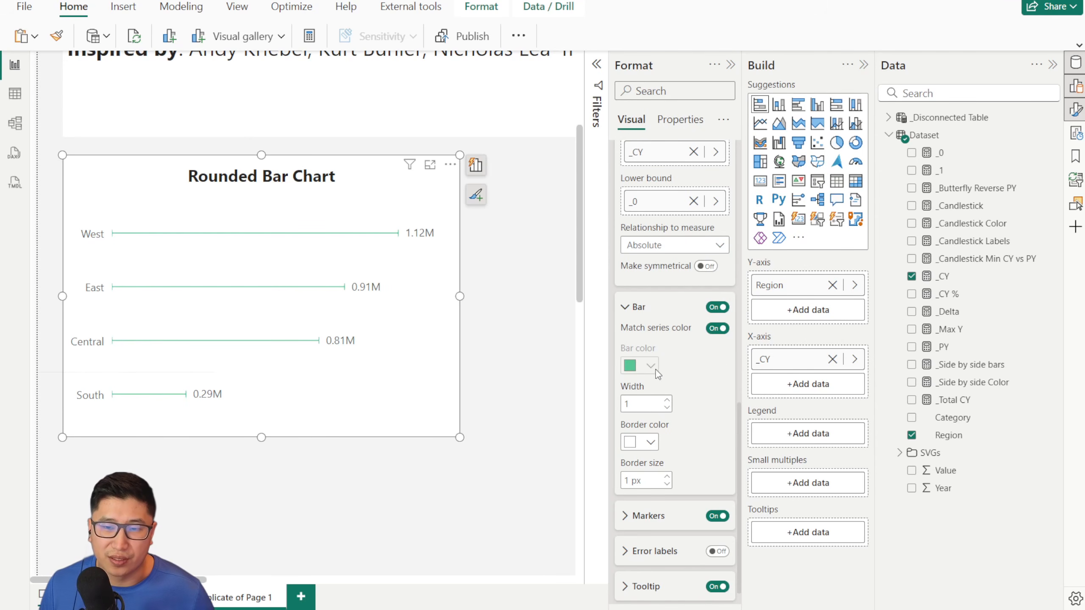
scroll(657, 367, "down", 1)
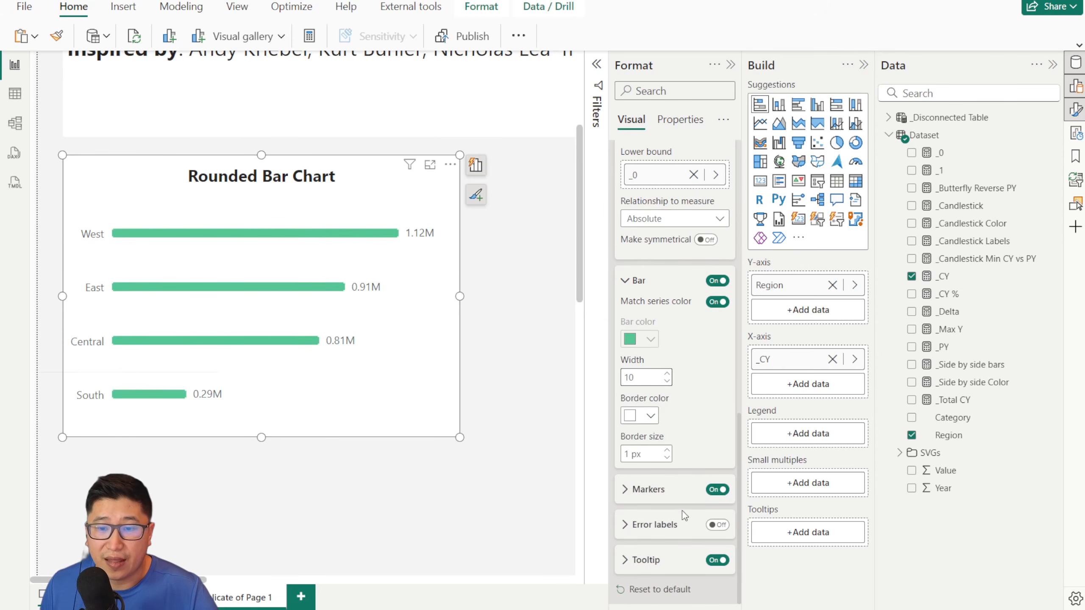
Step: Change the marker shape of the Rounded Bar Chart's error bars to a filled circle
left_click(651, 490)
scroll(651, 470, "down", 3)
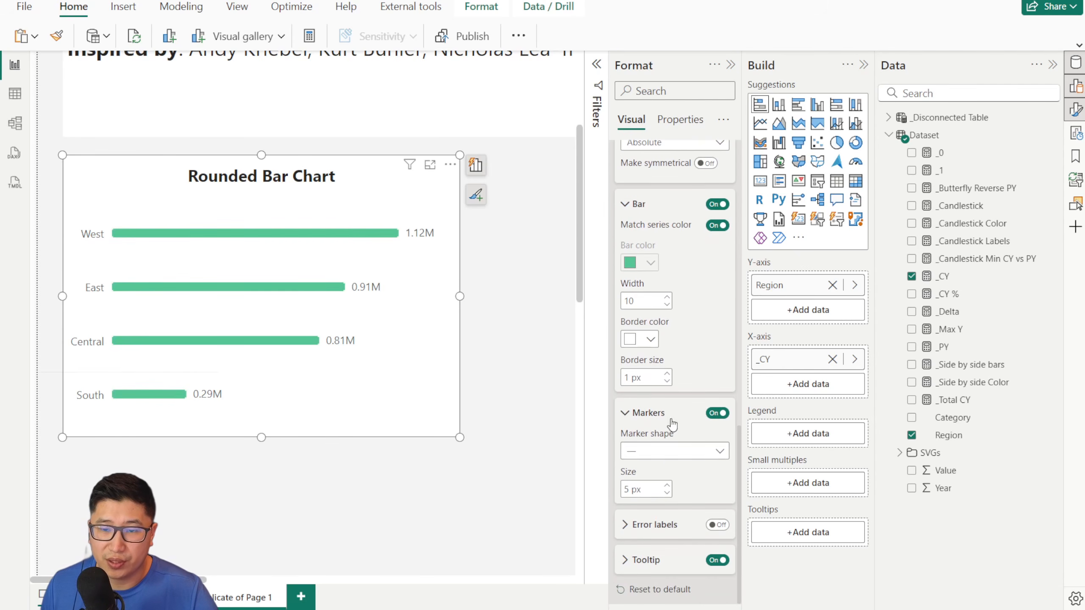
left_click(671, 450)
left_click(636, 470)
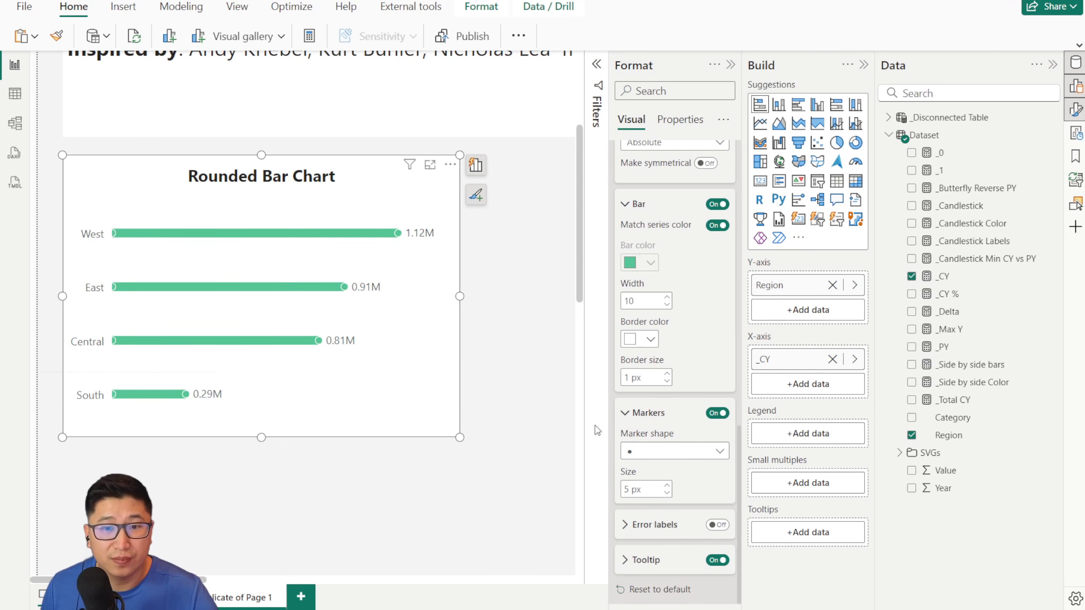
Step: Set the error bars' border color to the same green as the bars and the border size to 0 px
left_click(643, 344)
left_click(703, 337)
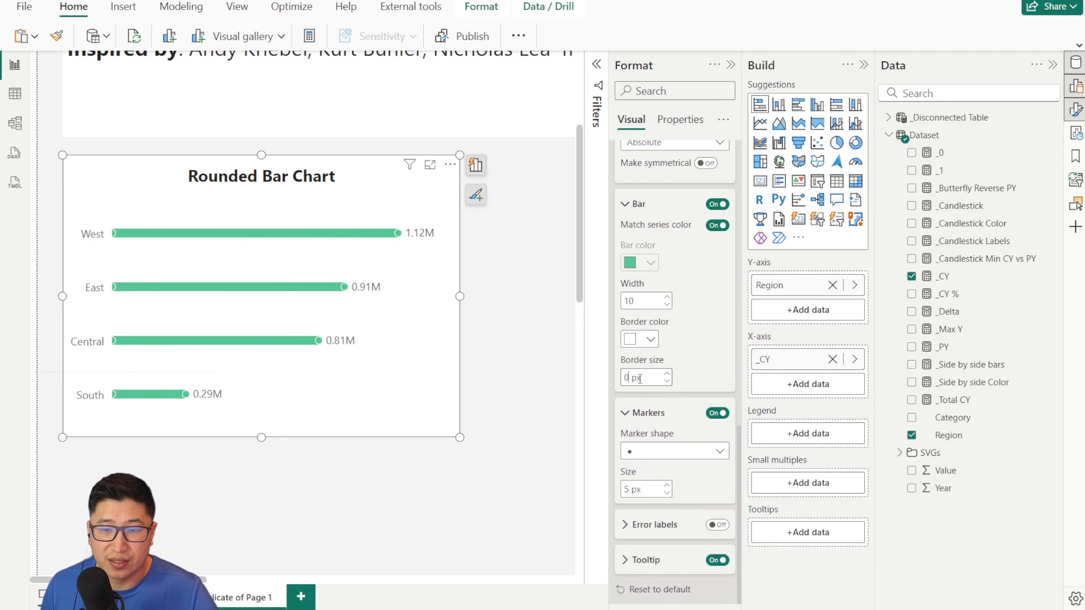
left_click(642, 342)
left_click(685, 391)
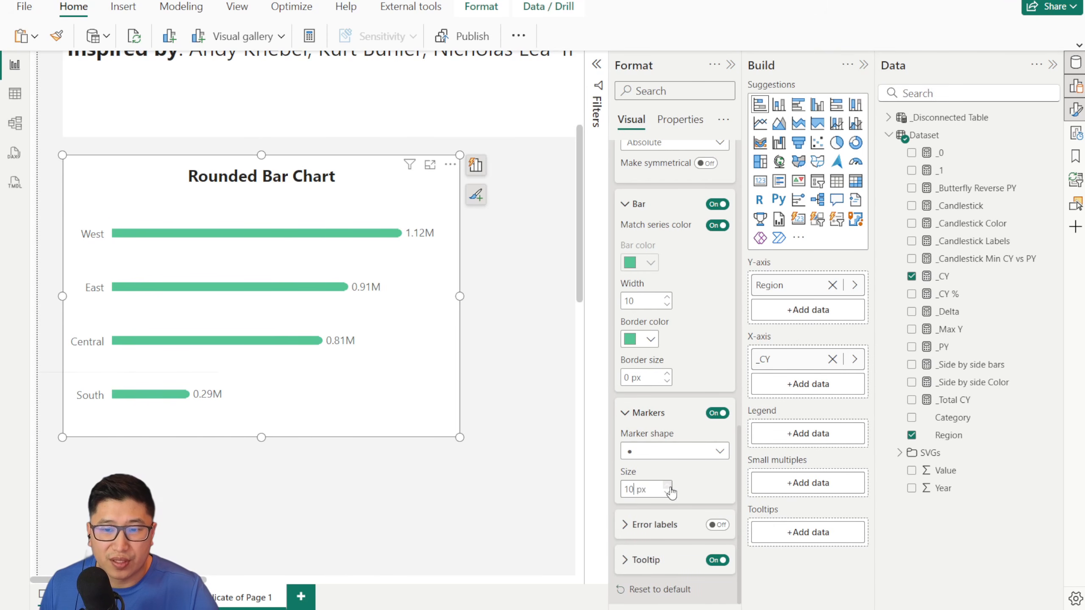
Step: Try marker sizes of 10 px and 20 px on the error bars, returning to 10 px
key("Return")
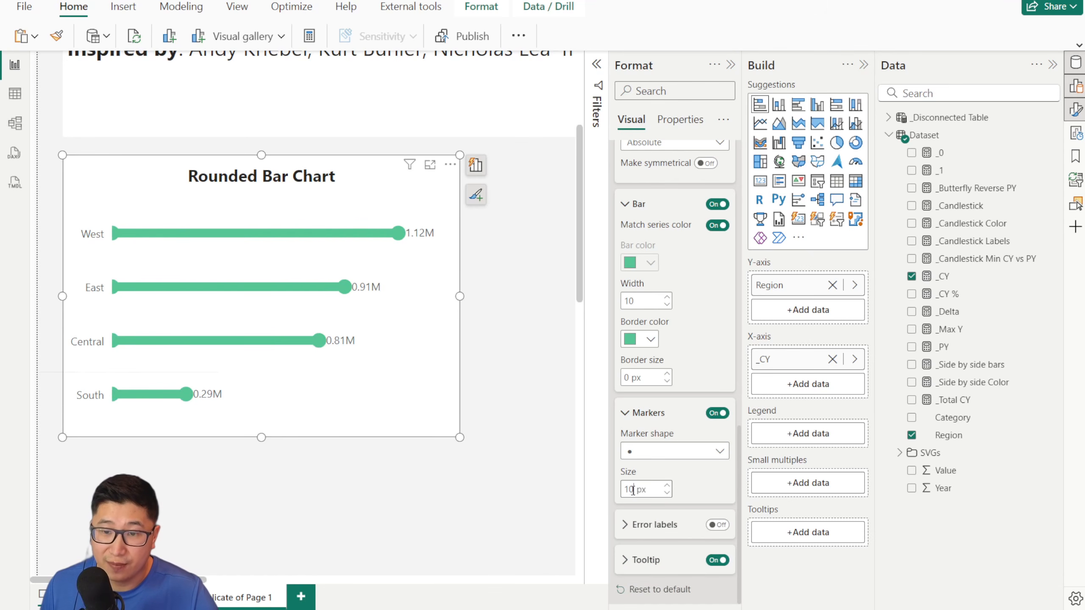
type("0")
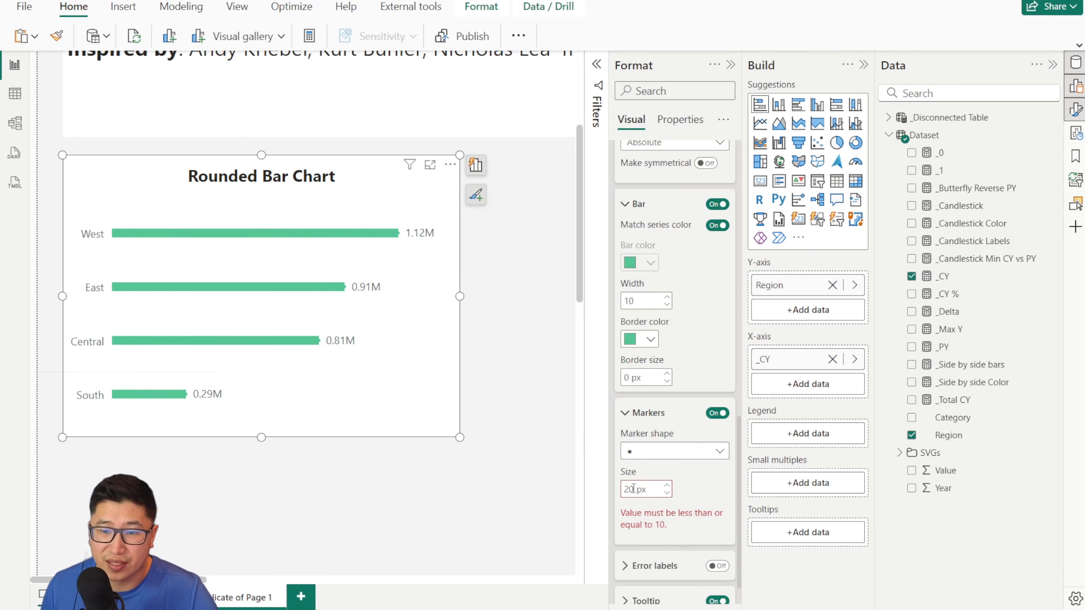
left_click_drag(624, 491, 684, 492)
type("1")
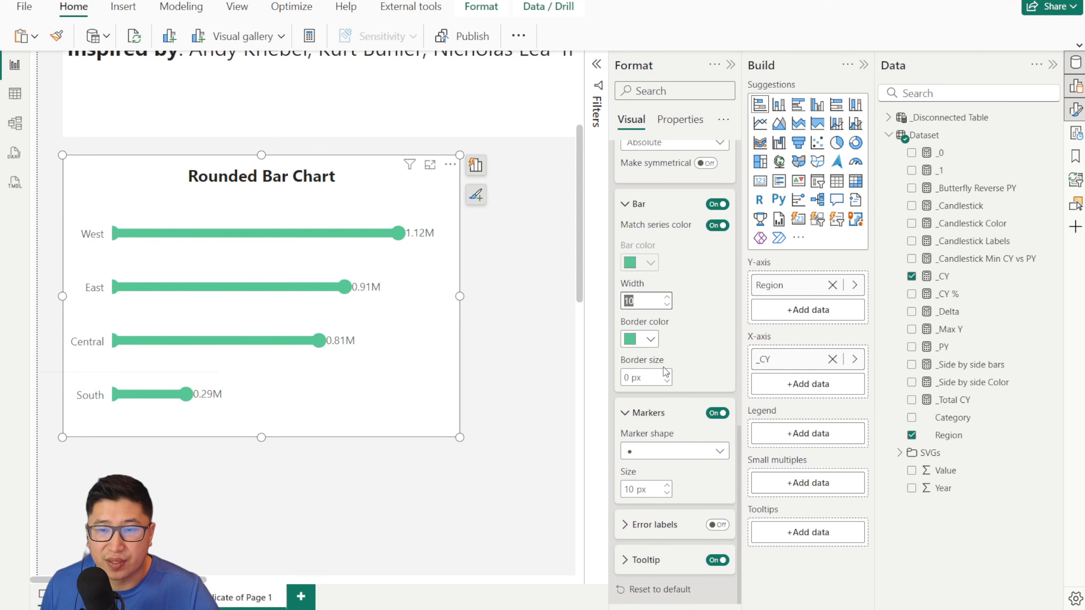
Step: Try an error bar width of 15, return it to 10, and use a 2 px border with 7 px markers
type("15")
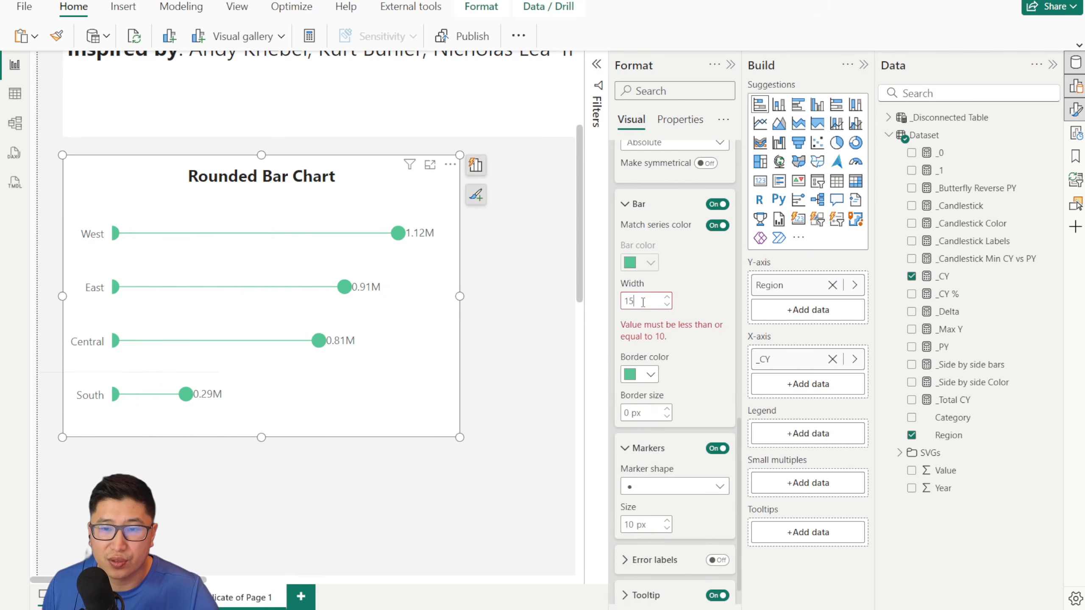
type("10")
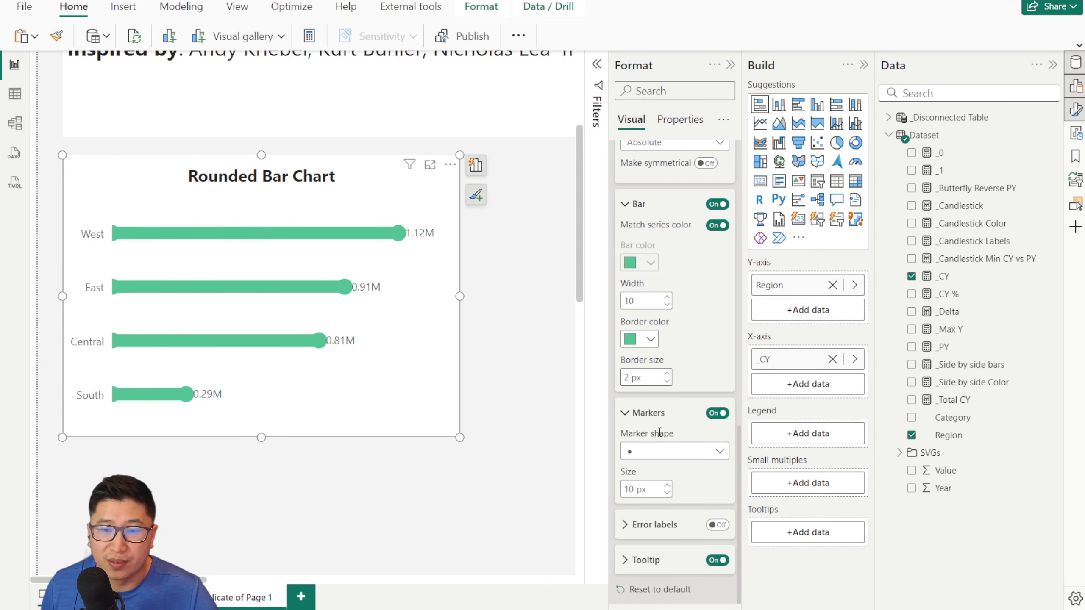
left_click(667, 492)
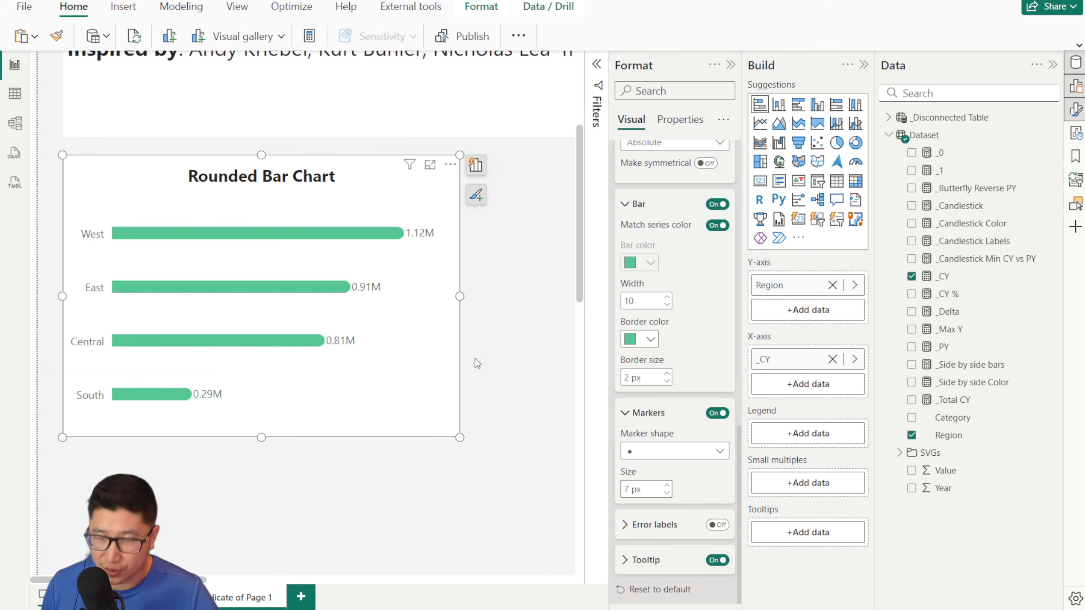
Step: Set the minimum of the Rounded Bar Chart's X-axis range to -50000
scroll(336, 301, "up", 5)
scroll(469, 362, "down", 3)
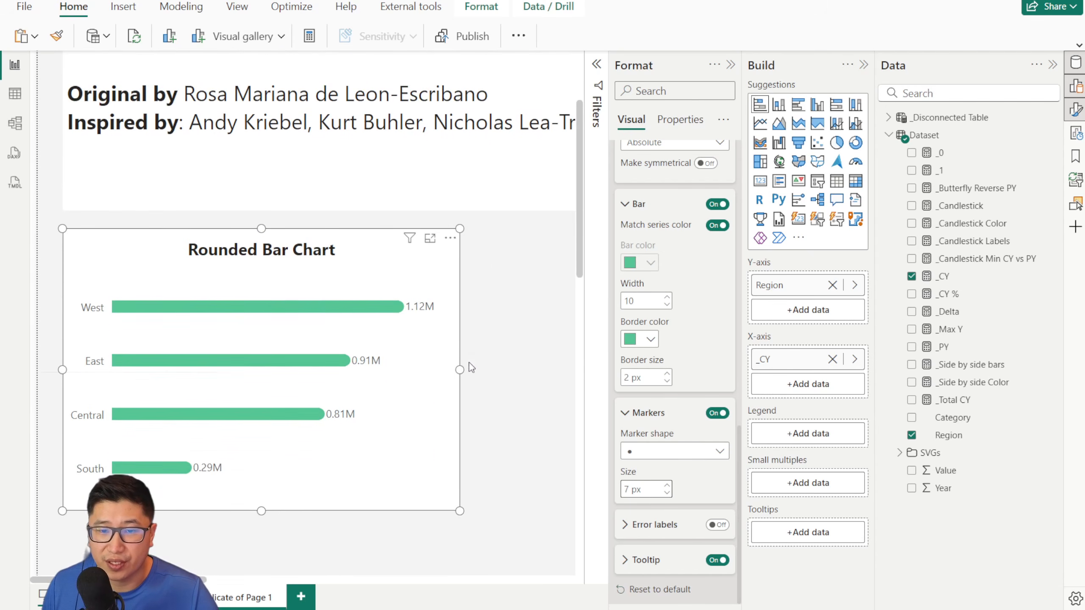
scroll(675, 333, "up", 5)
scroll(676, 332, "up", 10)
left_click(683, 244)
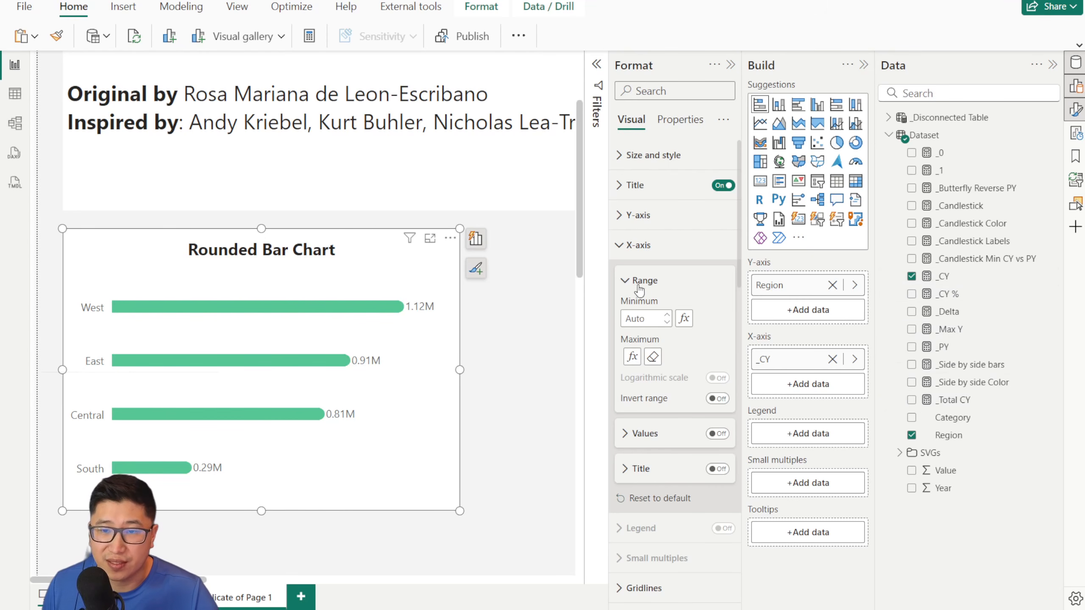
left_click(651, 317)
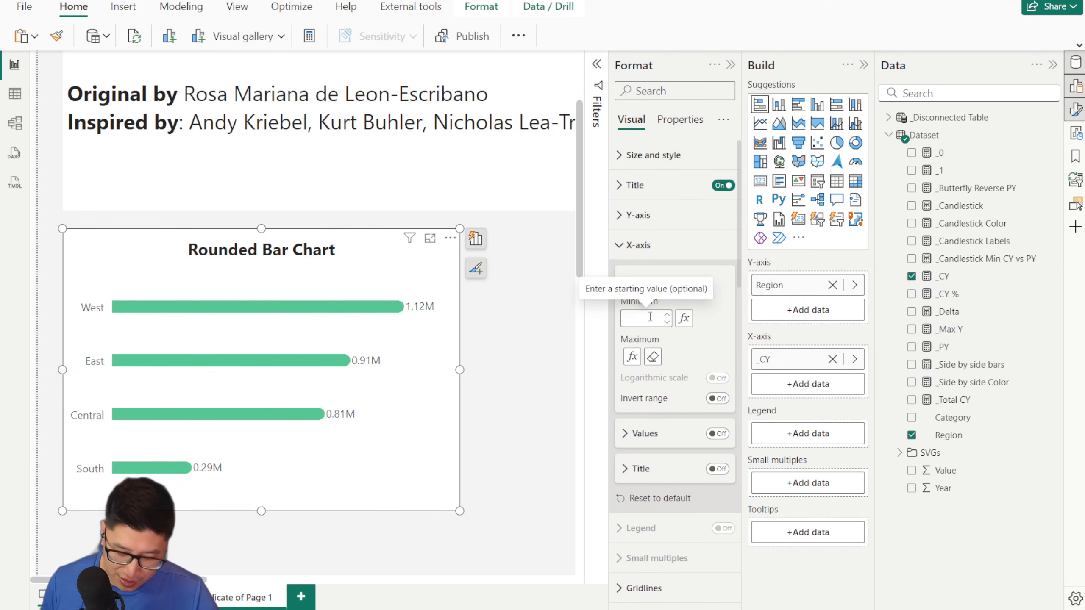
type("-5000")
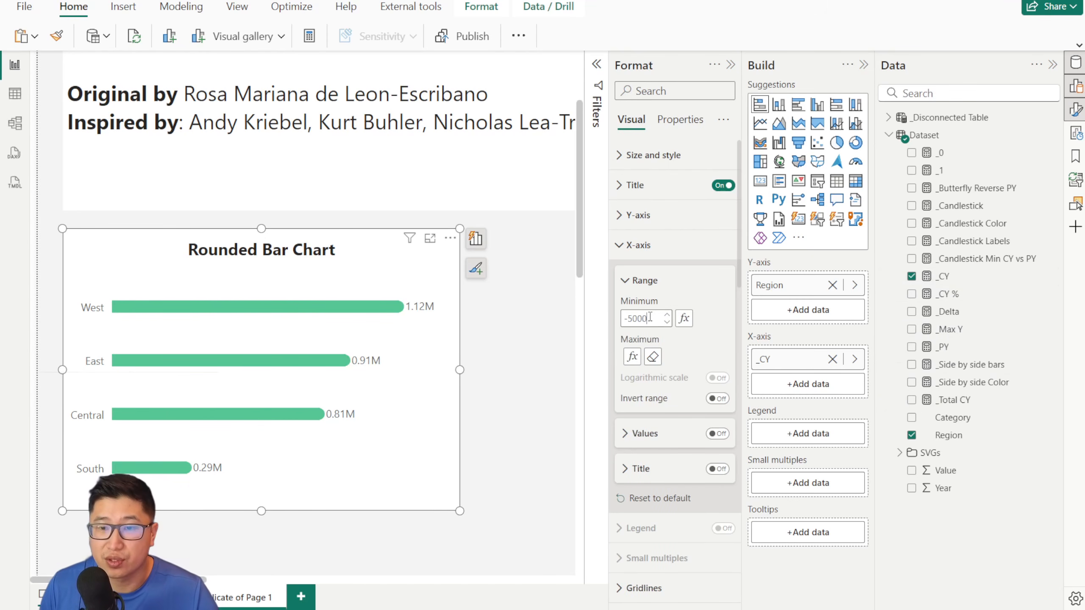
type("0")
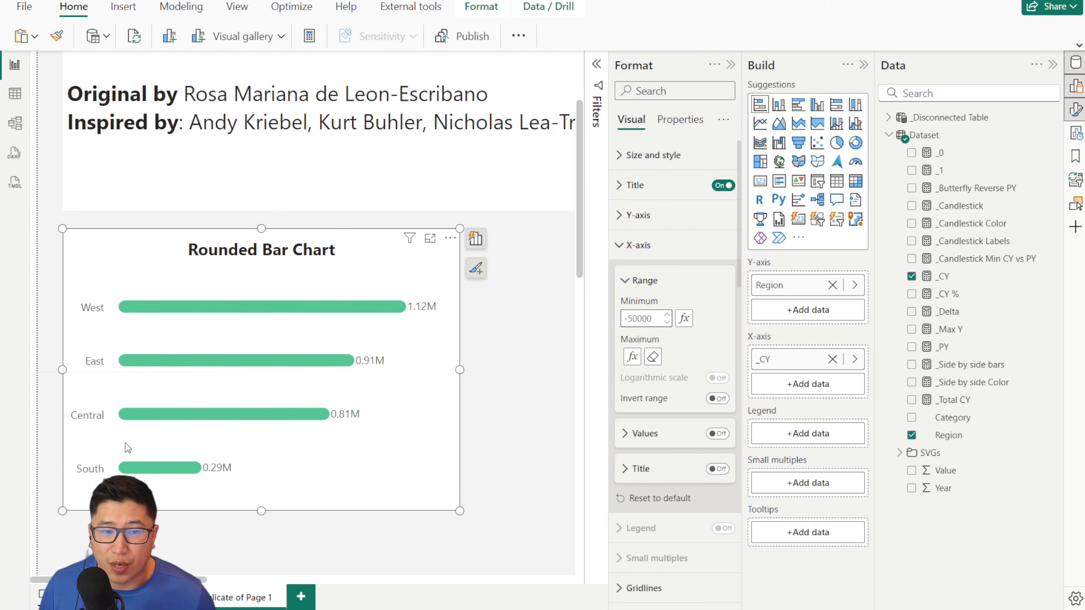
Step: Check the rounded bars for different years by switching the Year slicer to 2023, 2026 and 2022
scroll(73, 347, "down", 4)
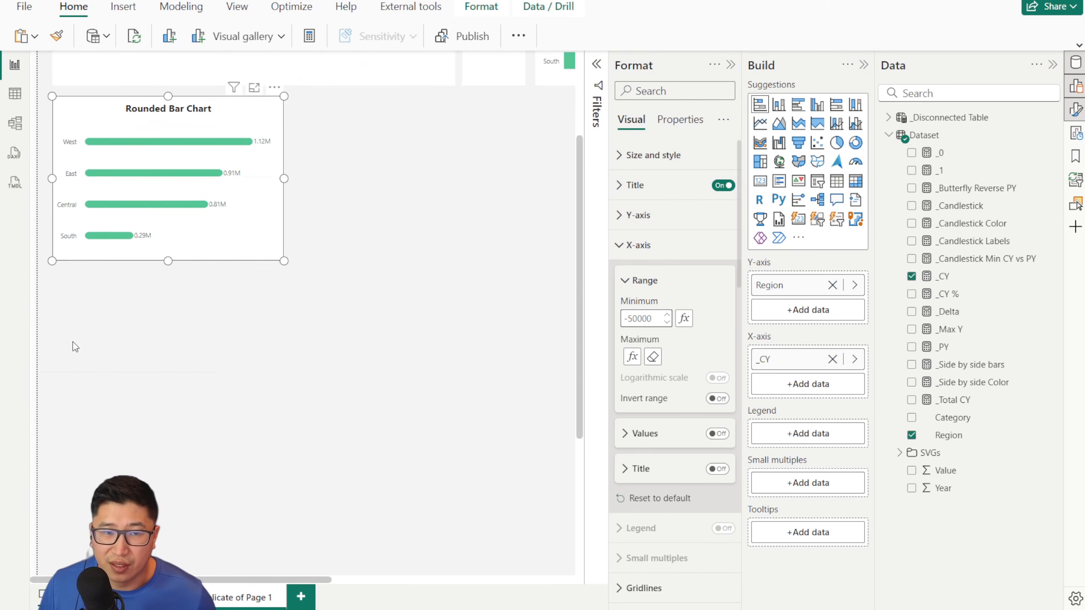
scroll(75, 347, "up", 3)
left_click(487, 113)
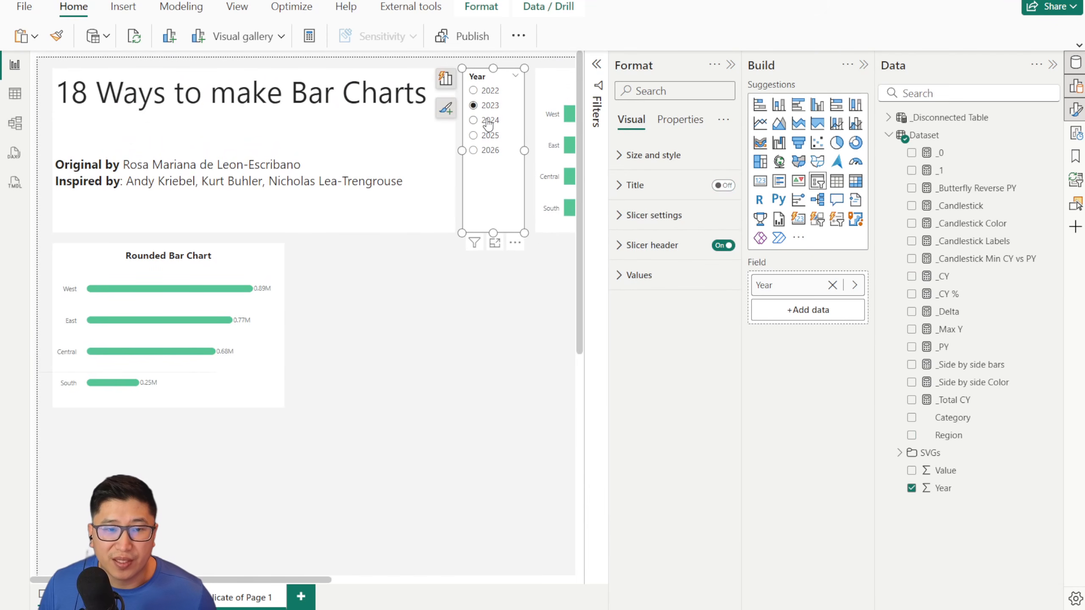
left_click(488, 150)
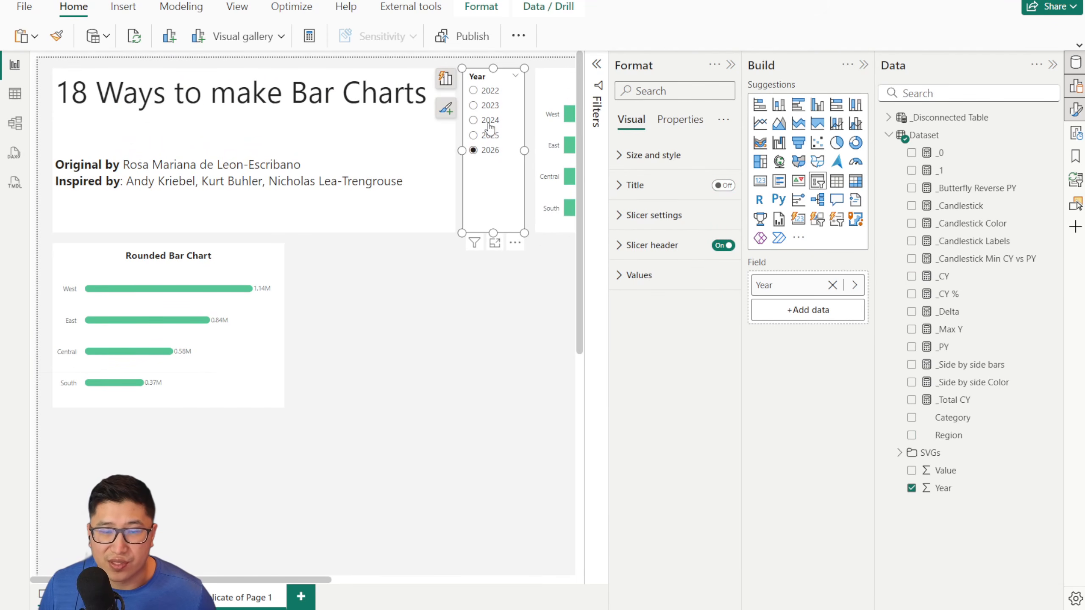
left_click(487, 90)
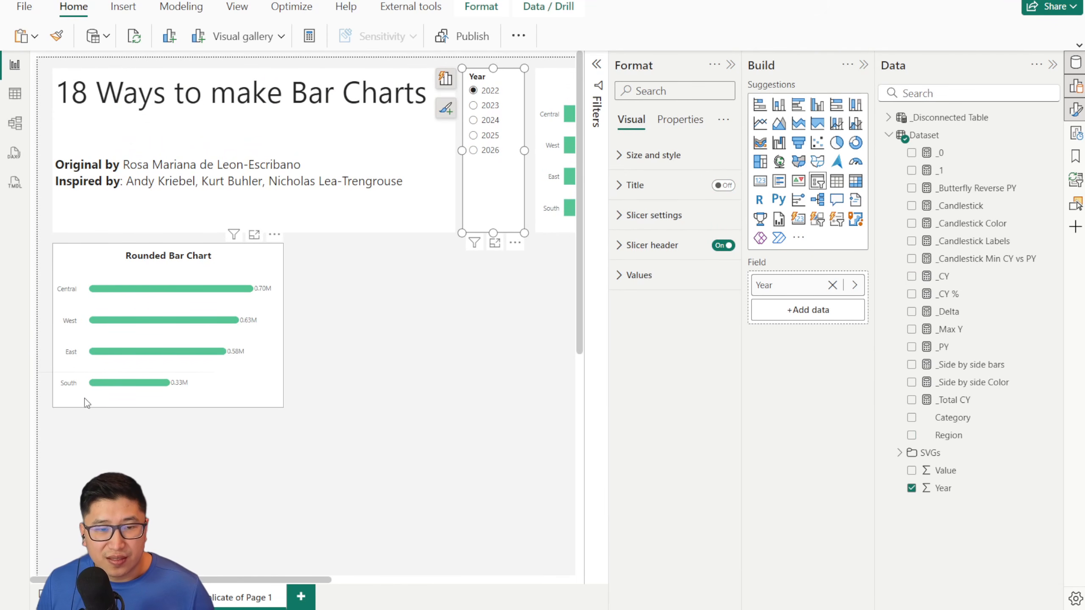
Step: Compare the rounded bars across more years by setting the Year slicer to 2023, 2025 and 2026
left_click(495, 106)
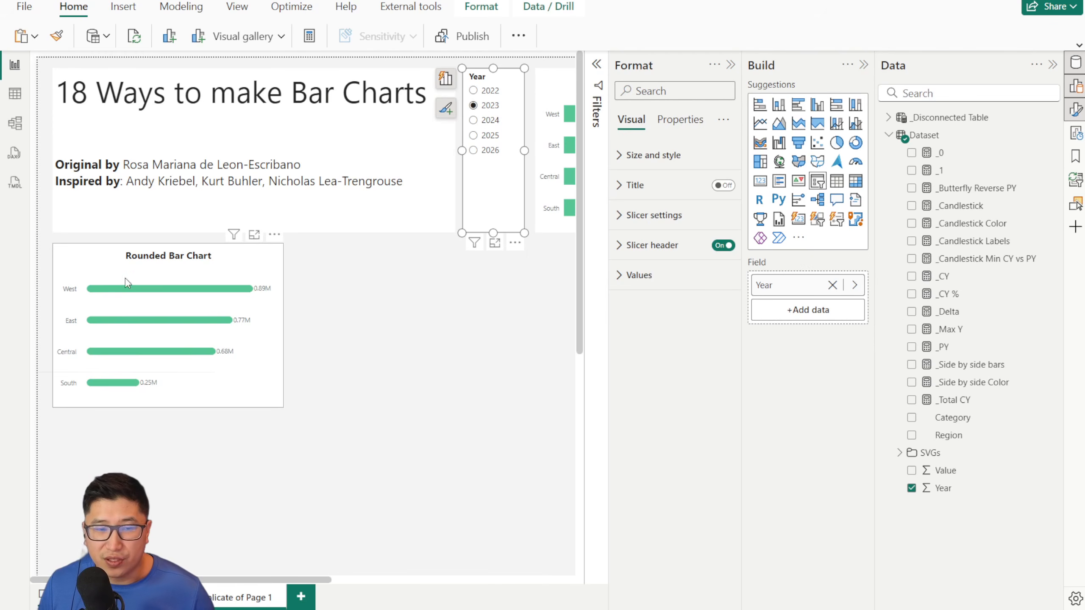
left_click(490, 136)
left_click(491, 149)
Step: Examine the _Max Y measure's MAXX formula and its 1.2 multiplier, leaving the measure as it is
left_click(278, 319)
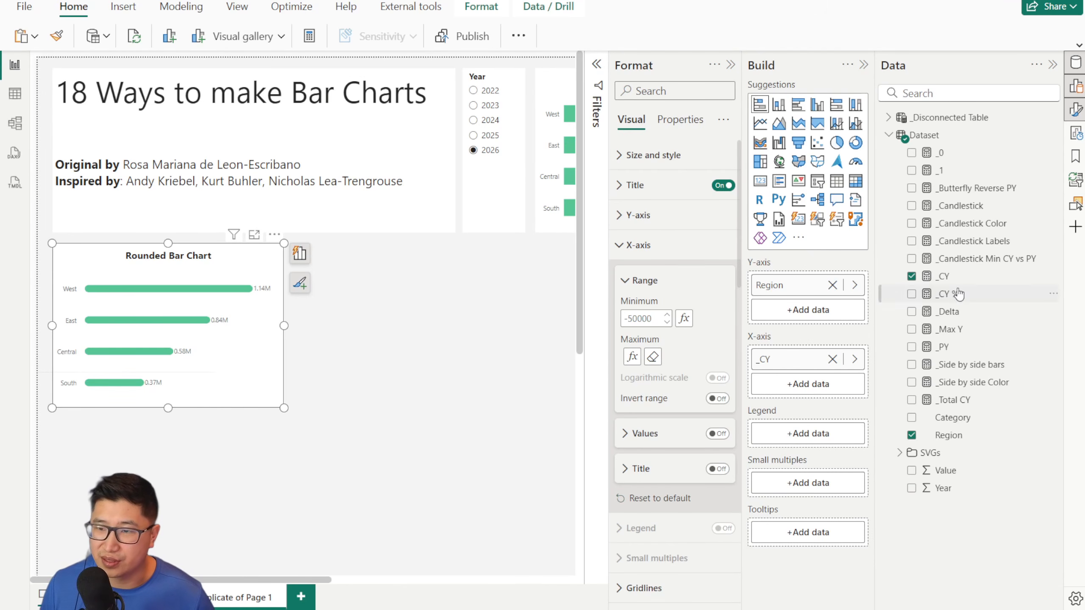
left_click(953, 329)
left_click(358, 77)
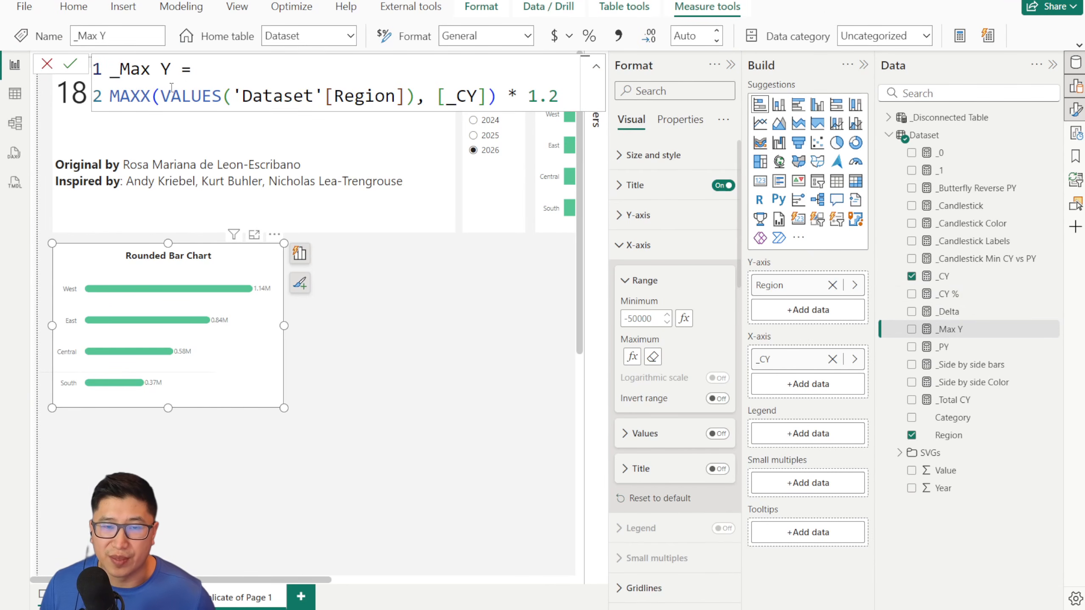
left_click_drag(109, 96, 517, 96)
left_click_drag(529, 97, 543, 96)
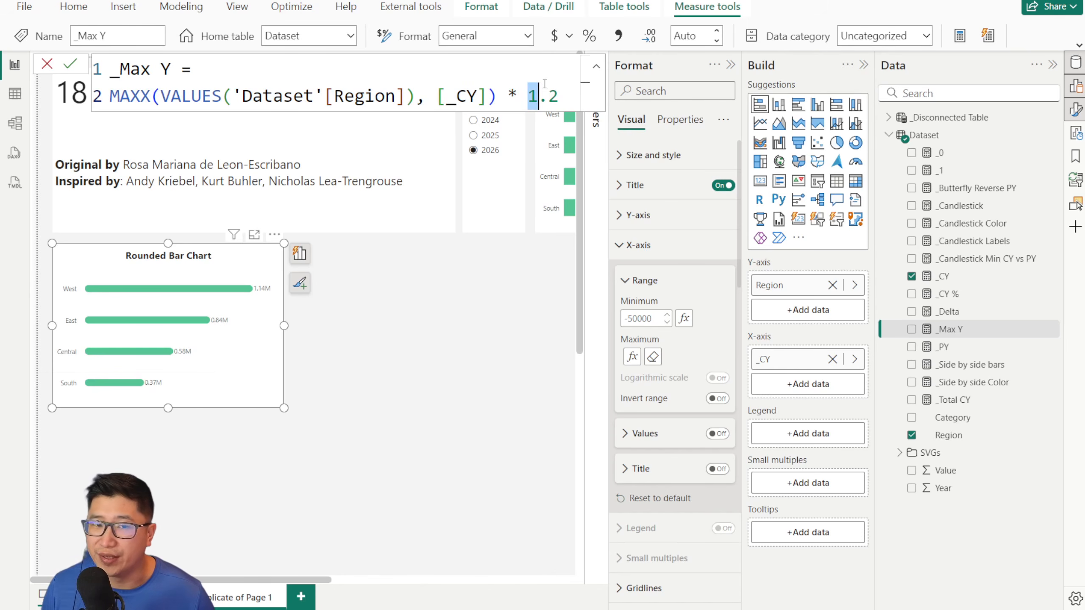
left_click(47, 64)
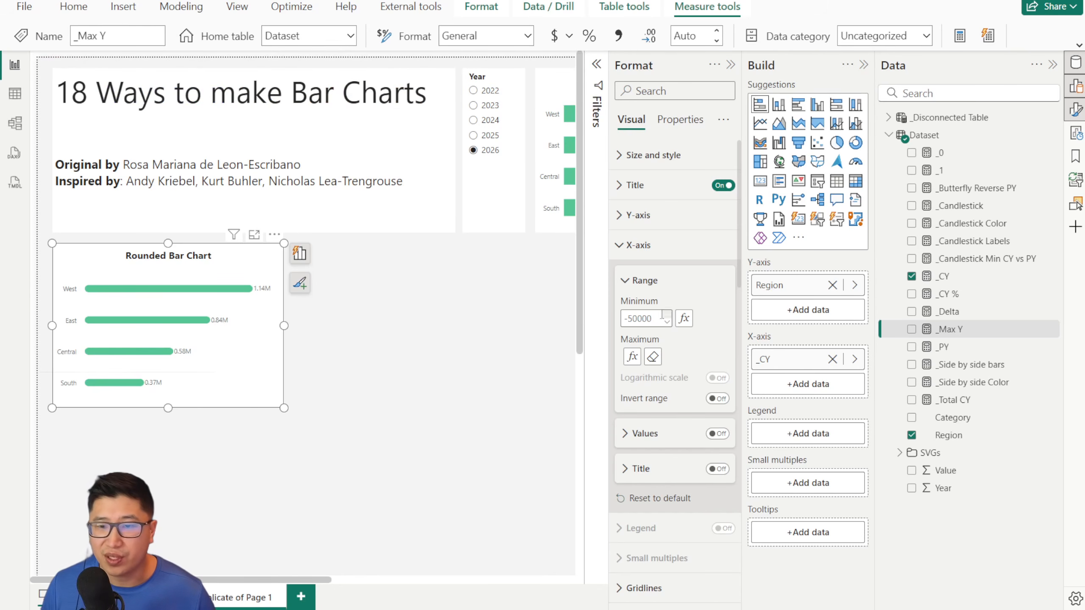
Step: Examine the finished charts on the original page, including the Stacked Bar Chart, and return to the duplicate page
left_click(394, 293)
scroll(369, 298, "down", 2)
scroll(369, 298, "down", 2)
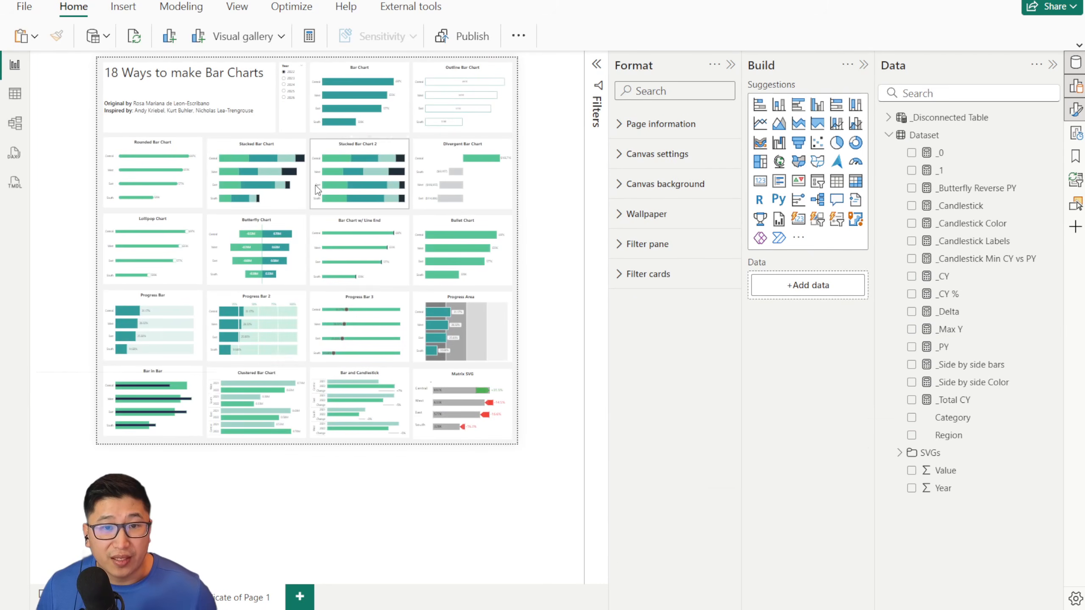
scroll(373, 185, "up", 3)
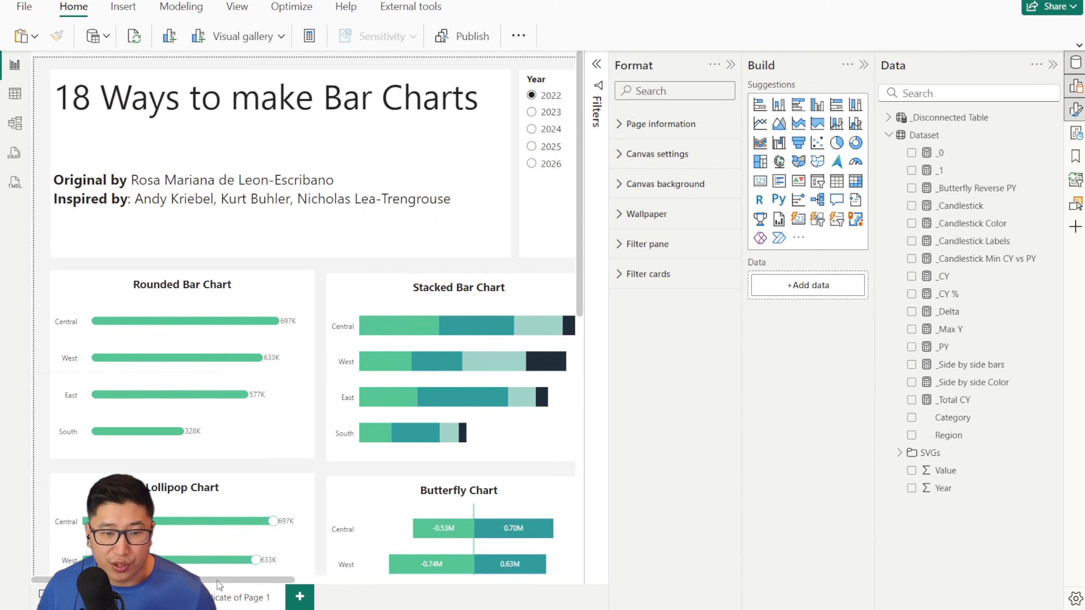
left_click_drag(217, 581, 310, 581)
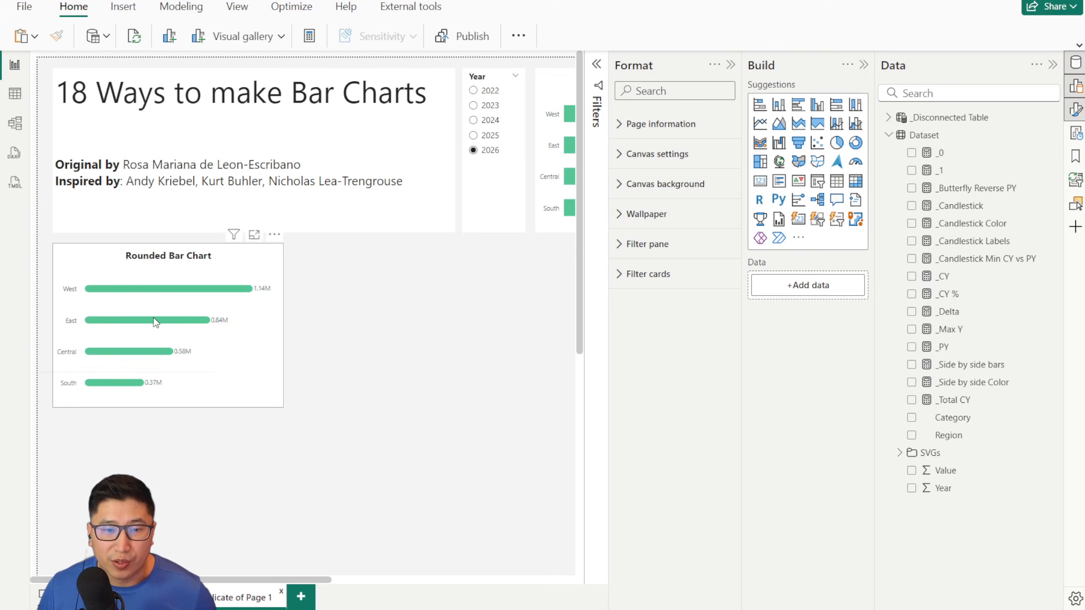
scroll(154, 322, "down", 3)
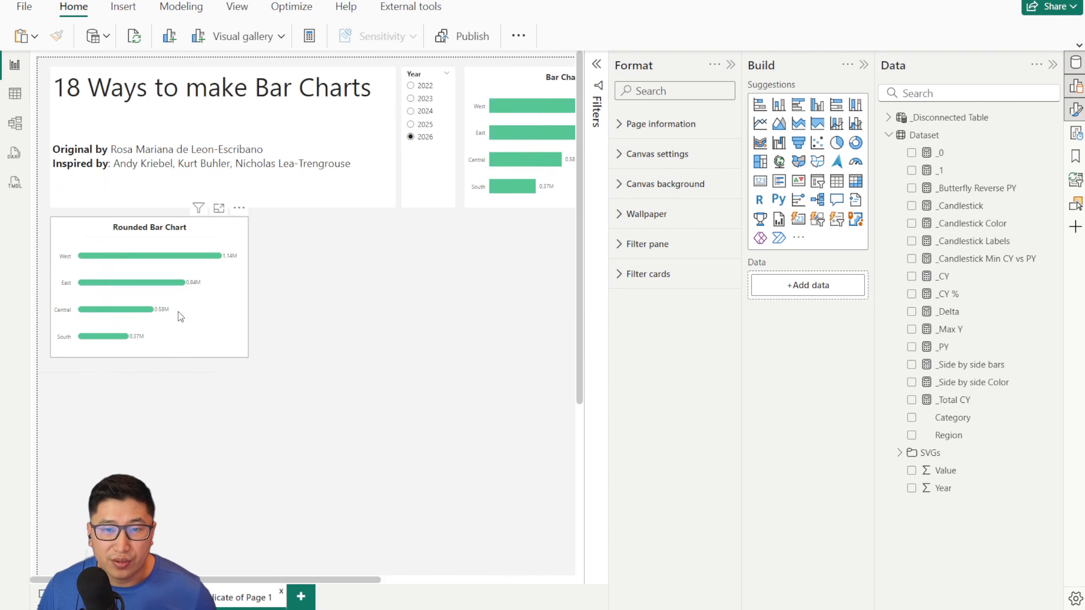
Step: Duplicate the basic Bar Chart and place the copy directly beside the Rounded Bar Chart
left_click(426, 74)
left_click(389, 225)
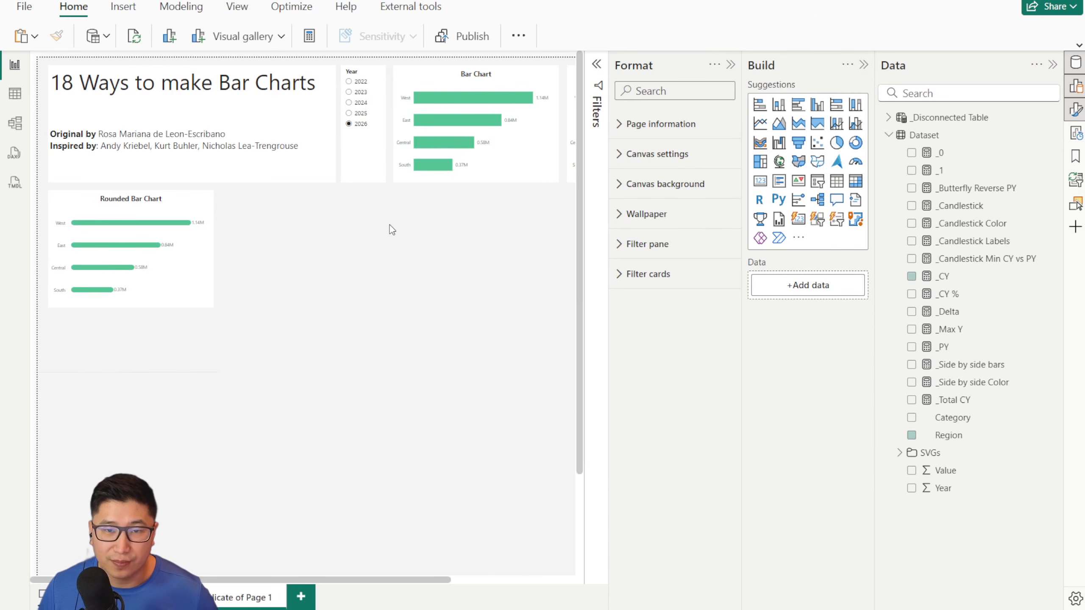
left_click(448, 72)
key("ctrl+c")
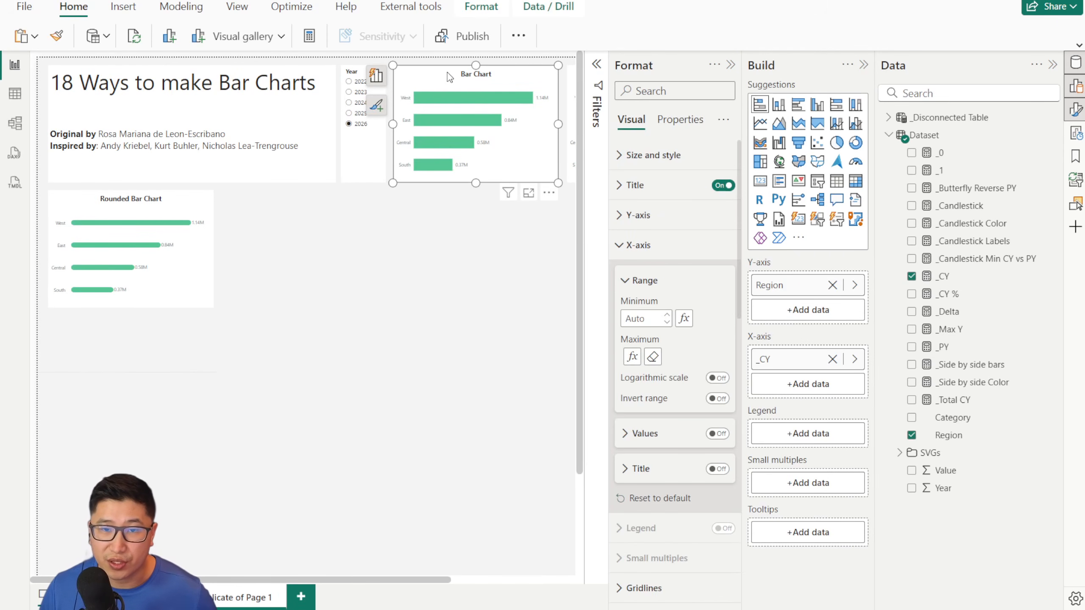
key("ctrl+v")
left_click_drag(446, 83, 289, 200)
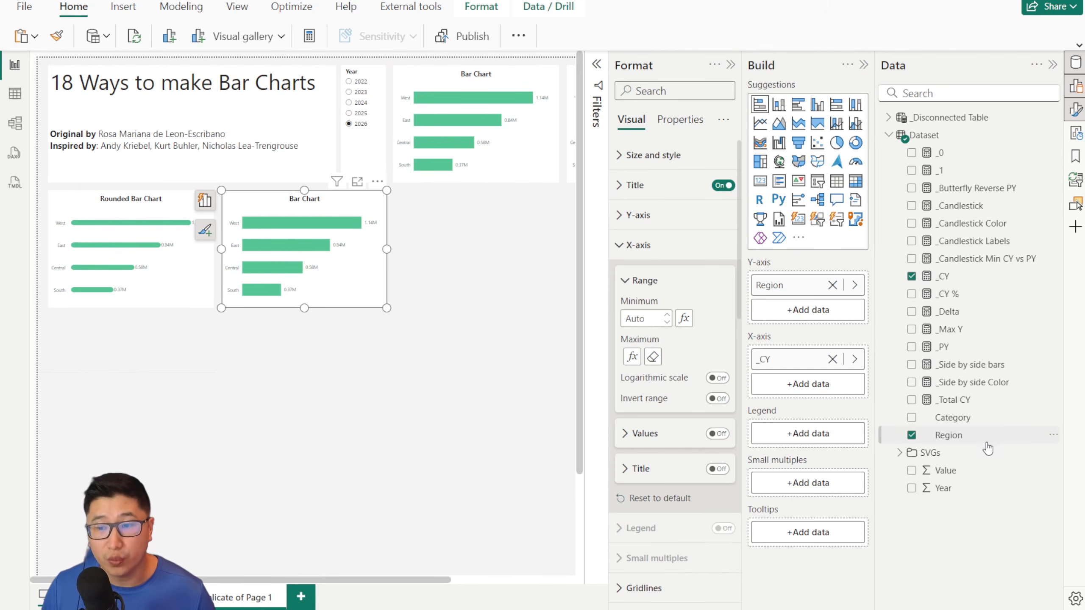
Step: Split the copied chart's bars by Category as the legend and reset its X-axis maximum to Auto
left_click_drag(974, 423, 812, 436)
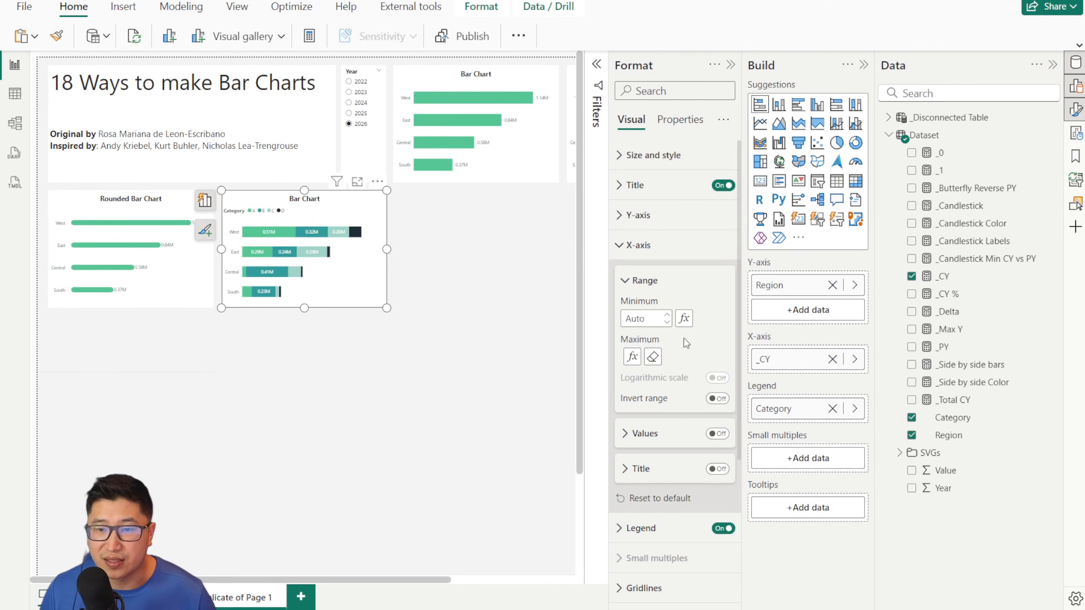
left_click(652, 356)
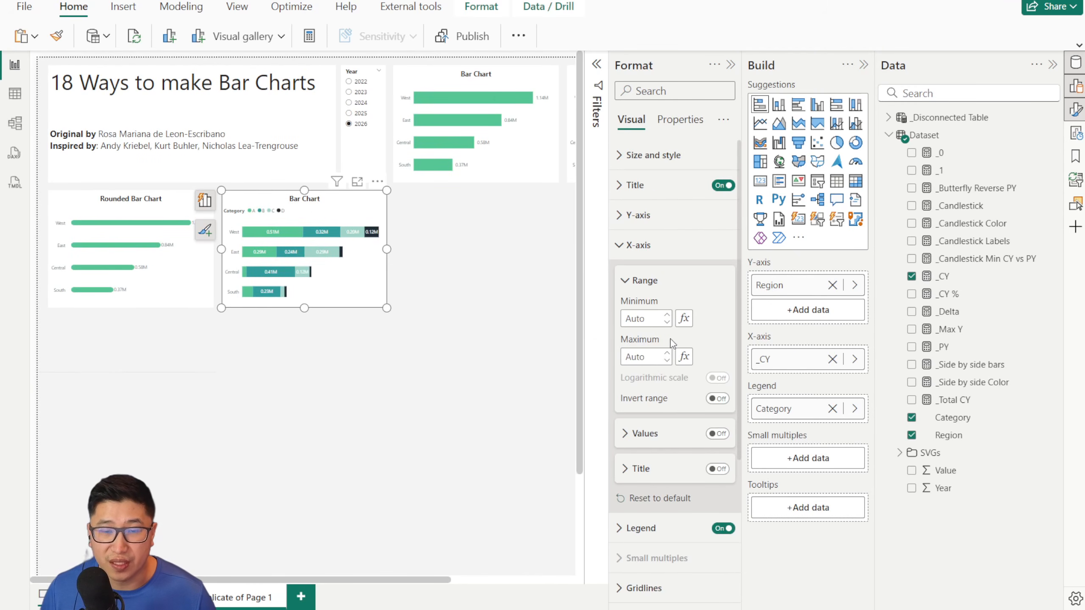
left_click(639, 245)
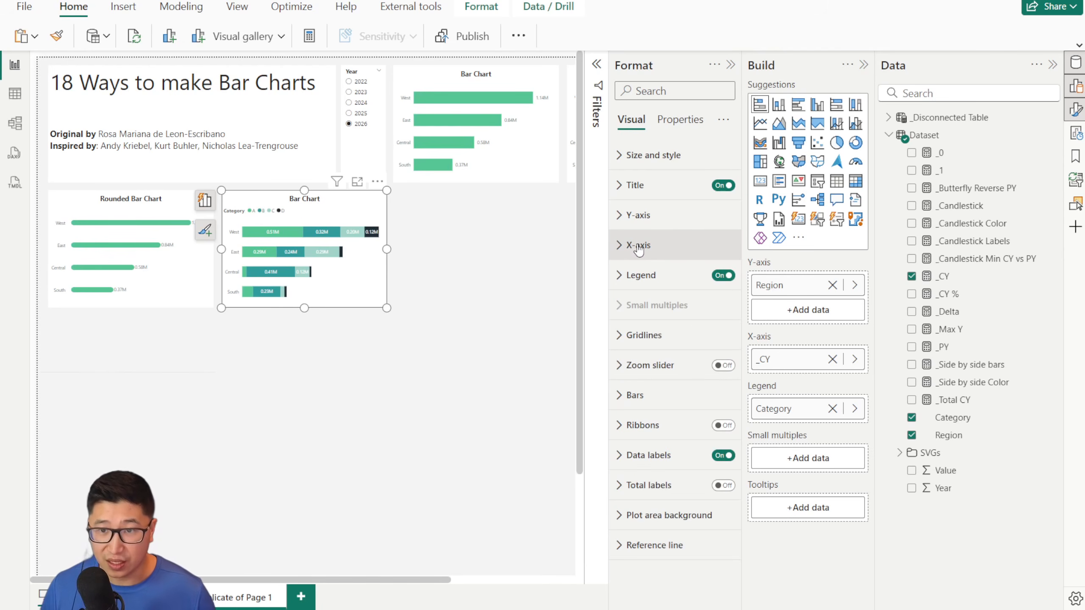
Step: Rename the _Max Y measure as _Max X in its formula
left_click(963, 333)
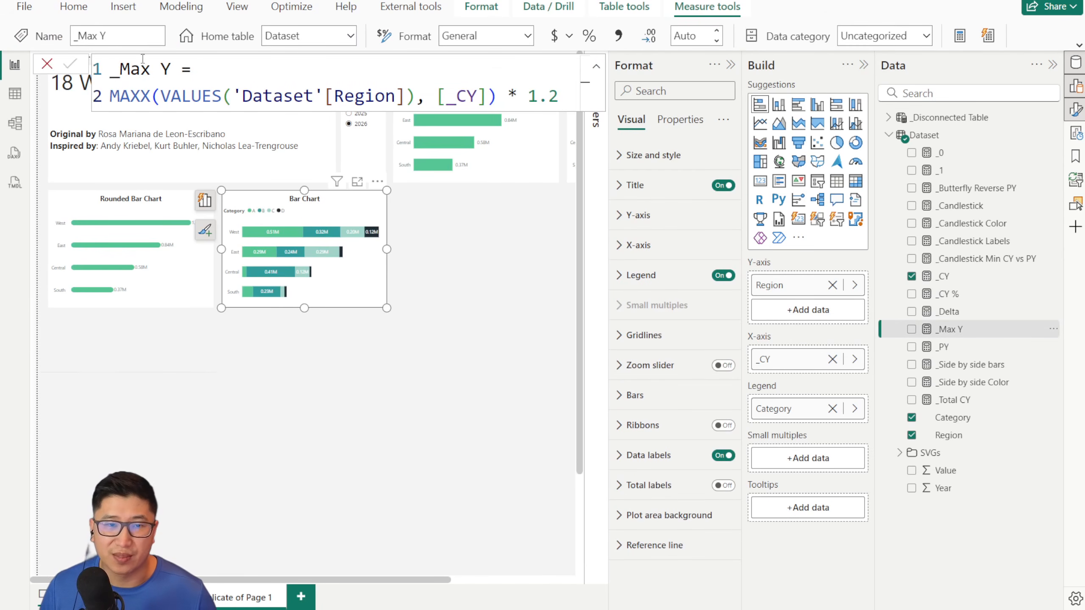
double_click(166, 69)
type("X")
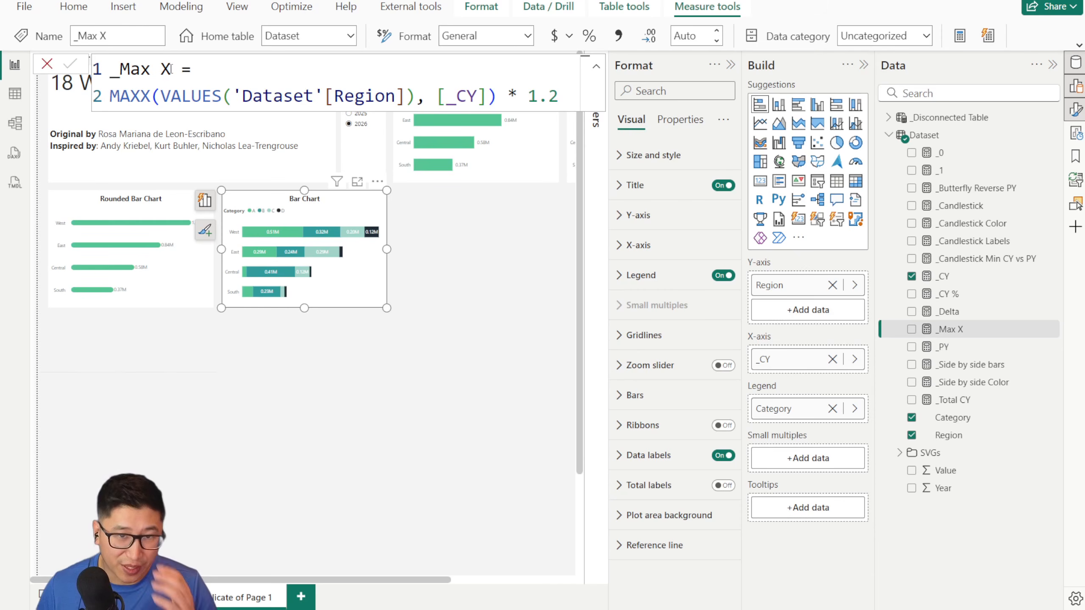
left_click(47, 64)
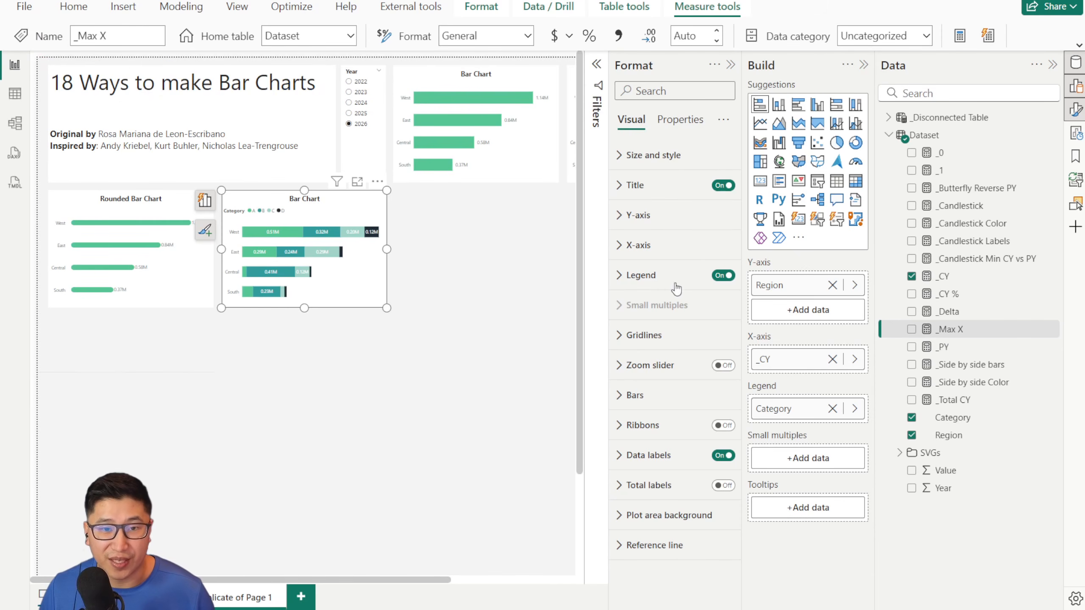
Step: Turn off the legend and the data labels of the chart split by Category
left_click(722, 276)
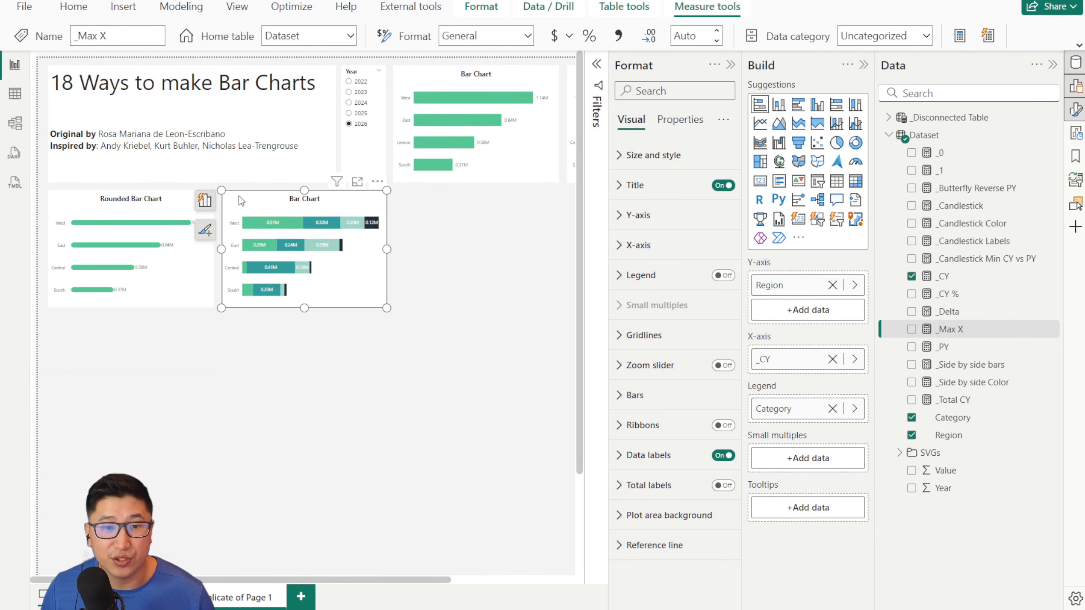
left_click(723, 456)
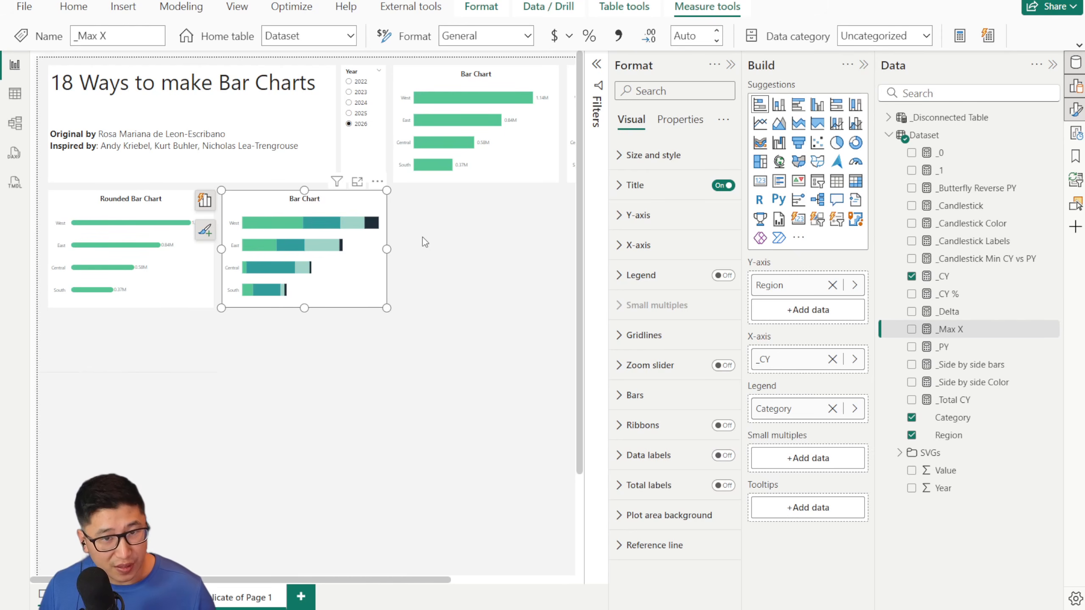
left_click(433, 244)
Step: Try showing the Category legend on the stacked chart and hide it again
scroll(404, 275, "up", 2, "ctrl")
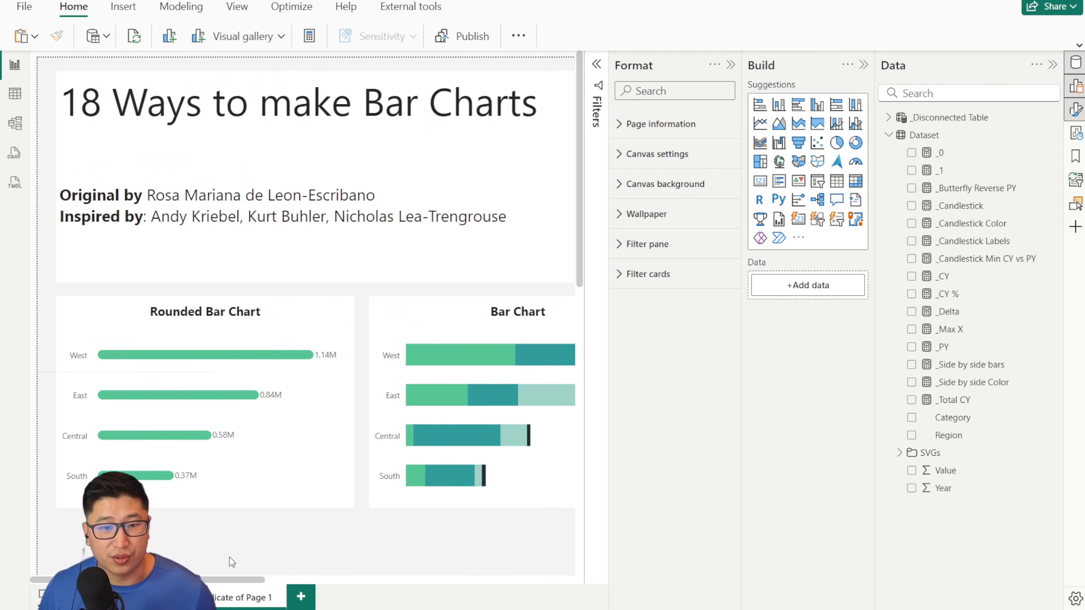
left_click_drag(222, 578, 317, 577)
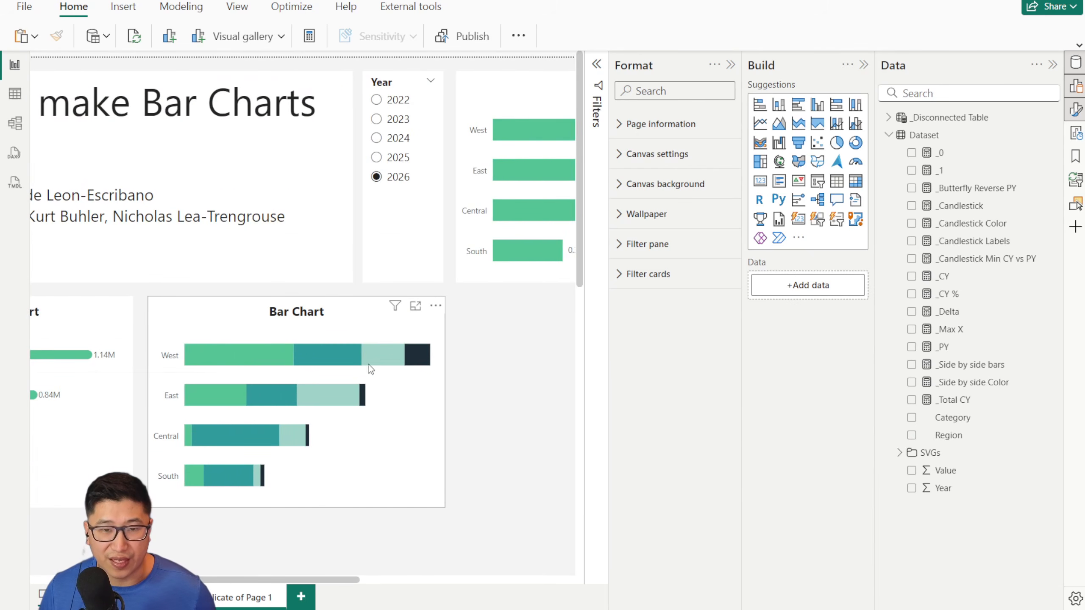
left_click(401, 358)
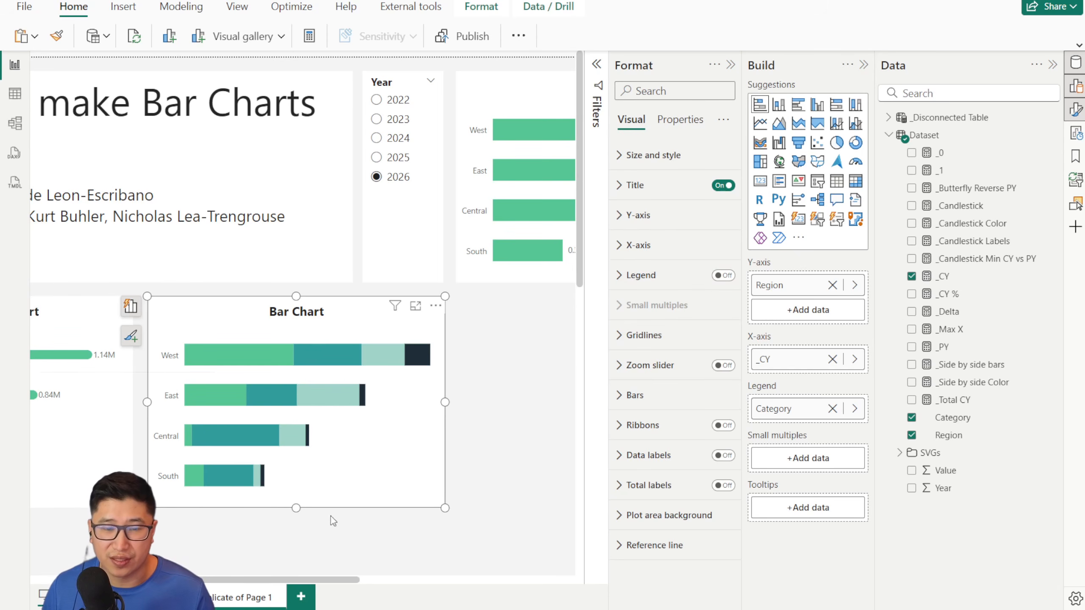
left_click(723, 275)
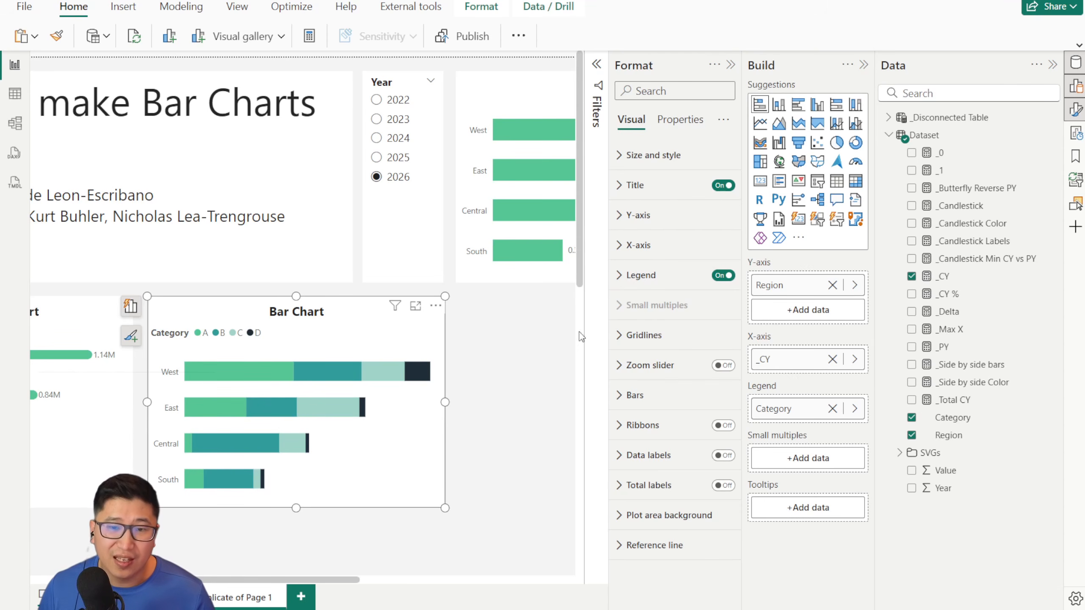
left_click(723, 275)
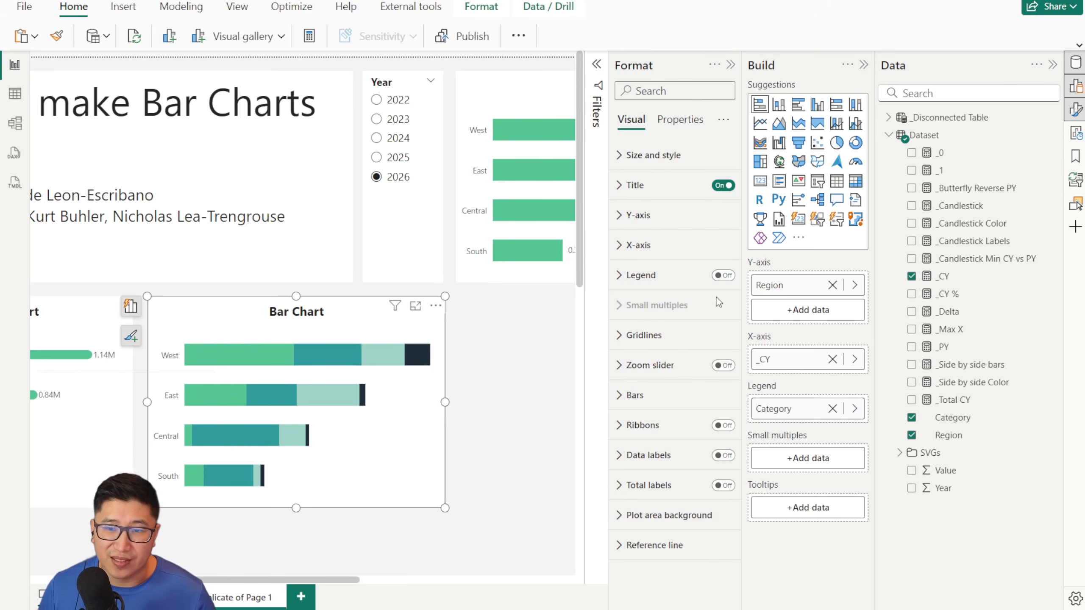
Step: Turn on the stacked chart's data labels with Category as their value field, and switch the label values off
left_click(723, 456)
left_click(662, 458)
scroll(671, 411, "down", 3)
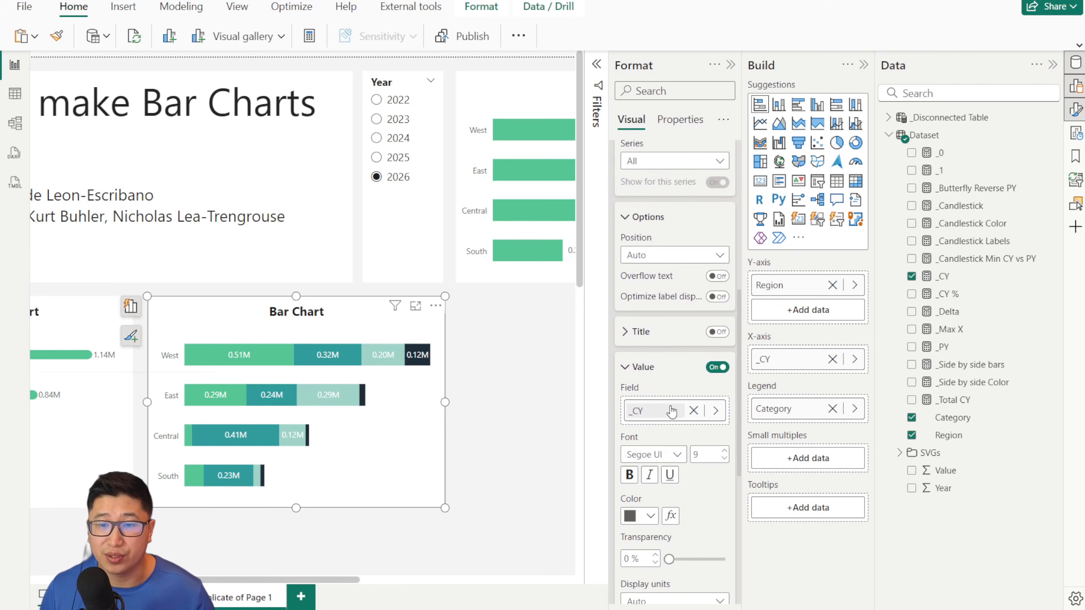
scroll(666, 397, "down", 2)
left_click_drag(956, 417, 640, 341)
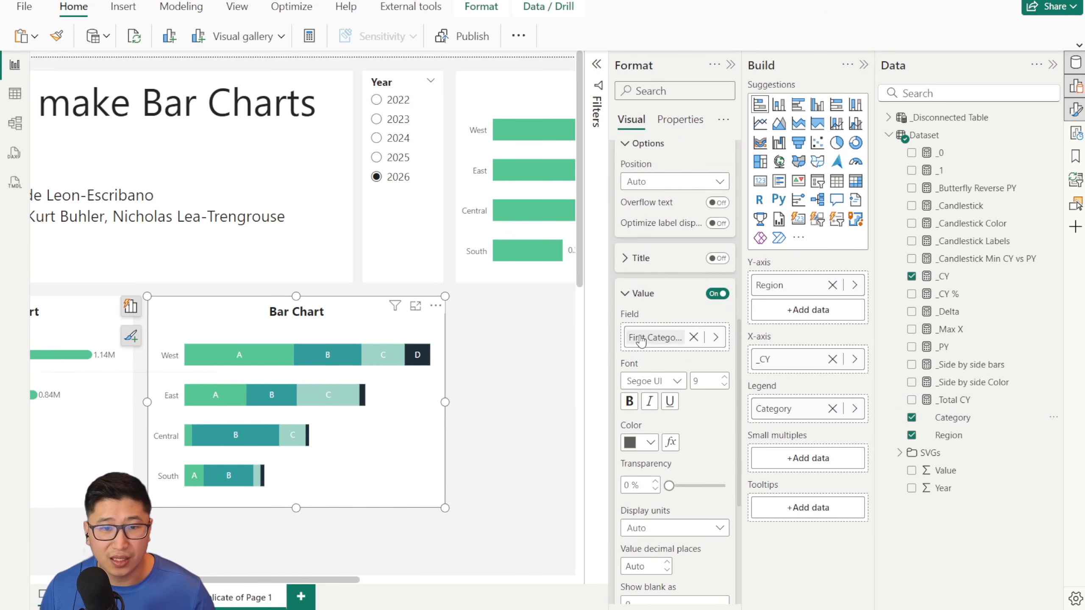
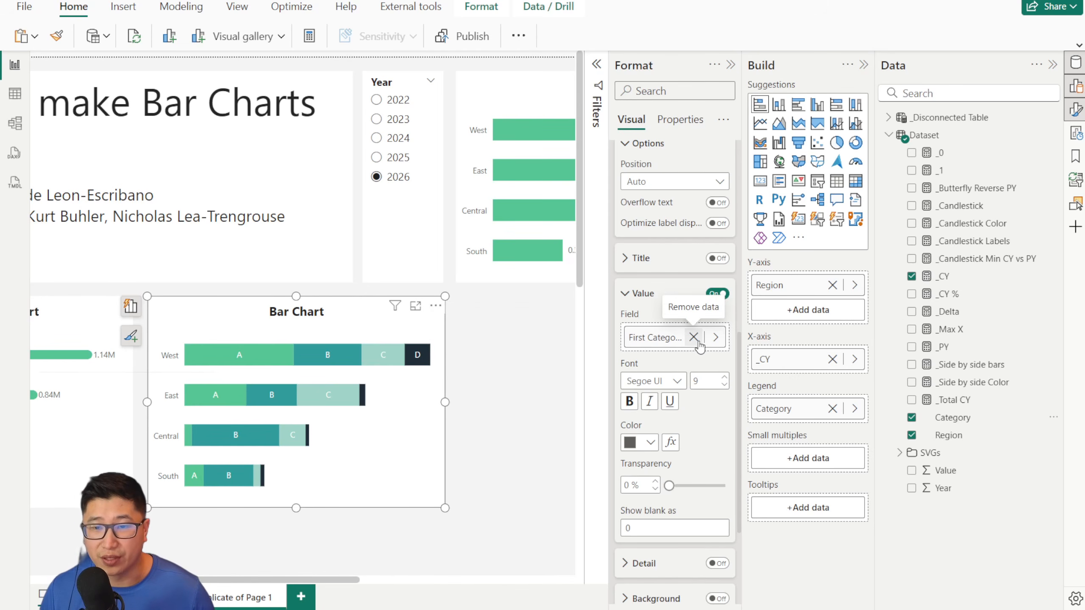
left_click(717, 294)
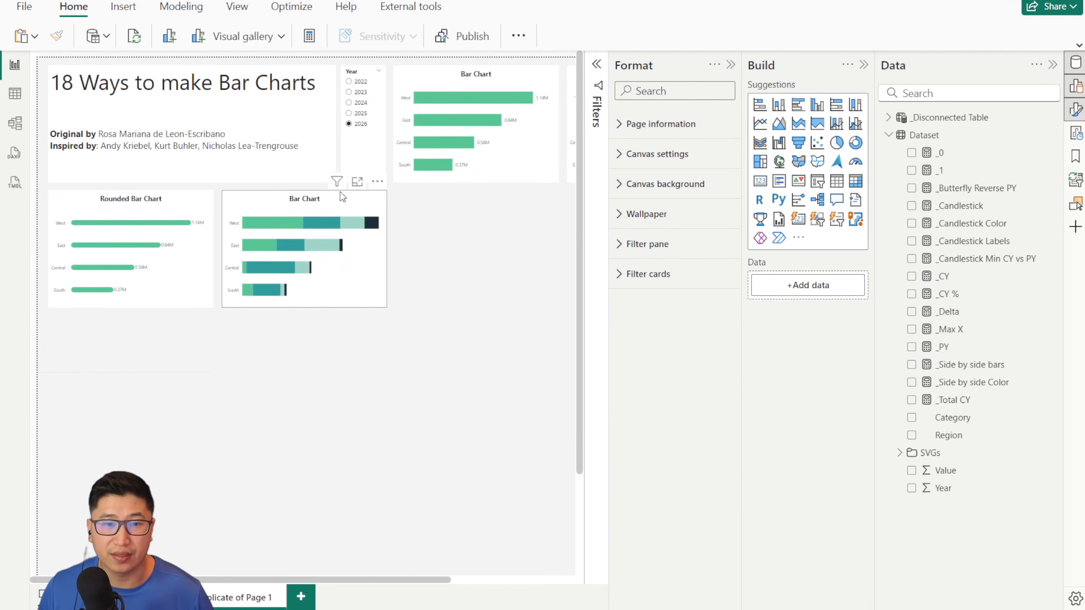
Step: Change the stacked chart's title to "Stacked Bar Chart"
left_click(342, 196)
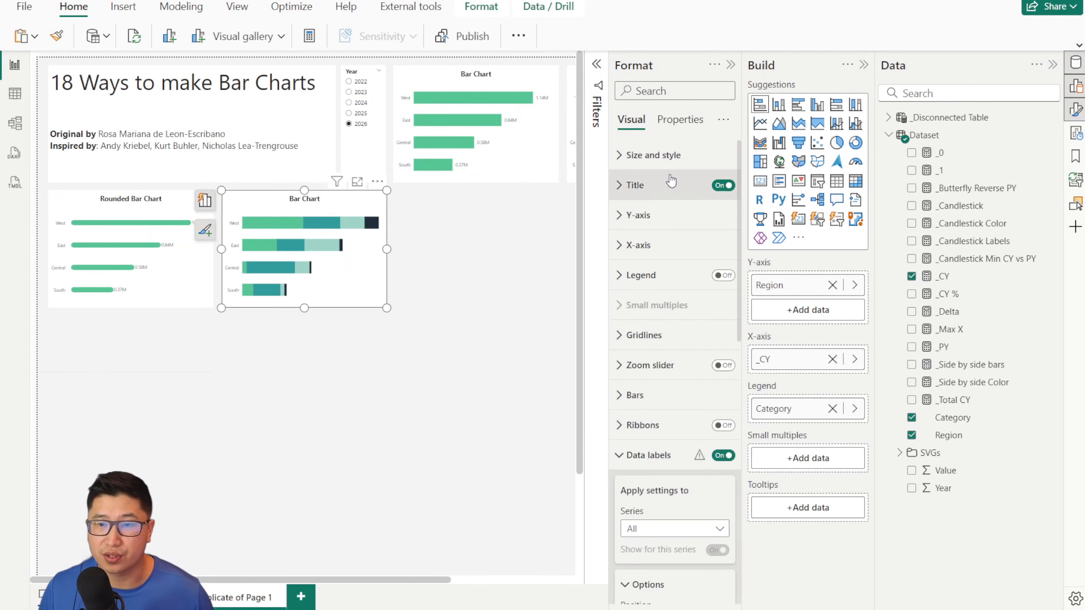
left_click(636, 185)
left_click(626, 258)
type("1.")
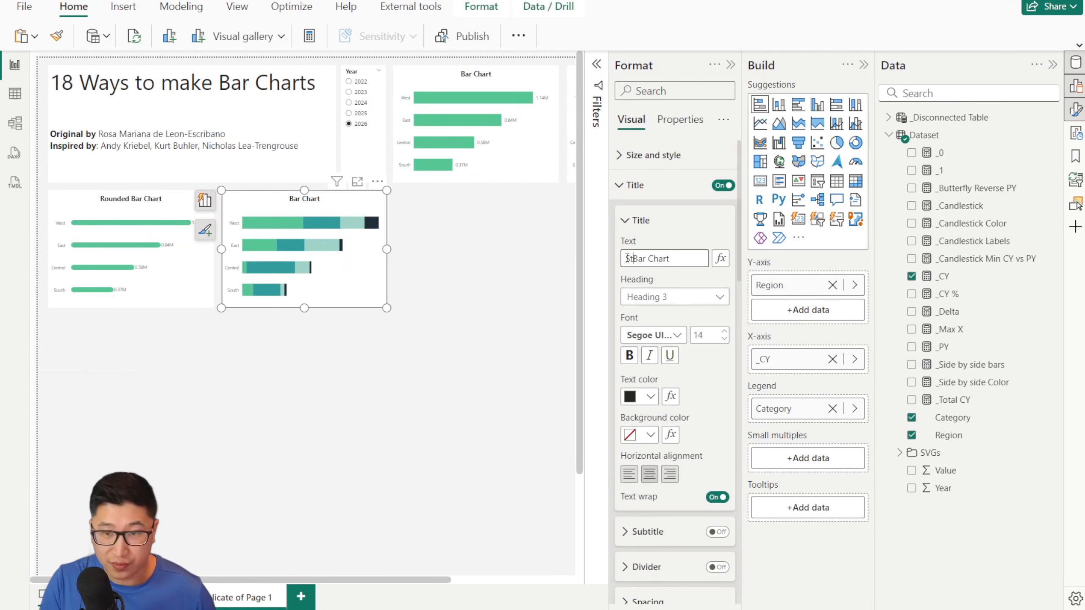
left_click(474, 327)
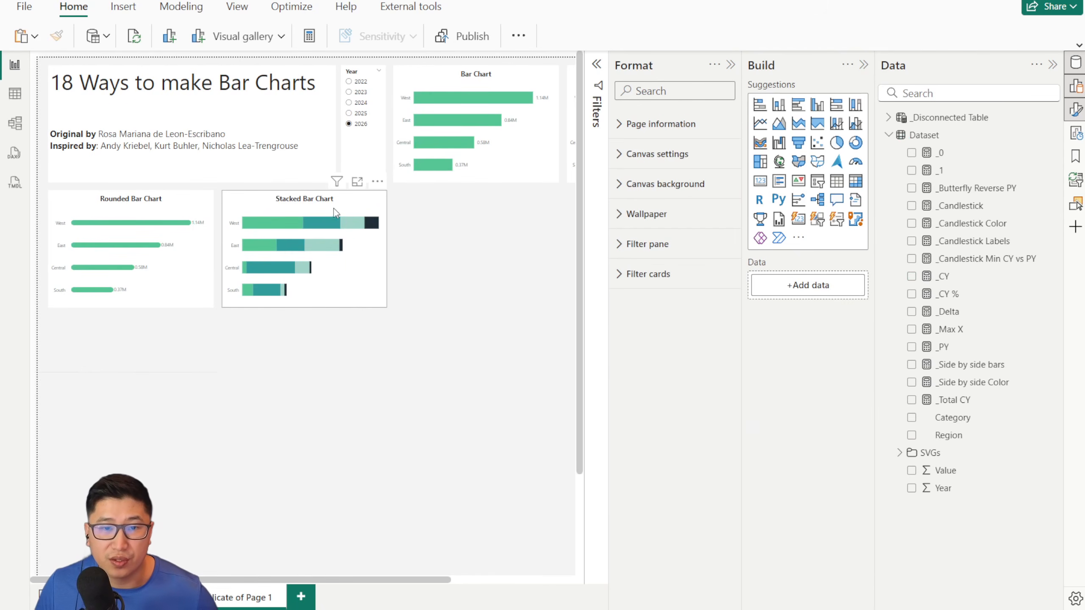
Step: Duplicate the Stacked Bar Chart, place the copy beside it, and convert the copy to a 100% stacked bar chart
left_click(331, 207)
left_click_drag(327, 204, 499, 204)
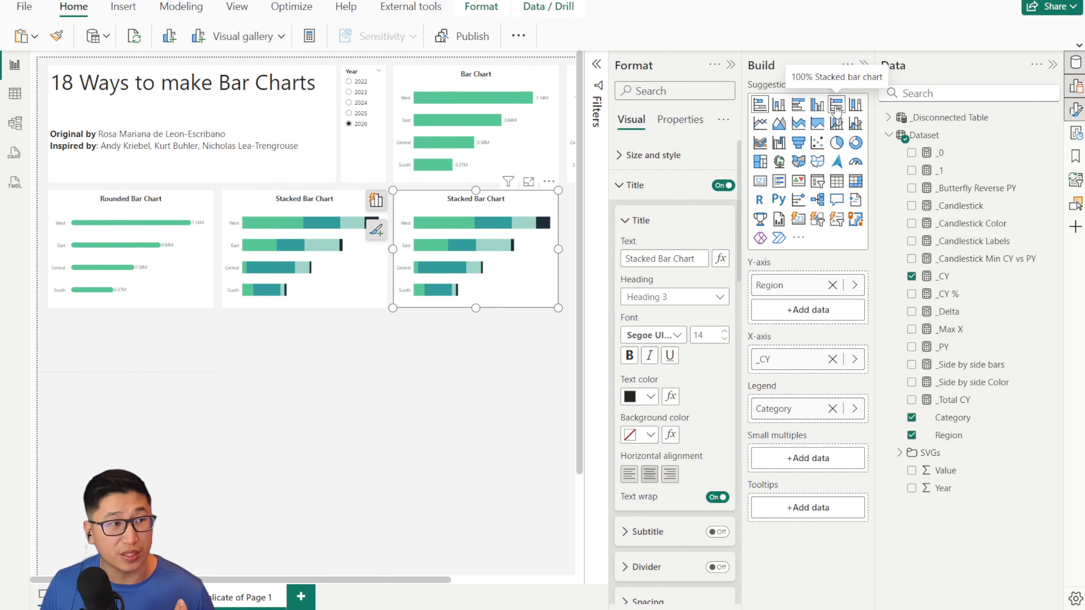
left_click(836, 111)
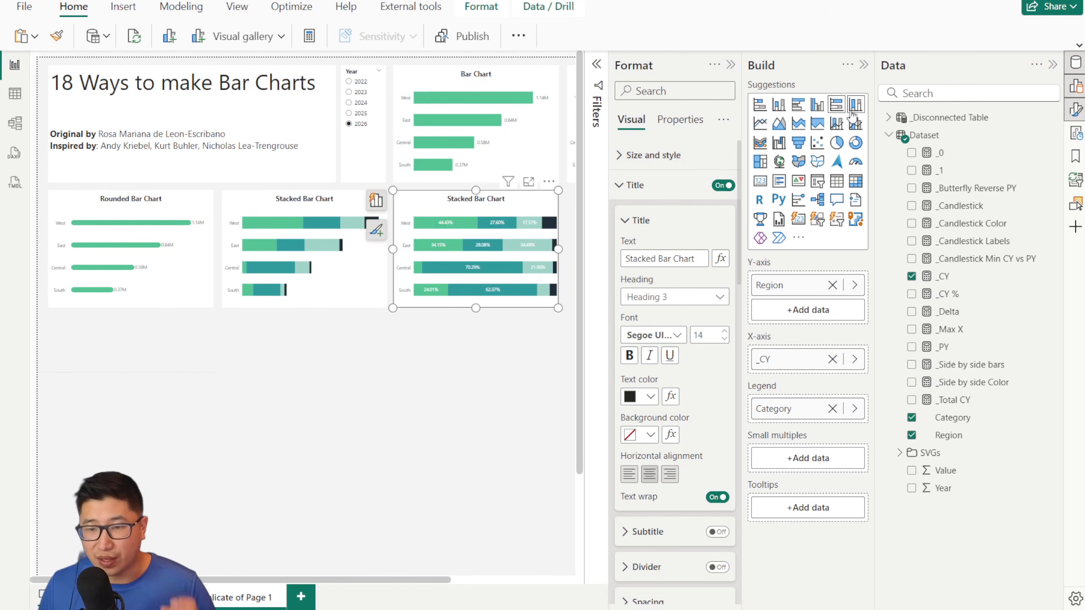
scroll(707, 410, "down", 5)
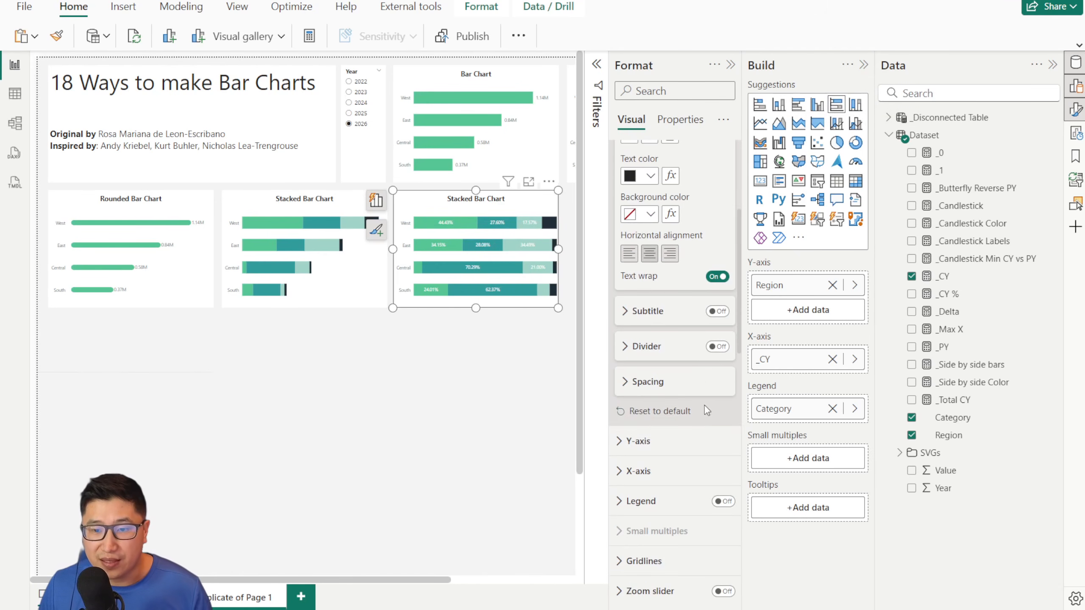
Step: Turn off the data labels on the 100% stacked bar chart
scroll(707, 411, "down", 7)
left_click(723, 387)
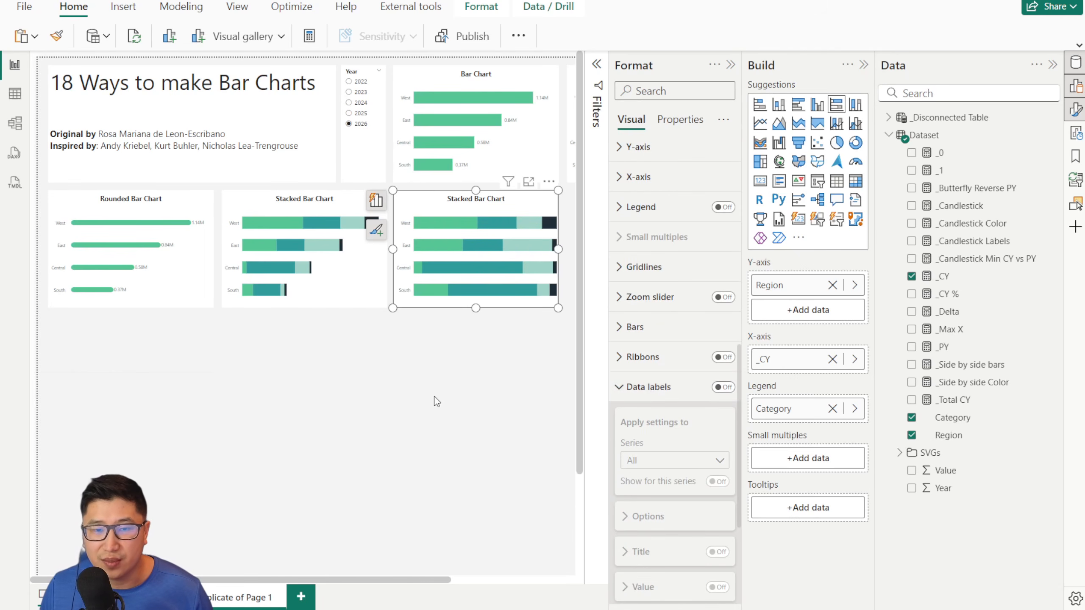
left_click(413, 402)
Step: Change the title of the 100% stacked bar chart to "Stacked Bar Chart 2"
left_click_drag(400, 580, 439, 570)
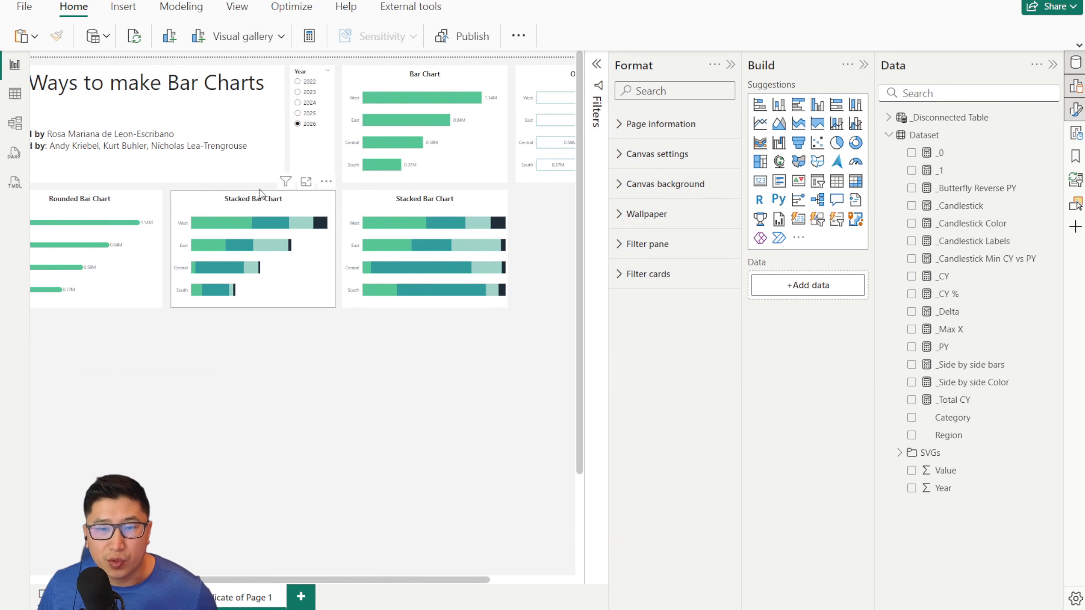
scroll(469, 234, "up", 5)
scroll(473, 252, "up", 2)
scroll(450, 319, "down", 3)
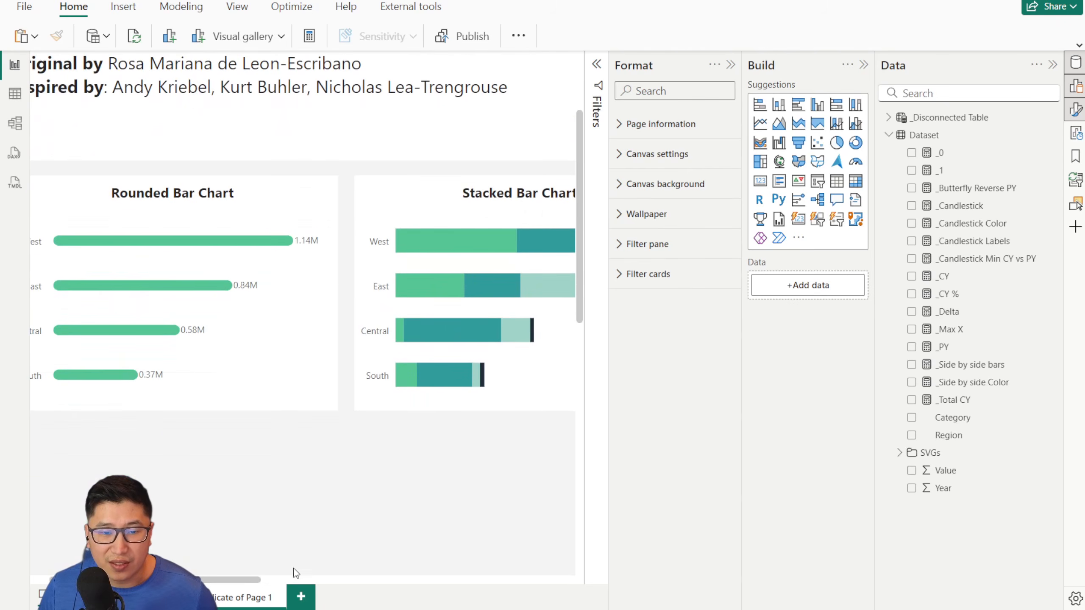
left_click_drag(235, 583, 445, 581)
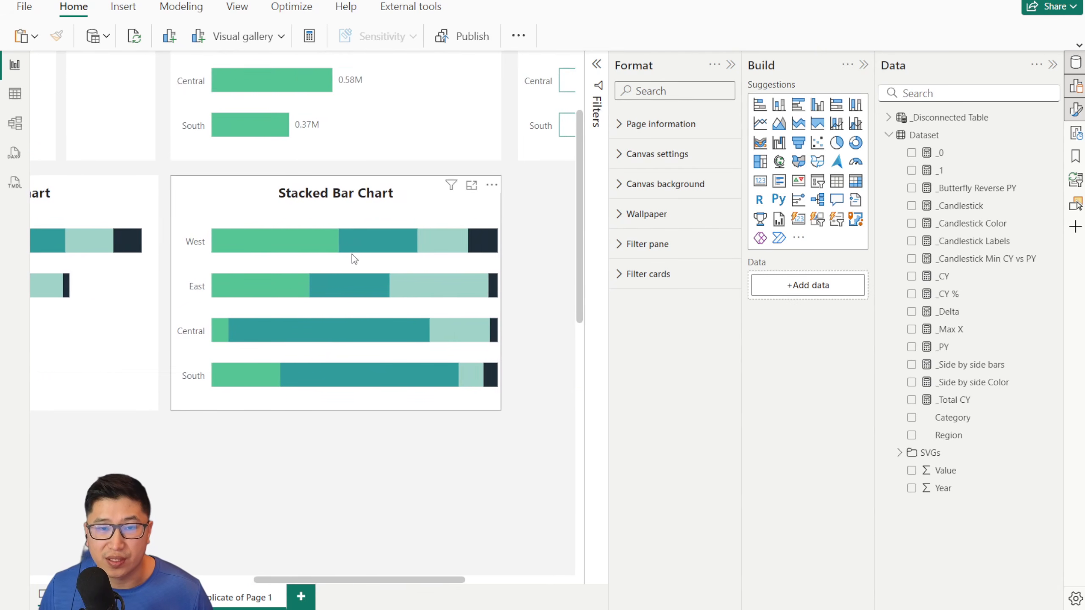
left_click(364, 202)
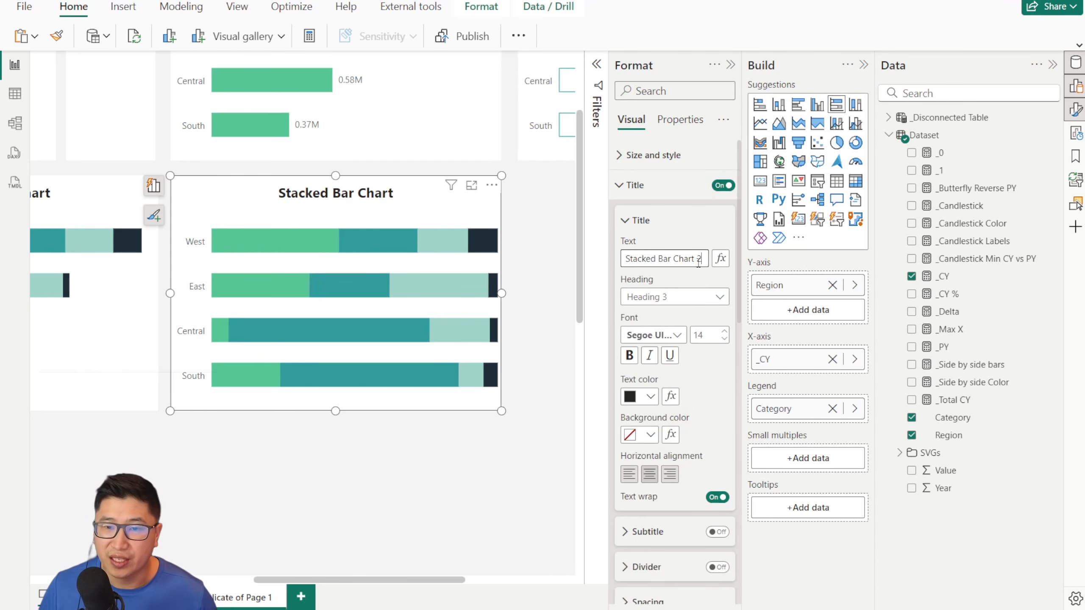
Step: Try showing the data labels on Stacked Bar Chart 2 and turn them off again
scroll(677, 371, "down", 7)
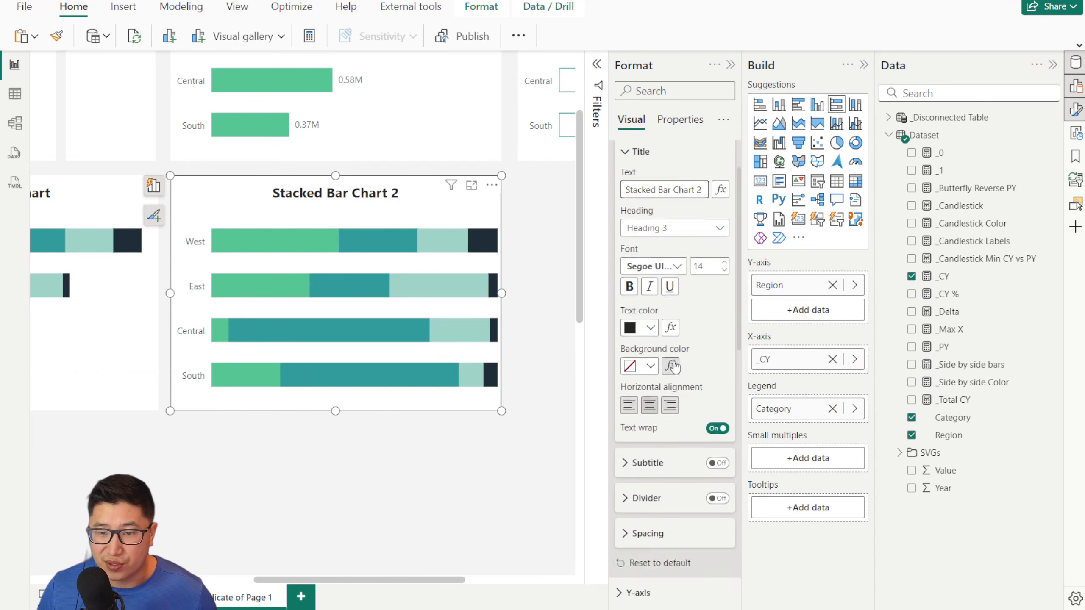
left_click(723, 388)
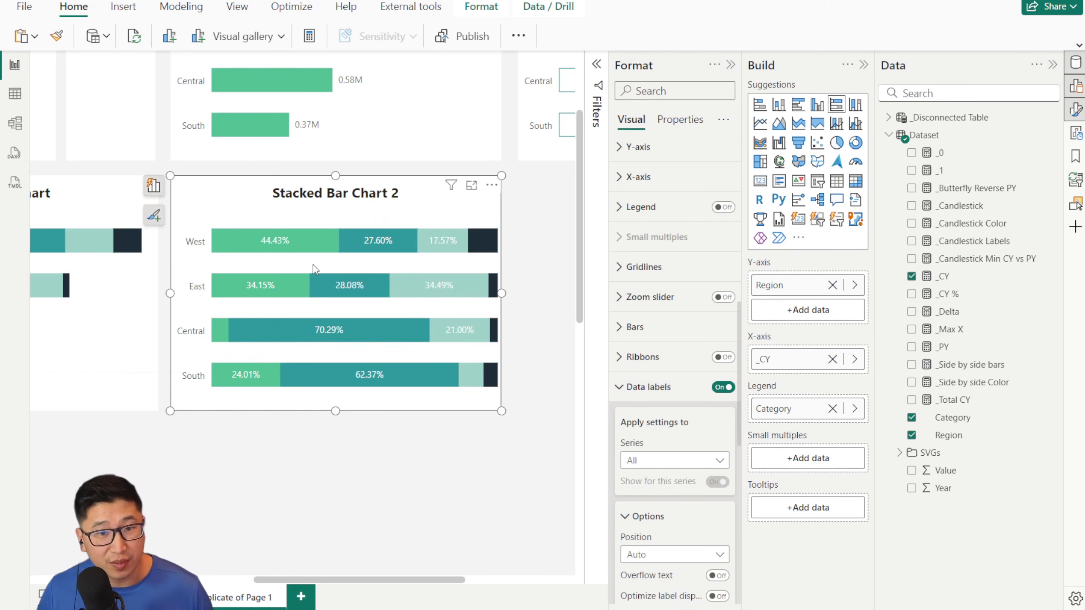
scroll(659, 305, "down", 6)
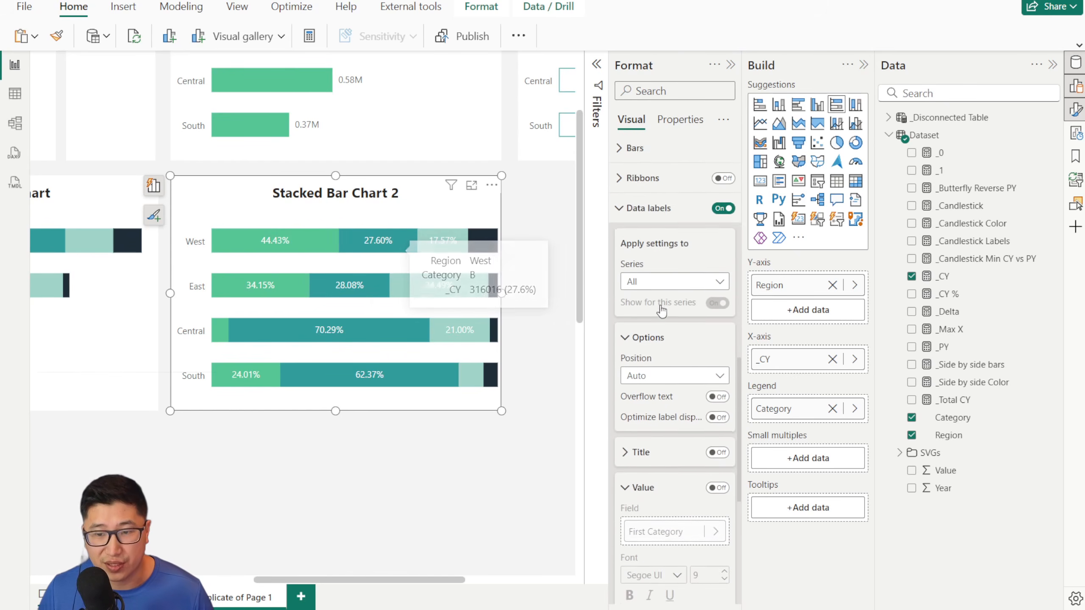
scroll(662, 304, "down", 2)
scroll(723, 259, "up", 6)
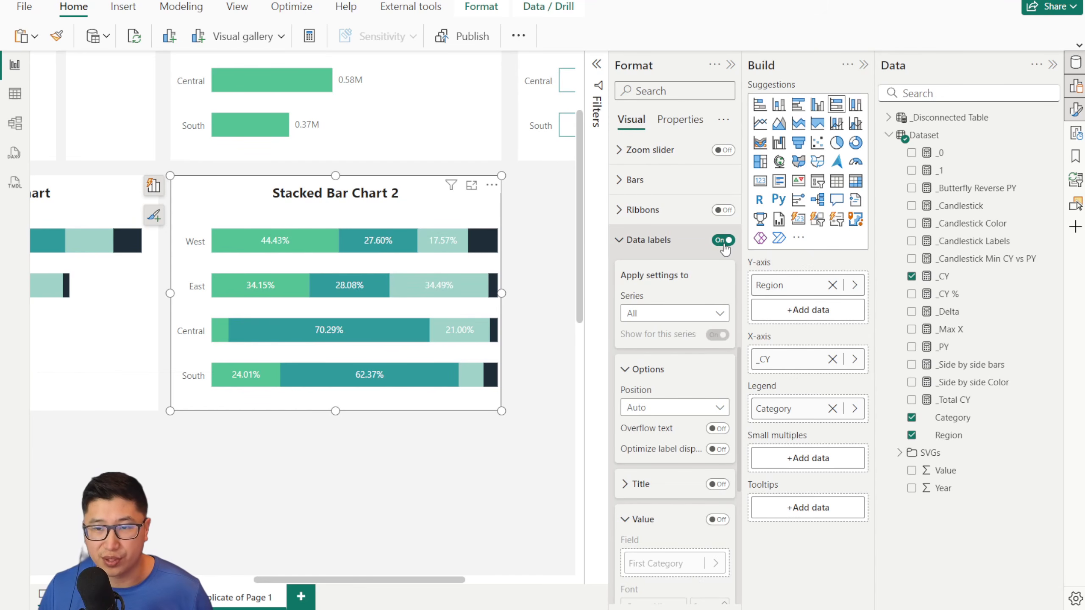
left_click(723, 240)
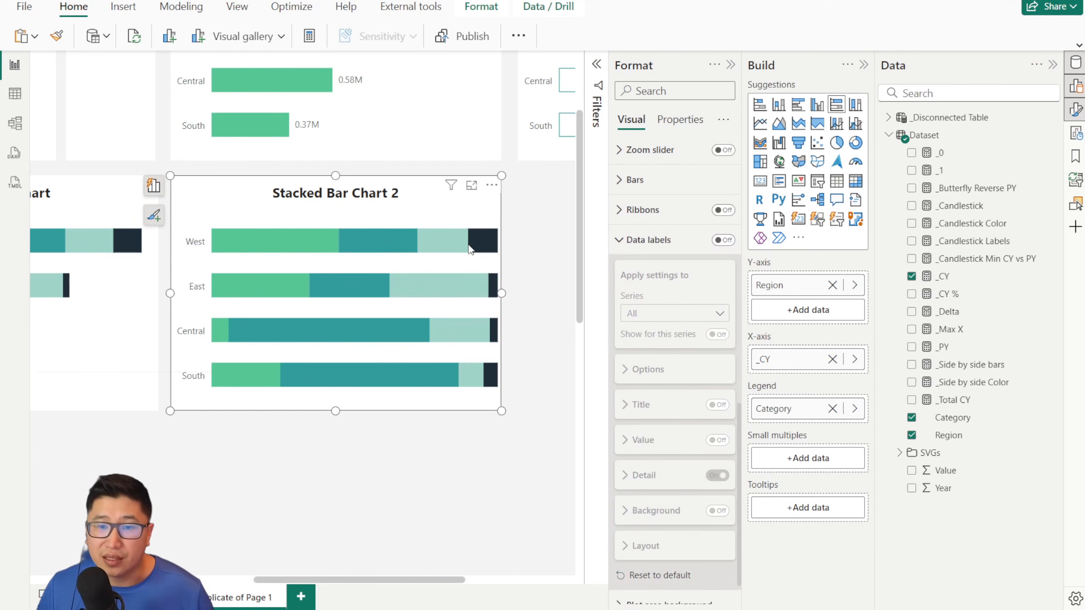
left_click(540, 281)
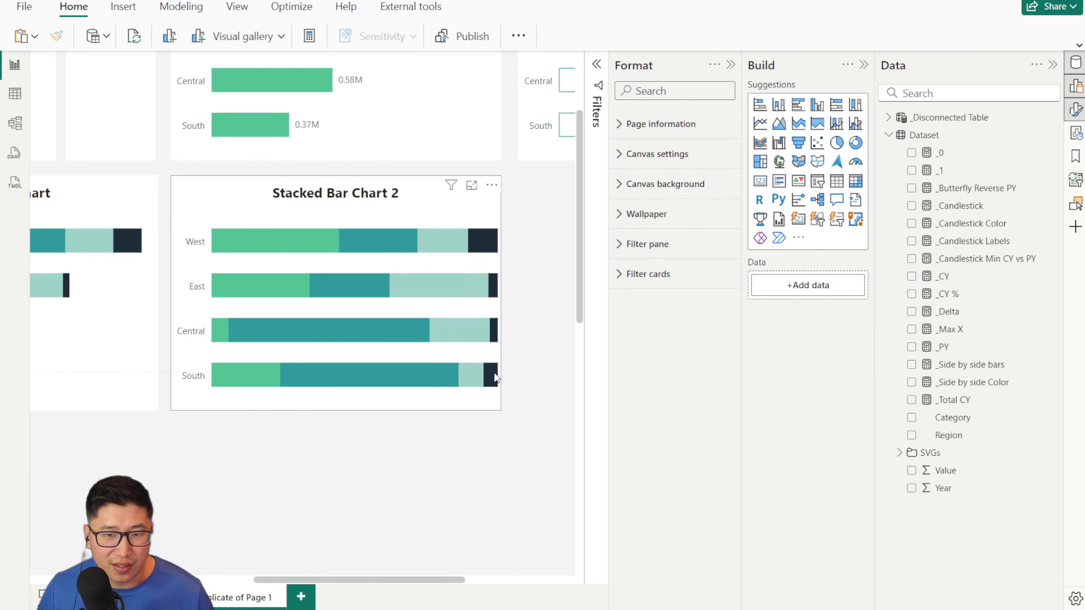
Step: Set the right padding of Stacked Bar Chart 2 to 20 px
left_click(420, 206)
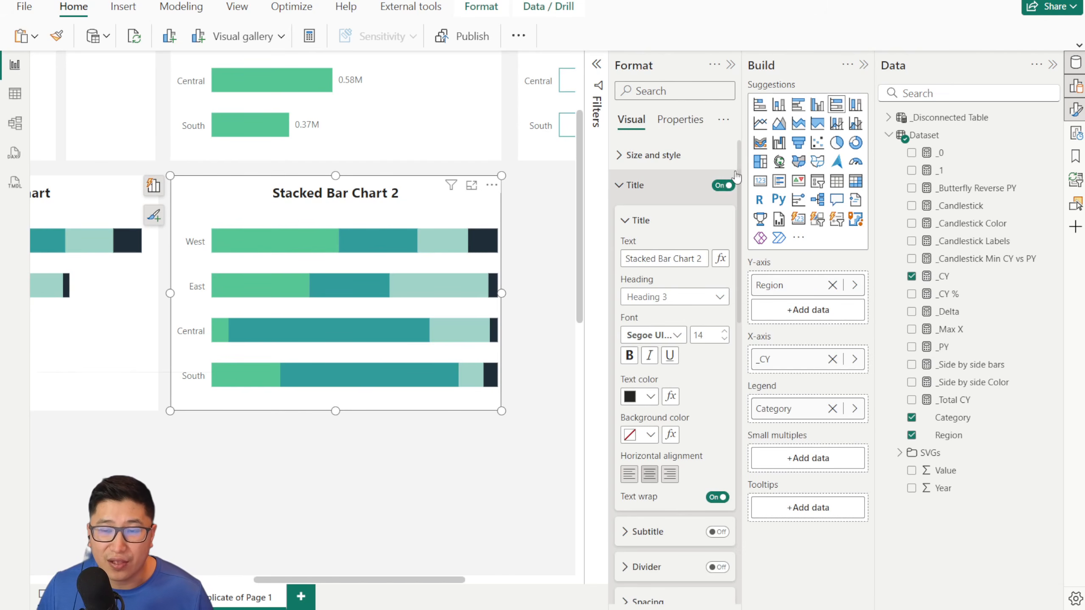
left_click(648, 158)
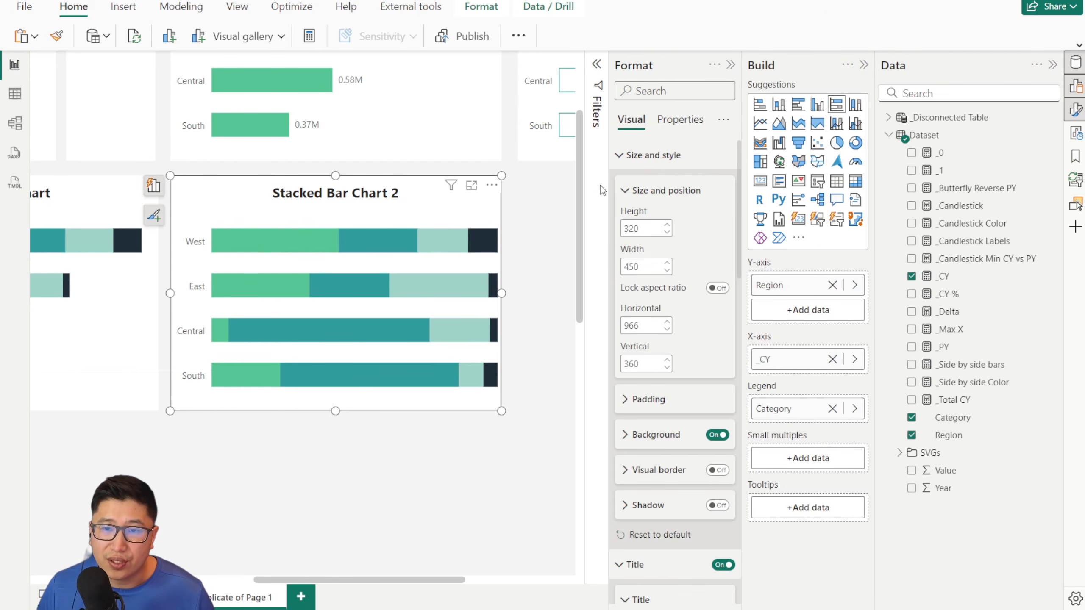
left_click(643, 406)
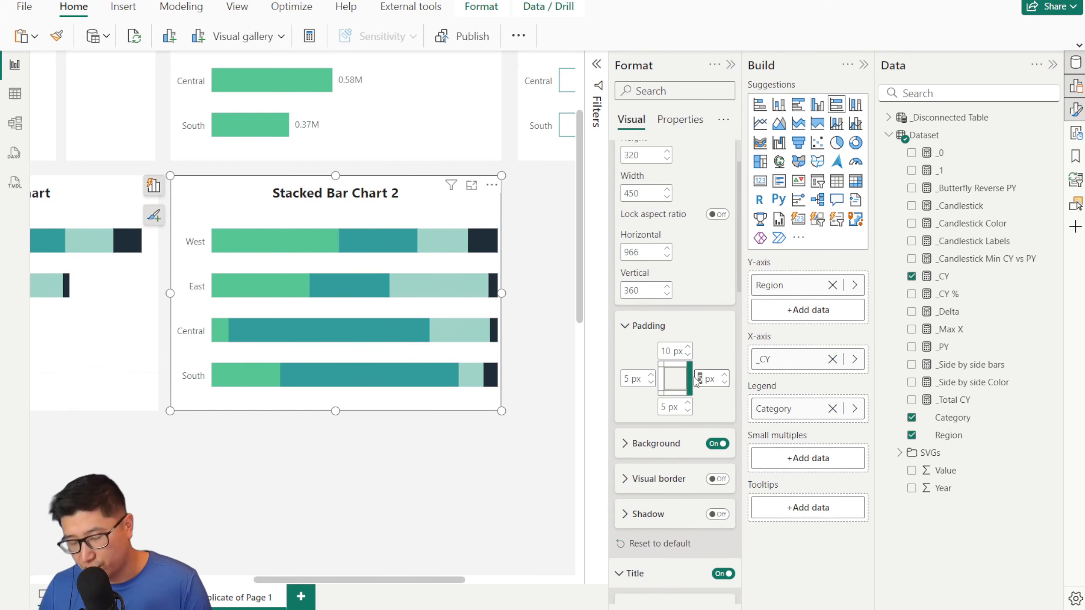
key("Return")
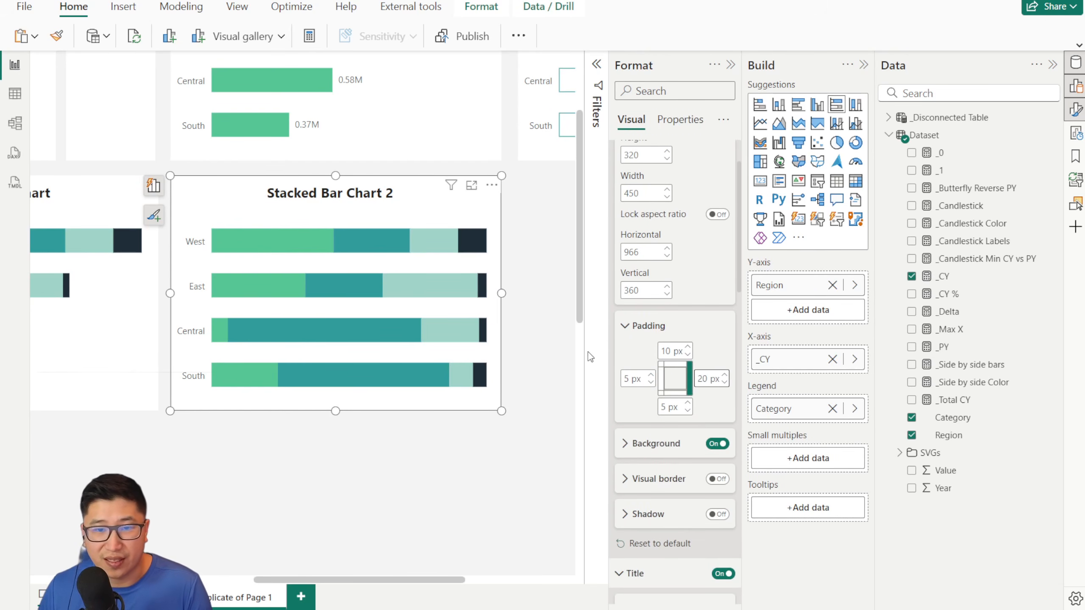
left_click(520, 343)
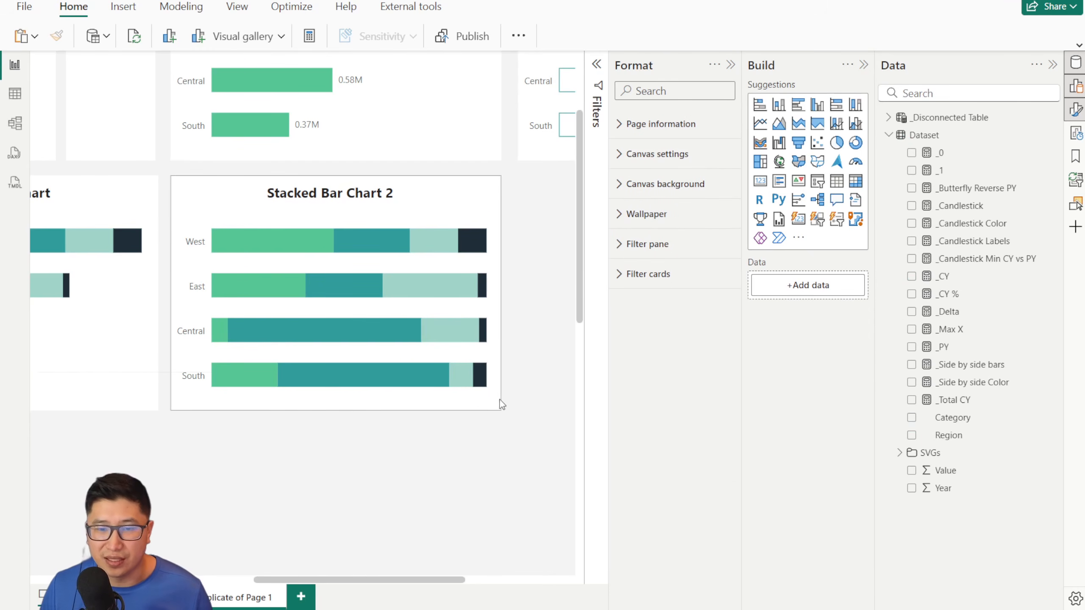
Step: Duplicate the Bar Chart, place the copy beside Stacked Bar Chart 2 below the Outline Bar Chart, and remove _CY from its X-axis
scroll(270, 447, "down", 3)
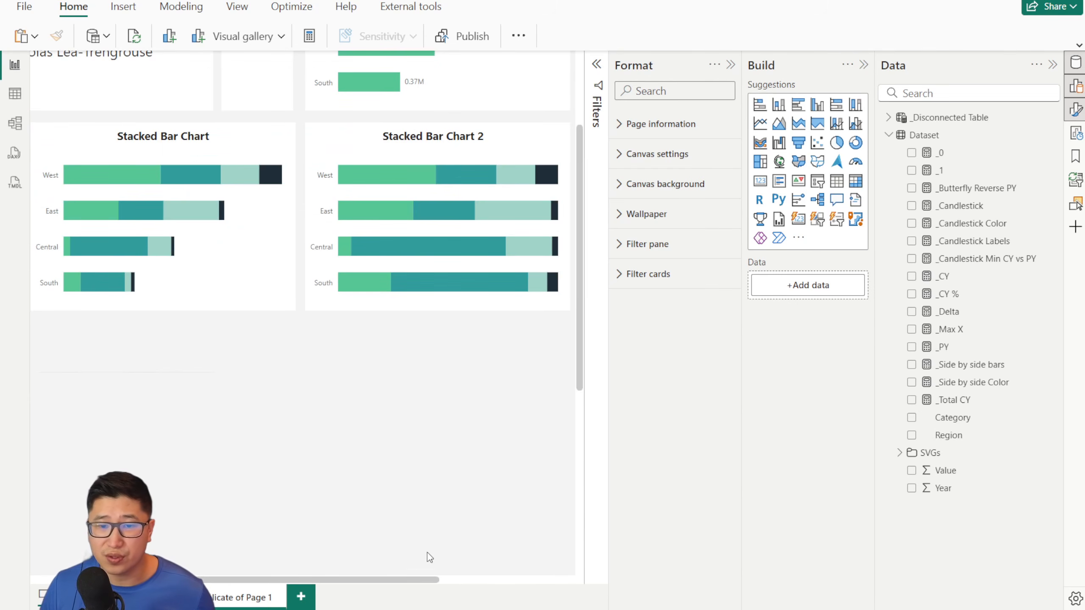
scroll(259, 379, "down", 4)
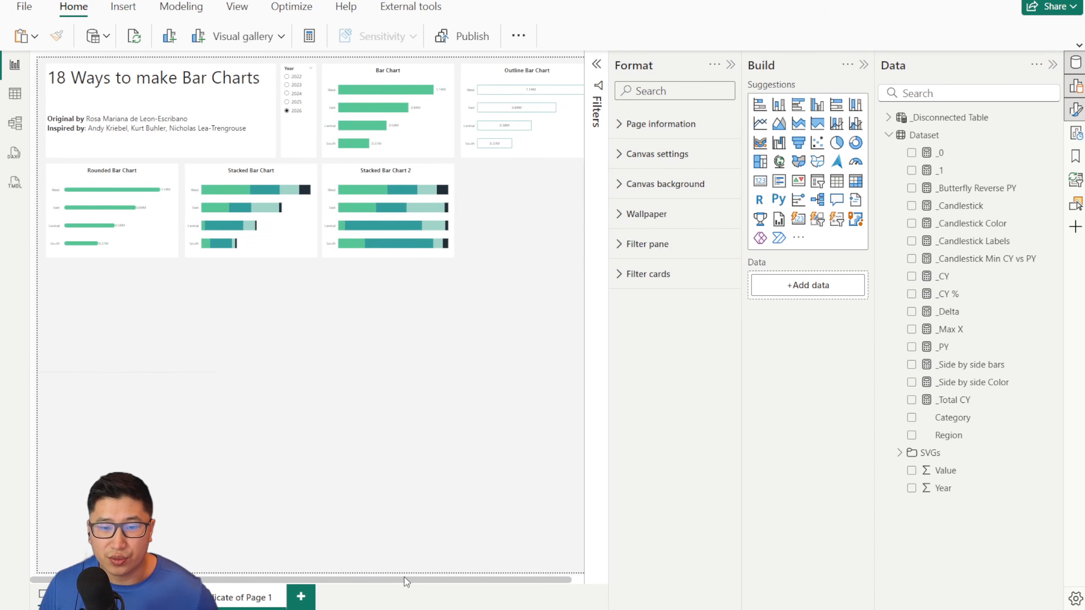
left_click(384, 73)
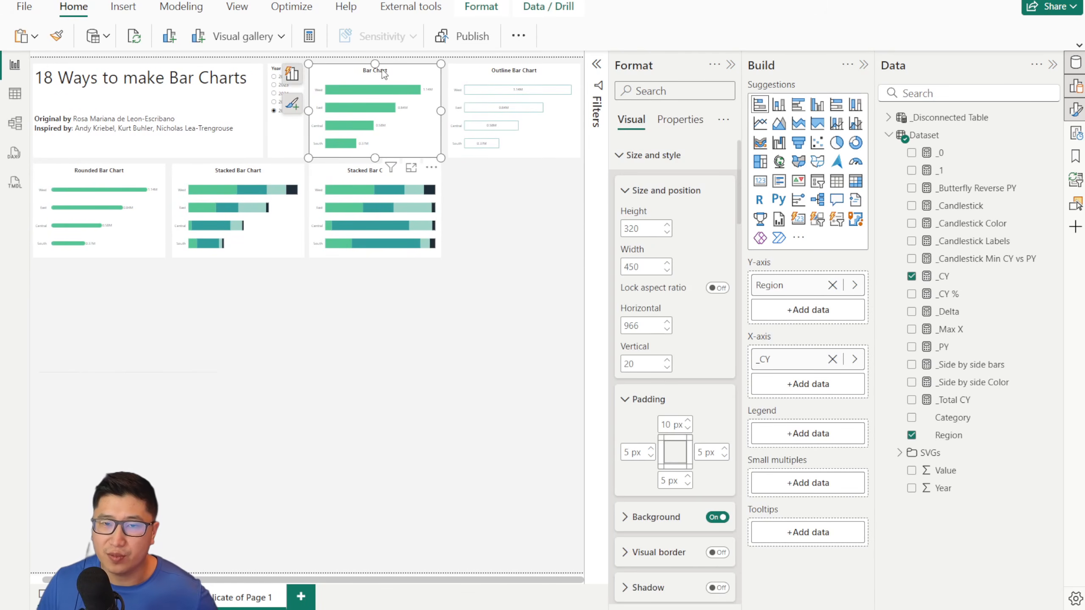
left_click_drag(404, 73, 540, 175)
scroll(493, 319, "up", 5)
left_click_drag(233, 578, 571, 573)
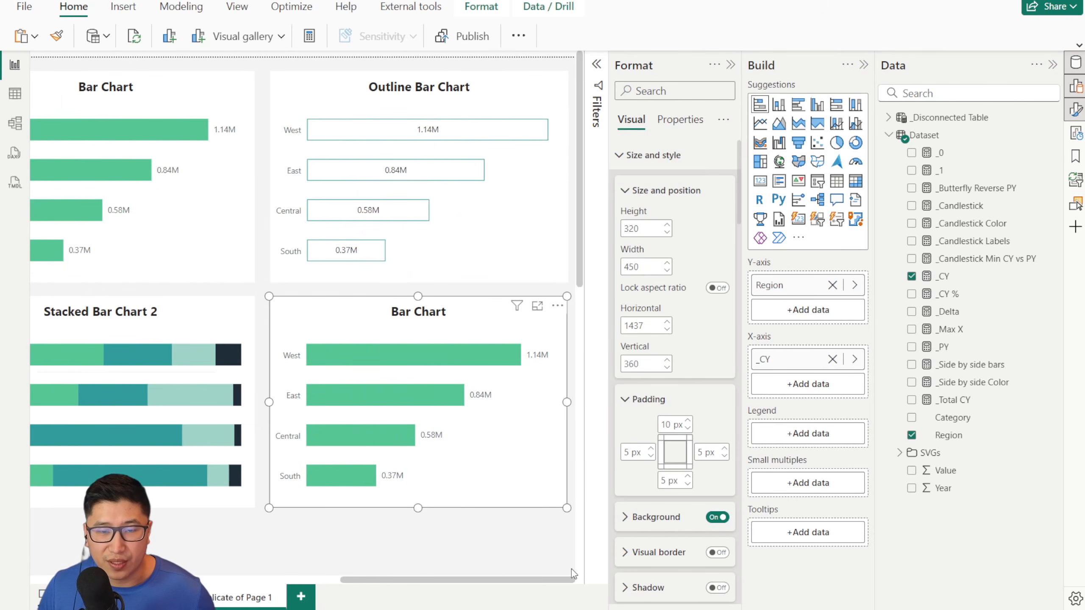
left_click(832, 359)
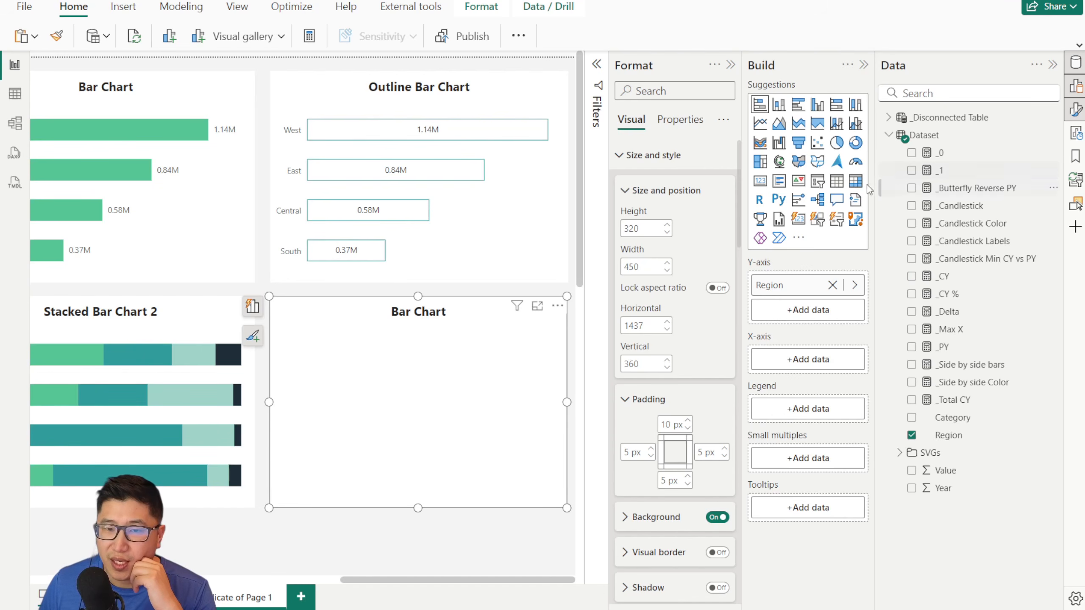
Step: Examine the formulas of the _Delta and _PY measures and the yearly values in the Dataset table
left_click(982, 312)
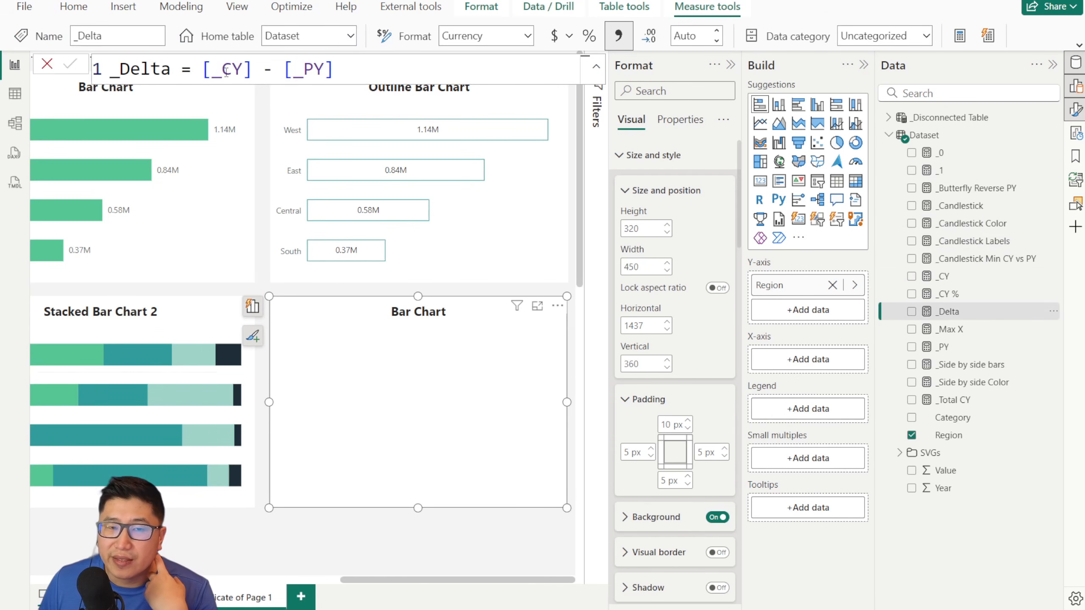
left_click_drag(221, 69, 325, 69)
left_click(983, 347)
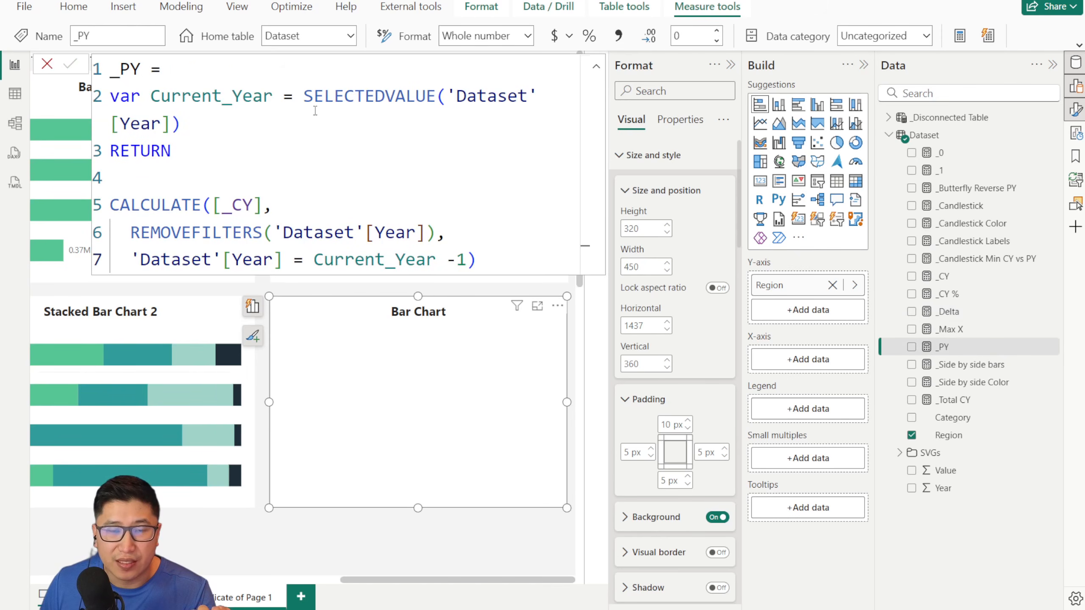
left_click(16, 102)
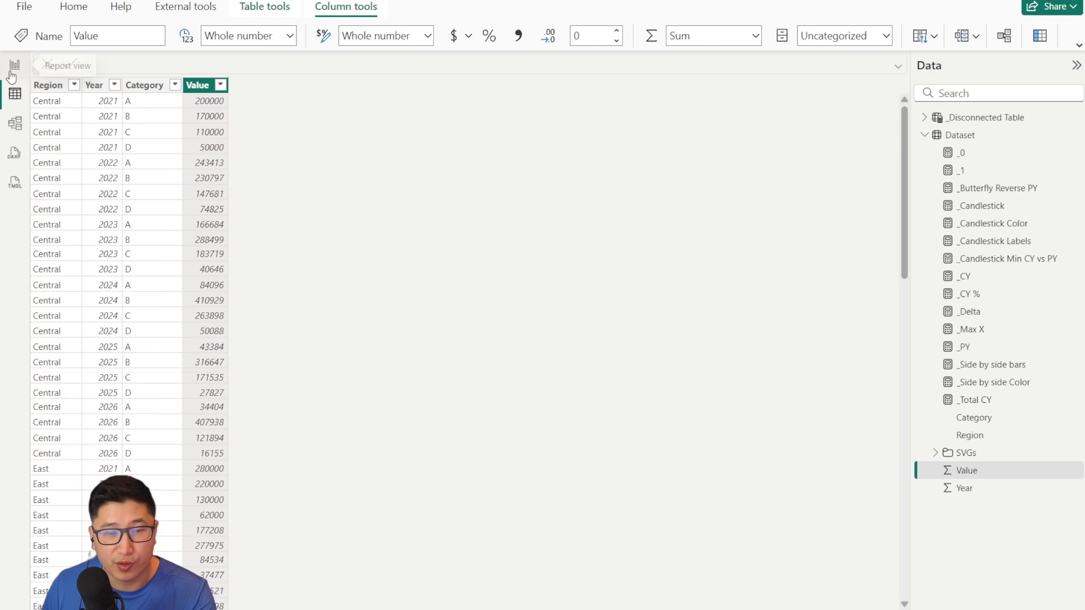
scroll(316, 295, "down", 20)
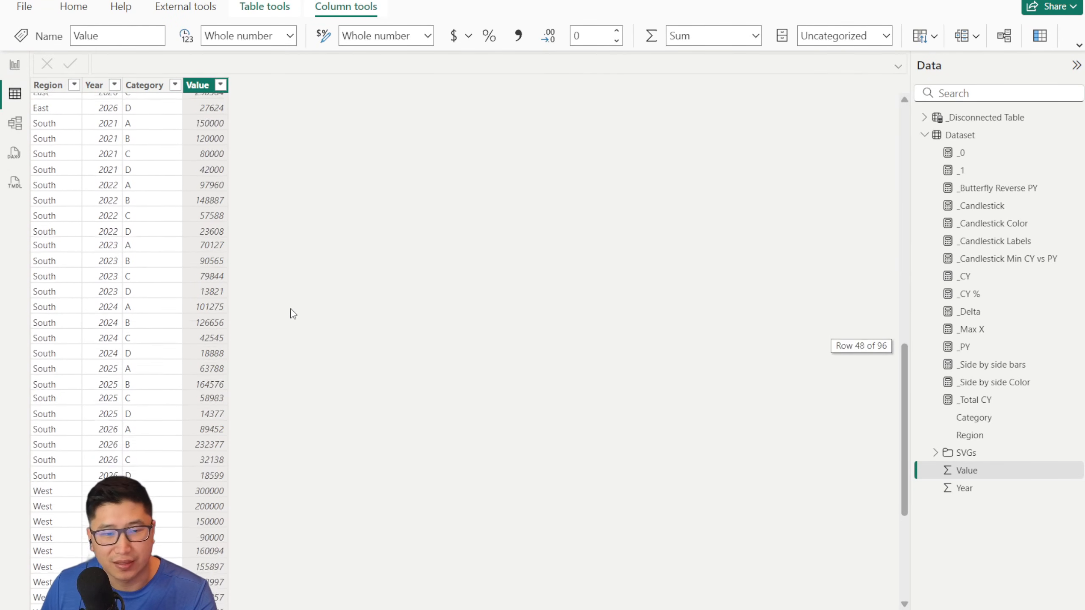
left_click(16, 68)
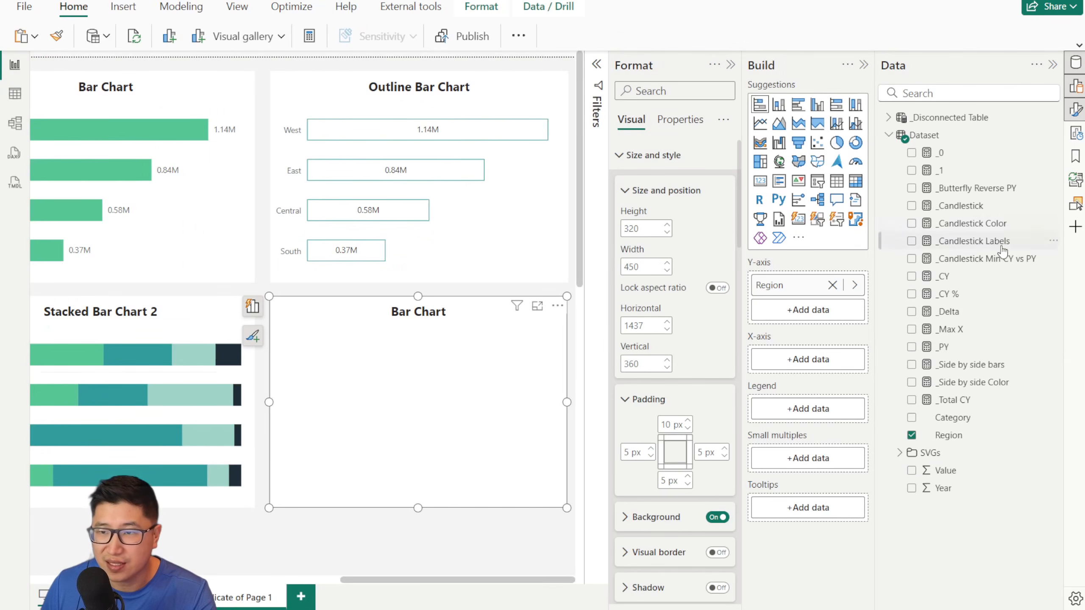
Step: Move the SELECTEDVALUE expression of the Current_Year variable in the _PY measure onto its own indented line
left_click(940, 137)
left_click(942, 347)
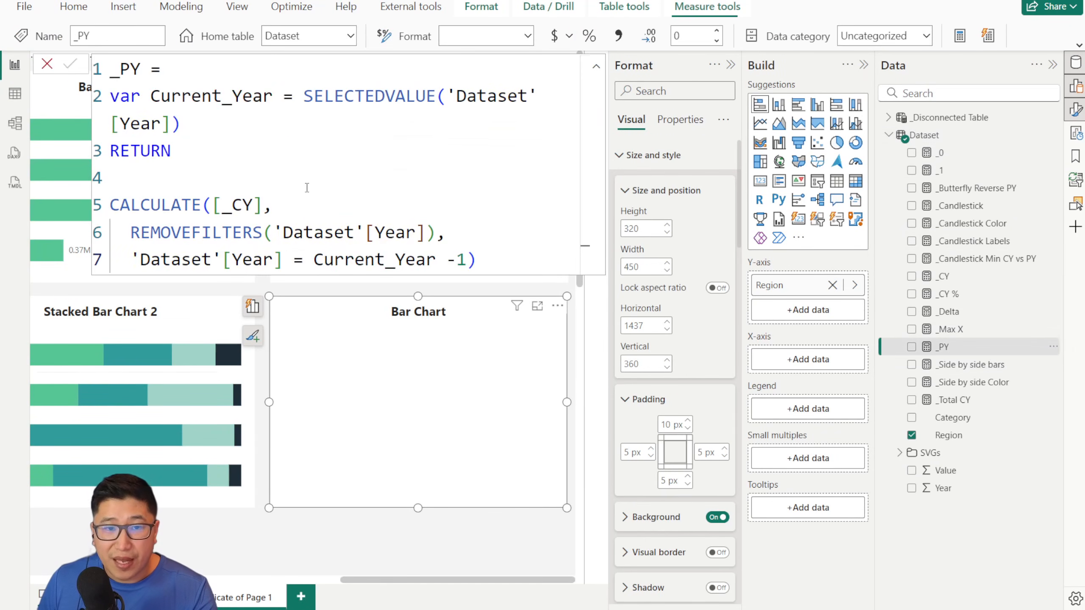
left_click(195, 140)
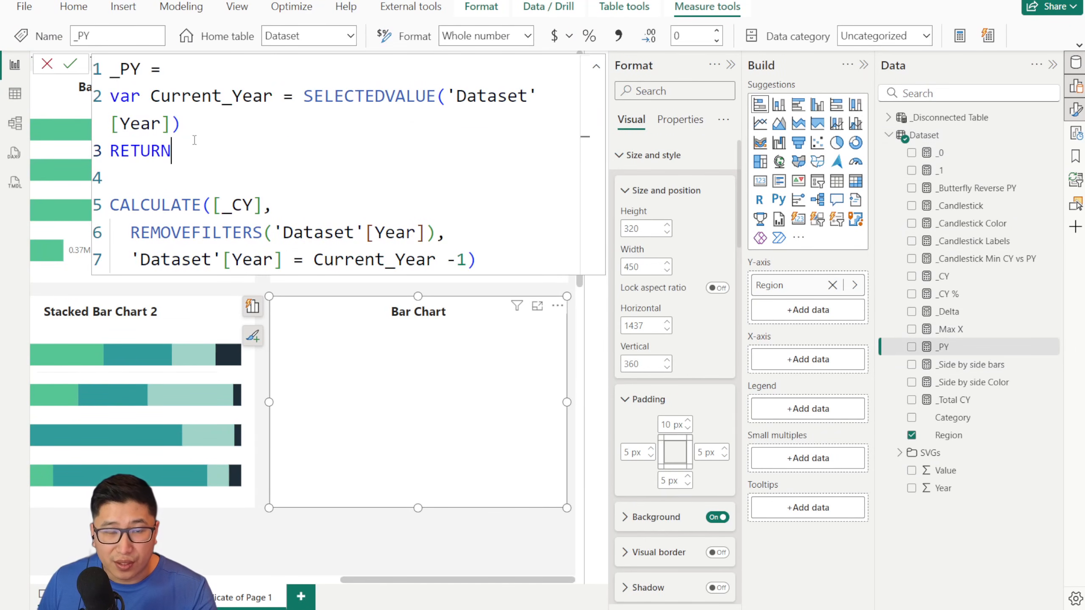
left_click(303, 96)
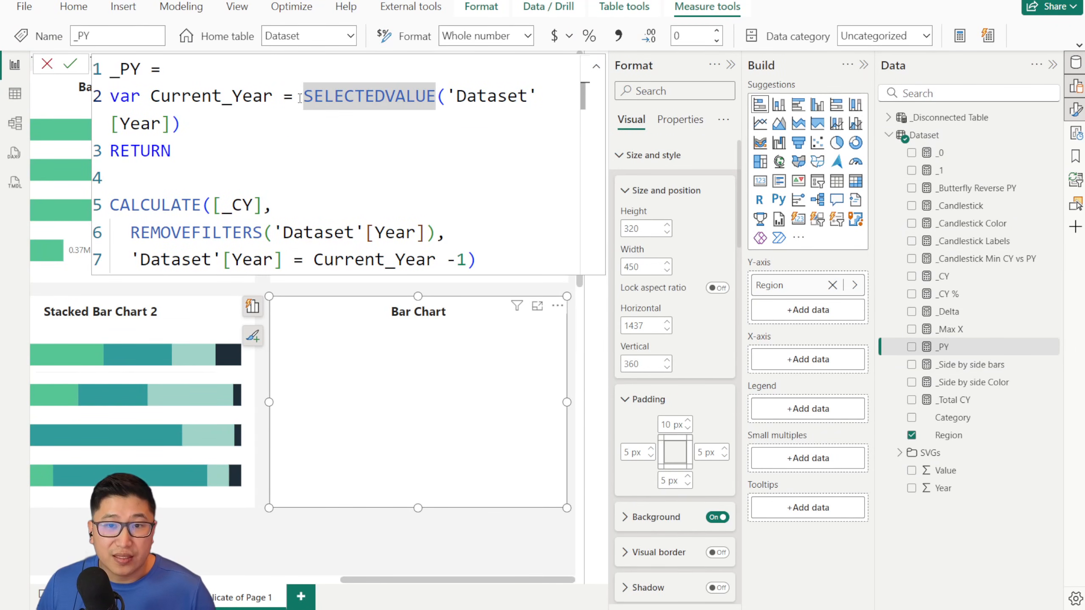
key("Return")
key("Tab")
left_click(395, 197)
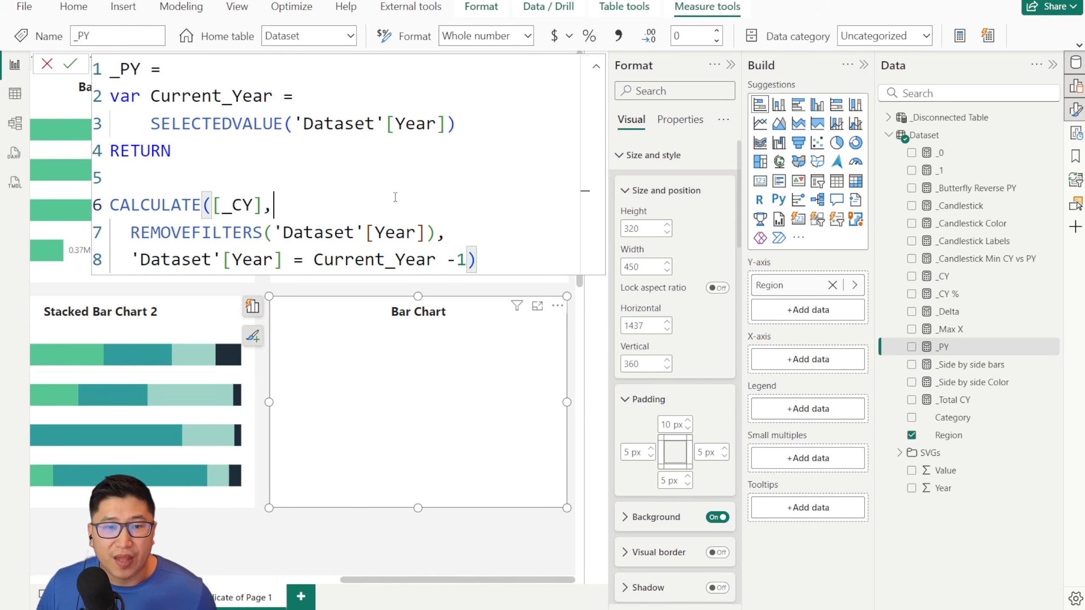
Step: Examine the _CY reference, the REMOVEFILTERS argument and the prior-year condition in the _PY measure's CALCULATE expression
left_click(235, 202)
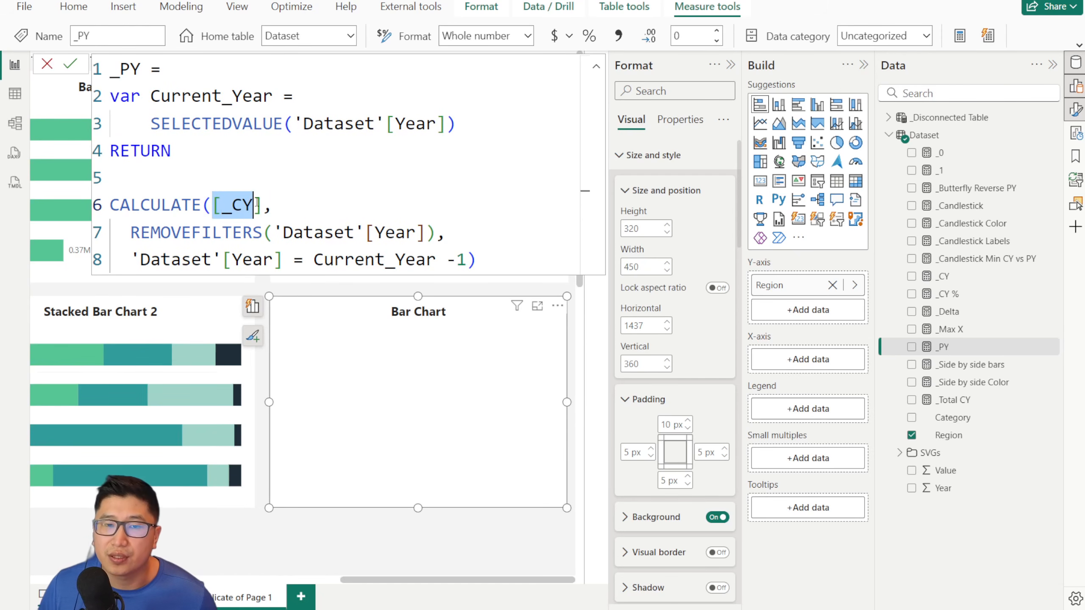
left_click(366, 233)
left_click_drag(446, 233, 137, 225)
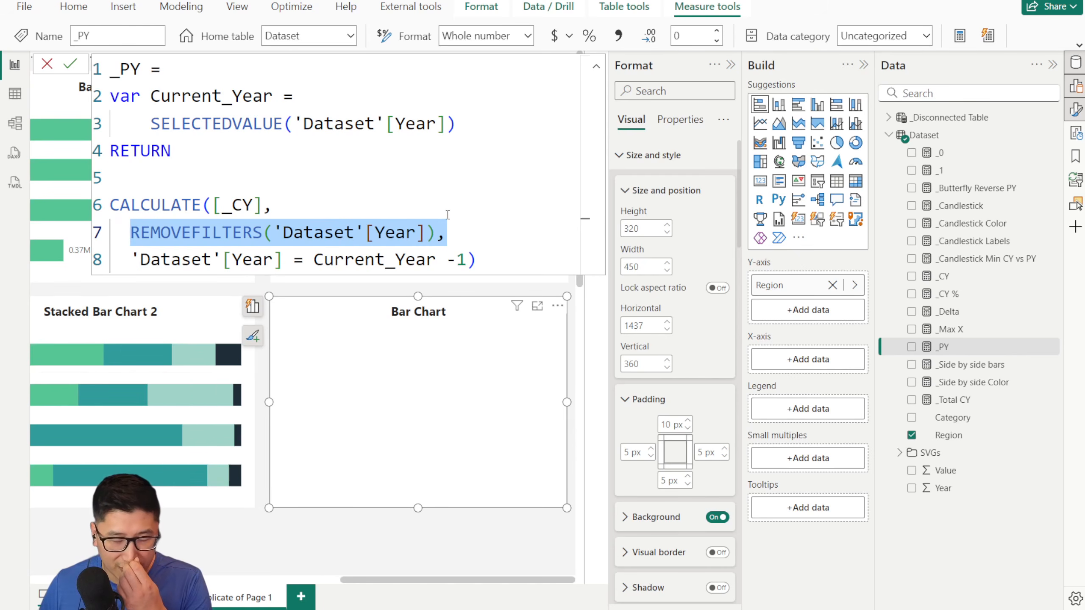
left_click(304, 259)
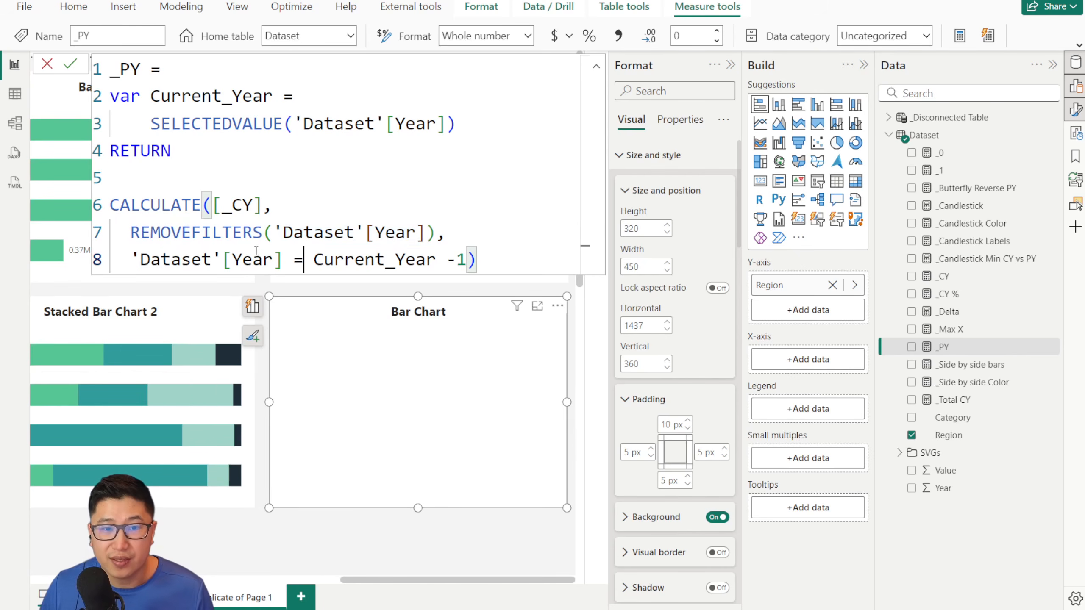
left_click_drag(132, 260, 282, 259)
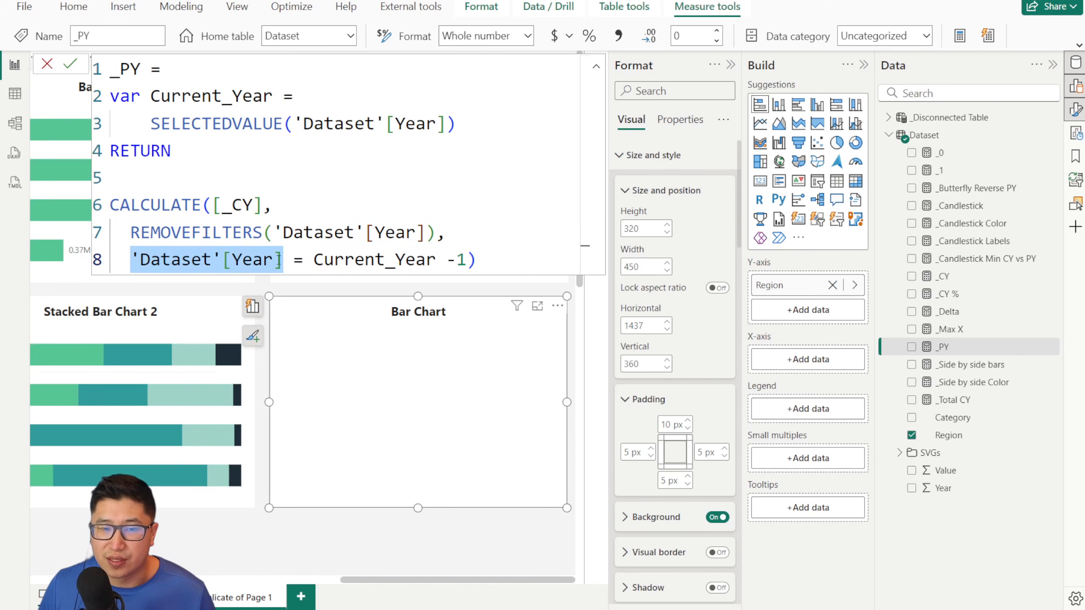
left_click(304, 260)
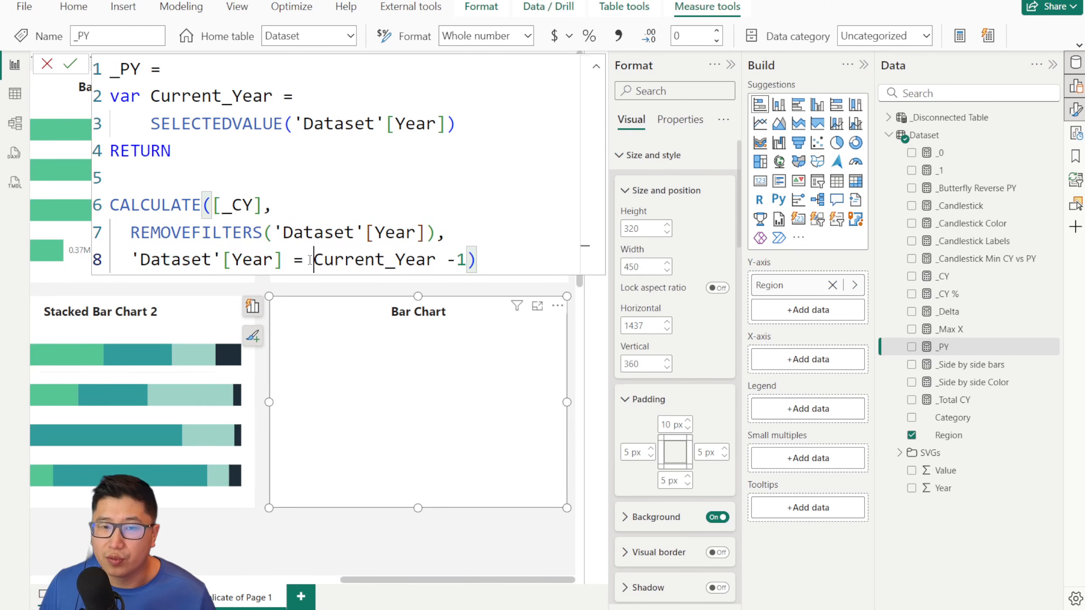
Step: Examine the Current_Year -1 term in the _PY measure and close its formula without committing the edit
left_click_drag(312, 259, 467, 258)
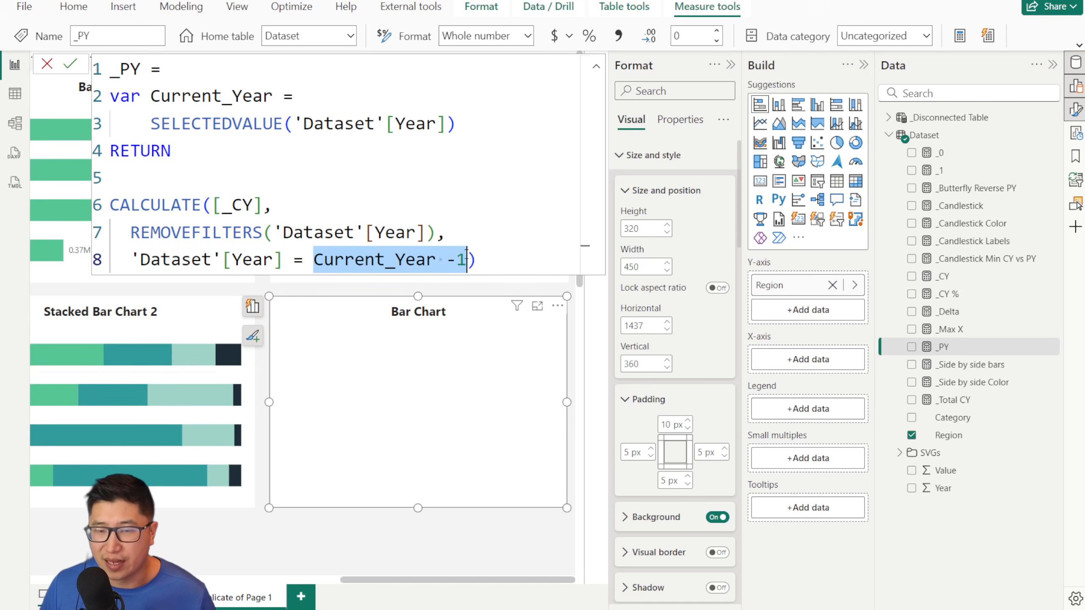
left_click(396, 145)
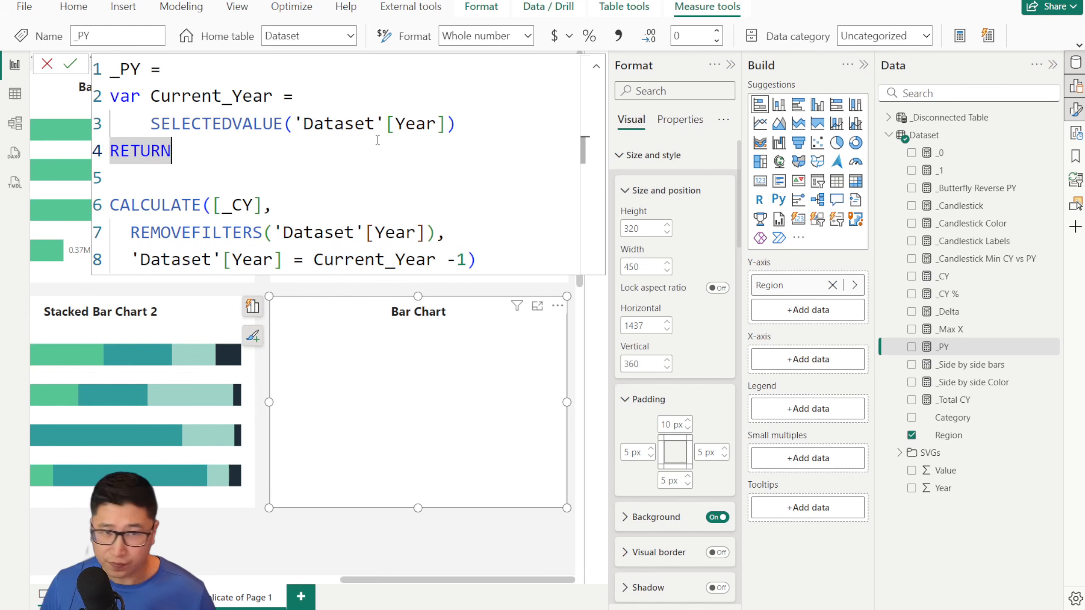
left_click(53, 66)
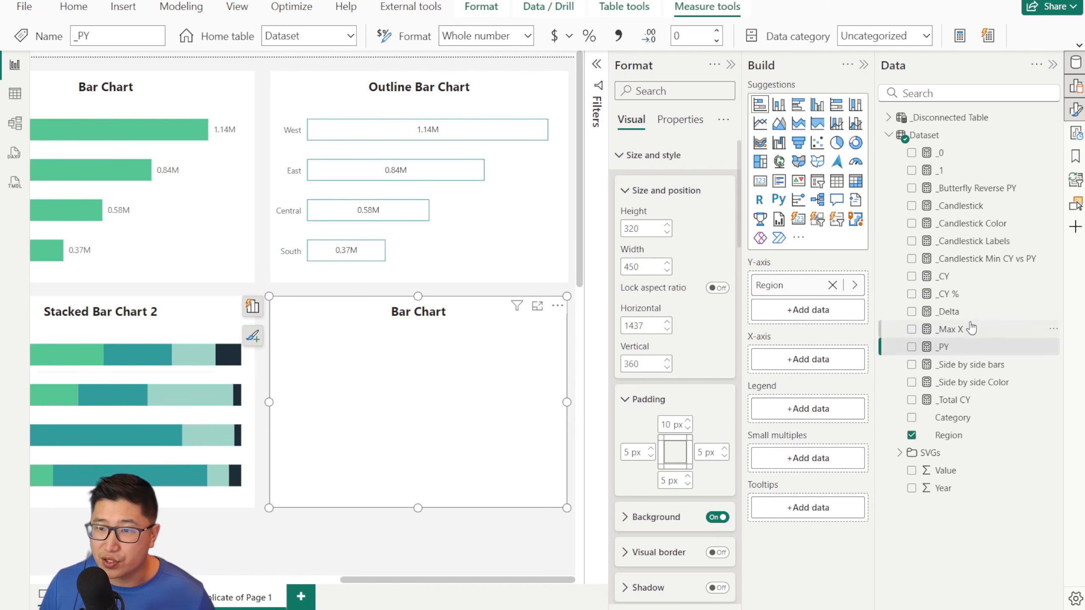
Step: Add _CY and _PY to the X-axis of the empty Bar Chart copy and change it to a clustered bar chart
left_click_drag(964, 283, 808, 359)
left_click_drag(946, 347, 805, 378)
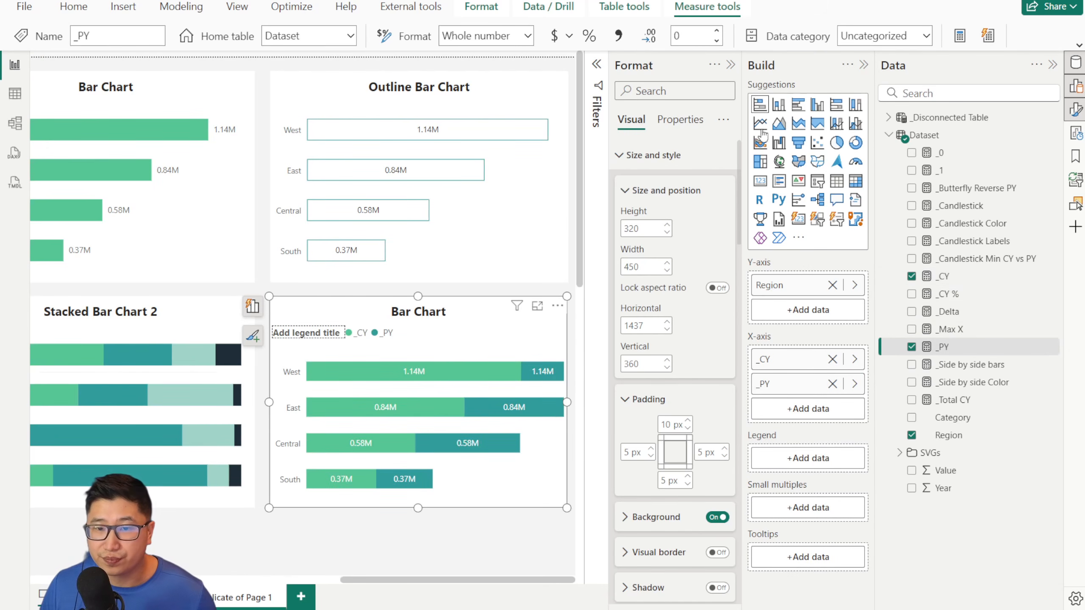
left_click(798, 104)
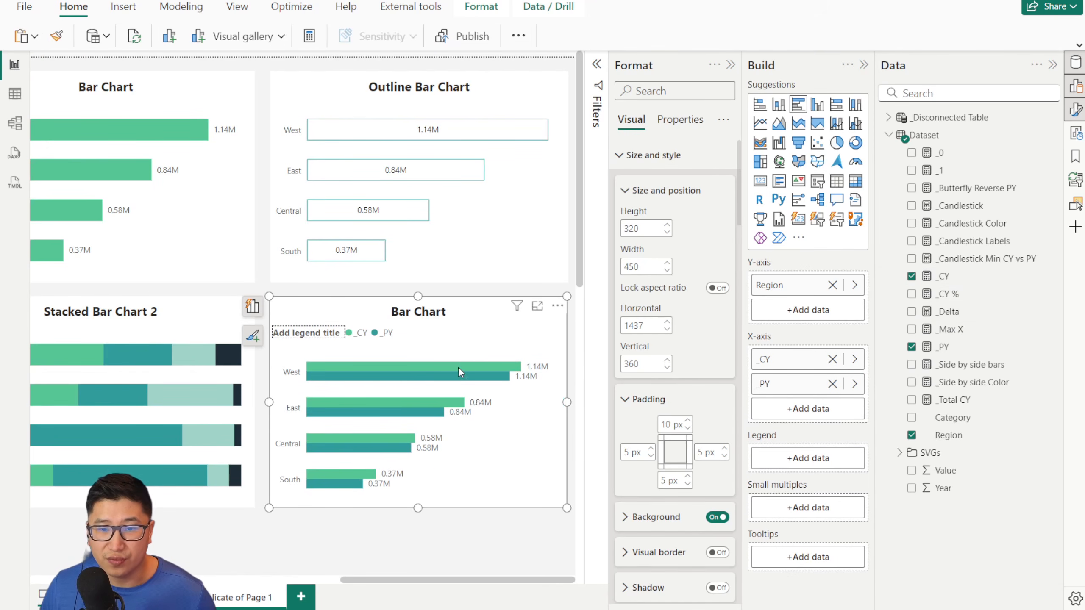
Step: Replace _CY and _PY with _Delta on the copied chart's X-axis and bring up the _Delta measure's formula
left_click(832, 385)
left_click(832, 359)
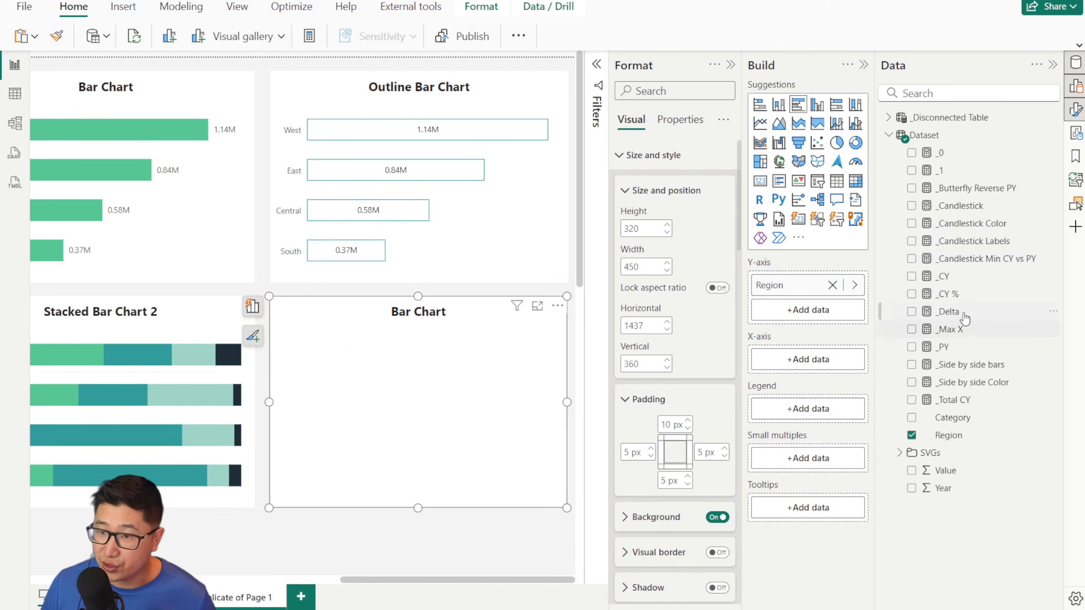
left_click_drag(964, 319, 839, 348)
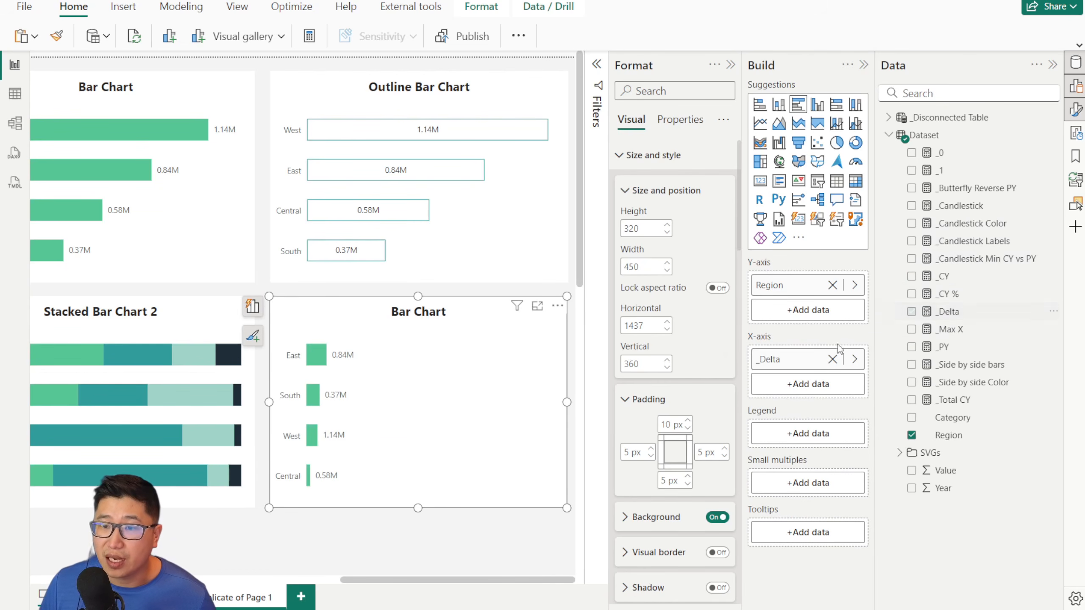
left_click(956, 318)
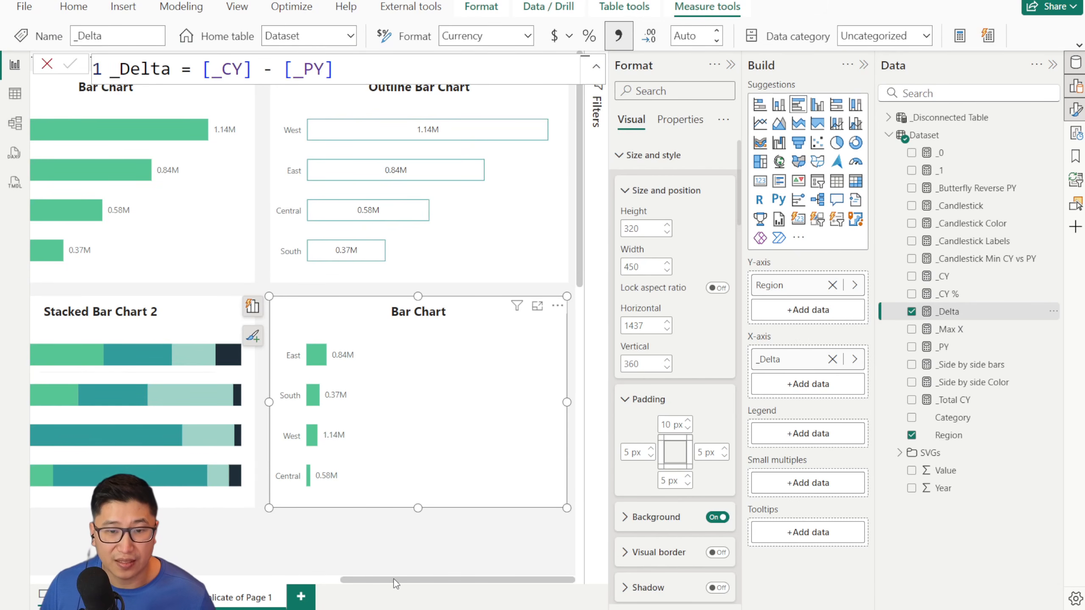
Step: Try different years in the Year slicer and leave the page filtered to 2023
scroll(393, 578, "down", 3)
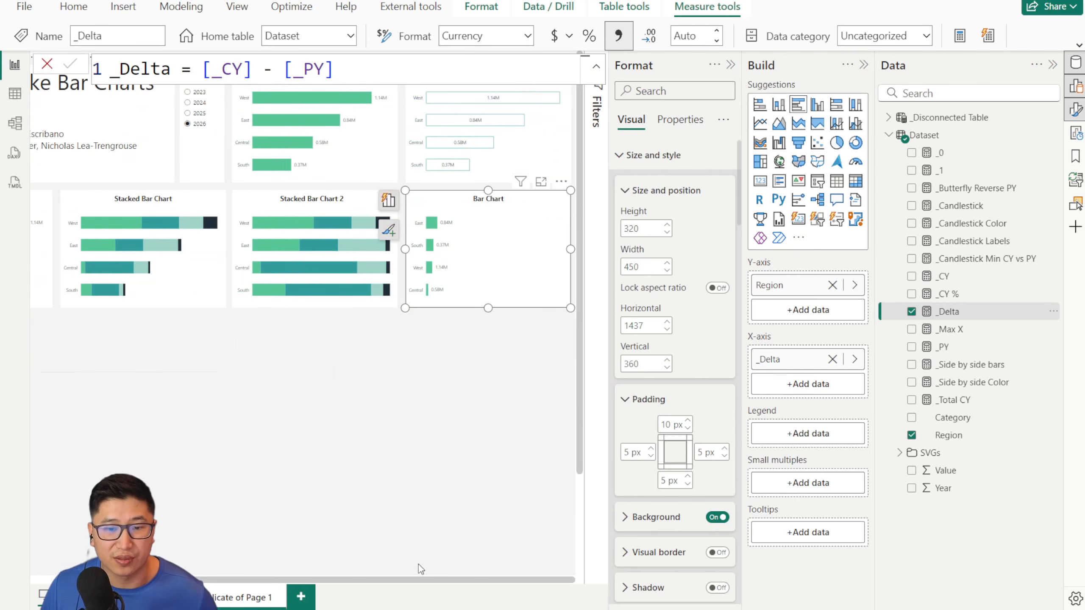
left_click(197, 101)
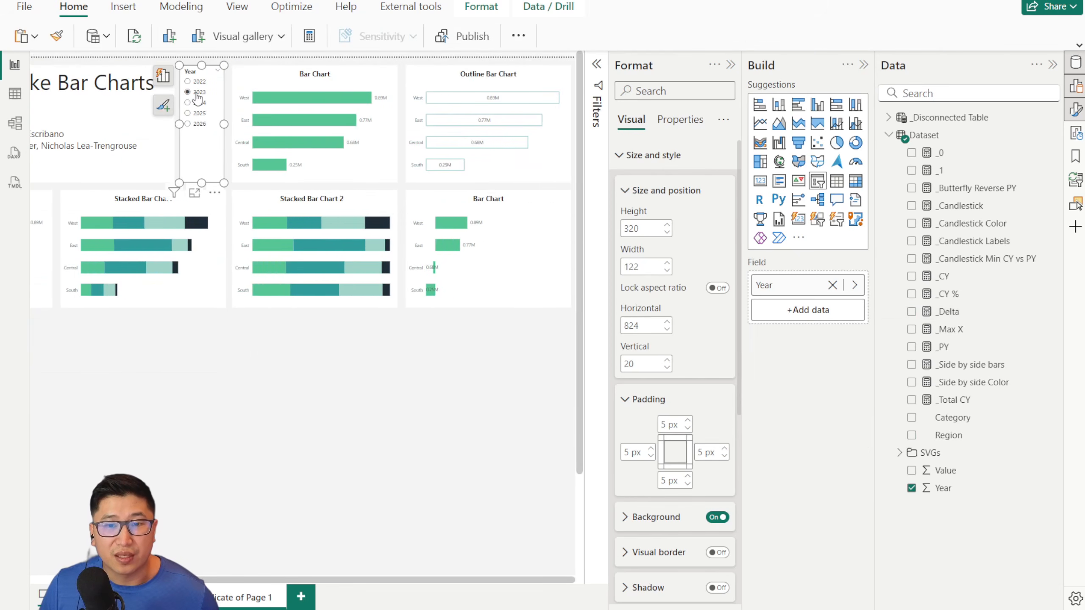
left_click(207, 92)
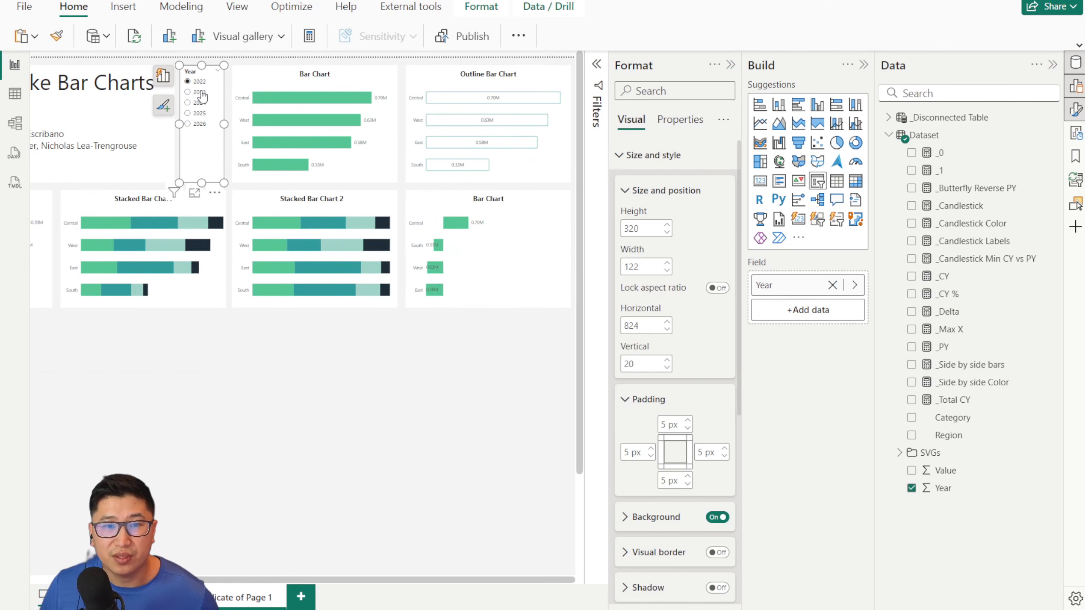
Step: Reset the maximum of the _Delta chart's X-axis range to Auto
left_click(528, 259)
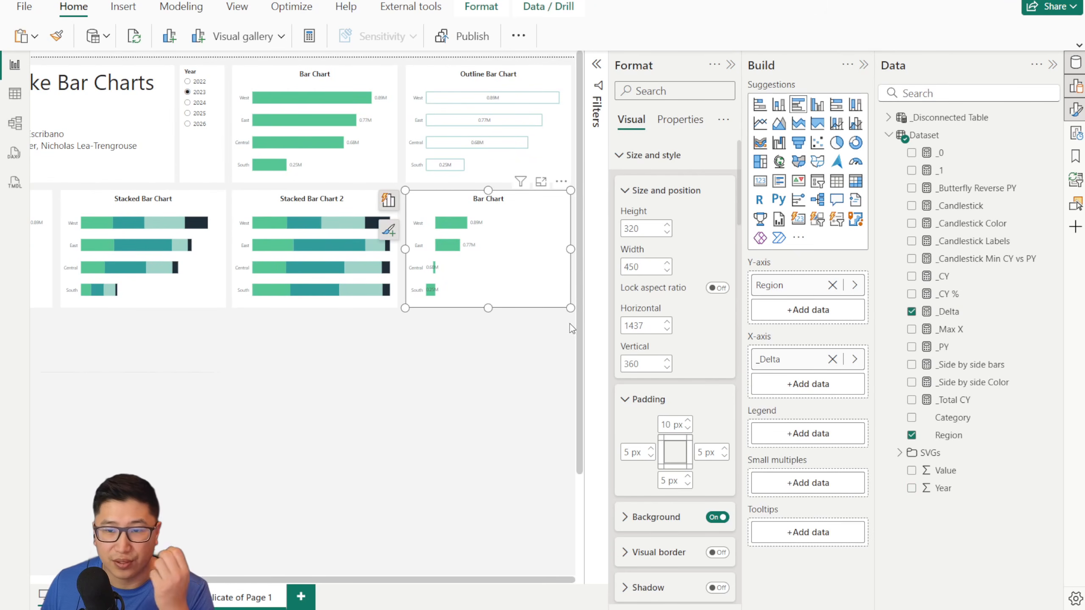
left_click(632, 155)
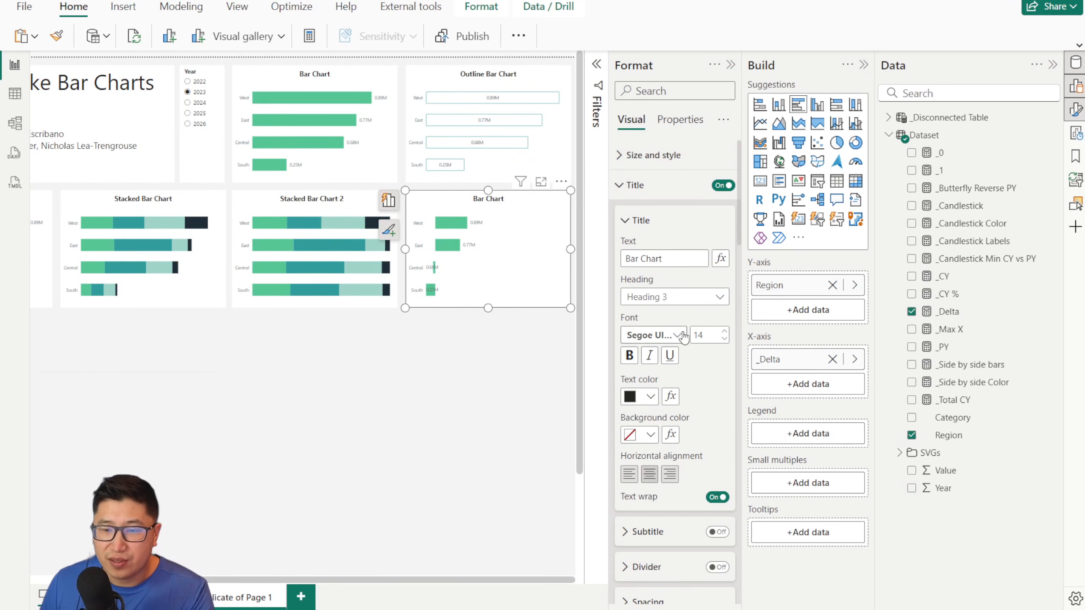
scroll(679, 428, "down", 5)
scroll(685, 451, "up", 5)
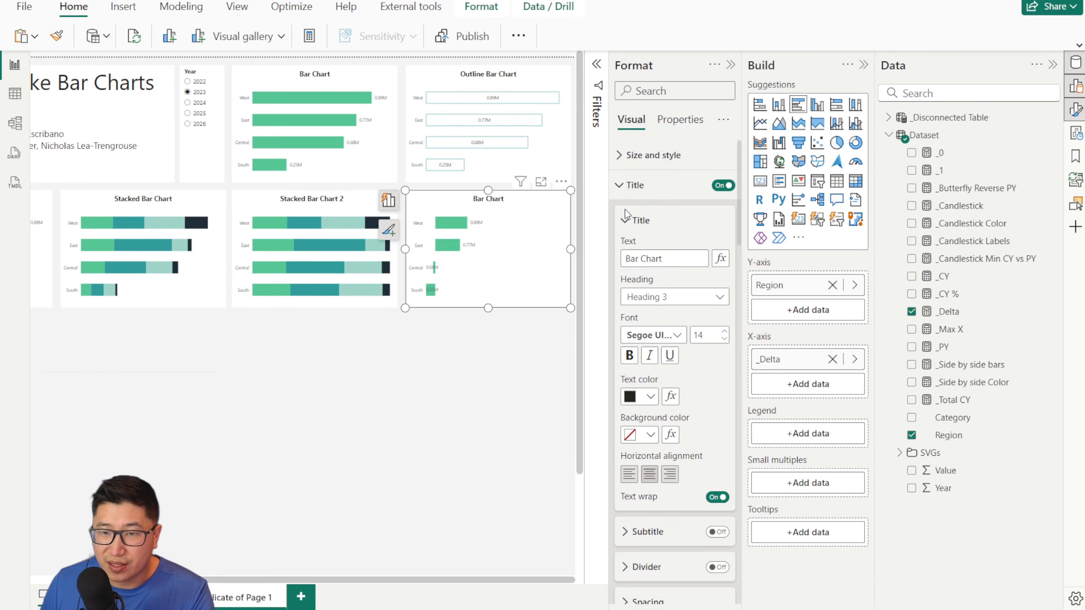
left_click(628, 185)
left_click(636, 245)
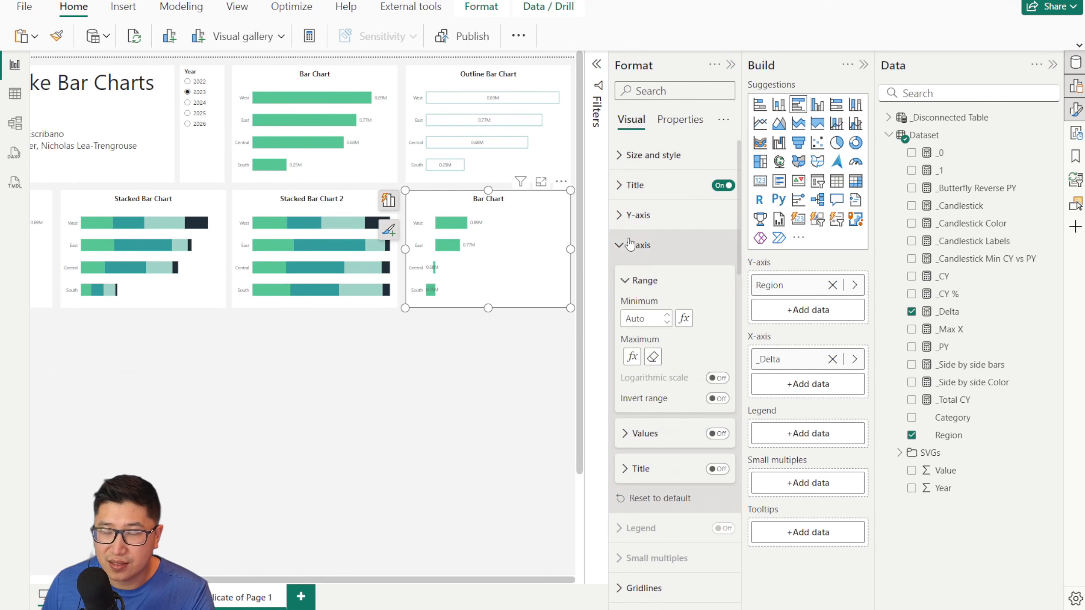
left_click(654, 357)
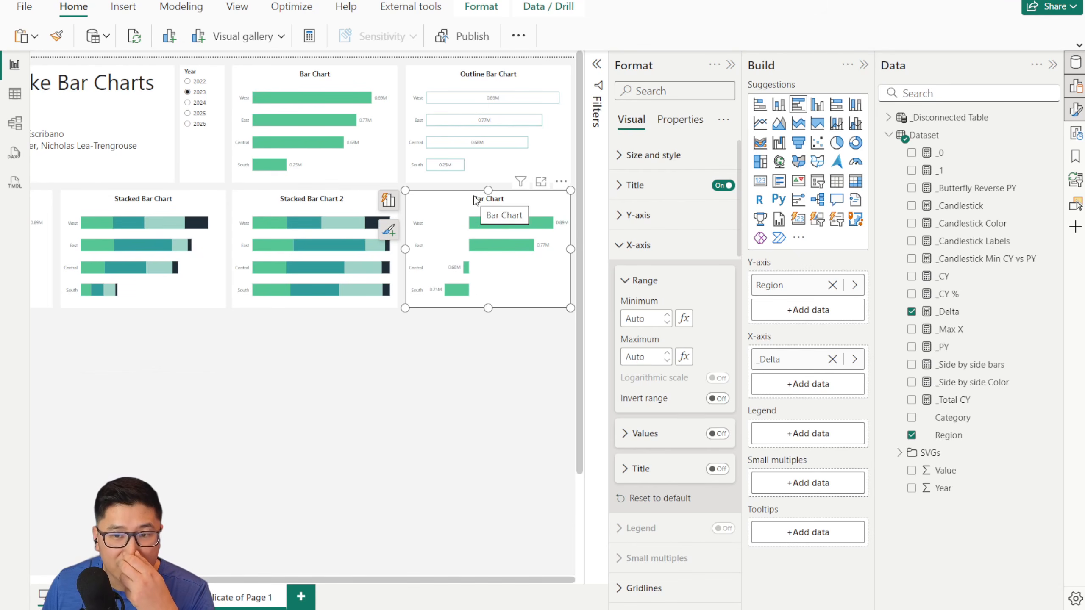
Step: Change the _Delta chart's title to Divergent Bar Chart
left_click(667, 124)
left_click(631, 120)
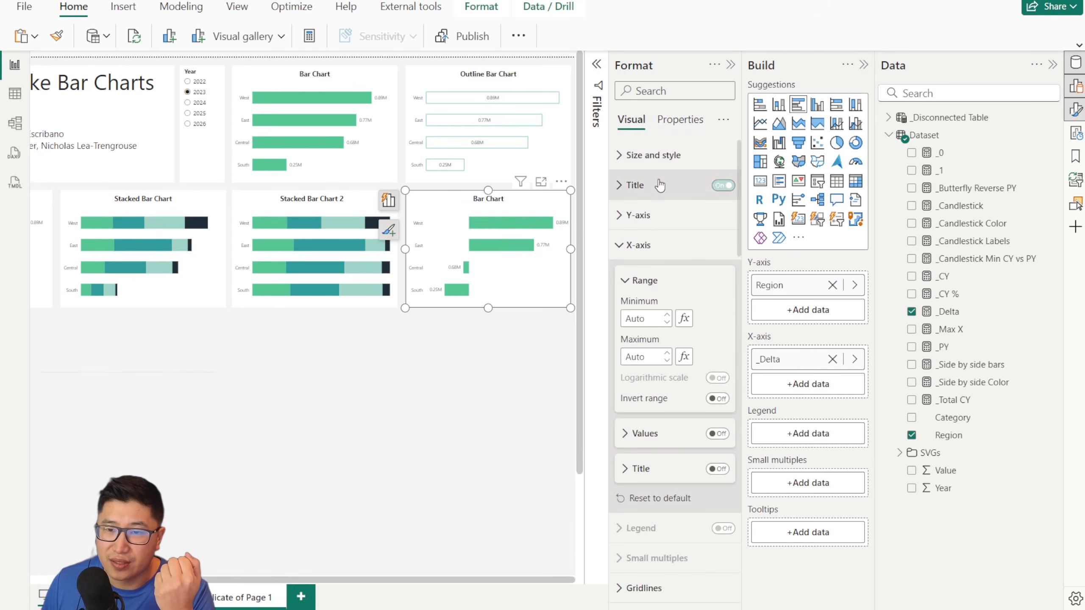
left_click(659, 186)
left_click(627, 256)
type("Divergent Bar Chart")
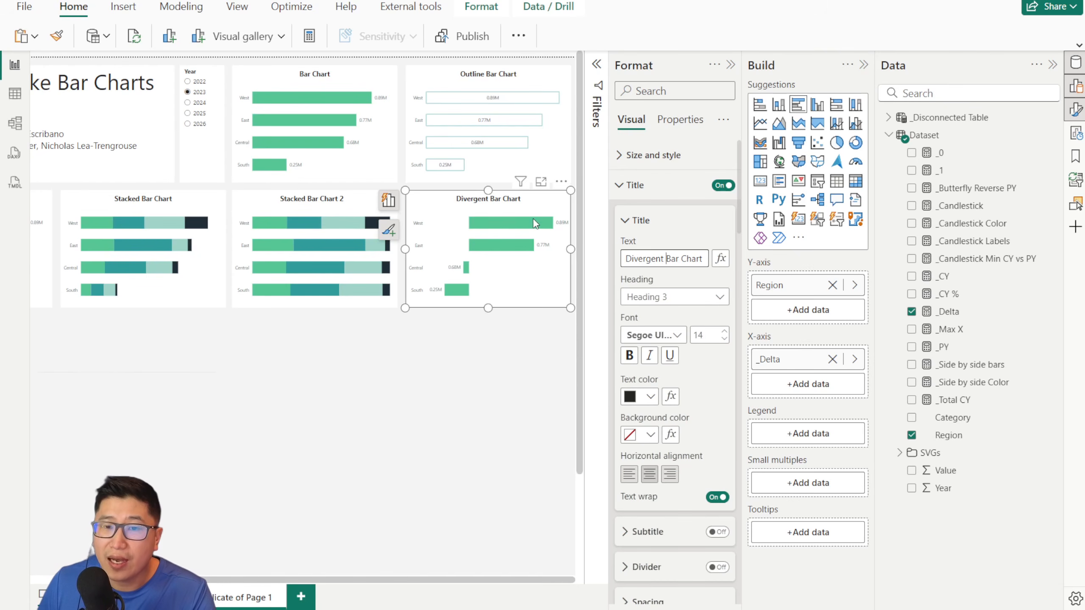
mouse_move(532, 217)
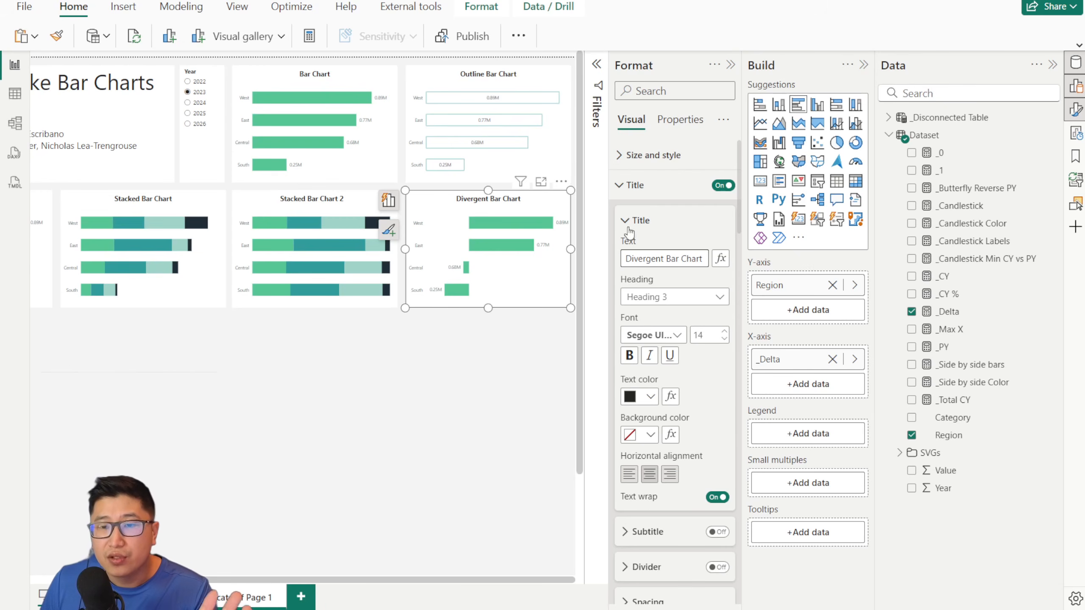
Step: Open the conditional formatting for the bar color of the Divergent Bar Chart and move its dialog clear of the field list
left_click(635, 188)
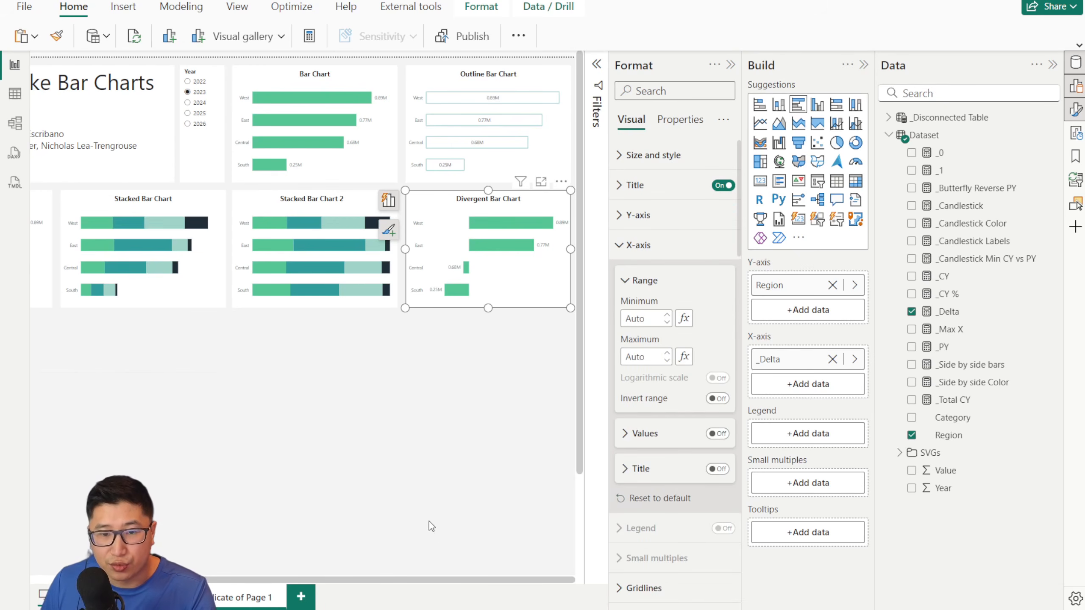
scroll(405, 437, "up", 5)
left_click_drag(520, 571, 550, 571)
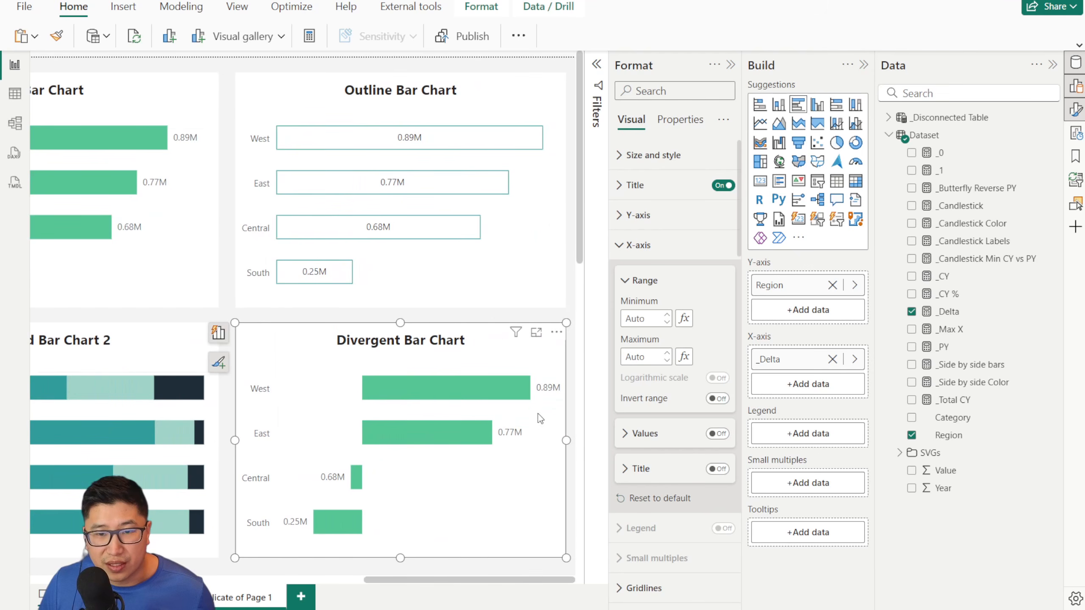
scroll(537, 414, "down", 5)
scroll(674, 359, "down", 2)
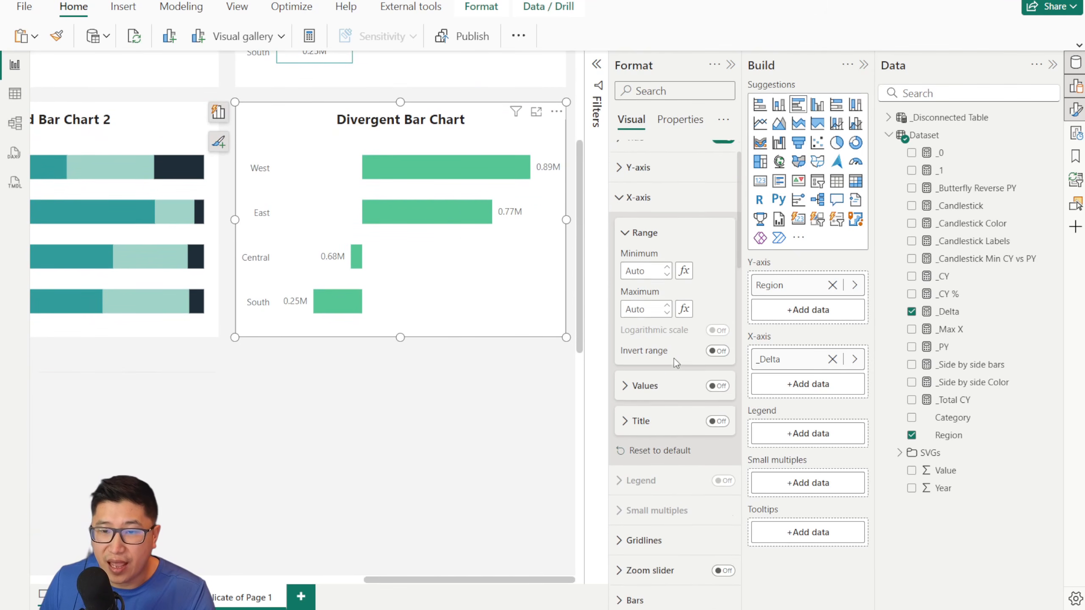
left_click(642, 173)
scroll(643, 188, "down", 3)
left_click(645, 206)
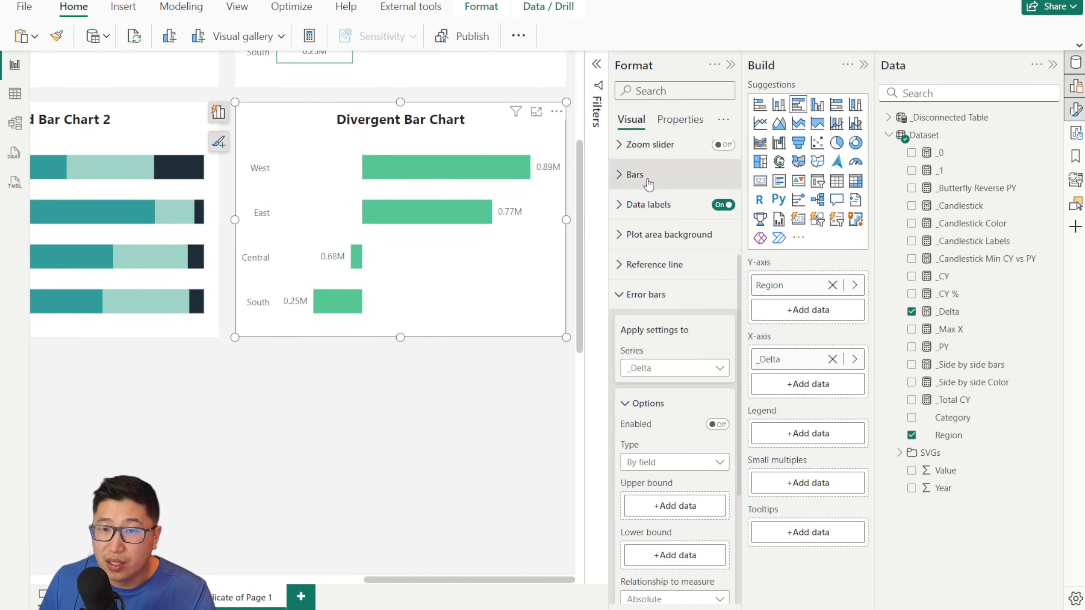
left_click(648, 176)
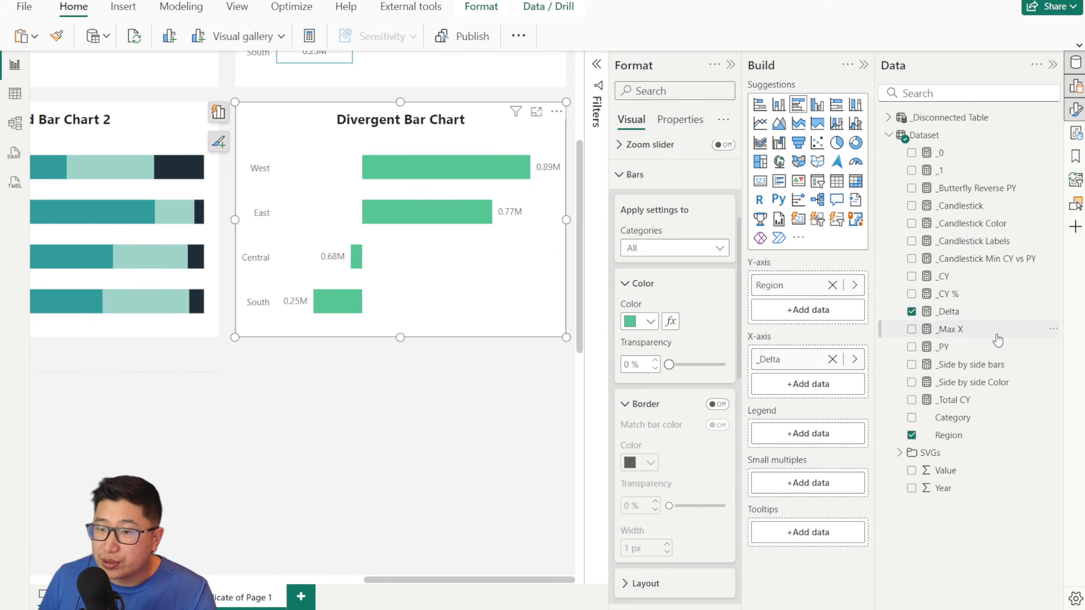
left_click(671, 323)
left_click_drag(388, 71, 505, 97)
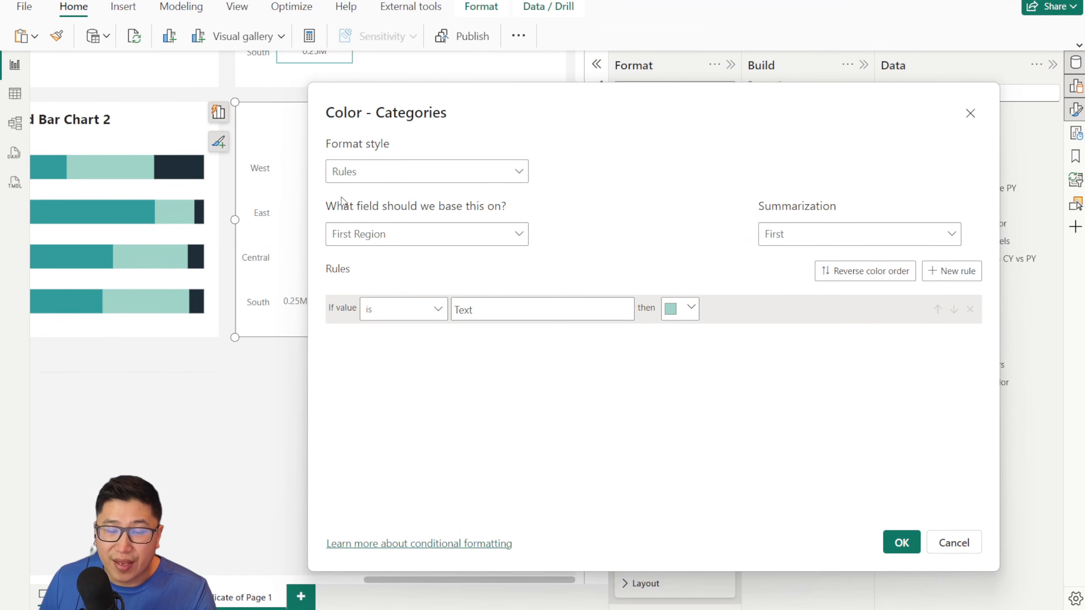
left_click_drag(483, 111, 294, 82)
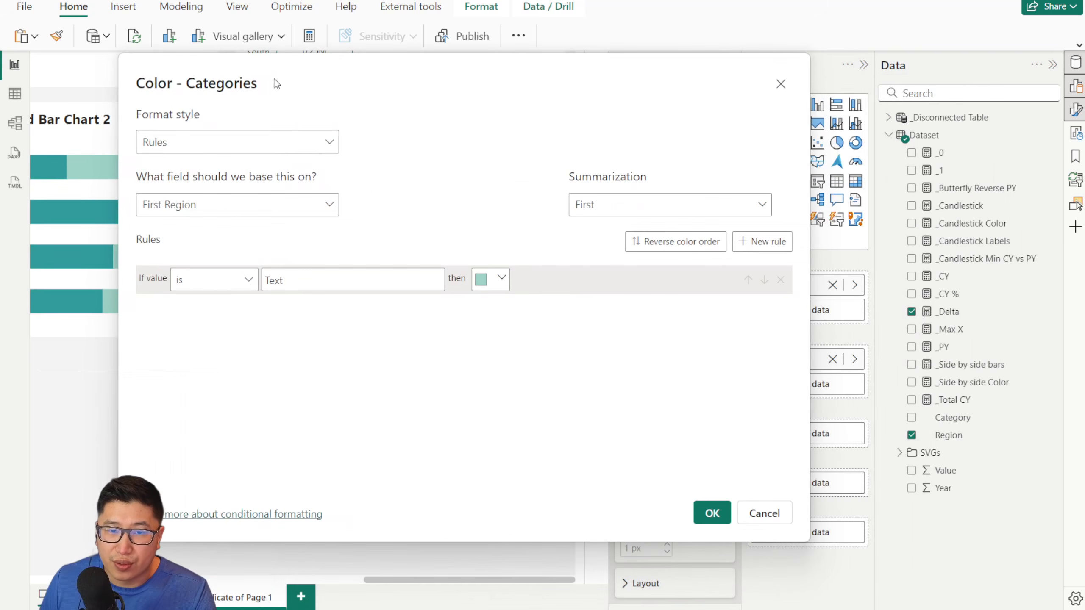
Step: Keep the Rules format style and base the bar color on the _Delta measure
left_click(175, 139)
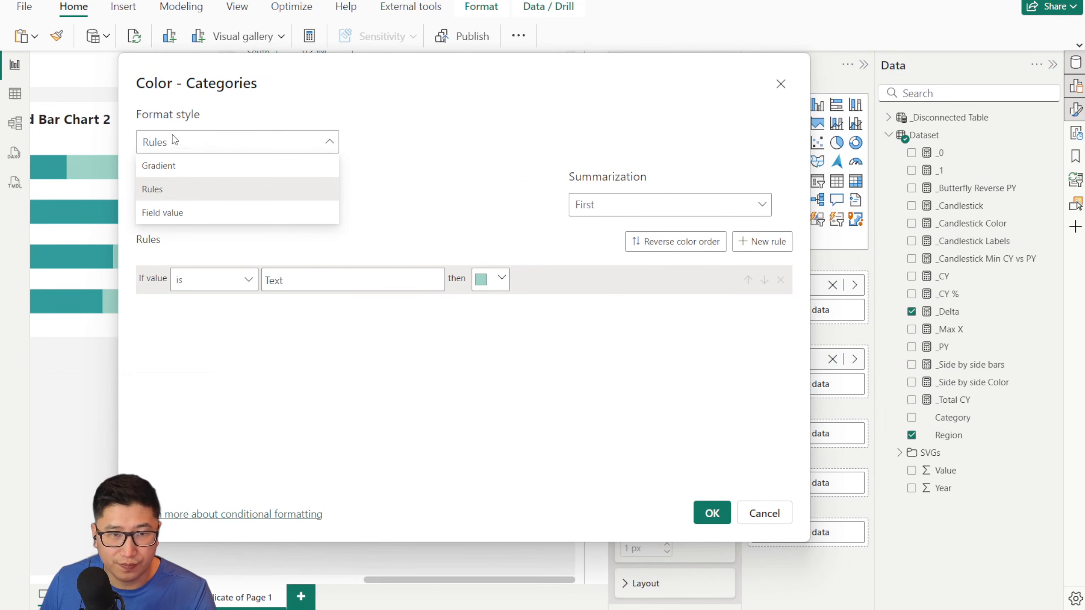
left_click(184, 196)
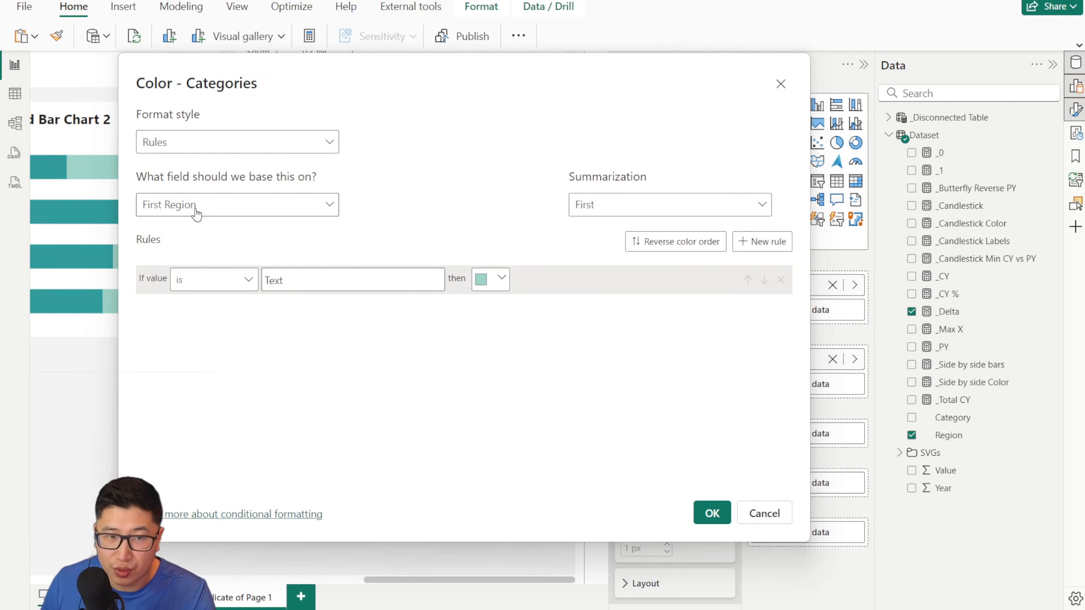
left_click(196, 209)
type("del")
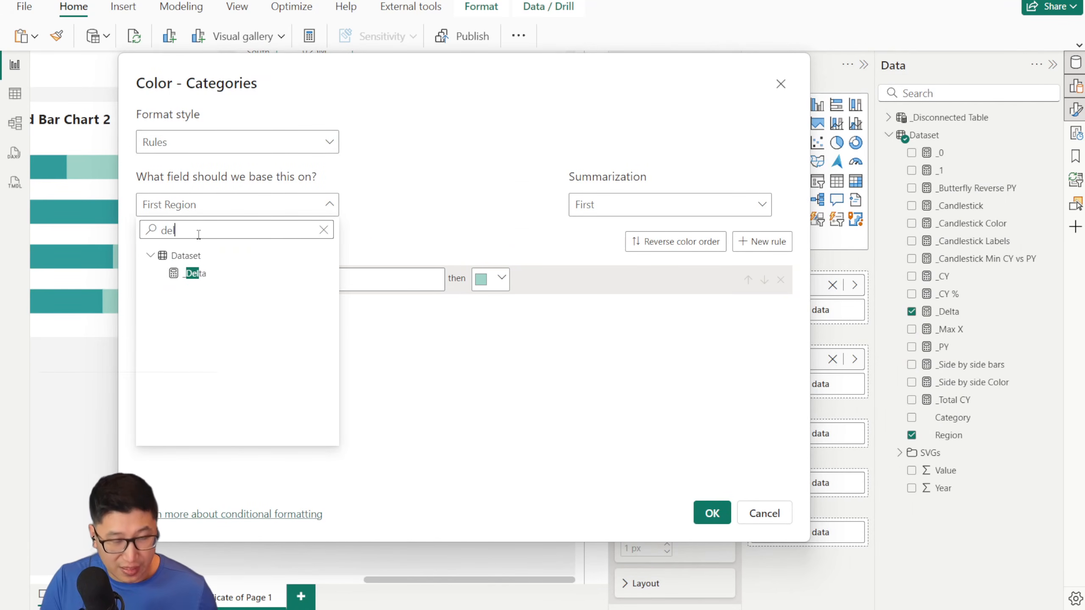
type("ta")
left_click(195, 273)
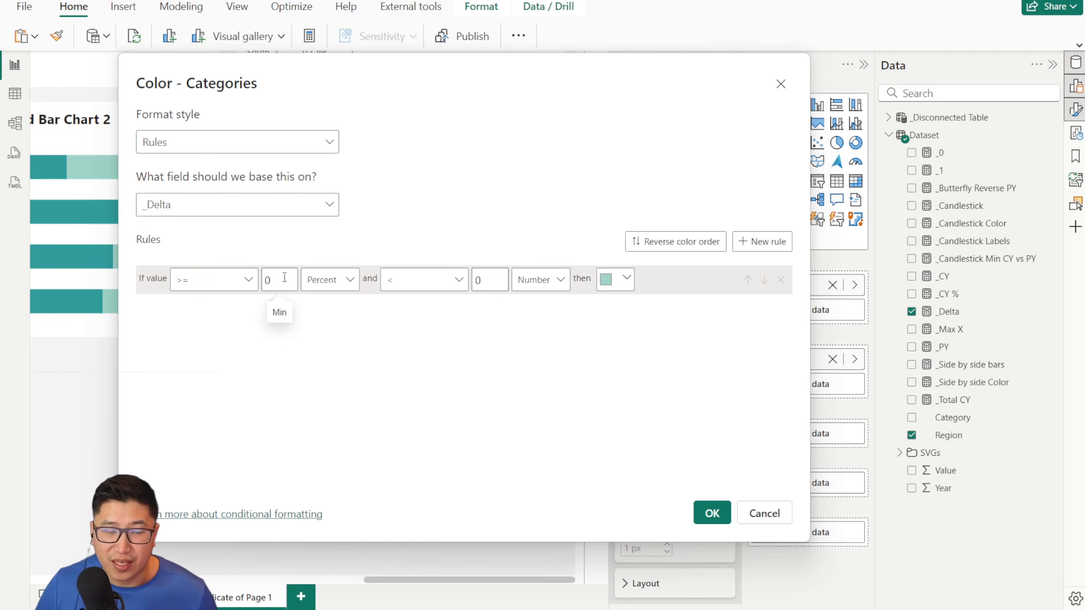
Step: Try a greater-than comparison and a Number type for the lower bound of the bar color rule
left_click(220, 281)
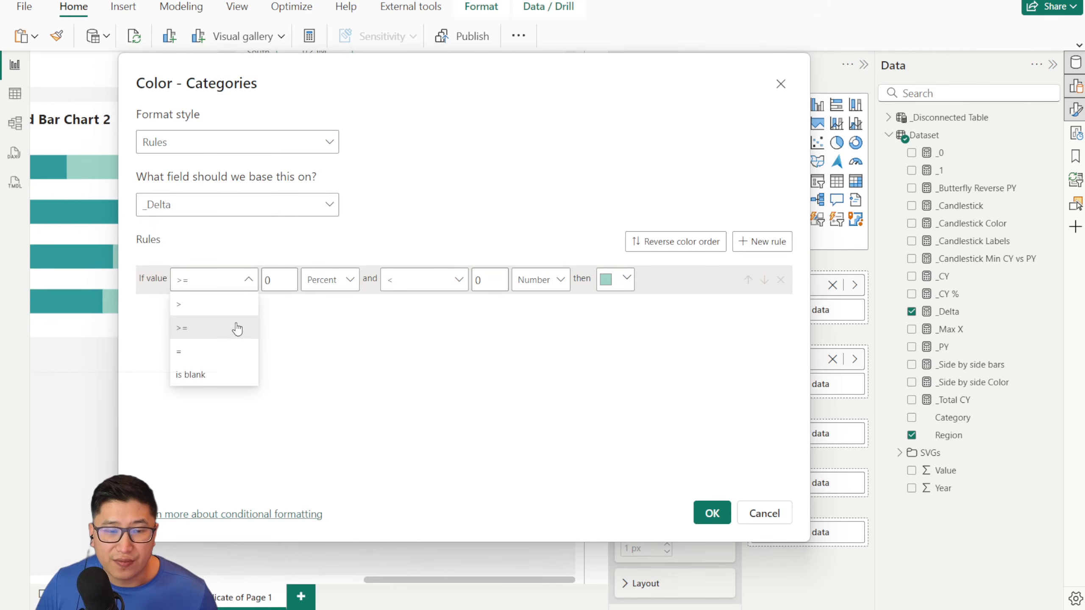
left_click(209, 314)
left_click(330, 279)
left_click(328, 309)
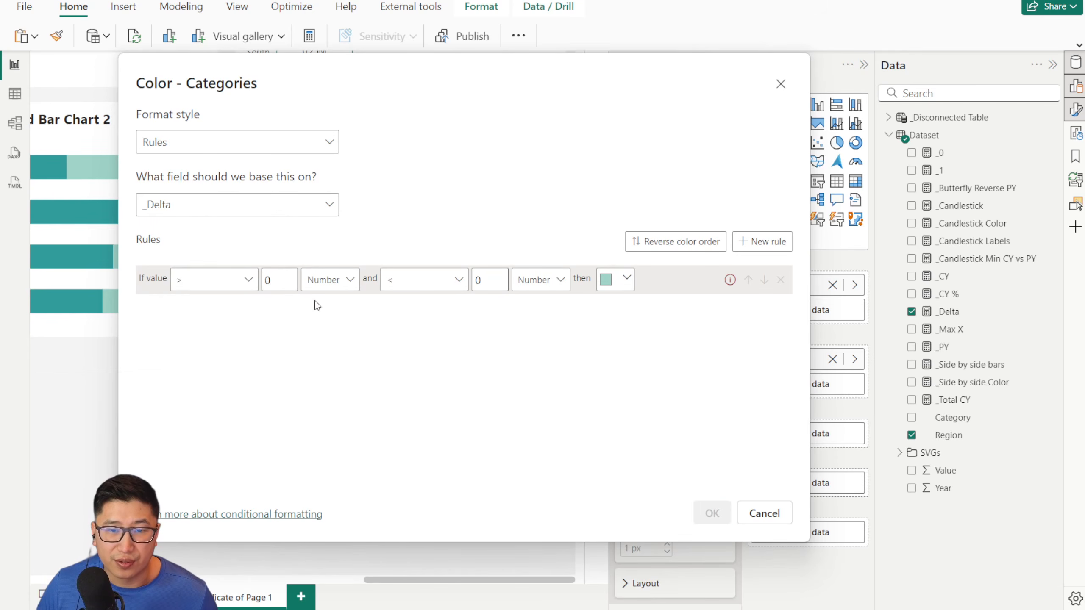
left_click(326, 280)
left_click(323, 324)
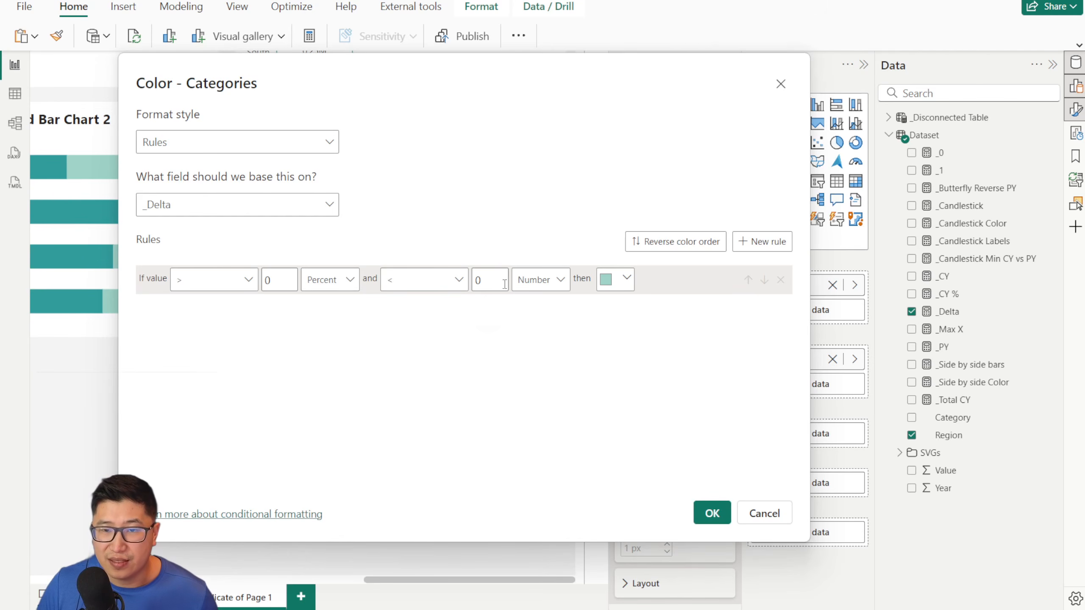
Step: Set the rule's color to light grey and its lower-bound comparison to >= 0 percent
left_click(610, 280)
left_click(524, 327)
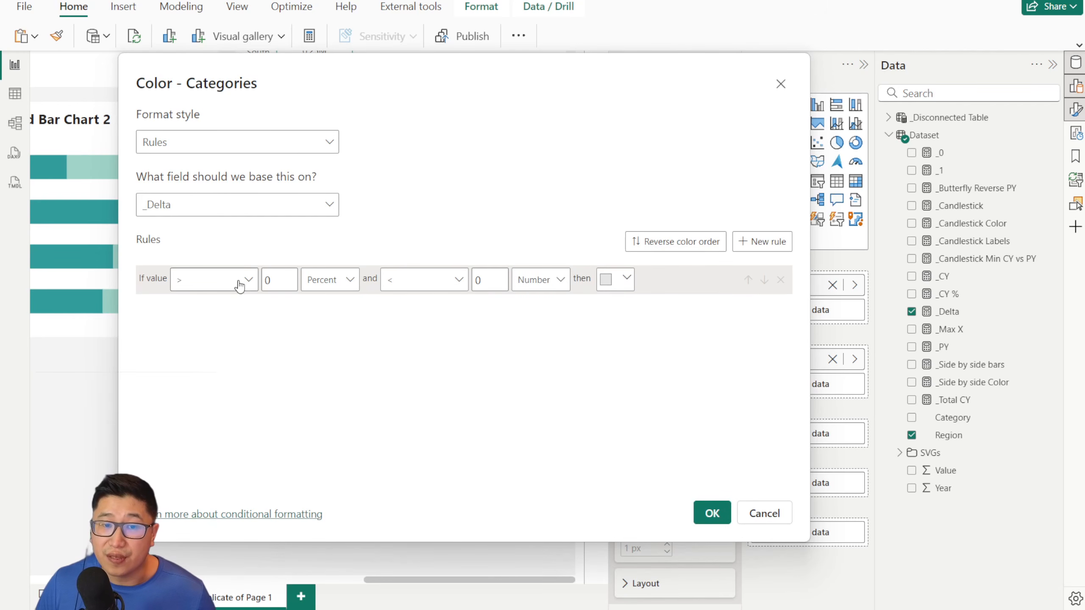
left_click(252, 283)
left_click(206, 326)
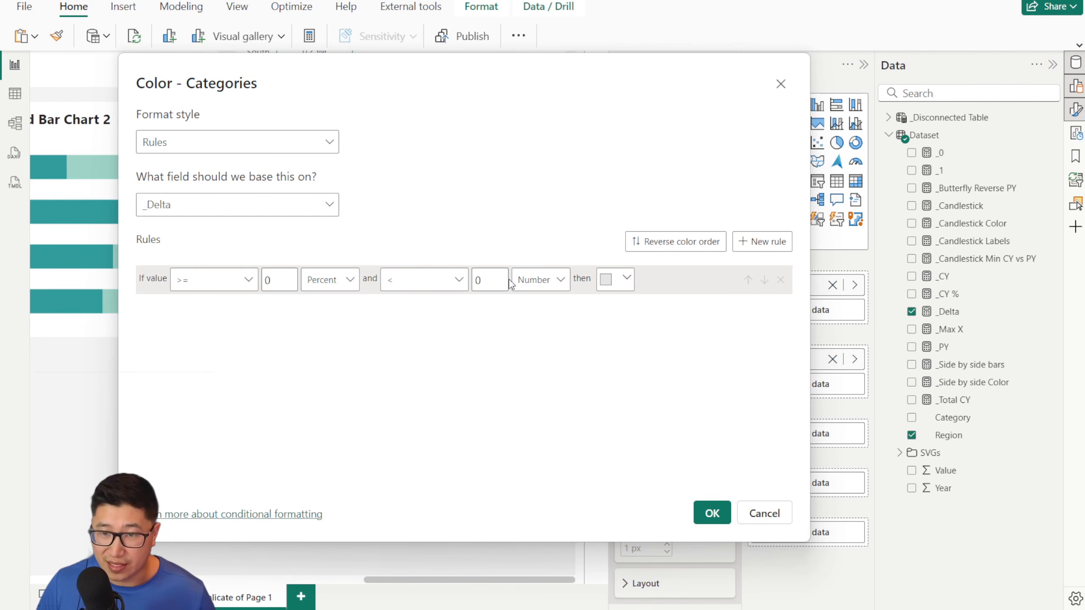
Step: Add a second color rule for _Delta values >= 0 Number and < Max Number
left_click(769, 241)
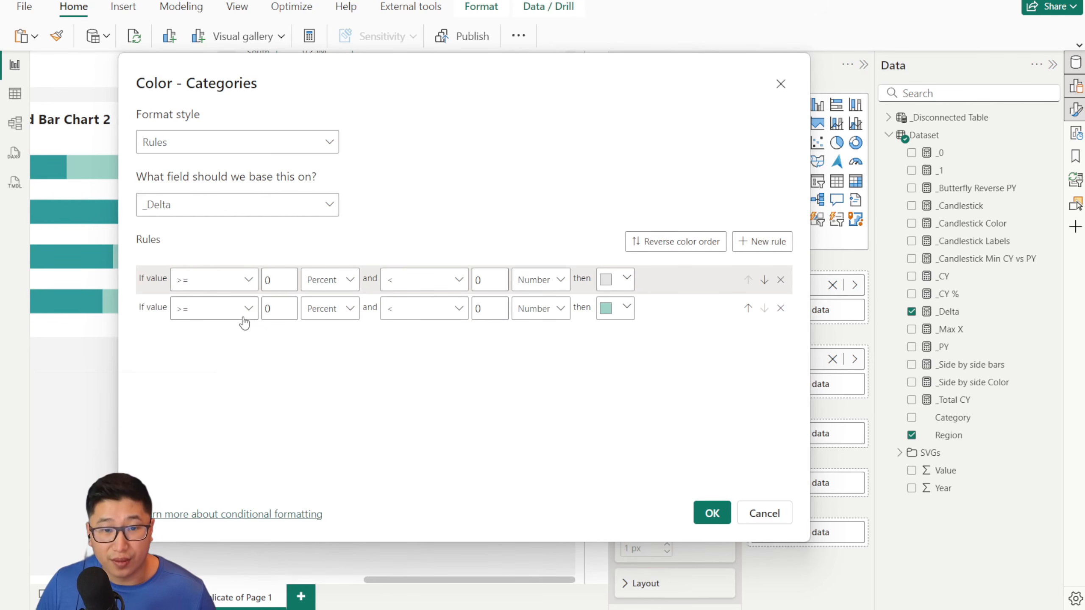
left_click(307, 315)
left_click(319, 334)
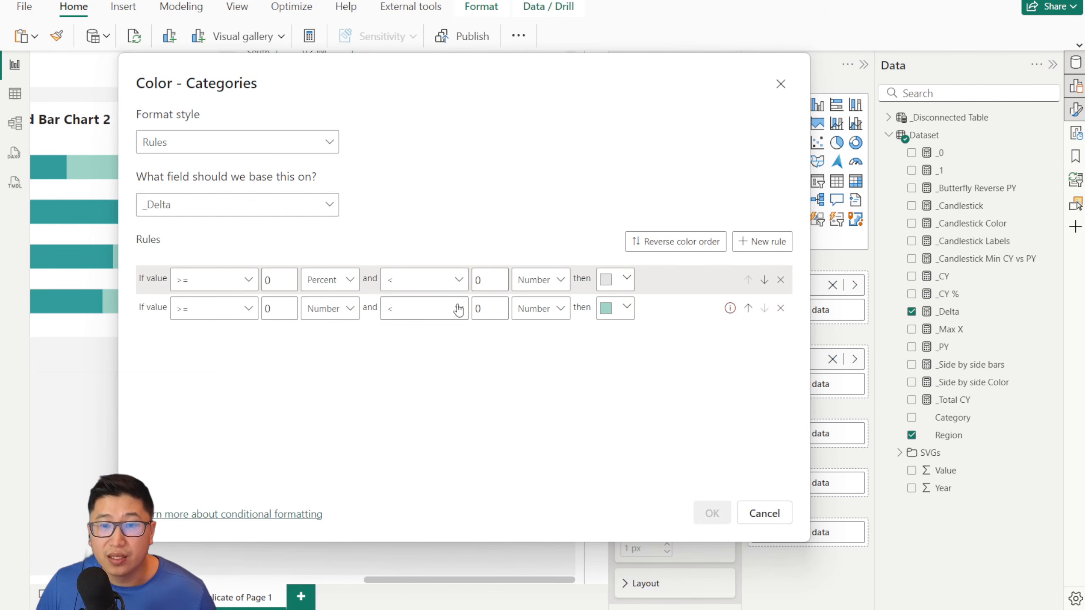
left_click_drag(495, 312, 459, 314)
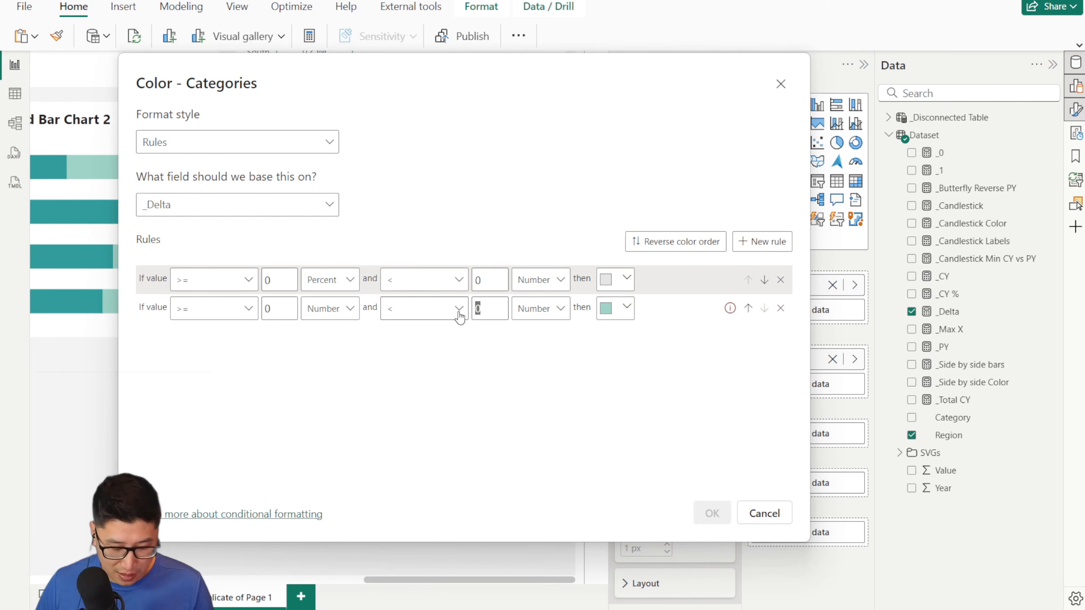
key("BackSpace")
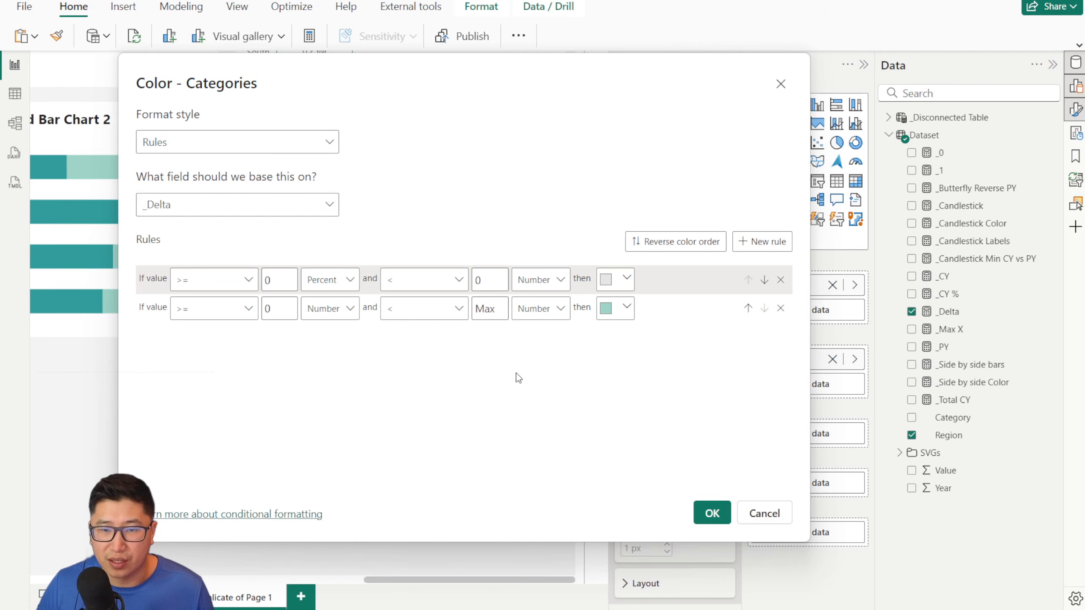
Step: Set the second rule's color to green #56C596 and apply the conditional formatting to the bars
left_click(606, 310)
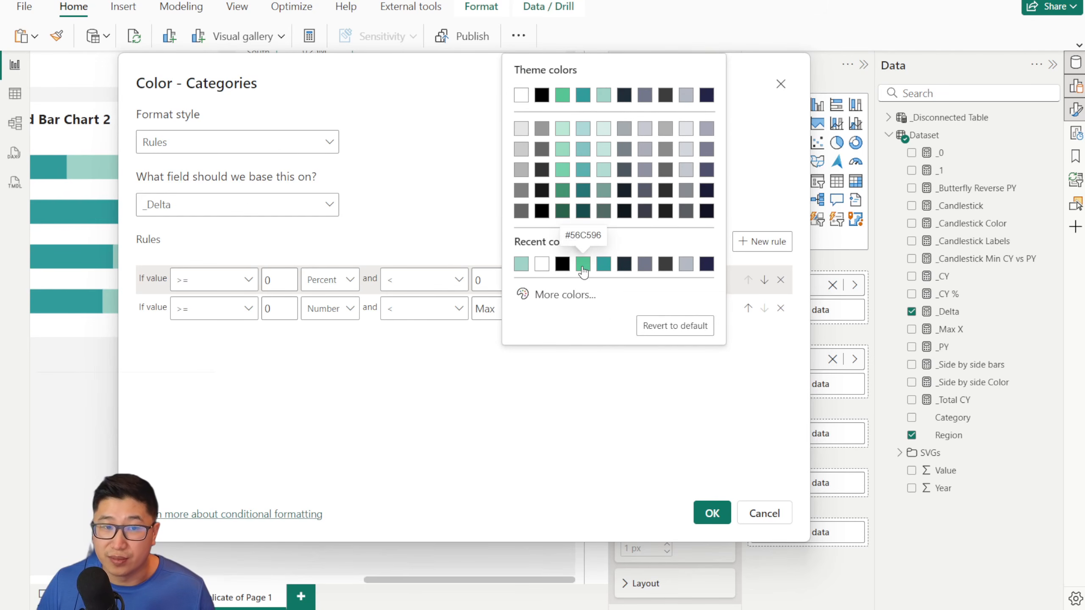
left_click(540, 267)
left_click(712, 513)
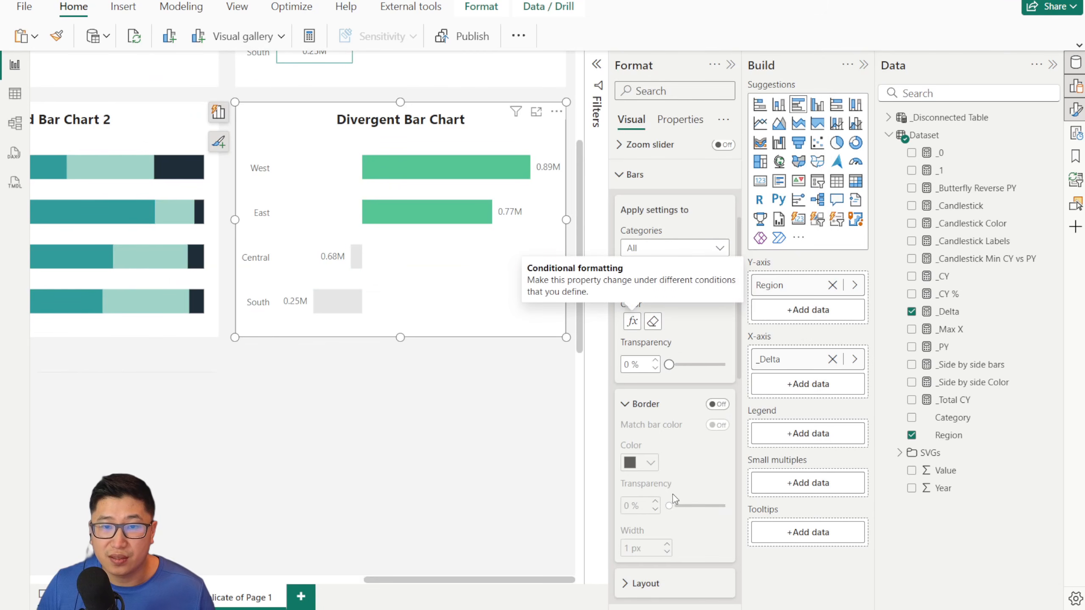
Step: Switch the Year slicer through 2025, 2024 and 2022 to test the Divergent Bar Chart's rule colors, ending on 2025
scroll(490, 402, "down", 3)
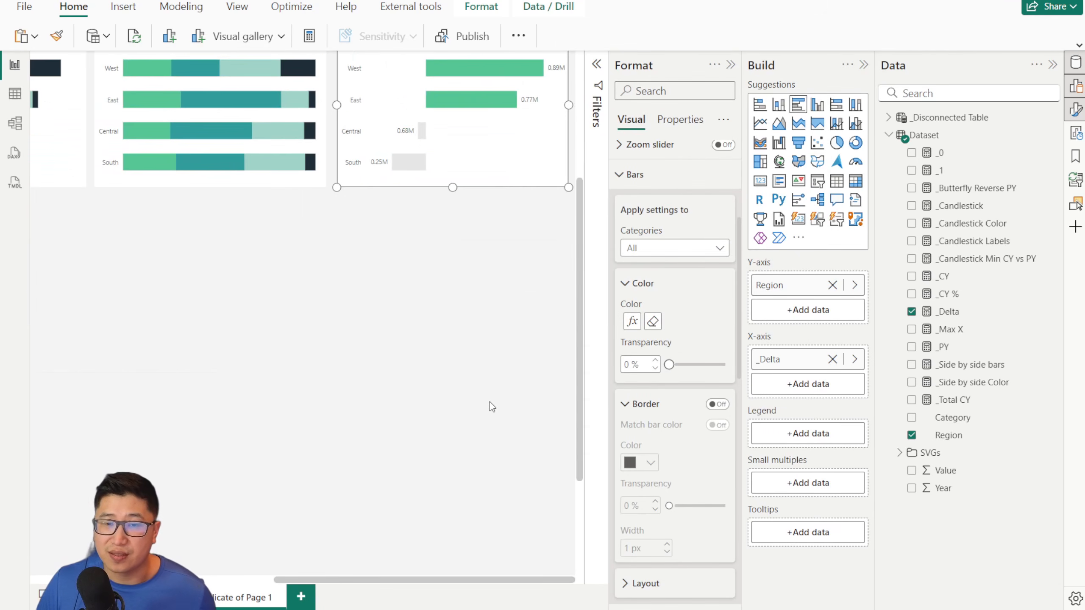
scroll(489, 401, "down", 3)
scroll(462, 404, "up", 3)
left_click(188, 113)
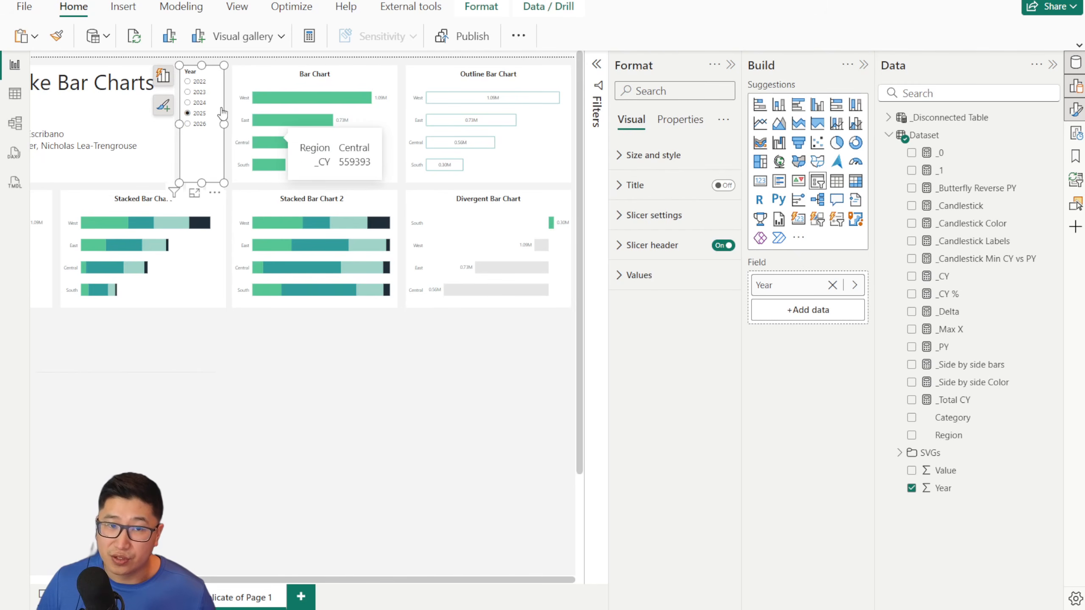
left_click(200, 103)
left_click(200, 83)
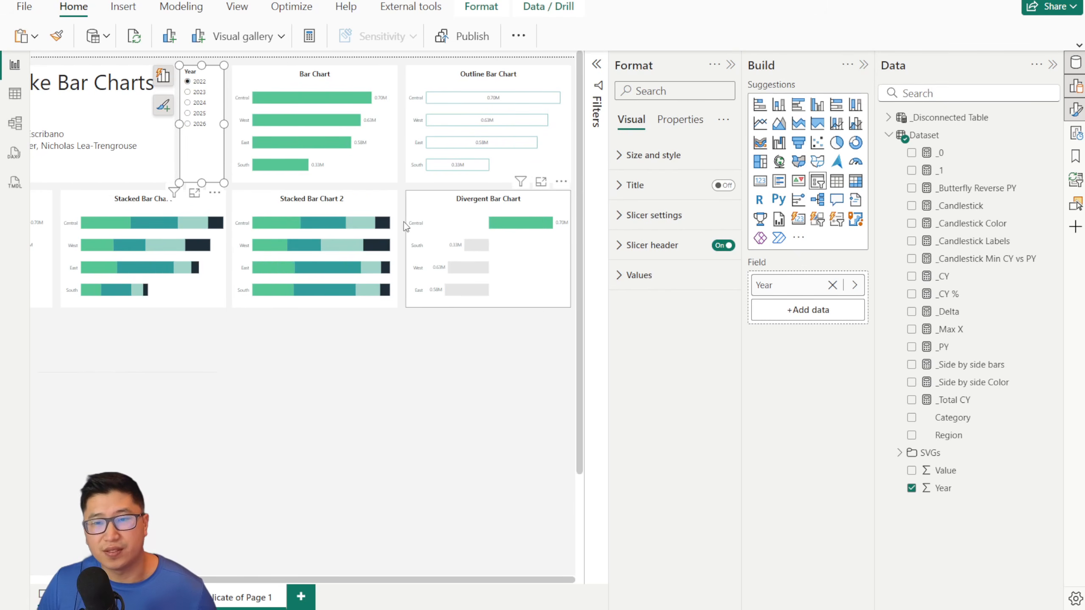
left_click(202, 105)
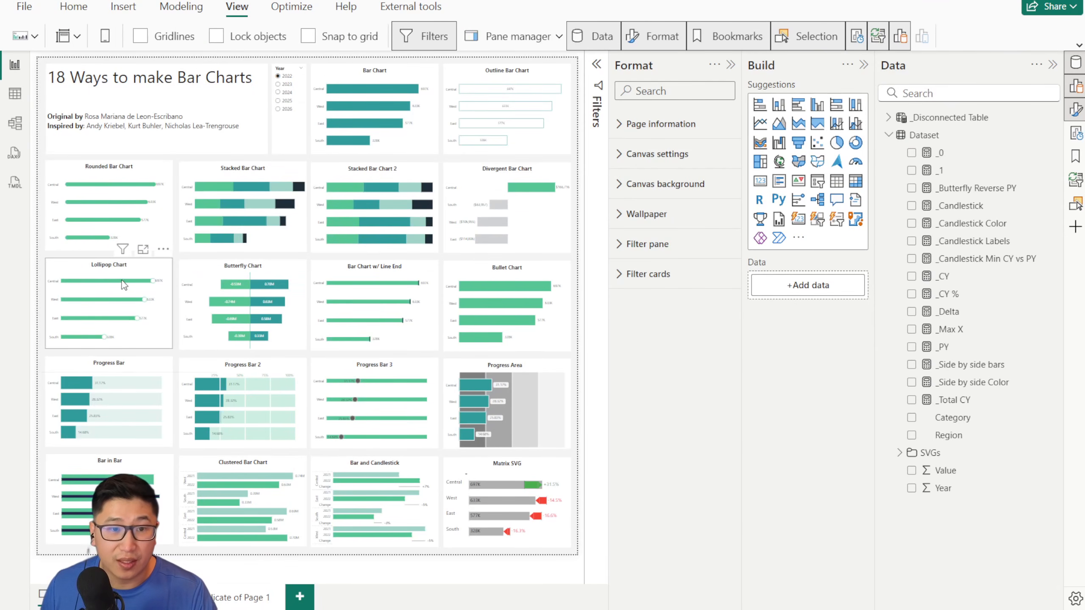
Step: Check the Lollipop Chart on the original page, and on the duplicate page place a copy of the Rounded Bar Chart directly below it
left_click(108, 266)
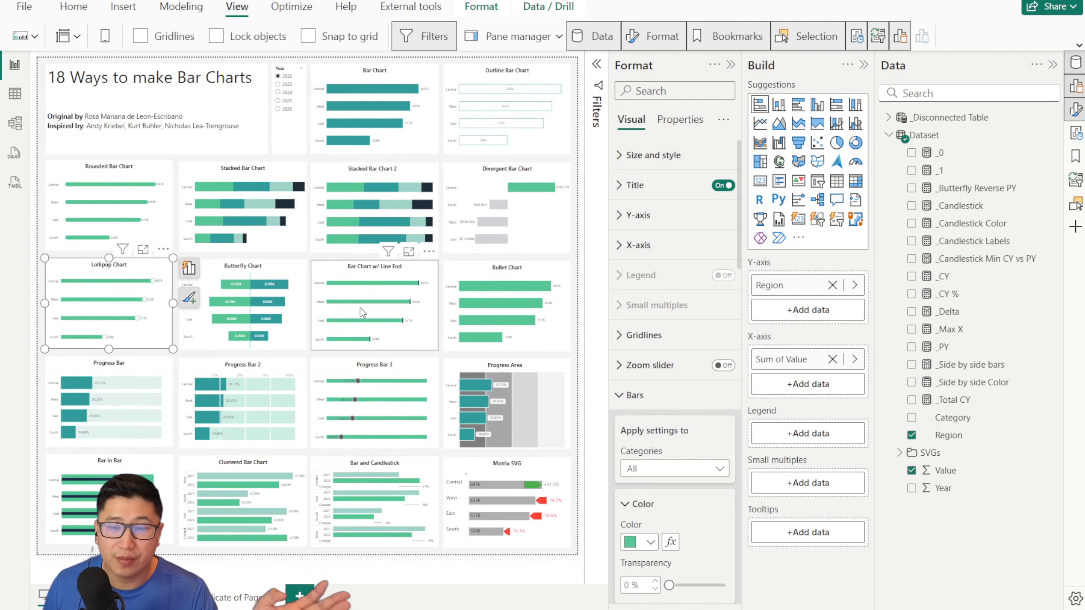
left_click(230, 598)
left_click(134, 172)
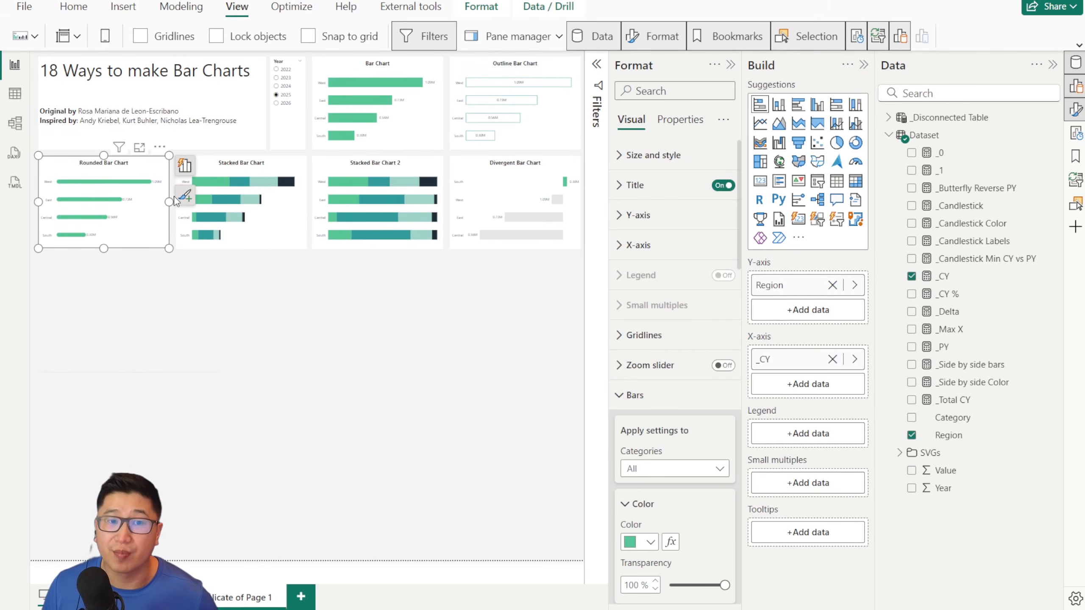
key("ctrl+c")
key("ctrl+v")
left_click_drag(146, 185, 148, 266)
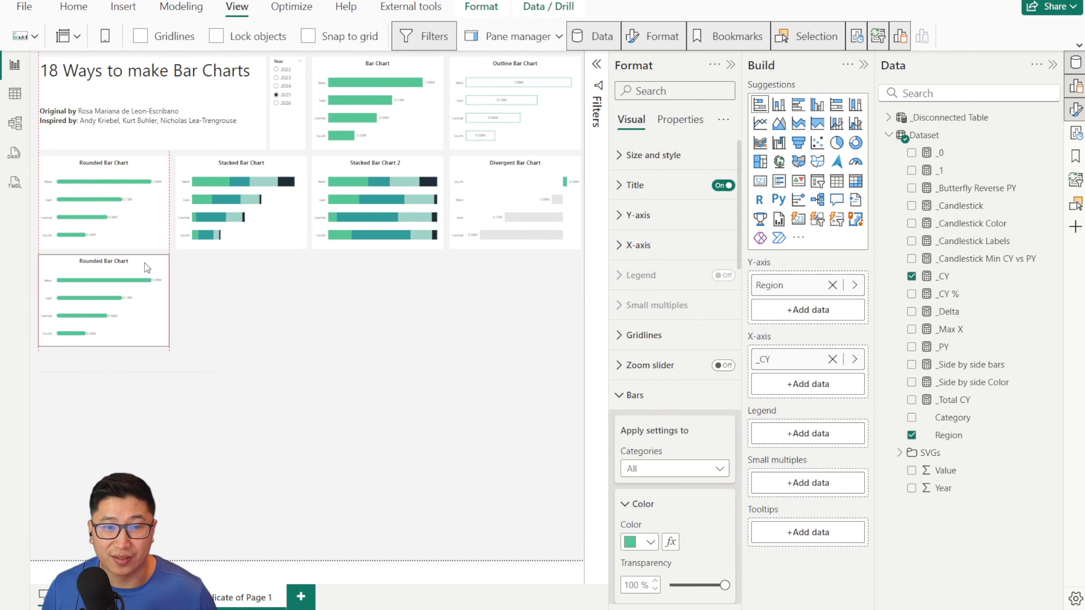
left_click(330, 317)
scroll(46, 385, "up", 6)
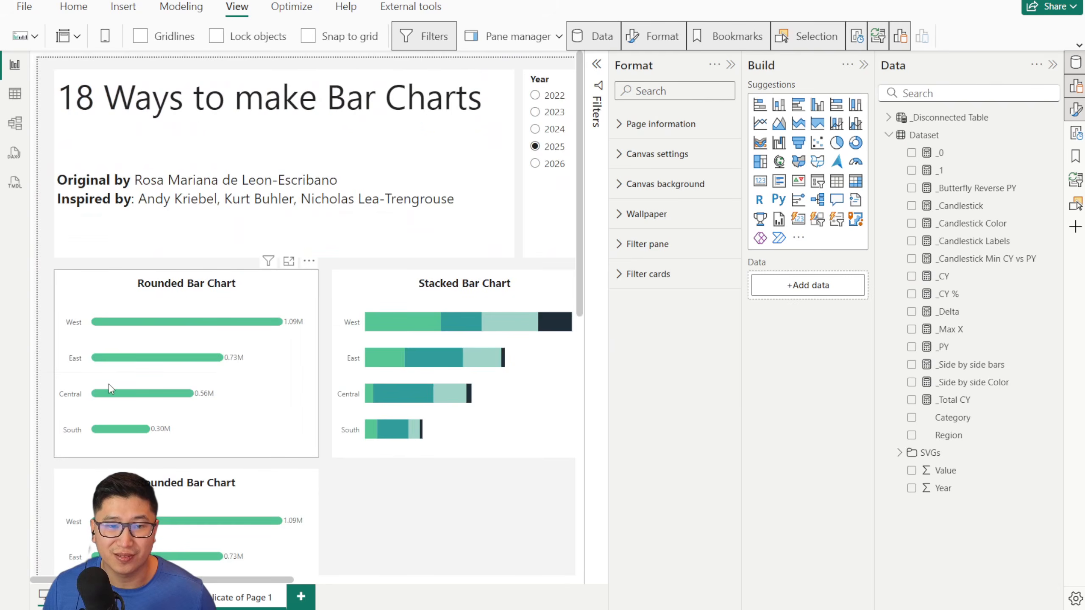
Step: Set the X-axis range minimum of the lower Rounded Bar Chart to 0
scroll(266, 322, "down", 6)
left_click(277, 142)
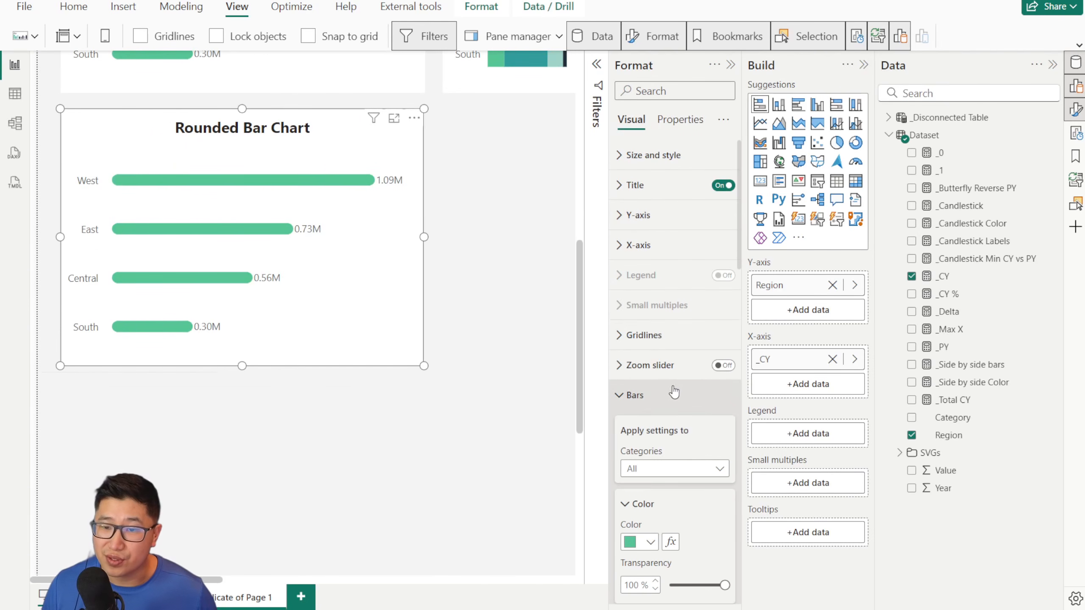
left_click(655, 243)
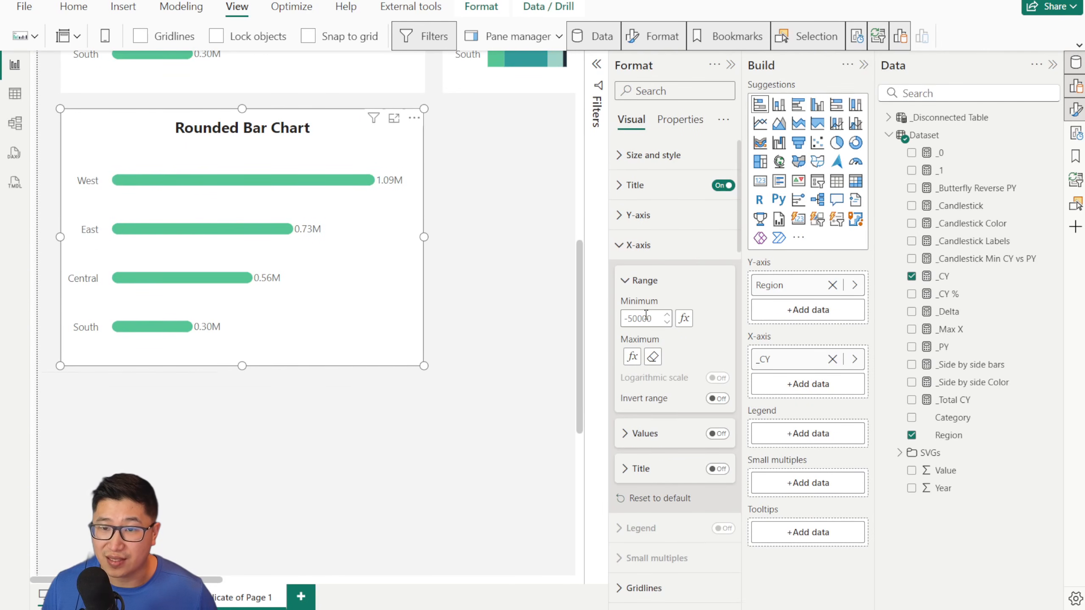
left_click_drag(652, 316, 586, 321)
type("0")
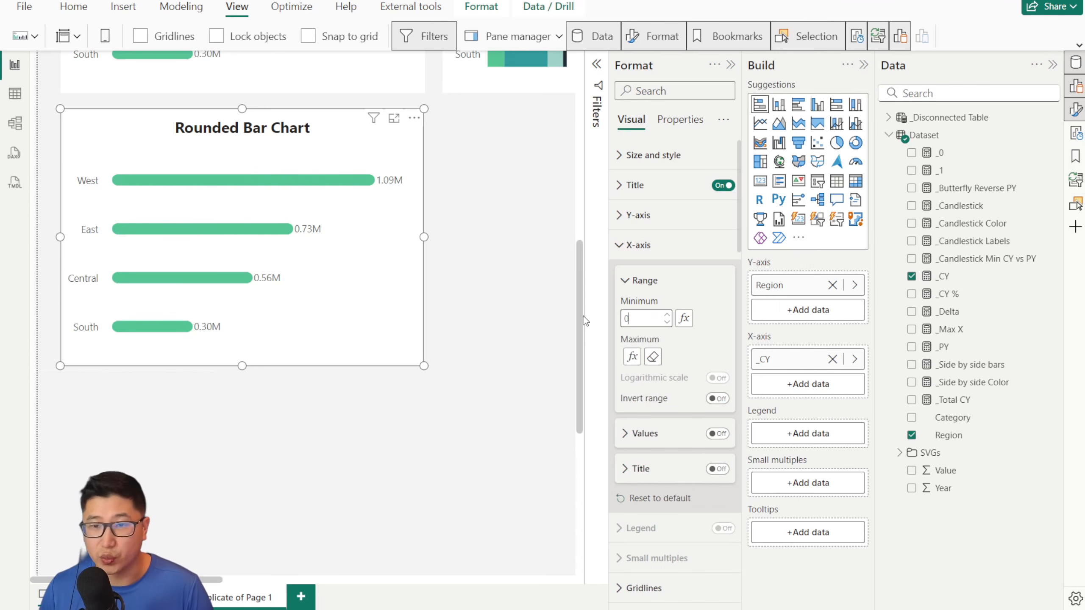
scroll(688, 342, "down", 10)
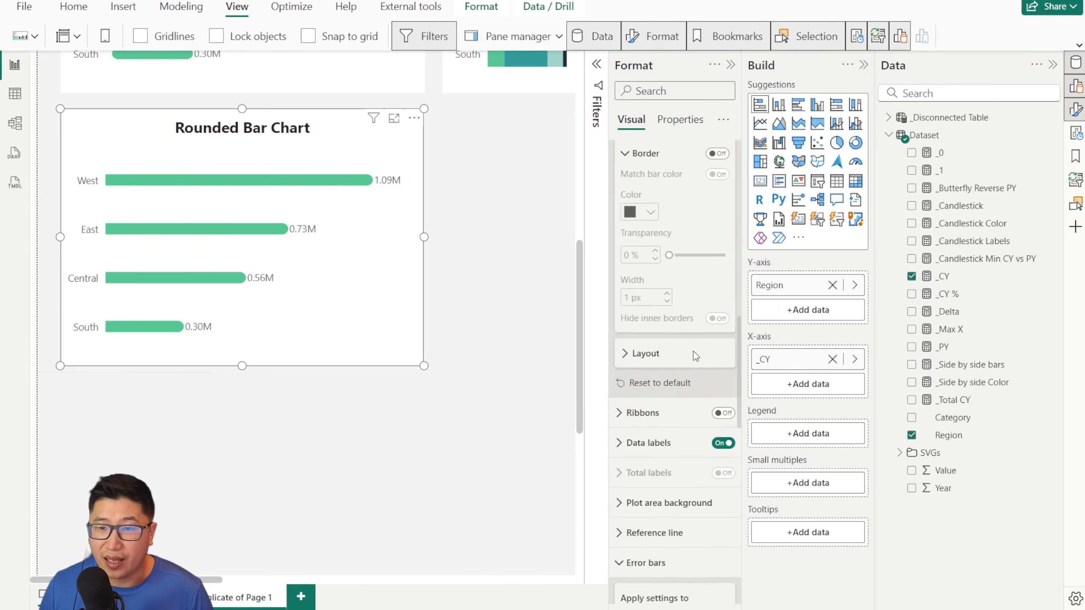
scroll(688, 342, "up", 10)
left_click(638, 245)
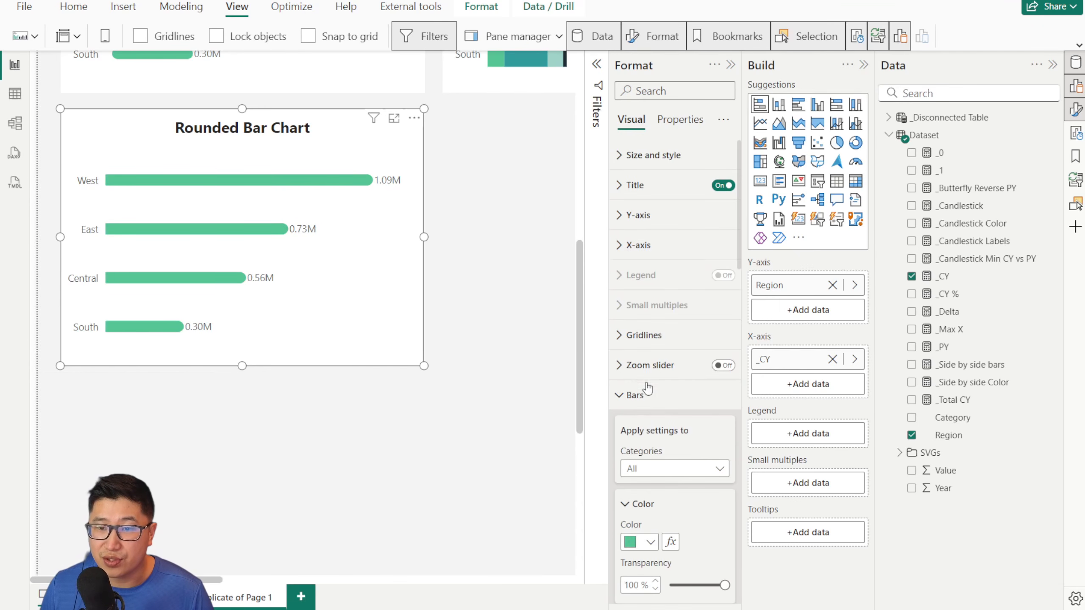
Step: Replace the _0 measure with _CY as the lower bound of the chart's error bars
left_click(645, 393)
scroll(671, 390, "down", 5)
scroll(666, 375, "down", 4)
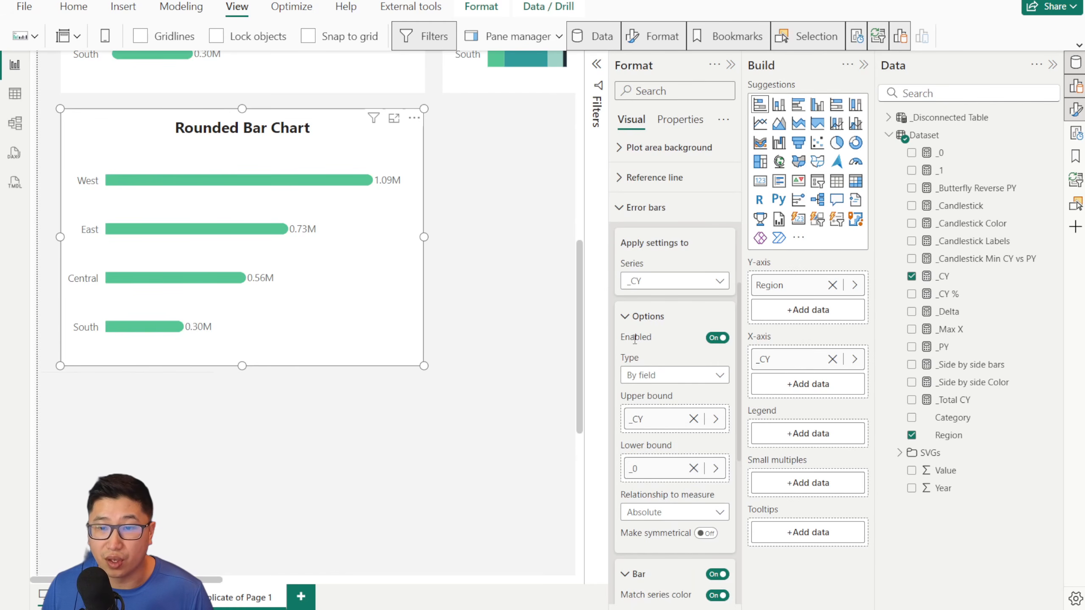
left_click(694, 467)
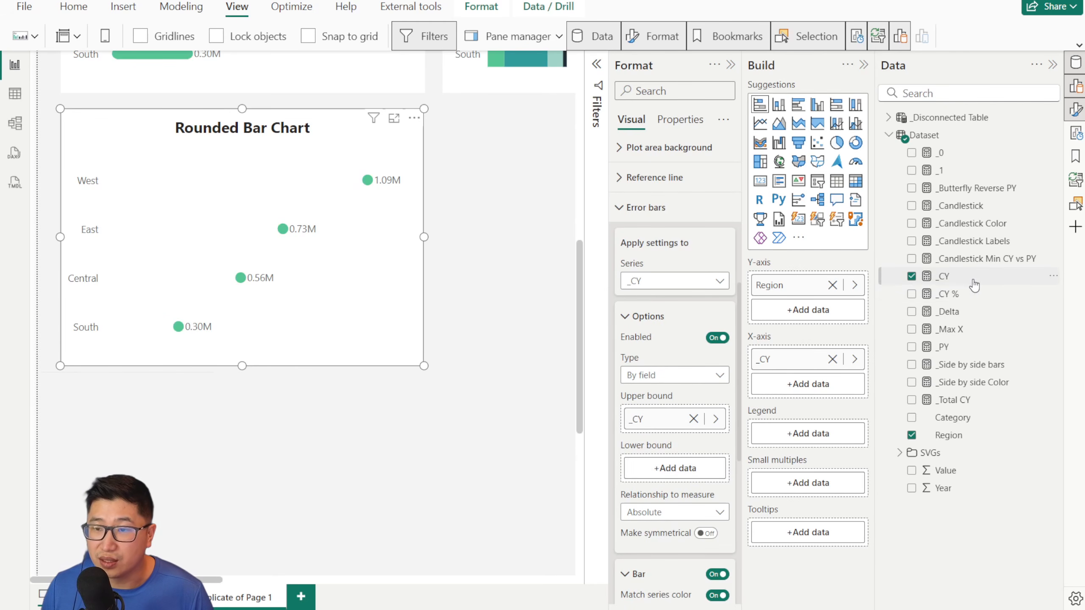
left_click_drag(974, 286, 696, 468)
Step: Set the transparency of the chart's bars to 0 %
scroll(685, 380, "up", 2)
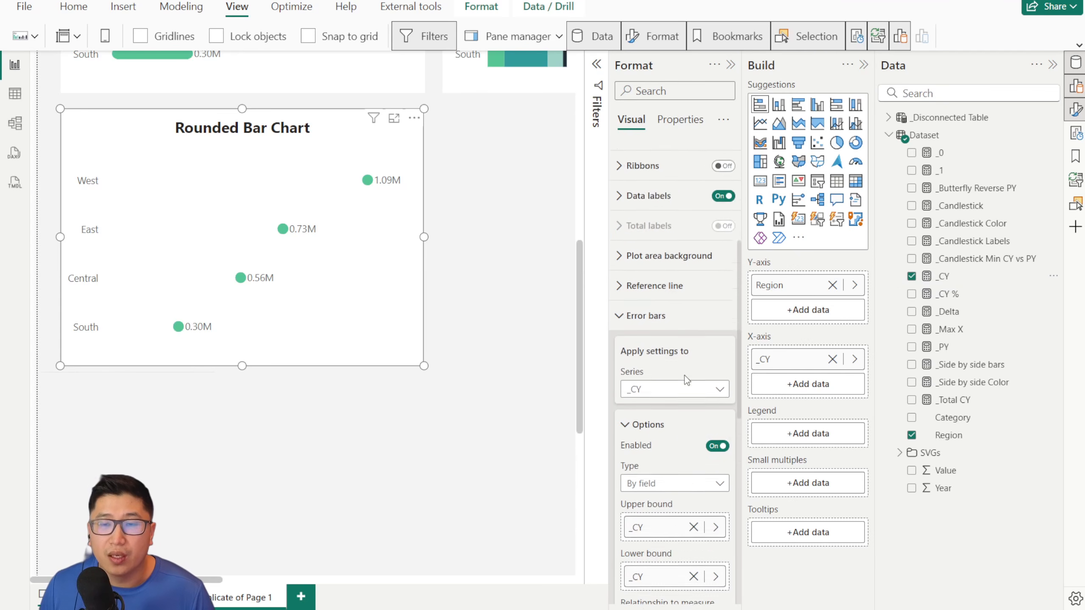
scroll(686, 379, "up", 4)
left_click(662, 325)
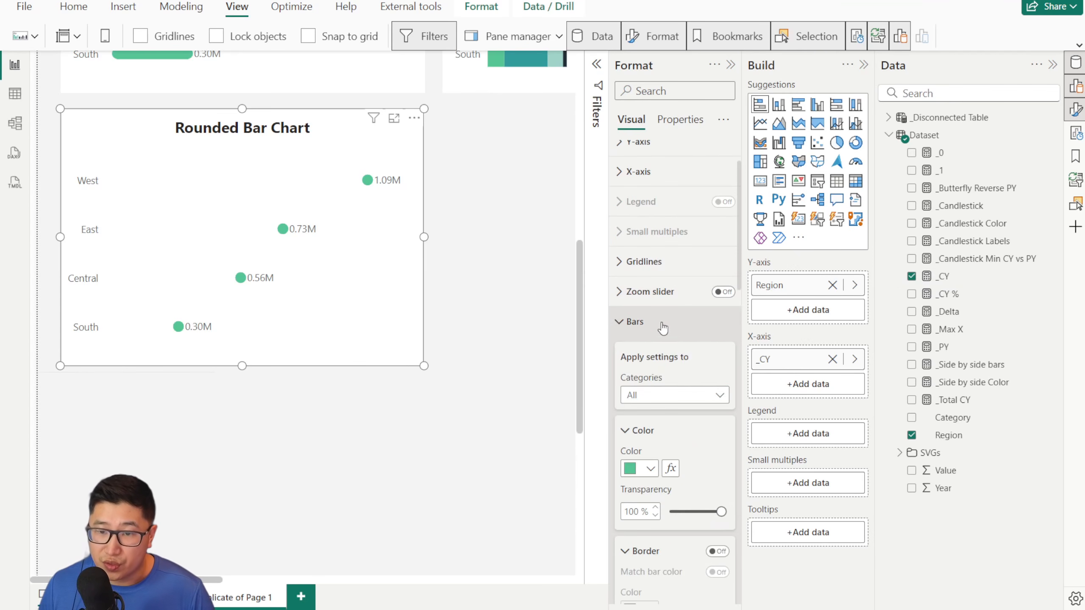
scroll(706, 416, "down", 3)
left_click_drag(724, 364, 669, 364)
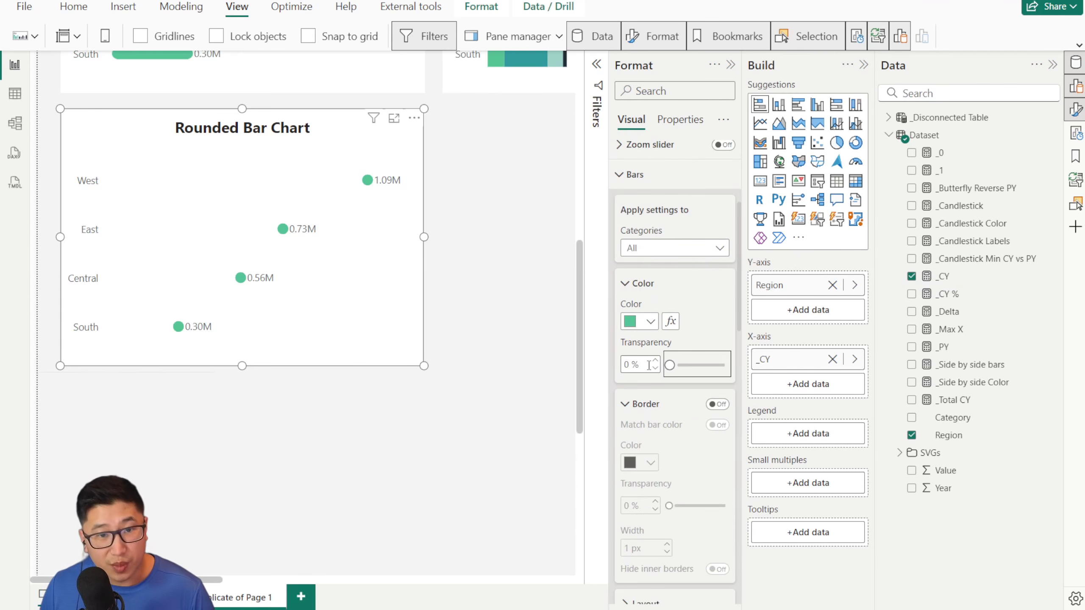
Step: Adjust the space between categories in the bar layout, trying 67 % and then 47 %
scroll(676, 356, "down", 2)
scroll(676, 355, "down", 2)
left_click(643, 453)
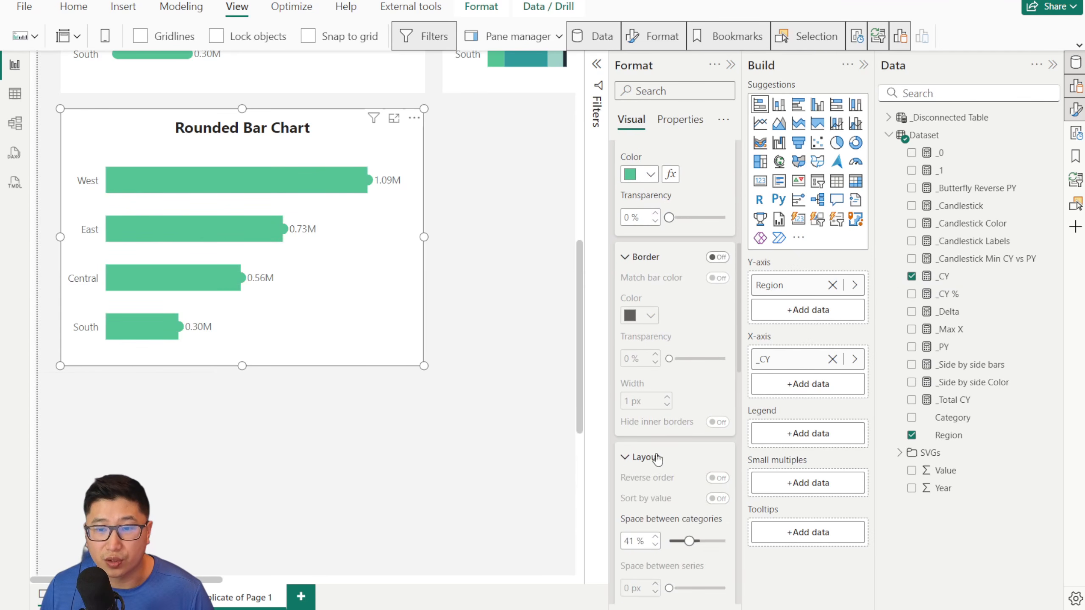
scroll(676, 444, "down", 2)
left_click_drag(698, 468, 710, 467)
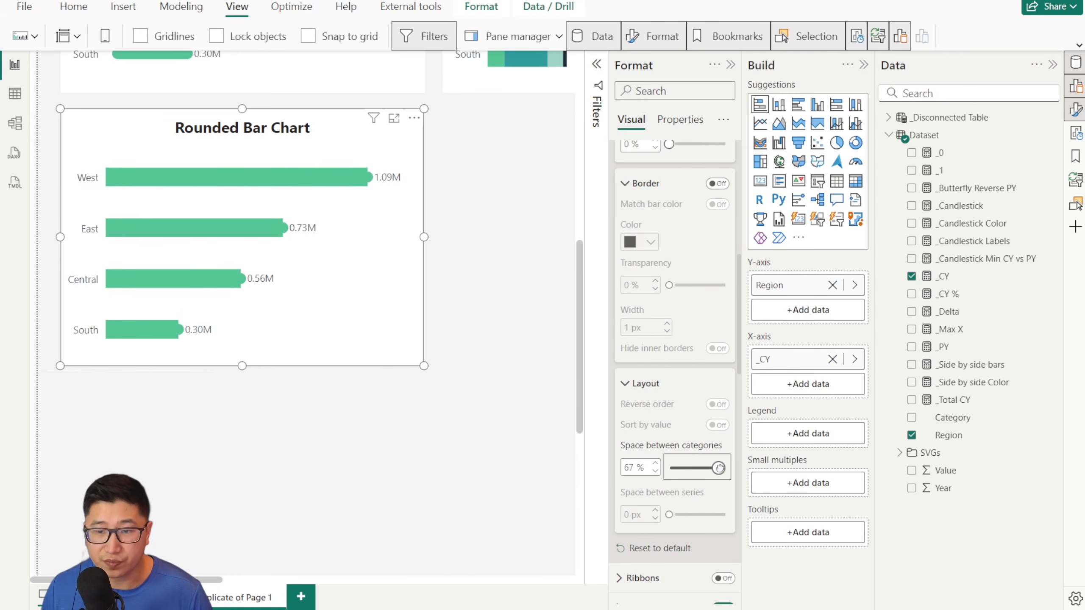
left_click_drag(723, 468, 704, 468)
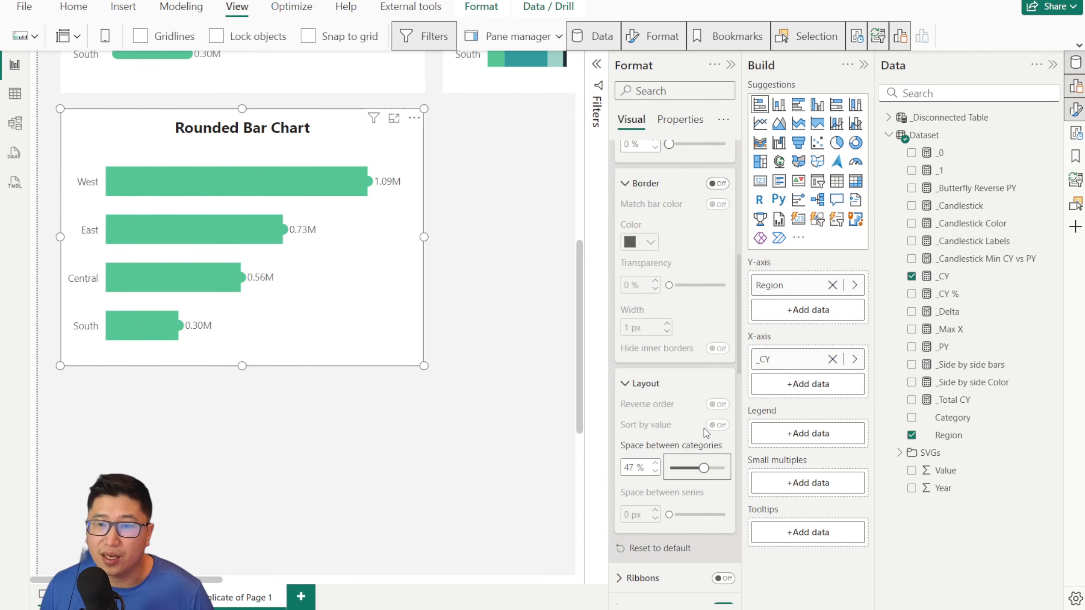
Step: Make the chart's bars fully transparent again at 100 %
scroll(703, 428, "up", 5)
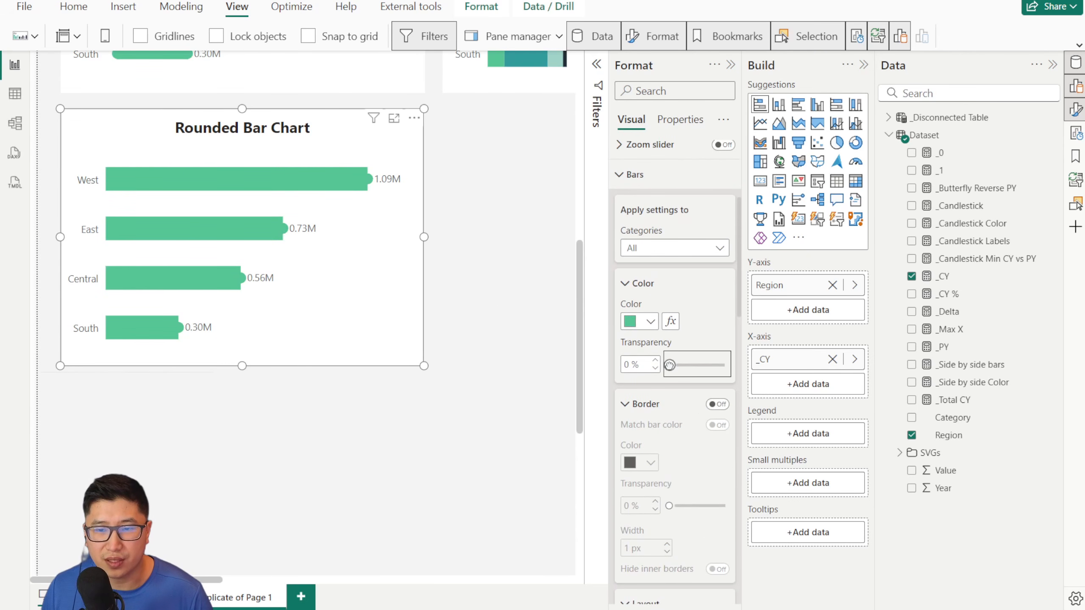
left_click_drag(714, 364, 726, 364)
left_click(641, 174)
Step: Replace the _CY measure with _0 as the lower bound of the error bars
scroll(700, 415, "down", 7)
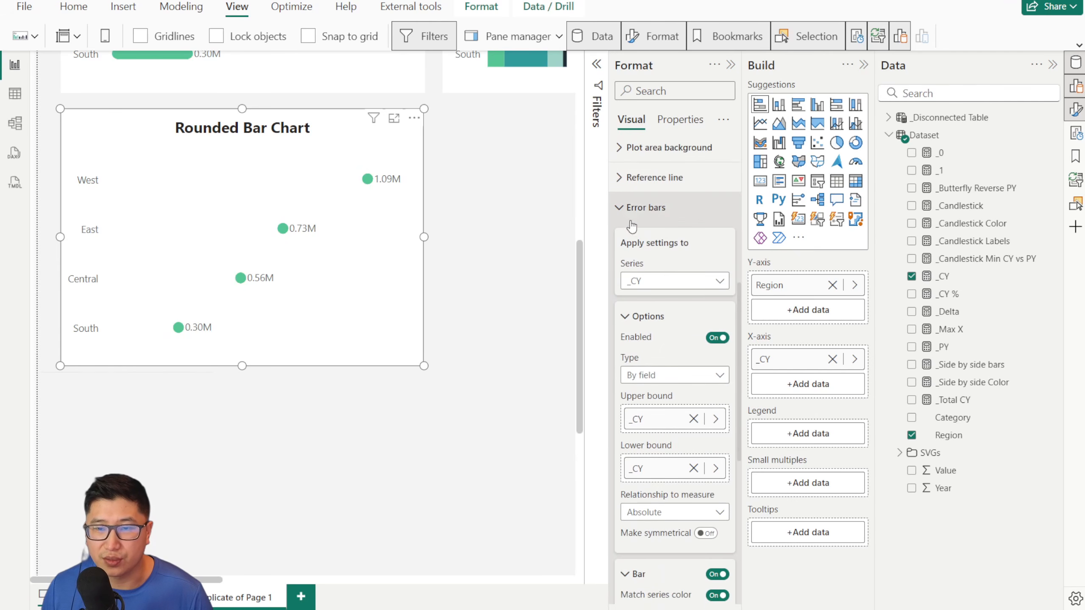
left_click(693, 320)
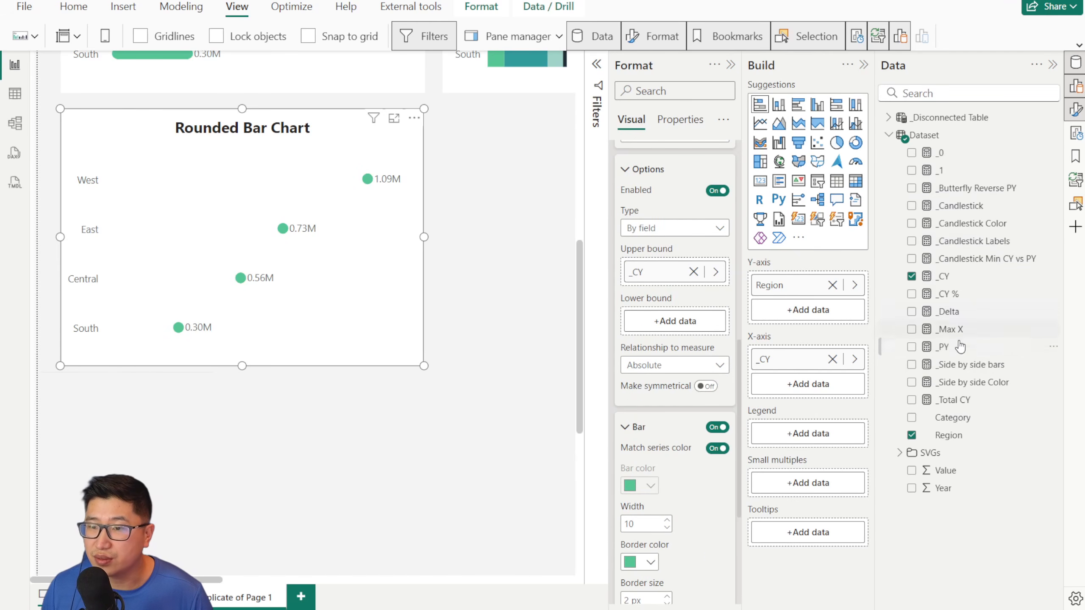
left_click_drag(939, 153, 674, 327)
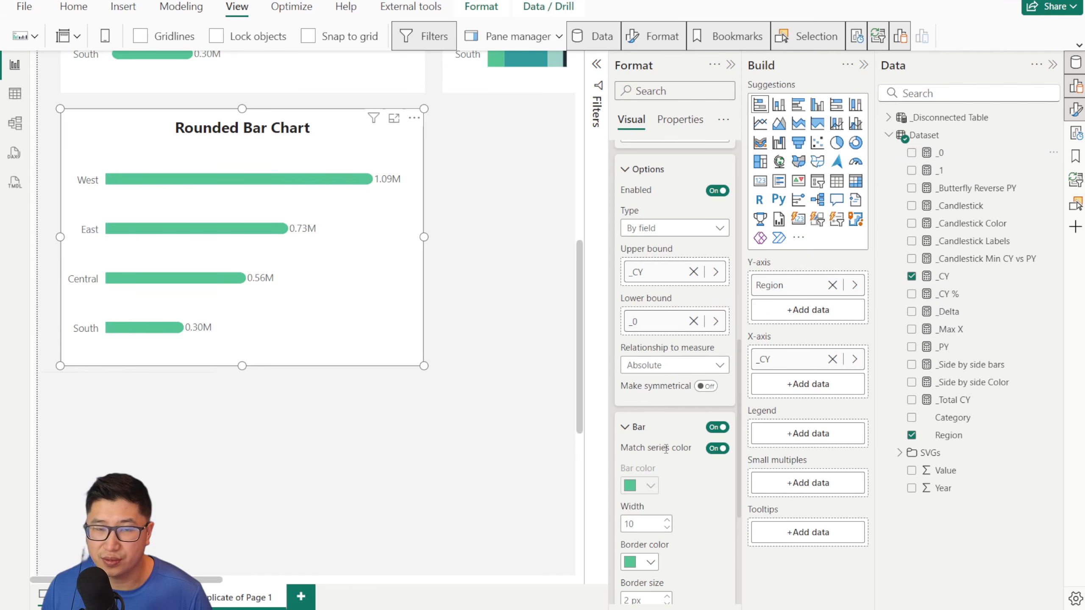
Step: Try error bar widths of 10 and 7 together with the round marker shape
scroll(658, 350, "down", 4)
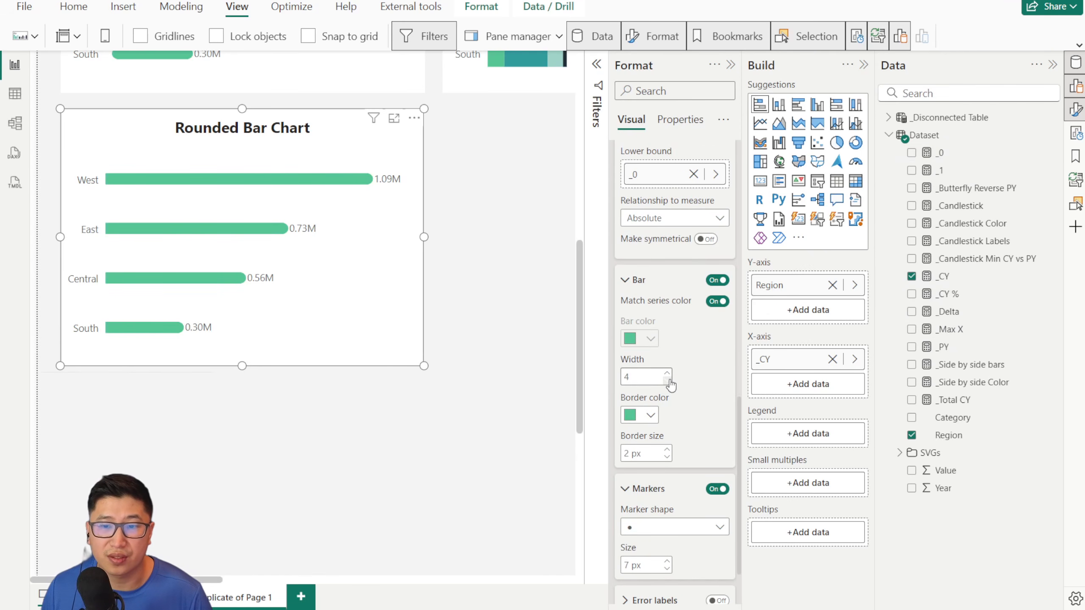
double_click(650, 379)
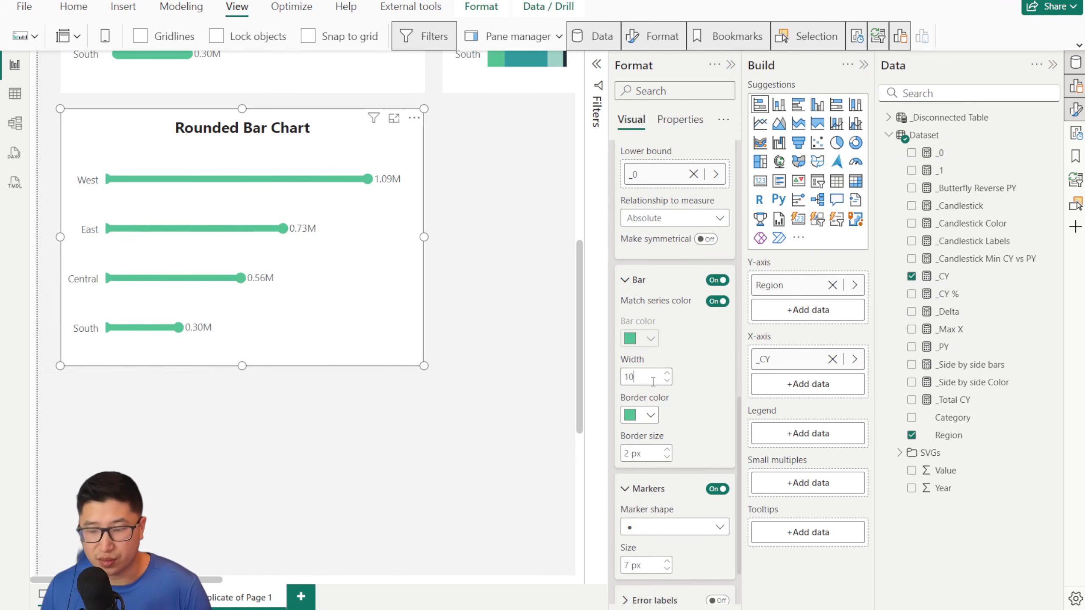
type("10")
key("Return")
left_click(692, 398)
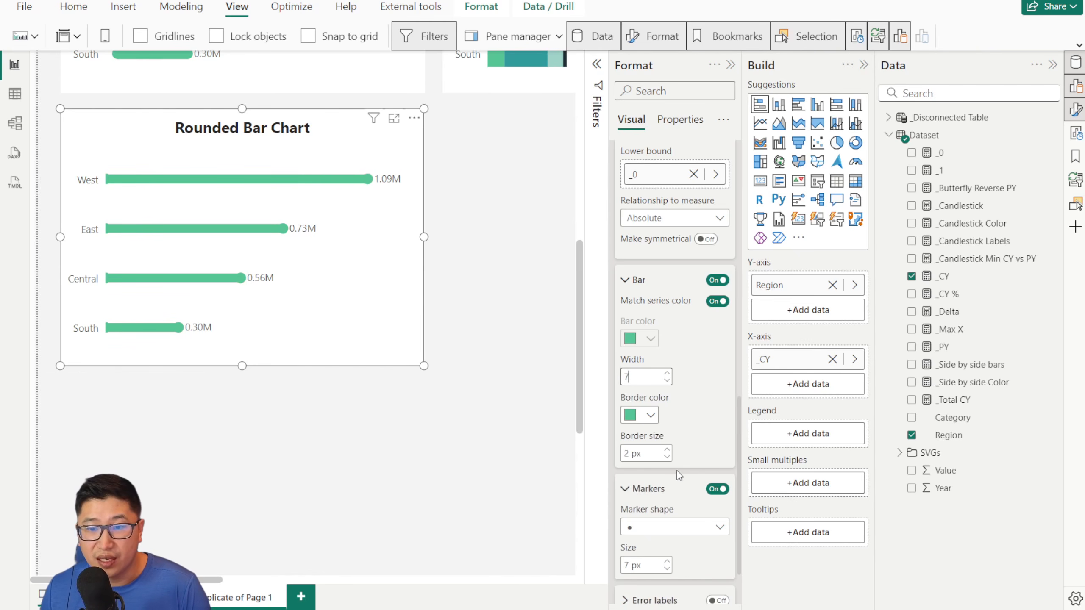
scroll(679, 528, "down", 2)
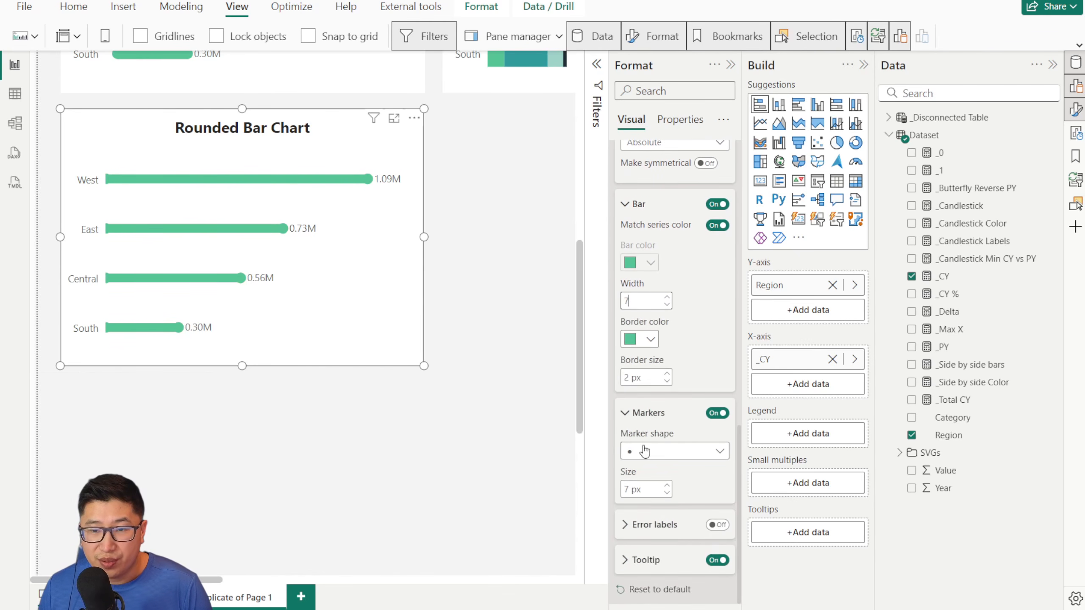
left_click(647, 449)
left_click(653, 473)
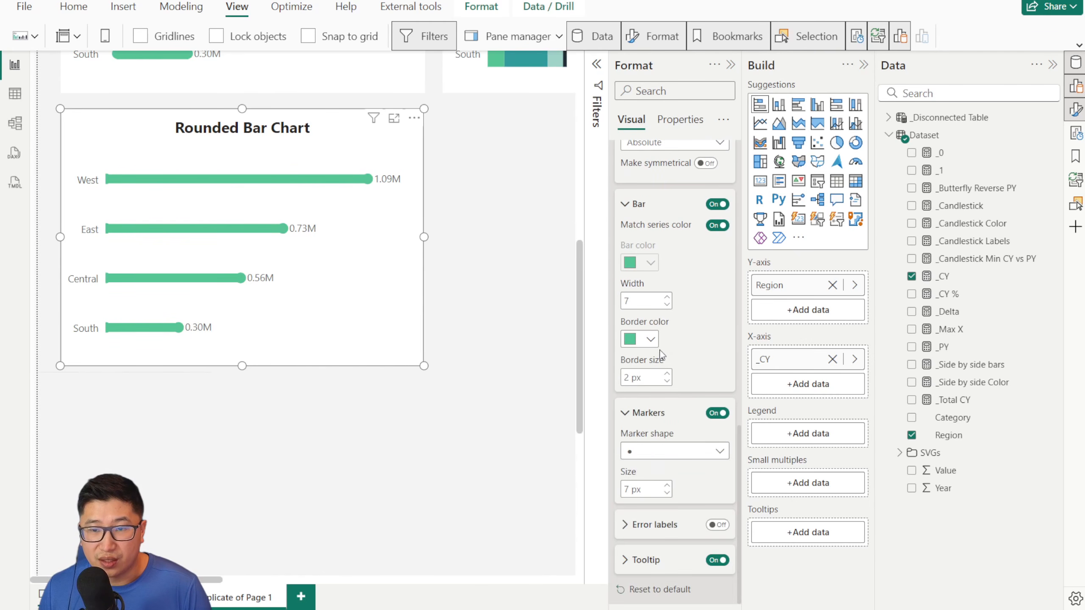
Step: Review the chart's bar transparency, category spacing, error bar bounds and marker settings
scroll(554, 241, "up", 5)
scroll(705, 471, "up", 5)
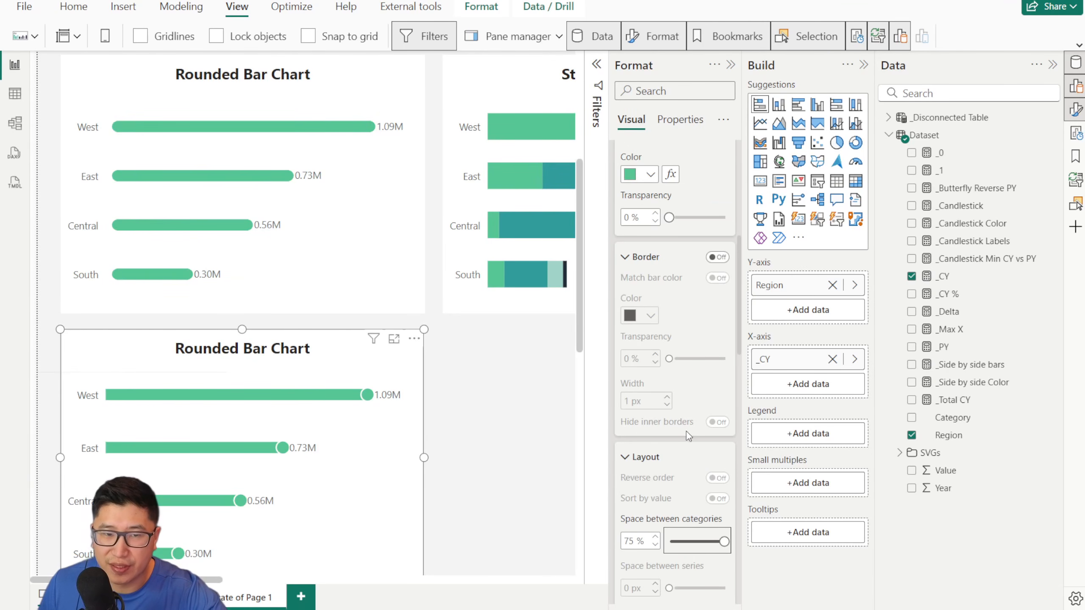
scroll(685, 444, "up", 5)
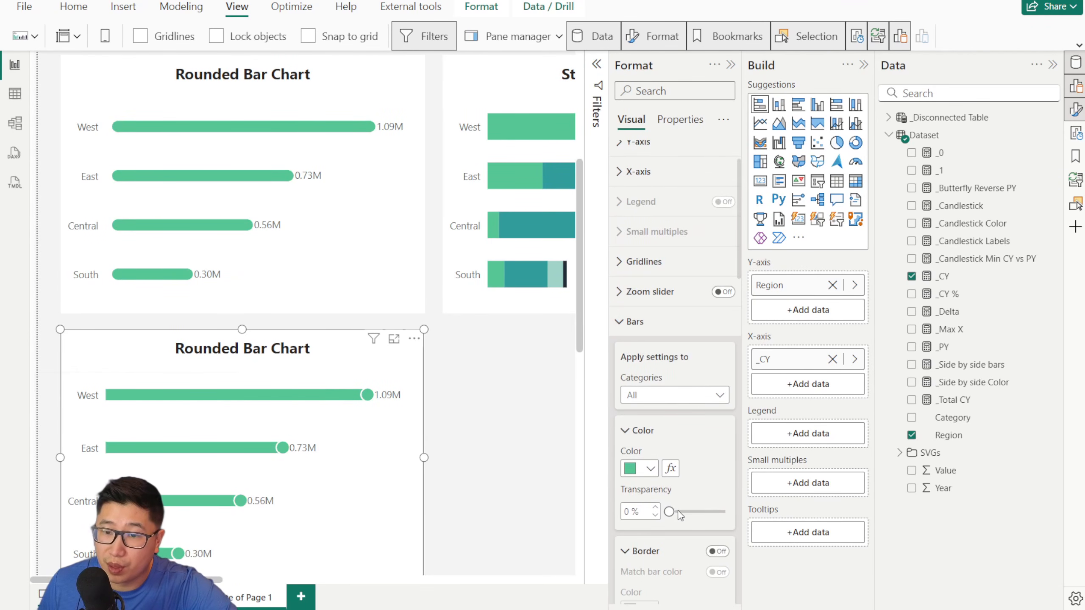
scroll(676, 341, "down", 10)
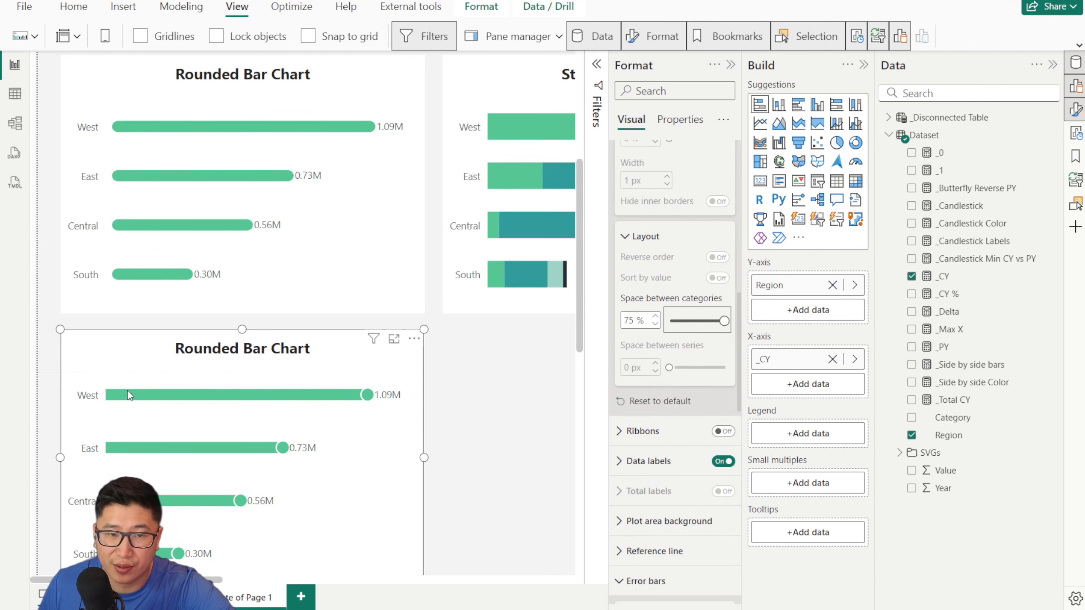
scroll(667, 417, "down", 10)
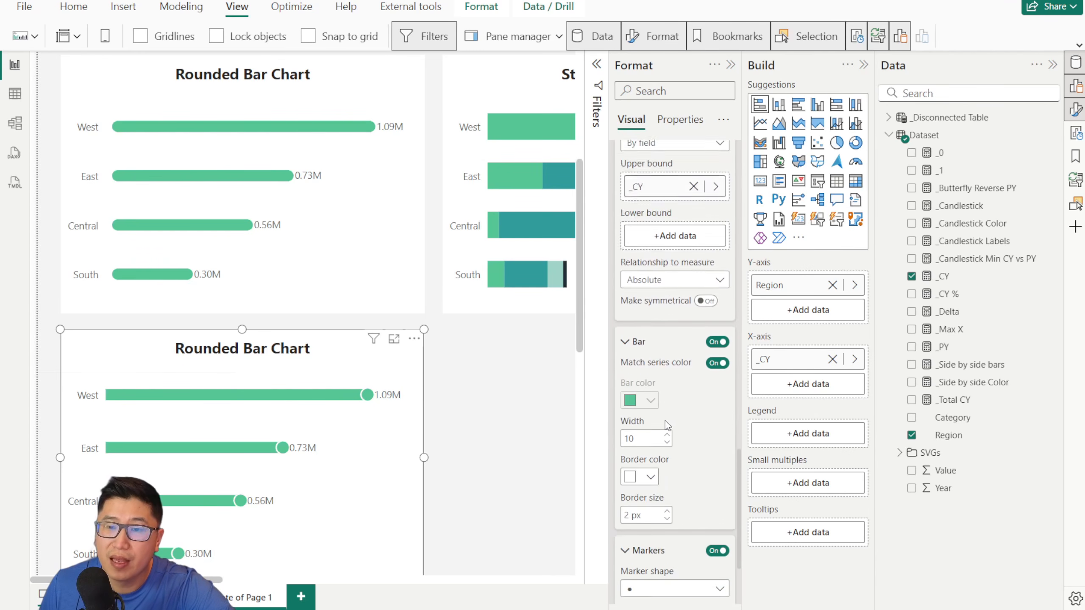
scroll(653, 313, "up", 2)
scroll(654, 312, "up", 5)
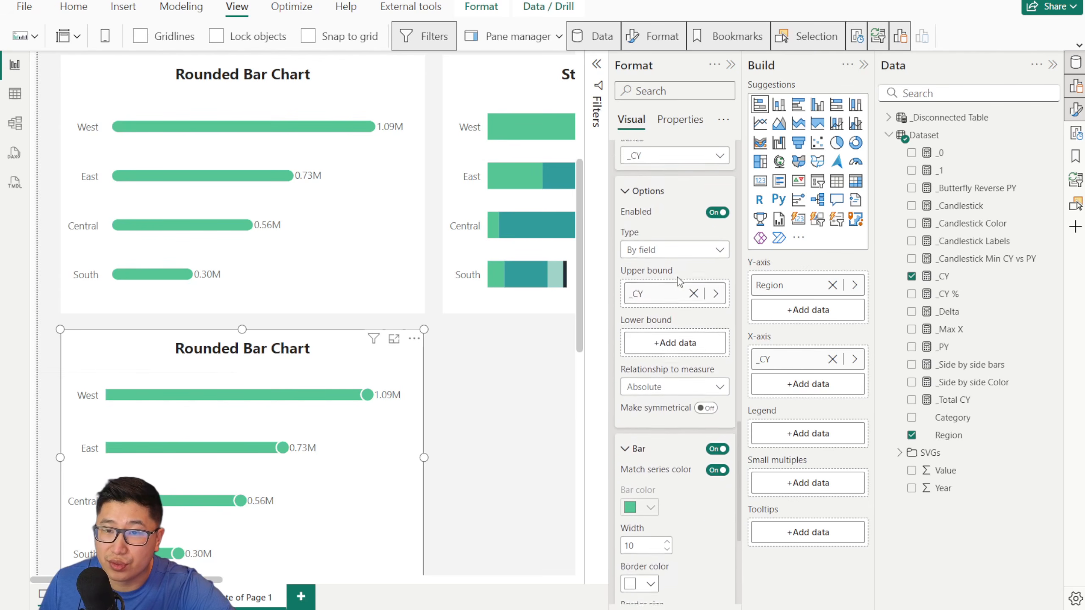
scroll(665, 432, "down", 6)
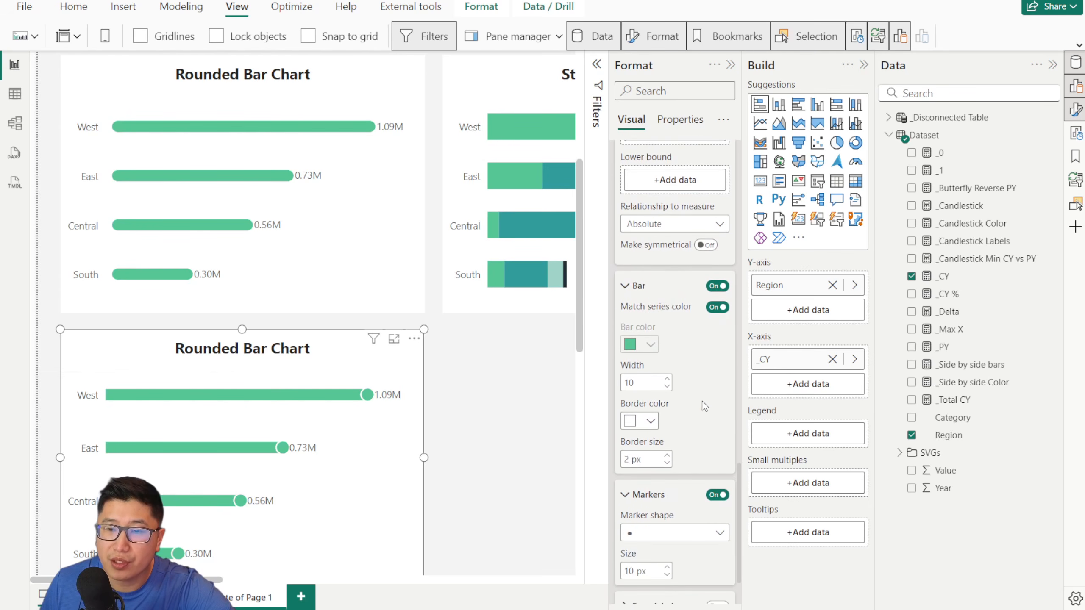
scroll(694, 372, "up", 3)
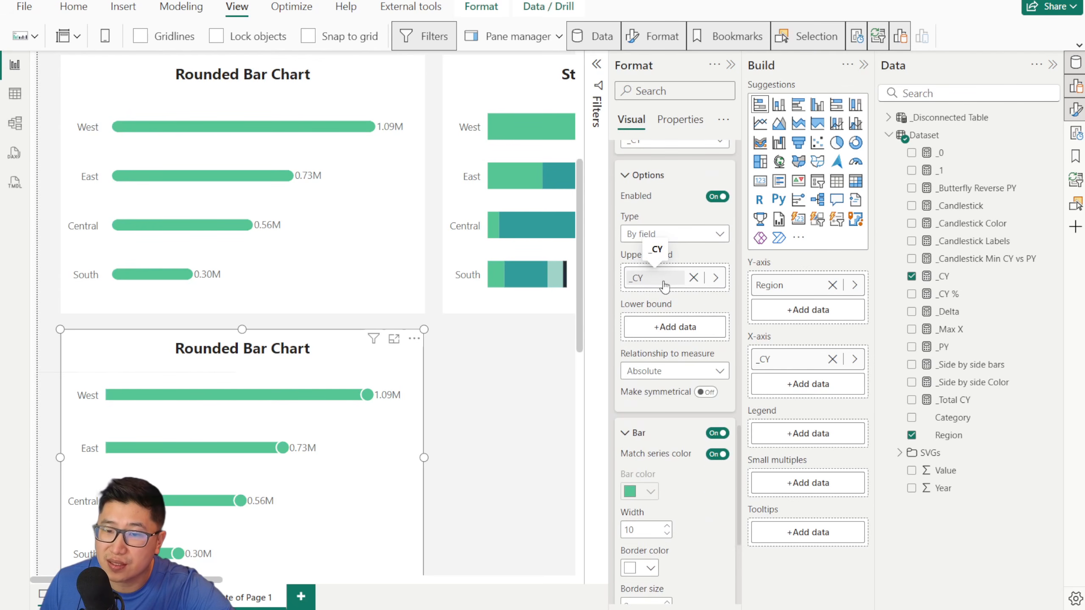
scroll(693, 402, "down", 3)
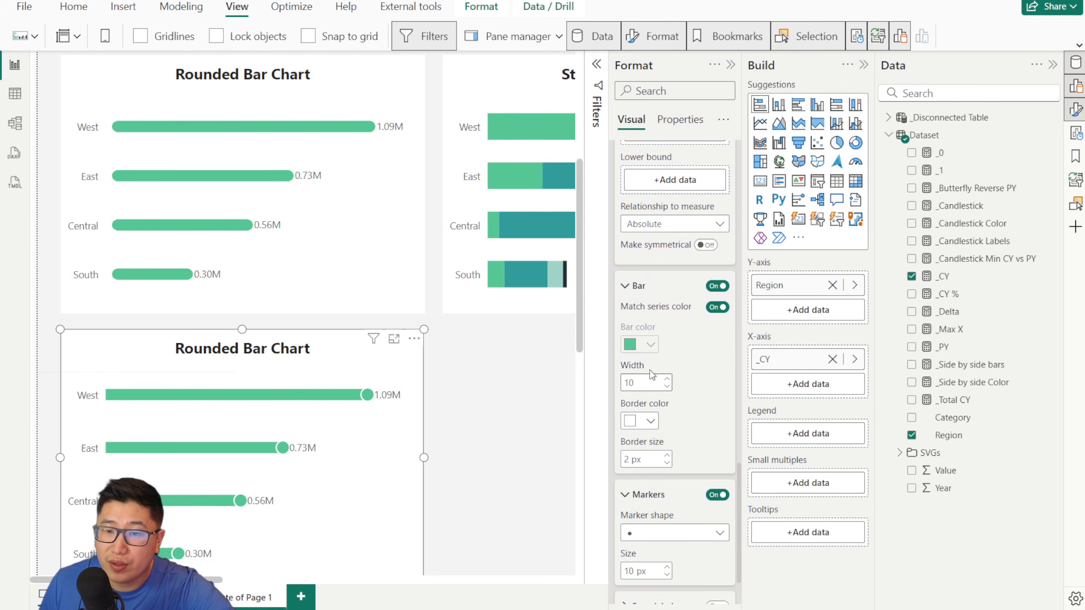
Step: Turn off series color matching for the error bars, and give them a white bar color with a green border
left_click(717, 306)
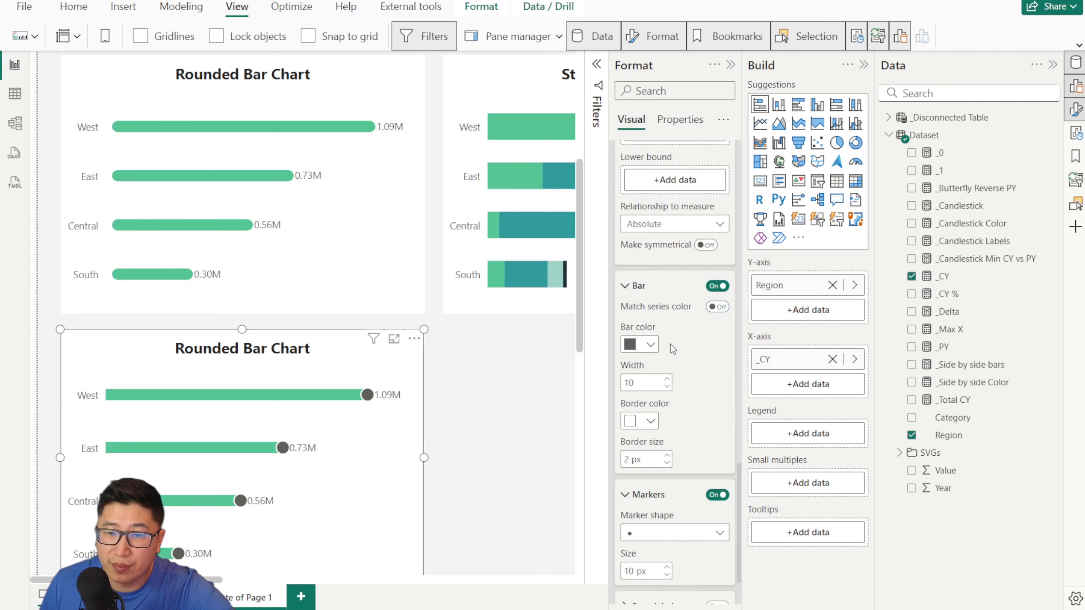
left_click(650, 345)
left_click(640, 399)
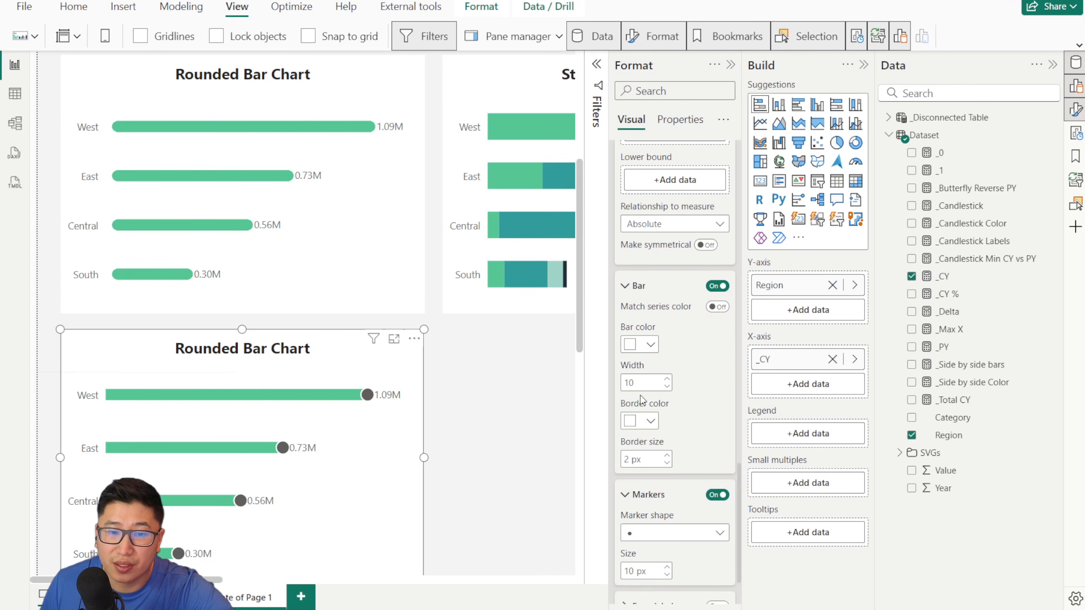
left_click(646, 422)
left_click(662, 362)
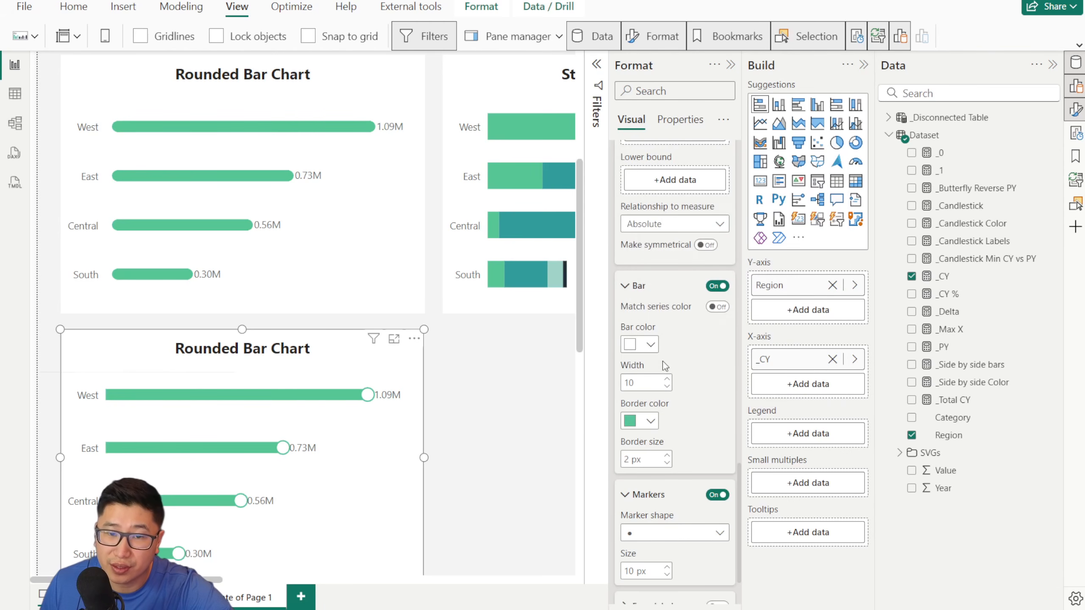
Step: Review the lollipop chart's marker, border and X-axis range settings, and look over the whole page
scroll(348, 402, "down", 2)
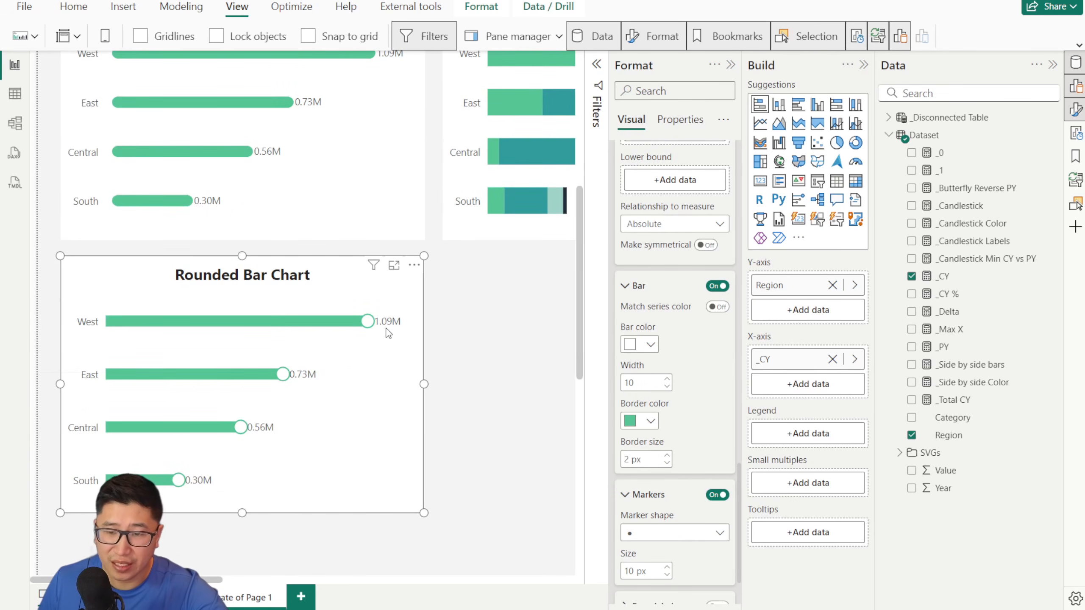
scroll(359, 342, "down", 2)
scroll(680, 530, "down", 2)
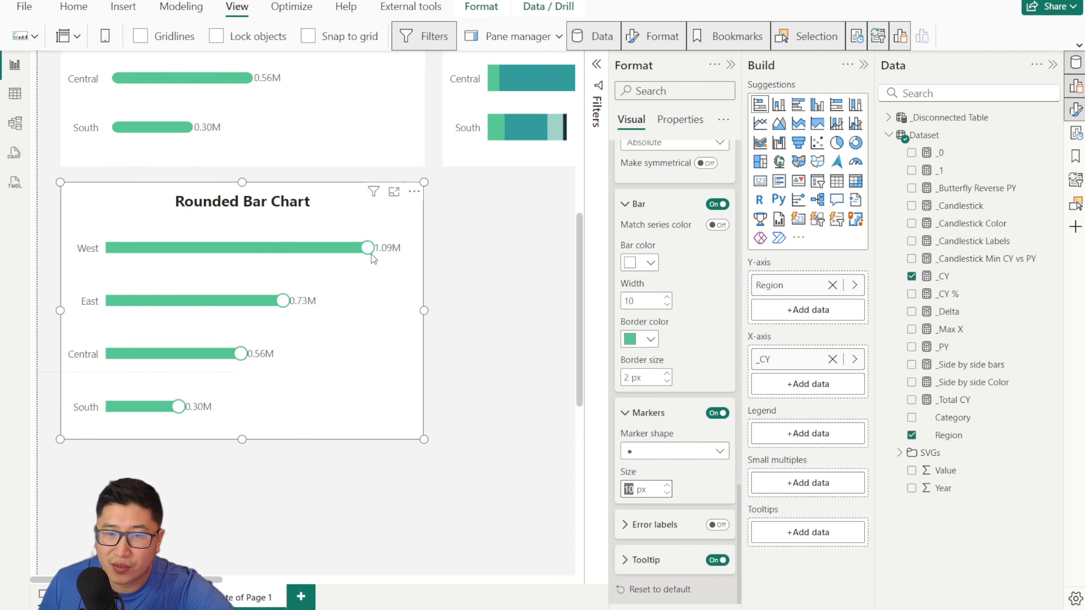
scroll(645, 351, "up", 15)
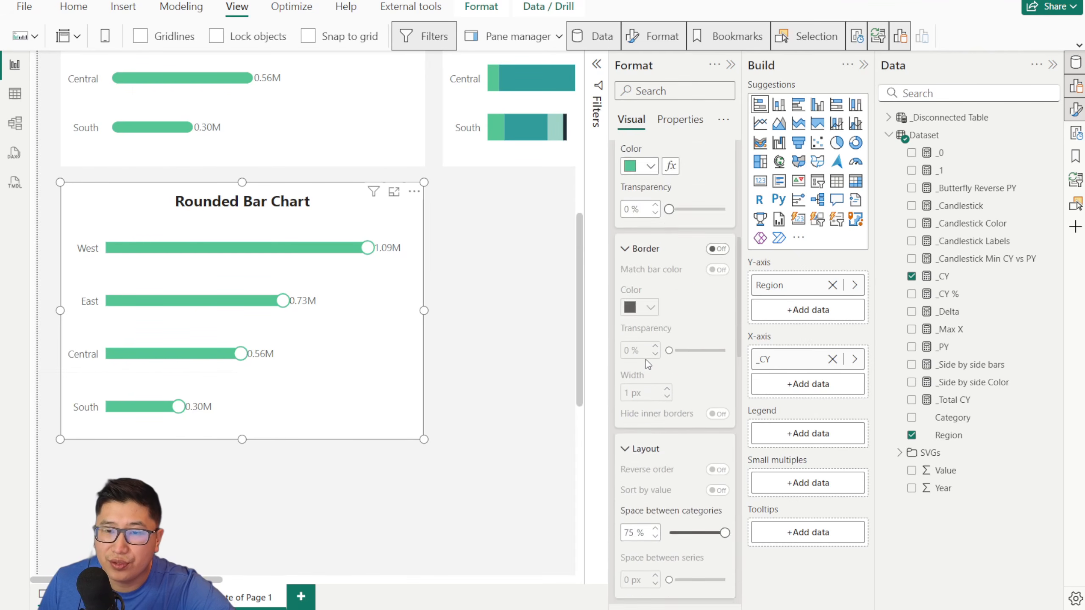
left_click(639, 245)
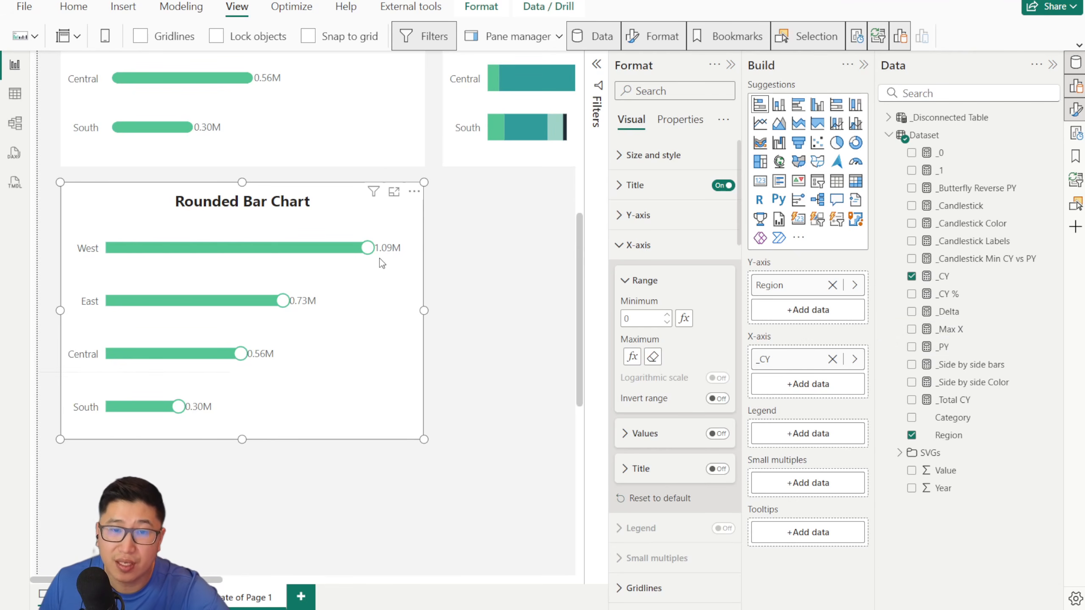
left_click(464, 333)
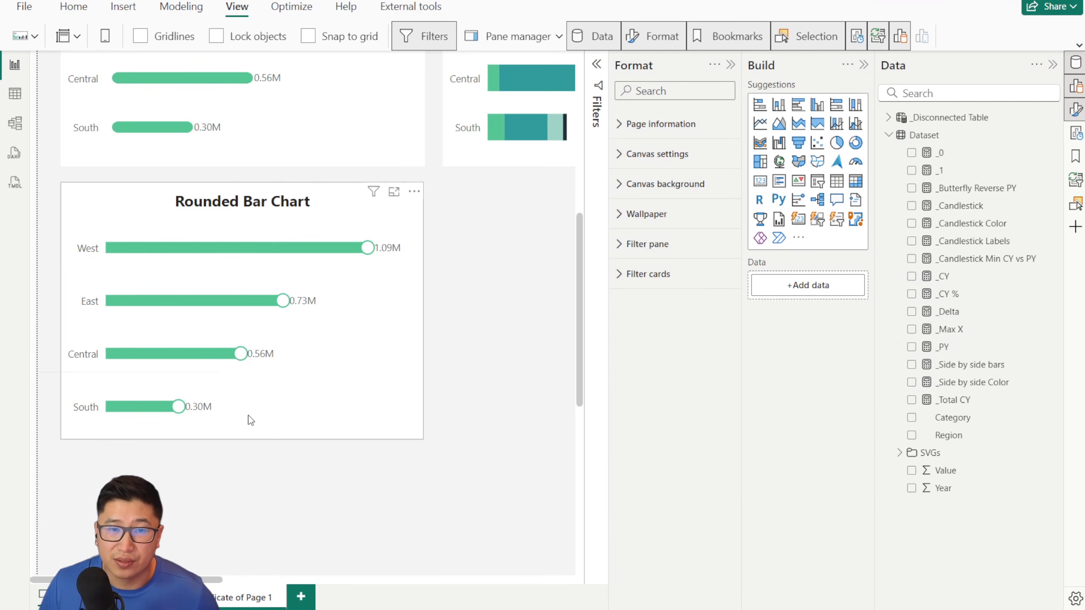
scroll(256, 415, "down", 2, "ctrl")
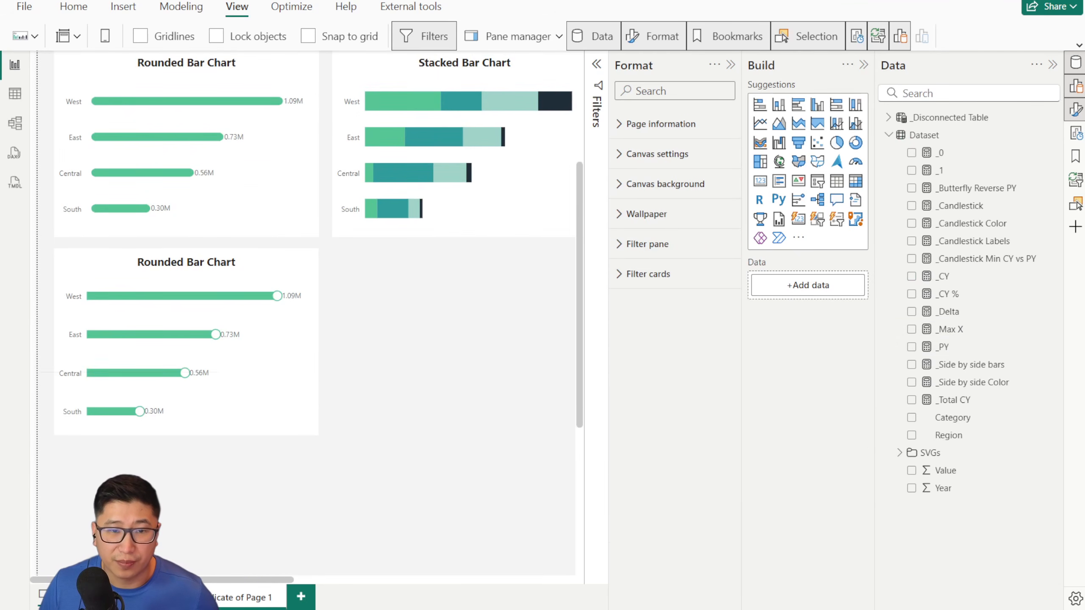
scroll(294, 465, "down", 3, "ctrl")
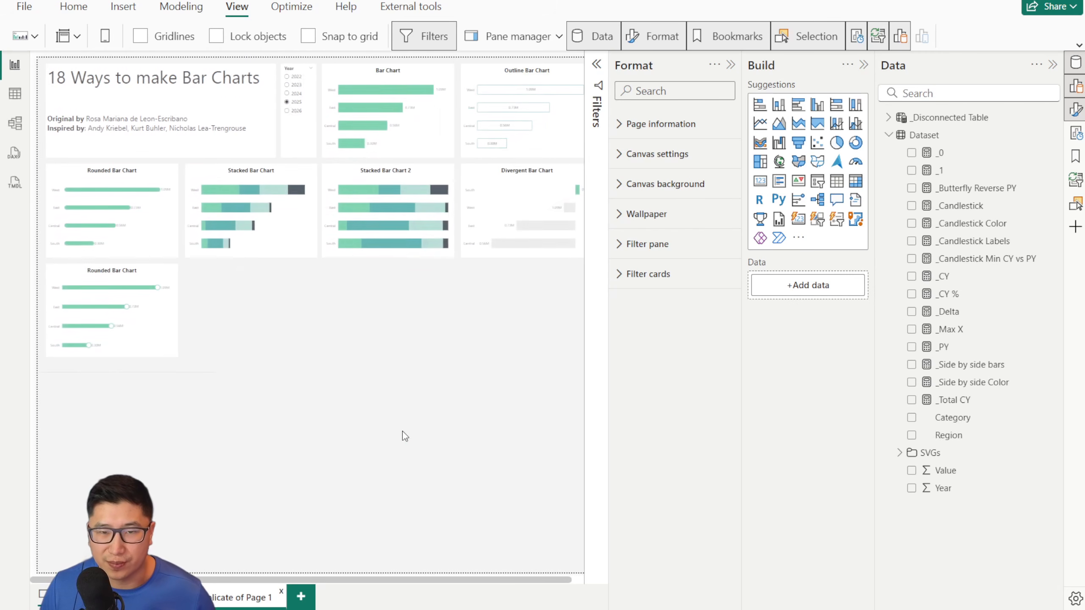
Step: Duplicate the Stacked Bar Chart, place the copy directly below the original, and remove Category from its legend
scroll(402, 431, "up", 3)
left_click(395, 225)
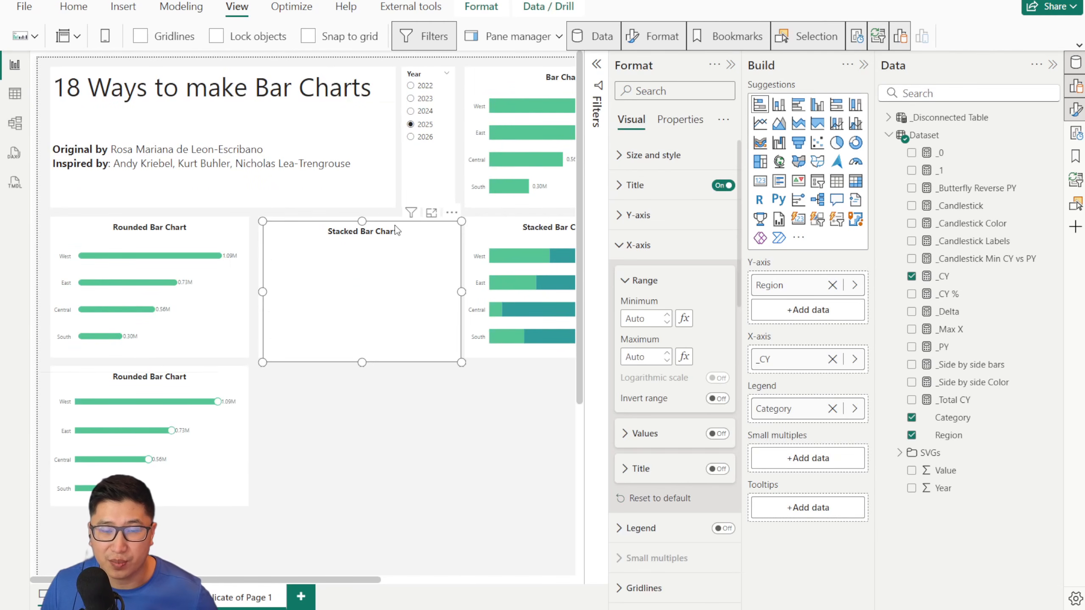
left_click_drag(395, 225, 398, 377)
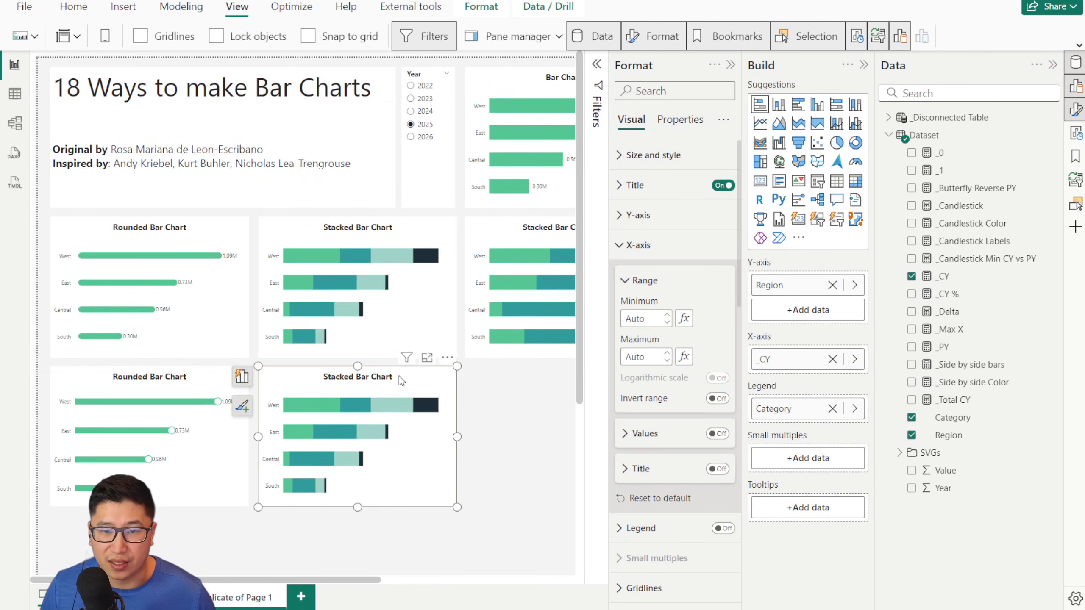
left_click(832, 409)
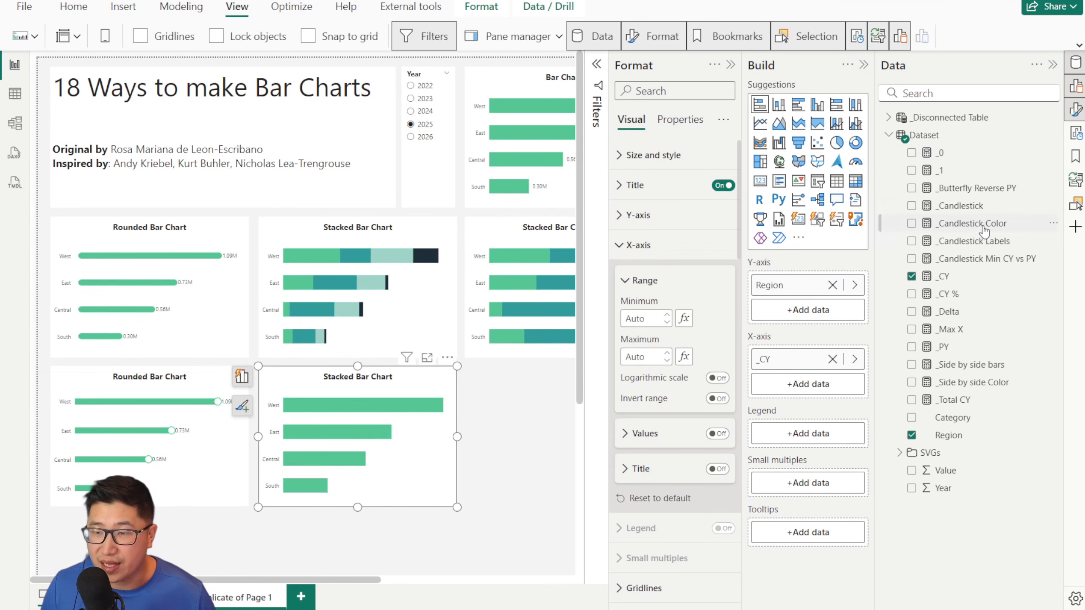
Step: Inspect the _Butterfly Reverse PY measure's formula and add the measure below _CY on the copied chart's X-axis
left_click(973, 187)
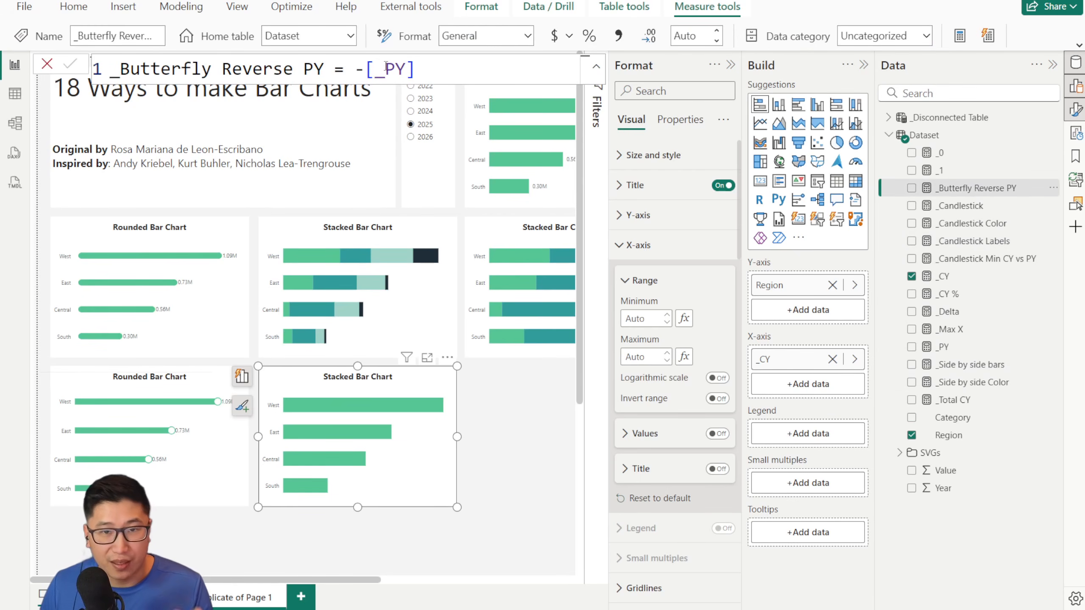
left_click_drag(366, 68, 420, 68)
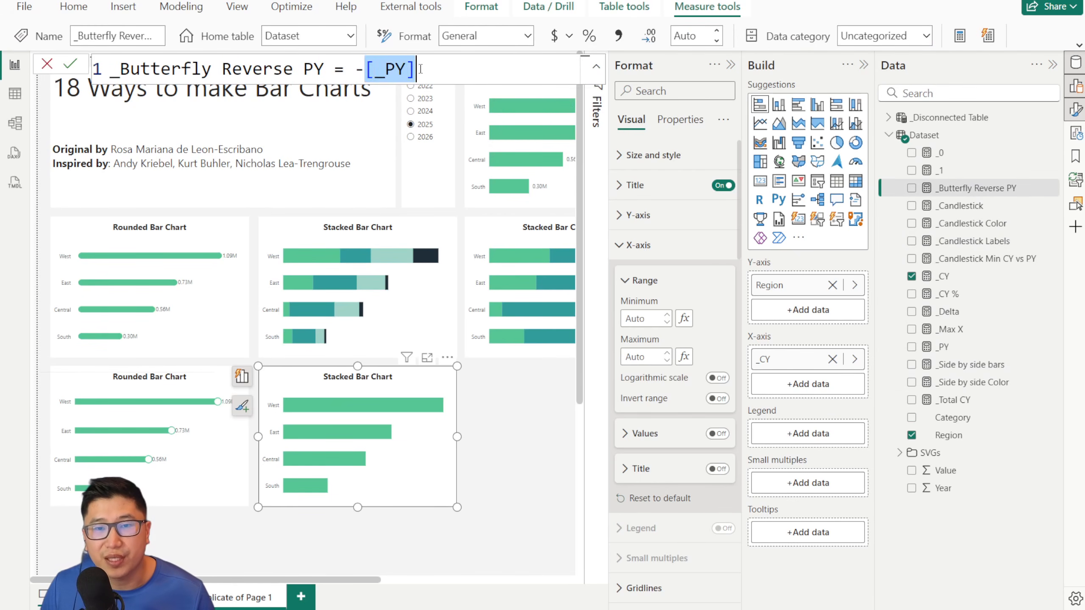
left_click_drag(966, 188, 798, 394)
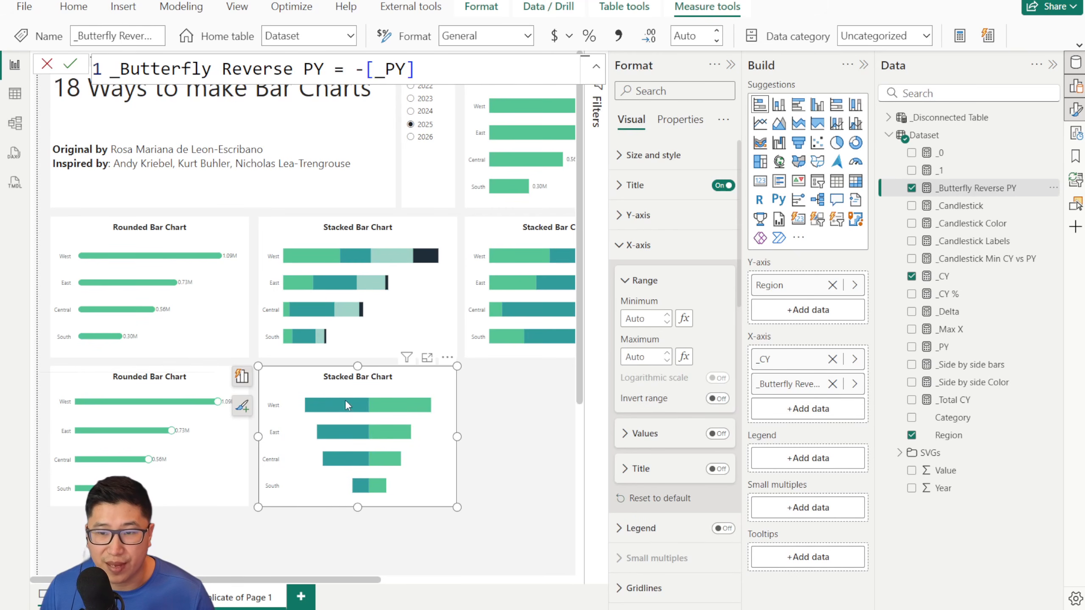
Step: Add a constant reference line at value 0 to the copied Stacked Bar Chart
left_click(639, 252)
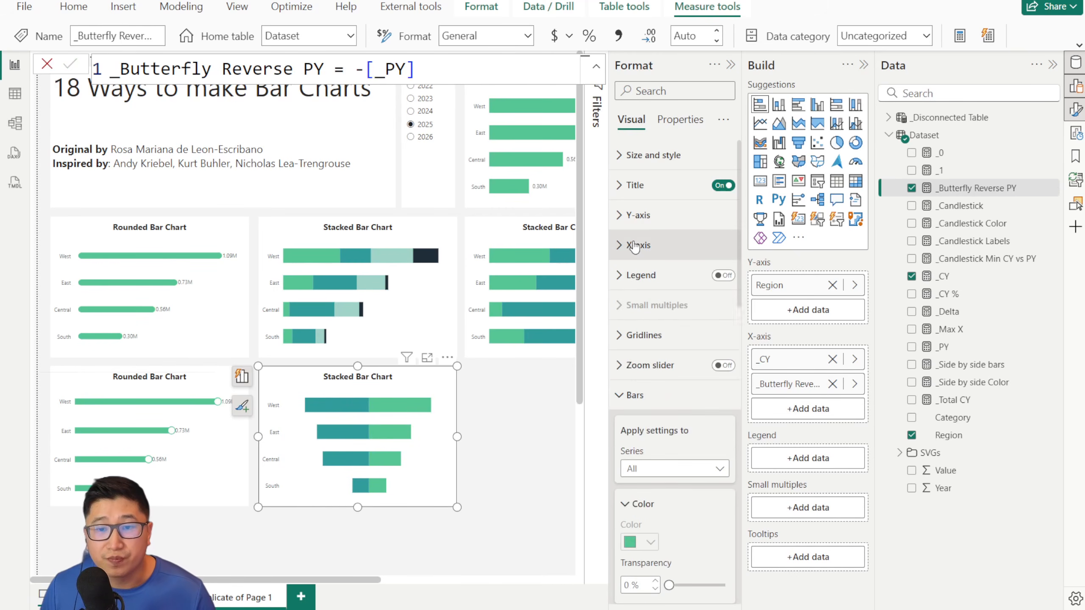
scroll(648, 299, "down", 6)
scroll(673, 342, "down", 2)
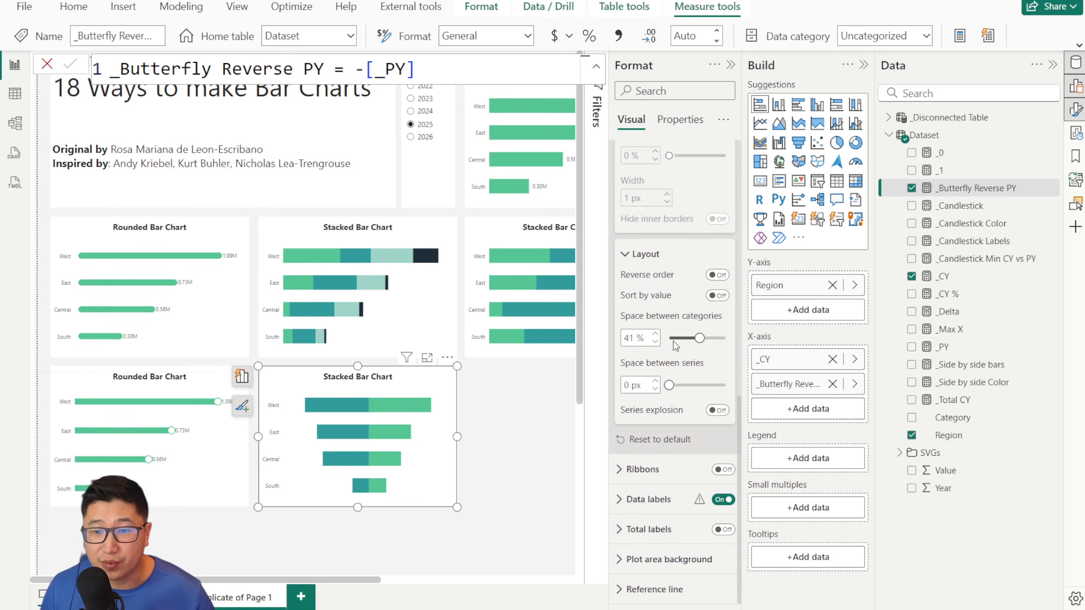
scroll(670, 299, "up", 10)
left_click(670, 269)
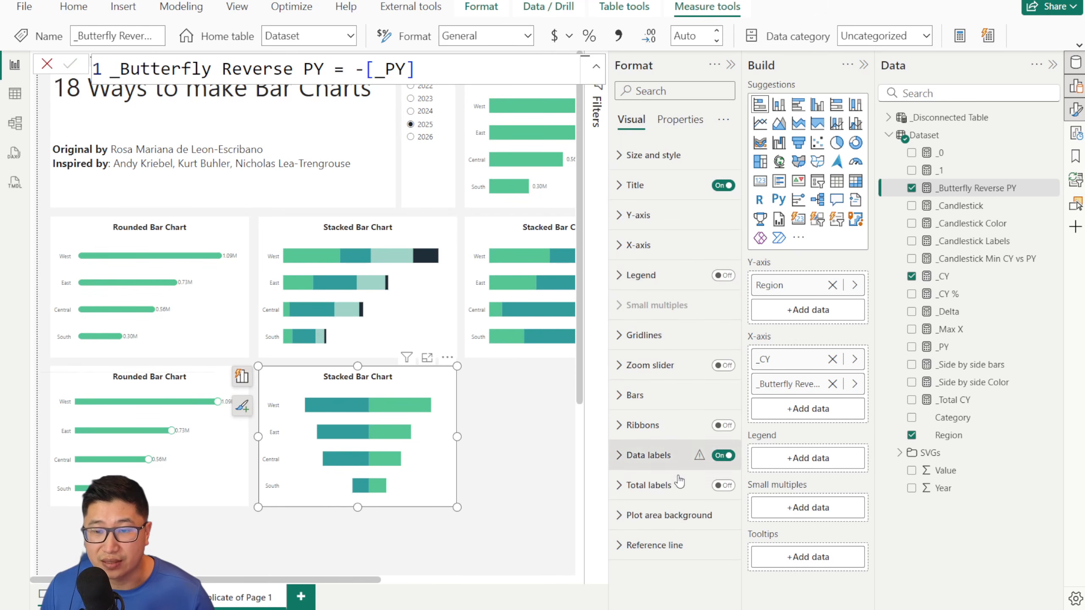
left_click(658, 546)
scroll(679, 427, "down", 5)
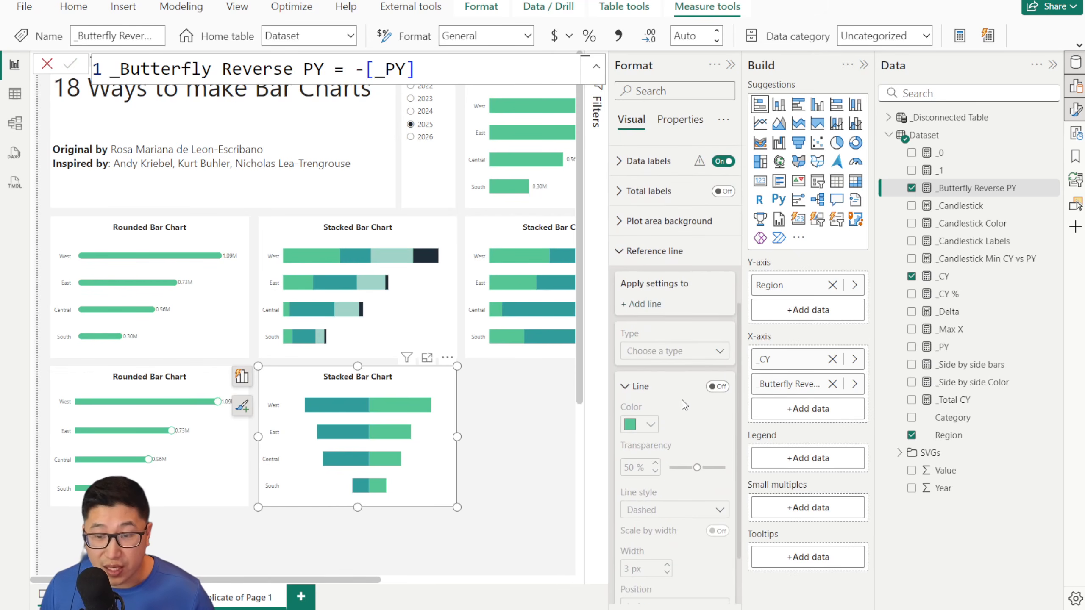
left_click(645, 304)
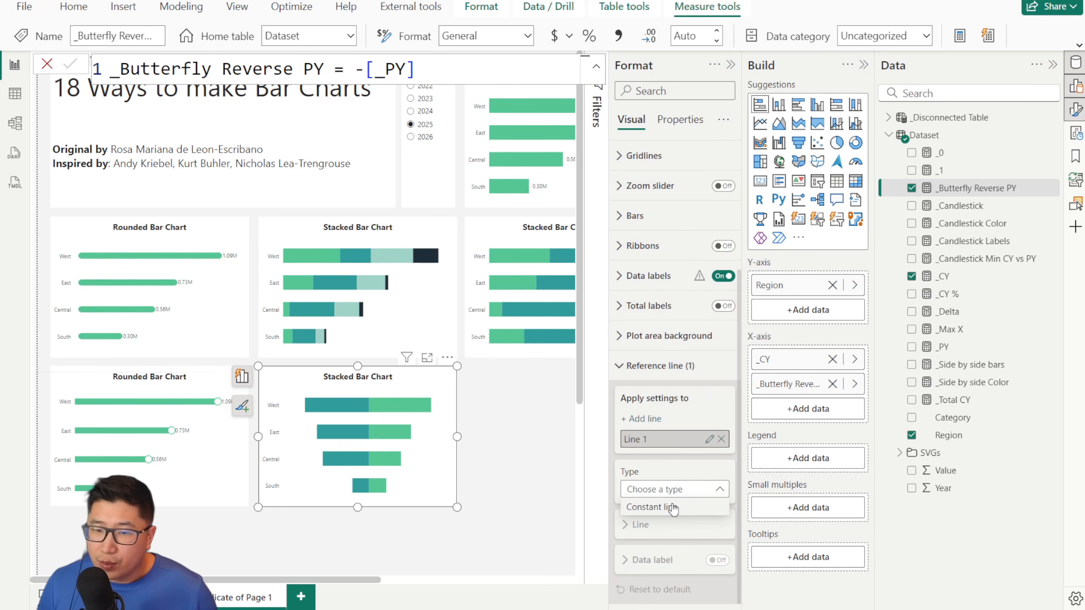
left_click(674, 490)
left_click(655, 365)
scroll(658, 338, "down", 1)
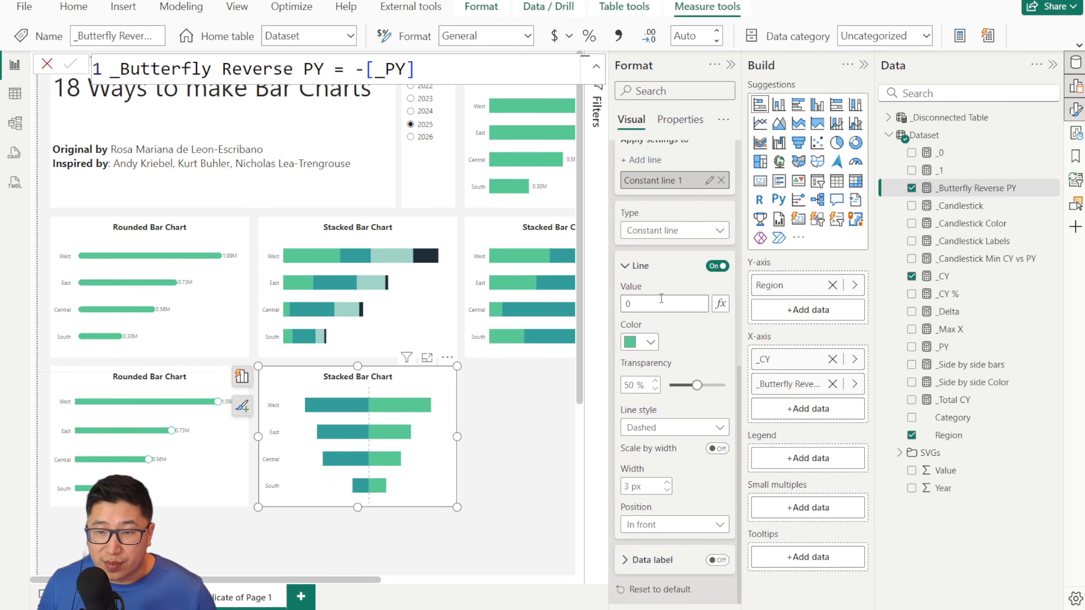
Step: Make the constant line black and set its line style to Solid
left_click(650, 342)
left_click(658, 396)
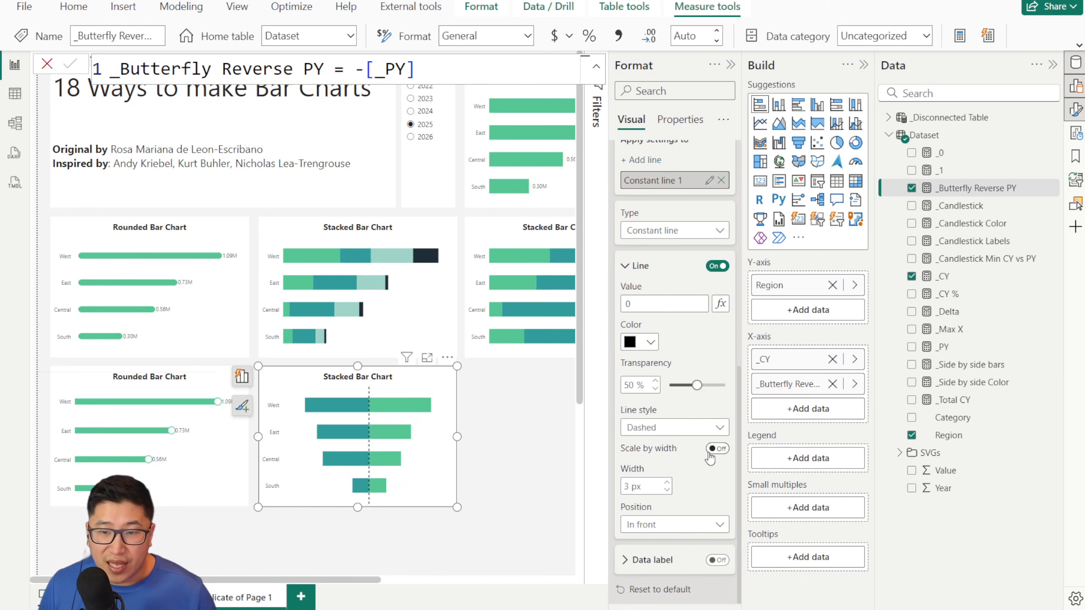
left_click(701, 427)
left_click(637, 445)
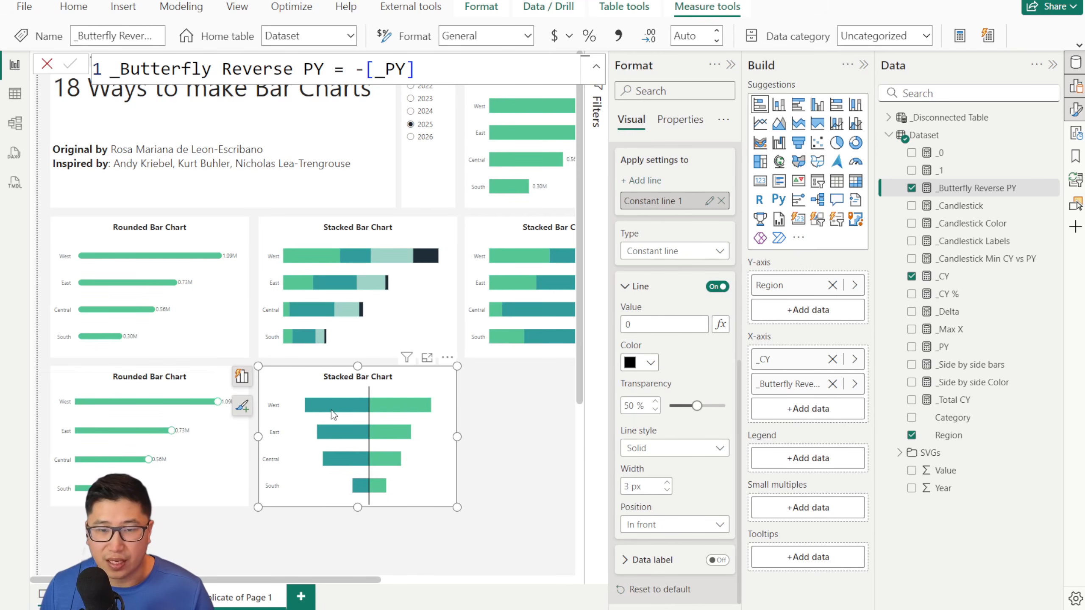
Step: Turn on the value display in the copied chart's data labels for all series
scroll(703, 392, "up", 10)
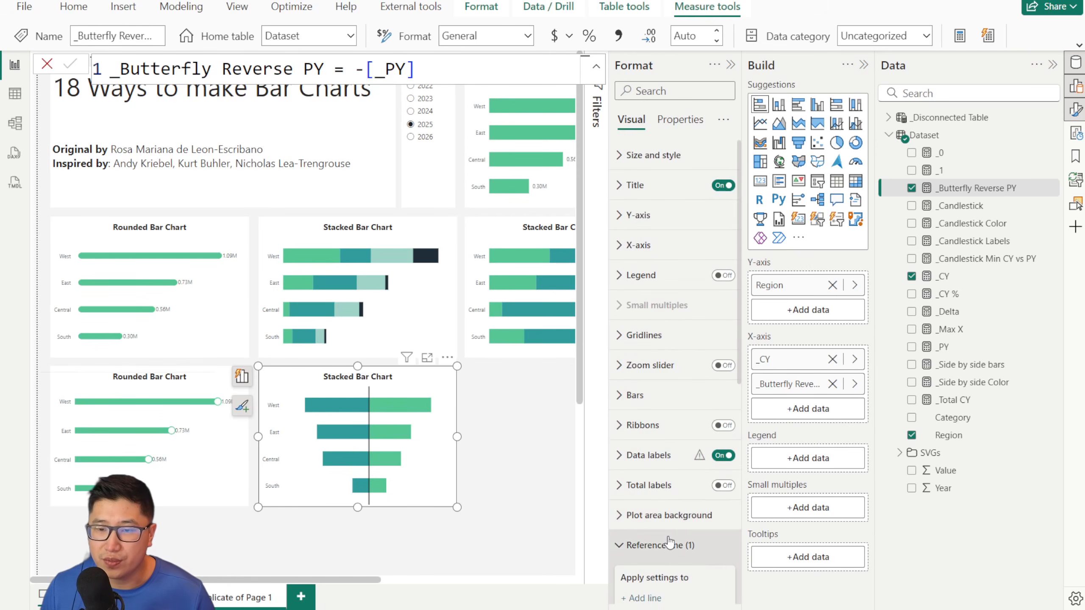
left_click(662, 457)
scroll(665, 368, "down", 7)
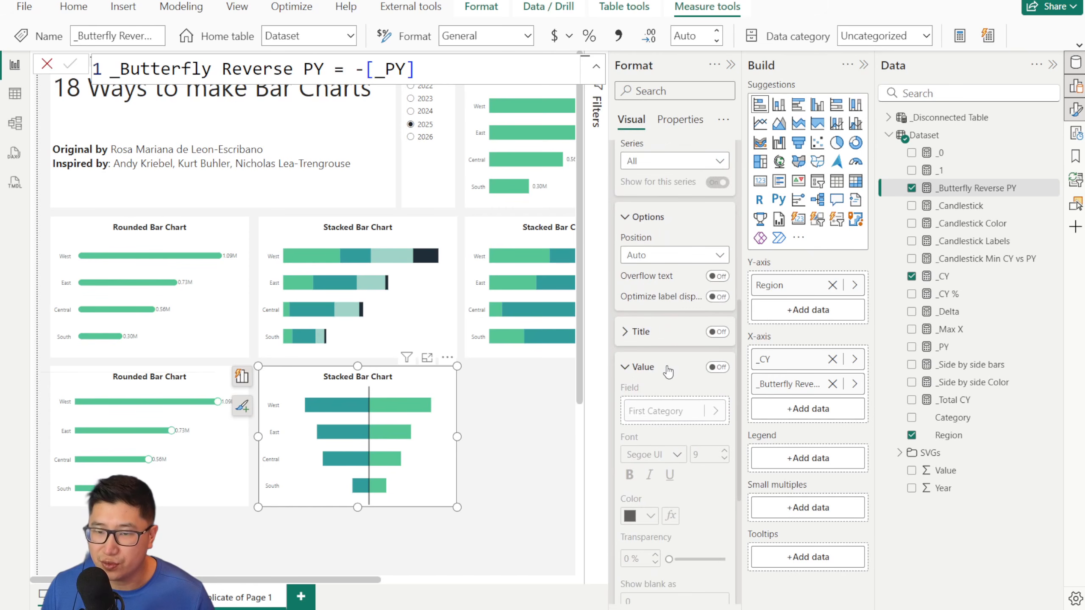
left_click(718, 441)
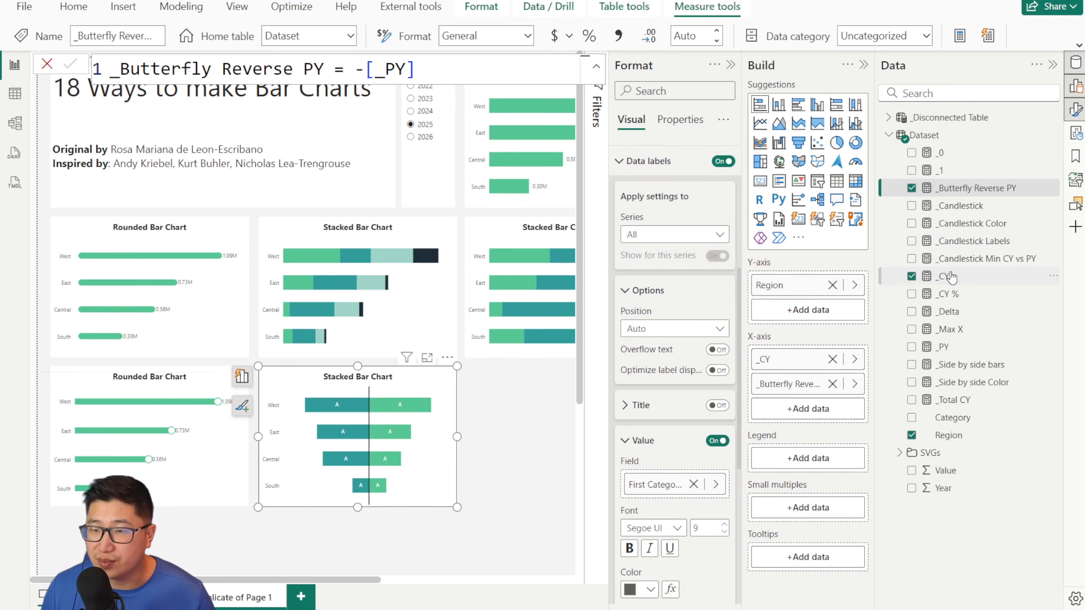
Step: Try _CY as the data label value field for all series, and clear the field again
left_click_drag(948, 278, 649, 485)
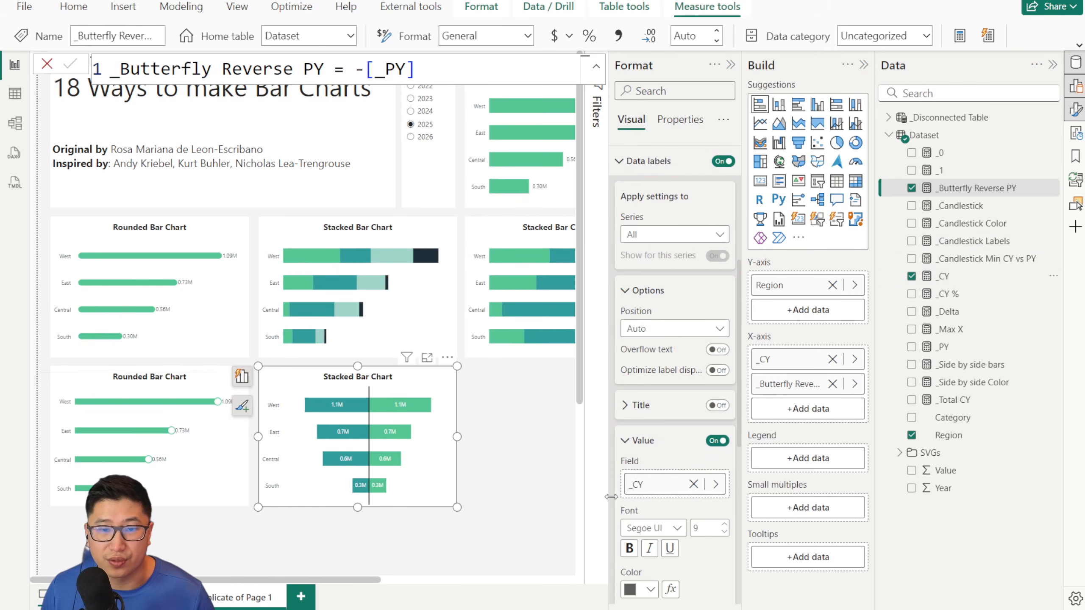
mouse_move(970, 347)
left_mouse_down()
mouse_move(849, 364)
mouse_move(658, 473)
mouse_move(720, 467)
mouse_move(964, 335)
mouse_move(979, 356)
left_mouse_up()
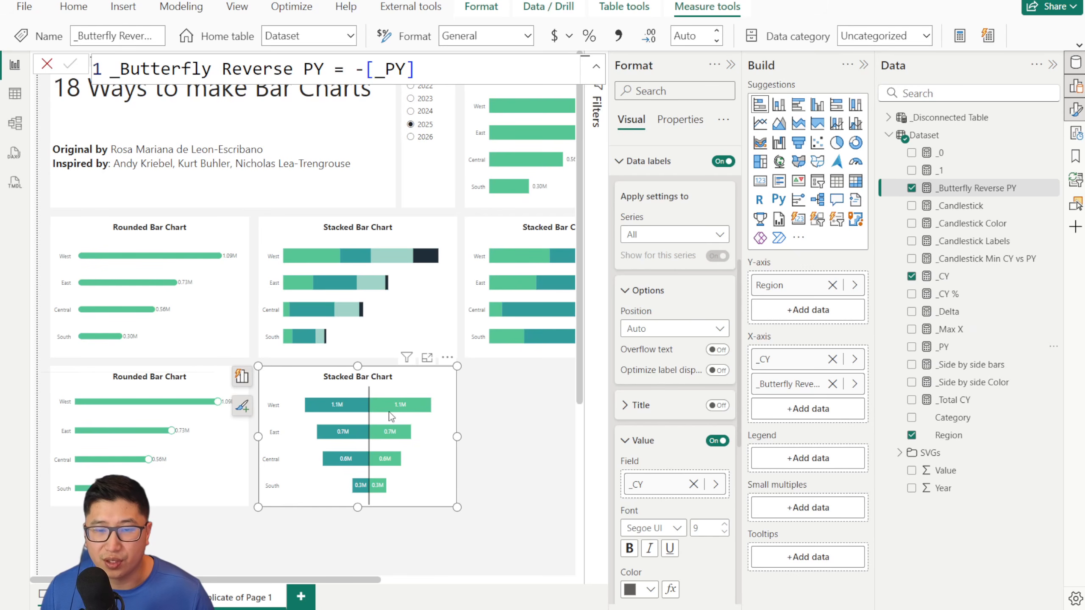
left_click(693, 484)
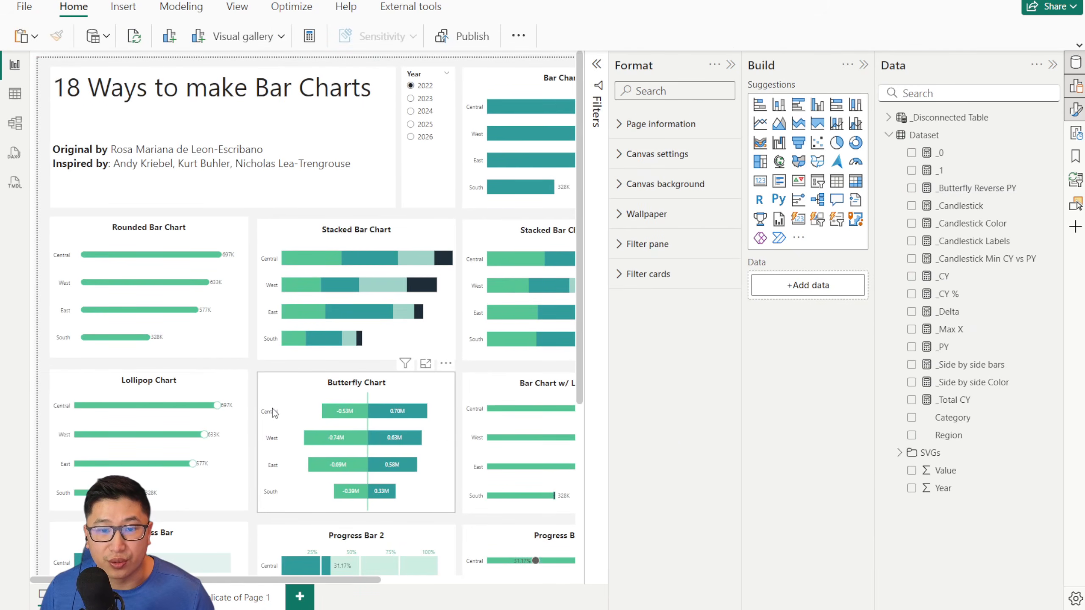
Step: Examine the data label value settings of the Butterfly Chart on the finished reference page
left_click(419, 397)
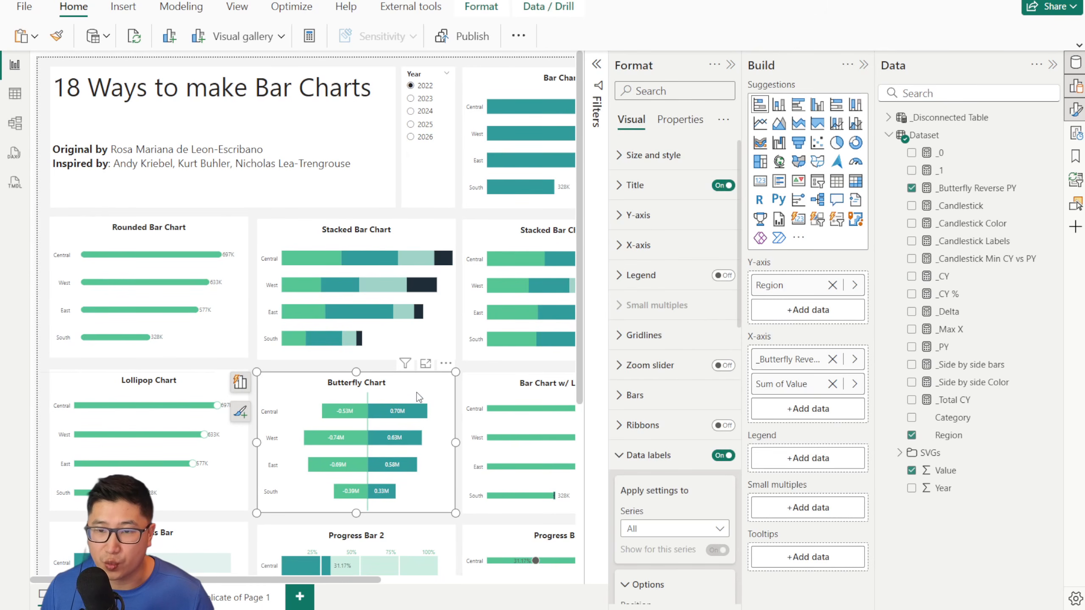
scroll(682, 470, "down", 5)
scroll(665, 319, "down", 5)
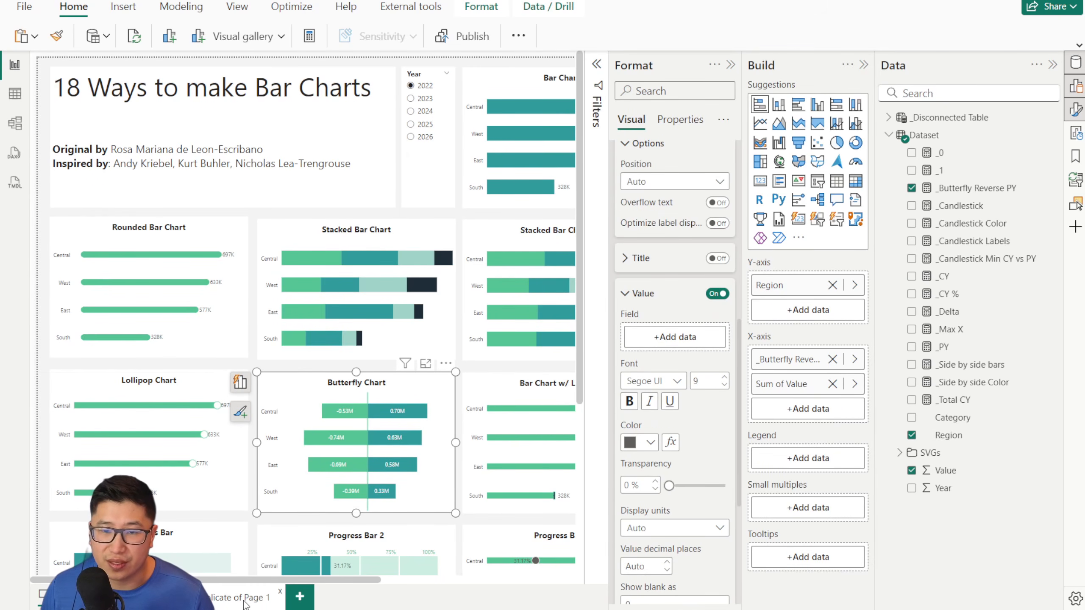
Step: Return to Duplicate of Page 1 and use _PY as the data label value field for the copied chart's _Butterfly Reverse PY series
left_click(245, 603)
left_click(397, 382)
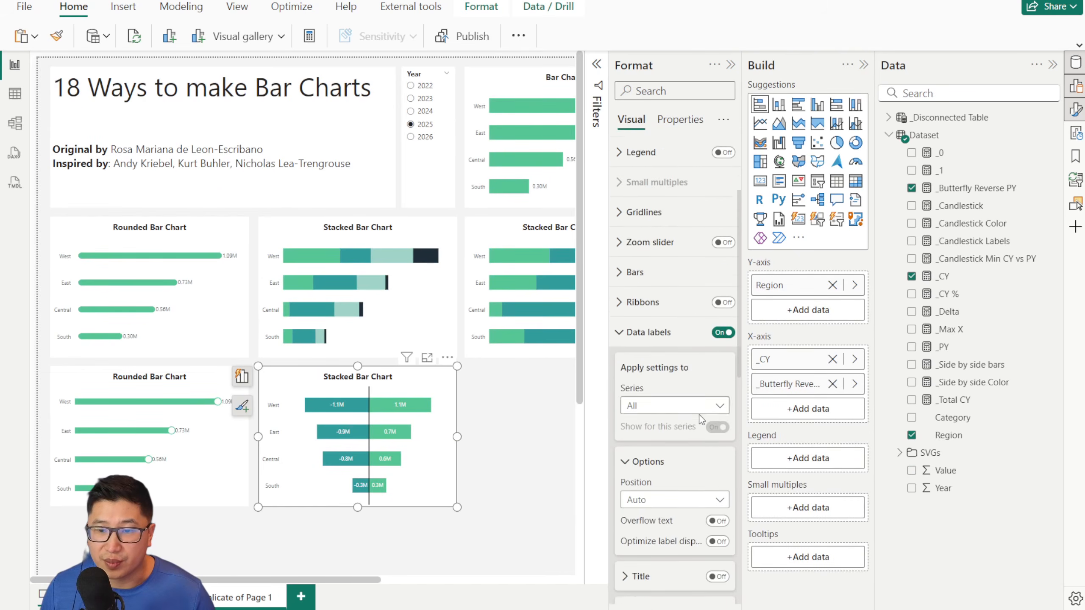
scroll(700, 419, "down", 1)
left_click(695, 379)
left_click(686, 429)
scroll(690, 414, "down", 1)
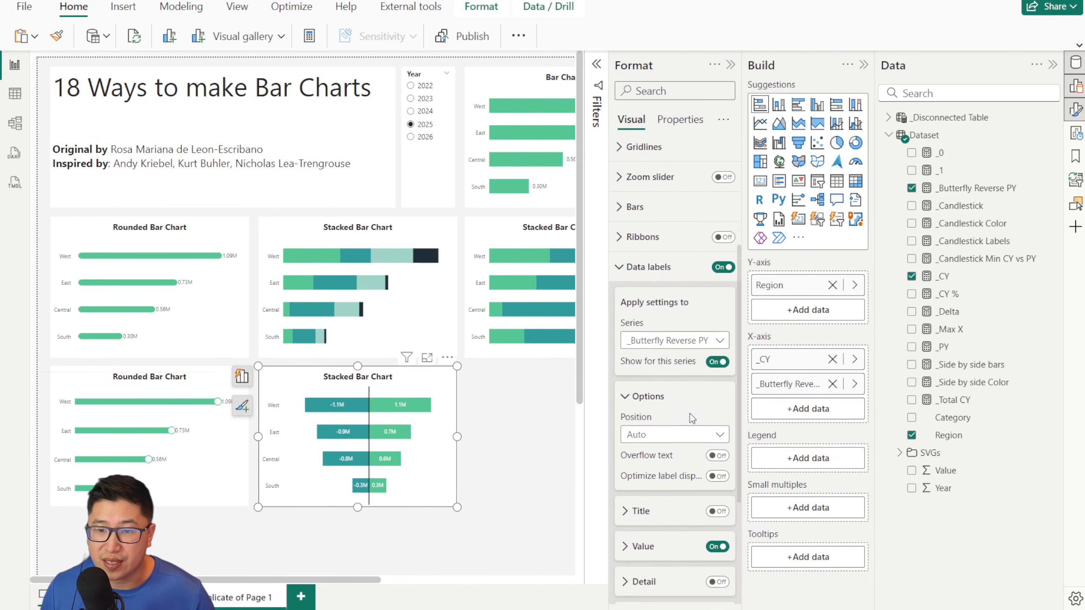
scroll(690, 414, "down", 1)
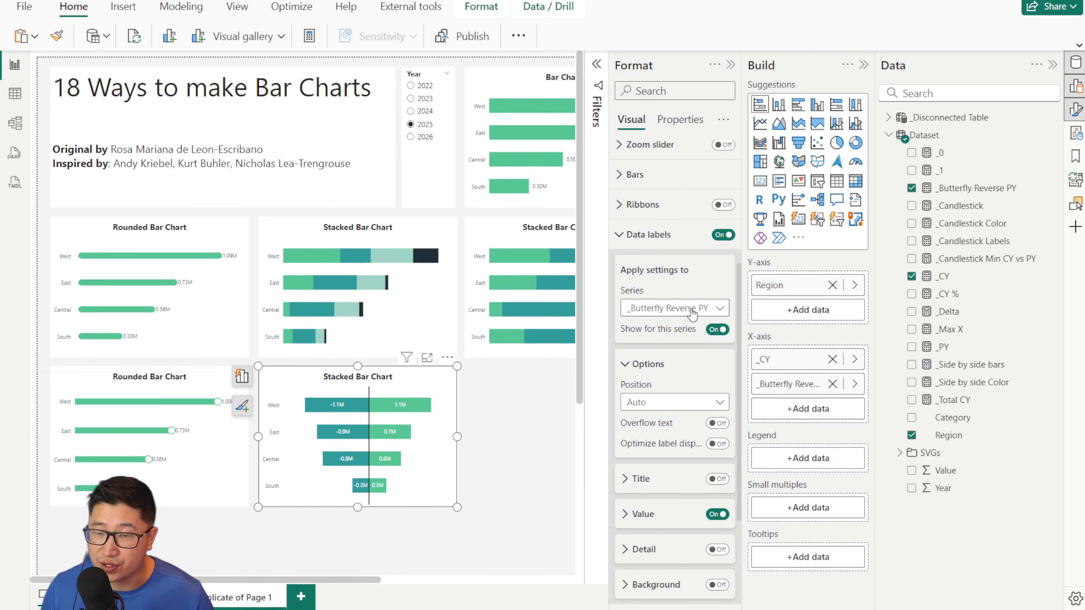
scroll(692, 314, "down", 2)
left_click(639, 451)
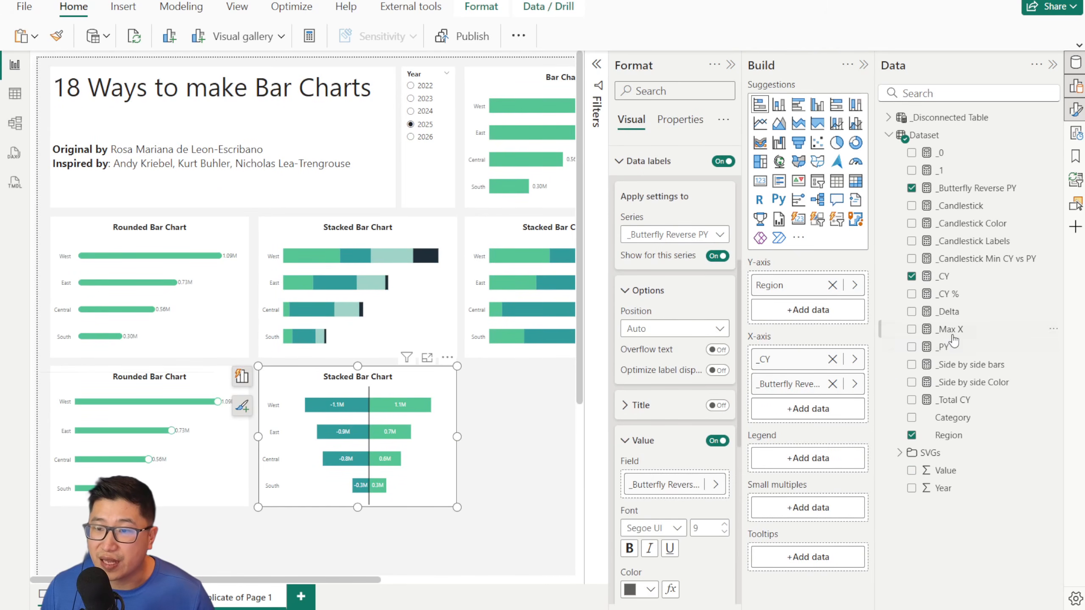
left_click_drag(969, 346, 666, 484)
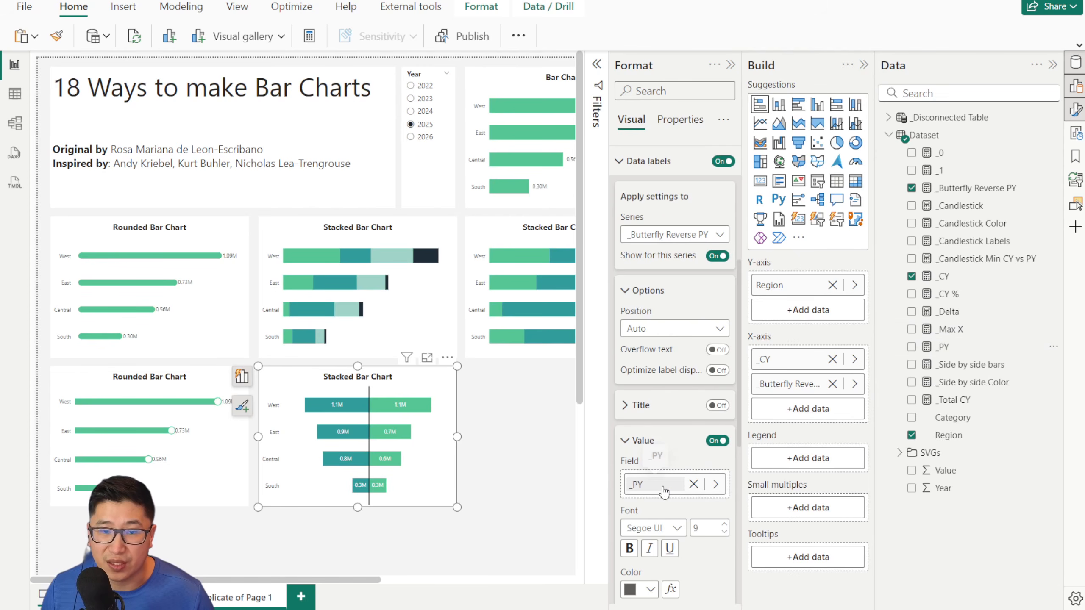
left_click(669, 235)
left_click(657, 266)
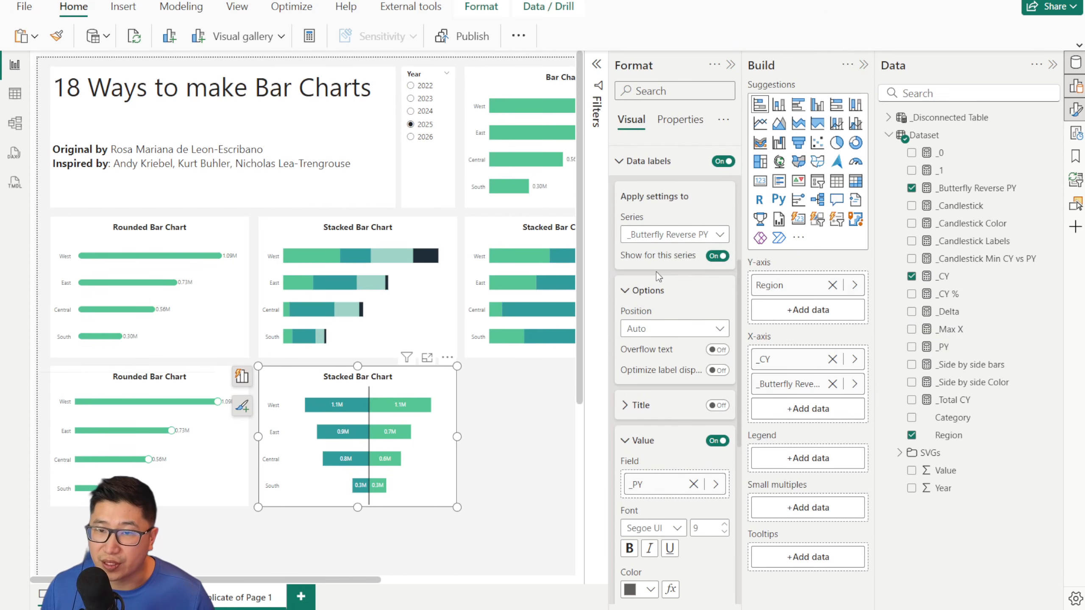
Step: Switch the data label settings to the _CY series and examine the labels on both halves of the copied Stacked Bar Chart
left_click(673, 443)
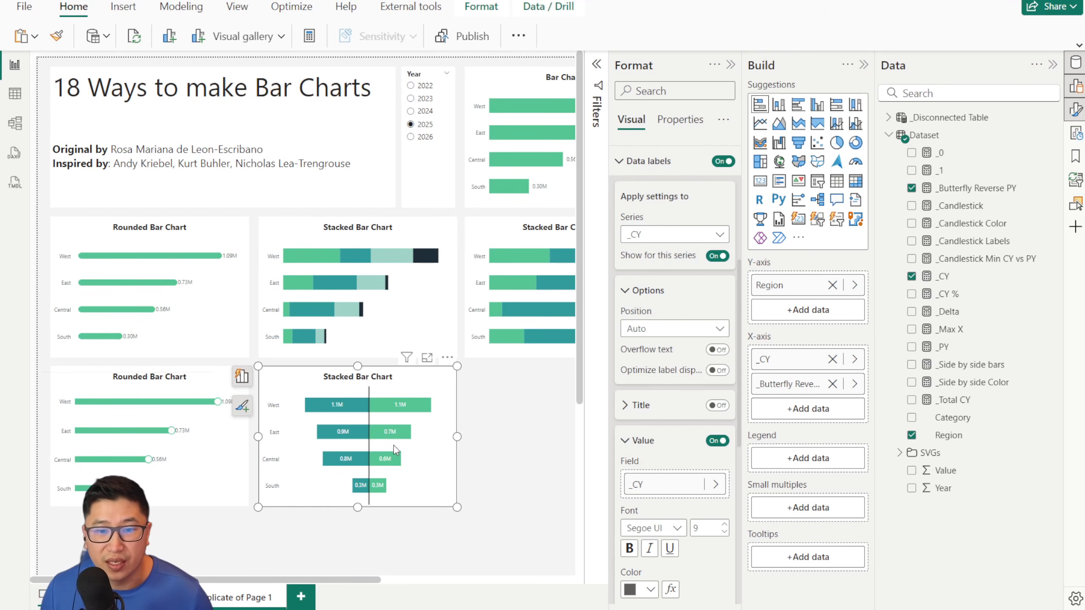
scroll(341, 461, "up", 2)
scroll(375, 429, "down", 4)
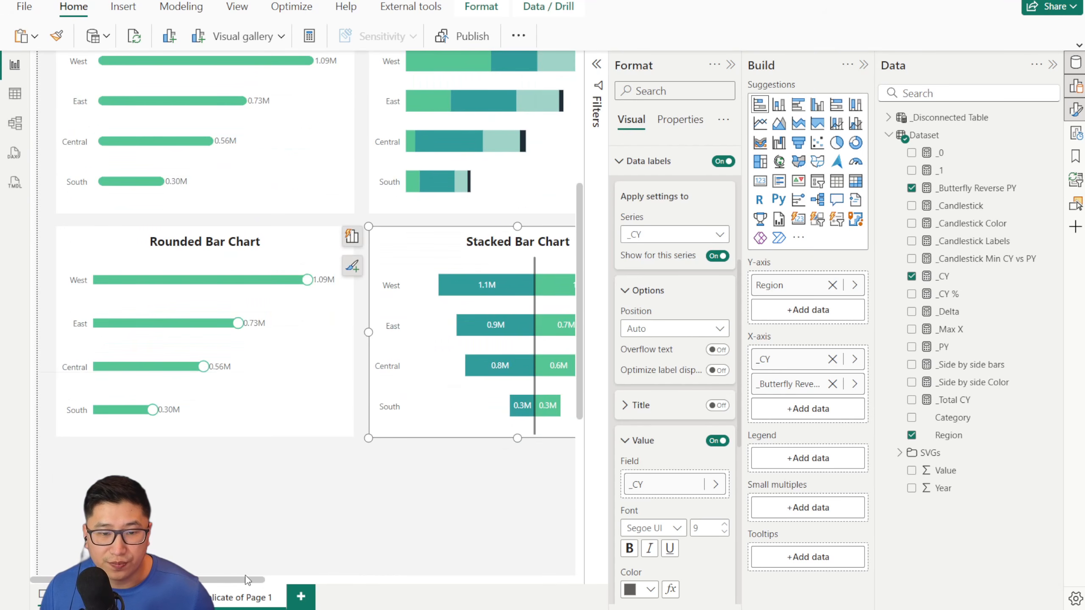
left_click_drag(243, 580, 341, 579)
scroll(445, 436, "up", 1)
scroll(446, 436, "down", 3)
scroll(411, 441, "up", 4)
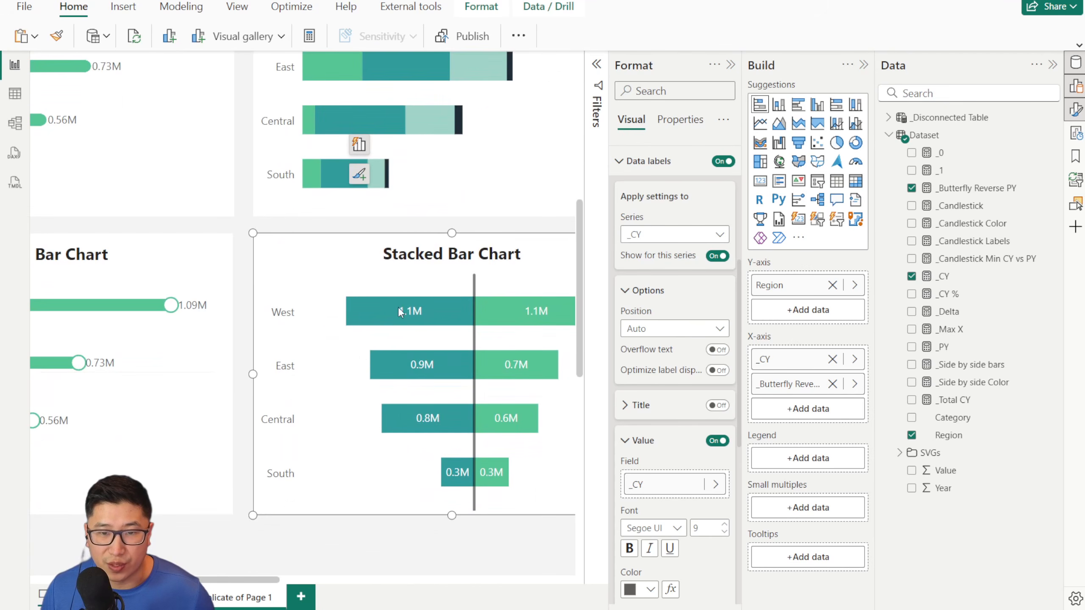
left_click_drag(252, 582, 321, 579)
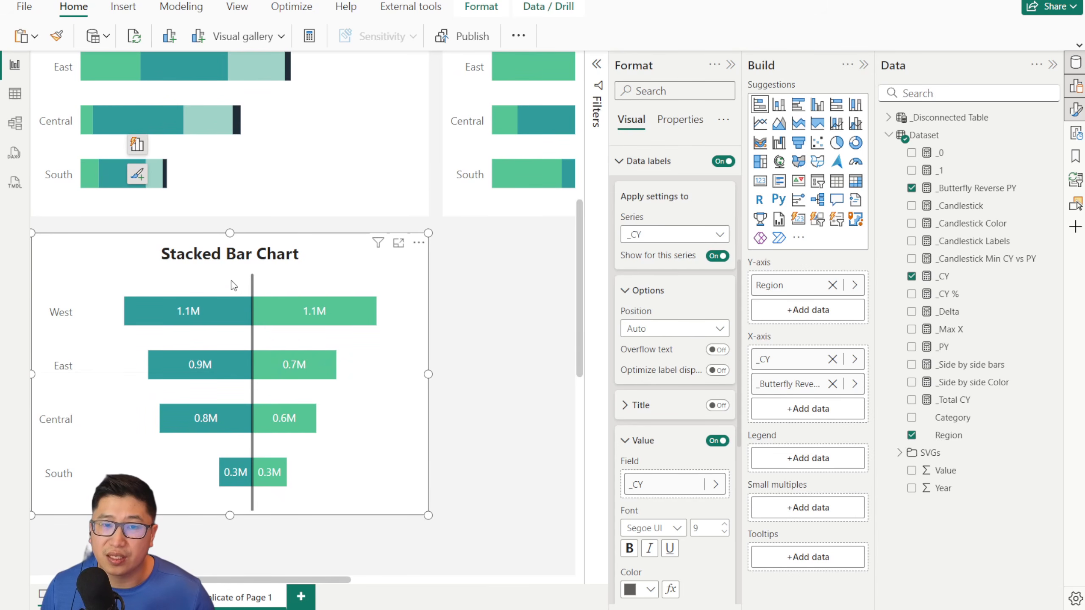
Step: Turn on the data label of the copied chart's constant reference line and show that label's settings
left_click(627, 163)
left_click(685, 544)
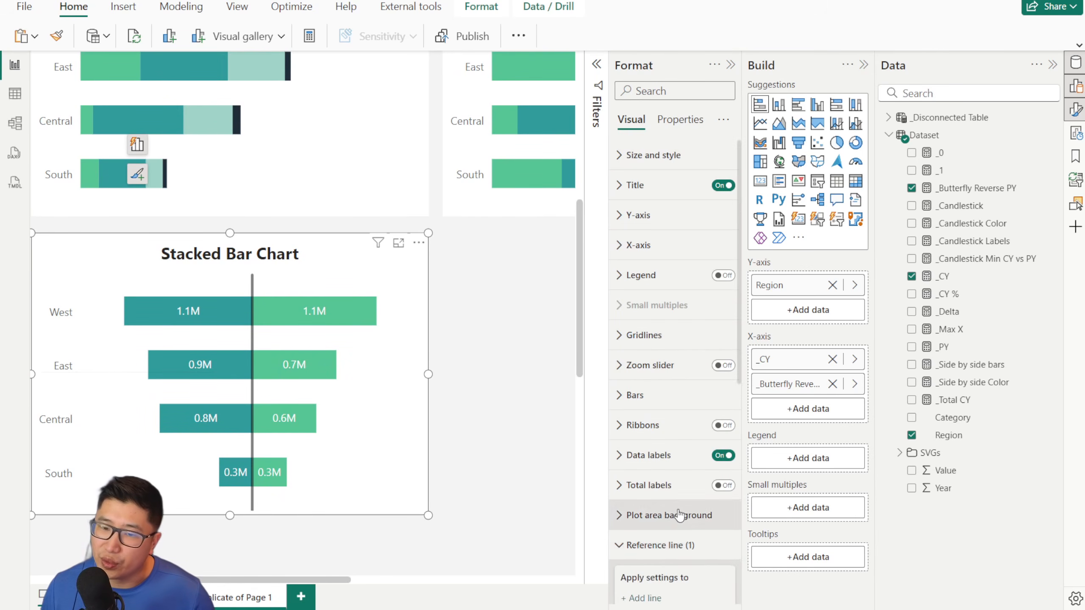
scroll(682, 503, "down", 1)
scroll(680, 316, "down", 1)
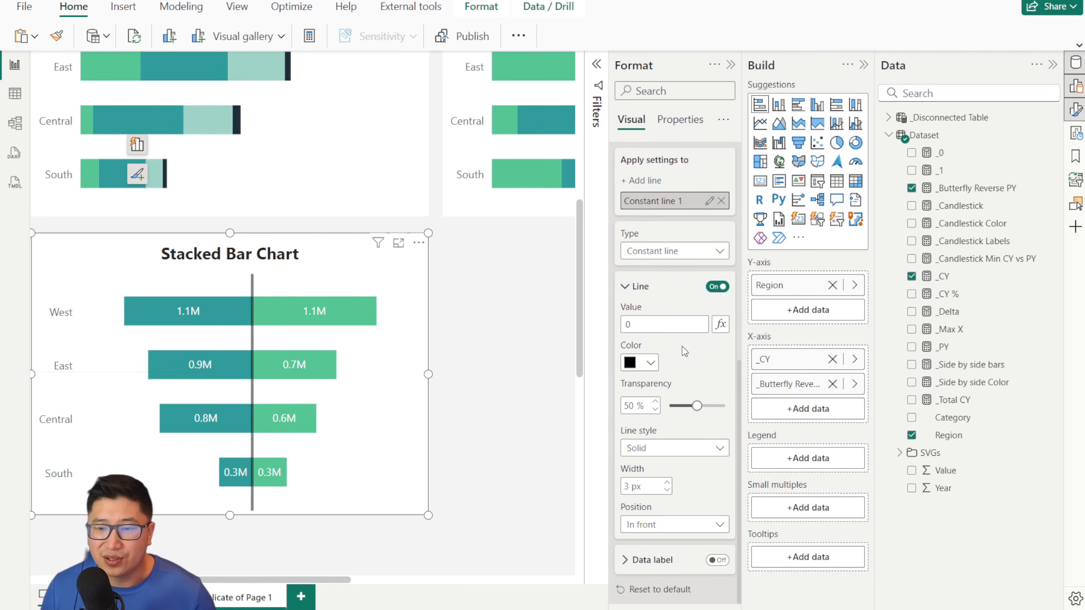
left_click(715, 560)
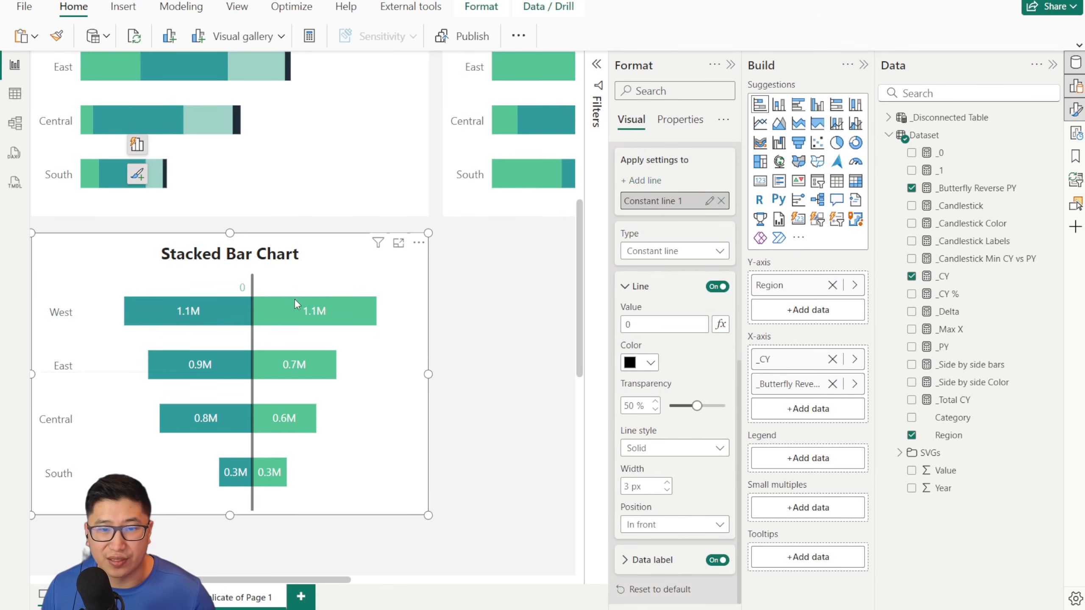
left_click(649, 560)
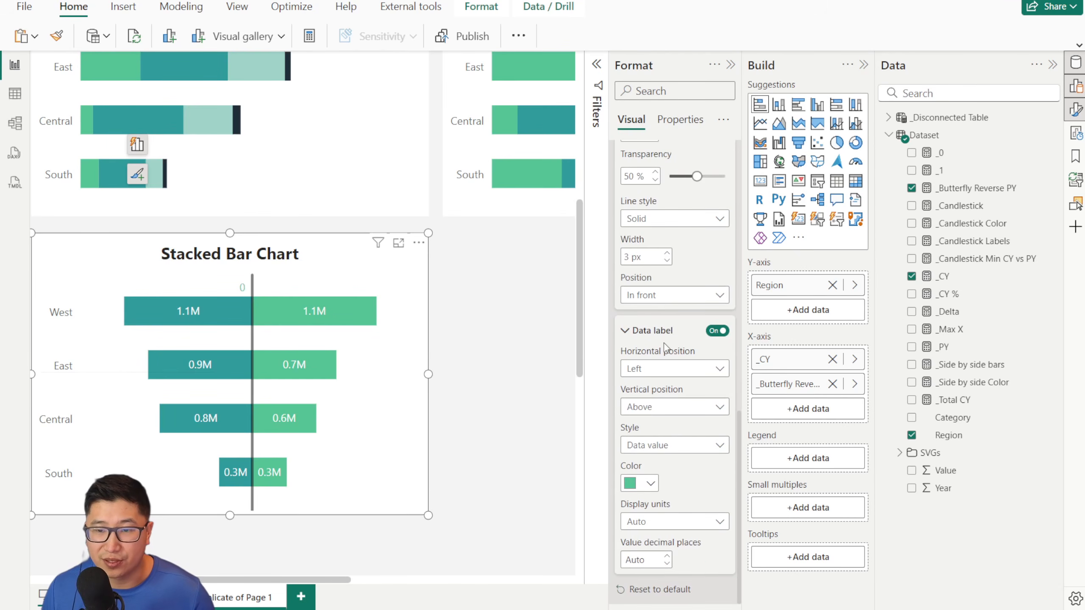
scroll(687, 328, "up", 6)
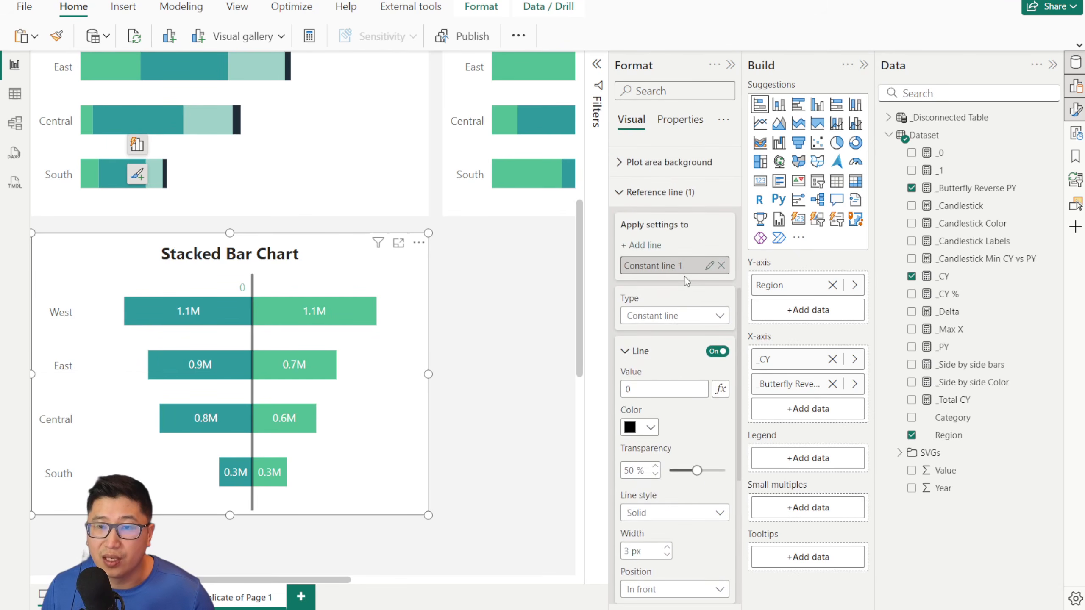
scroll(670, 380, "down", 6)
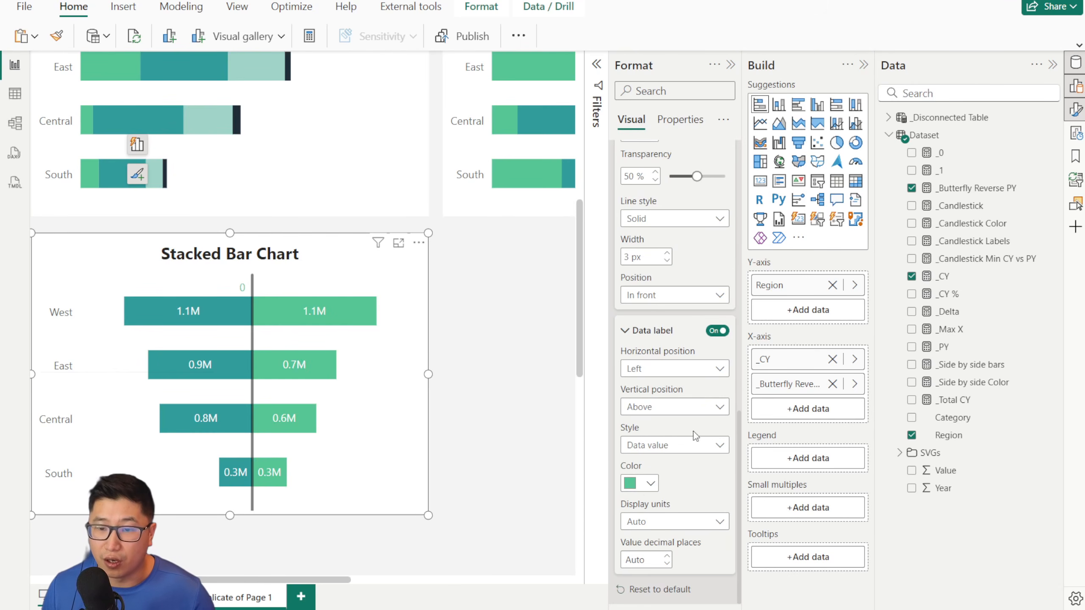
Step: Rename the copied chart's constant reference line as 2021
scroll(670, 380, "up", 5)
left_click(708, 193)
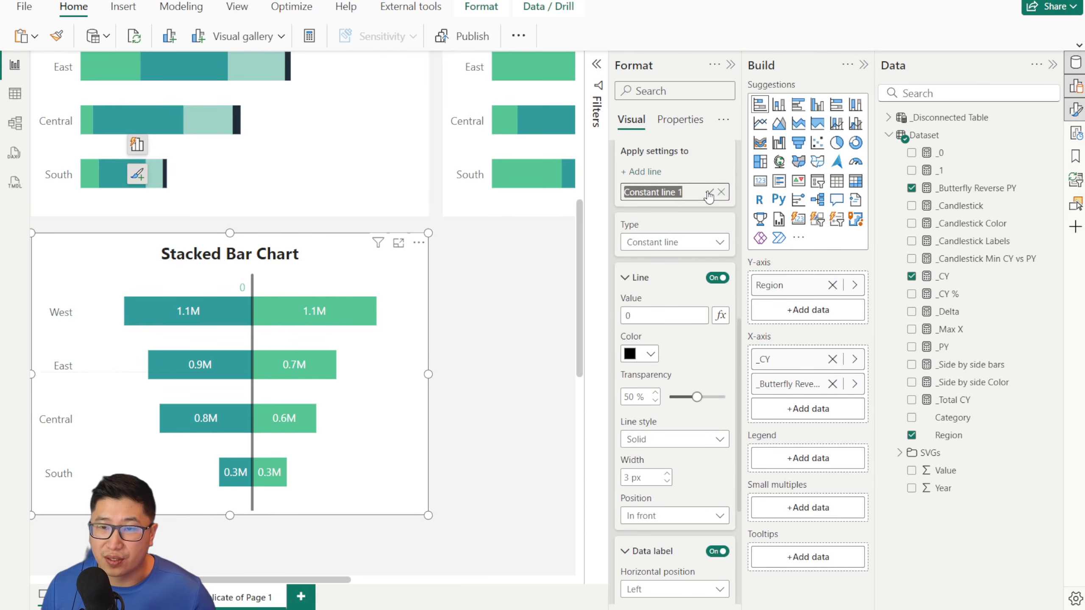
key("BackSpace")
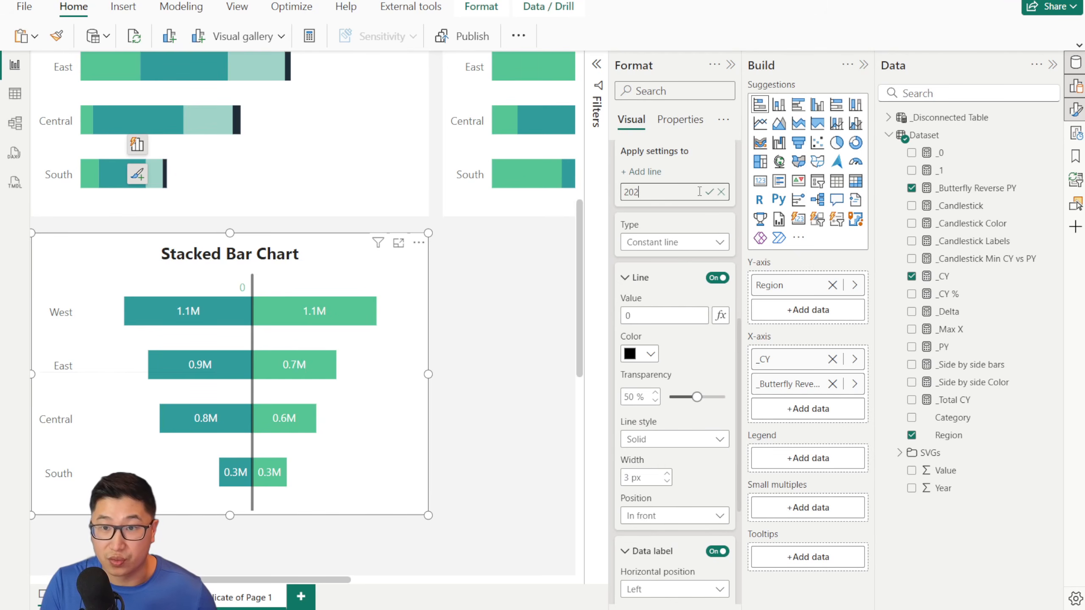
key("Return")
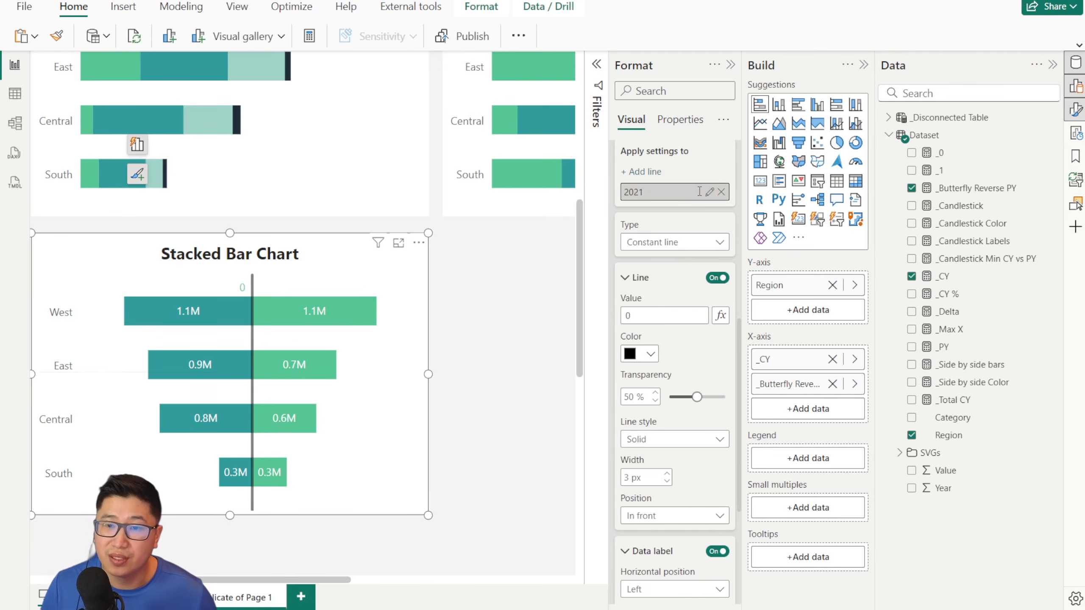
Step: Set the 2021 reference line's data label style to Name
scroll(669, 299, "down", 2)
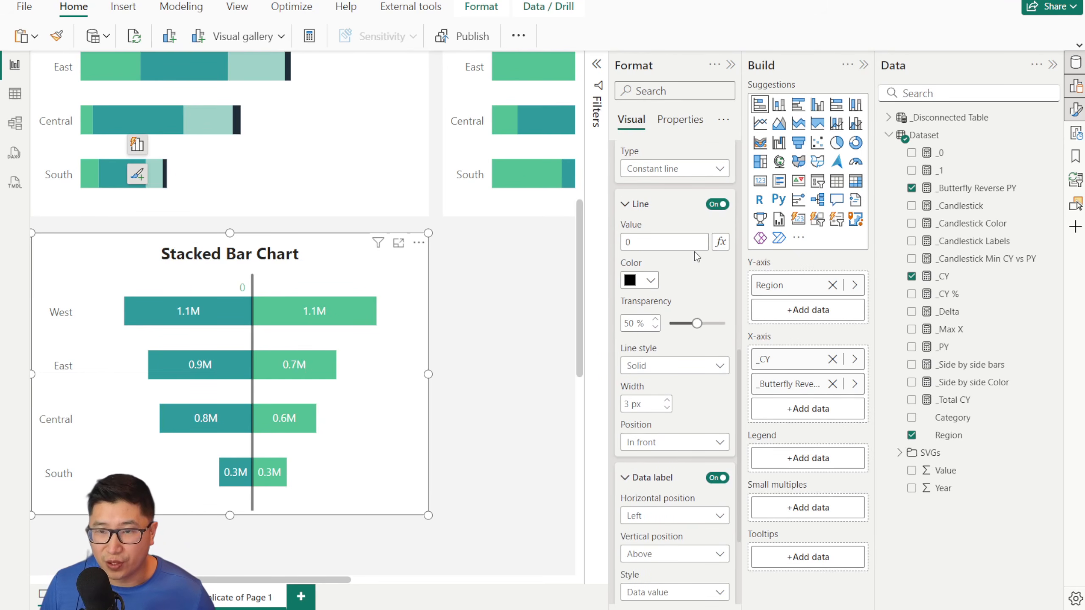
scroll(694, 250, "up", 4)
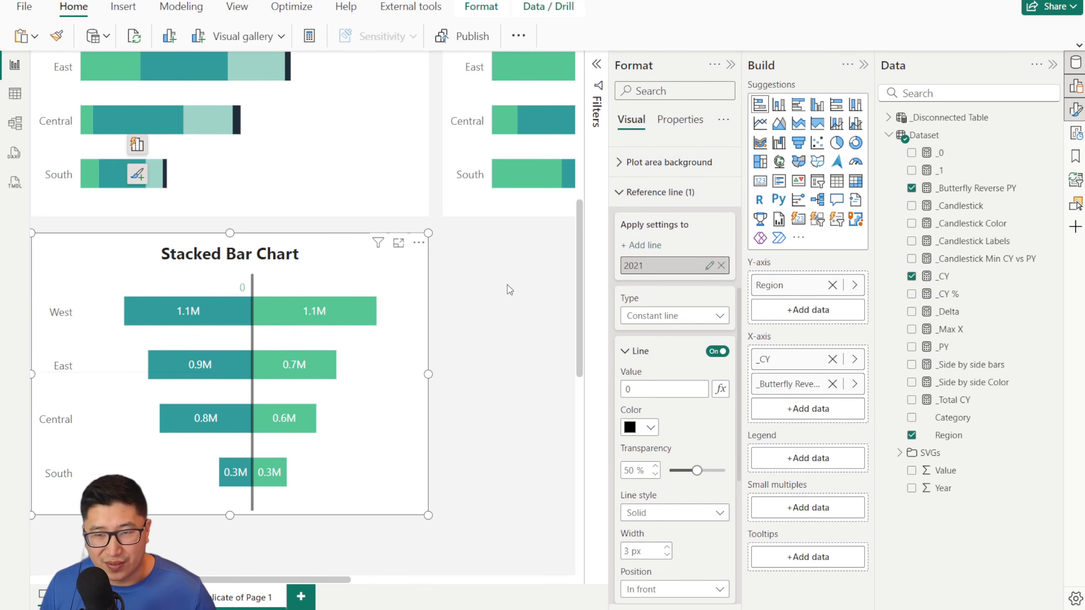
scroll(513, 289, "down", 3)
scroll(507, 294, "up", 2)
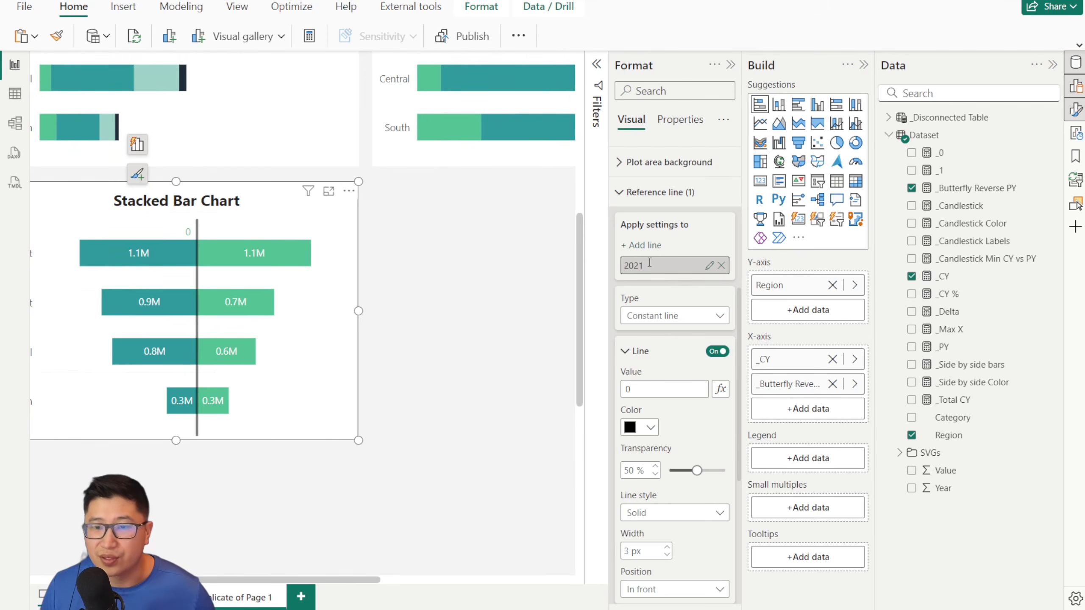
scroll(666, 277, "up", 2)
scroll(688, 359, "down", 8)
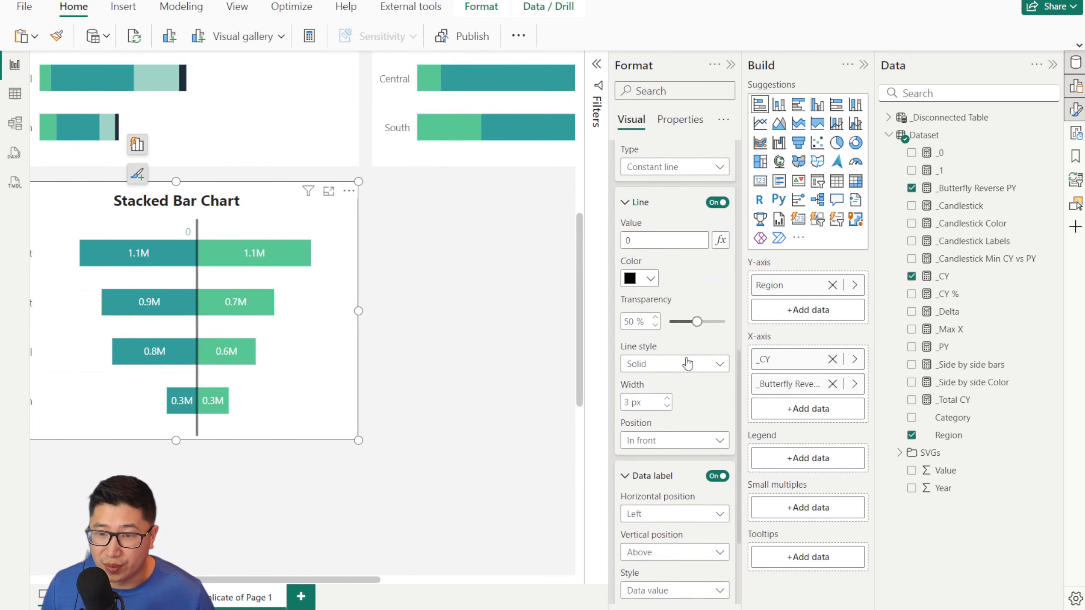
scroll(711, 481, "down", 2)
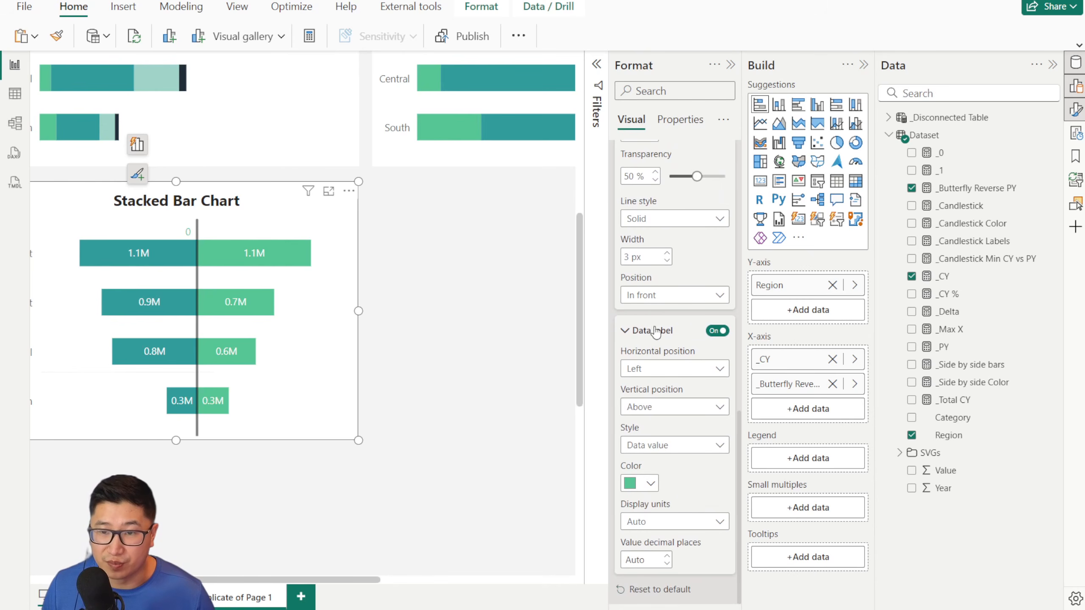
left_click(687, 445)
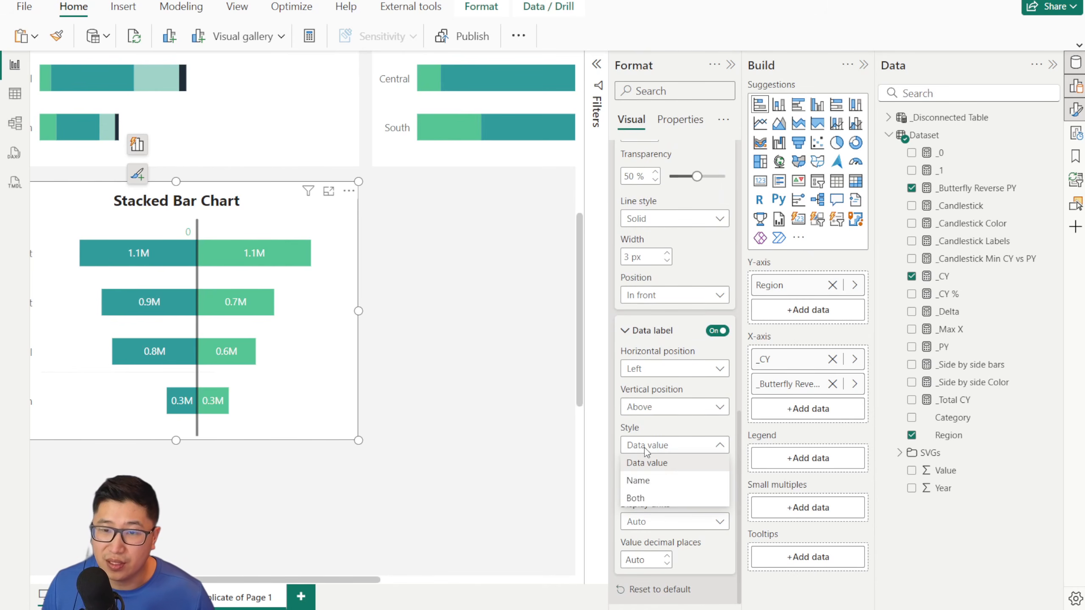
left_click(668, 489)
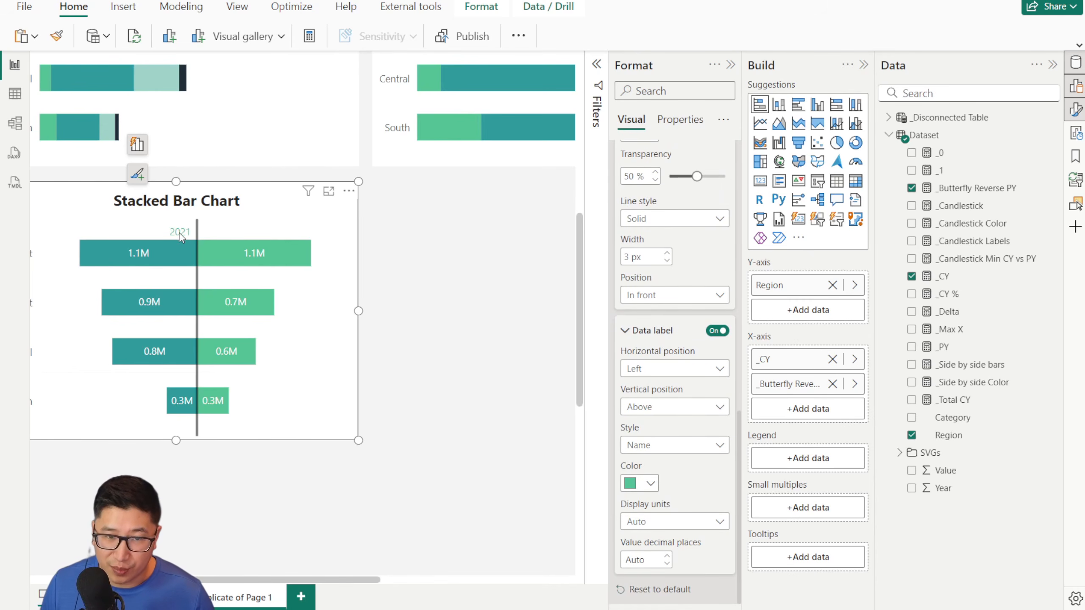
Step: Add a second reference line to the copied chart and name it 2022
scroll(649, 273, "up", 6)
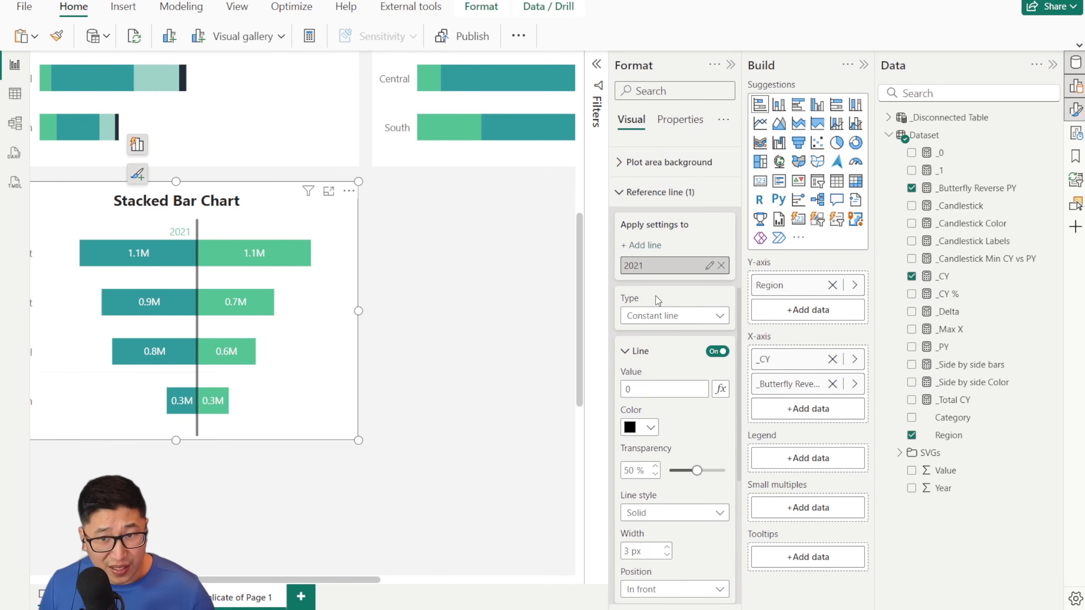
left_click(642, 245)
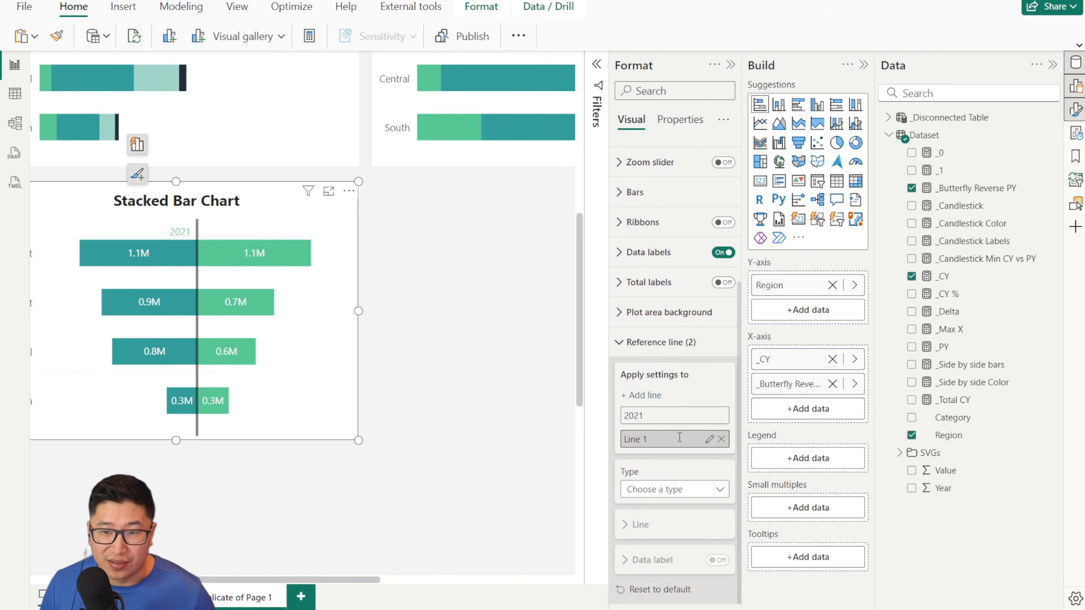
left_click(709, 440)
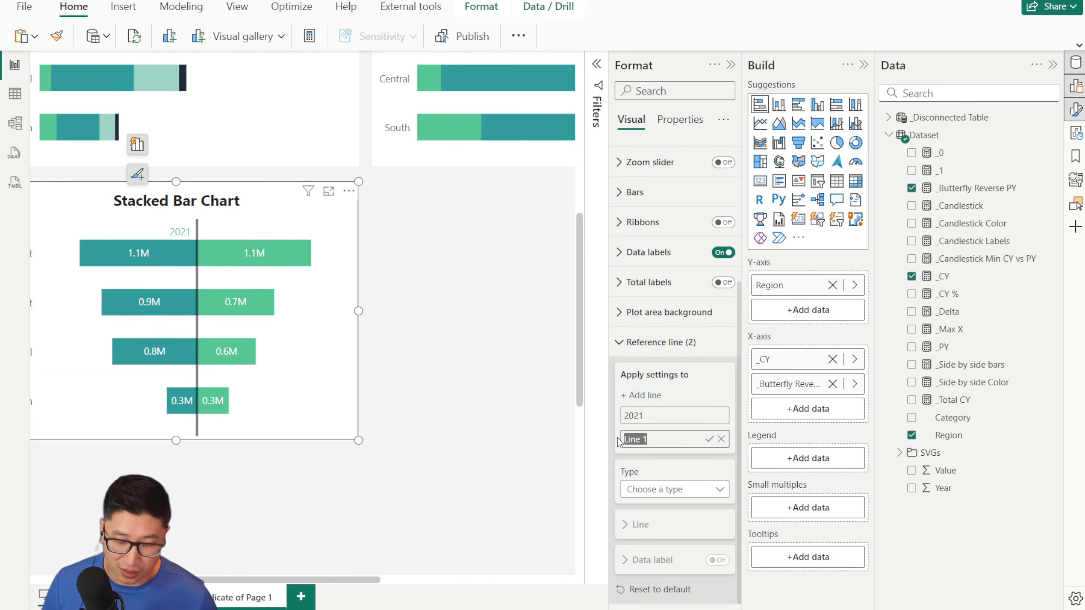
type("2022")
key("Return")
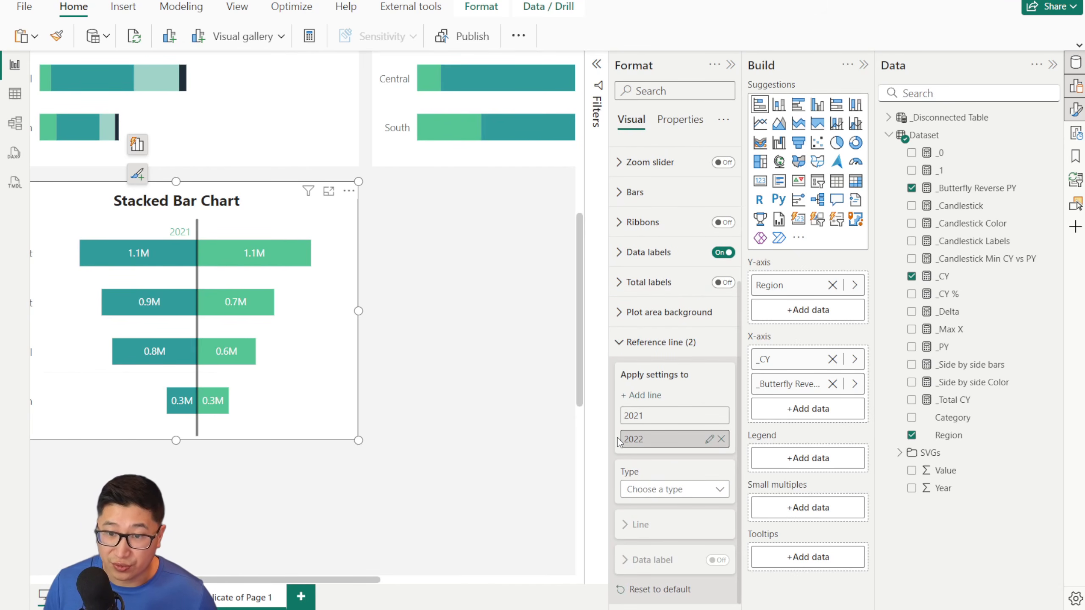
Step: Make the 2022 reference line a constant line, coloured black with a solid line style
left_click(678, 489)
left_click(683, 445)
scroll(658, 302, "down", 3)
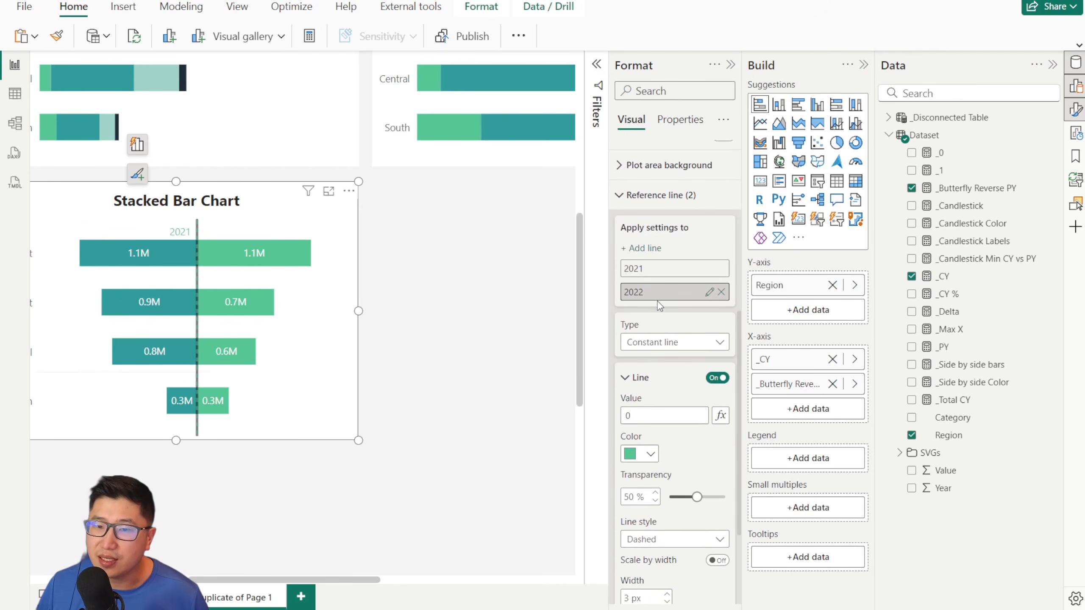
scroll(684, 370, "down", 2)
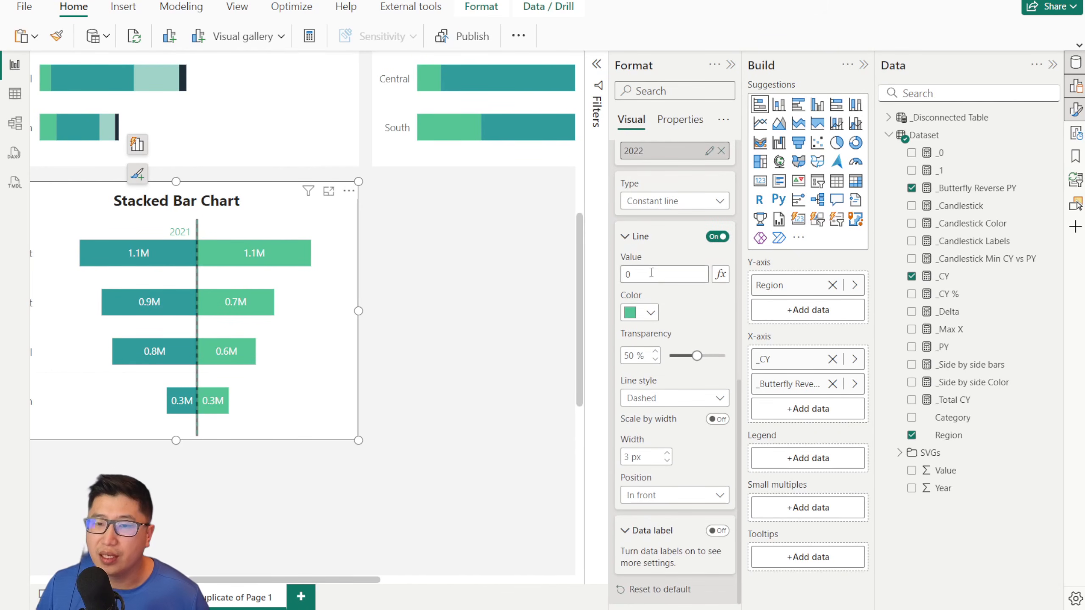
left_click(649, 314)
left_click(655, 362)
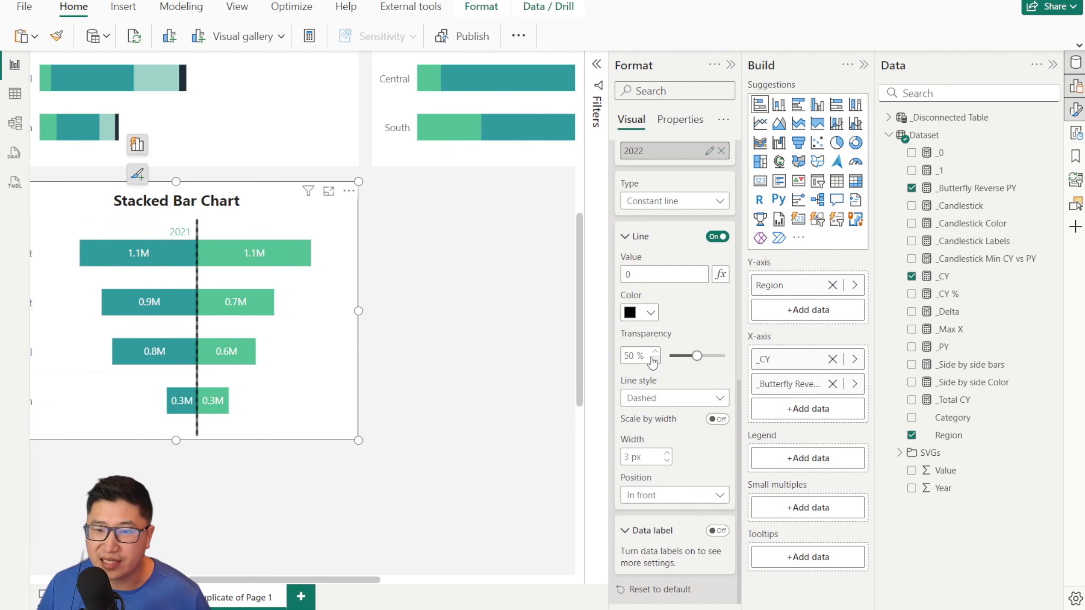
left_click(667, 398)
left_click(670, 418)
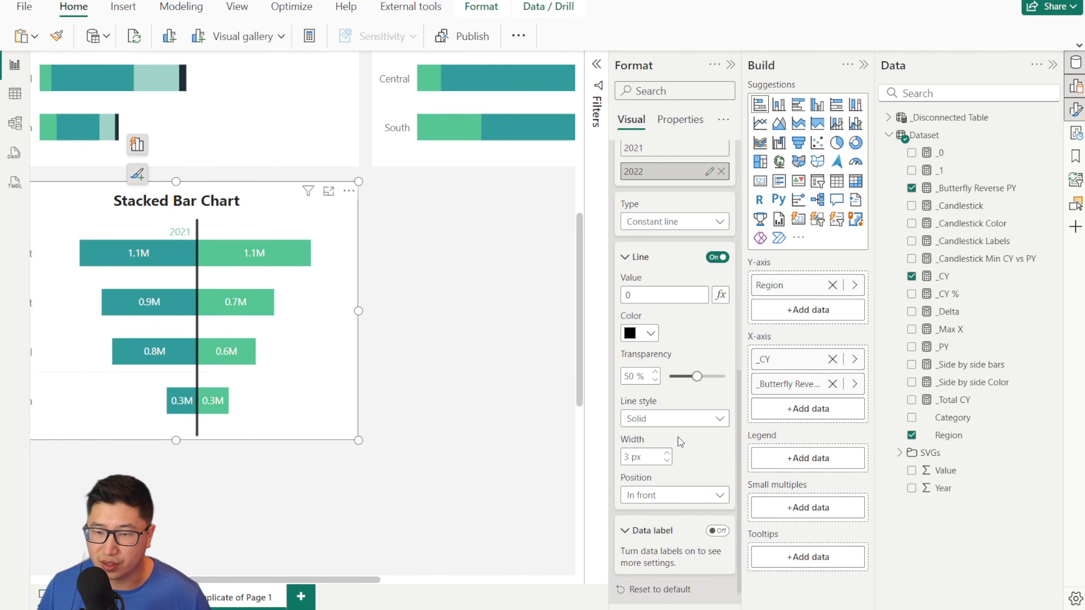
Step: Turn on the 2022 line's data label, with horizontal position Right and style Name
left_click(721, 530)
scroll(666, 427, "down", 4)
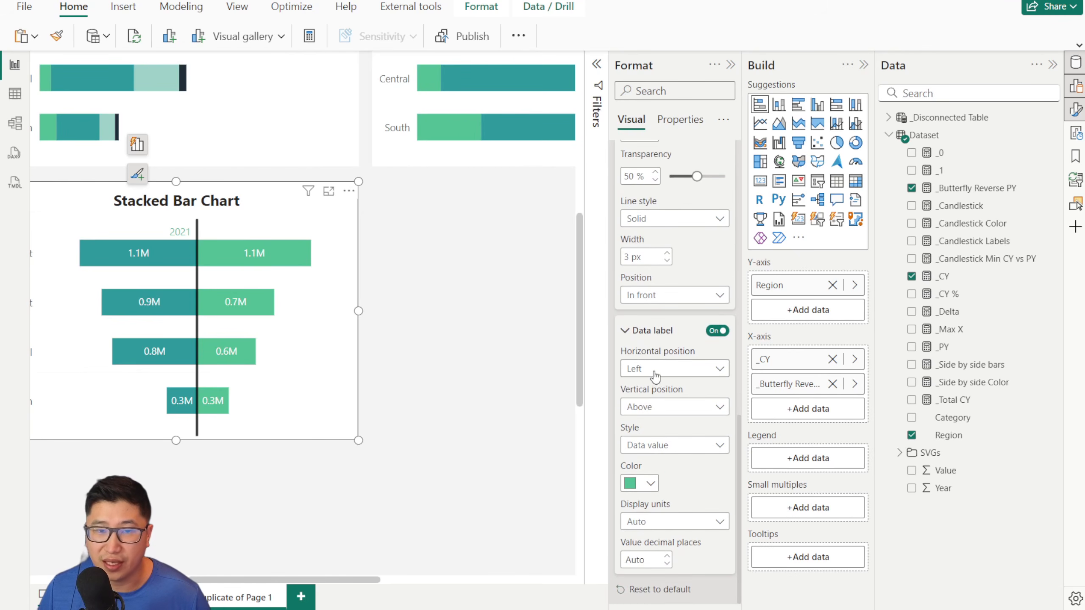
left_click(654, 373)
left_click(661, 404)
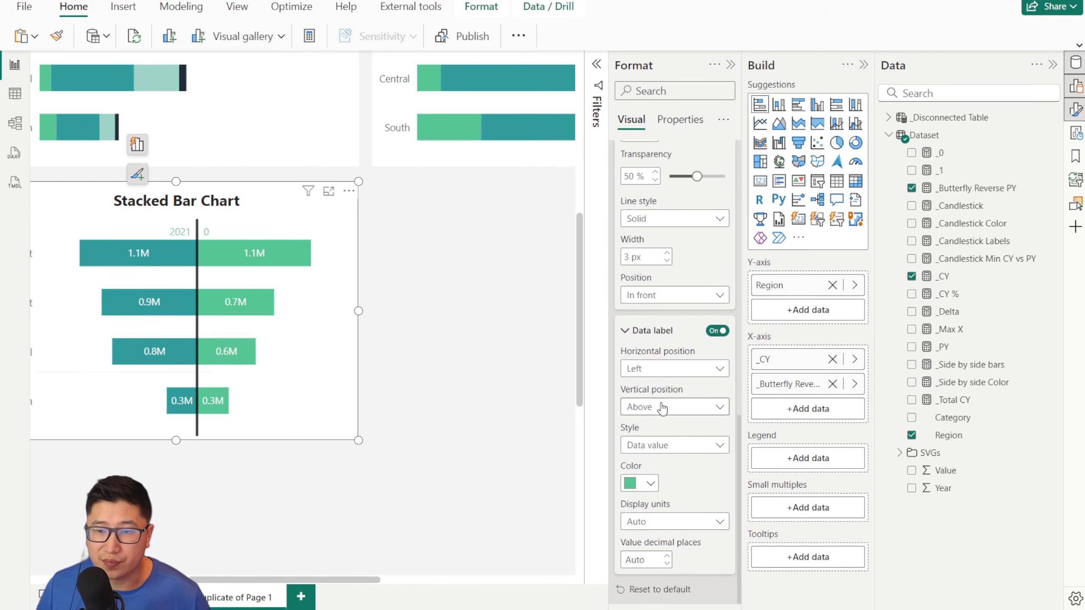
left_click(649, 448)
left_click(665, 481)
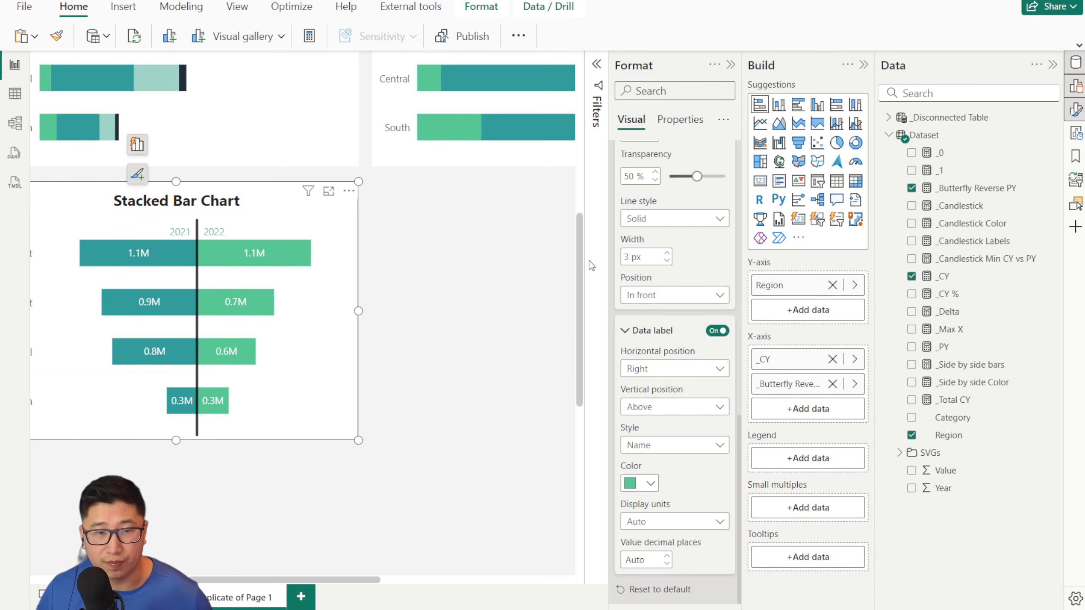
Step: Try 2024 in the Year slicer, set it to 2023, and check the butterfly chart's year labels
scroll(700, 329, "up", 10)
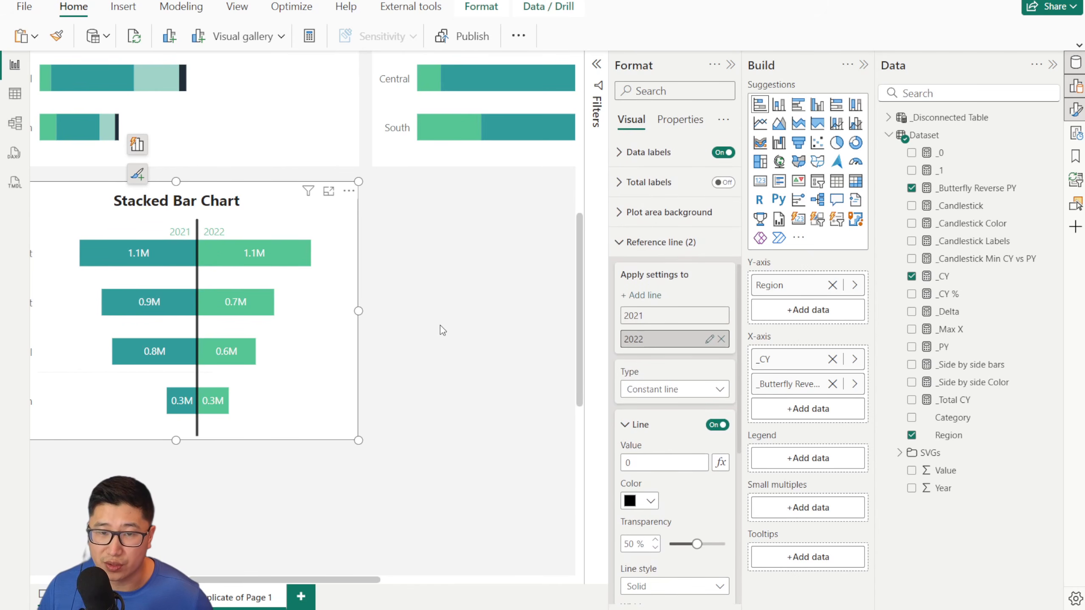
scroll(440, 326, "down", 3)
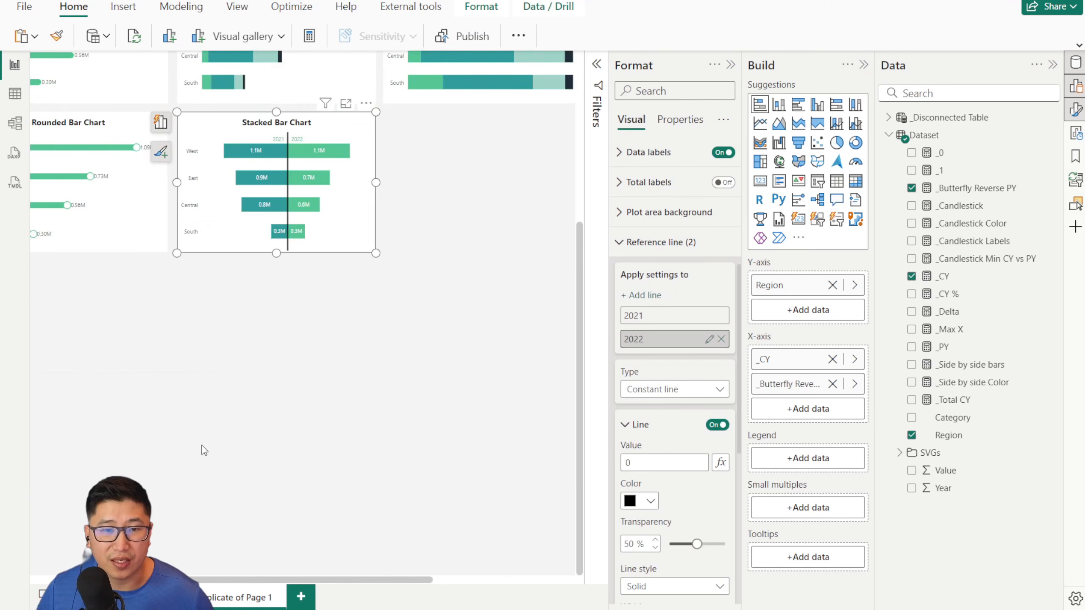
scroll(204, 450, "down", 2)
left_click(285, 92)
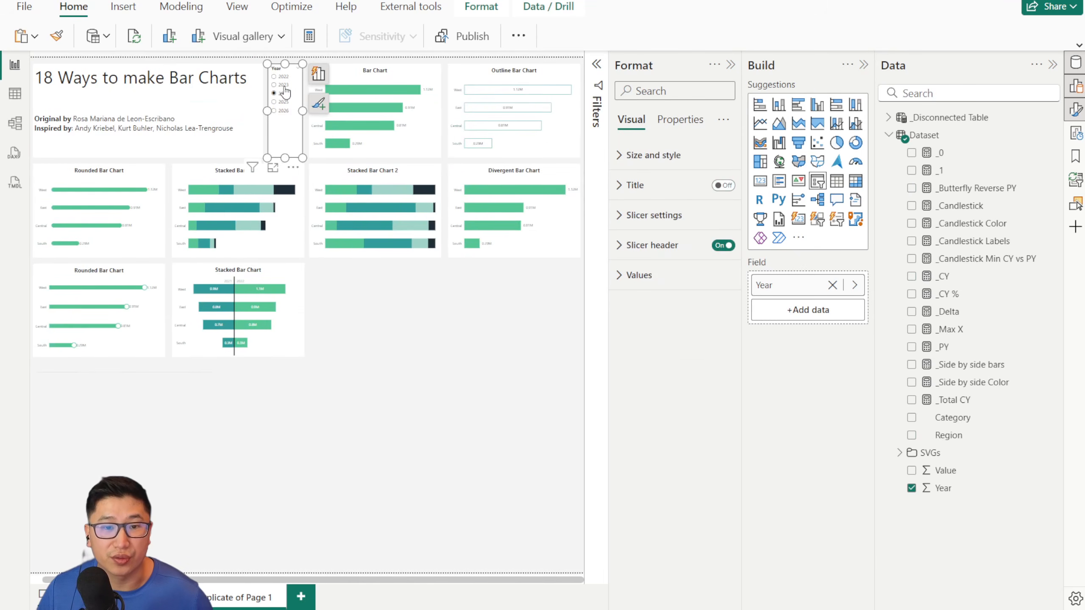
left_click(283, 86)
scroll(224, 298, "up", 4)
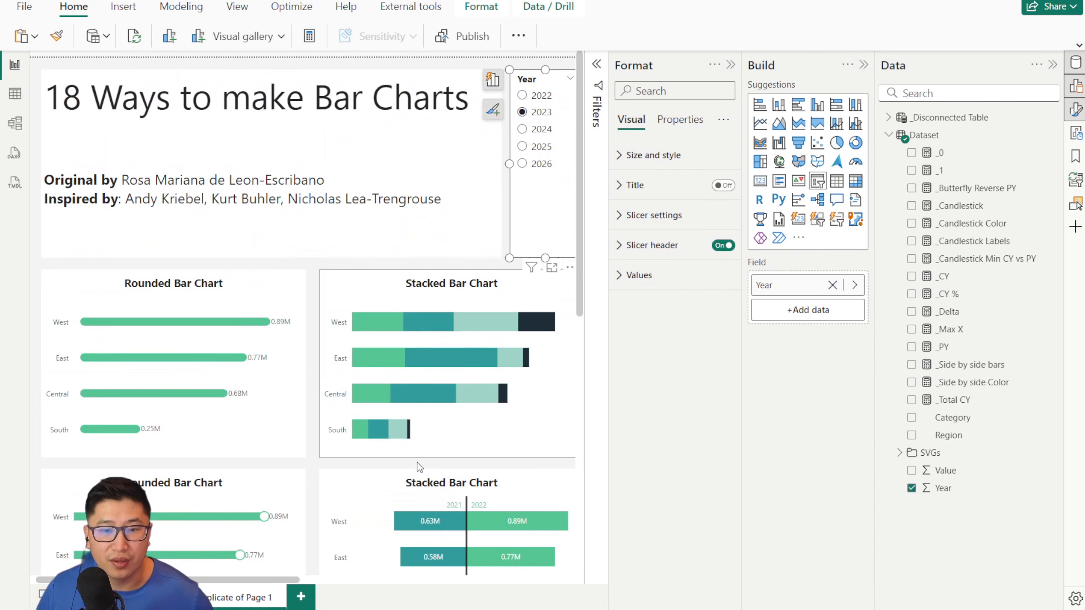
Step: Try 2025, 2026 and 2023 in the Year slicer to check the butterfly chart, leaving the slicer at 2024
left_click(537, 130)
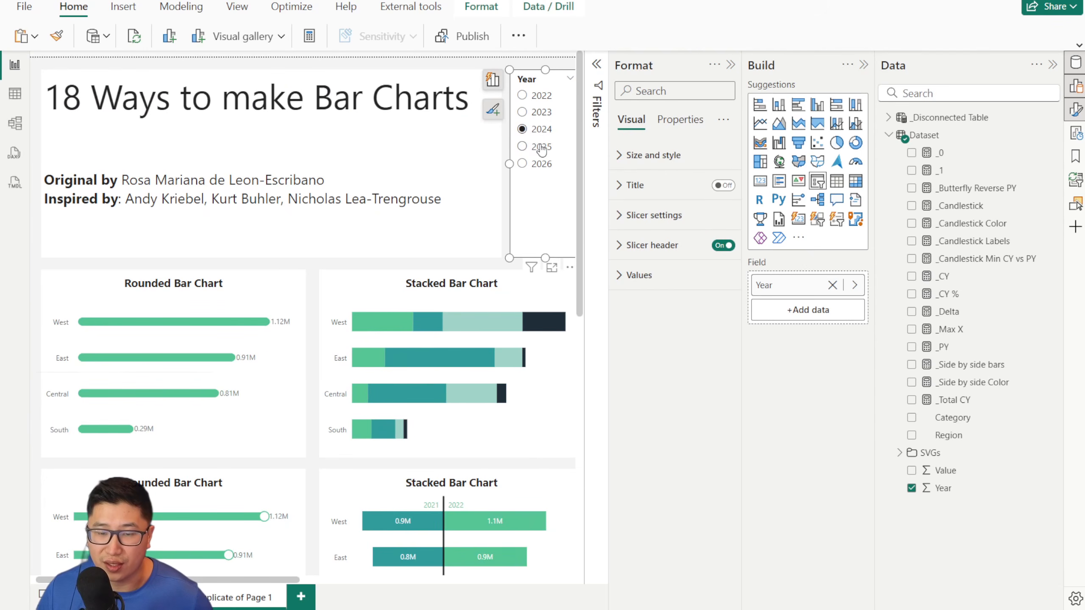
left_click(540, 148)
left_click(539, 164)
left_click(541, 129)
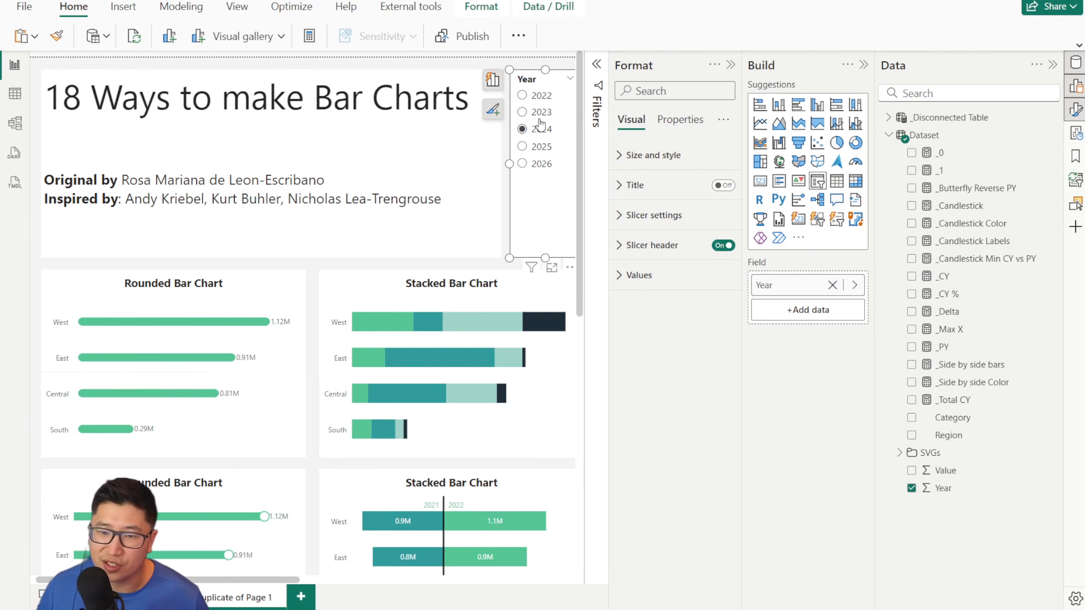
left_click(539, 113)
left_click(539, 146)
left_click(540, 131)
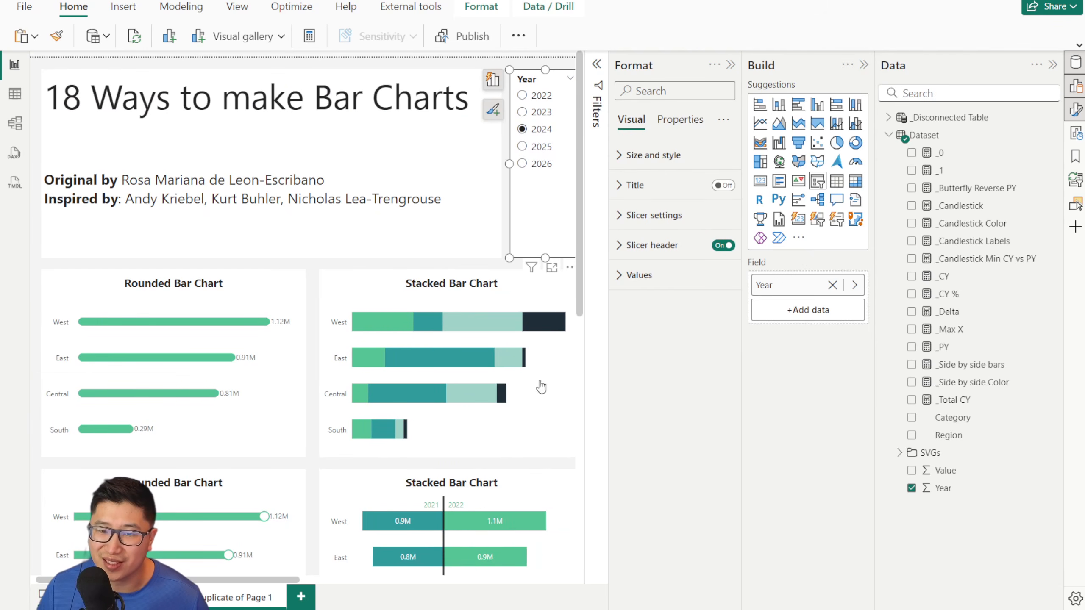
Step: Try the legend on the butterfly chart and check it against 2025 and 2024 in the Year slicer, leaving the legend off
left_click(504, 492)
scroll(684, 384, "down", 5)
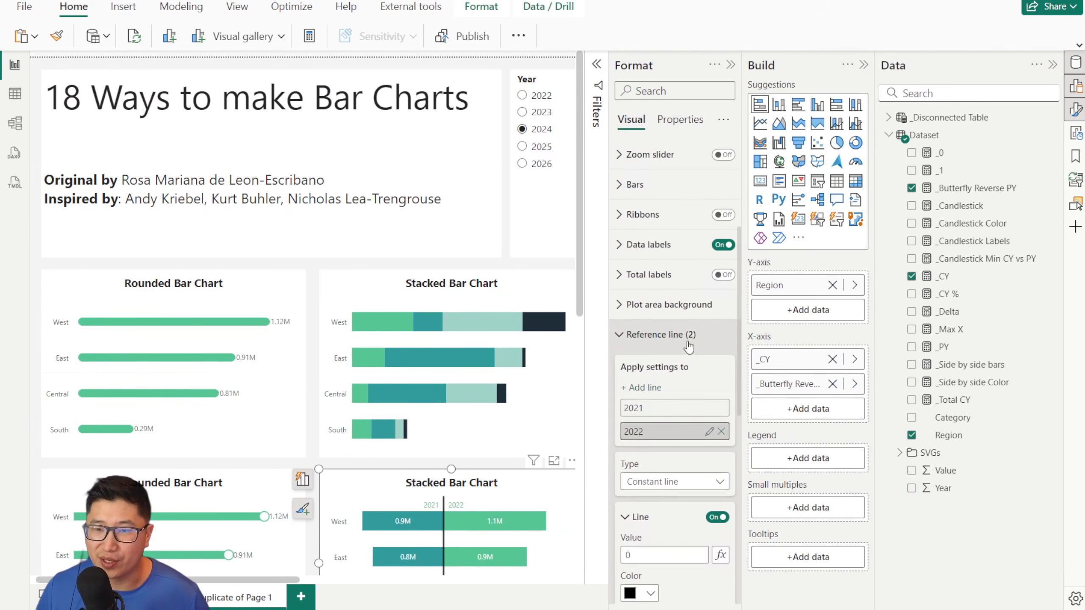
scroll(688, 347, "up", 3)
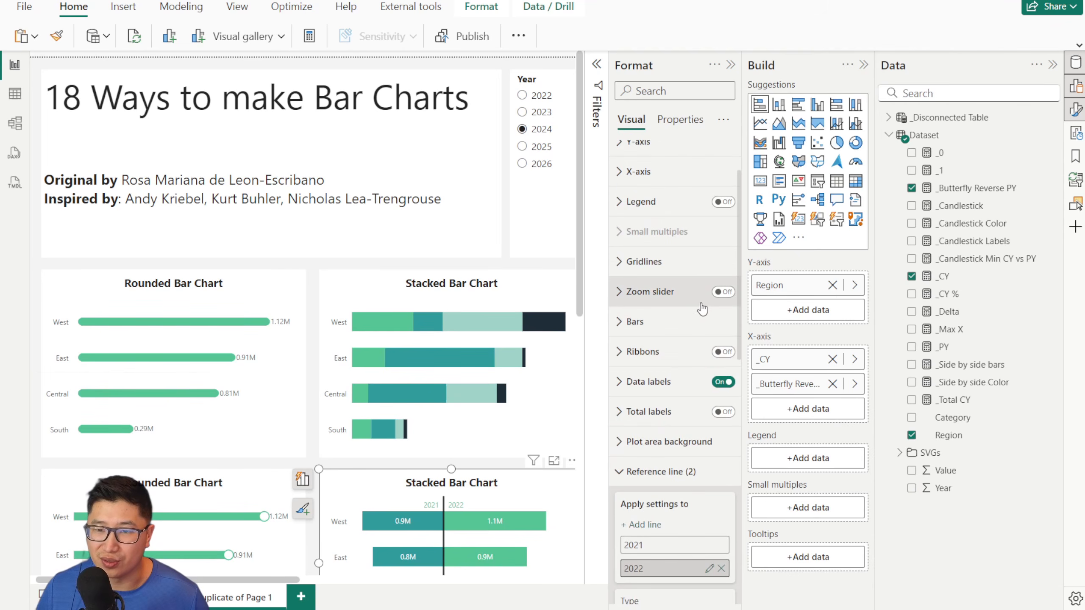
left_click(729, 211)
left_click(725, 203)
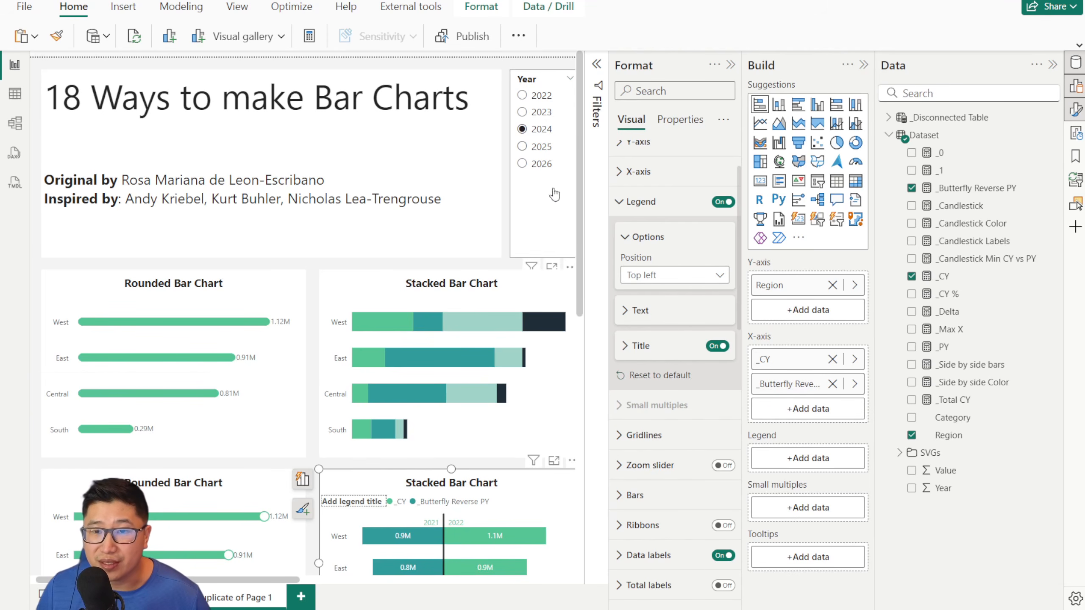
left_click(523, 146)
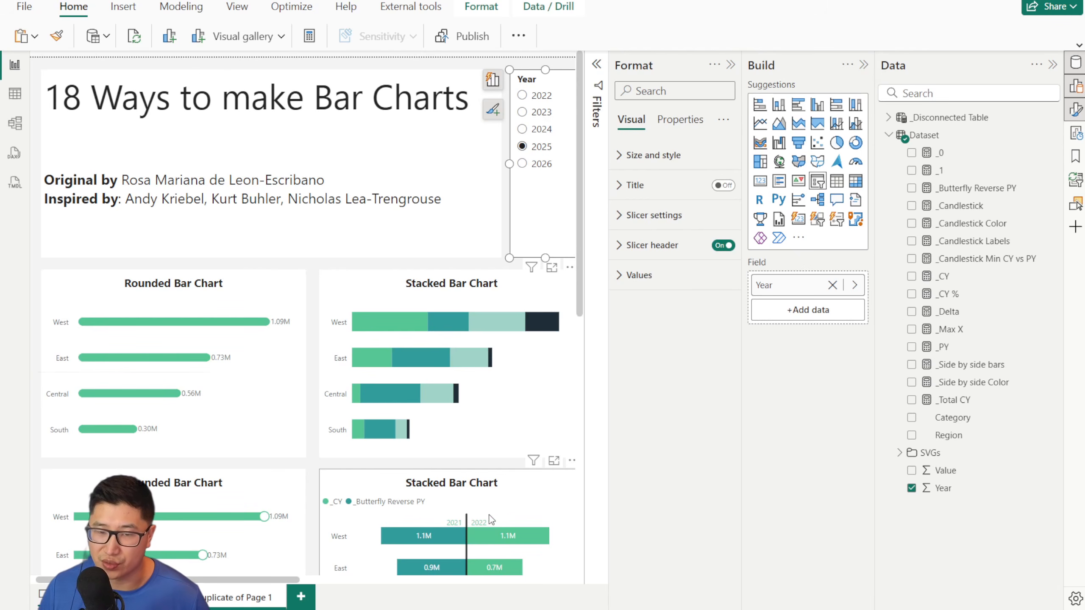
left_click(523, 131)
left_click(542, 487)
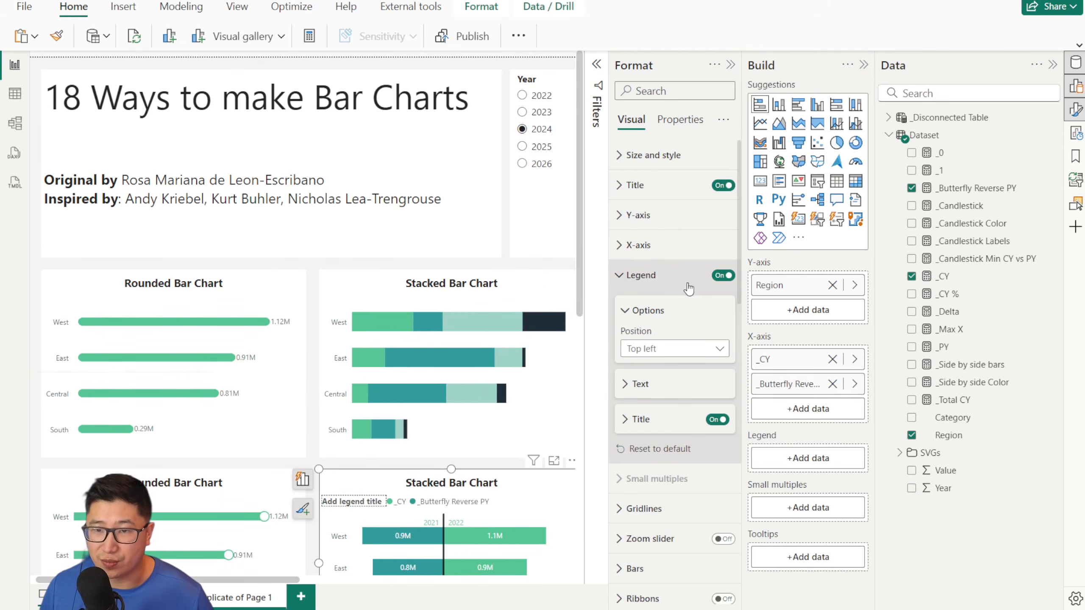
left_click(721, 276)
Step: Turn off the data labels of both the 2022 and 2021 reference lines on the butterfly chart
scroll(679, 333, "down", 10)
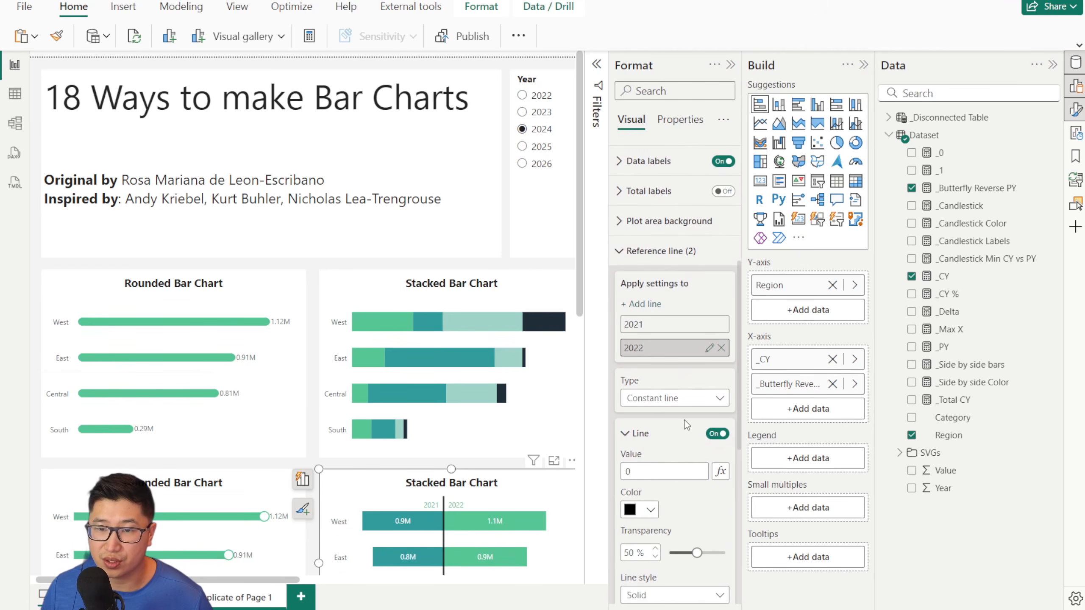
scroll(688, 425, "down", 4)
left_click(639, 290)
left_click(719, 330)
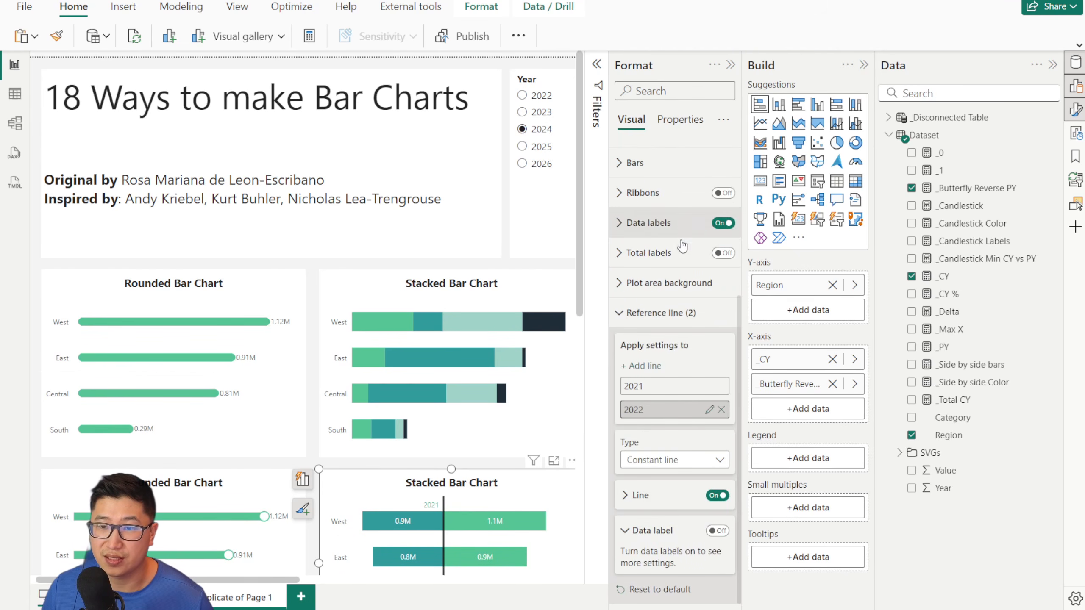
left_click(666, 386)
left_click(718, 530)
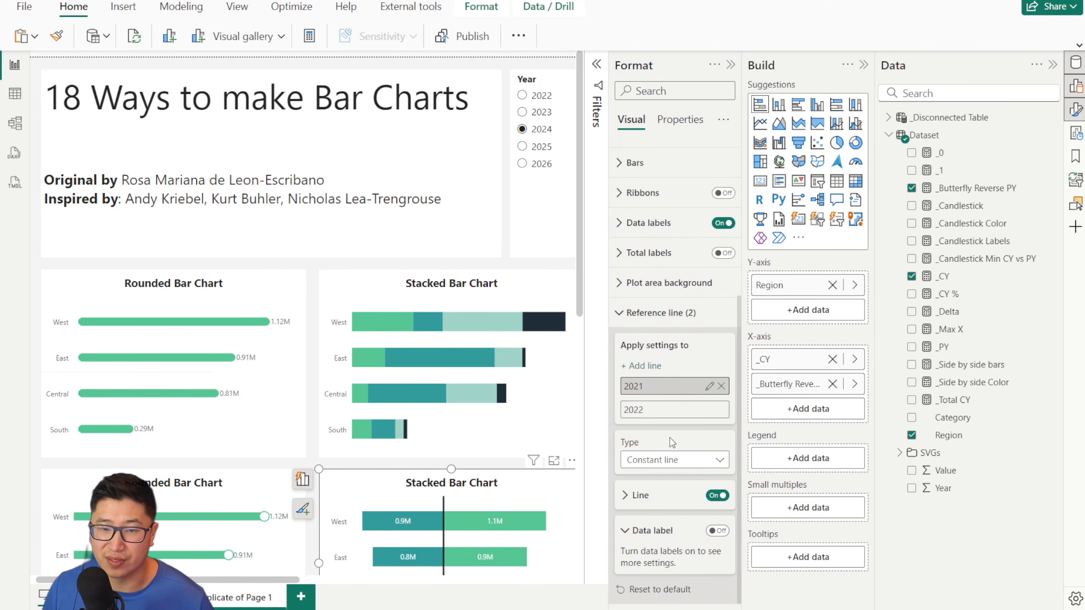
Step: Consult the original page's Bar Chart w/ Line End, and duplicate the circle-marker bar chart into the slot beside the duplicate page's butterfly chart
left_click(148, 597)
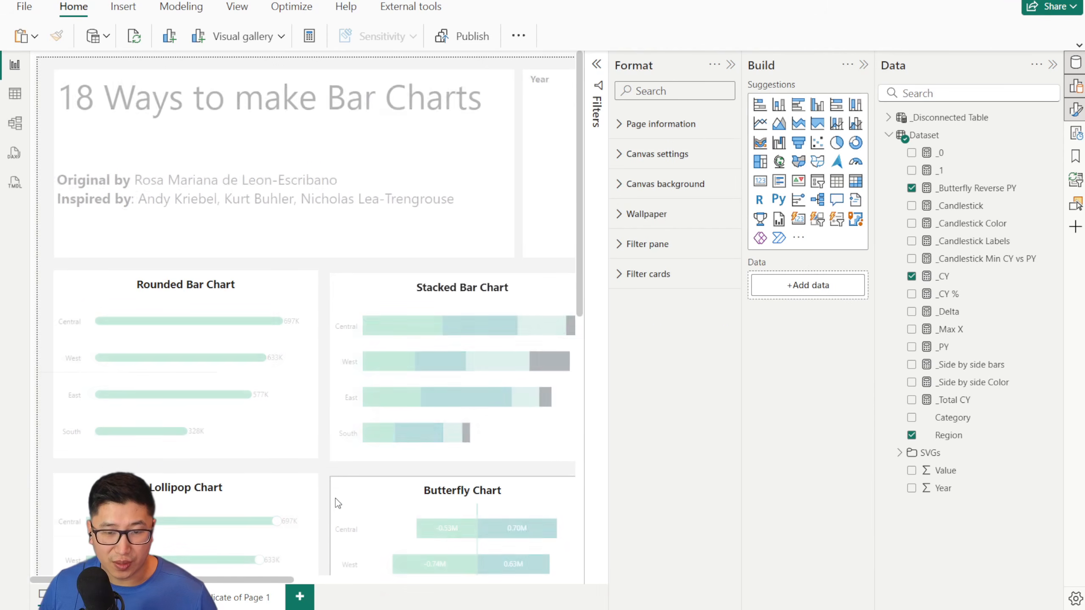
scroll(336, 499, "down", 3)
left_click_drag(265, 581, 399, 594)
scroll(382, 394, "right", 3)
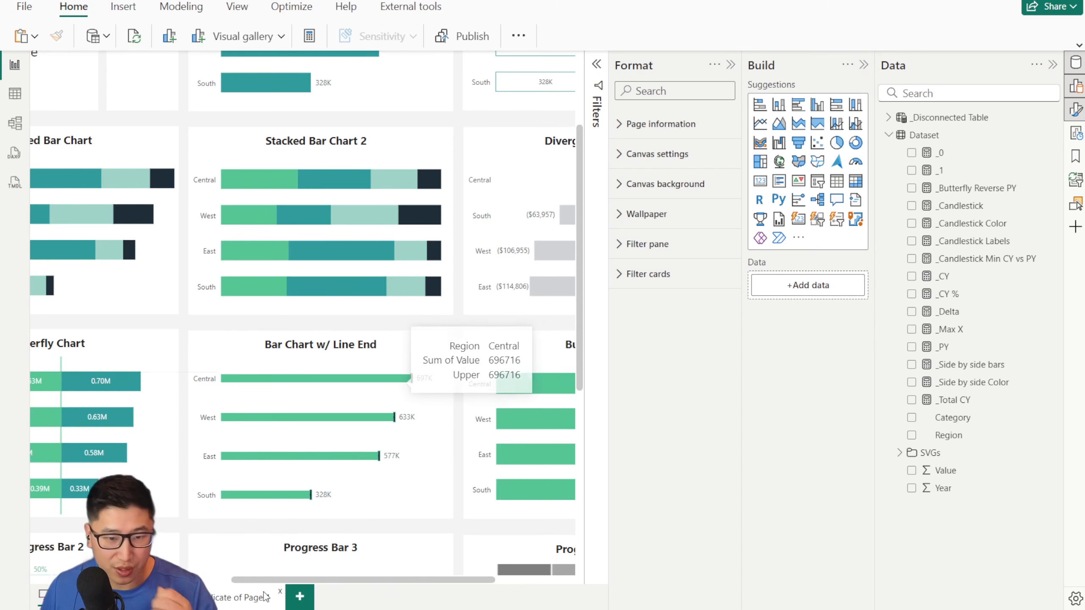
left_click(243, 597)
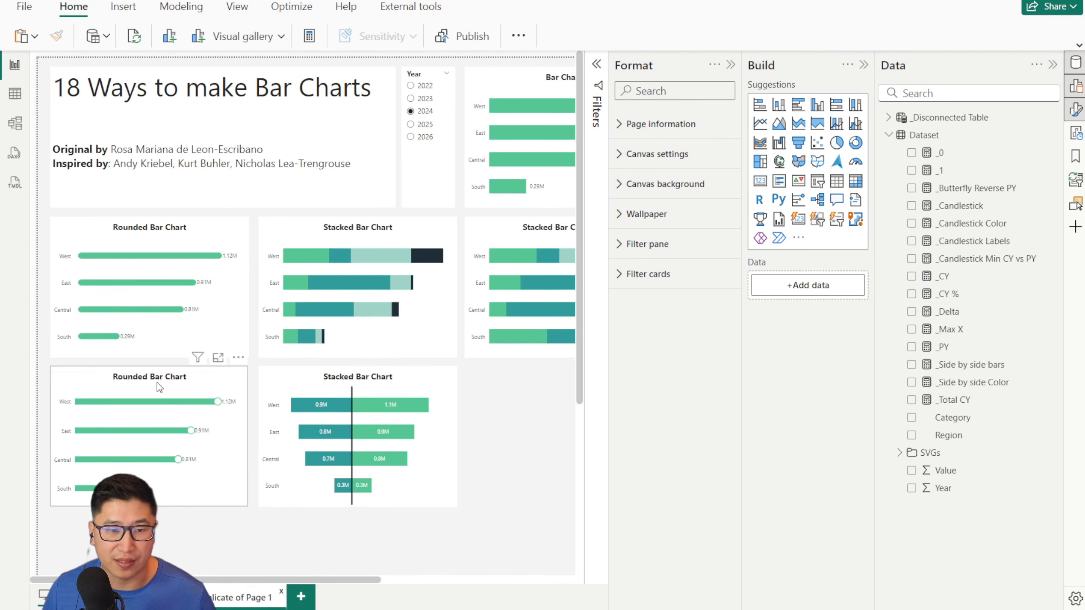
left_click(156, 382)
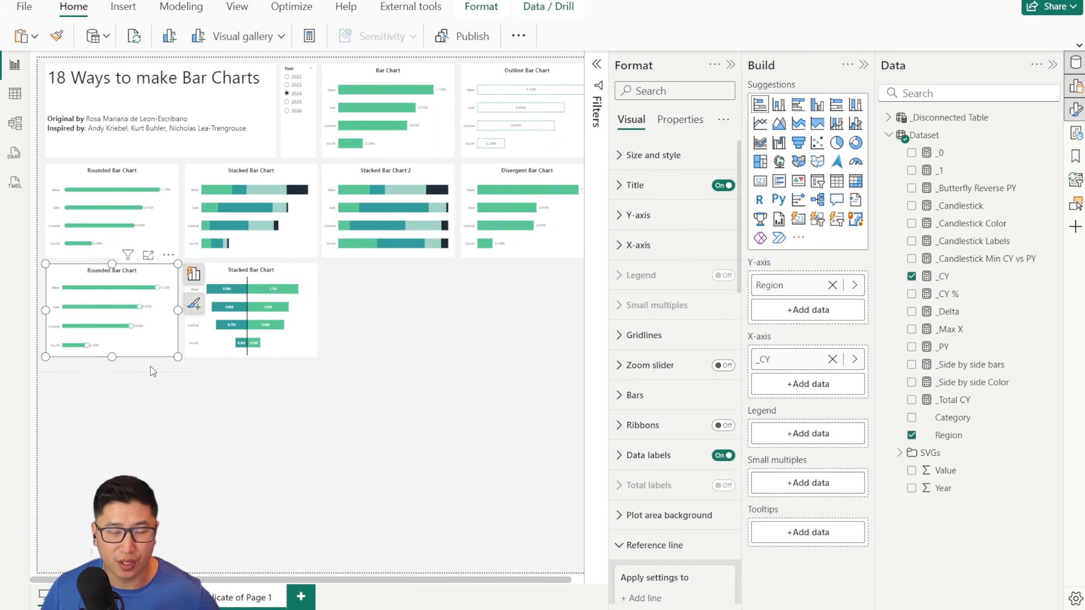
key("ctrl+c")
key("ctrl+v")
left_click_drag(129, 285, 405, 286)
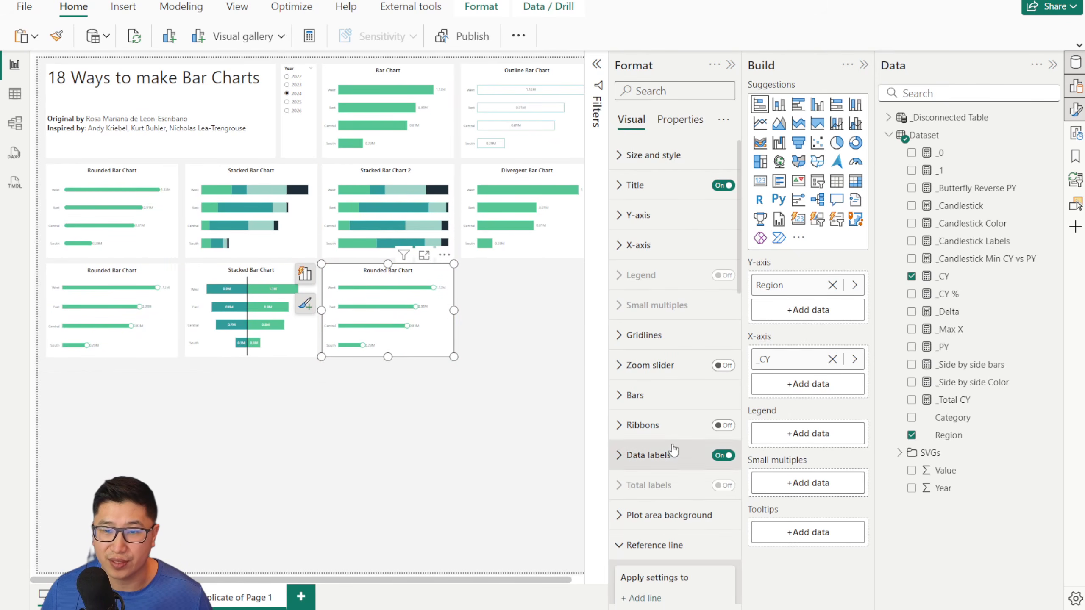
Step: Change the copied chart's error bar markers to the long dash shape and set the error bar border colour to black
scroll(666, 465, "down", 10)
left_click(684, 455)
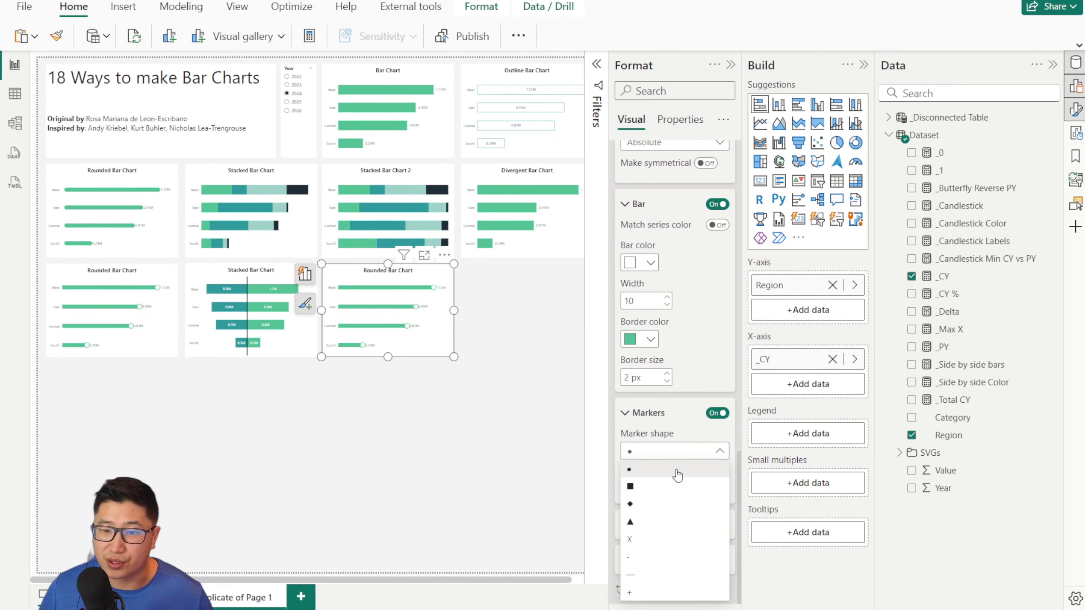
left_click(668, 586)
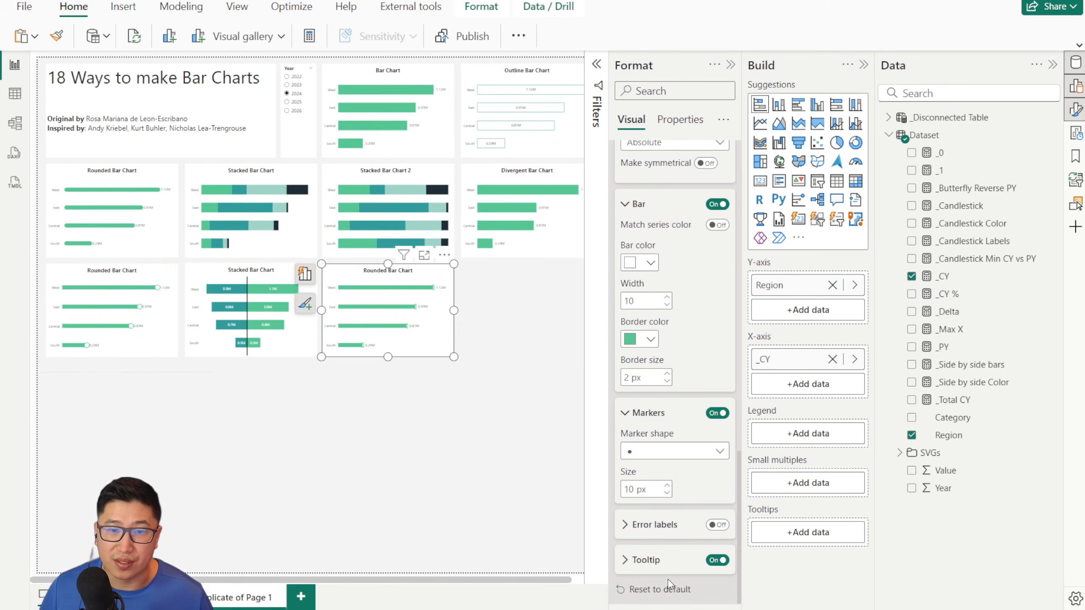
left_click(650, 340)
left_click(661, 391)
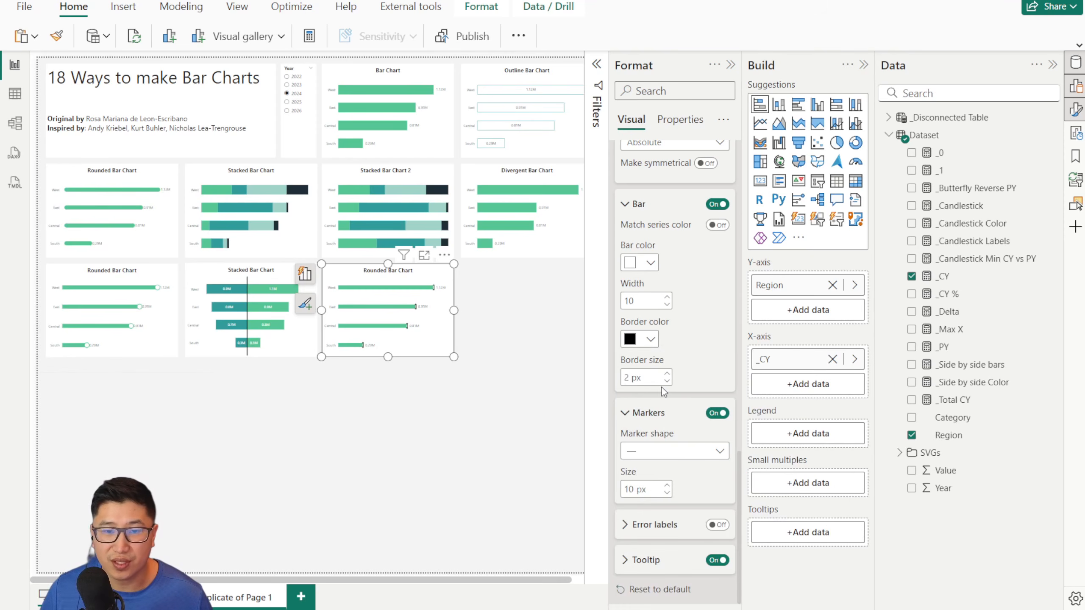
left_click(502, 358)
Step: Set the copied chart's error bar fill colour to black and check the line ends on its bars
left_click(450, 281)
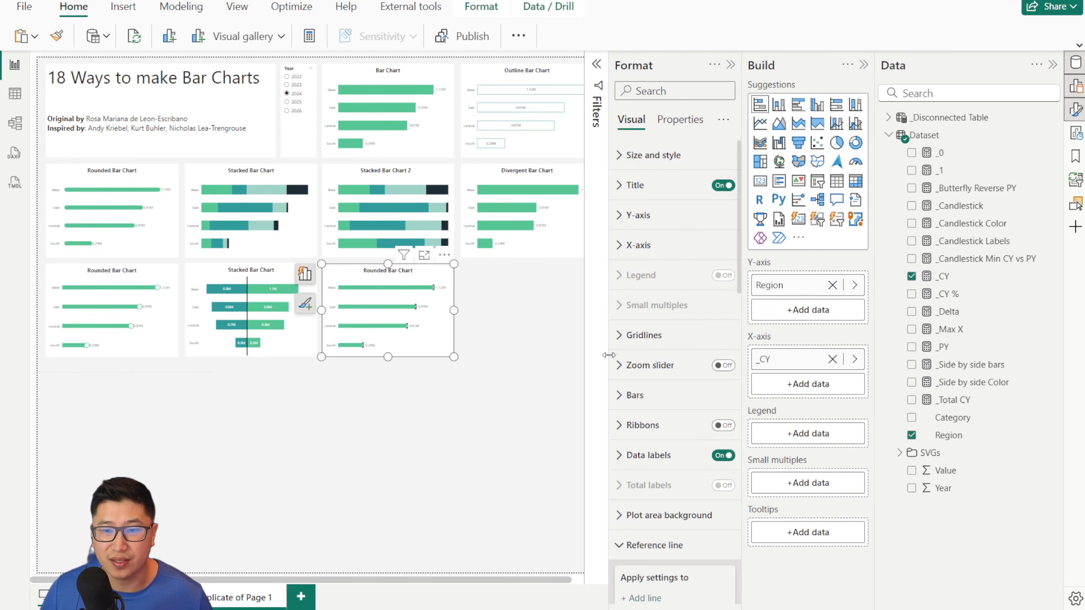
scroll(669, 456, "down", 10)
scroll(669, 457, "down", 5)
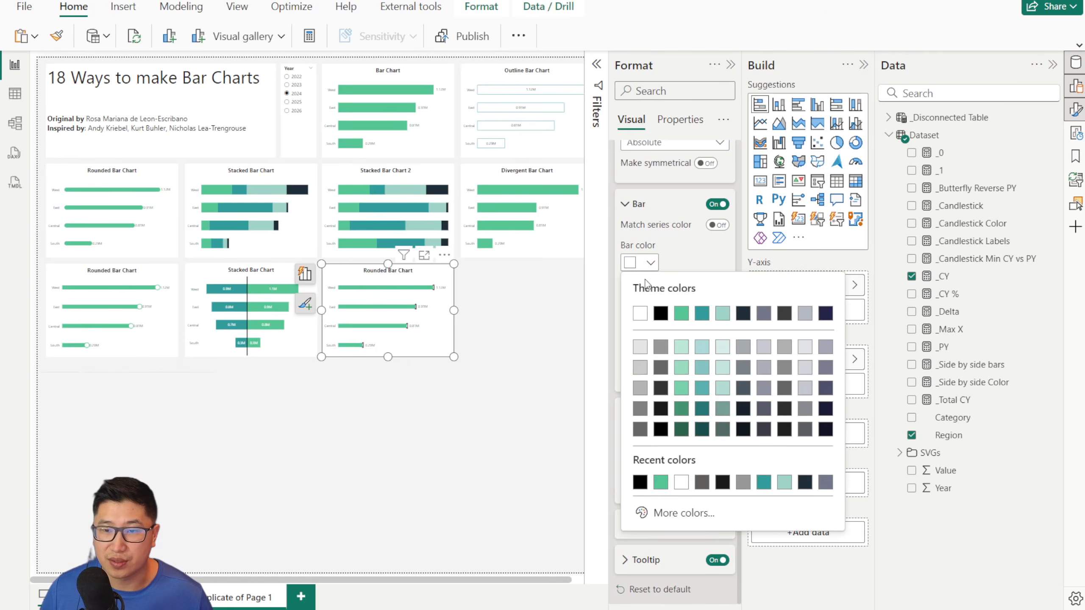
left_click(645, 263)
left_click(659, 314)
left_click(518, 326)
scroll(518, 326, "up", 3)
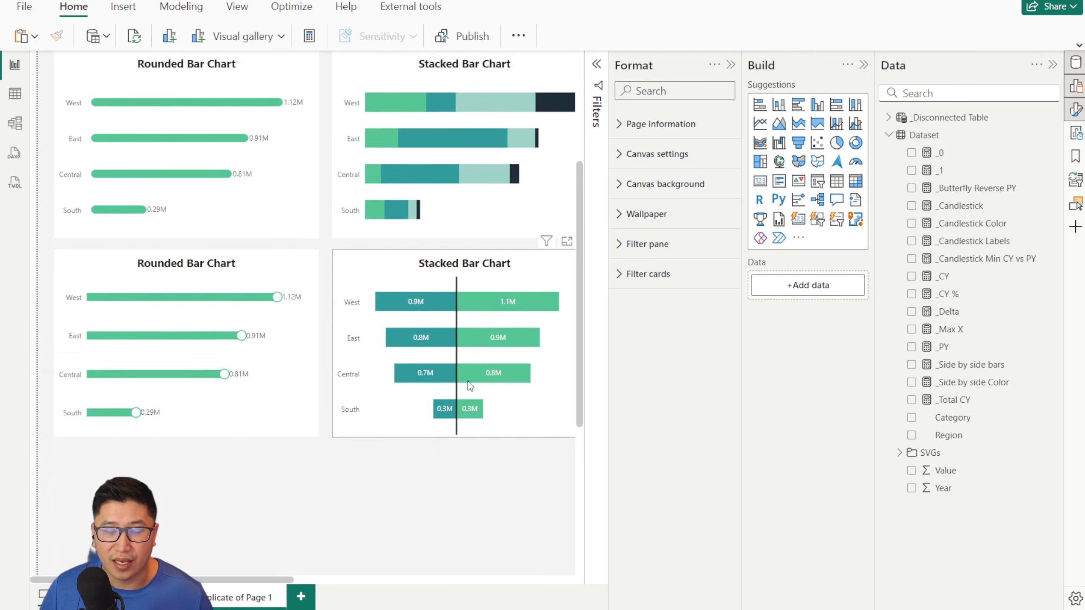
left_click_drag(262, 579, 486, 580)
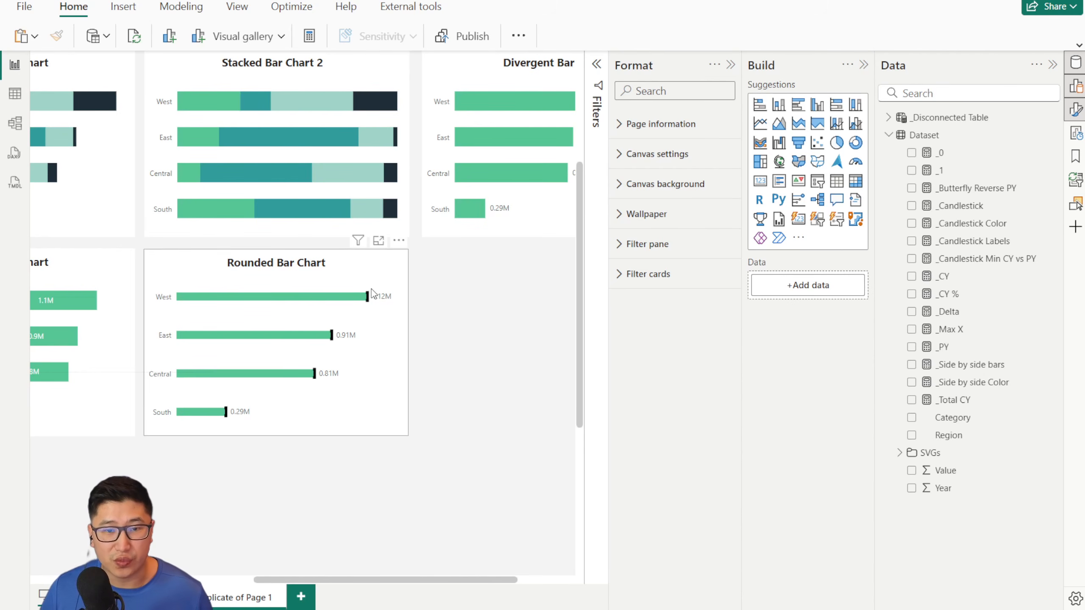
Step: Duplicate the line-end bar chart and place the copy in the empty slot directly to its right
scroll(449, 413, "down", 2)
left_click(271, 166)
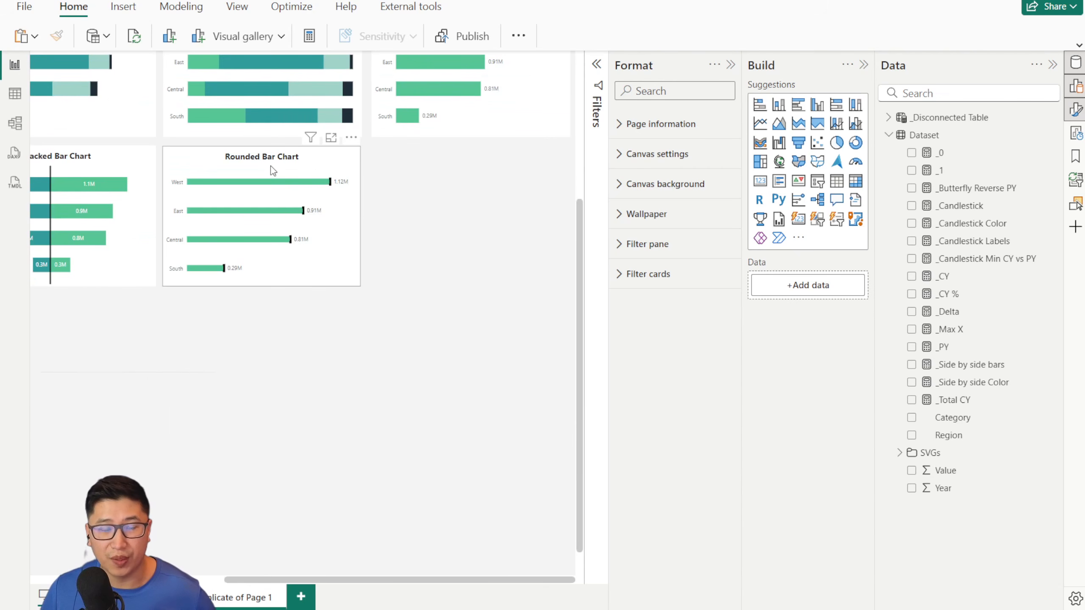
key("ctrl+c")
key("ctrl+v")
left_click_drag(271, 166, 490, 158)
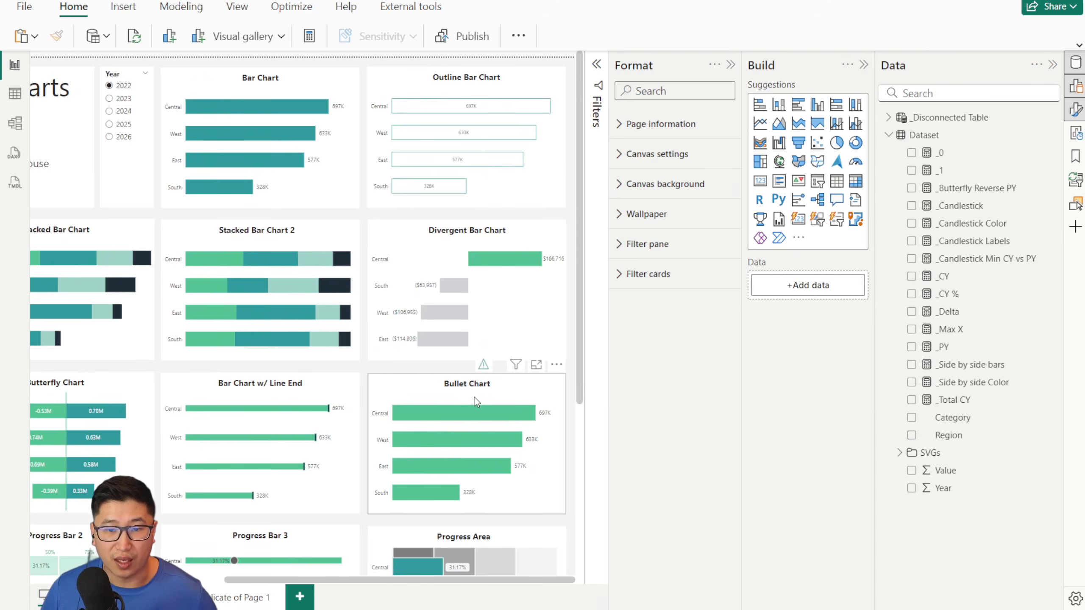
Step: Try 2024 and 2025 in the original page's Year slicer to examine the Bullet Chart
scroll(474, 397, "up", 2)
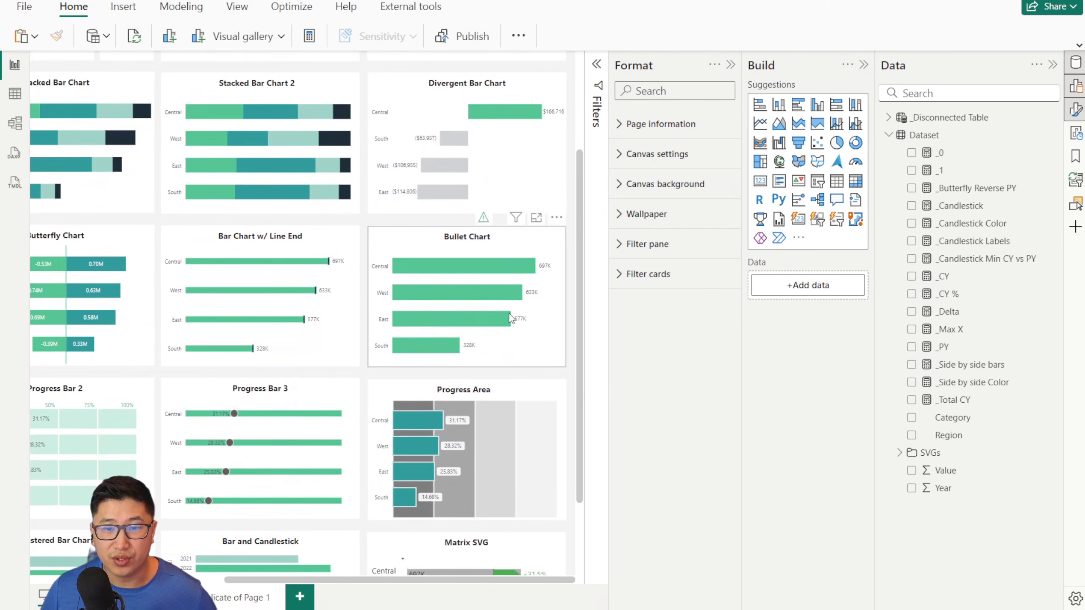
scroll(511, 348, "up", 3)
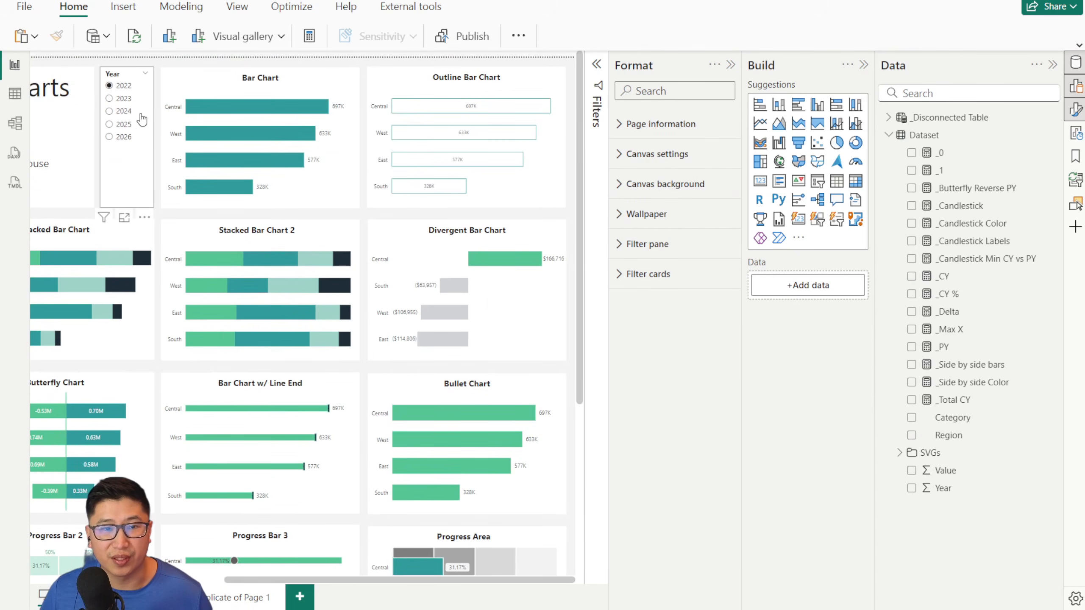
left_click(123, 114)
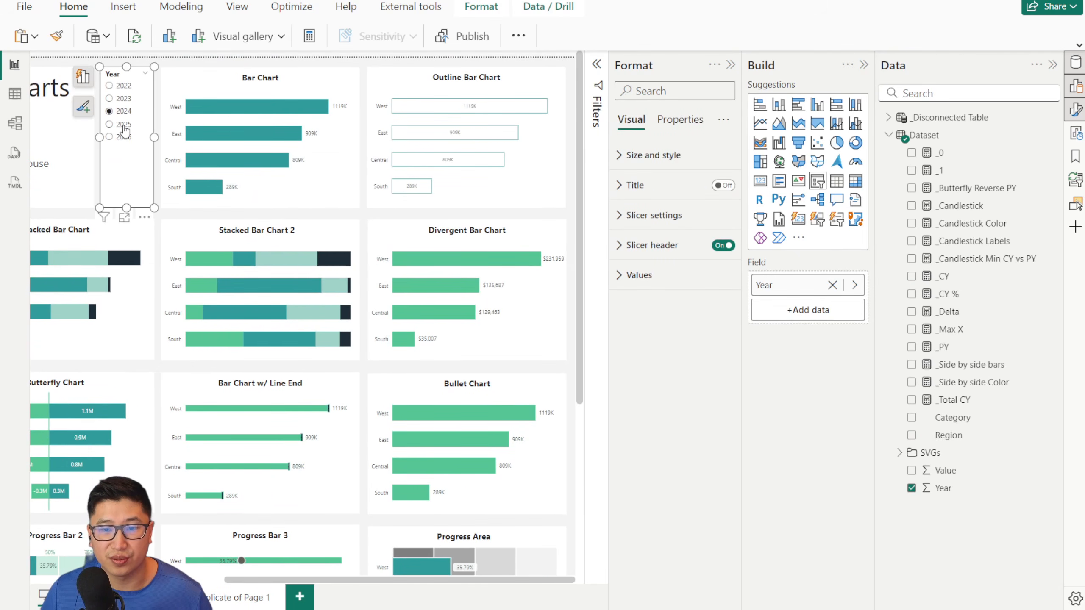
left_click(123, 125)
Step: Replace the upper and lower bound fields of the Bullet Chart's error bars with _PY
left_click(468, 394)
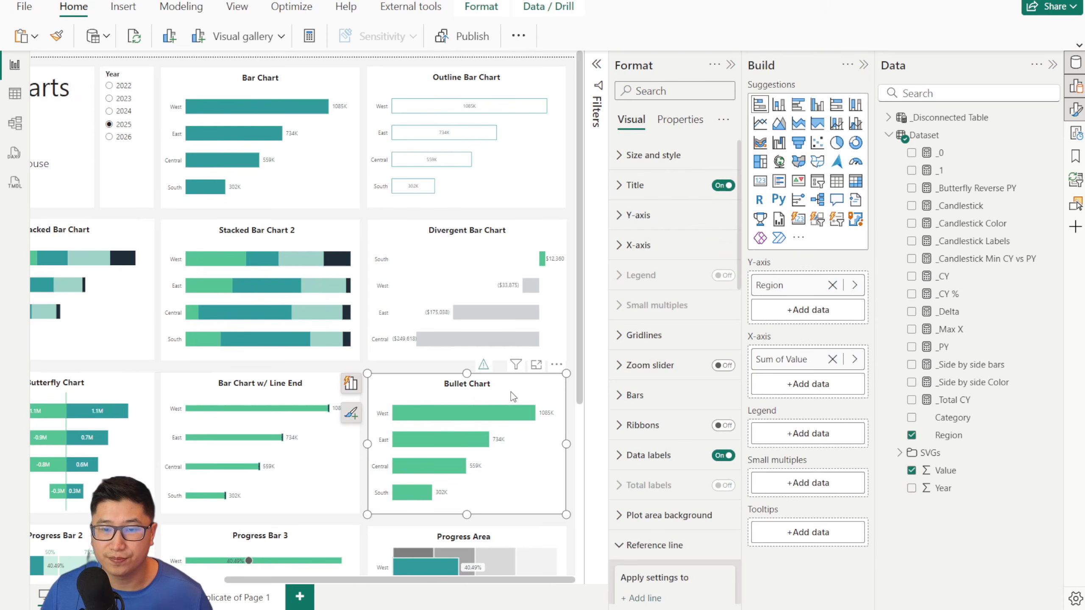
scroll(679, 395, "down", 15)
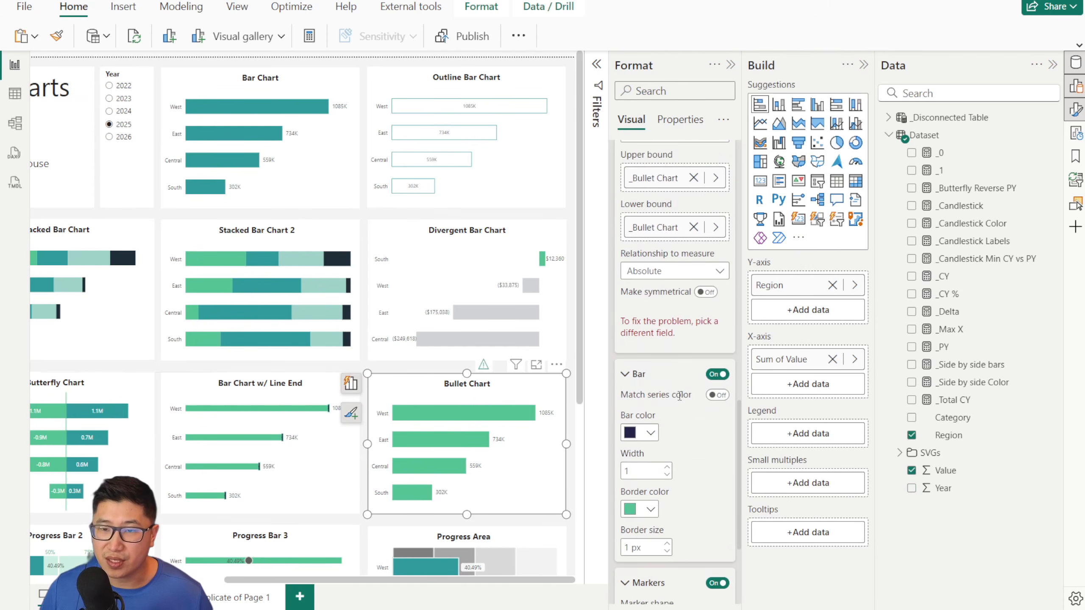
scroll(680, 395, "up", 2)
left_click(694, 252)
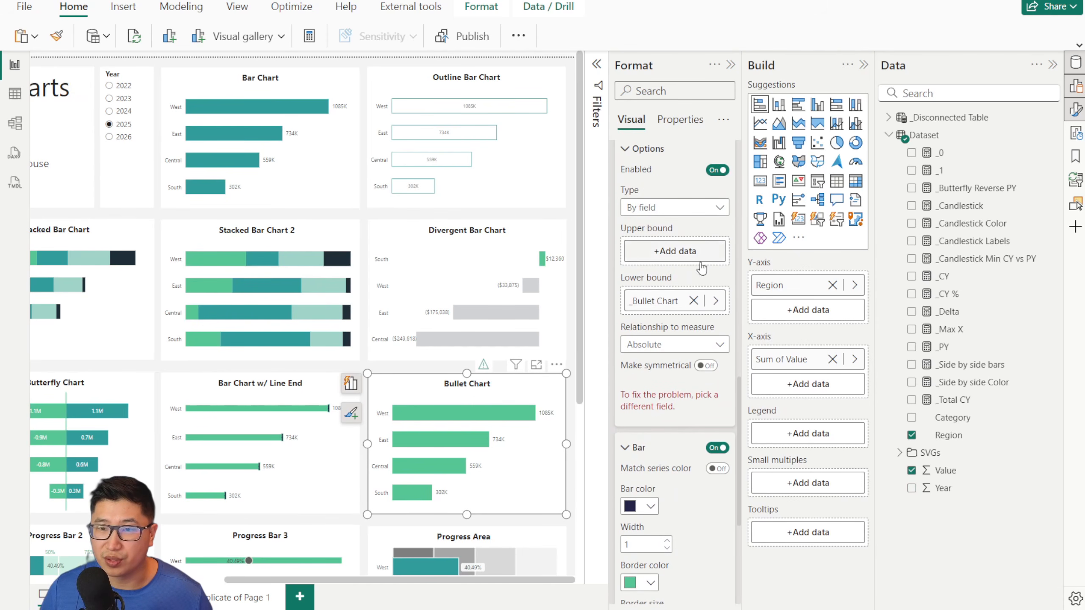
left_click(693, 301)
left_click_drag(969, 347, 716, 263)
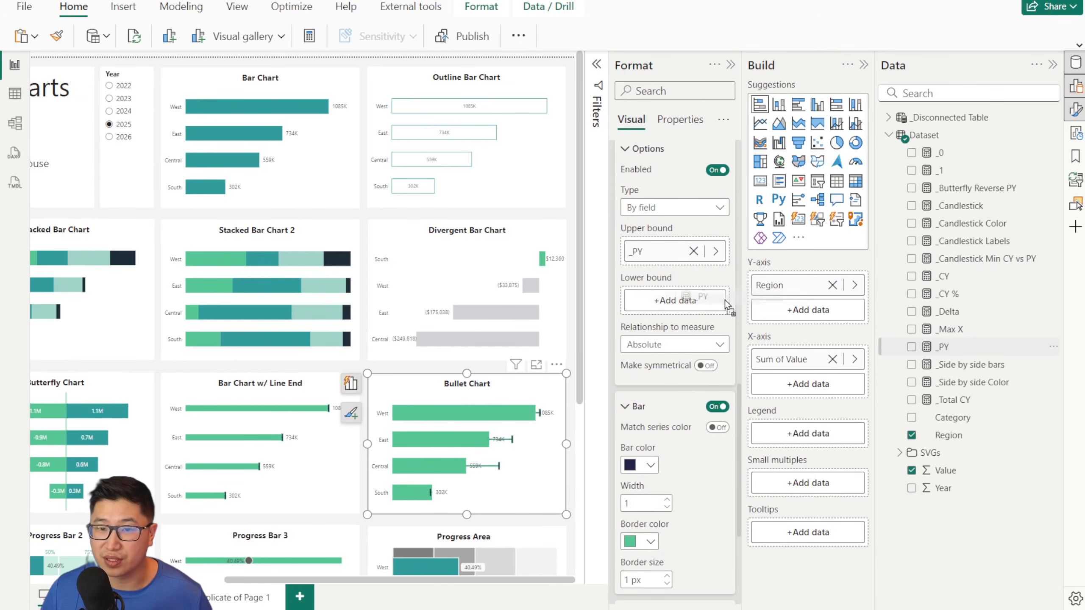
left_click_drag(697, 301, 698, 302)
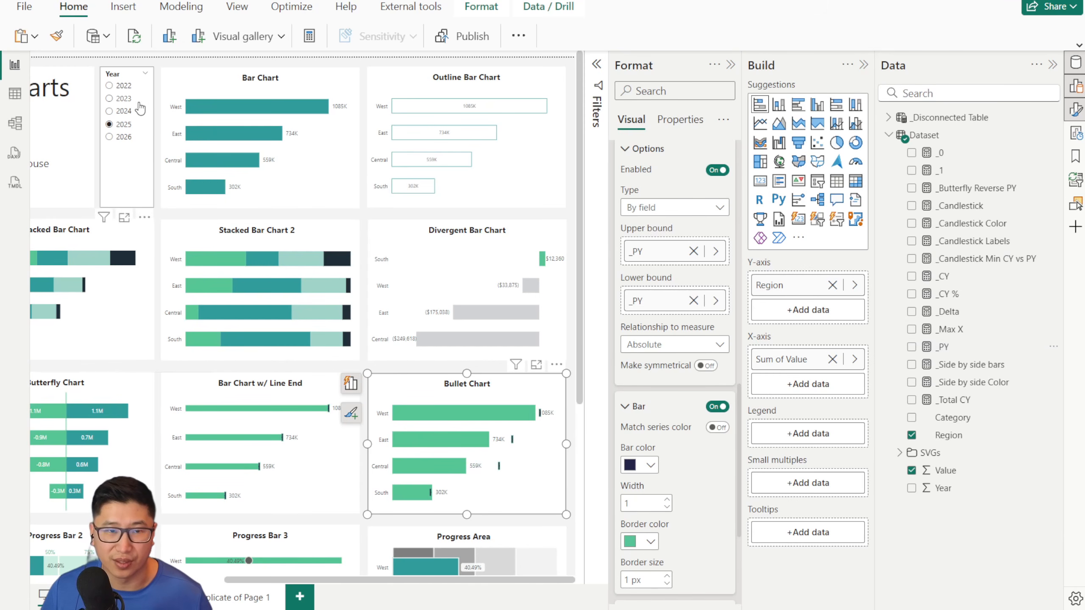
Step: Set the original page's Year slicer to 2024 and return to the duplicate page
left_click(124, 112)
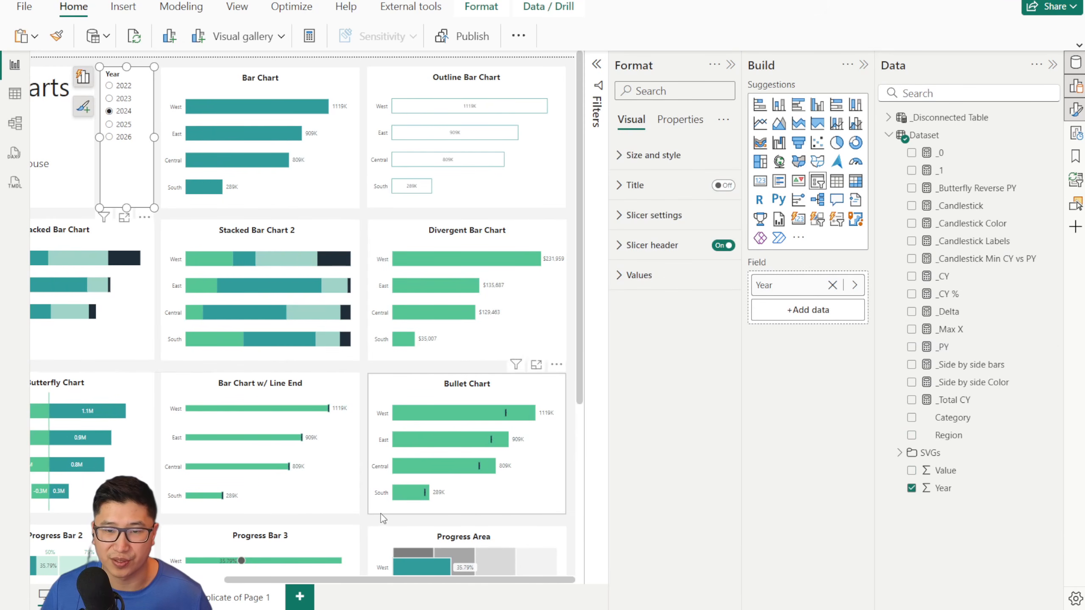
left_click(241, 597)
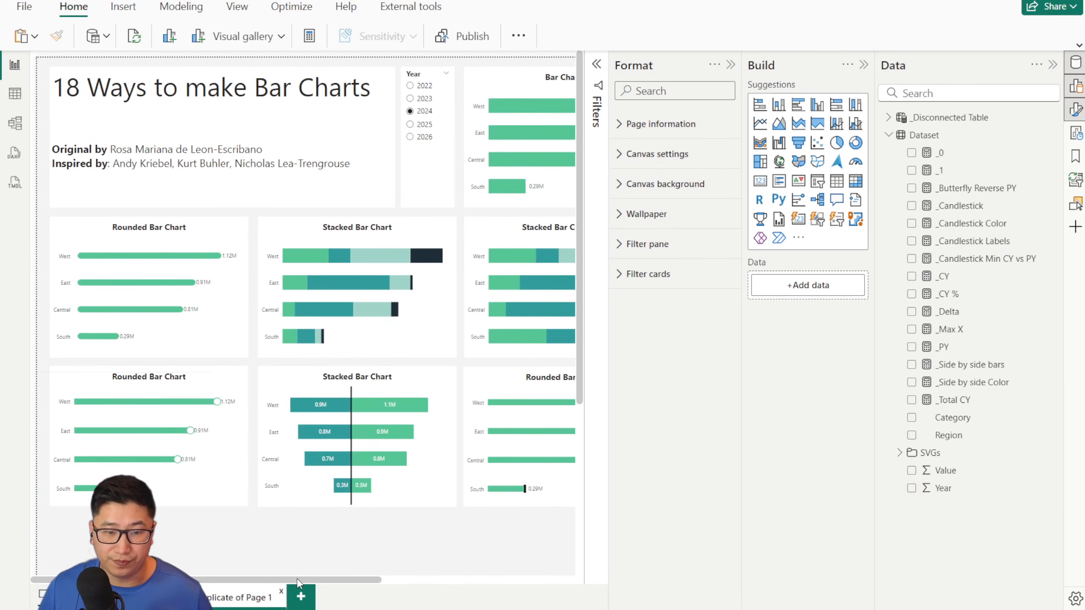
Step: Check the line-end and bullet chart titles on the original page and return to the duplicate page
left_click(450, 382)
left_click(247, 376)
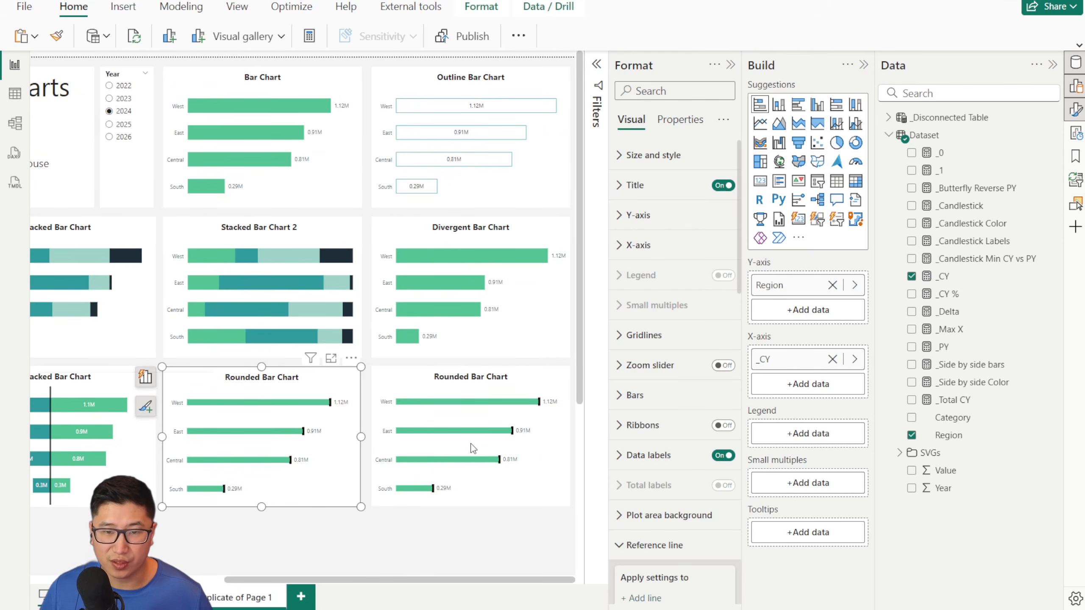
key("ctrl+Page_Up")
scroll(453, 457, "down", 2)
left_click_drag(333, 580, 531, 568)
scroll(517, 367, "left", 5)
scroll(516, 368, "up", 2)
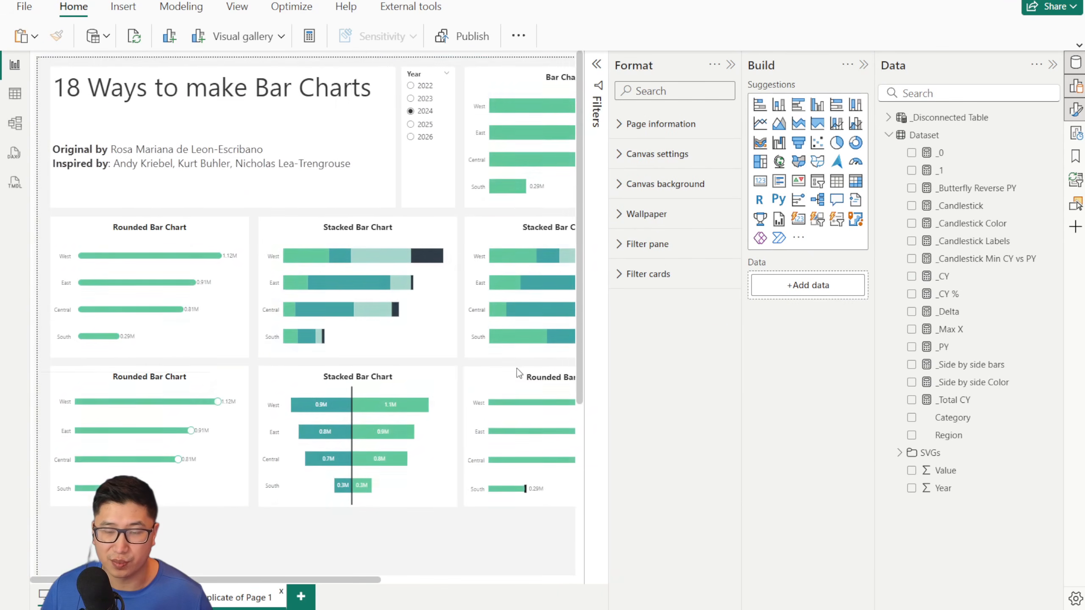
Step: Retitle the line-end chart beside the butterfly chart as "Bar Chart w/ Line End"
scroll(523, 313, "down", 2)
left_click(523, 313)
left_click(683, 186)
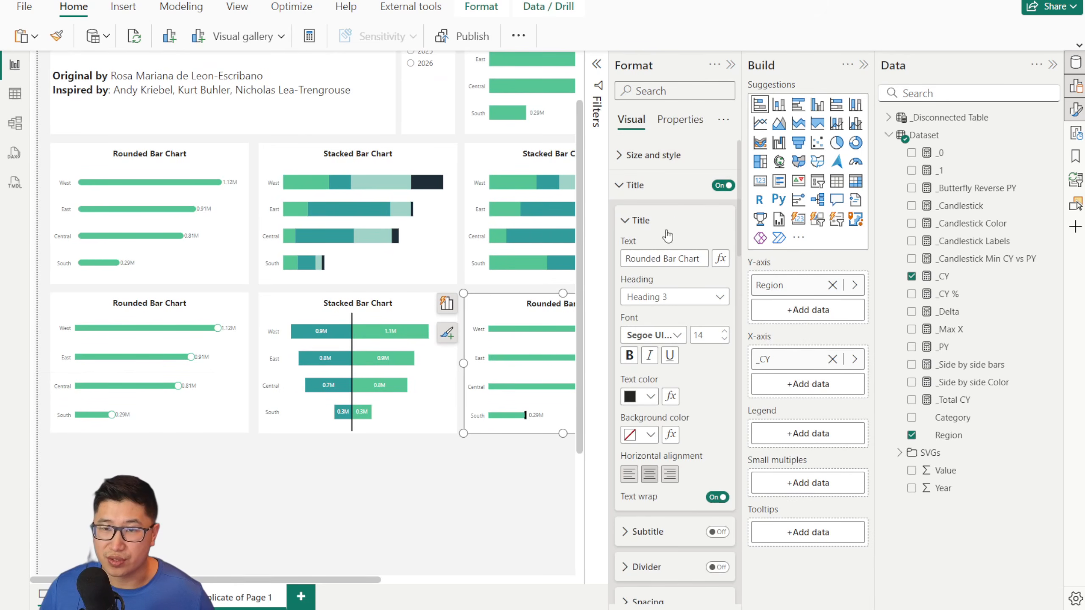
triple_click(687, 256)
type("Bar Chart")
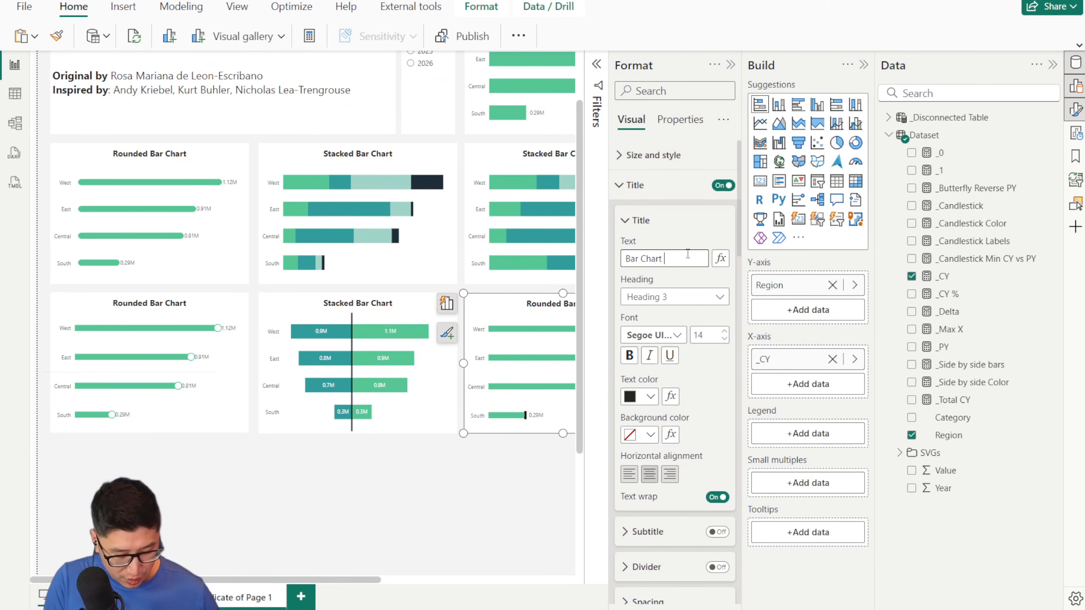
type(" w/ Line End")
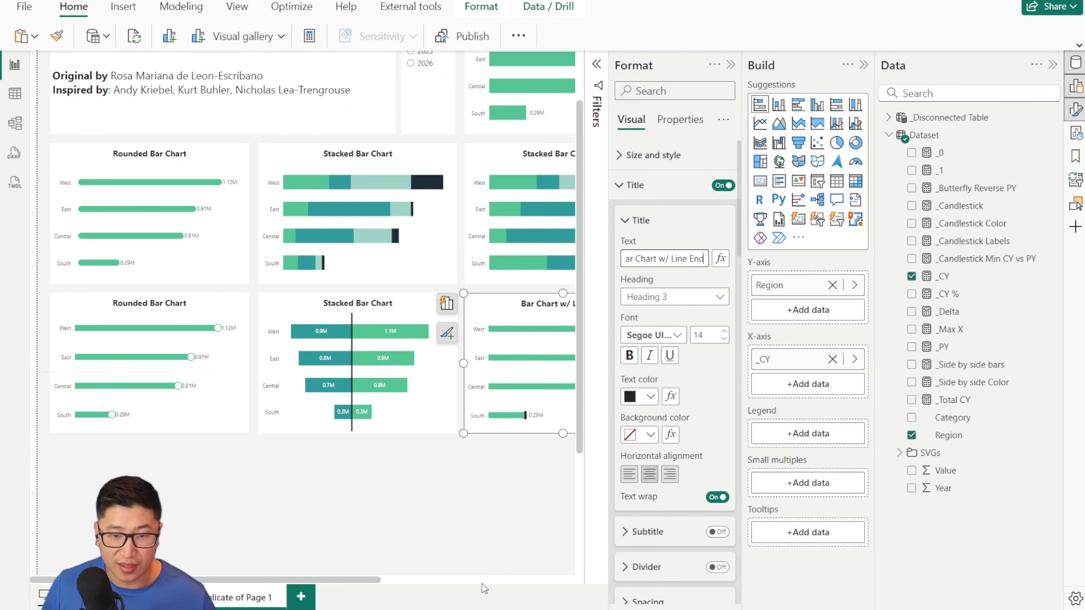
Step: Retitle the copied line-end chart at the end of the third row as "Bullet Chart"
scroll(483, 585, "right", 5)
left_click(489, 336)
triple_click(667, 261)
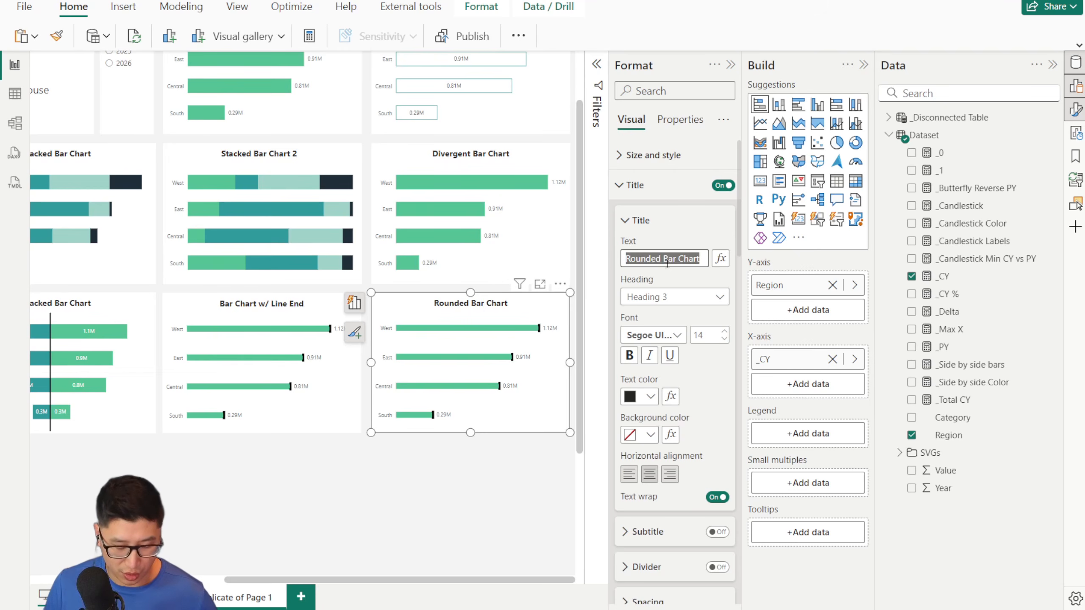
type("Bullet Chart")
Step: Replace _CY with _PY as the upper bound of the Bullet Chart's error bars and add _PY as the lower bound
scroll(679, 390, "down", 10)
scroll(679, 390, "down", 10)
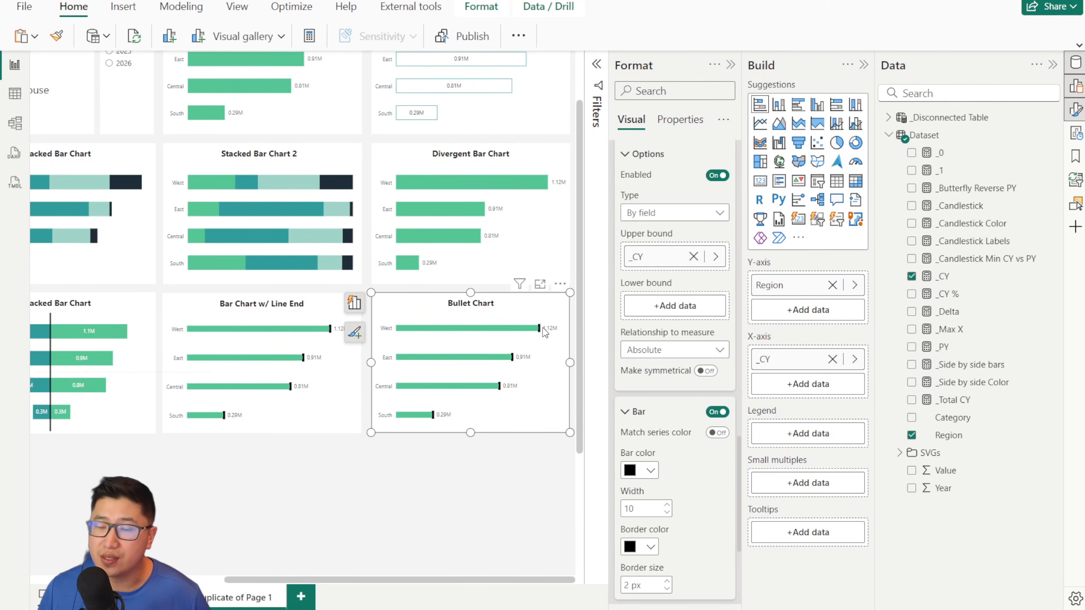
left_click(693, 256)
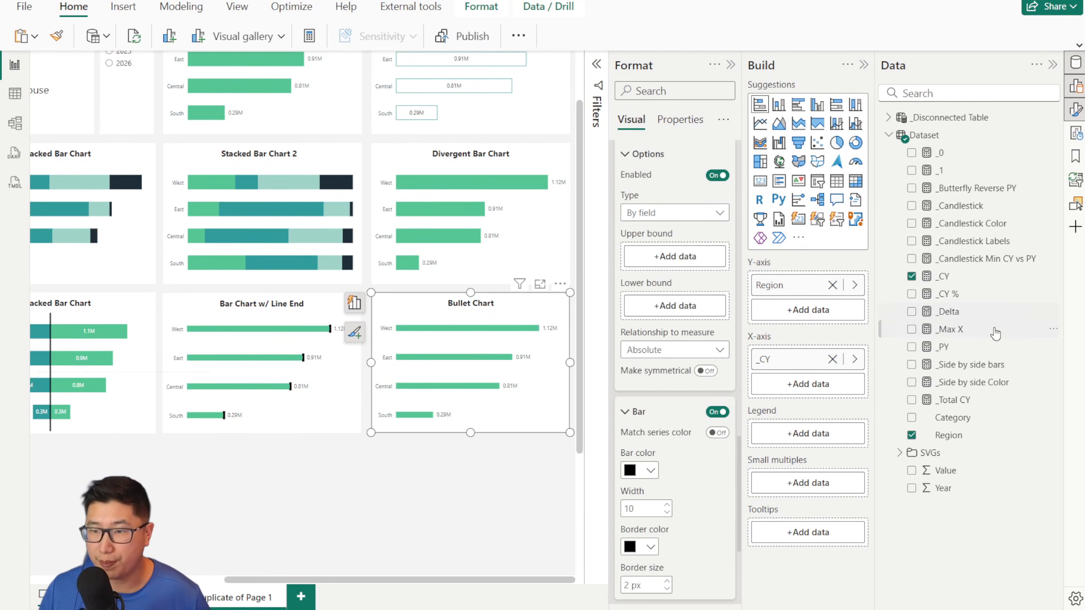
left_click_drag(981, 356, 684, 258)
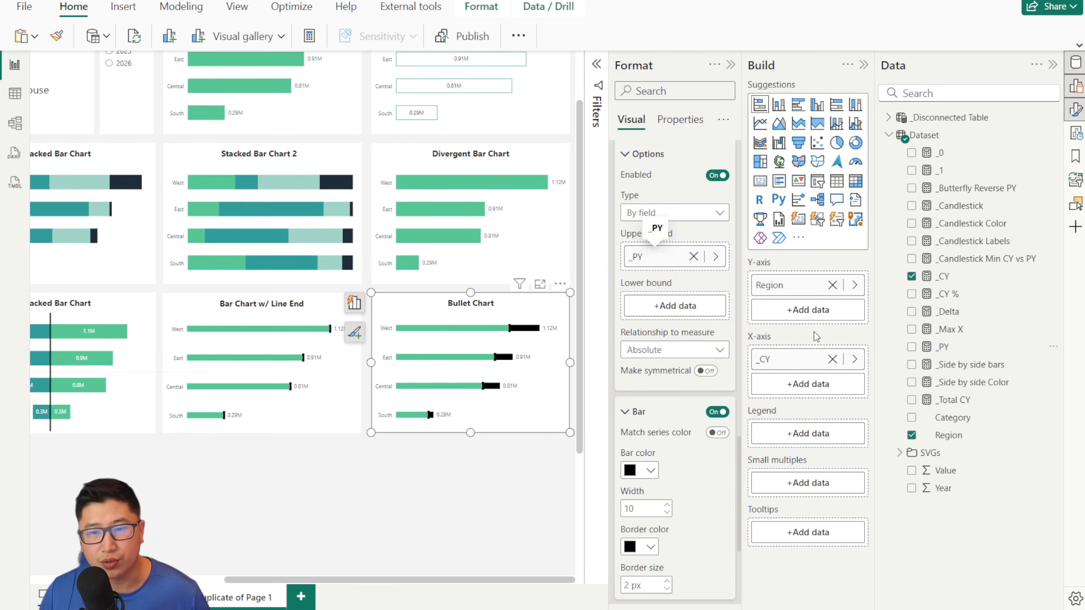
left_click_drag(961, 347, 675, 305)
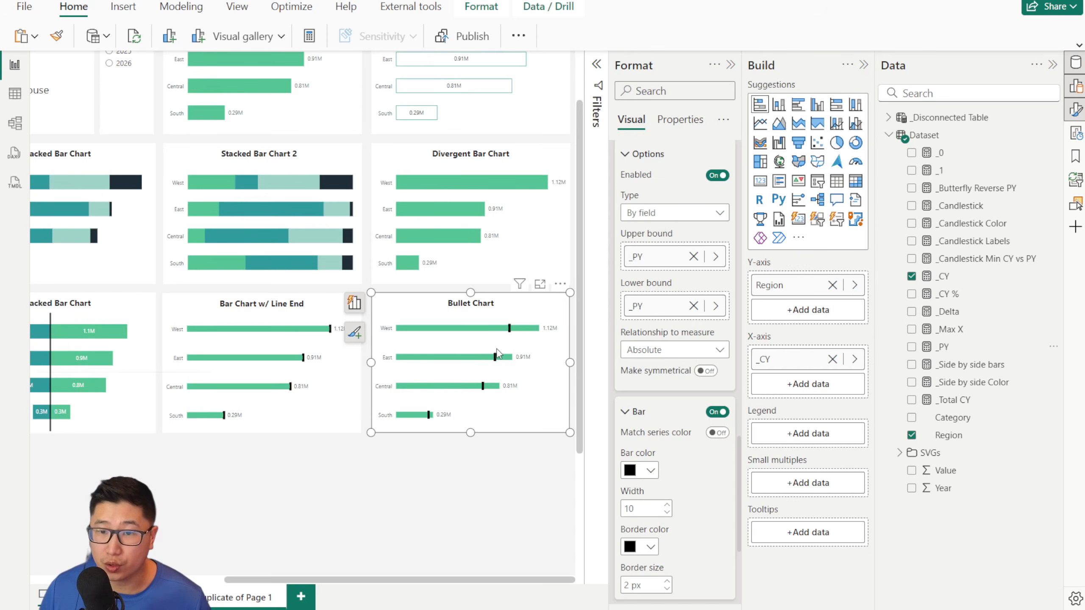
Step: Thicken the Bullet Chart's bars by setting the space between categories to 44 %
scroll(674, 361, "up", 4)
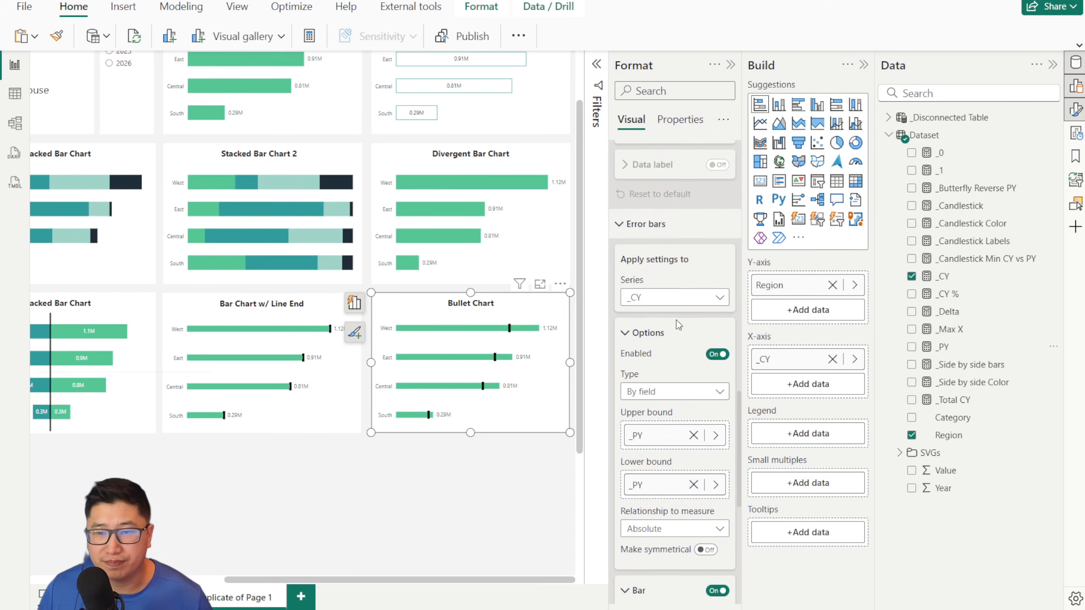
scroll(678, 320, "down", 8)
scroll(676, 320, "up", 15)
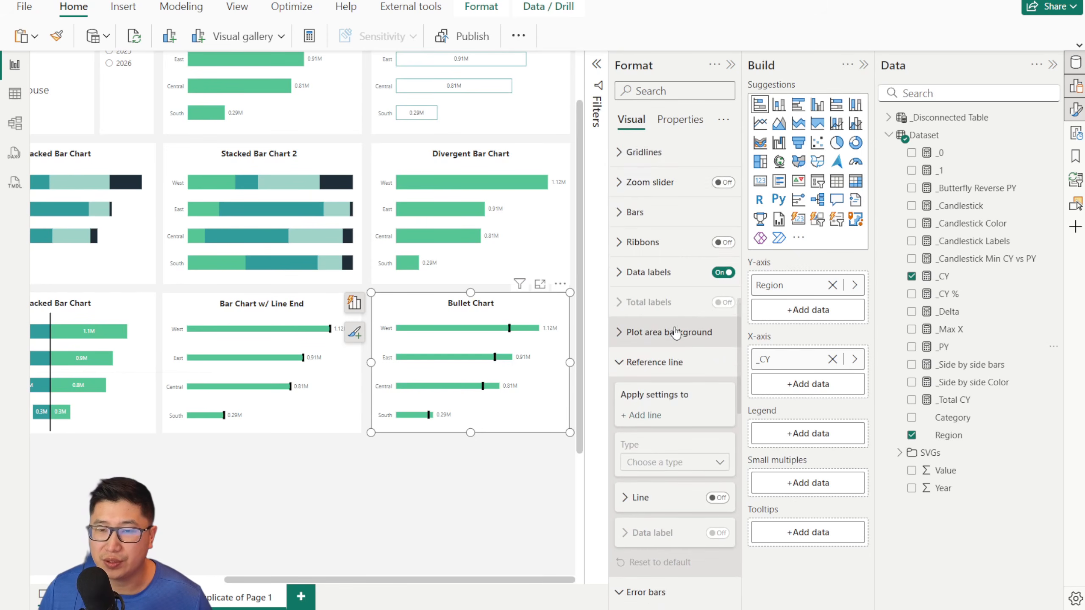
left_click(639, 185)
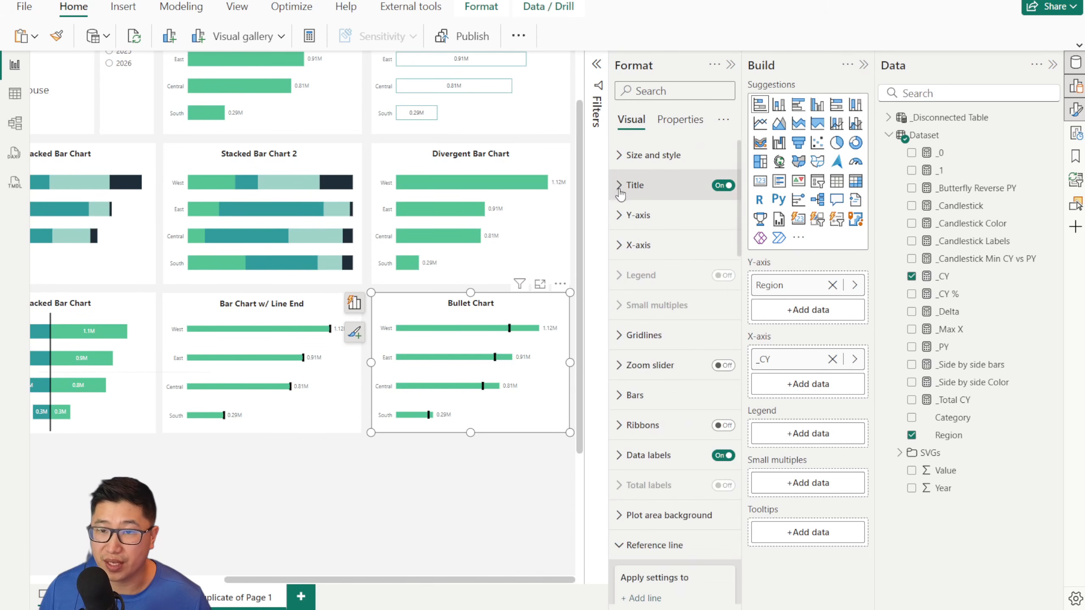
left_click(669, 384)
scroll(676, 365, "down", 10)
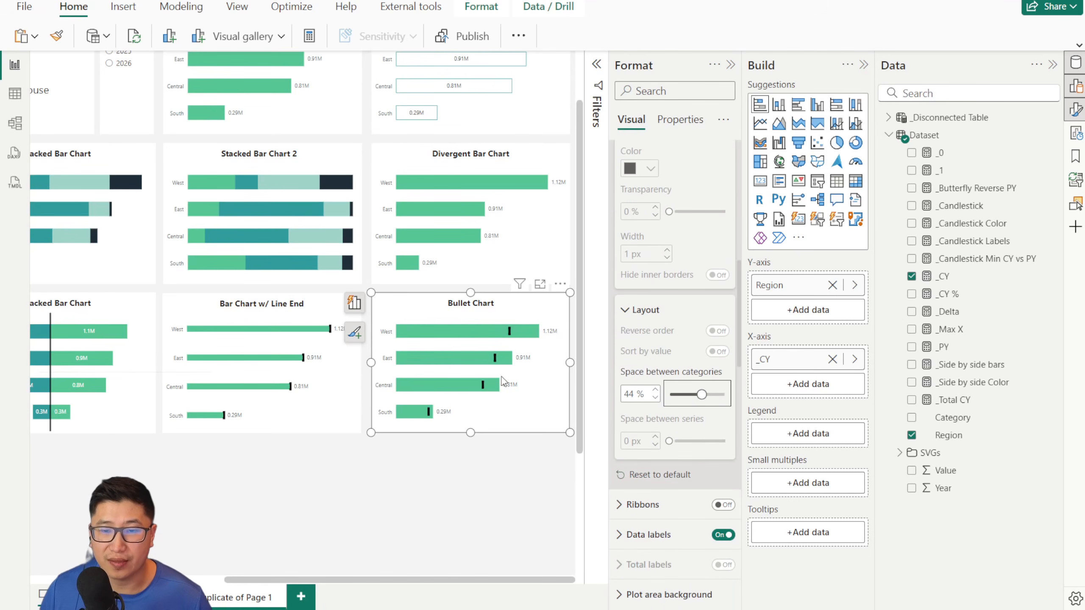
Step: Try 2026 and 2025 in the duplicate page's Year slicer, and leave it set to 2023
left_click(136, 112)
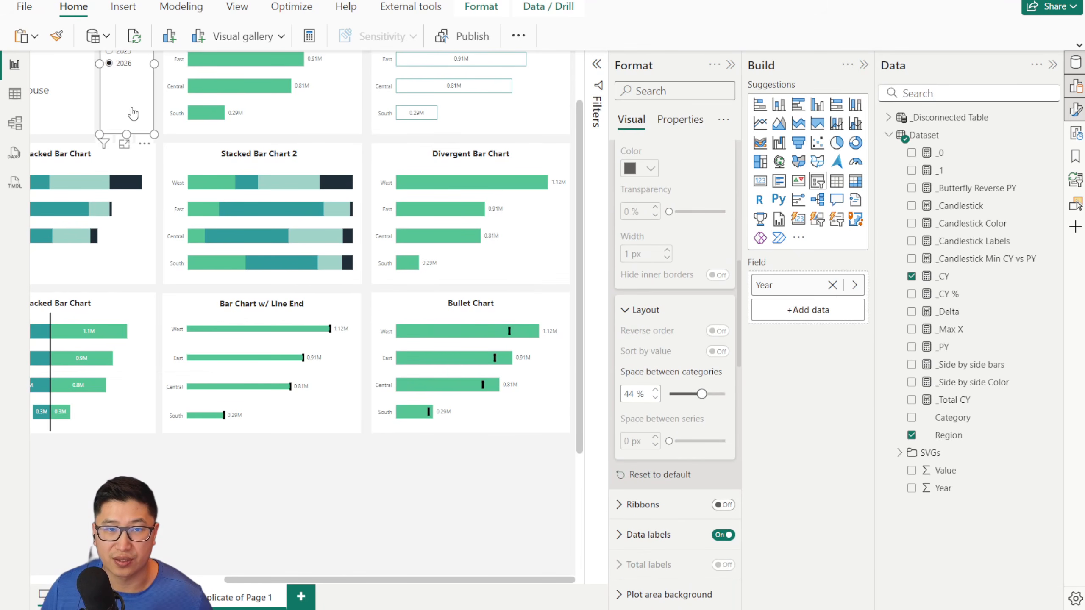
scroll(134, 113, "up", 2)
left_click(124, 123)
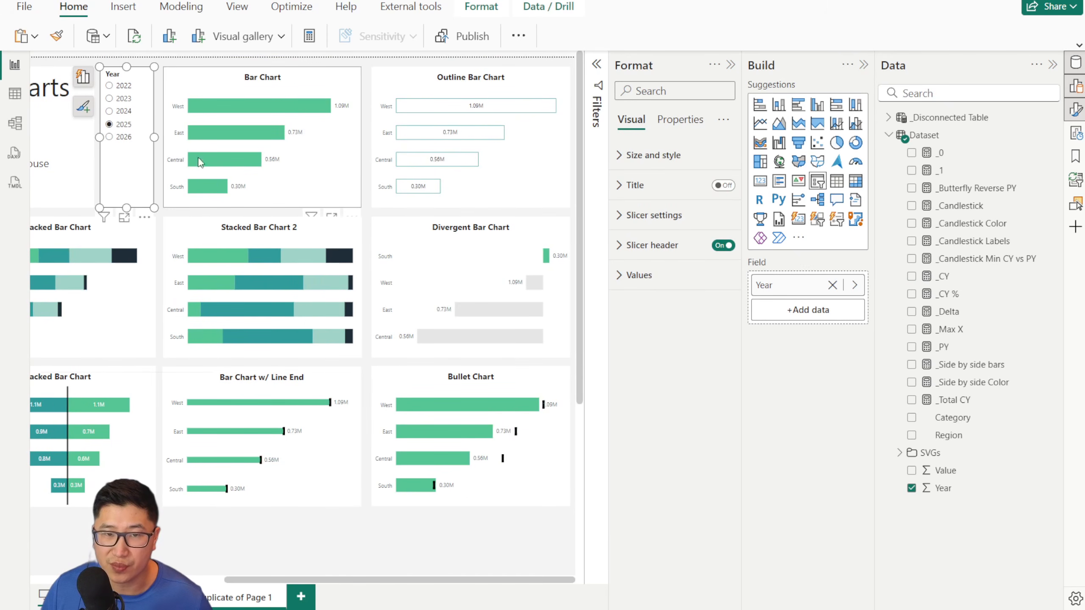
left_click(126, 112)
left_click(123, 124)
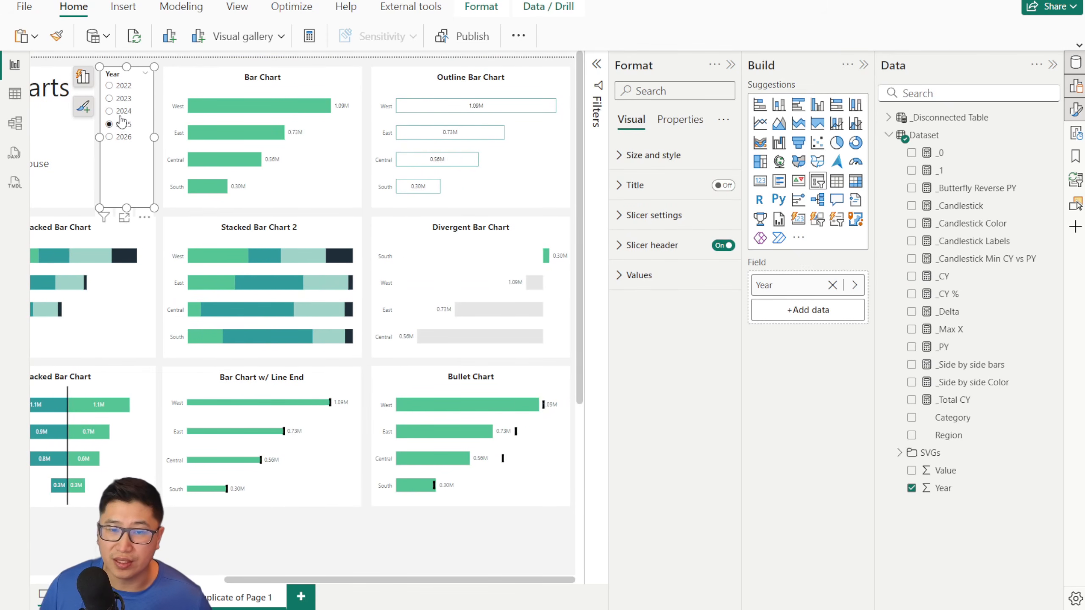
left_click(121, 98)
Step: Clear the conditional maximum of the Bullet Chart's X-axis range so that it is Auto
left_click(532, 392)
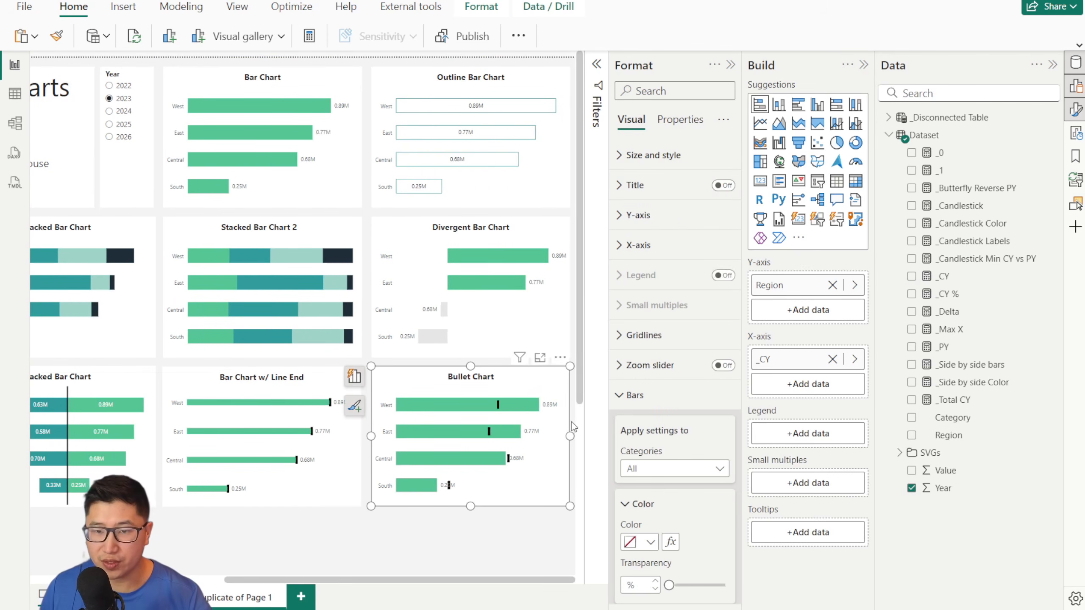
left_click(641, 245)
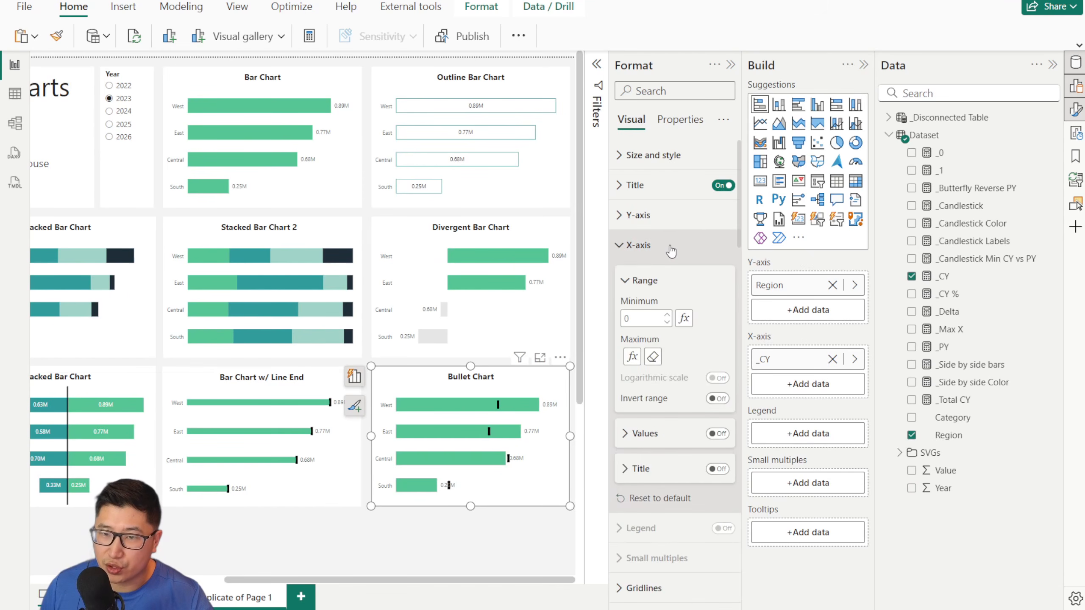
left_click(651, 361)
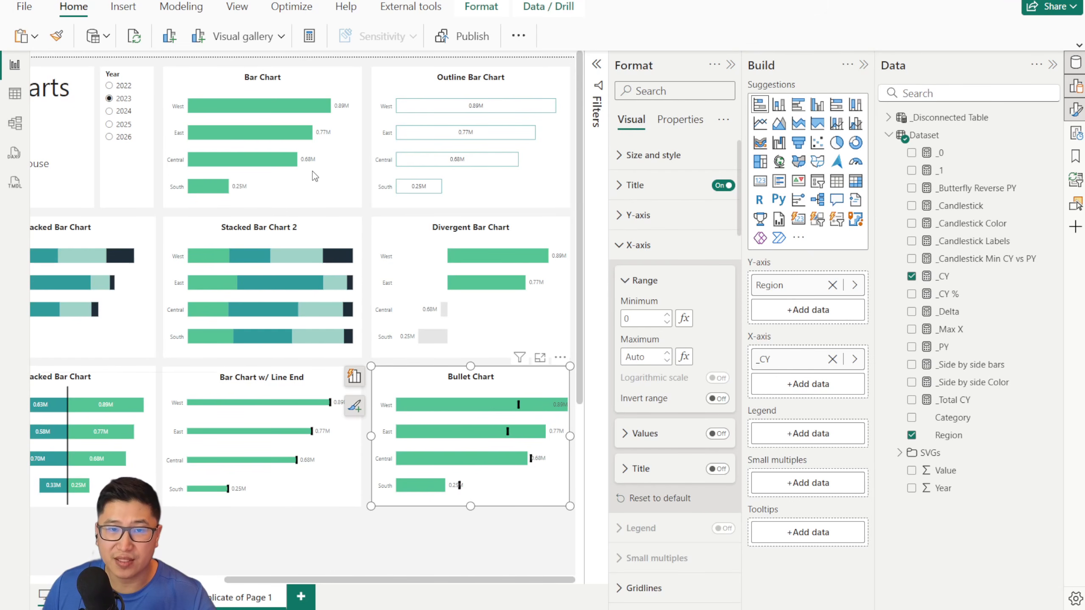
Step: Try the Inside end position for the data labels of the plain Bar Chart and undo it
left_click(346, 106)
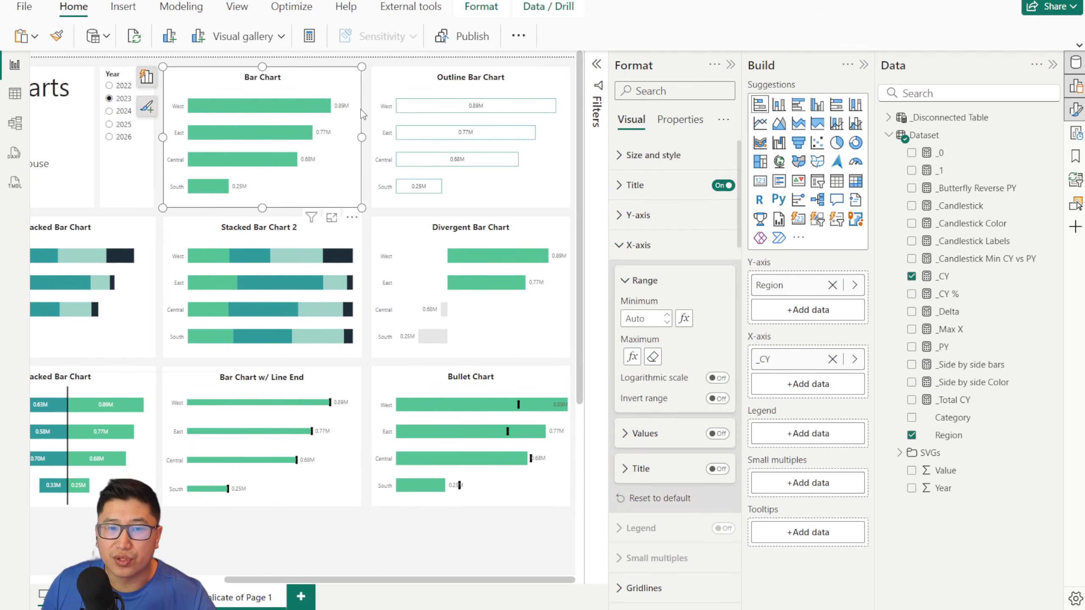
left_click(621, 251)
scroll(670, 375, "down", 4)
scroll(667, 355, "up", 3)
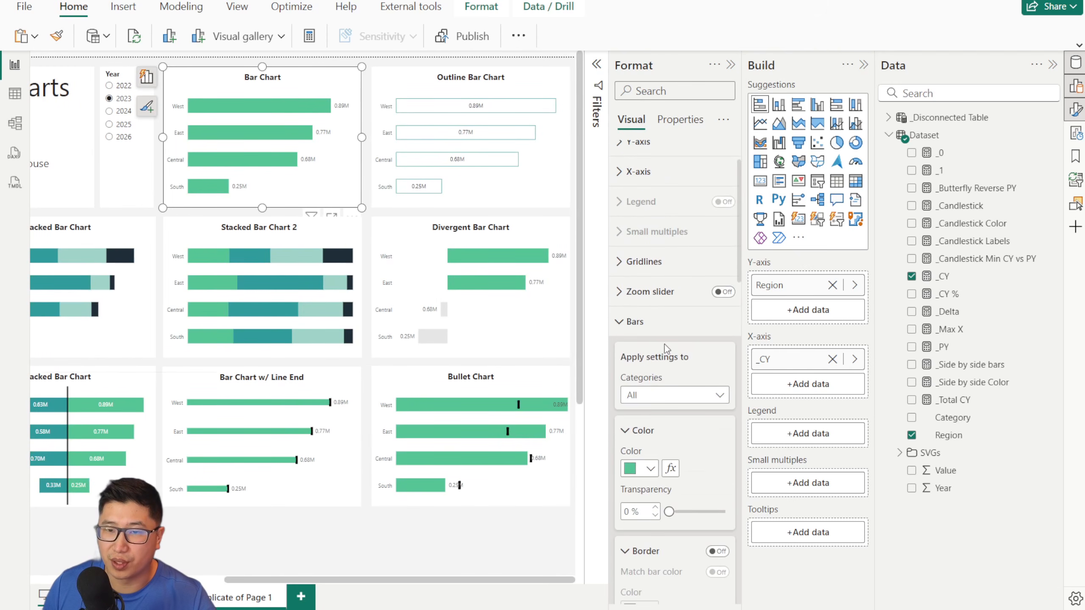
left_click(634, 321)
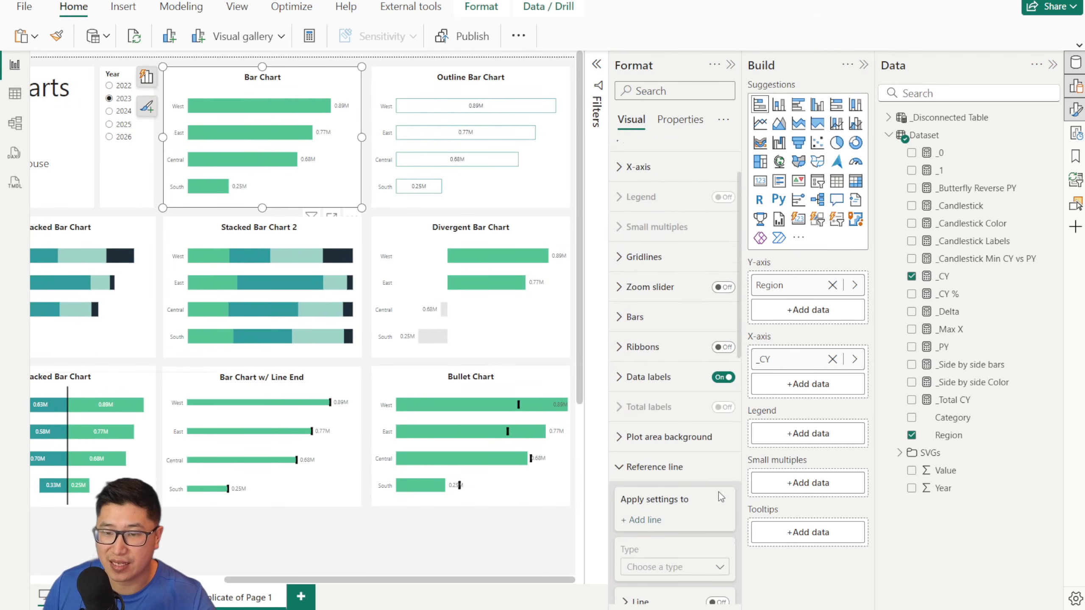
scroll(684, 427, "down", 2)
left_click(645, 396)
left_click(666, 308)
left_click(677, 476)
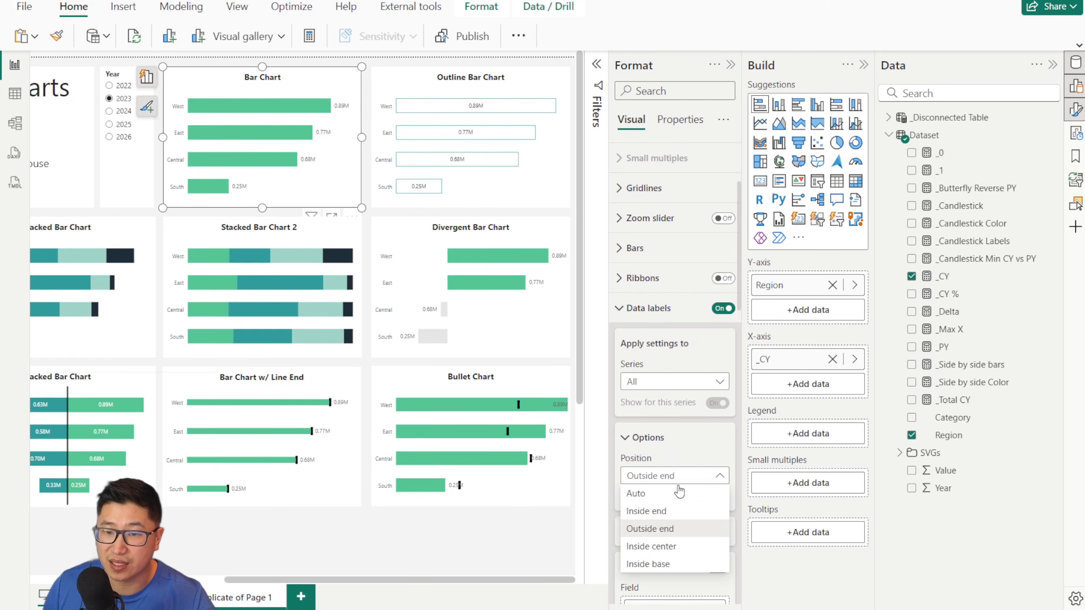
left_click(677, 512)
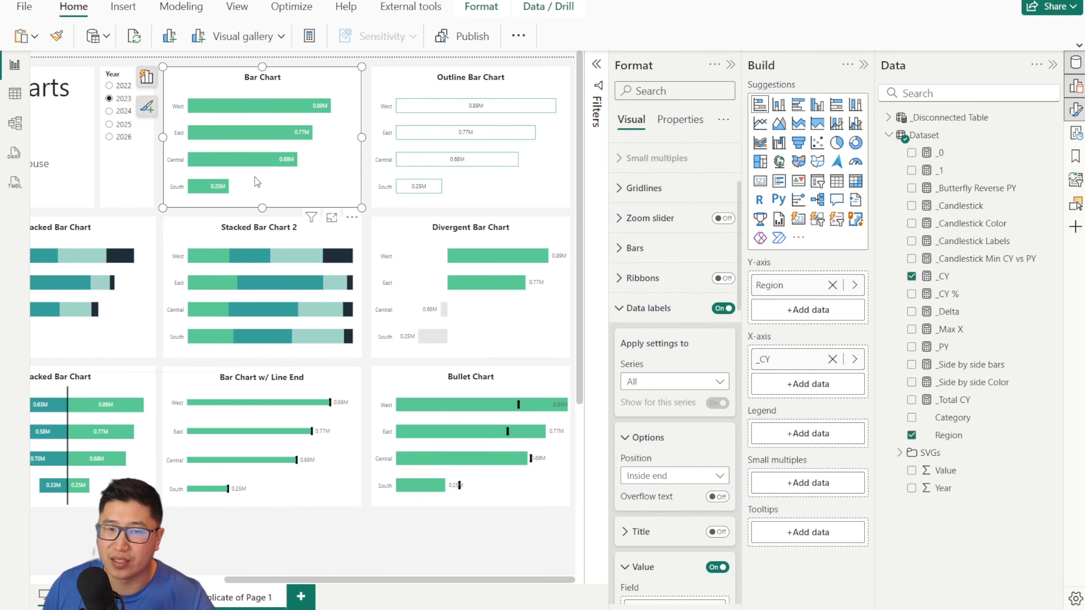
key("ctrl+z")
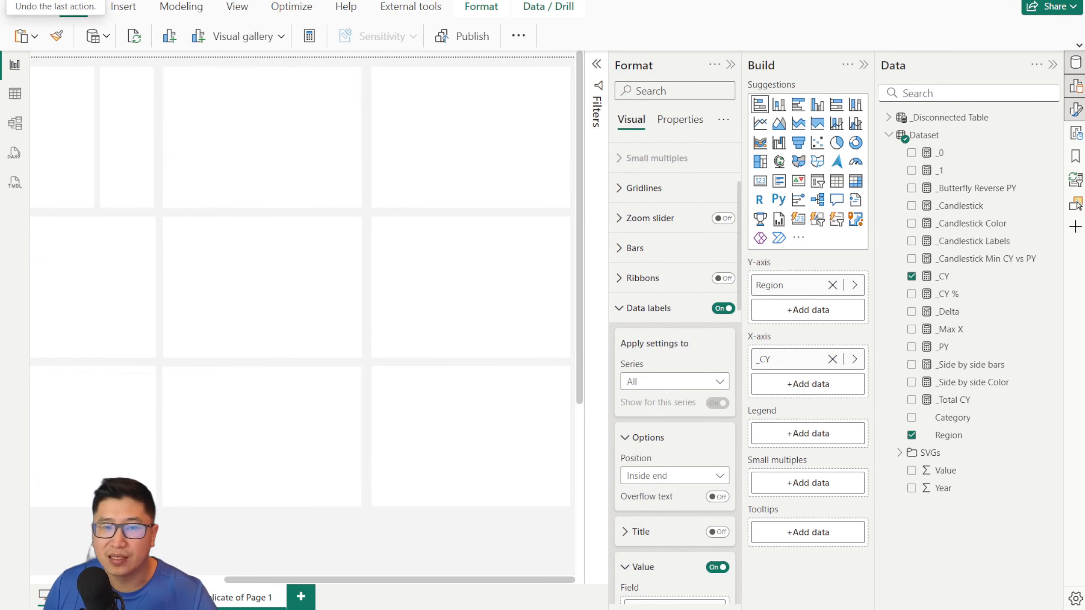
Step: Examine the Progress Bar chart on the original page and return to the duplicate page
scroll(567, 466, "down", 5)
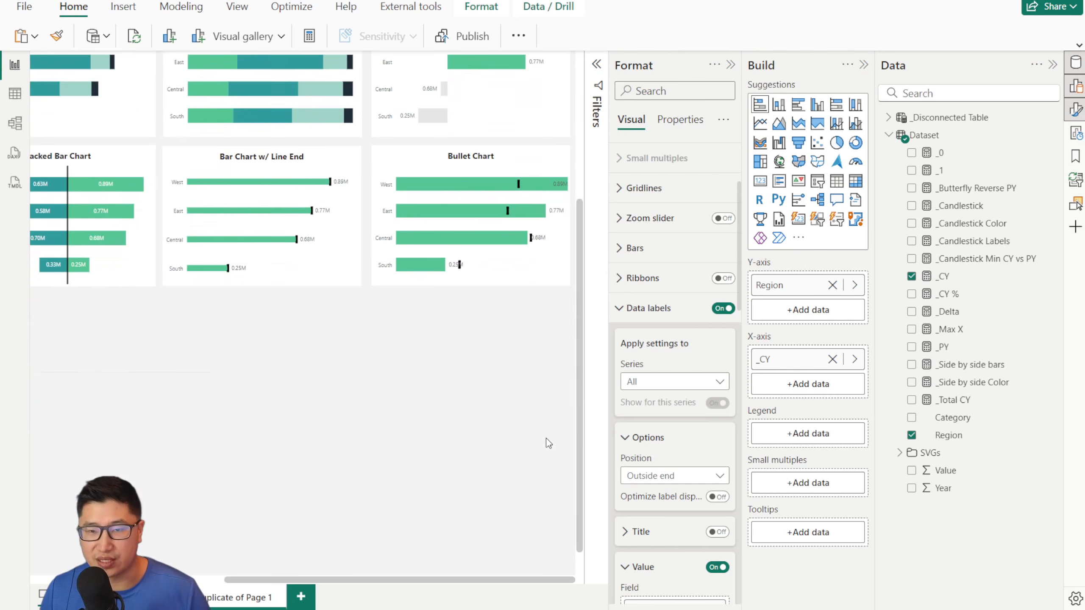
scroll(513, 432, "down", 3)
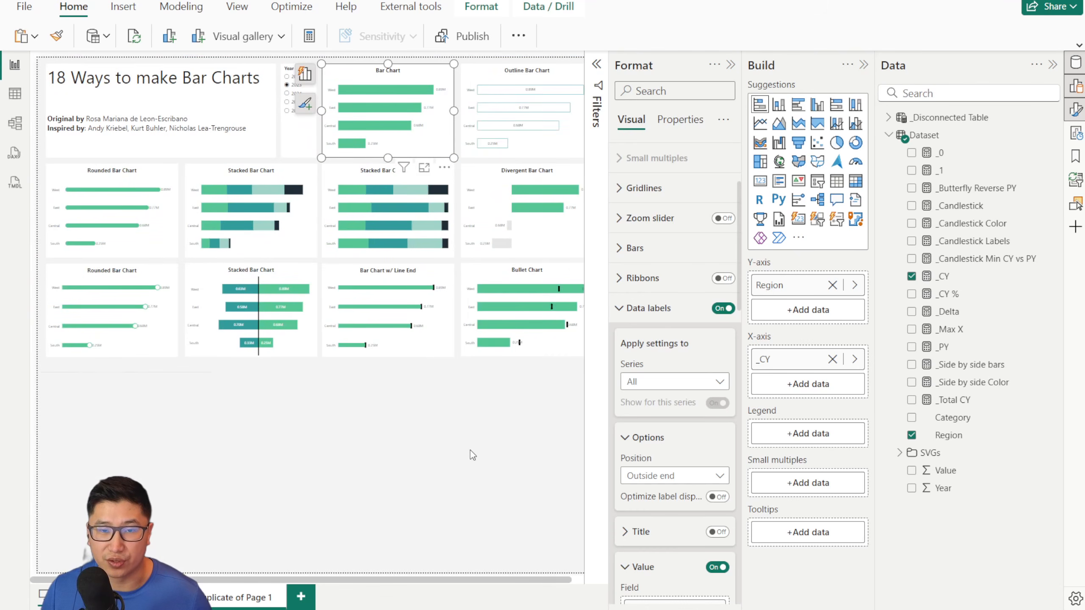
left_click(154, 598)
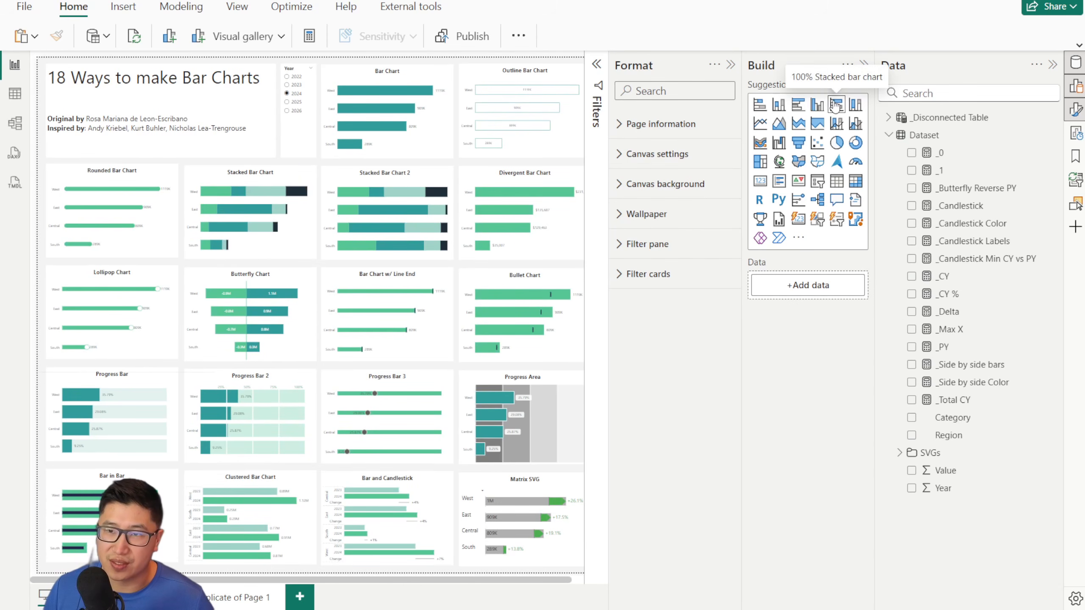
left_click(92, 376)
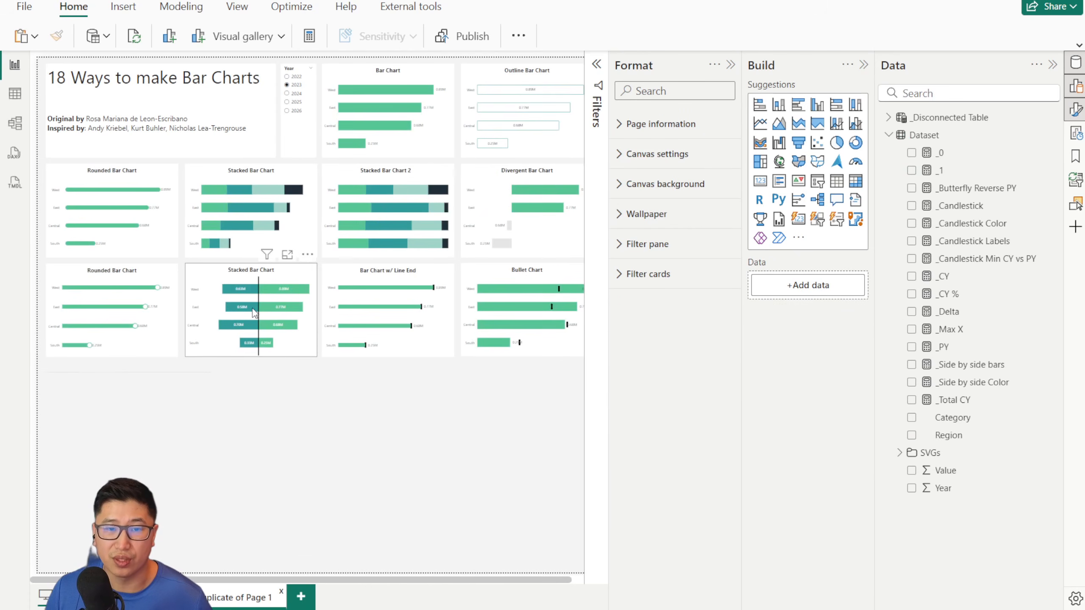
Step: Duplicate the plain Bar Chart and place the copy in the first slot of the fourth row
left_click(401, 74)
key("ctrl+c")
key("ctrl+v")
left_click_drag(423, 77, 148, 379)
Step: Retitle the copied chart in the fourth row as "Progress Bar"
left_click(635, 184)
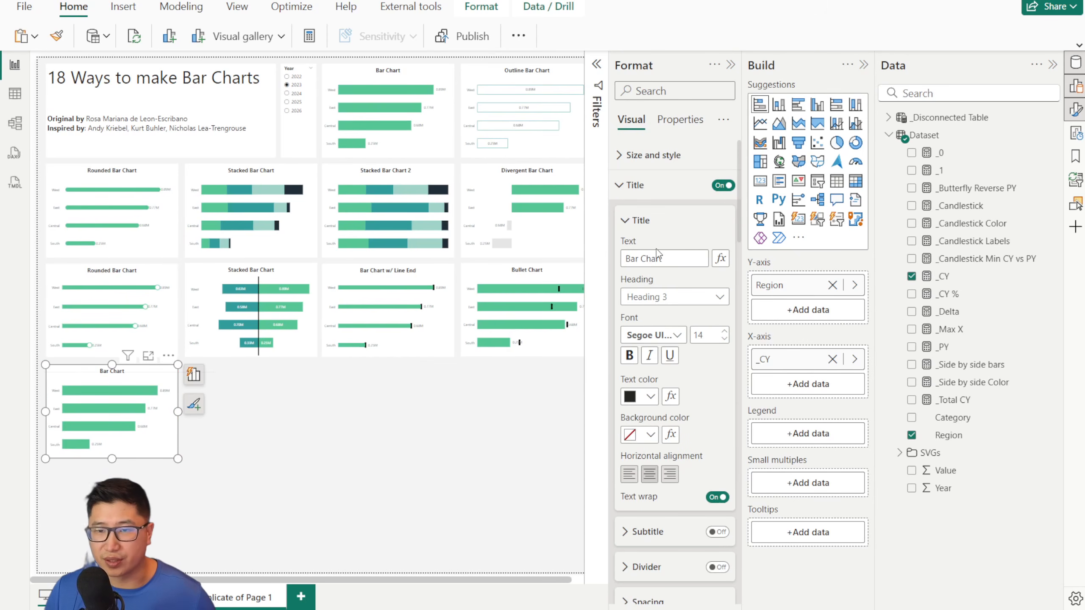
triple_click(657, 252)
type("Prog")
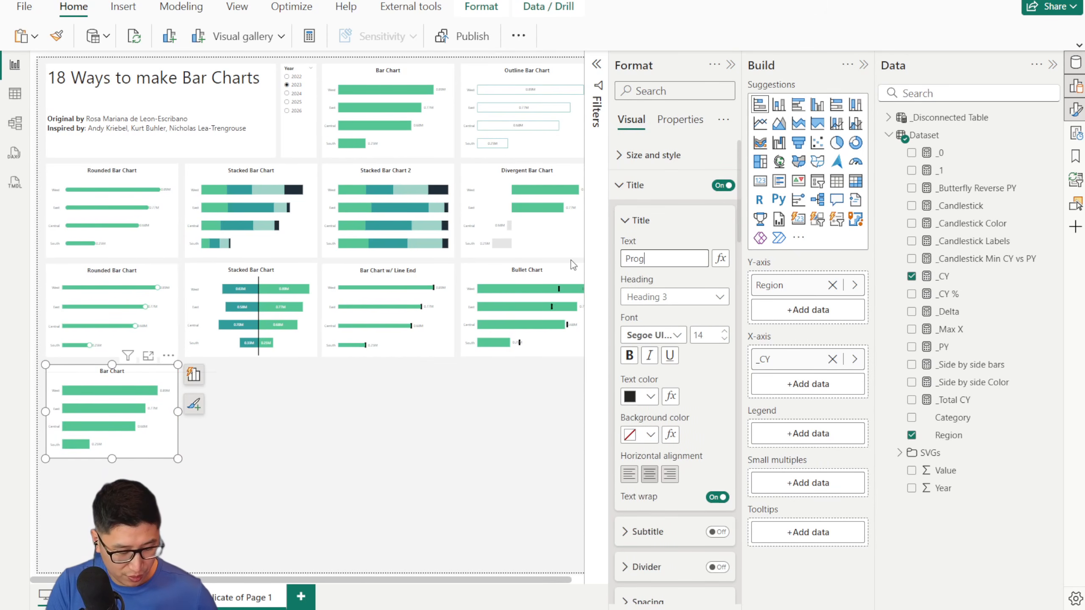
type("ress Bar")
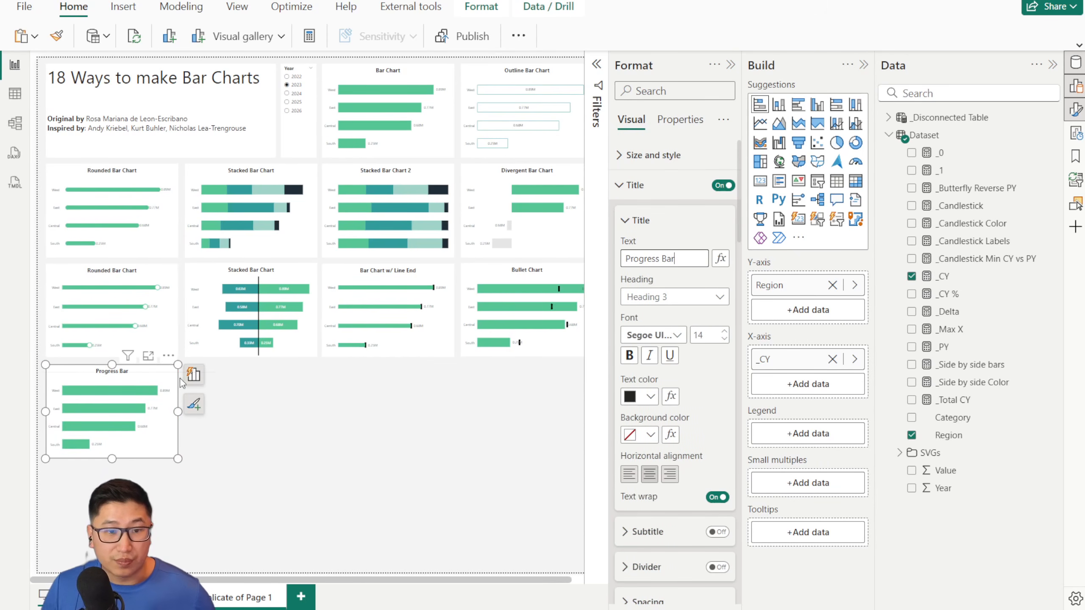
scroll(126, 373, "up", 6)
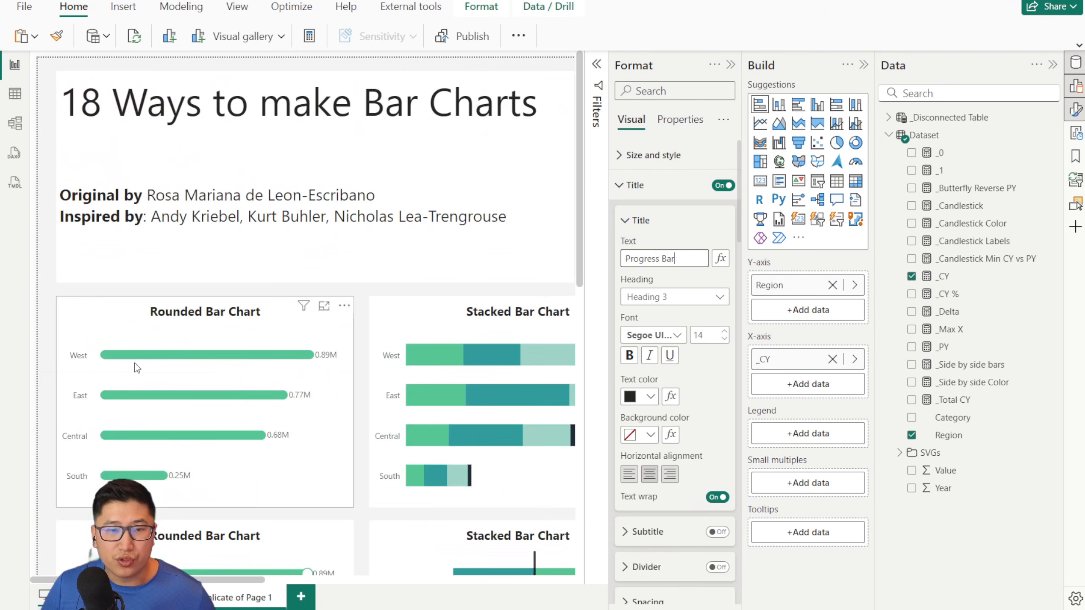
scroll(234, 346, "down", 10)
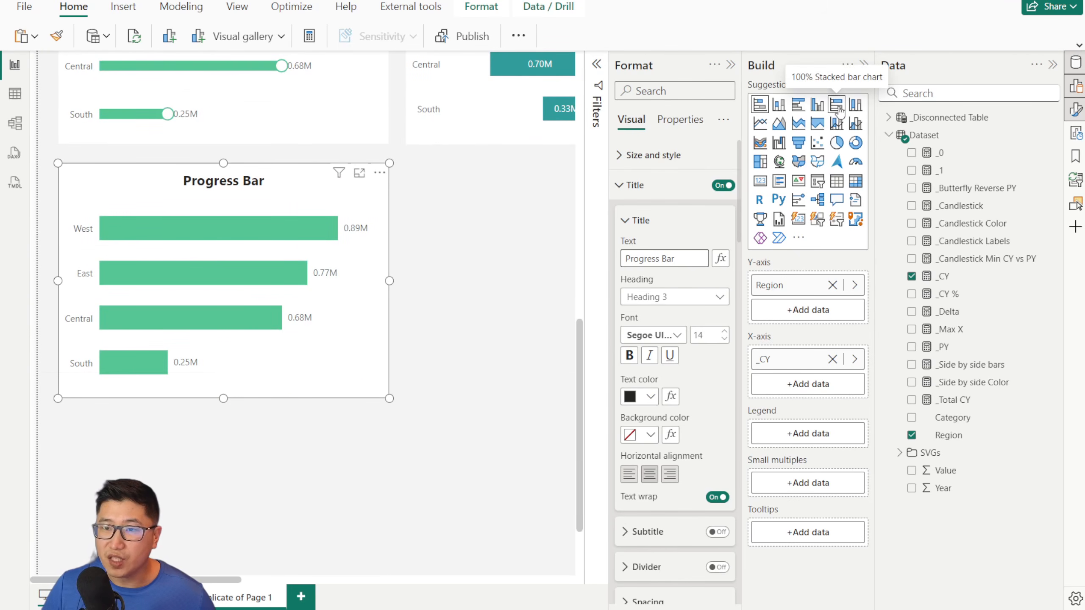
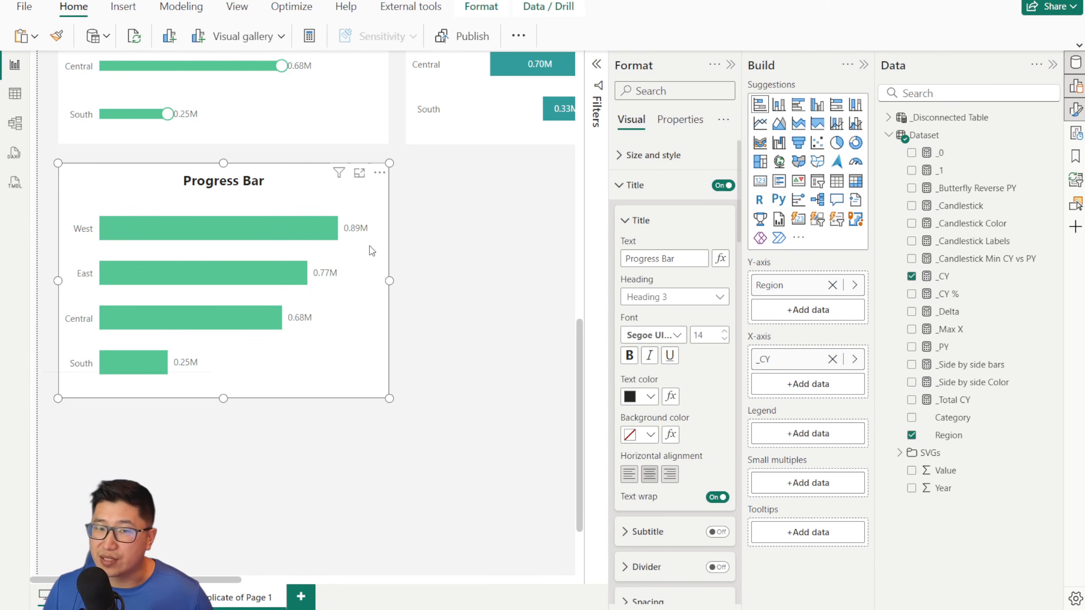
Step: Check the formula of the _CY % measure and put it in place of _CY on the Progress Bar chart's X-axis
left_click(947, 294)
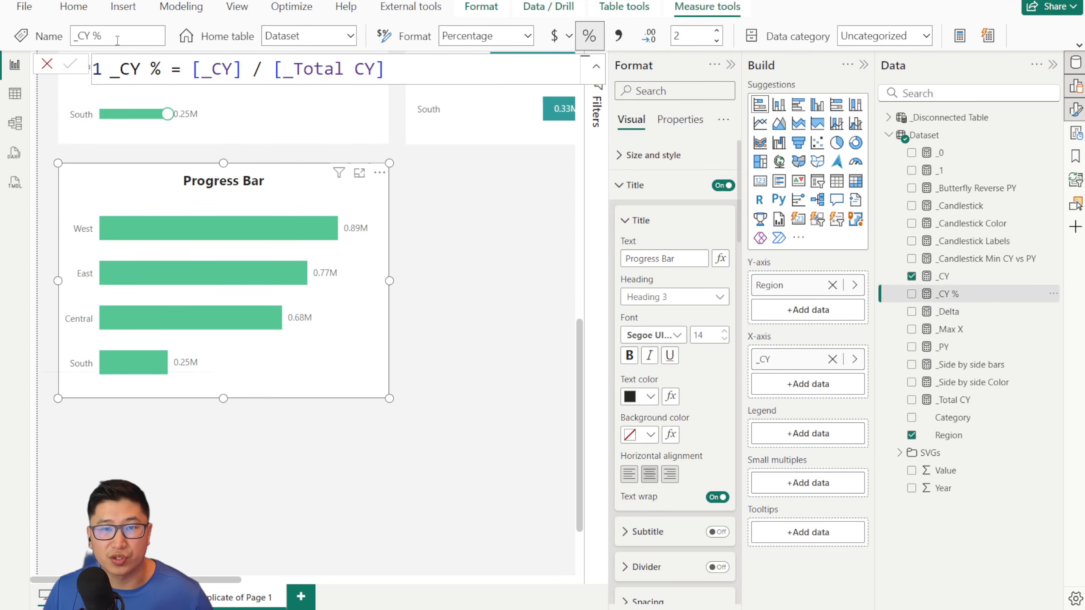
left_click_drag(191, 71, 392, 64)
left_click(394, 63)
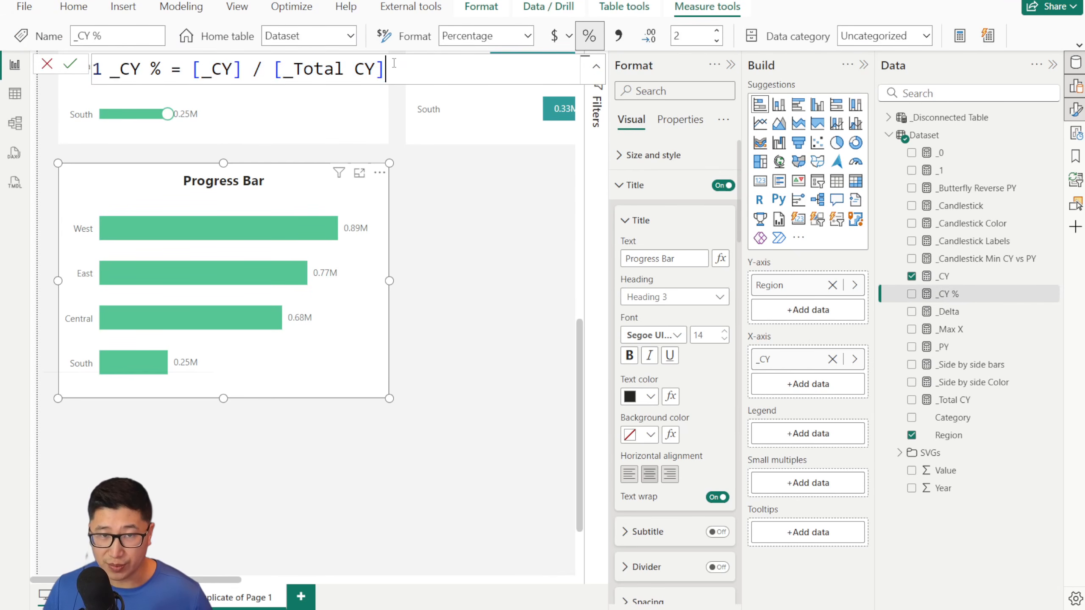
left_click_drag(192, 69, 404, 69)
left_click(404, 69)
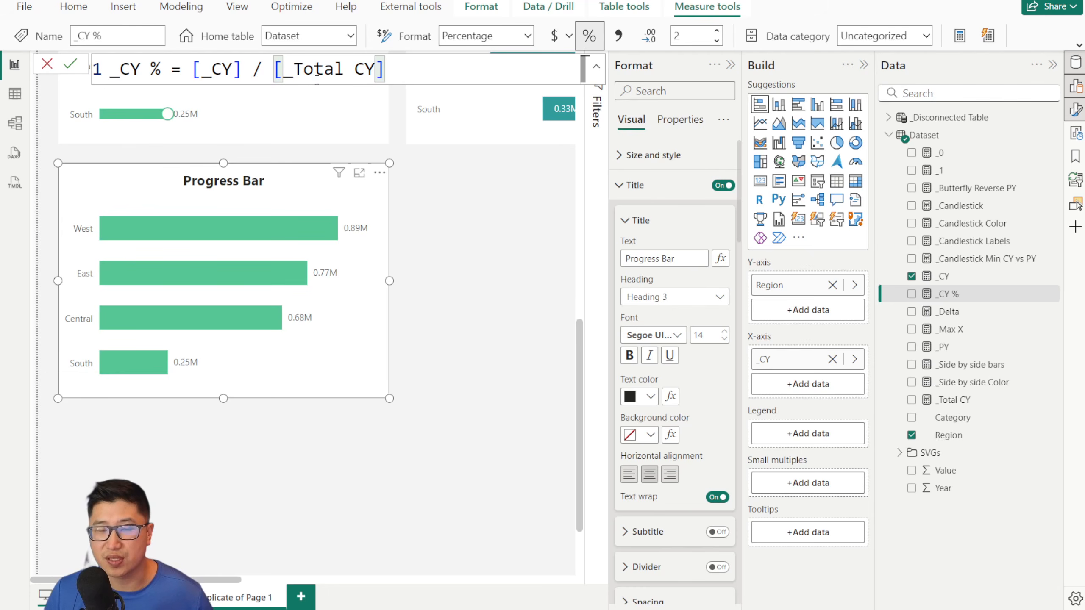
left_click_drag(275, 71, 387, 68)
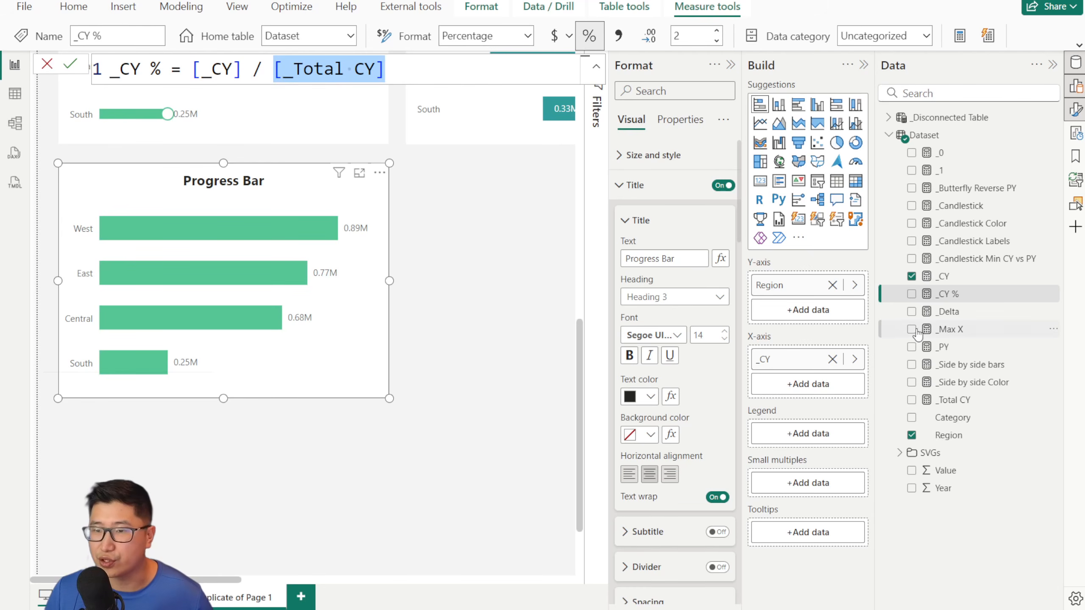
left_click_drag(975, 300, 764, 368)
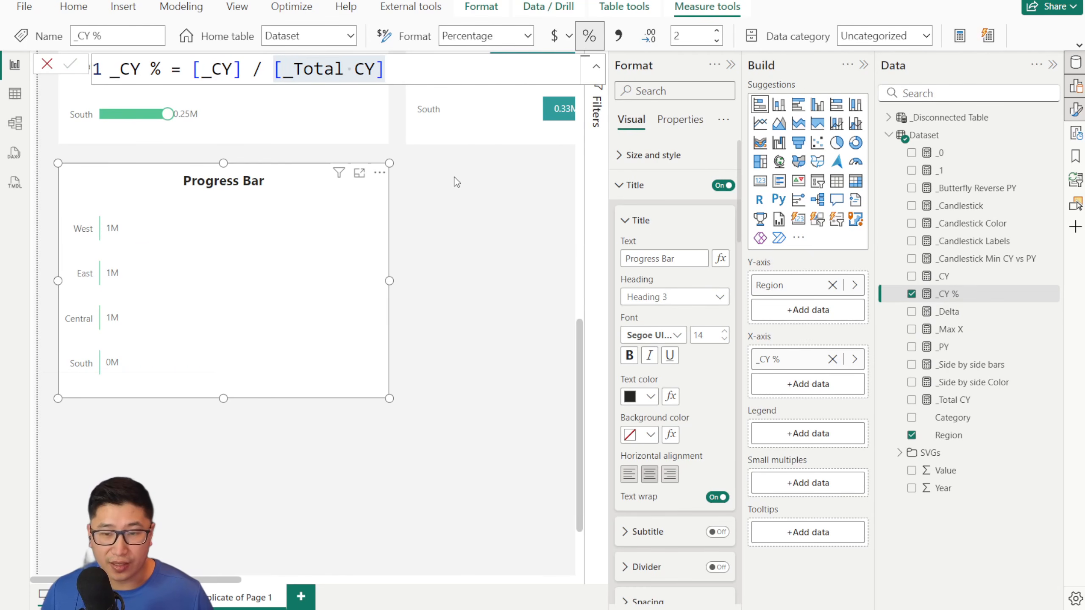
Step: Reset the maximum of the Progress Bar chart's X-axis range to Auto
left_click(674, 188)
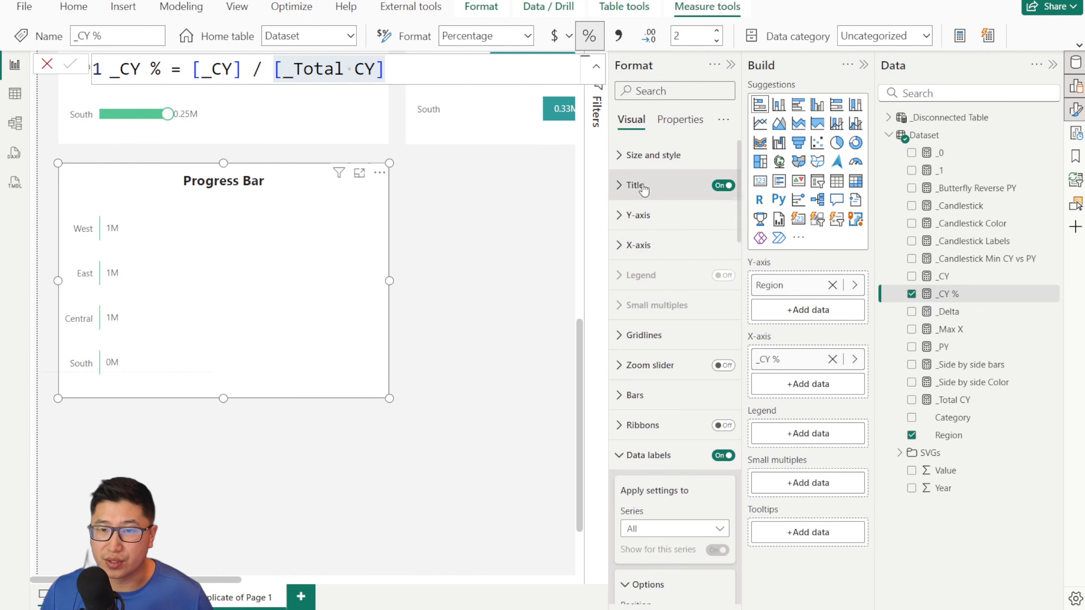
left_click(649, 244)
left_click(656, 358)
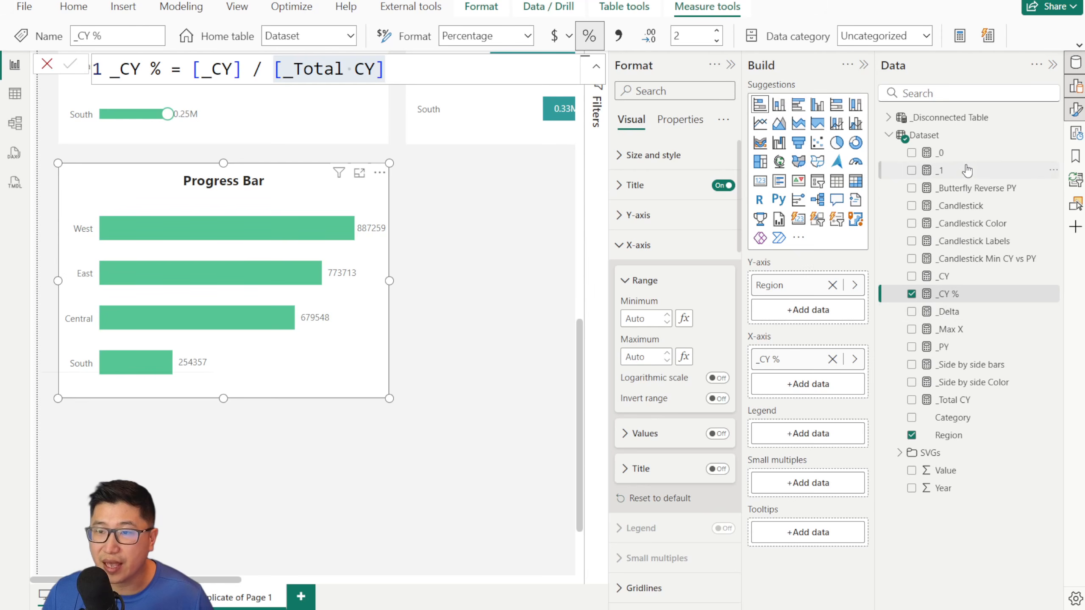
Step: Add the _1 measure to the Progress Bar chart's X-axis and convert the visual to a clustered bar chart
left_click(939, 170)
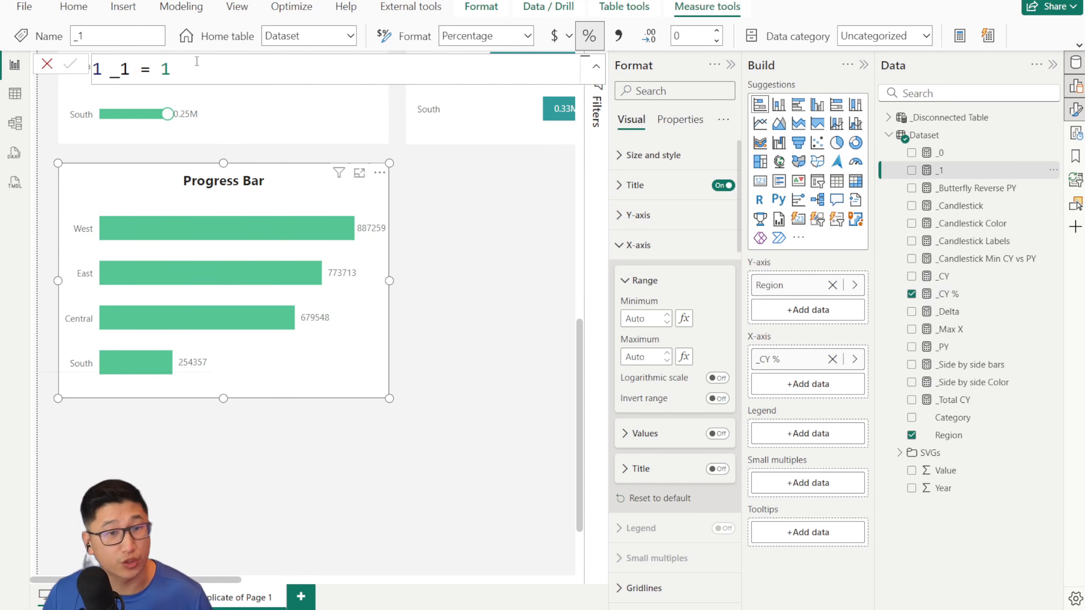
left_click_drag(939, 170, 808, 389)
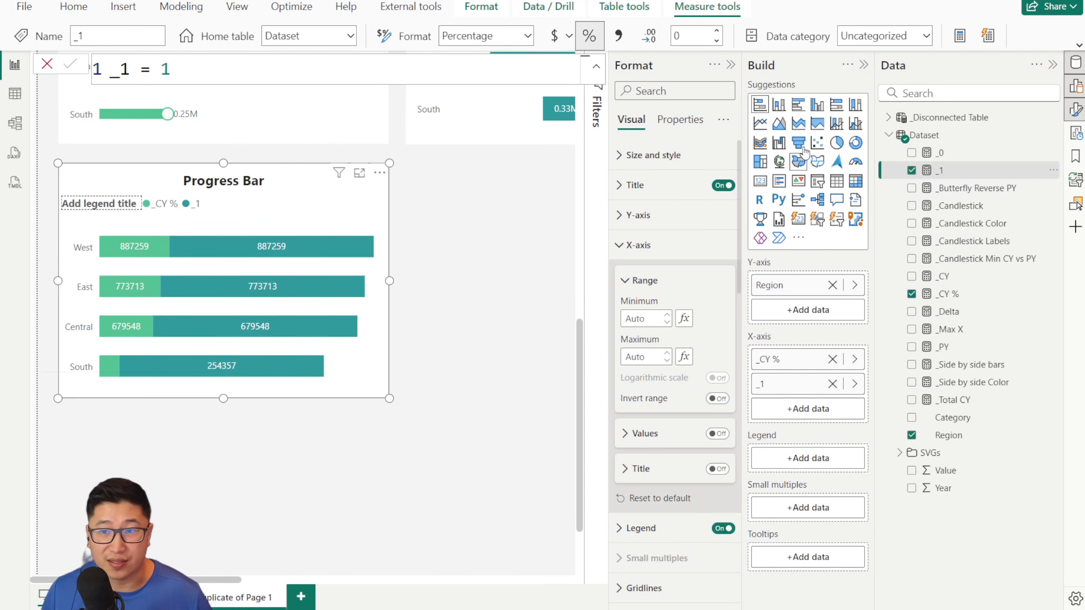
left_click(797, 104)
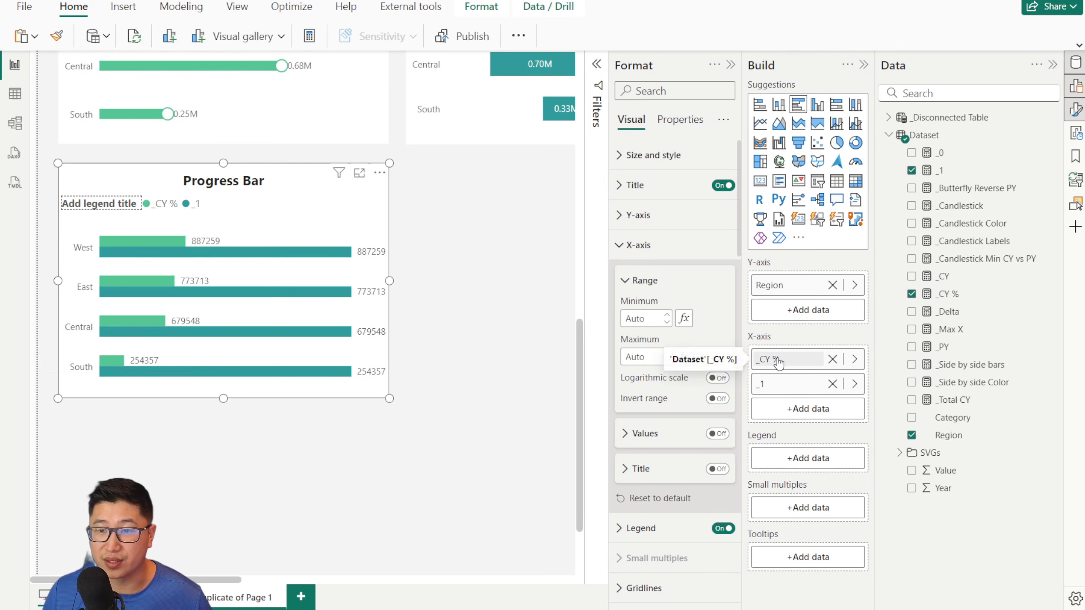
Step: Set the value field of the Progress Bar chart's data labels to the _CY % measure
left_click(987, 296)
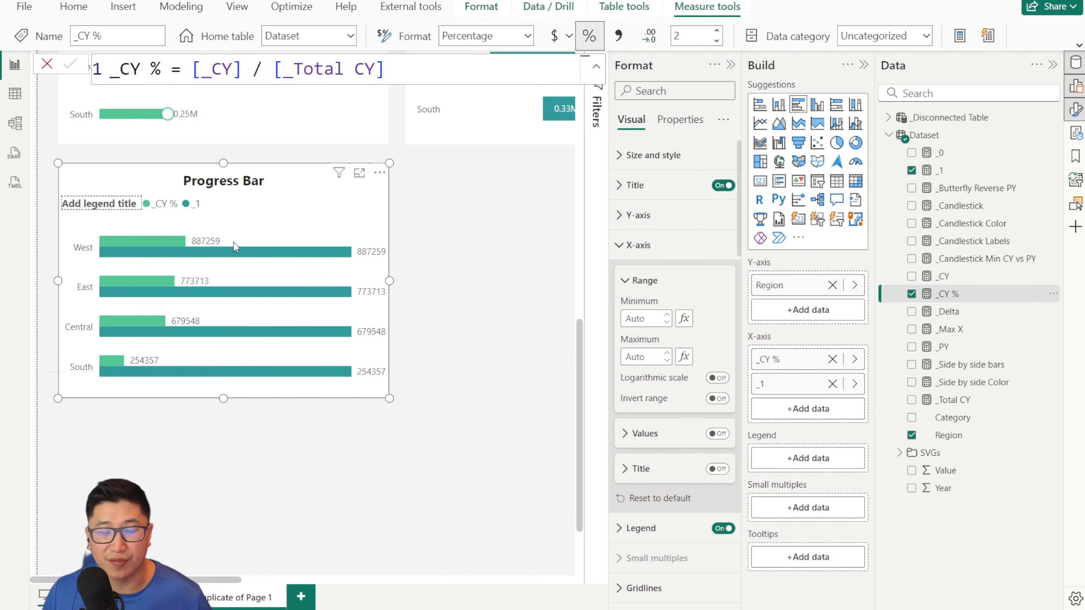
left_click(639, 245)
scroll(668, 427, "down", 6)
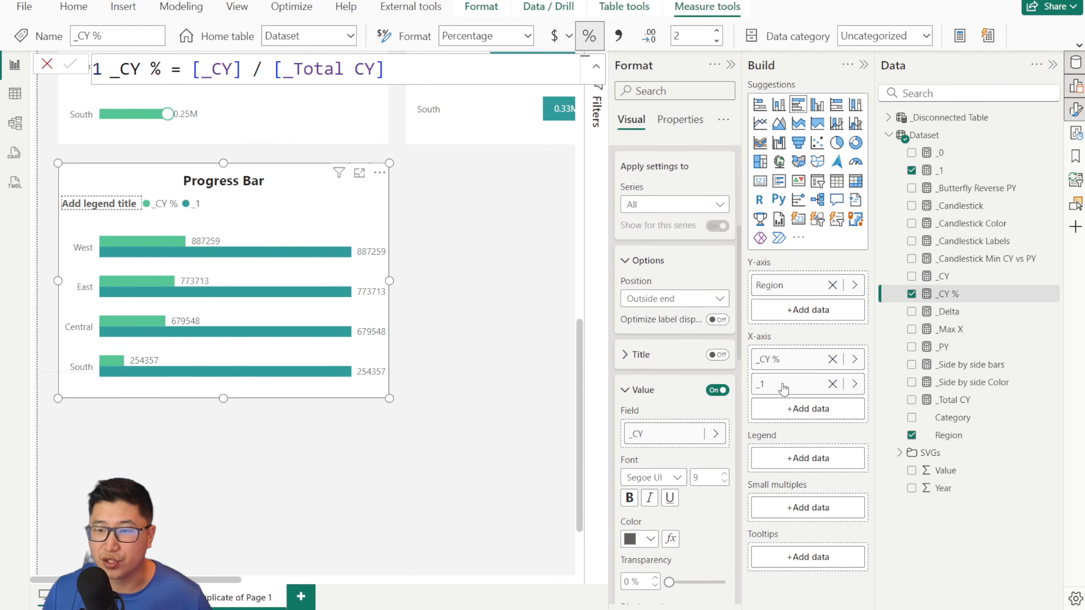
left_click_drag(950, 294, 670, 434)
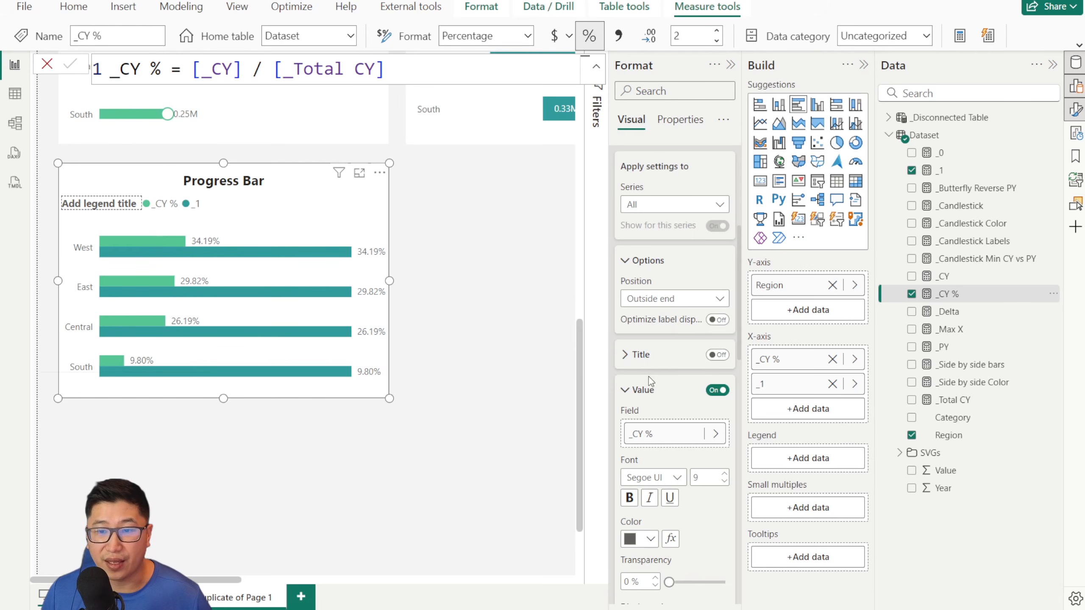
Step: Enable overlap for the Progress Bar chart's bars and set the space between series to 100%
scroll(656, 299, "up", 5)
left_click(650, 352)
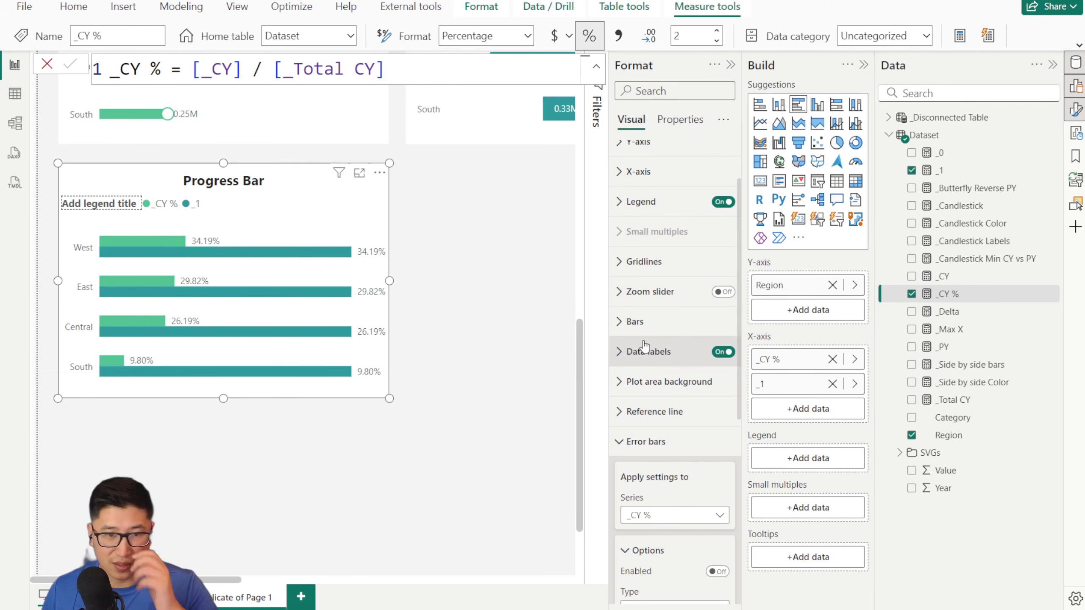
scroll(645, 346, "up", 3)
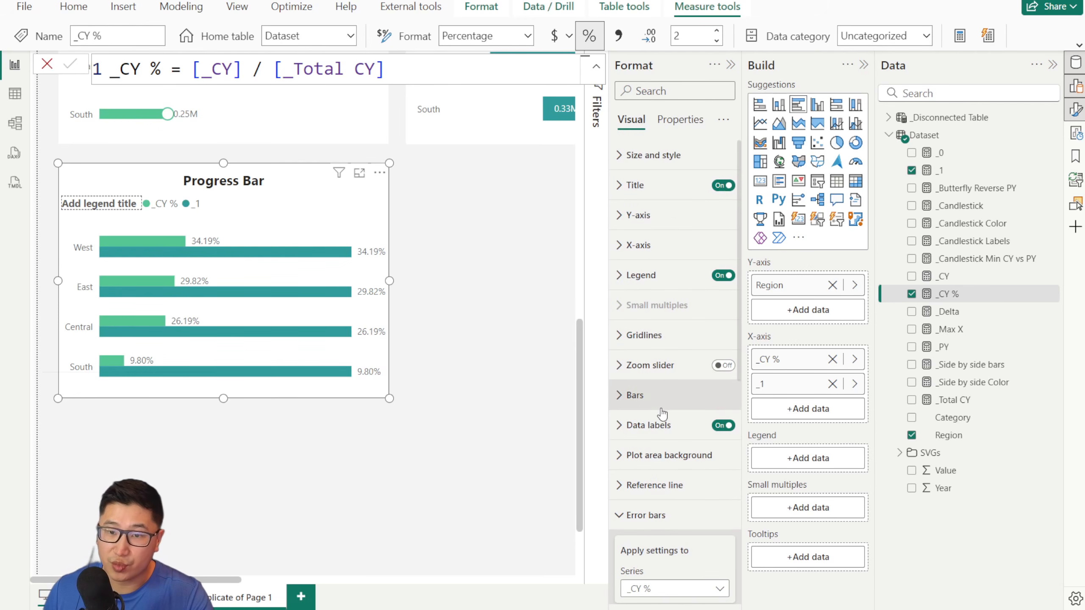
left_click(657, 403)
scroll(662, 389, "down", 8)
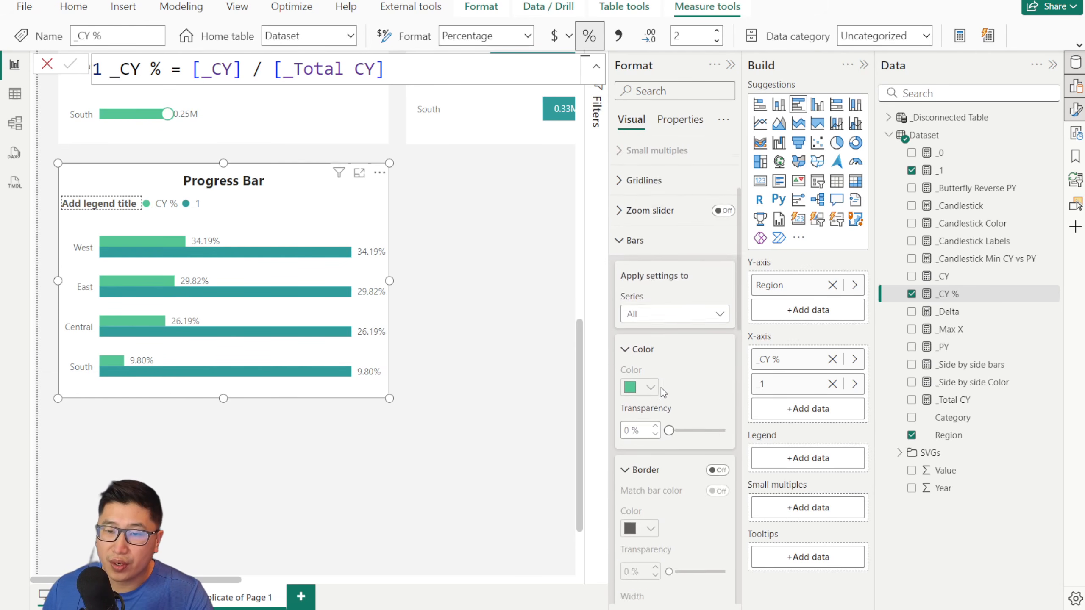
scroll(673, 333, "down", 3)
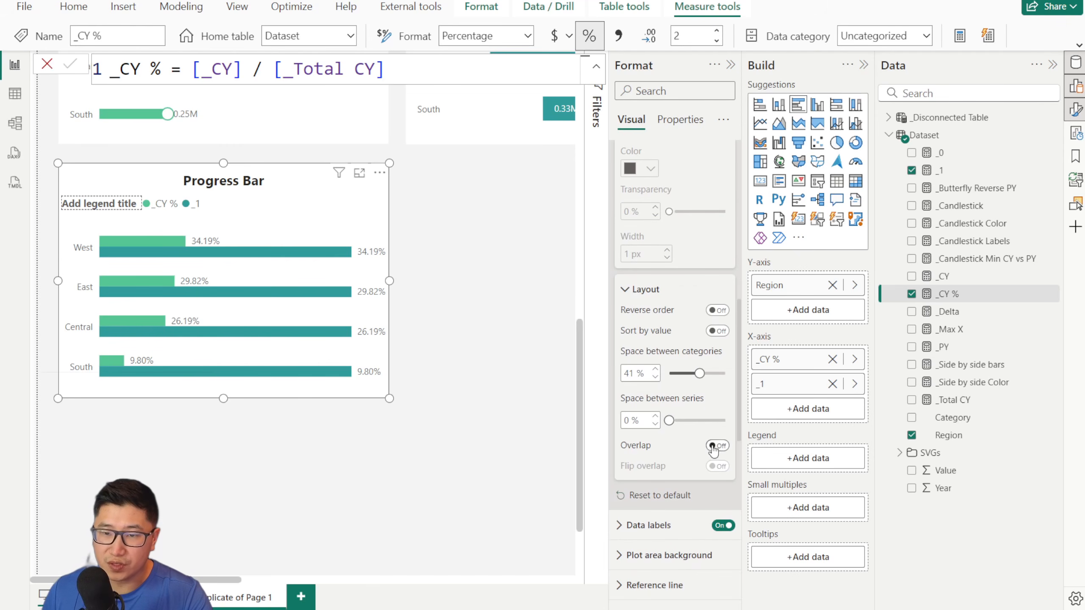
left_click(717, 447)
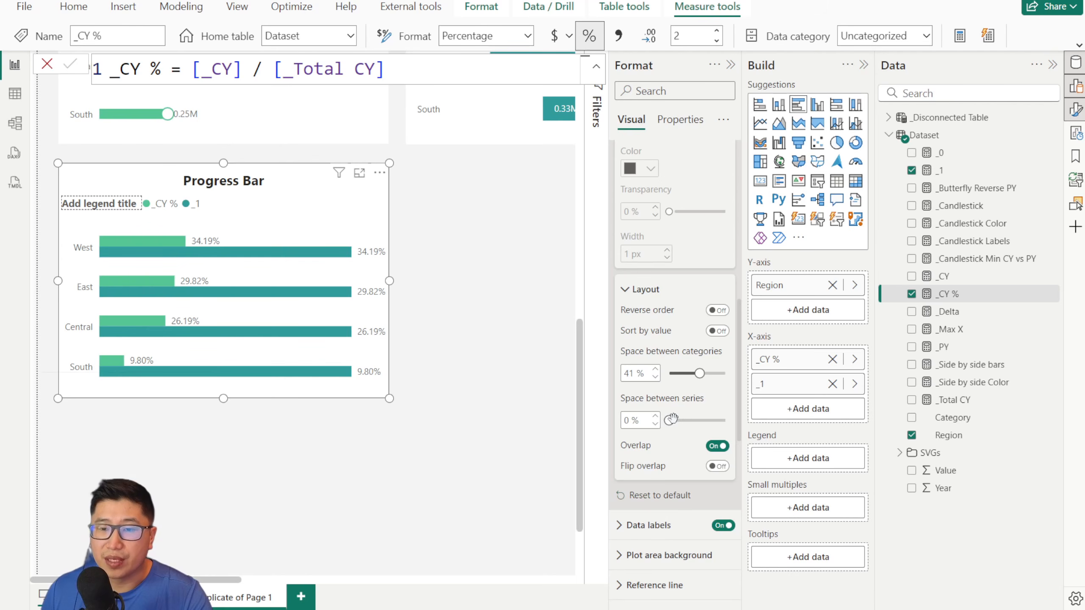
left_click_drag(669, 420, 756, 423)
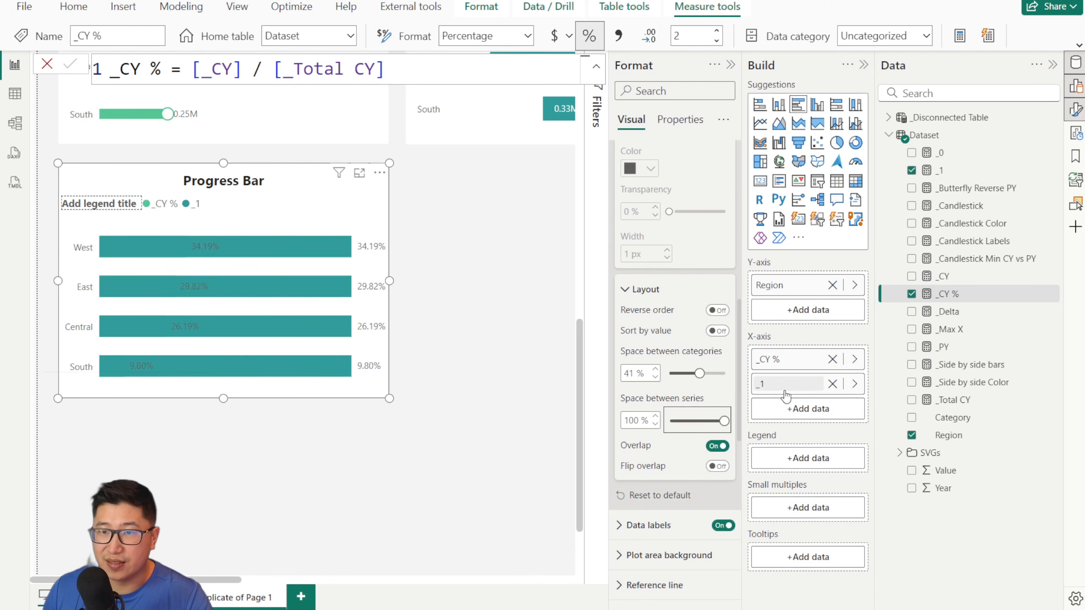
Step: Reorder the X-axis fields so _CY % follows _1, and sort the regions by _CY % in descending order
left_click_drag(764, 359, 806, 410)
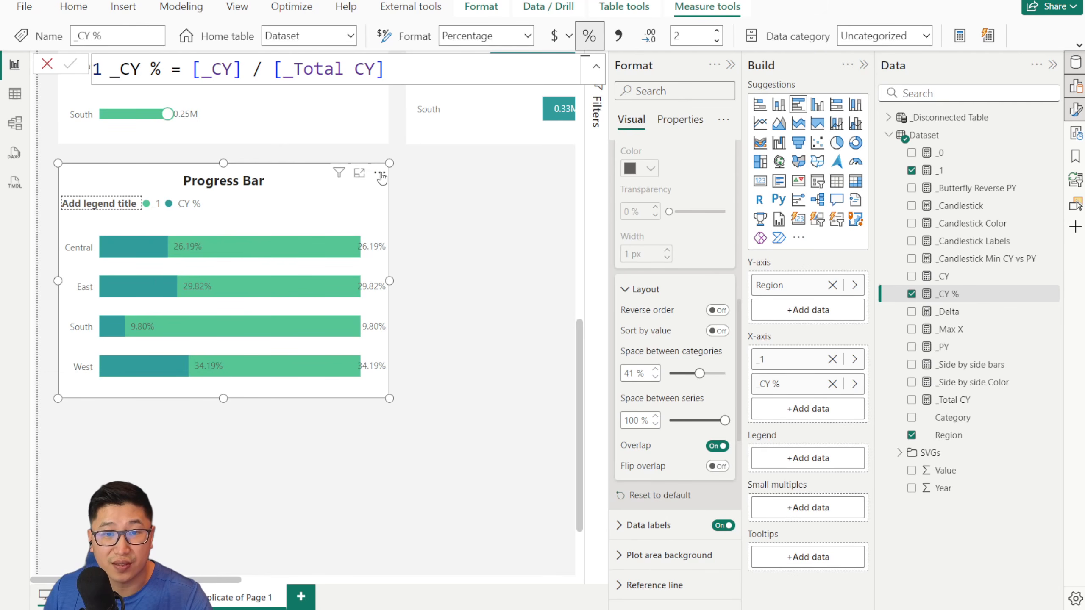
scroll(647, 282, "up", 3)
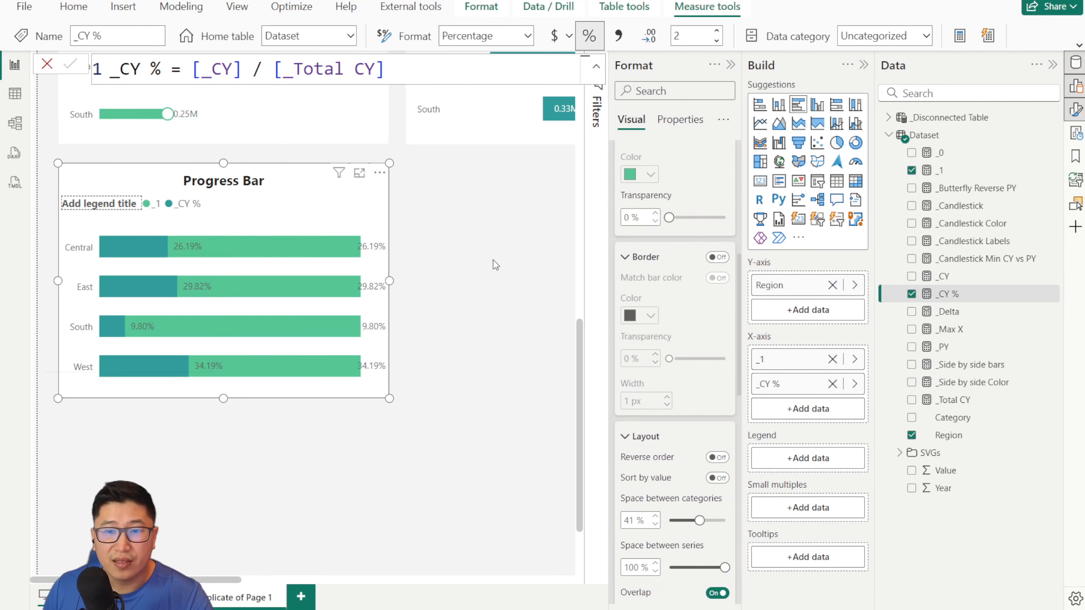
left_click(367, 175)
left_click(379, 173)
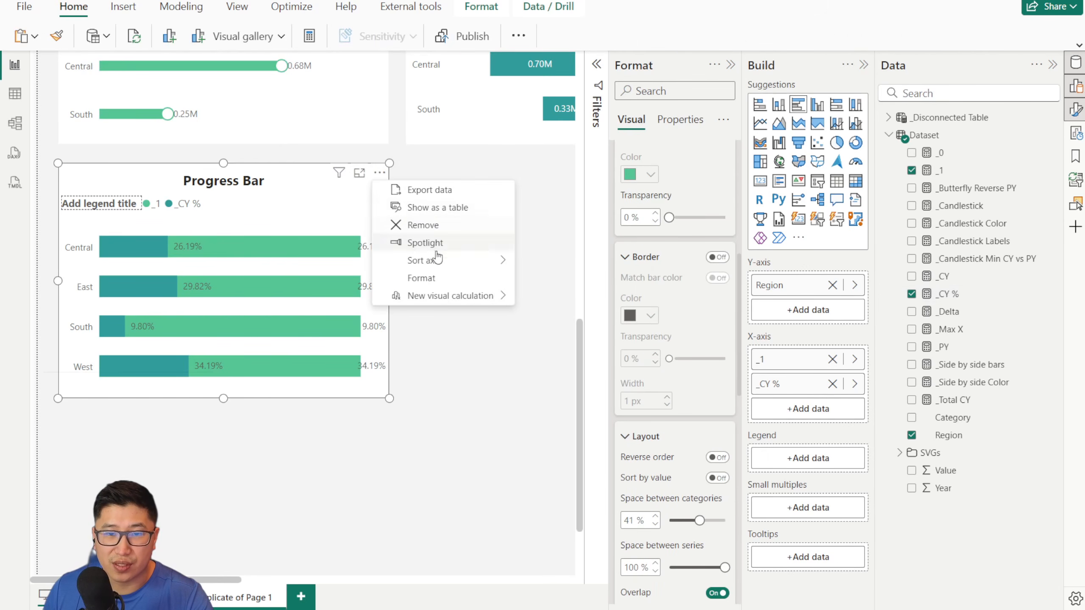
mouse_move(438, 267)
left_click(562, 296)
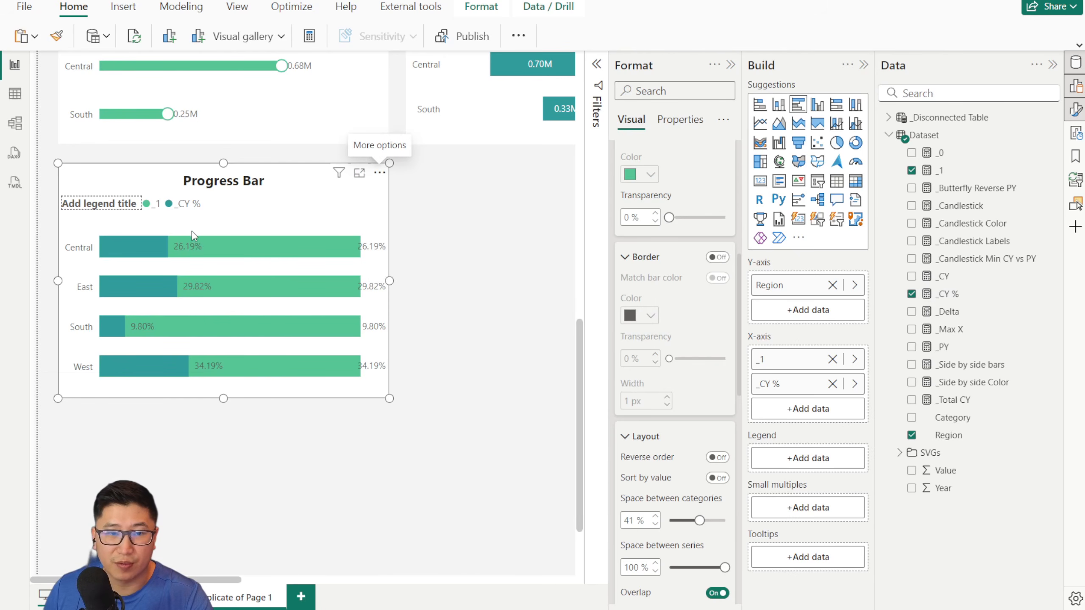
Step: Hide the data labels of the _1 series in the Progress Bar chart
left_click(640, 261)
scroll(662, 289, "up", 3)
left_click(645, 256)
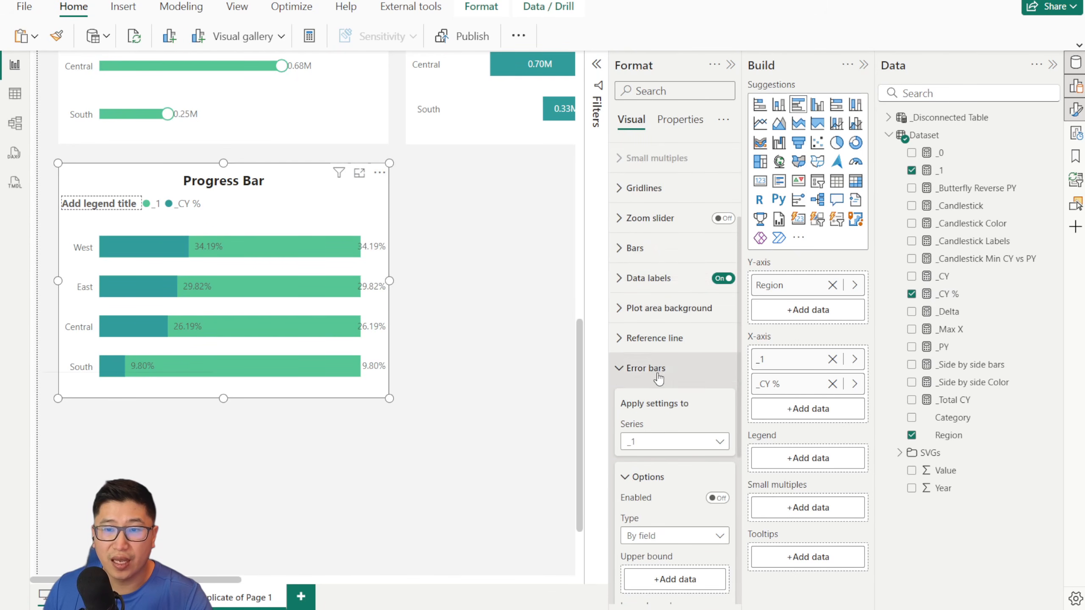
left_click(658, 278)
scroll(669, 336, "down", 2)
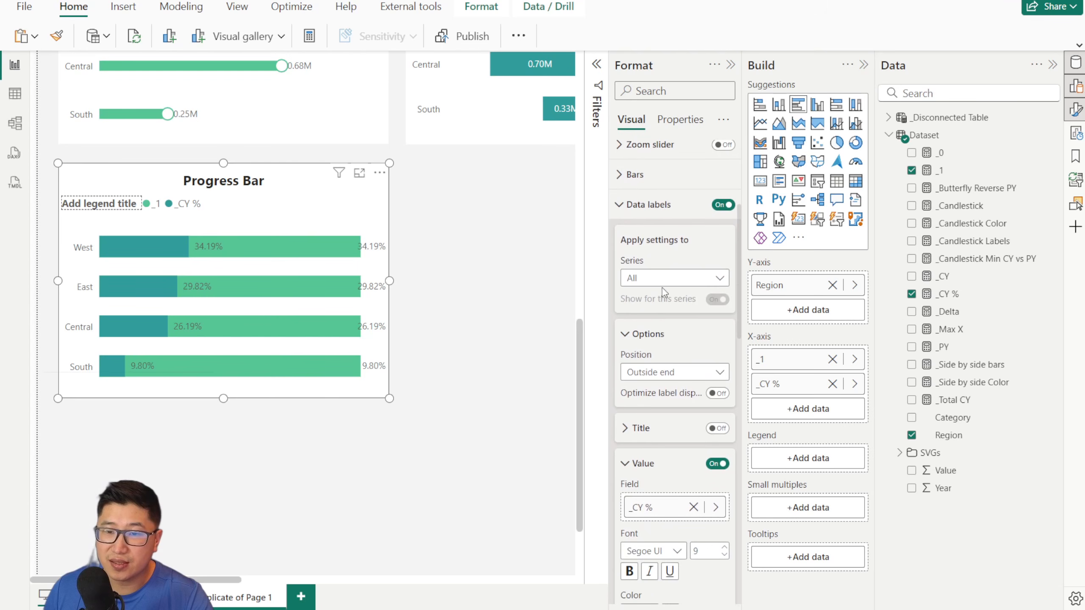
left_click(666, 278)
left_click(641, 313)
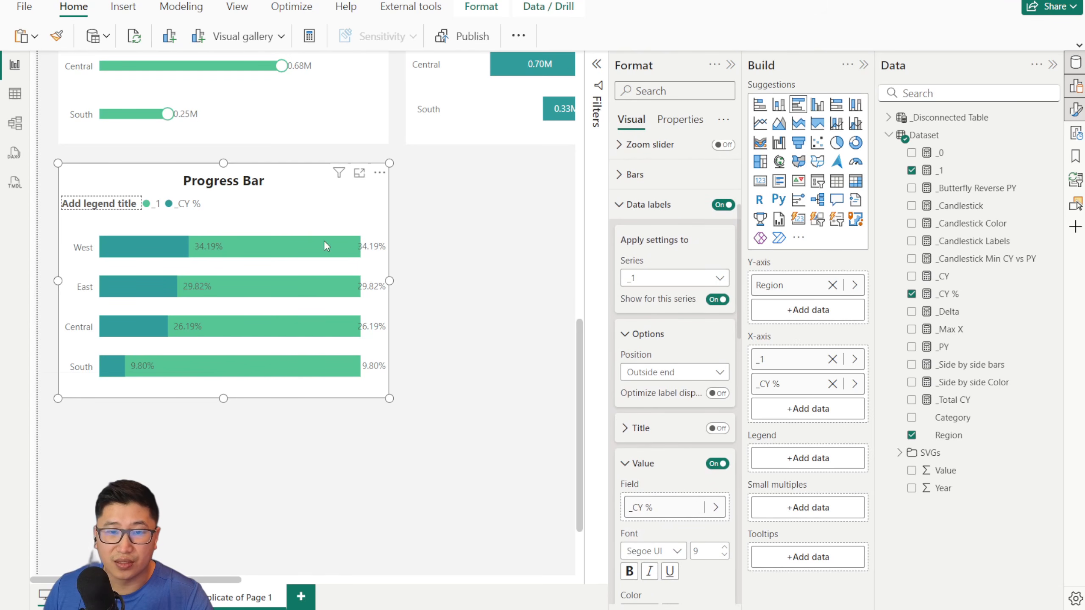
left_click(717, 300)
left_click(638, 211)
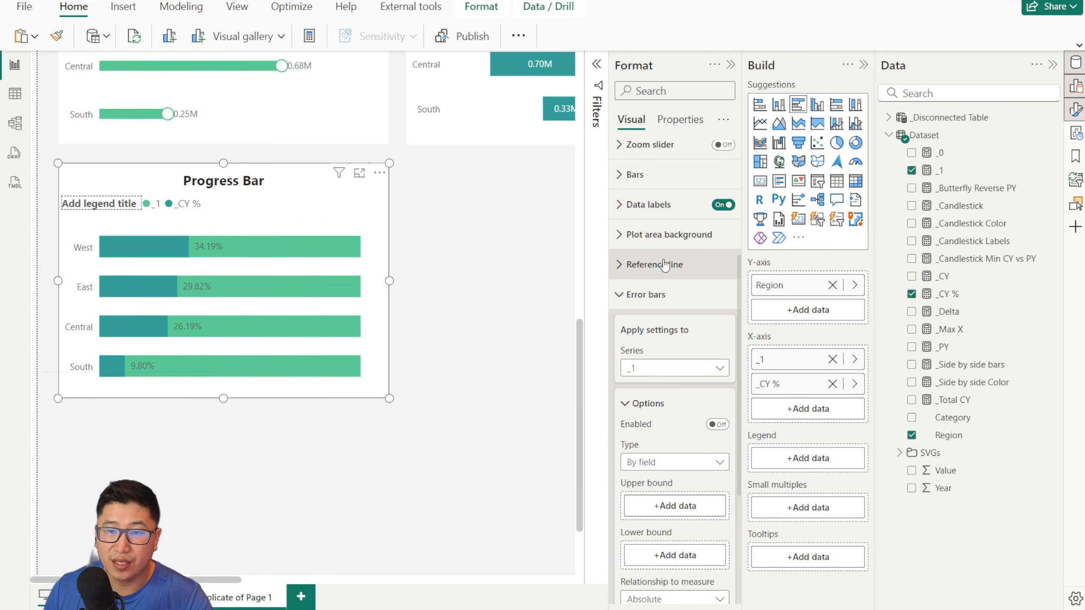
Step: Set the transparency of the _1 series bars in the Progress Bar chart to 73%
left_click(655, 187)
left_click(653, 247)
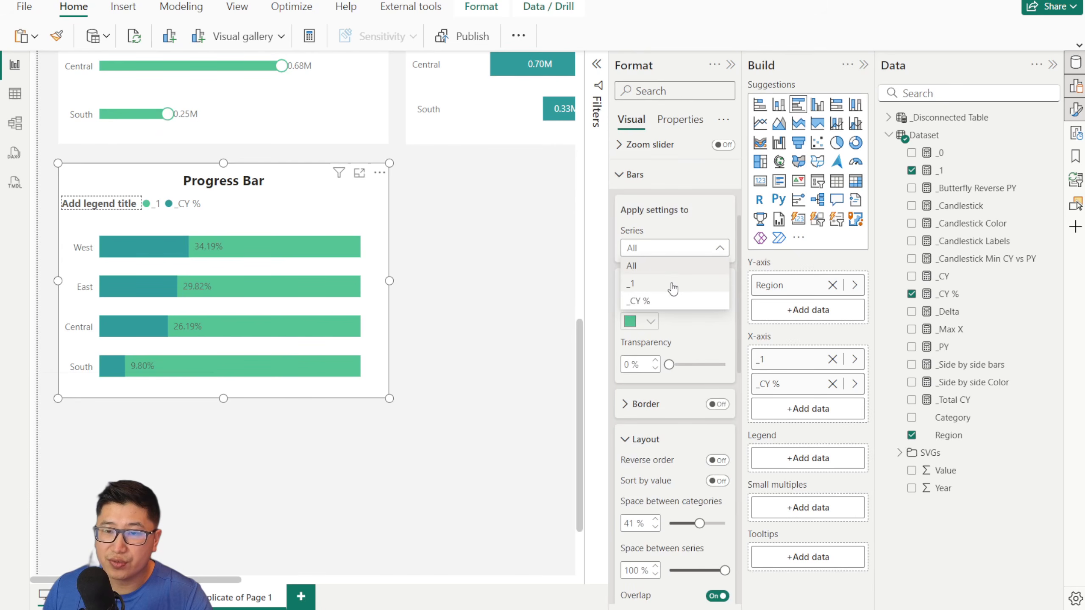
left_click(668, 285)
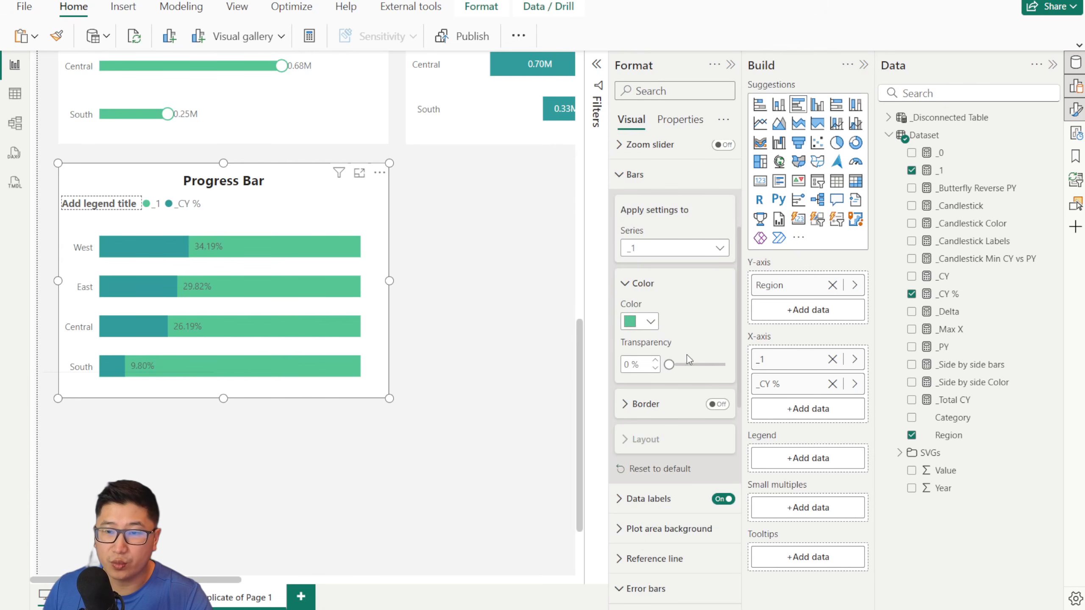
left_click_drag(669, 364, 711, 364)
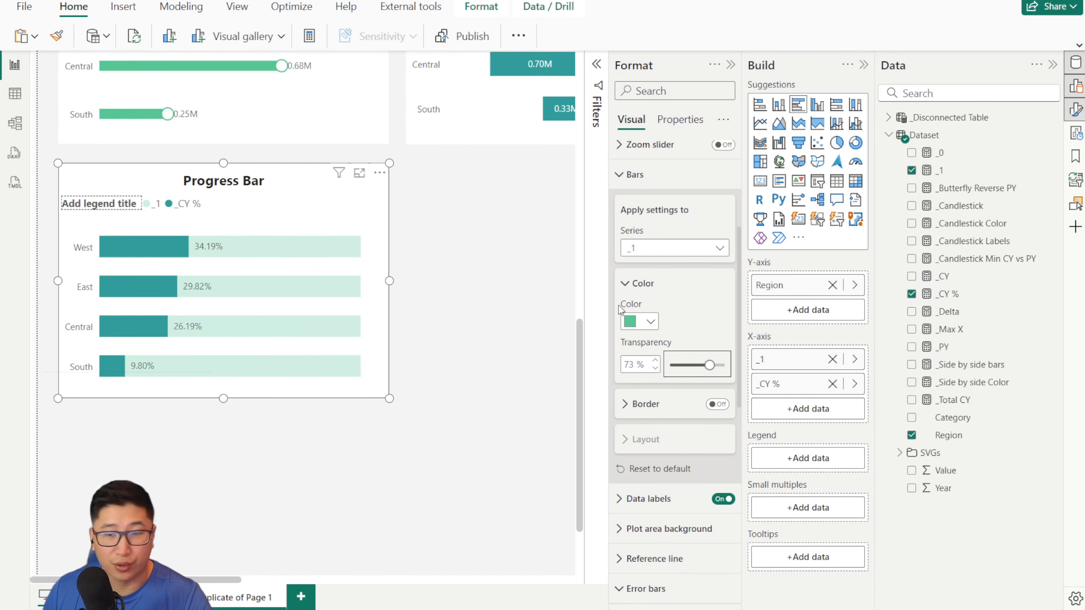
Step: Turn off the legend of the Progress Bar chart
scroll(619, 305, "up", 3)
left_click(628, 318)
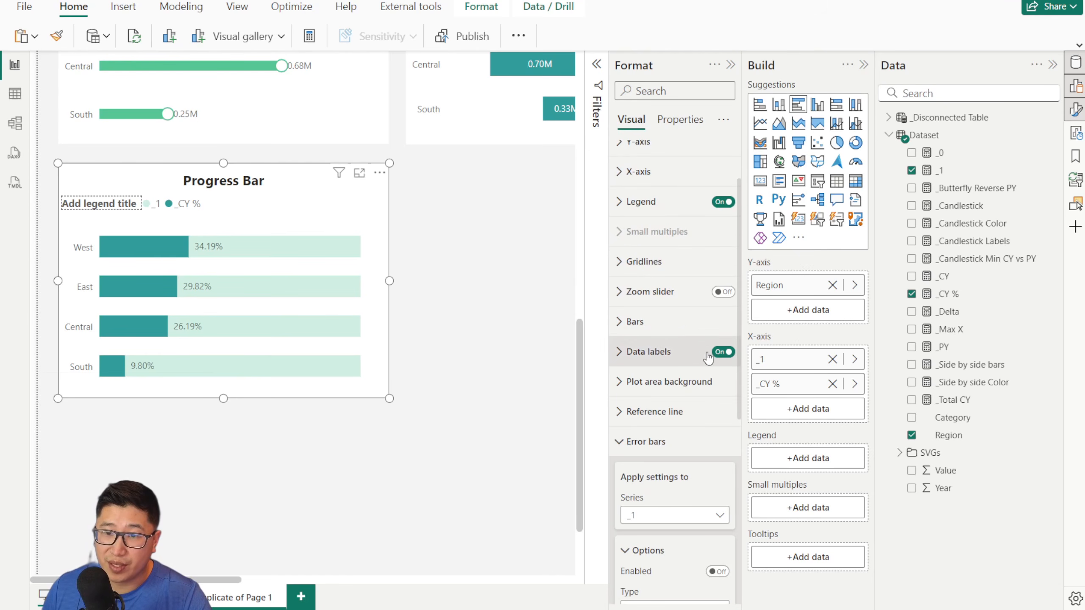
left_click(642, 442)
left_click(723, 275)
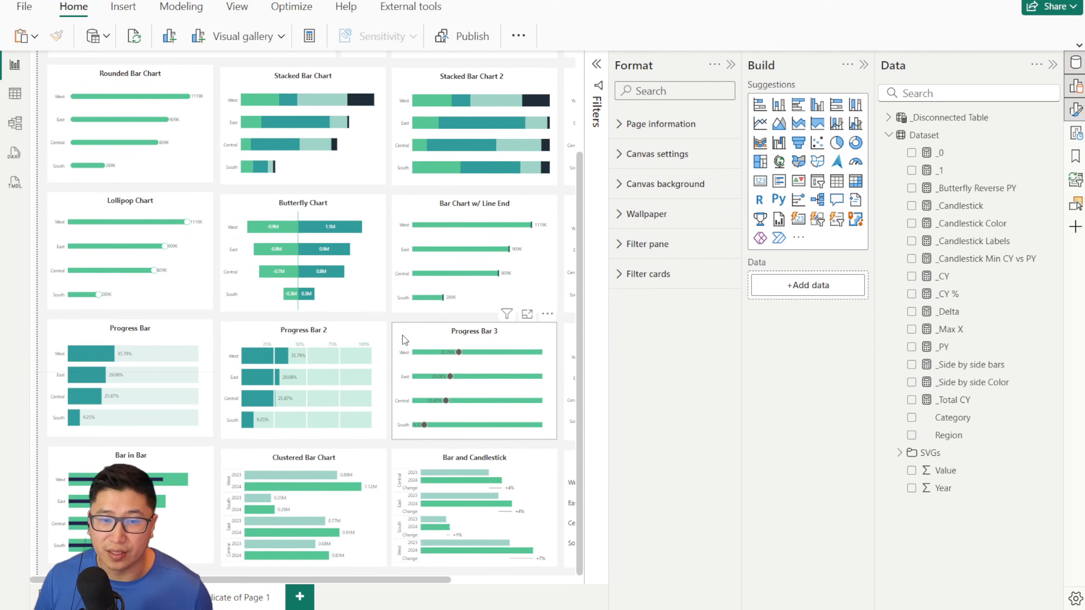
Step: Examine the Progress Bar 2 chart on the original page and return to the Progress Bar chart on the duplicate page
scroll(403, 336, "up", 4)
scroll(395, 376, "down", 5)
scroll(252, 581, "right", 5)
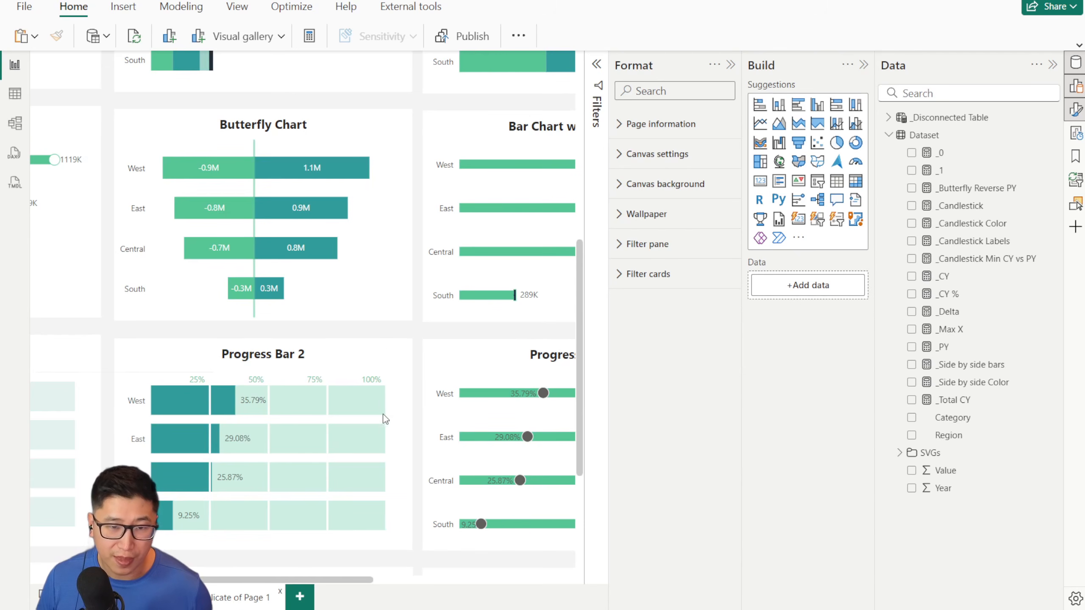
scroll(383, 416, "left", 5)
scroll(362, 392, "down", 3)
scroll(361, 389, "down", 3)
scroll(256, 299, "up", 2)
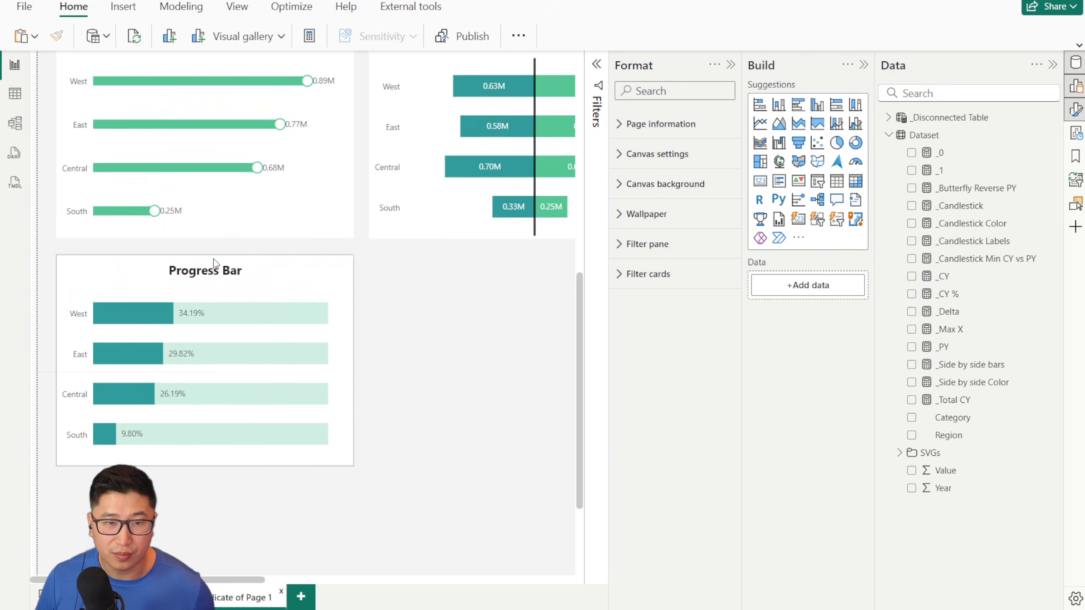
Step: Duplicate the Progress Bar chart and place the copy directly beneath the Stacked Bar Chart
left_click(222, 269)
key("ctrl+c")
key("ctrl+v")
left_click_drag(230, 281, 517, 280)
left_click_drag(244, 578, 319, 576)
left_click_drag(381, 263, 386, 264)
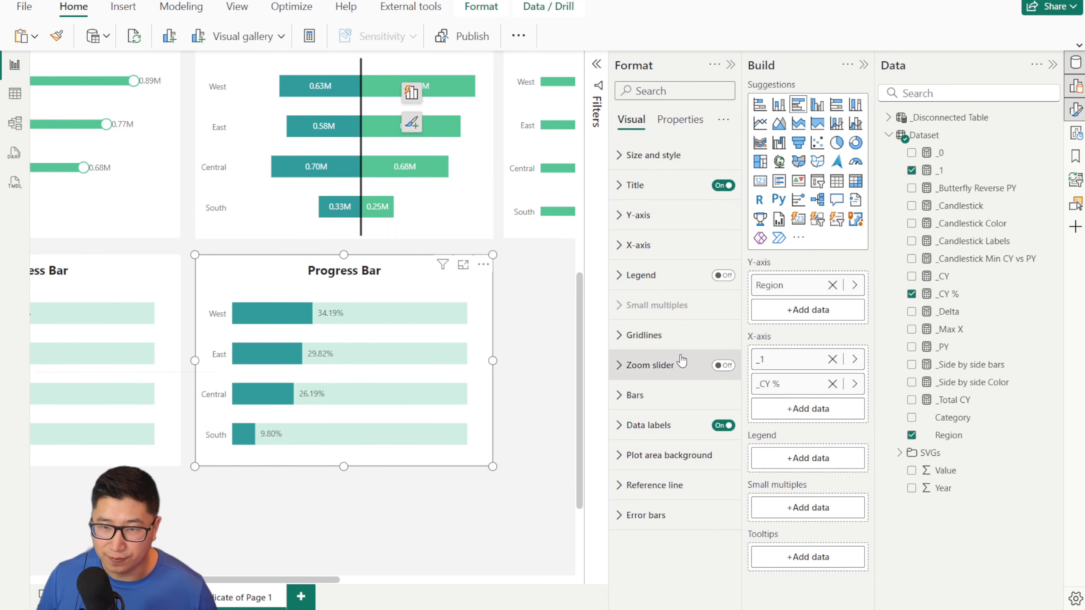
Step: Add a constant reference line with a value of 0.25 to the copied Progress Bar chart
left_click(675, 492)
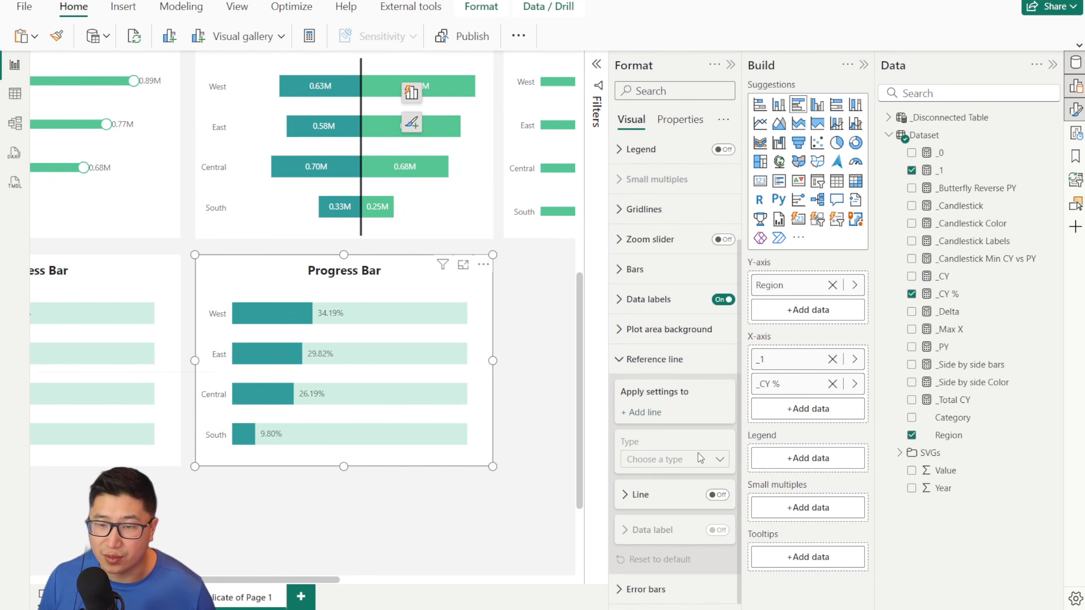
left_click(657, 412)
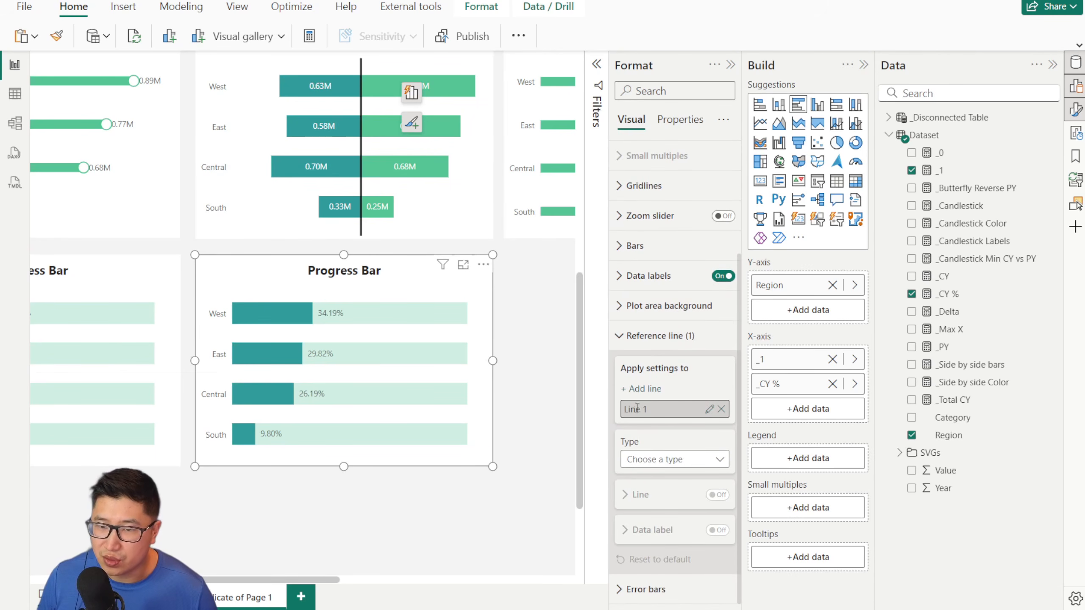
left_click(662, 459)
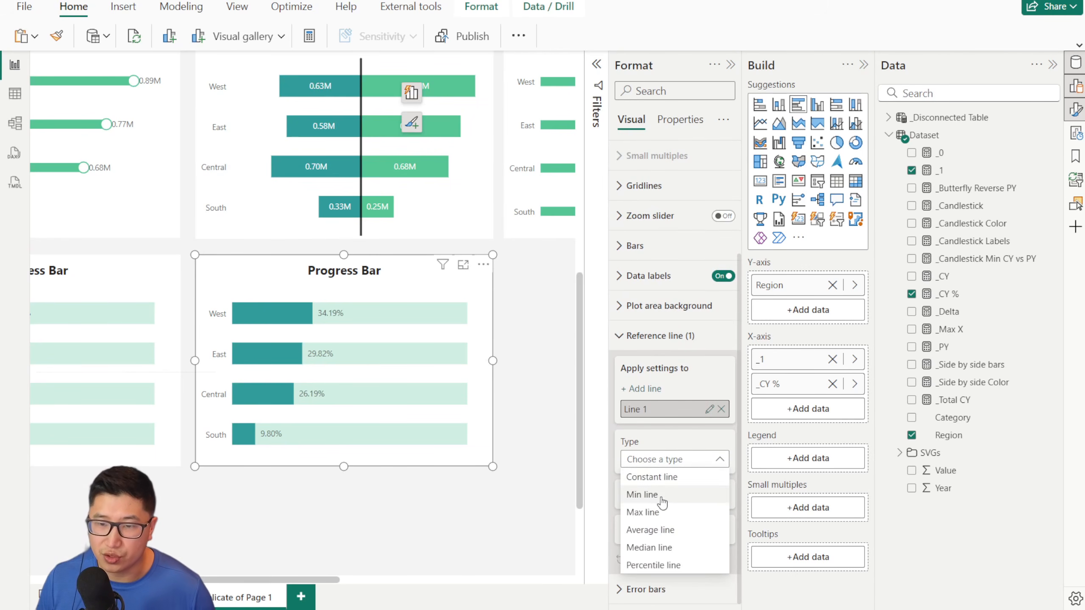
left_click(664, 479)
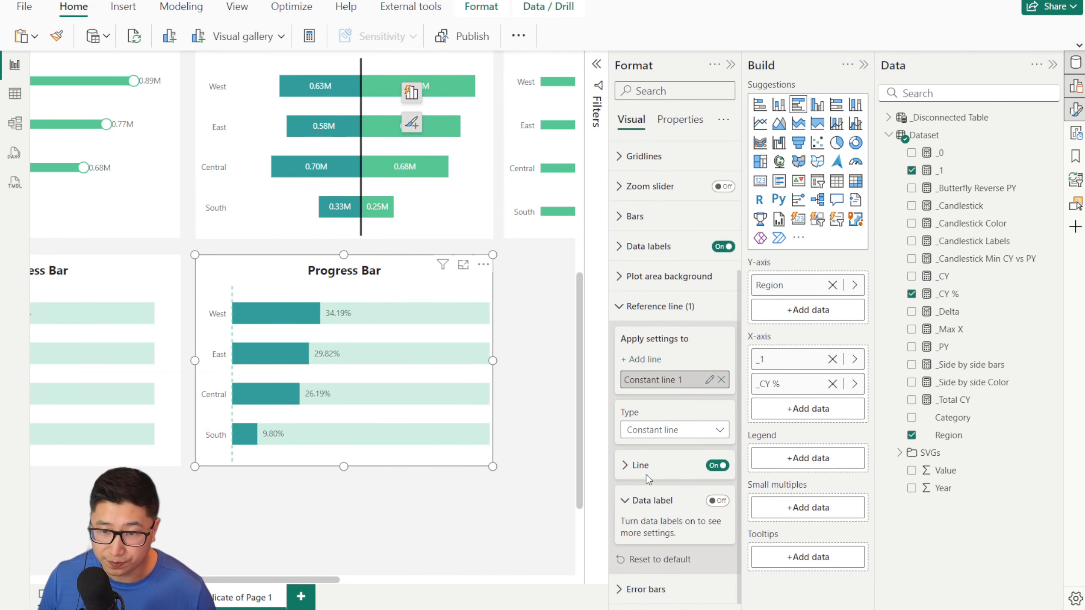
left_click(645, 469)
scroll(673, 412, "down", 3)
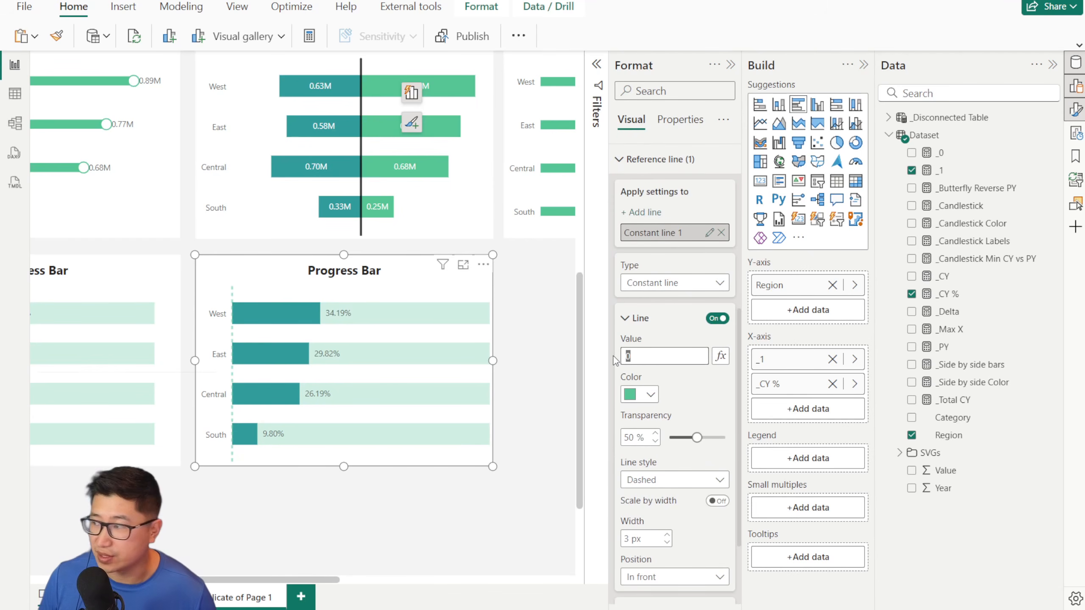
type("0.25")
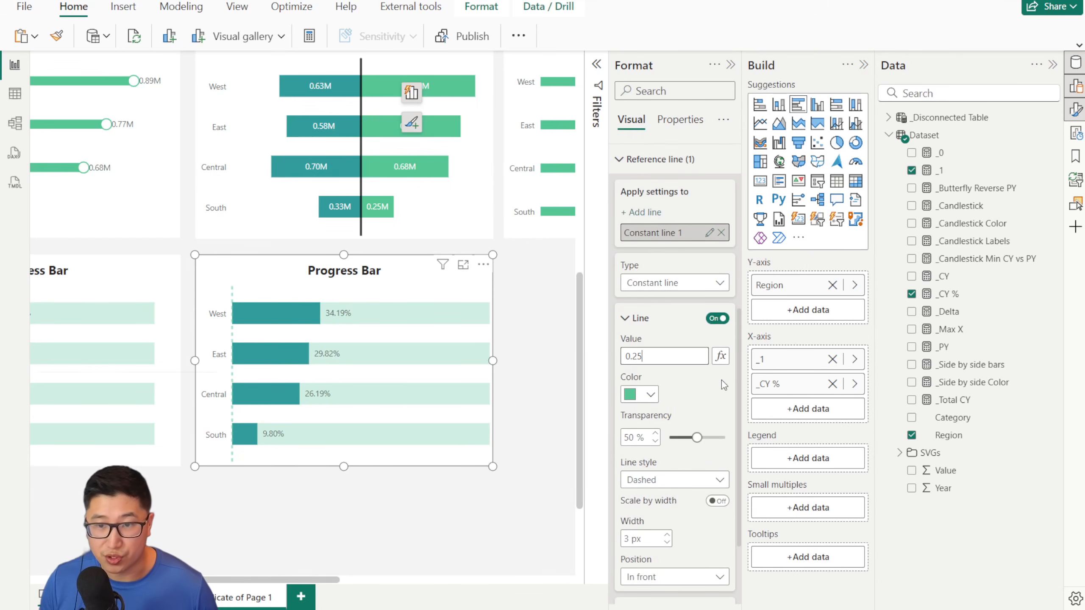
Step: Format the constant line as white and solid with 0% transparency
left_click(645, 394)
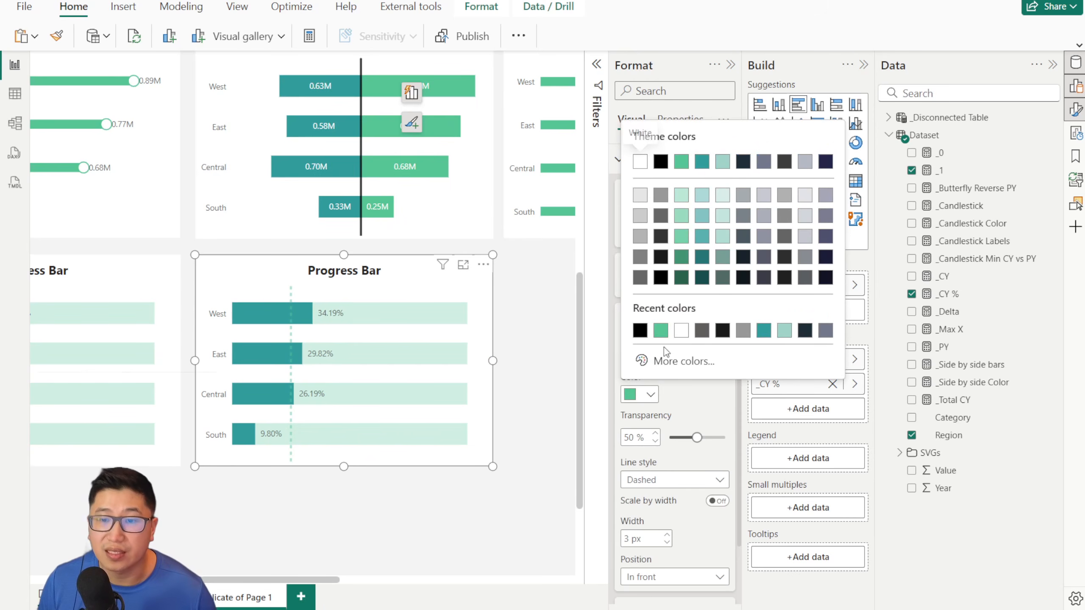
left_click(682, 330)
left_click_drag(695, 438, 670, 439)
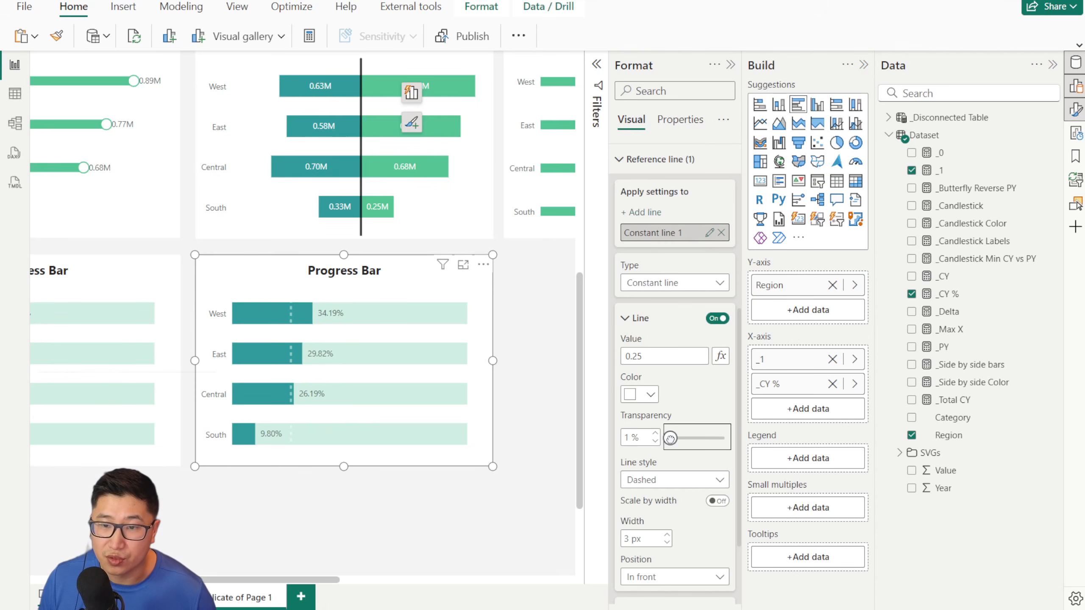
left_click(666, 481)
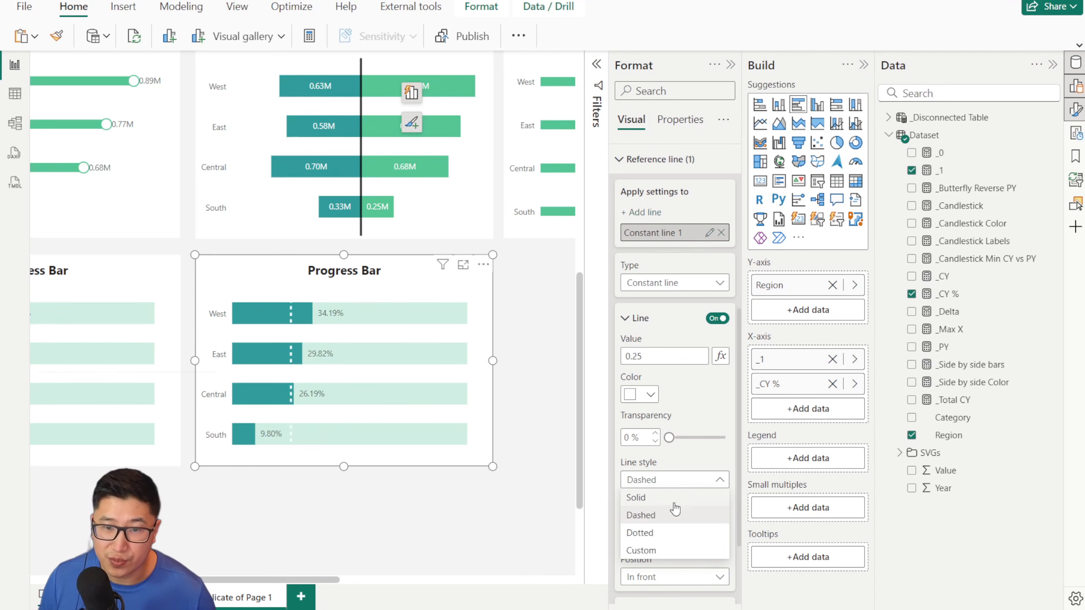
left_click(652, 499)
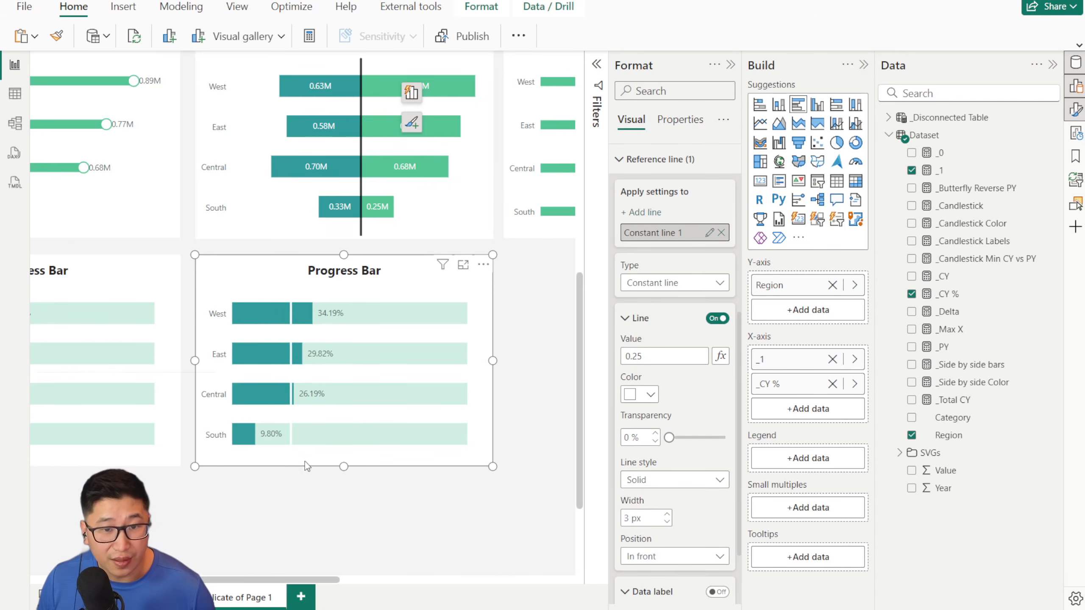
Step: Turn on the data label of the constant line and check its style options
scroll(685, 496, "down", 2)
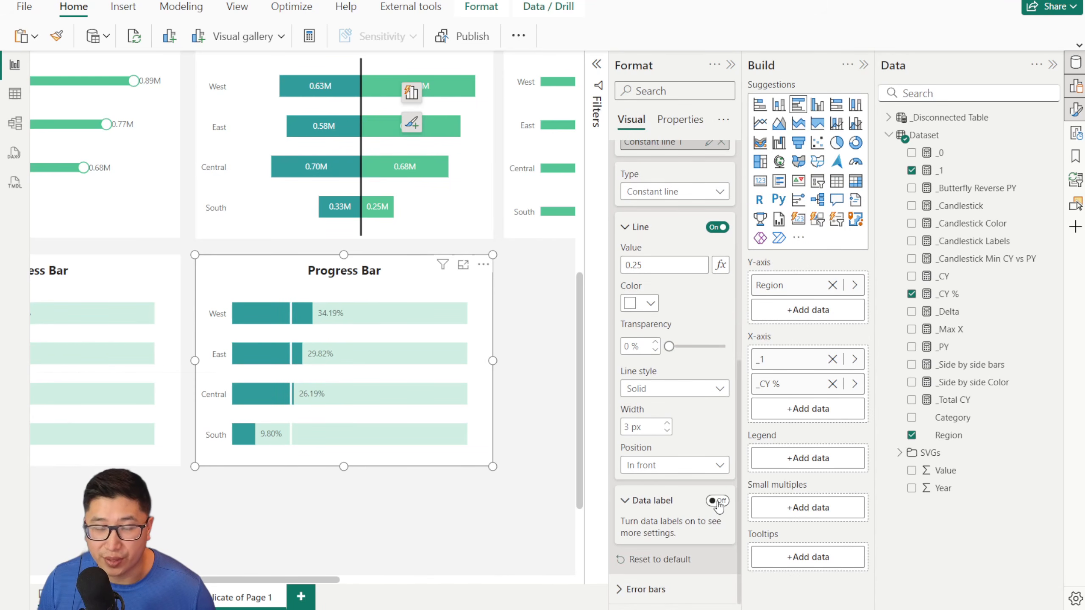
scroll(669, 511, "up", 3)
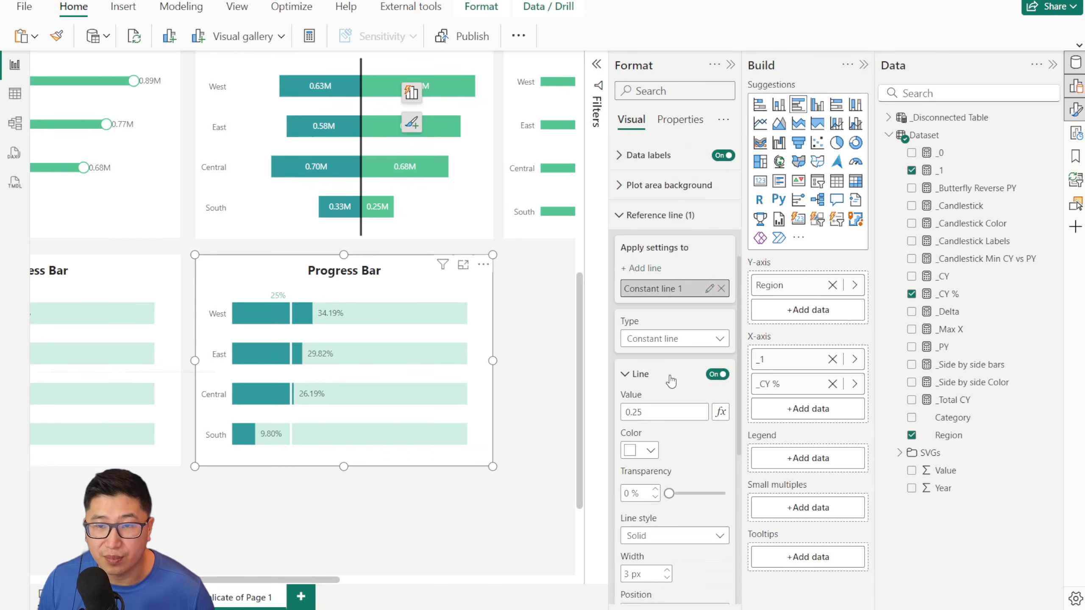
scroll(671, 378, "down", 2)
scroll(644, 422, "down", 5)
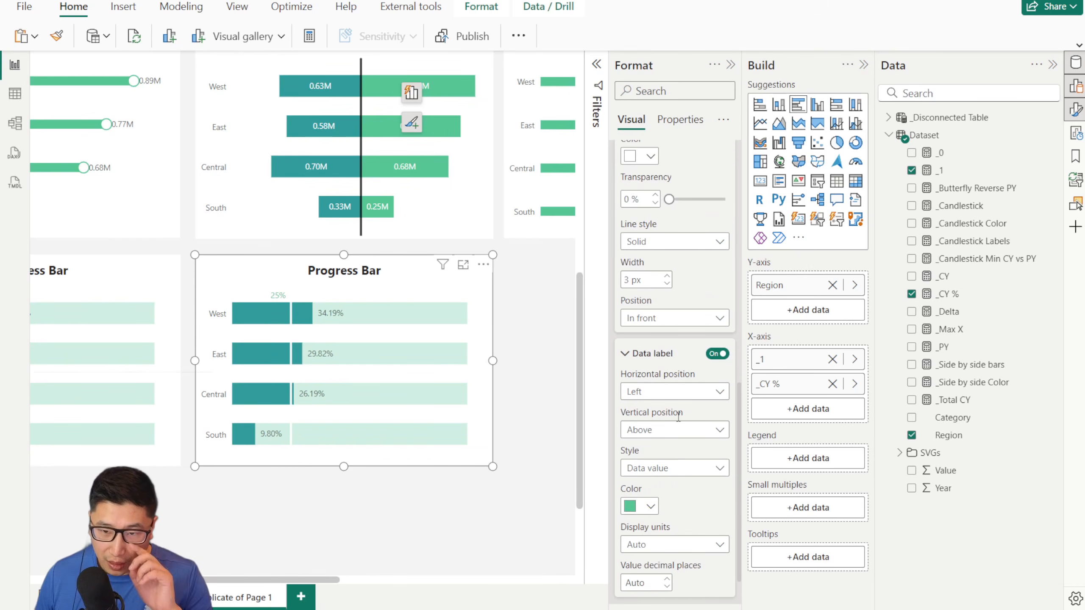
scroll(670, 483, "down", 1)
left_click(676, 415)
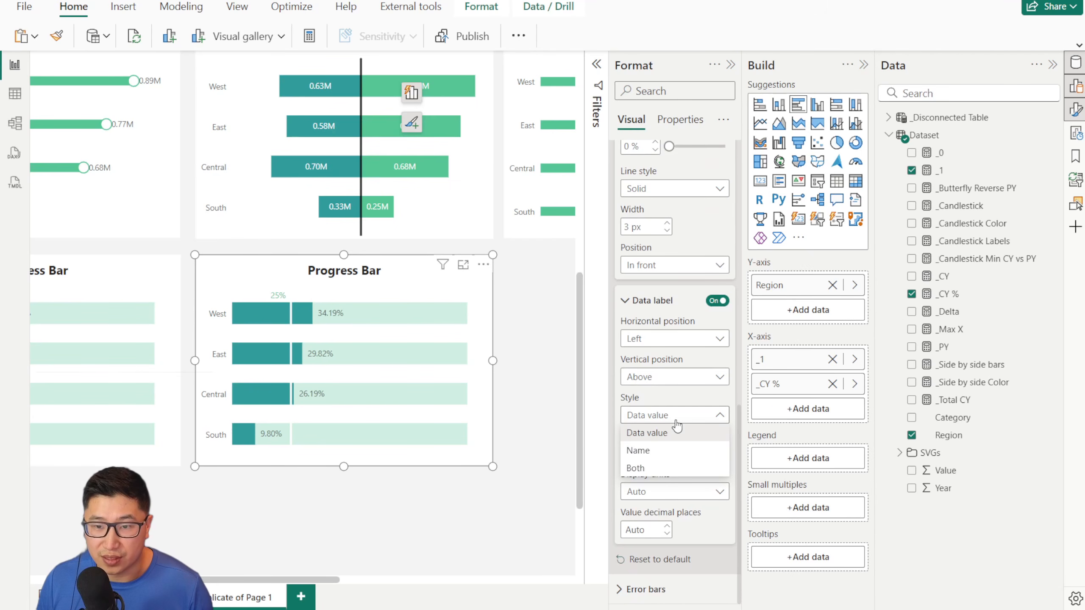
left_click(676, 415)
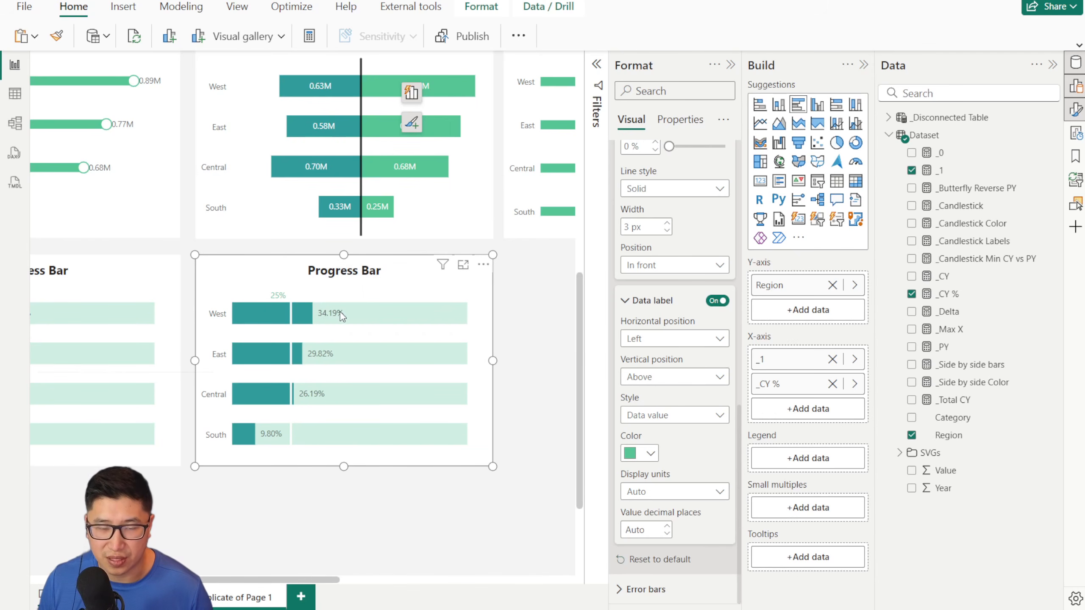
Step: Try the Currency format on the _CY % measure and return it to Percentage
scroll(672, 361, "up", 10)
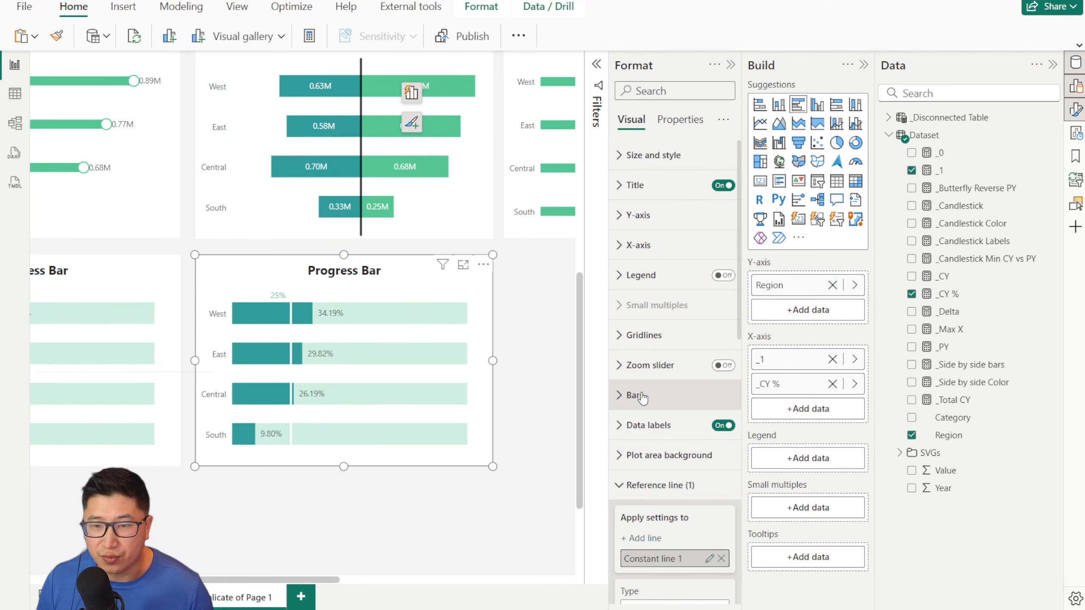
left_click(648, 426)
scroll(661, 375, "down", 5)
scroll(661, 375, "down", 5)
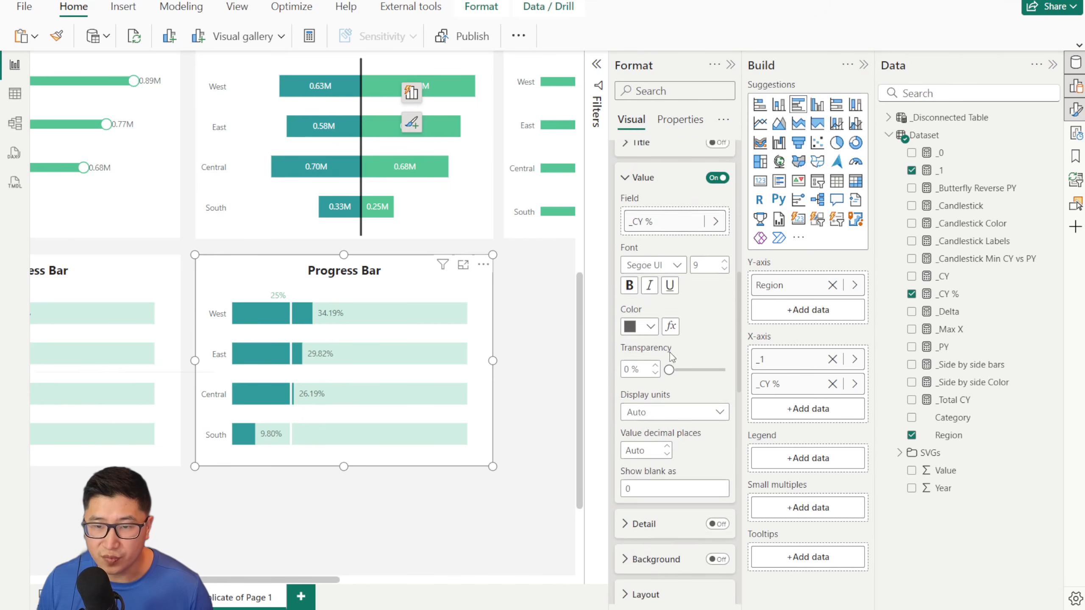
scroll(668, 324, "up", 4)
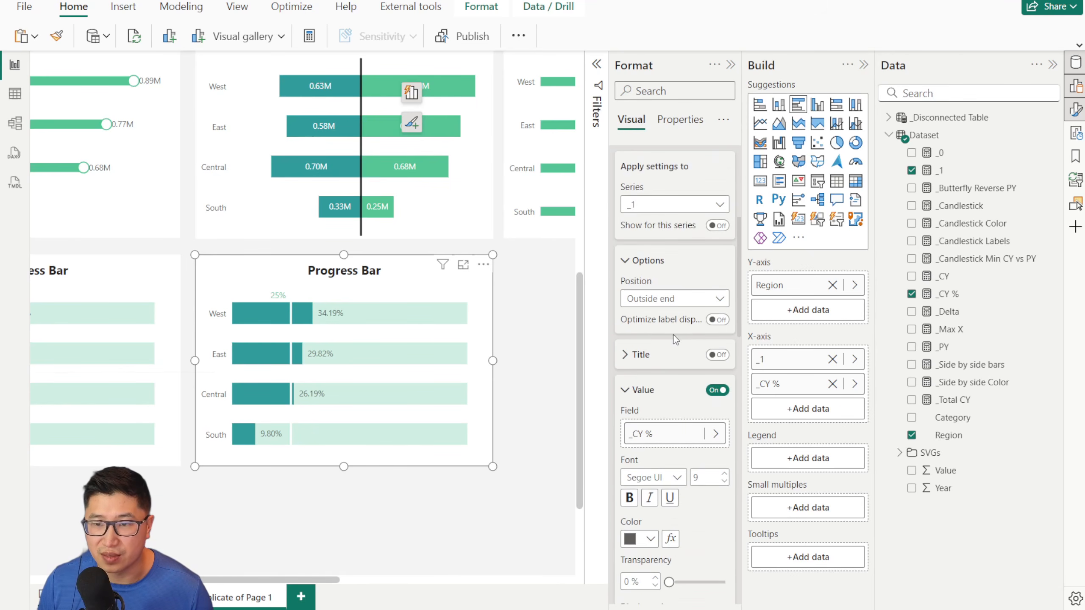
left_click(993, 295)
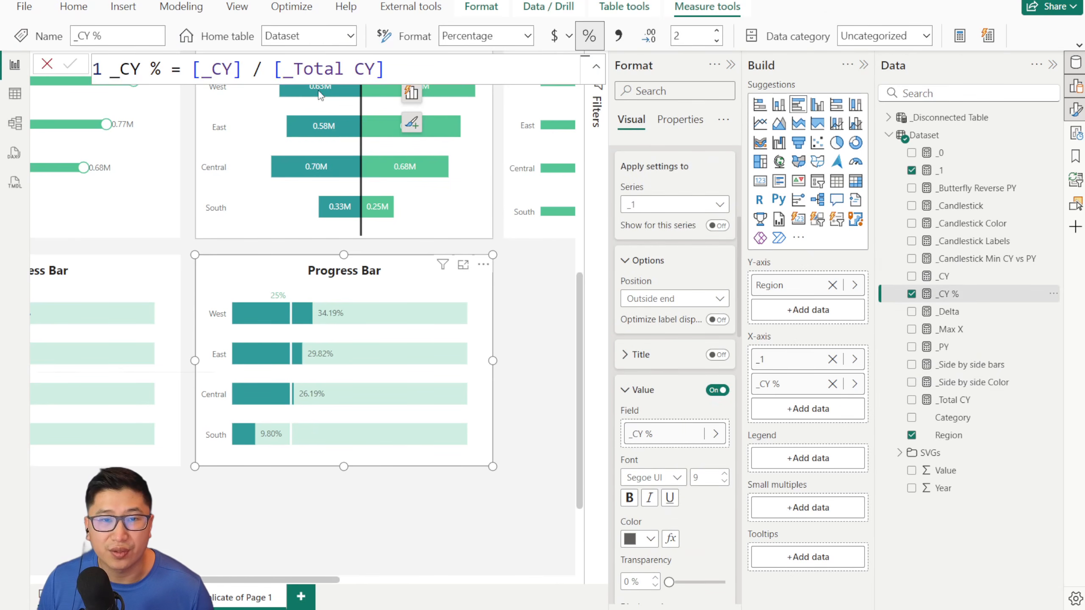
left_click(528, 38)
left_click(504, 90)
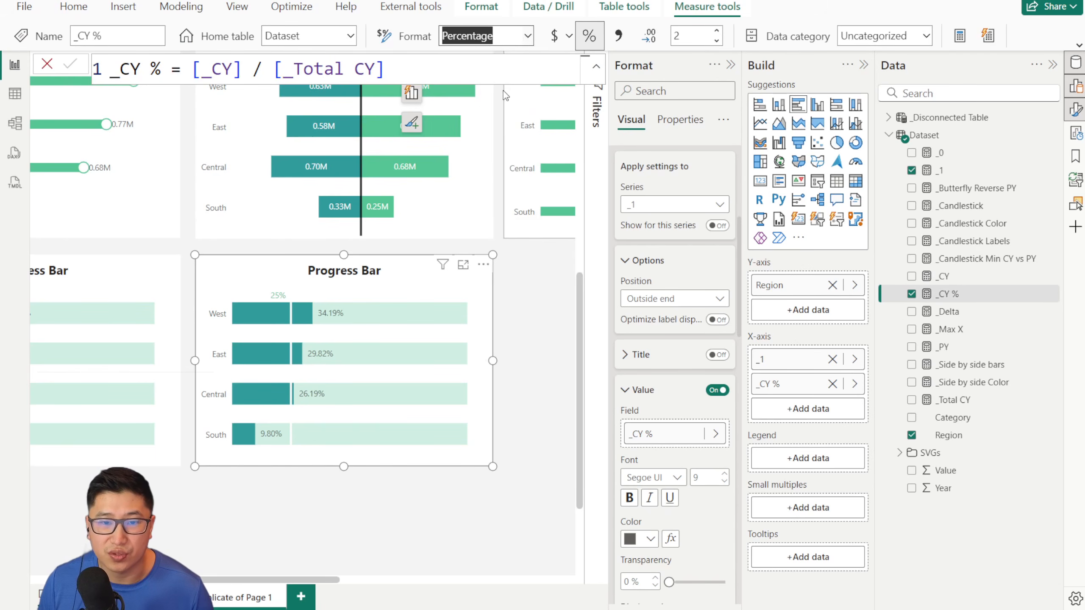
left_click(528, 38)
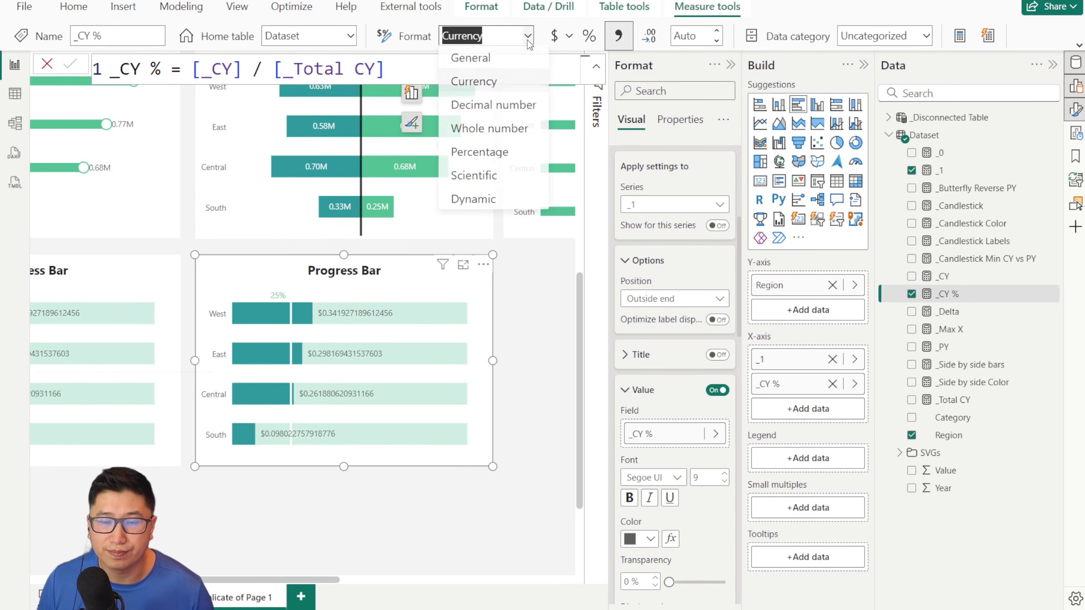
left_click(511, 156)
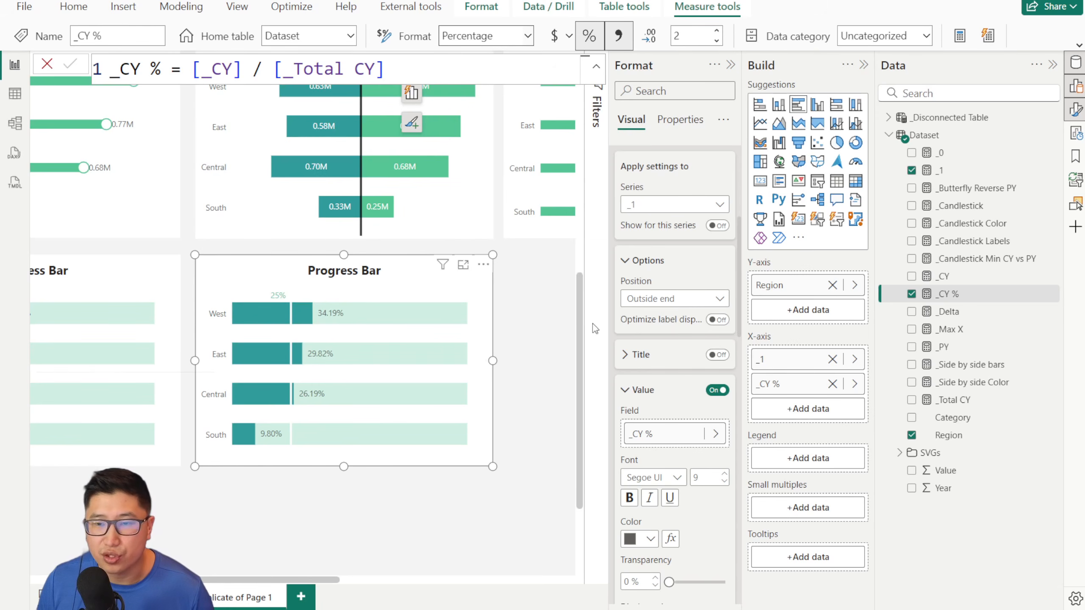
Step: Examine the constant line's value and data label settings in the copied Progress Bar chart
scroll(654, 170, "up", 3)
left_click(649, 275)
left_click(664, 337)
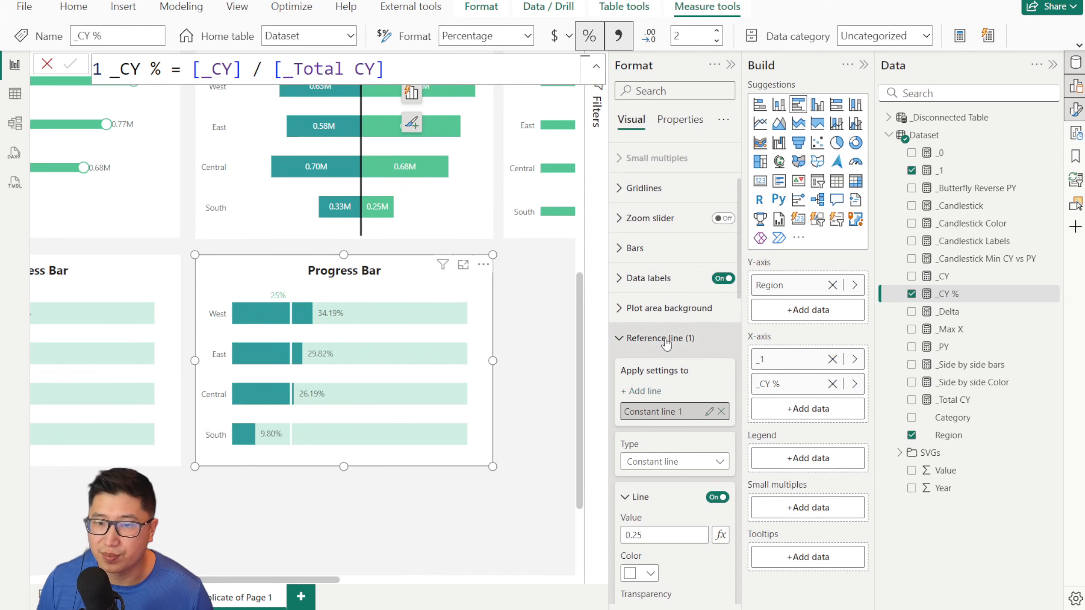
scroll(656, 378, "down", 8)
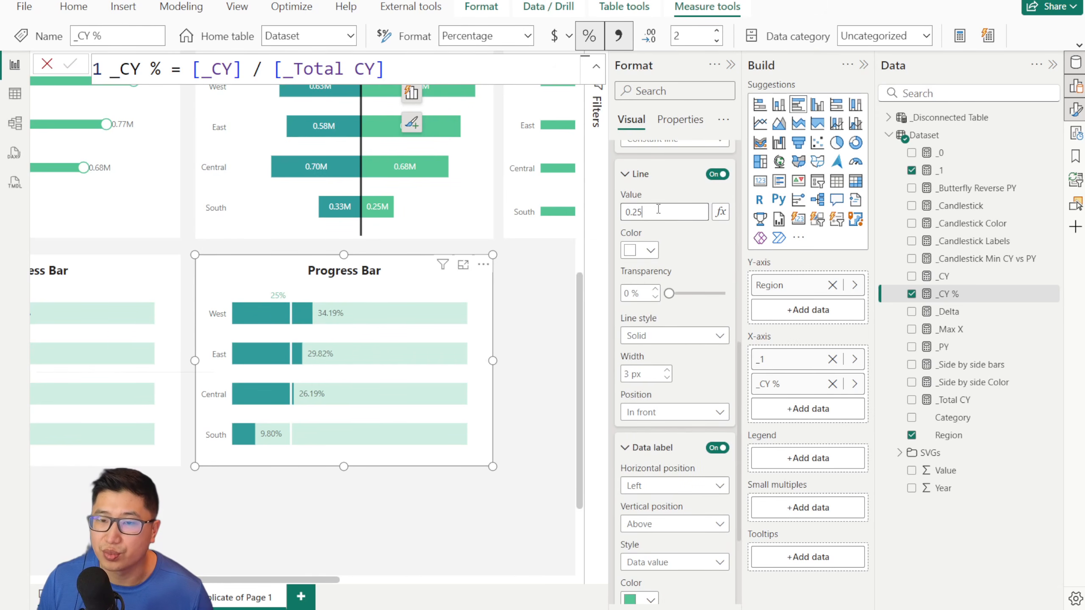
scroll(695, 341, "down", 3)
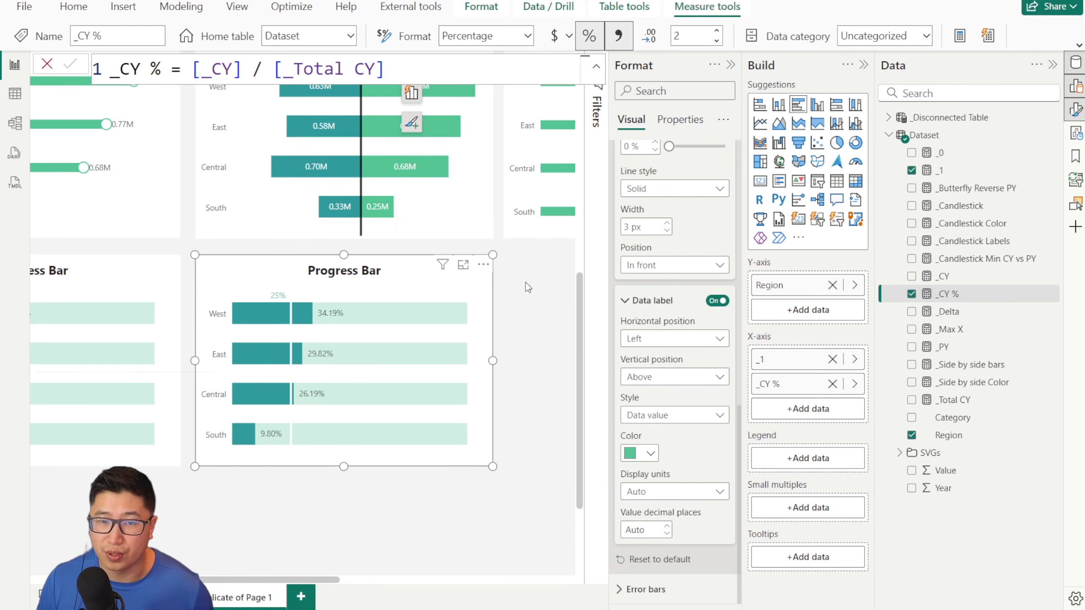
scroll(528, 287, "down", 3)
Step: Insert a clustered bar chart with Region on the Y-axis and _1 above _CY % on the X-axis
left_click(439, 282)
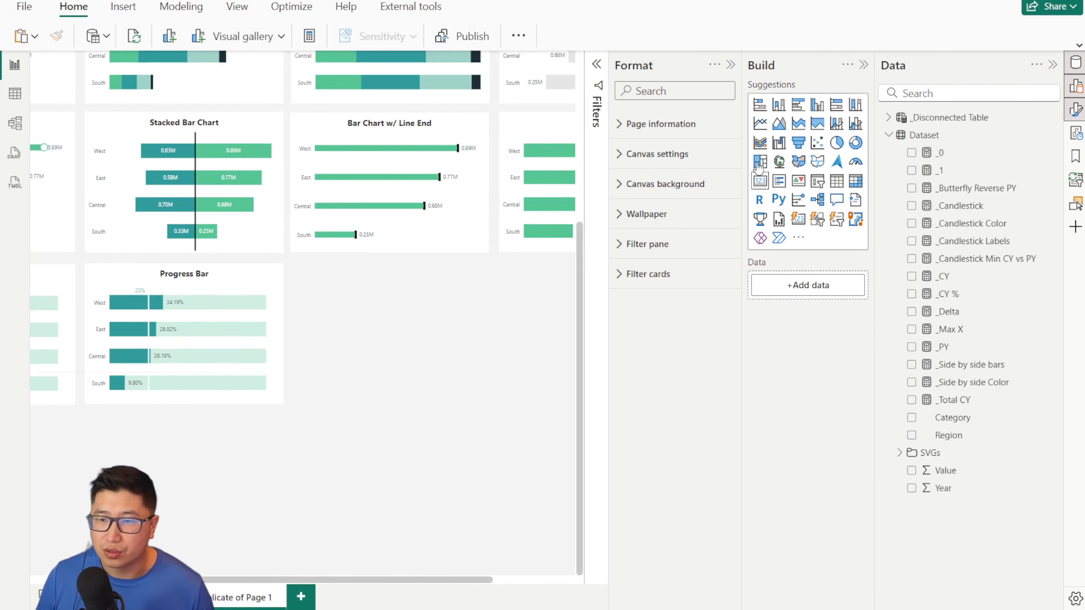
left_click(797, 105)
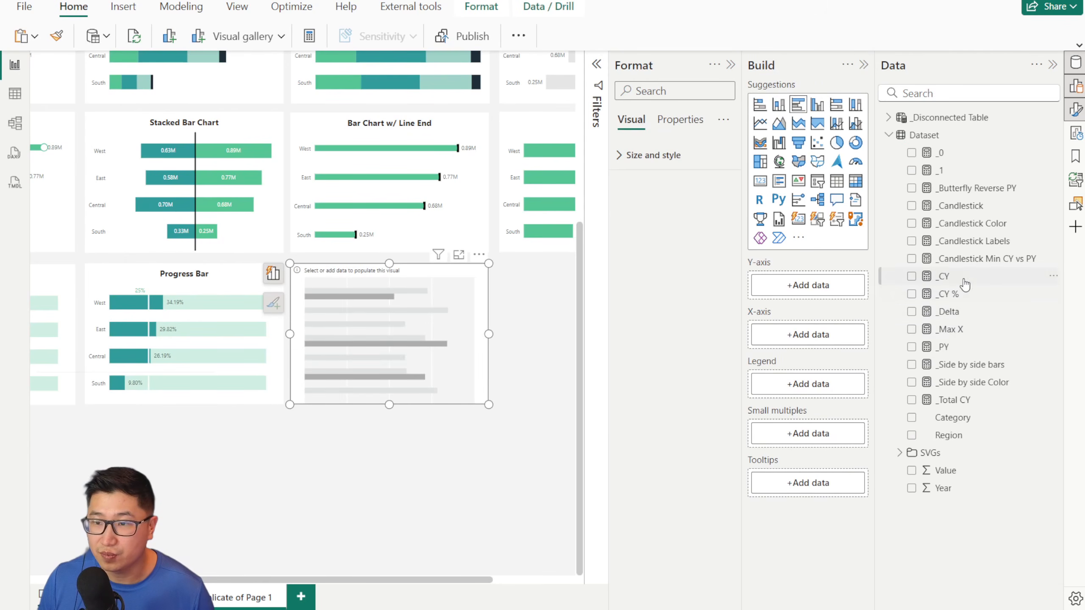
left_click_drag(955, 443, 788, 287)
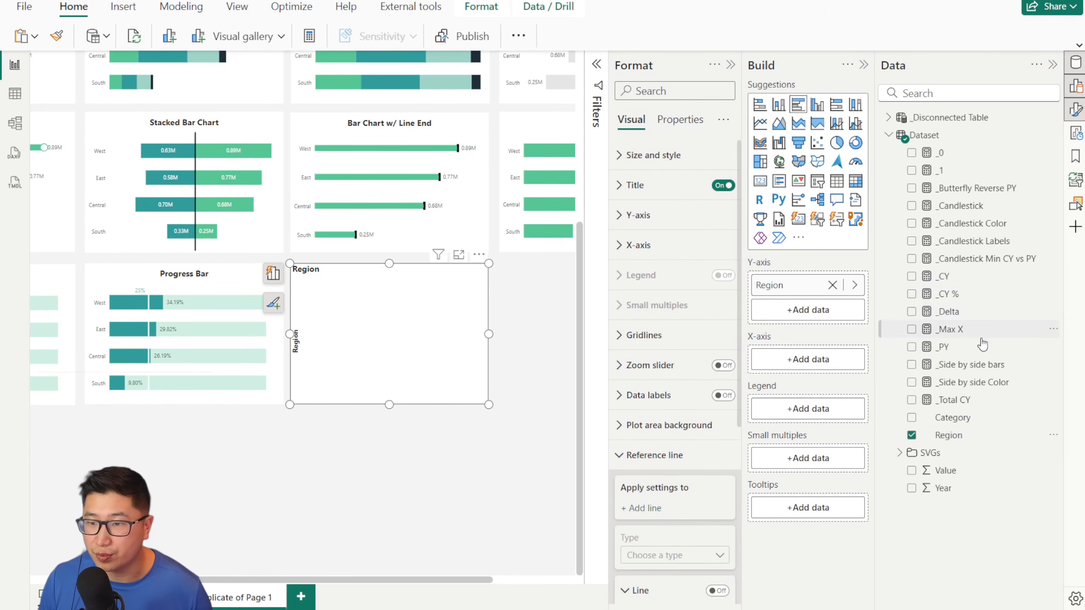
left_click_drag(957, 291, 826, 363)
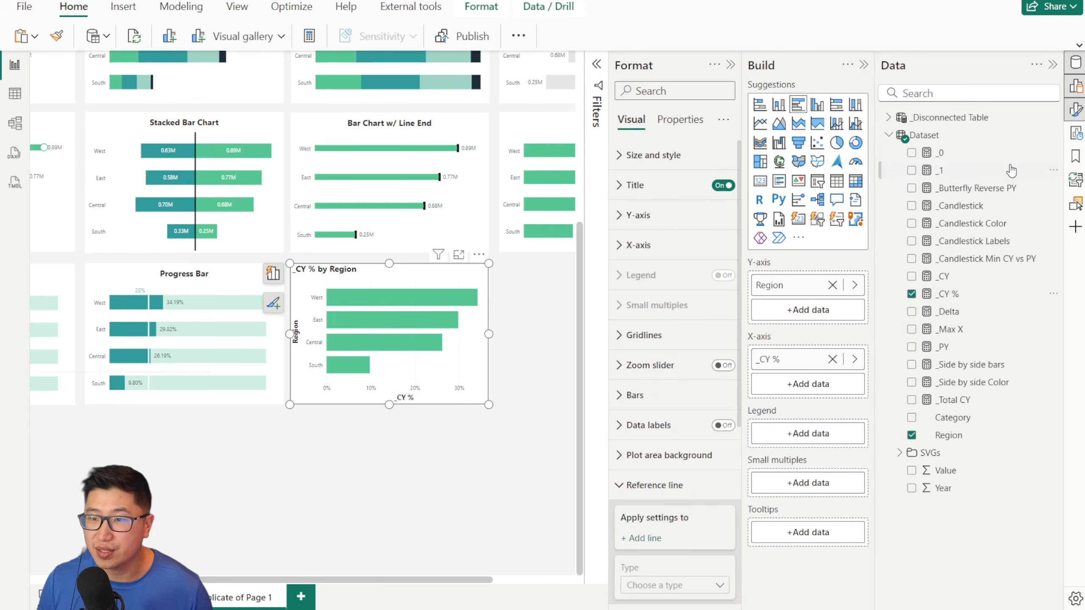
left_click_drag(962, 198, 824, 380)
Step: Overlap the bars of all series in the new chart, with 100% space between series
scroll(641, 308, "down", 3)
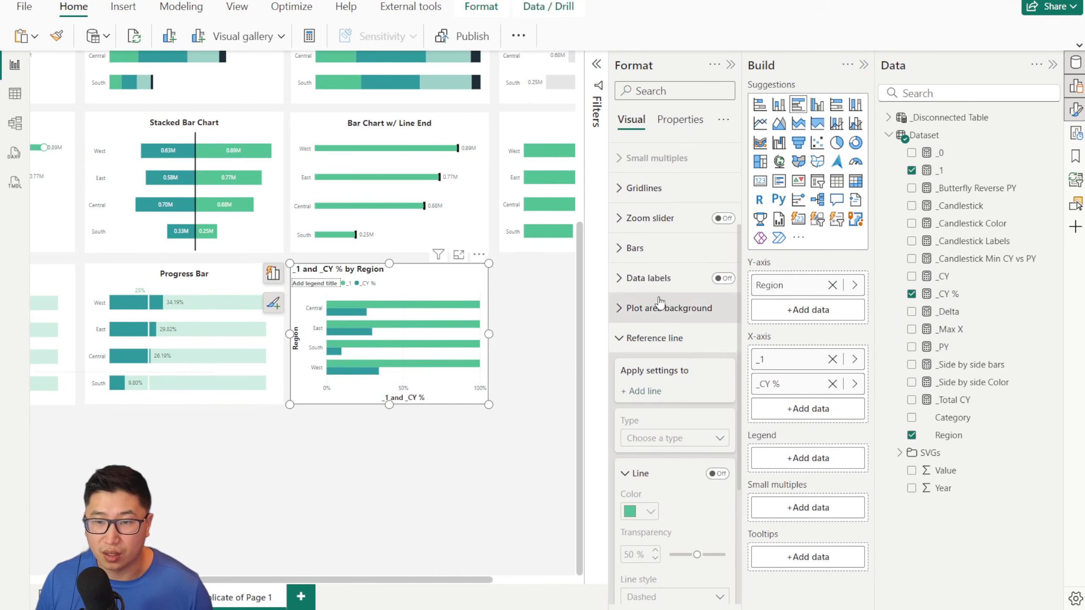
left_click(651, 252)
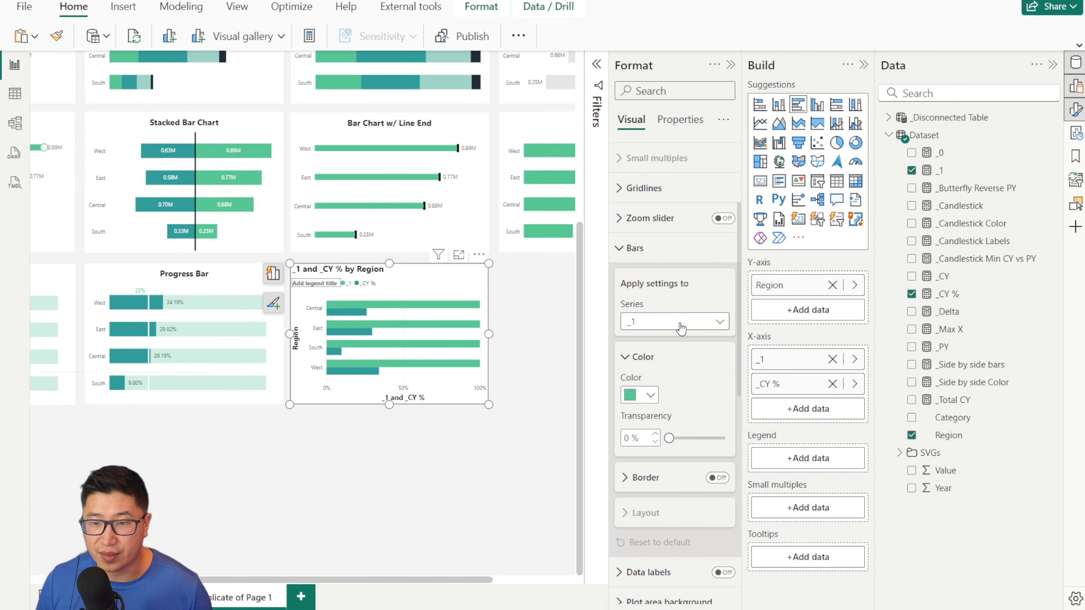
left_click(702, 321)
left_click(673, 346)
scroll(683, 427, "down", 3)
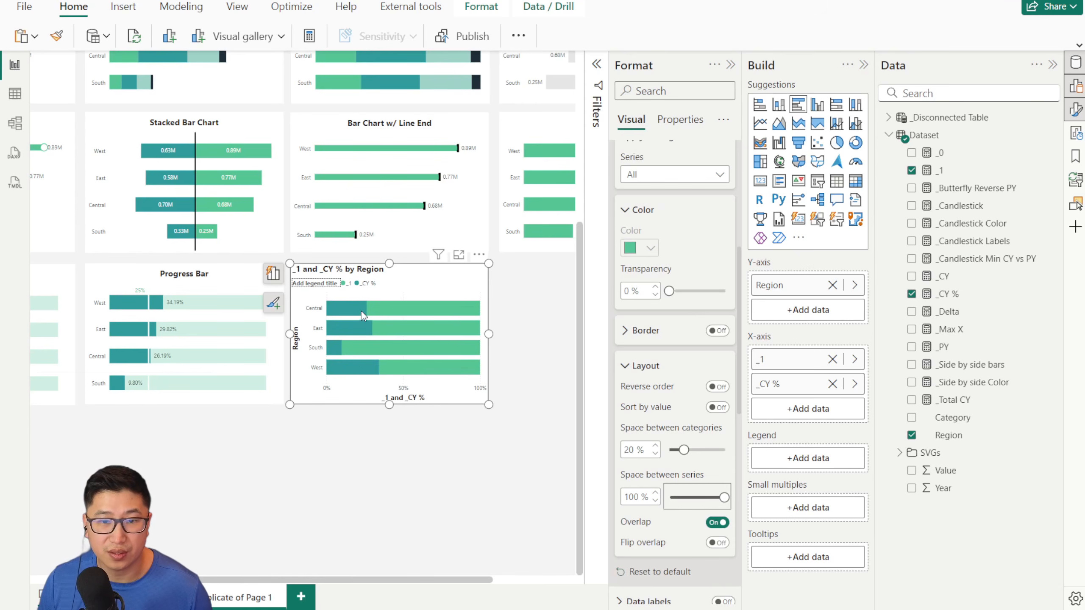
scroll(634, 279, "up", 4)
left_click(639, 321)
Step: Add a constant reference line at 0.25 to the new clustered bar chart and turn on its data label
scroll(669, 399, "down", 5)
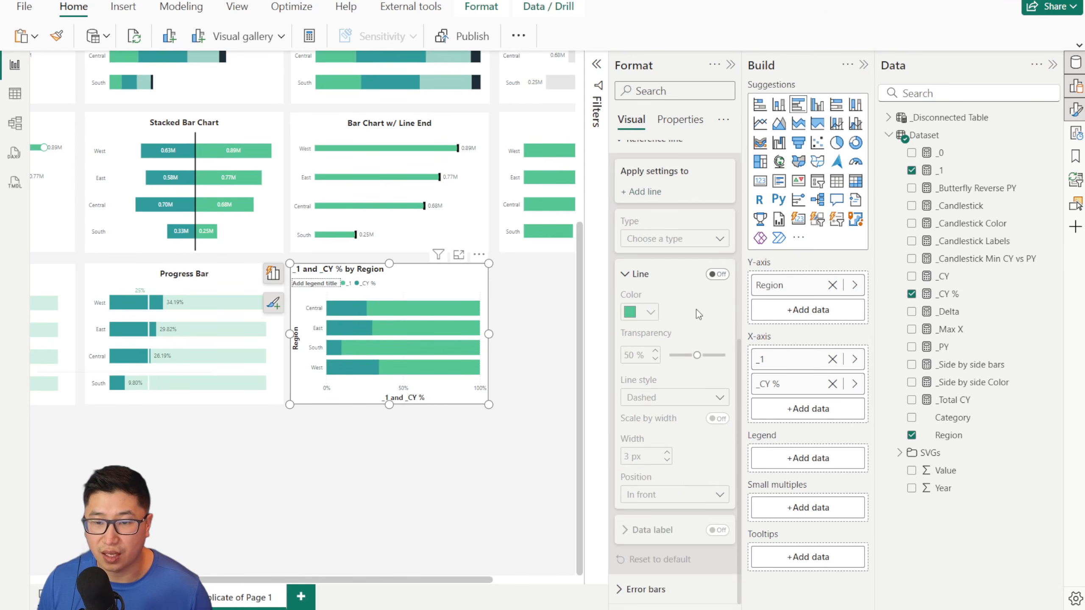
left_click(641, 191)
scroll(667, 300, "up", 4)
left_click(683, 459)
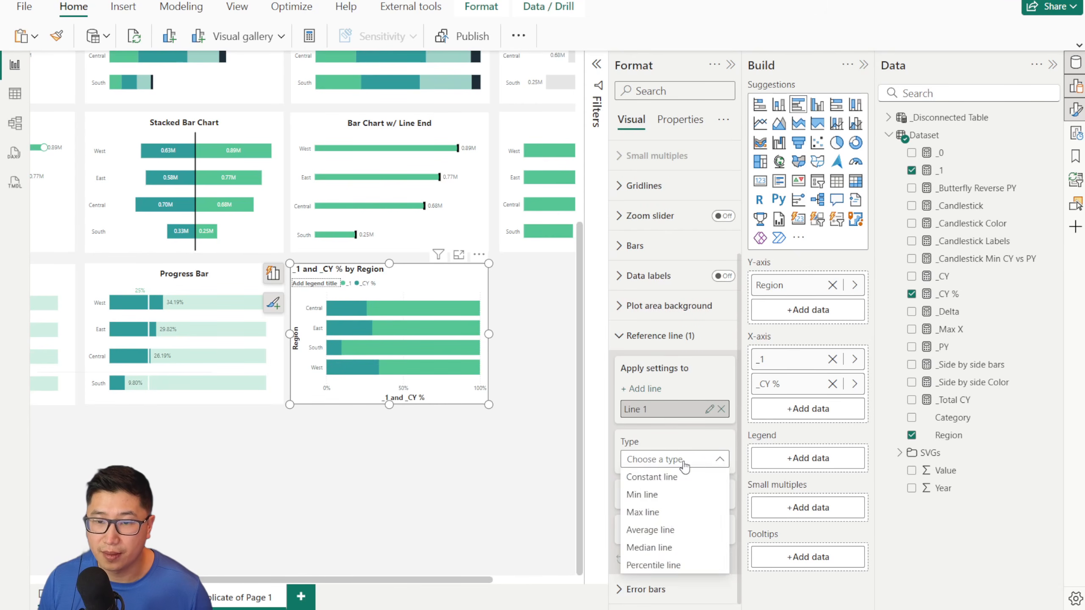
left_click(652, 474)
scroll(678, 500, "down", 3)
left_click(658, 385)
type(".25")
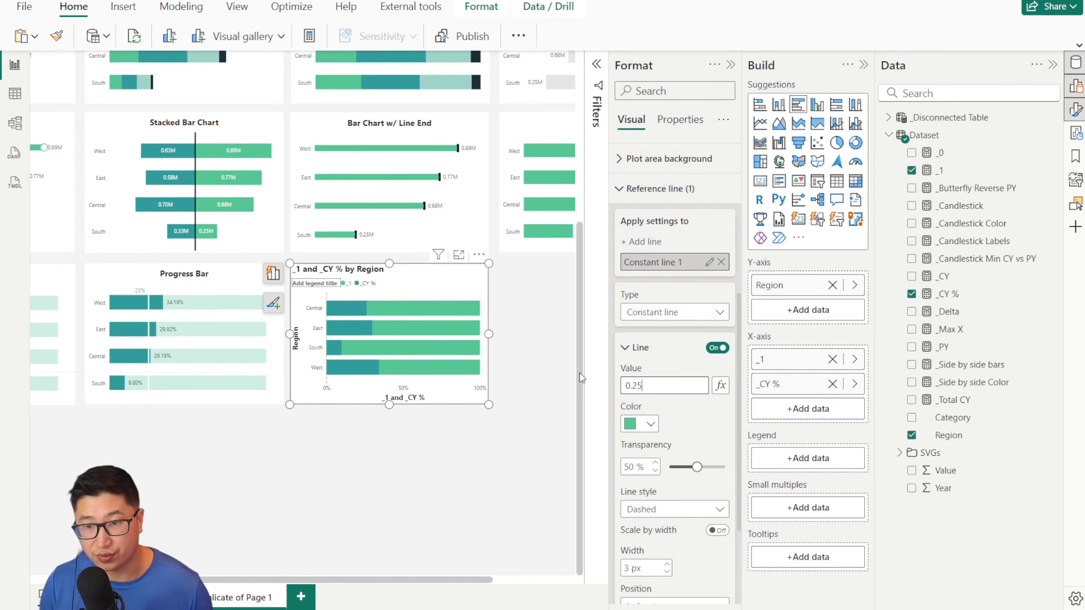
scroll(679, 466, "down", 4)
left_click(718, 503)
left_click(648, 504)
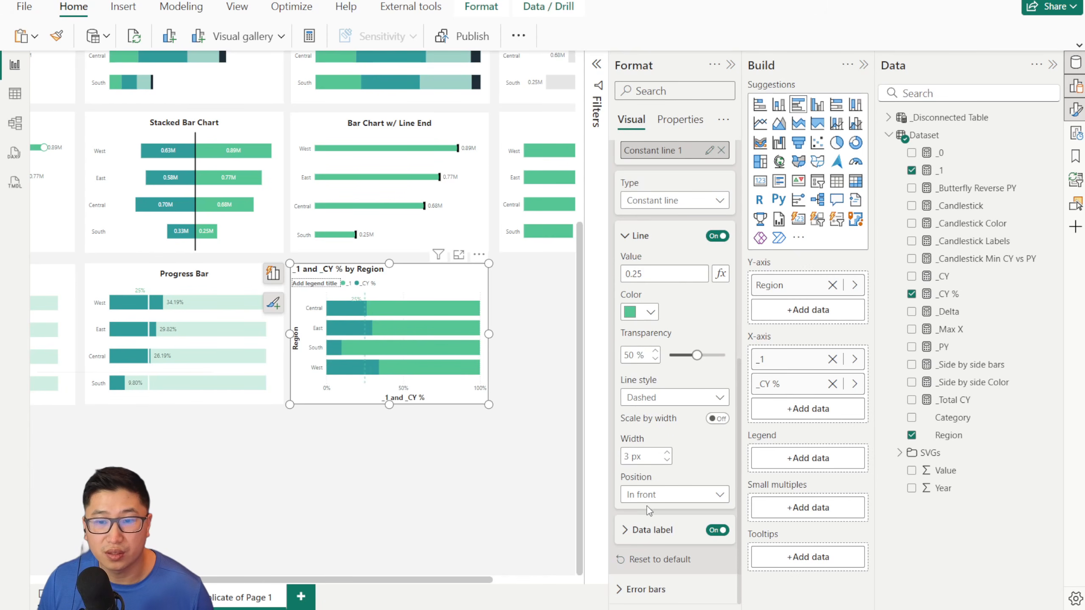
Step: Try the General and Whole number formats on the _1 measure and compare the reference line labels in both charts
left_click(952, 294)
left_click(802, 363)
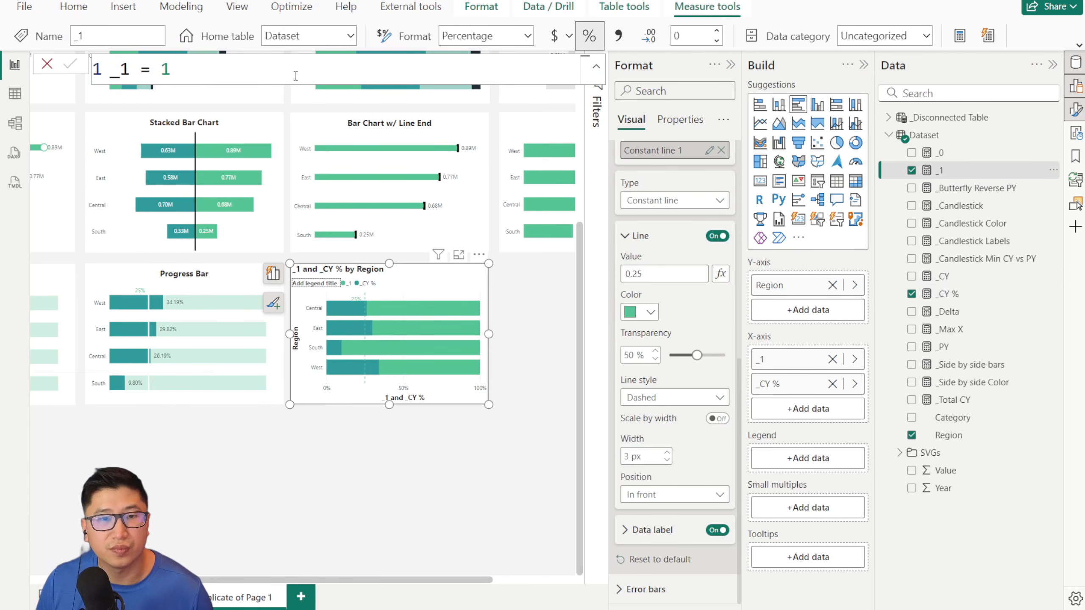
left_click(516, 37)
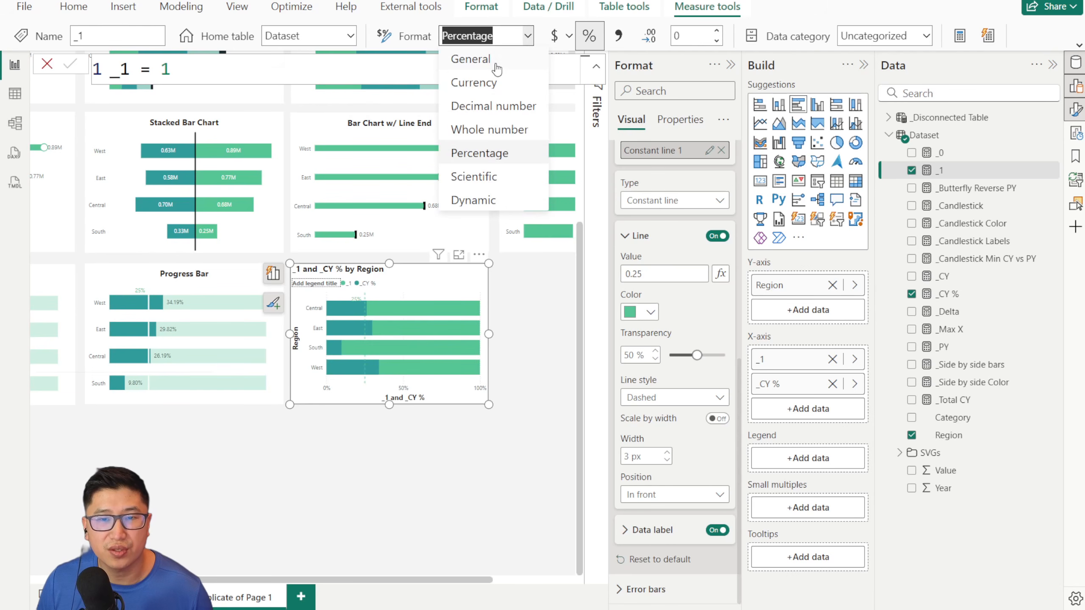
left_click(495, 62)
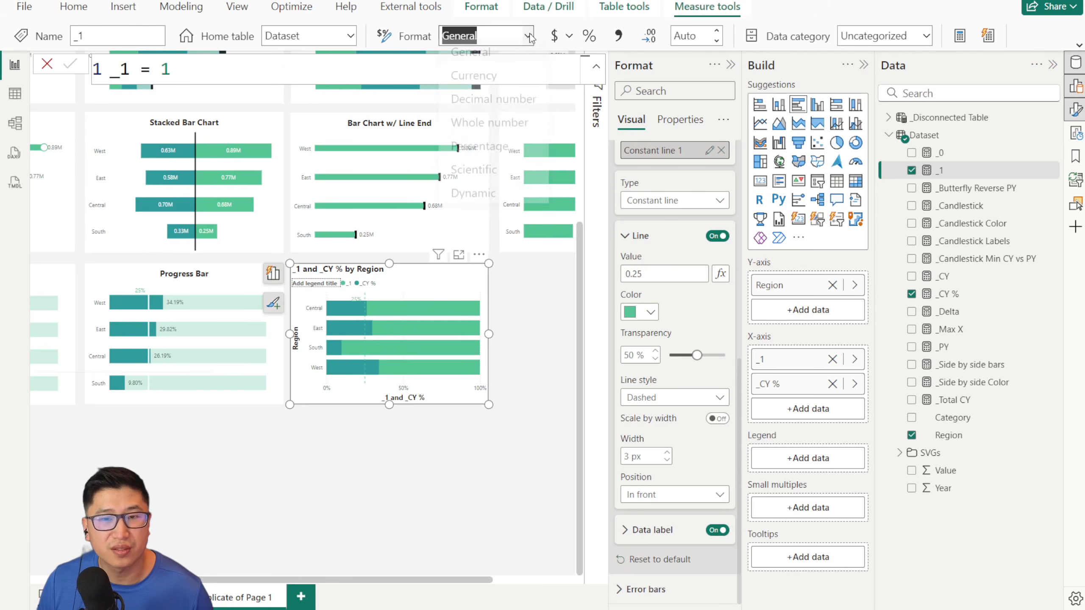
left_click(492, 135)
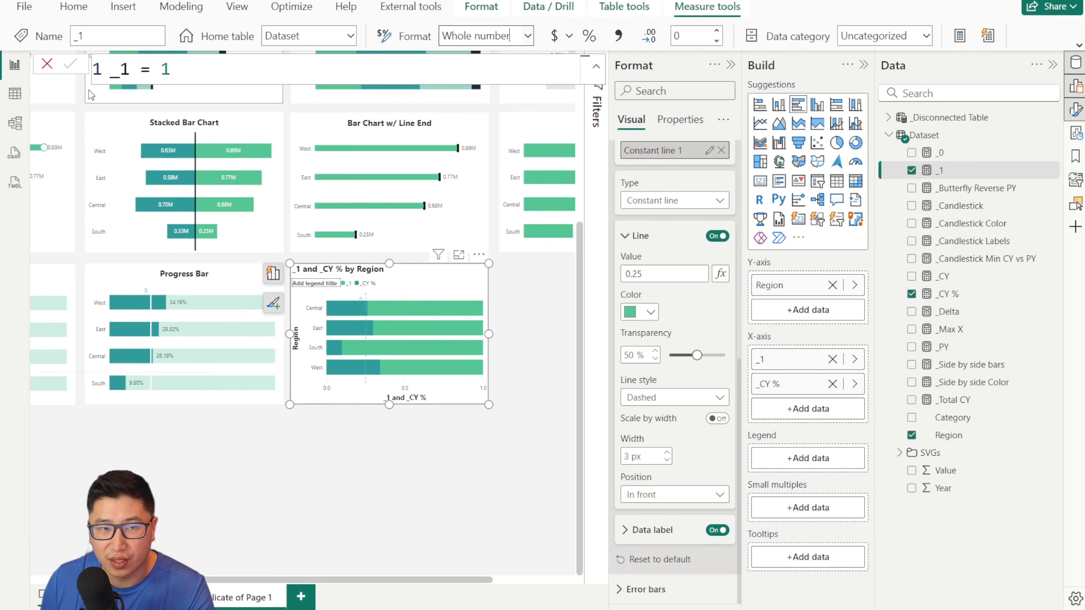
left_click(187, 447)
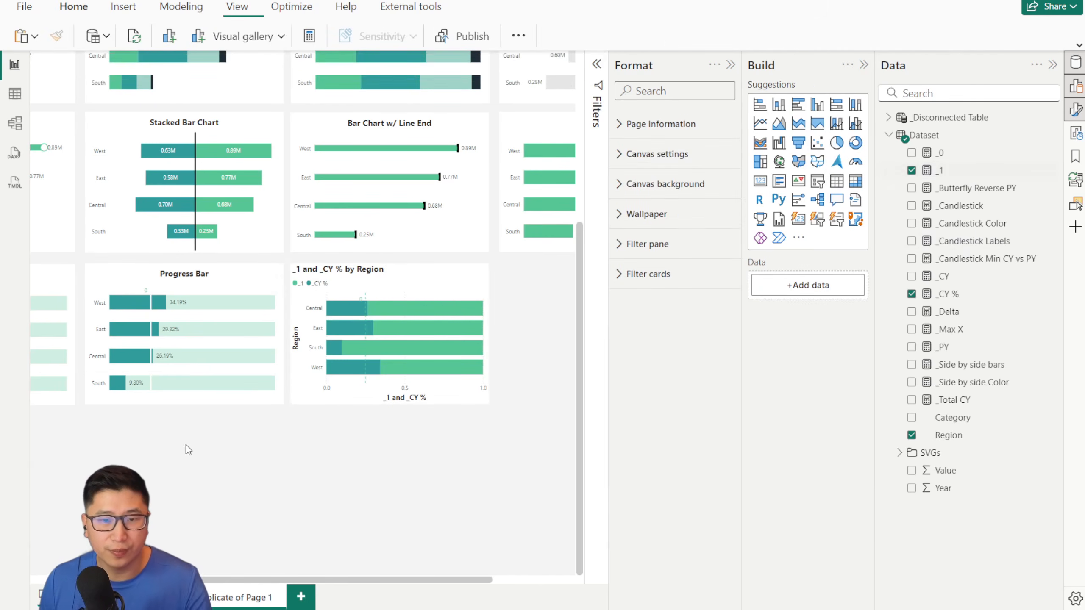
scroll(273, 390, "up", 4)
scroll(273, 393, "down", 5)
left_click_drag(233, 580, 332, 578)
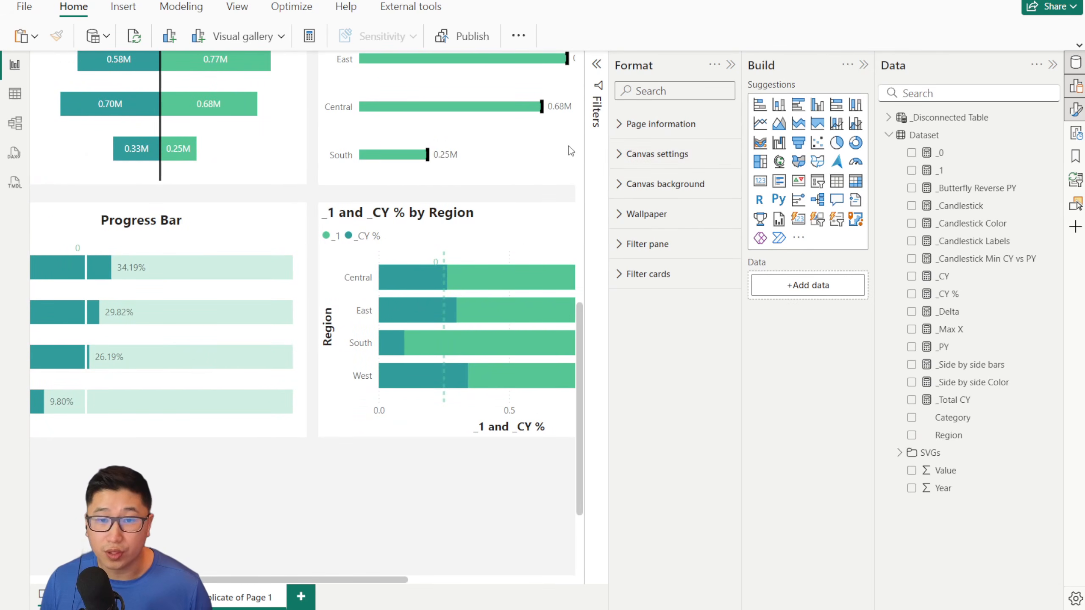
Step: Try the Decimal number format on the _1 measure and return it to Percentage
left_click(937, 172)
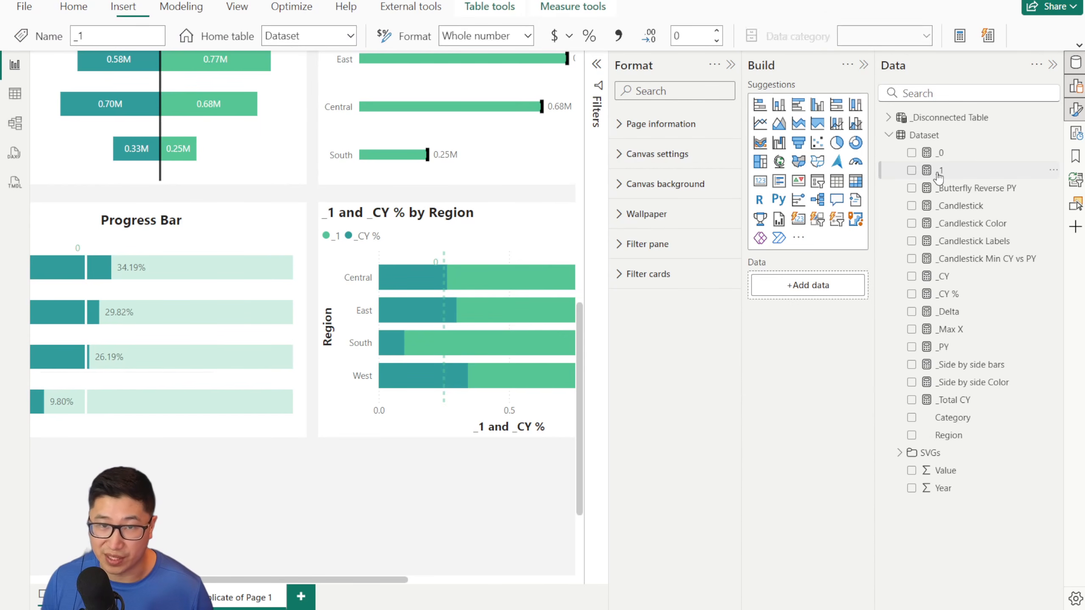
left_click(491, 36)
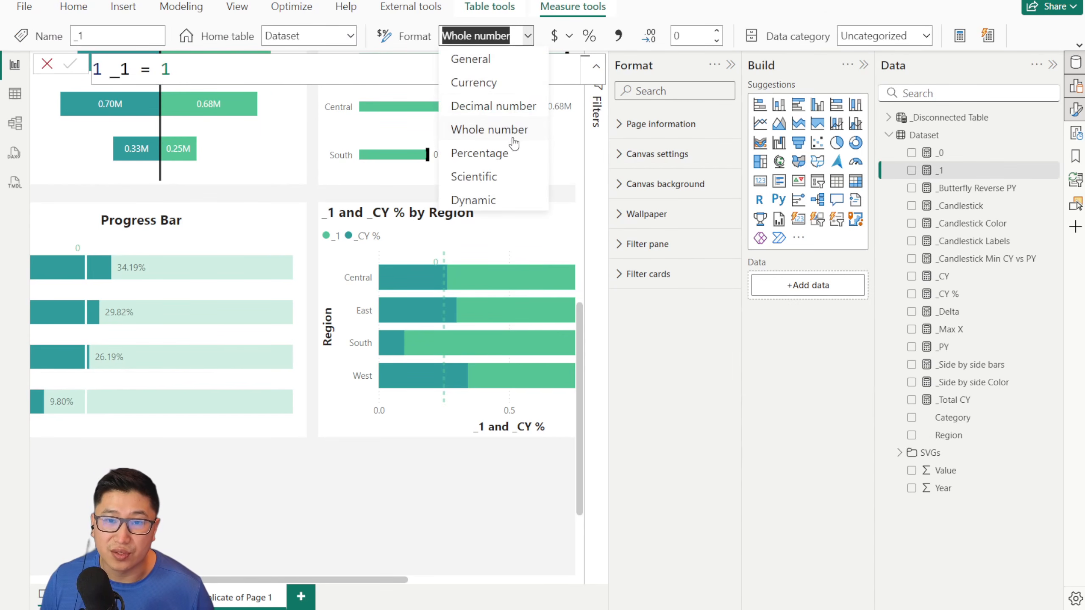
left_click(513, 107)
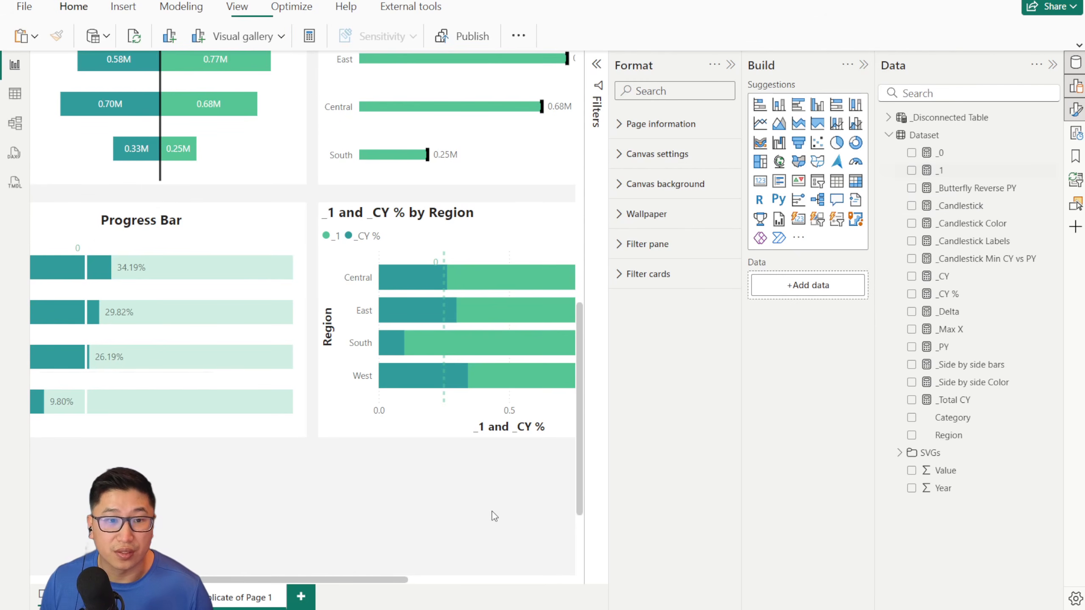
left_click(978, 191)
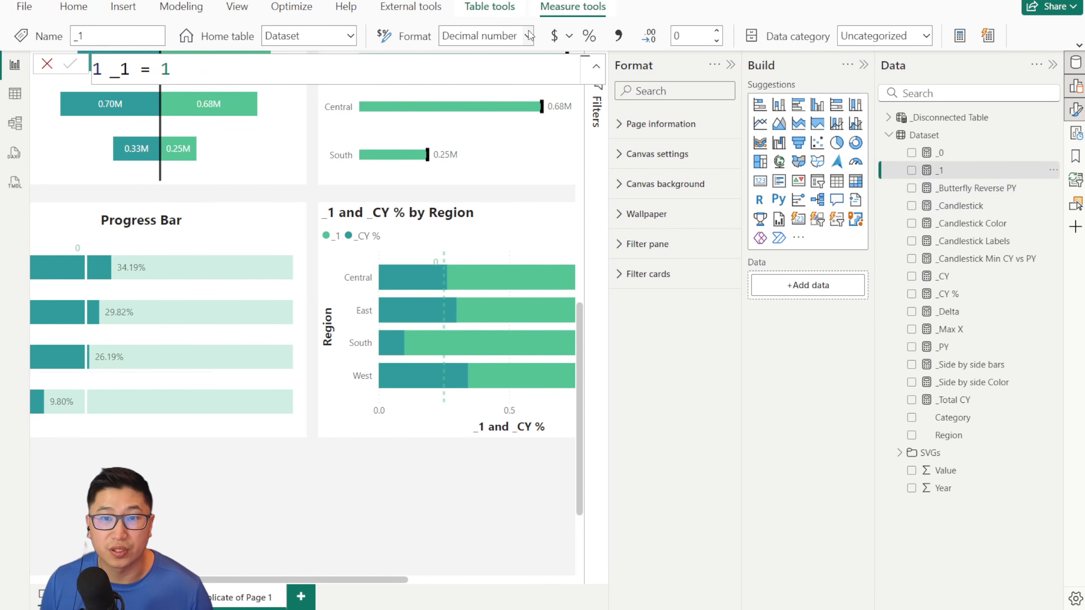
left_click(529, 36)
left_click(503, 164)
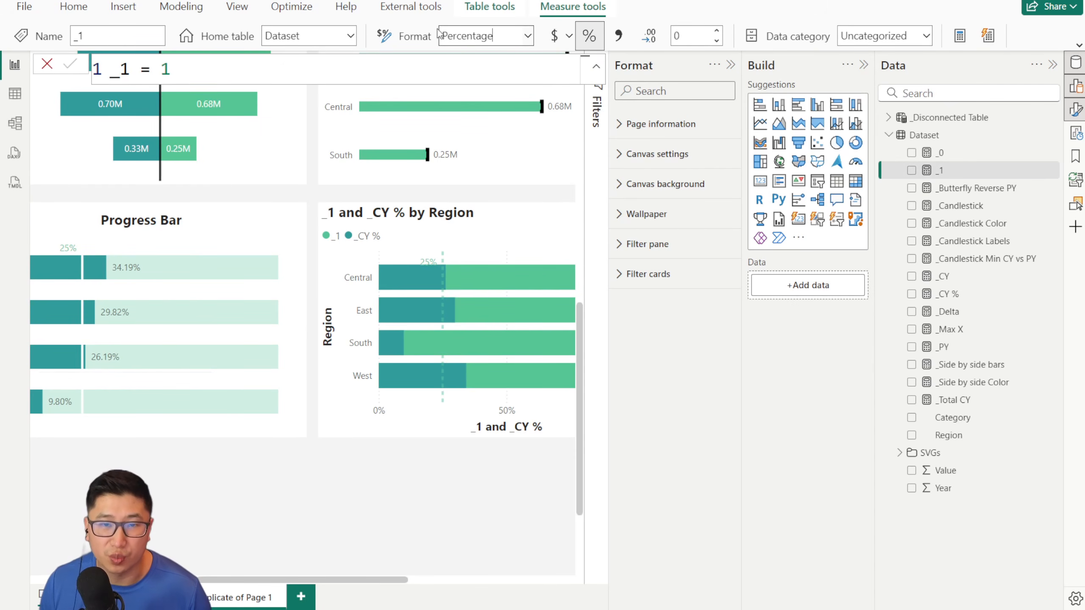
Step: Delete the "_1 and _CY % by Region" test chart from the page
left_click(537, 232)
key("Delete")
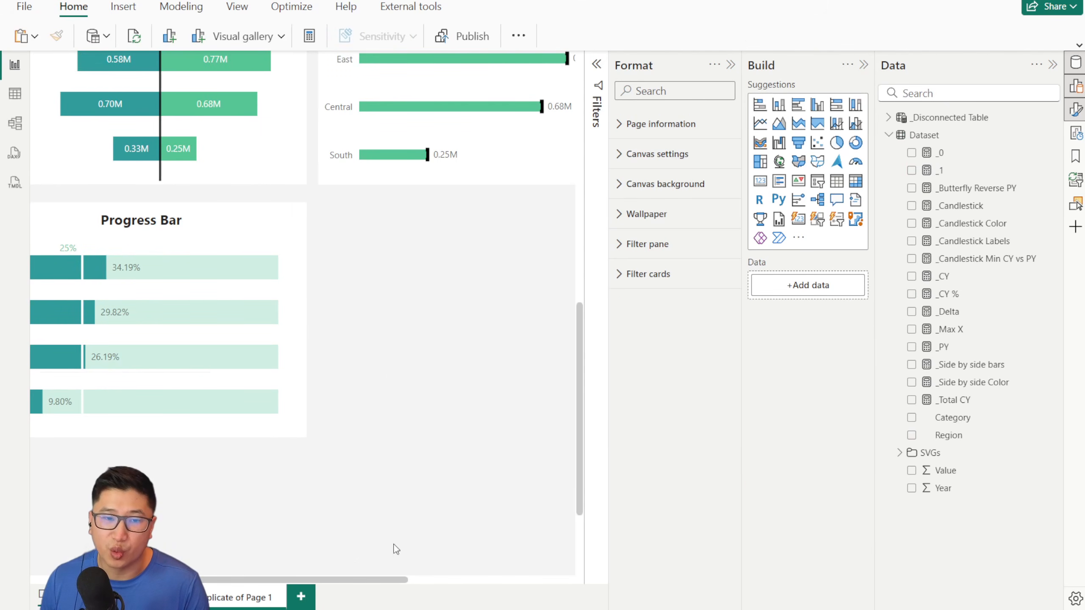
left_click_drag(362, 581, 249, 567)
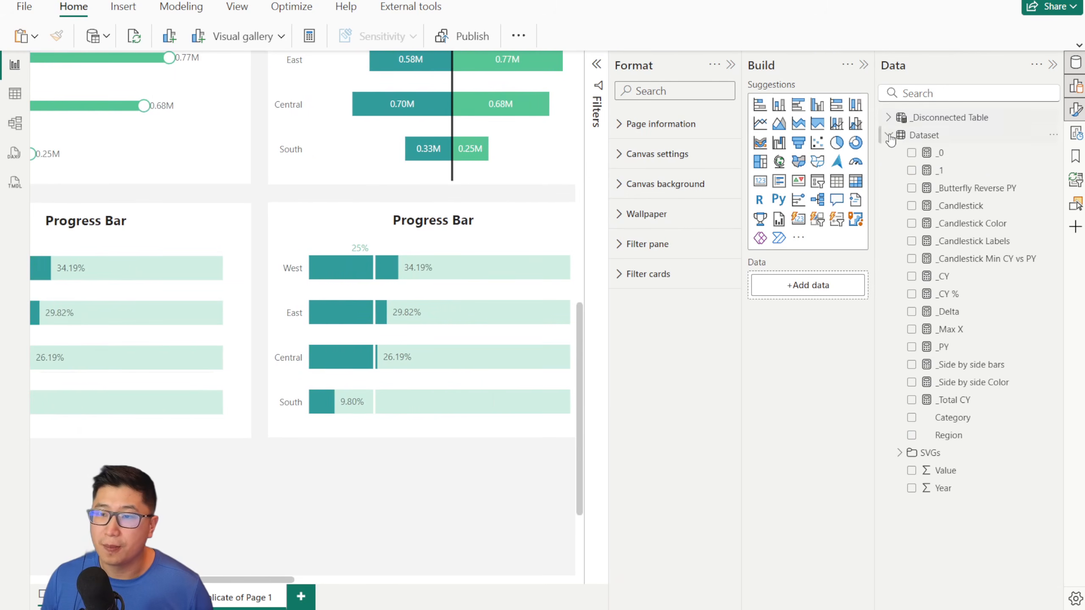
Step: Examine the _1 measure's format and the constant line settings of the Progress Bar chart with the reference line
left_click(970, 173)
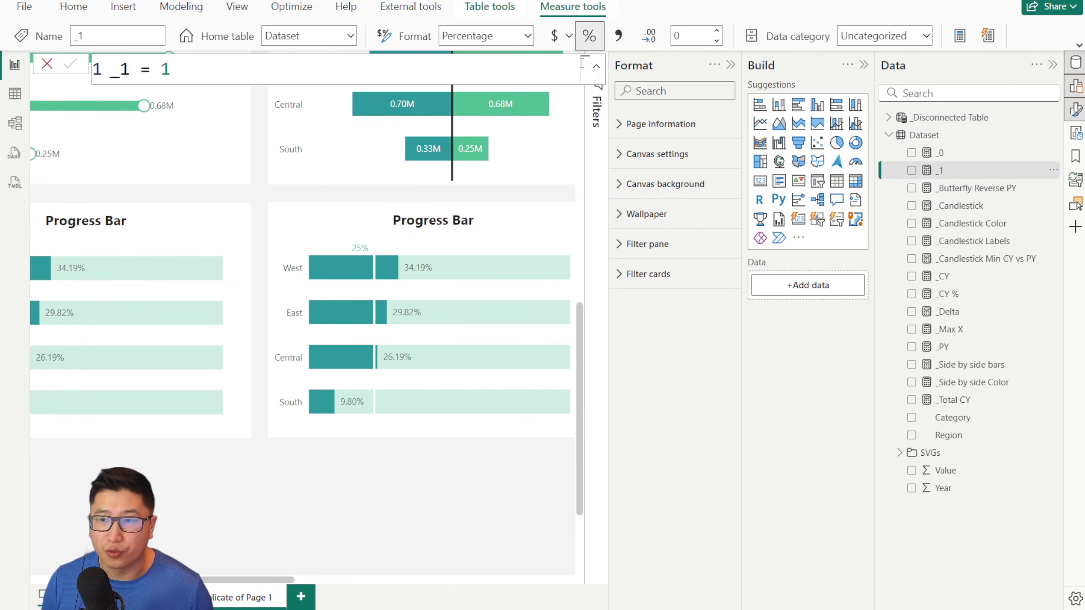
left_click(523, 228)
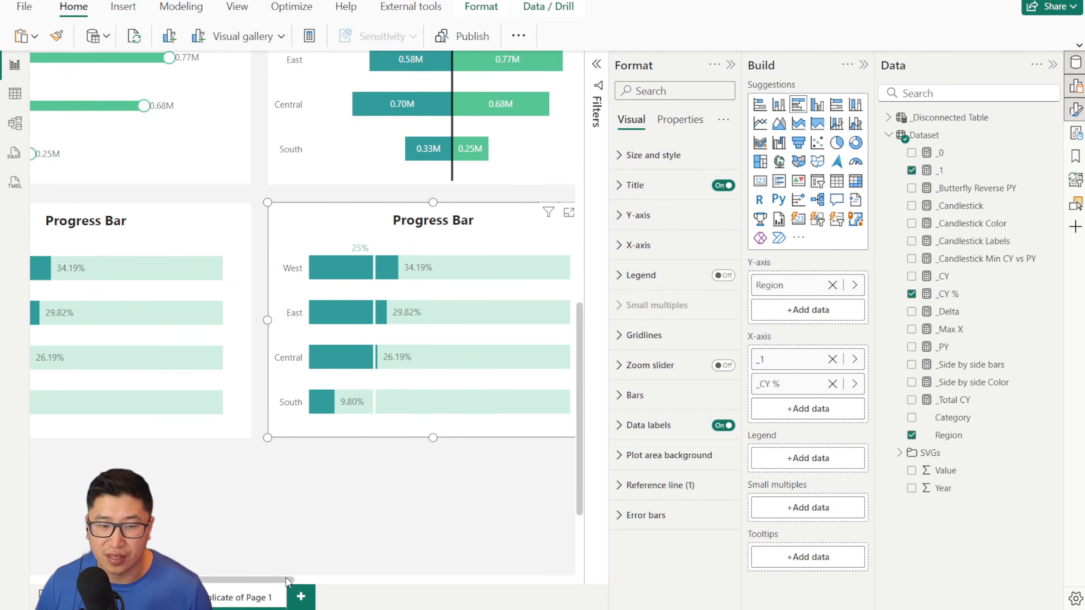
left_click_drag(286, 581, 328, 583)
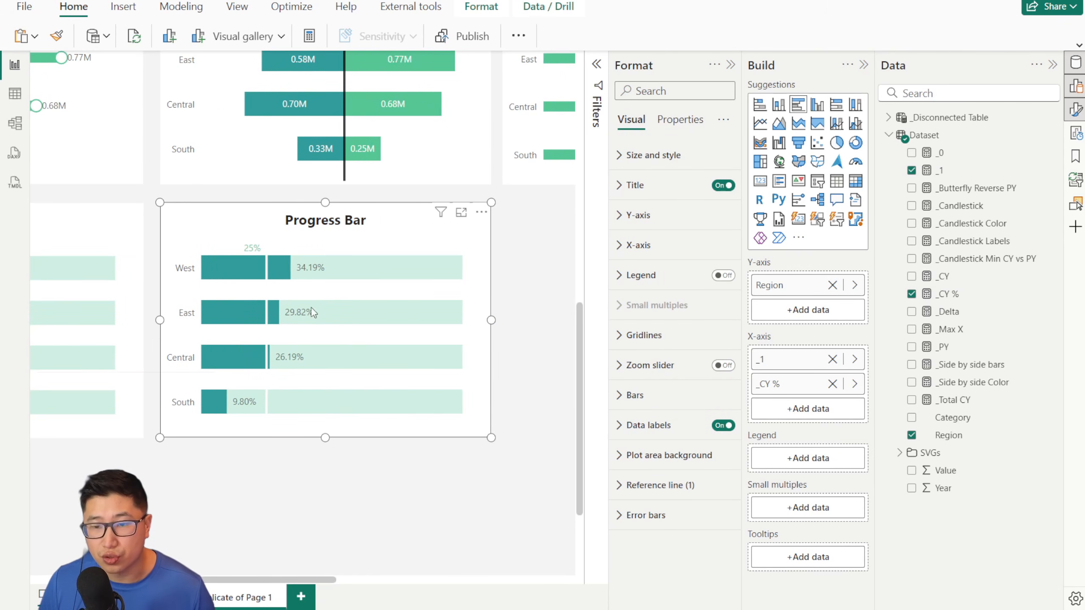
left_click(641, 485)
scroll(709, 445, "down", 5)
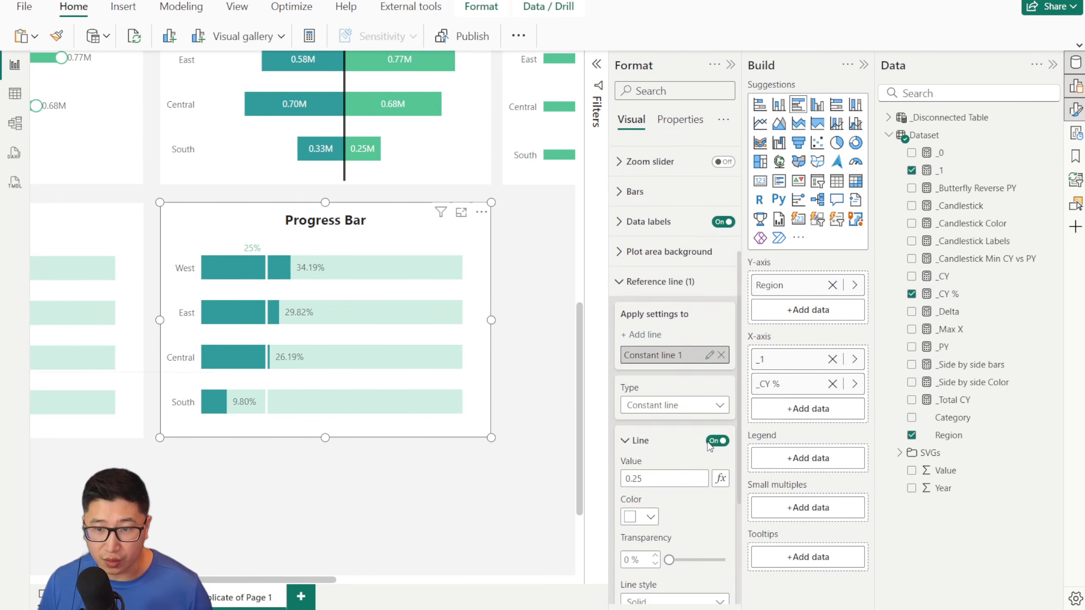
scroll(658, 220, "down", 4)
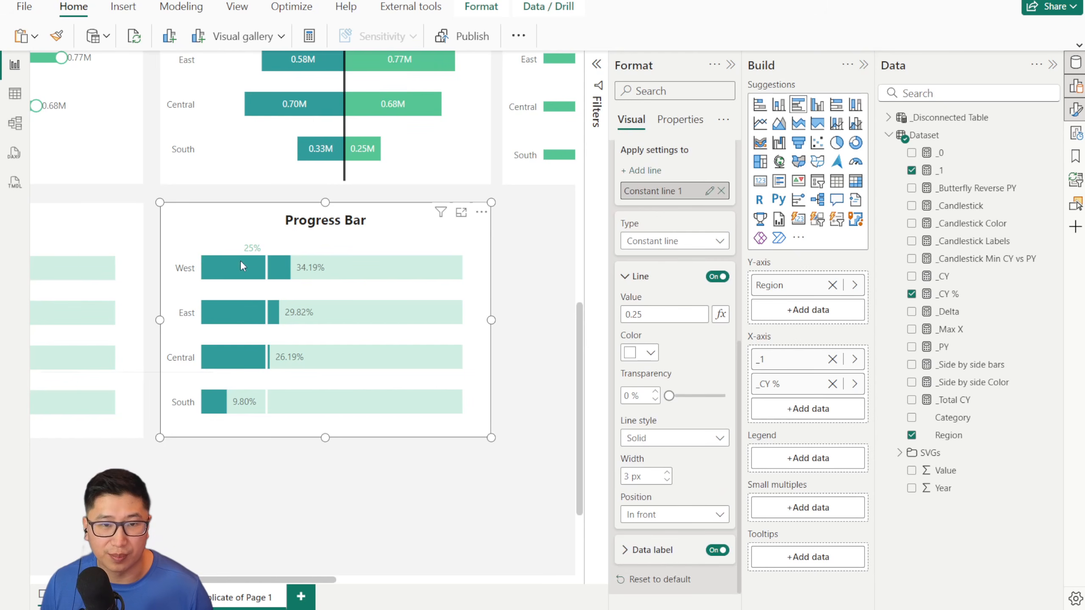
scroll(673, 457, "down", 1)
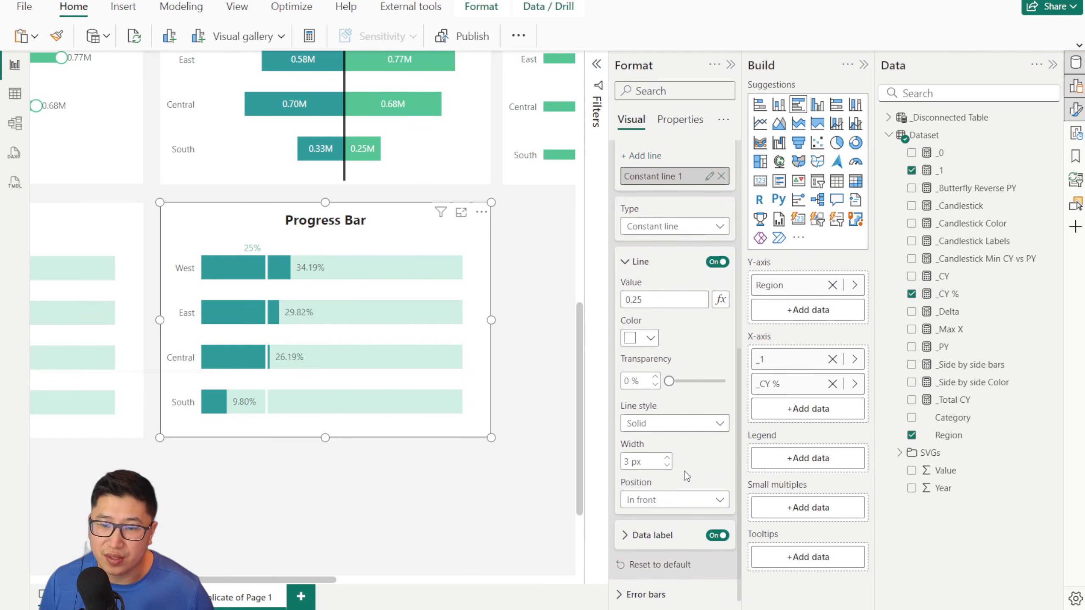
Step: Try the Name style on the constant line's data label and return it to Data value
left_click(652, 534)
scroll(674, 464, "down", 5)
left_click(644, 435)
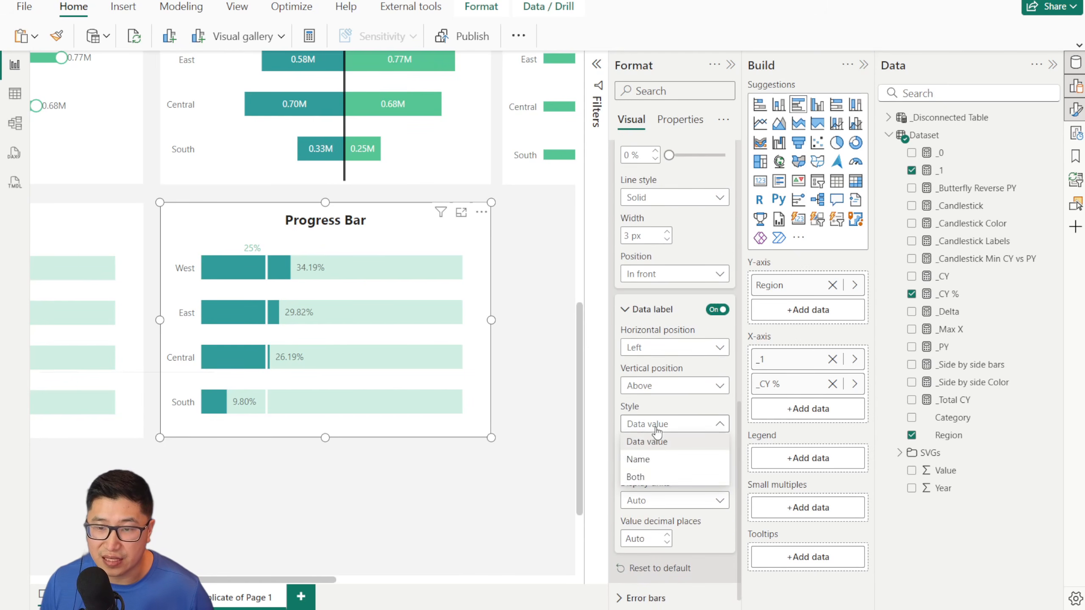
left_click(644, 461)
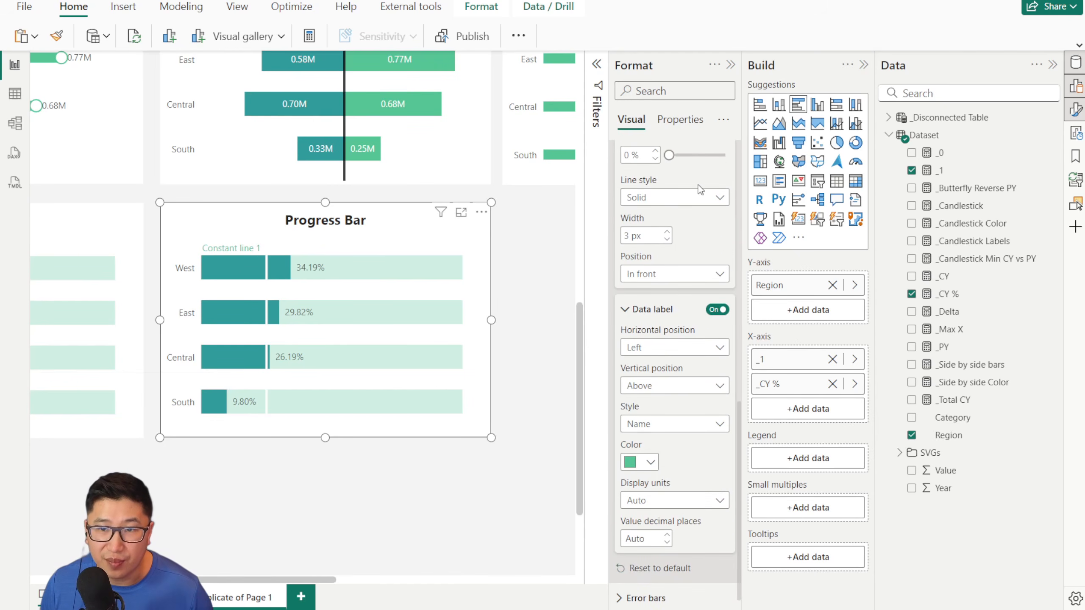
scroll(701, 189, "up", 7)
scroll(688, 342, "down", 7)
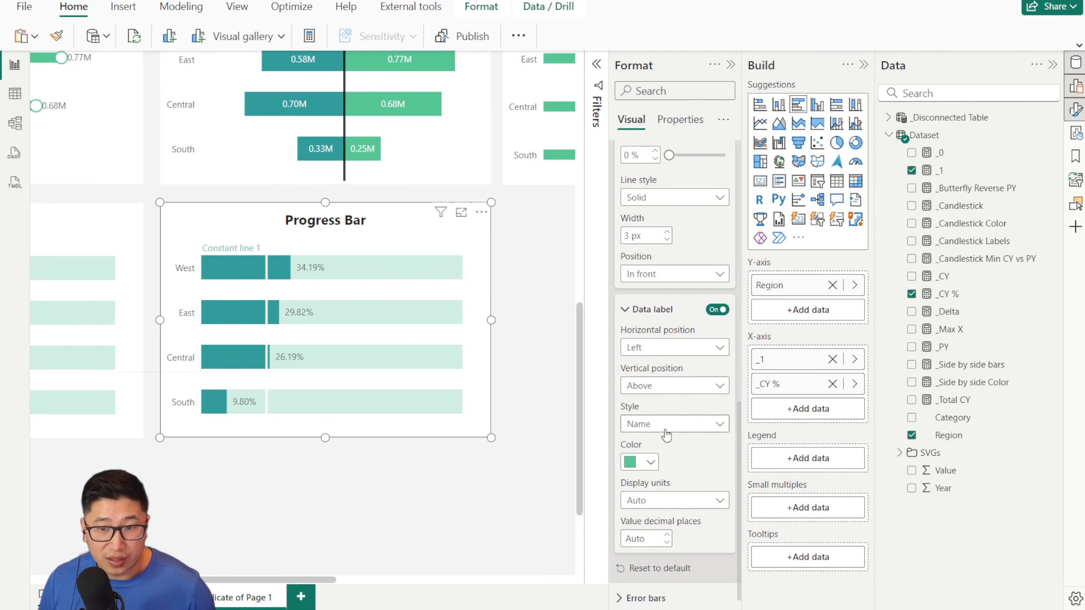
left_click(666, 424)
left_click(647, 447)
Step: Add a second constant reference line at 0.5 to the Progress Bar chart
scroll(682, 310, "up", 7)
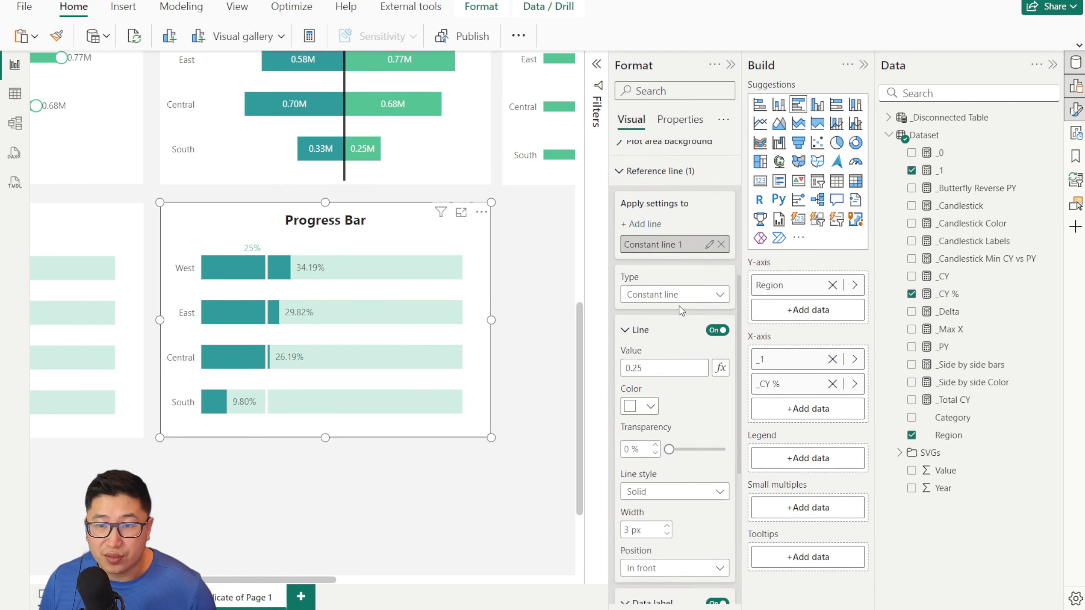
scroll(682, 311, "up", 4)
left_click(644, 371)
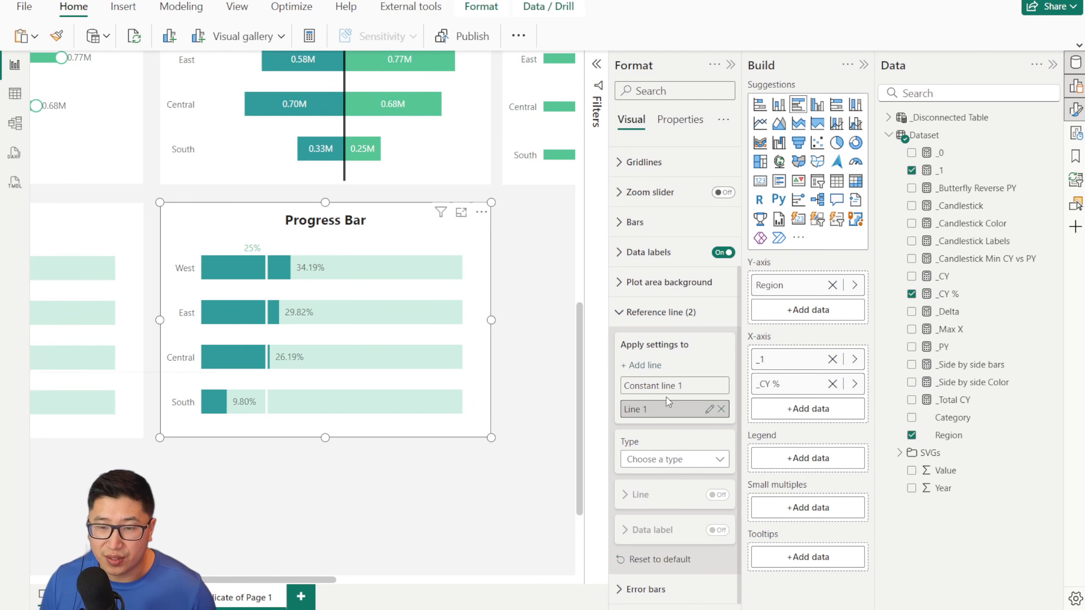
left_click(667, 469)
left_click(650, 475)
scroll(683, 379, "down", 5)
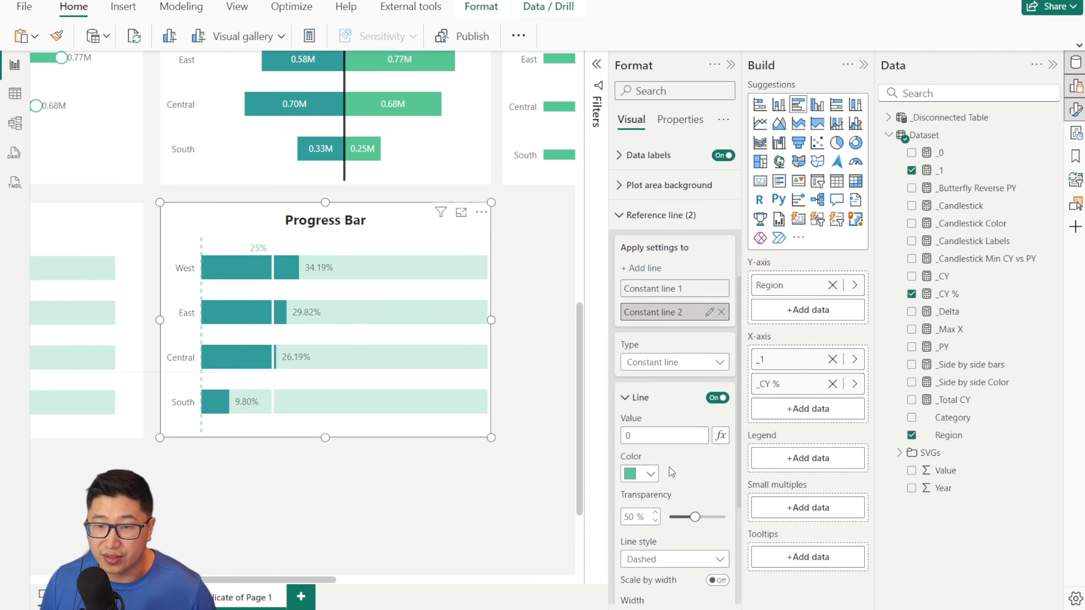
scroll(682, 379, "down", 1)
left_click(648, 317)
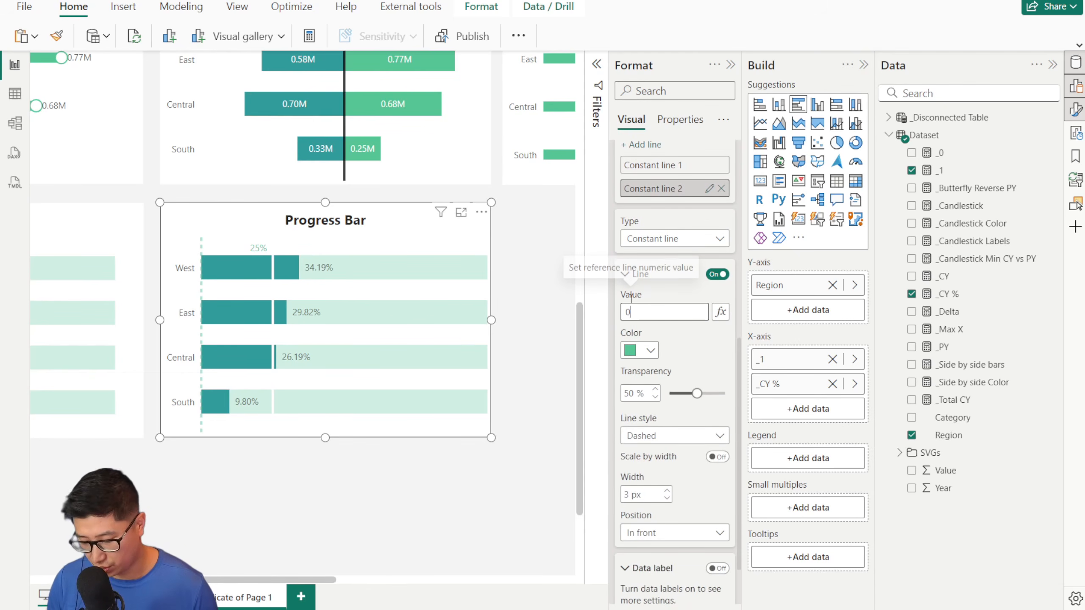
type(".5")
key("Return")
Step: Make the 0.5 reference line solid white with 0% transparency and turn on its data label
left_click(669, 441)
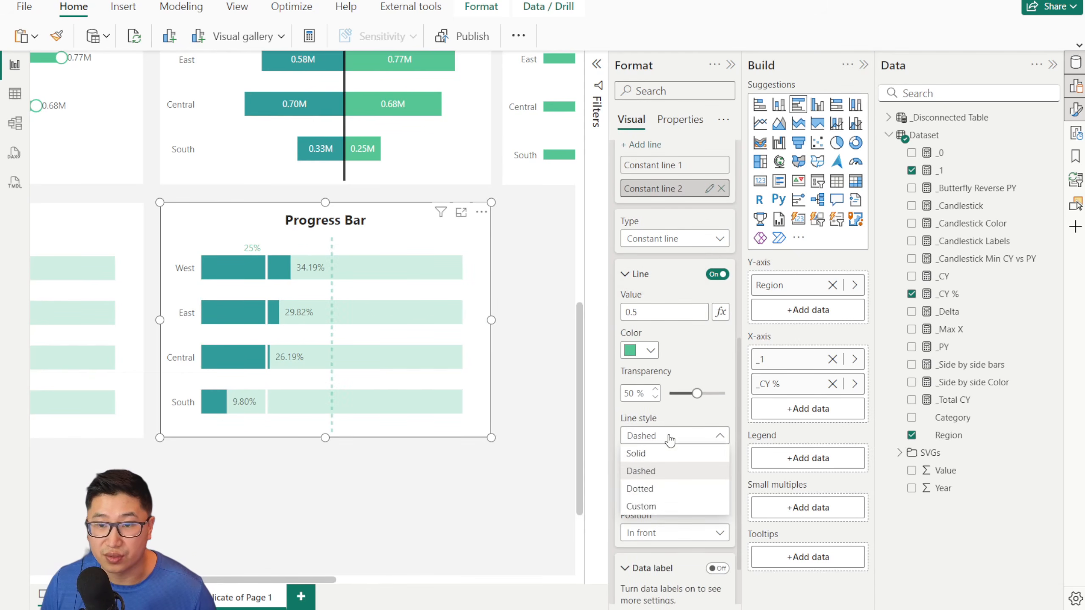
left_click(639, 452)
left_click(640, 350)
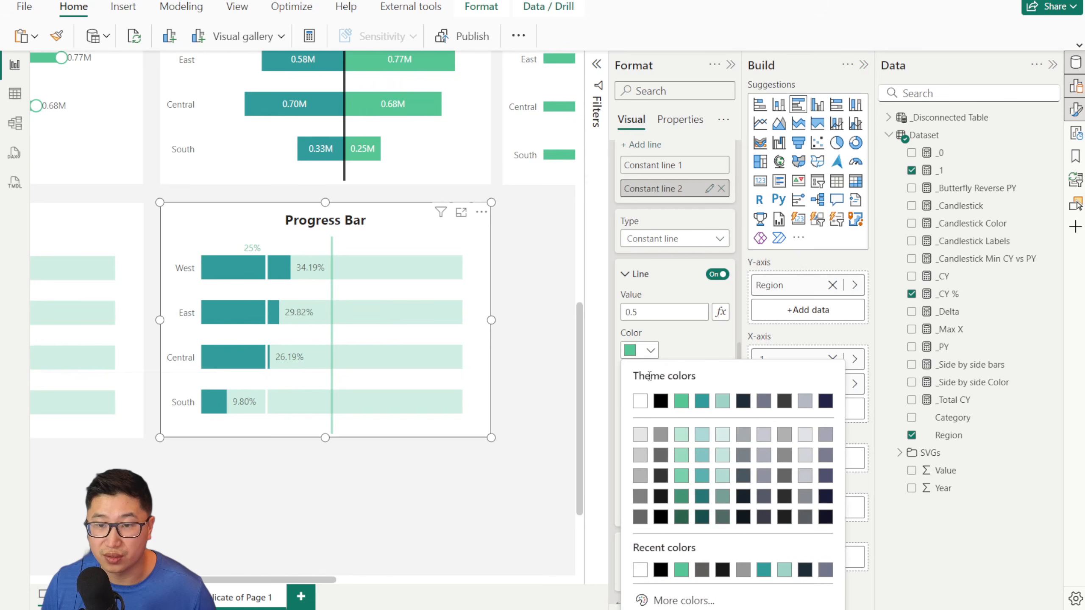
left_click(641, 401)
scroll(686, 398, "down", 2)
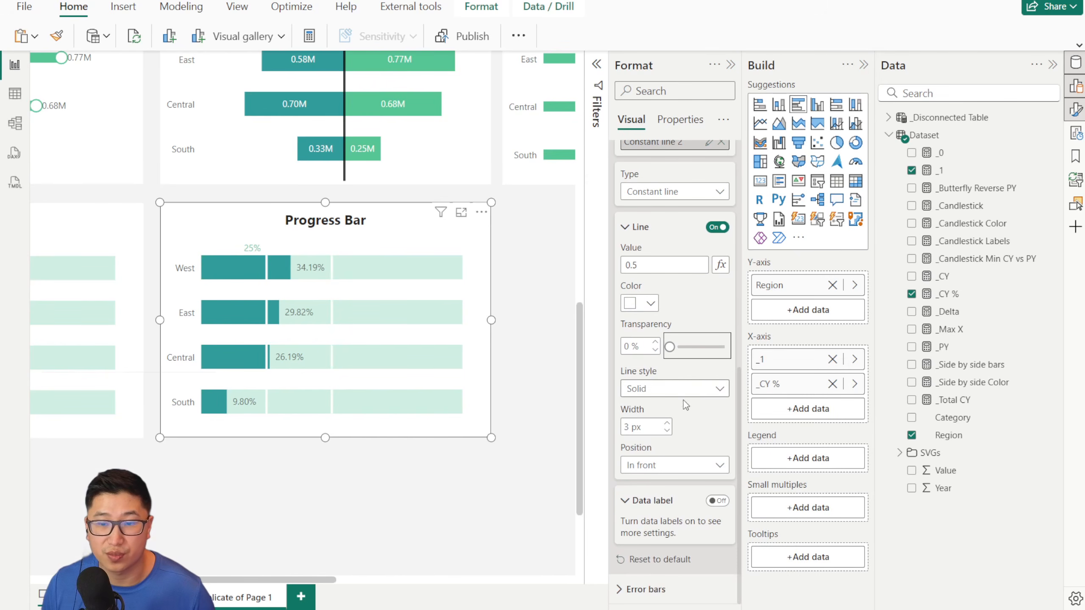
left_click(722, 503)
Step: Add a third constant reference line at 0.75 to the segmented Progress Bar chart
scroll(711, 381, "up", 3)
left_click(646, 245)
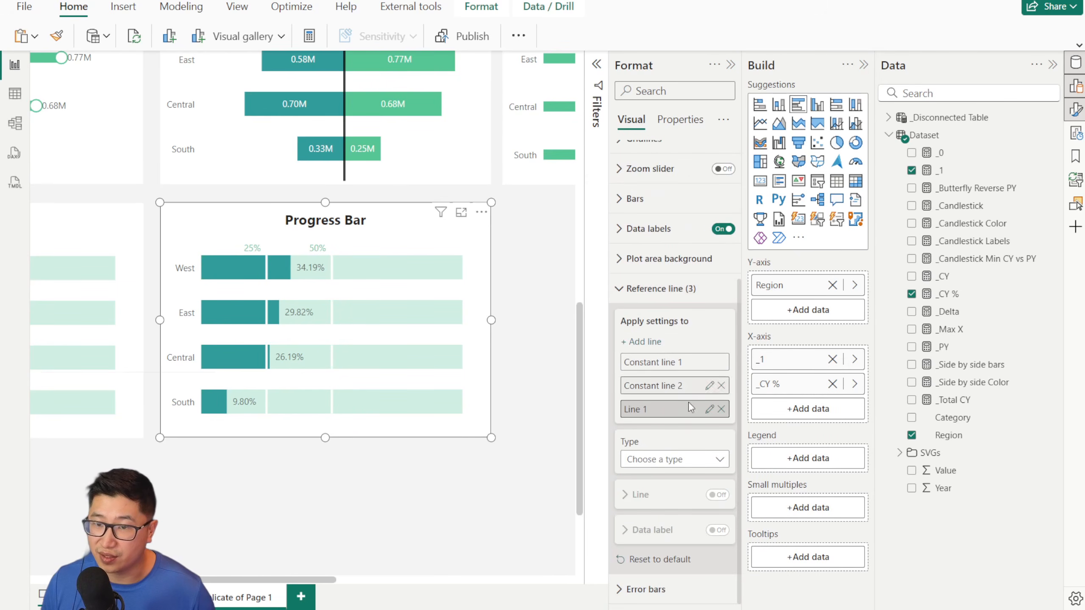
left_click(683, 457)
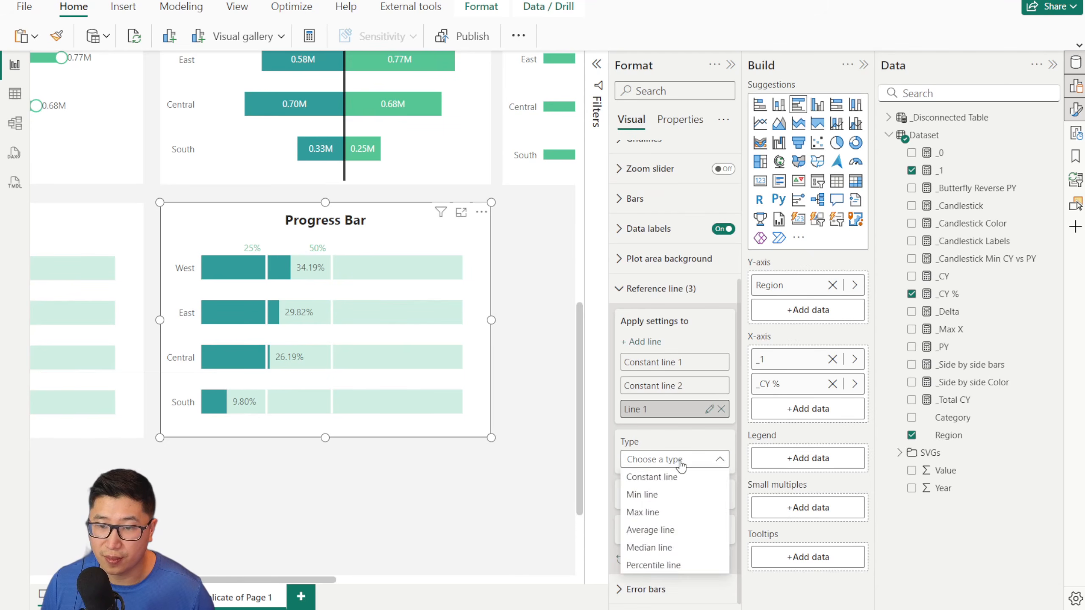
left_click(654, 474)
scroll(682, 386, "down", 5)
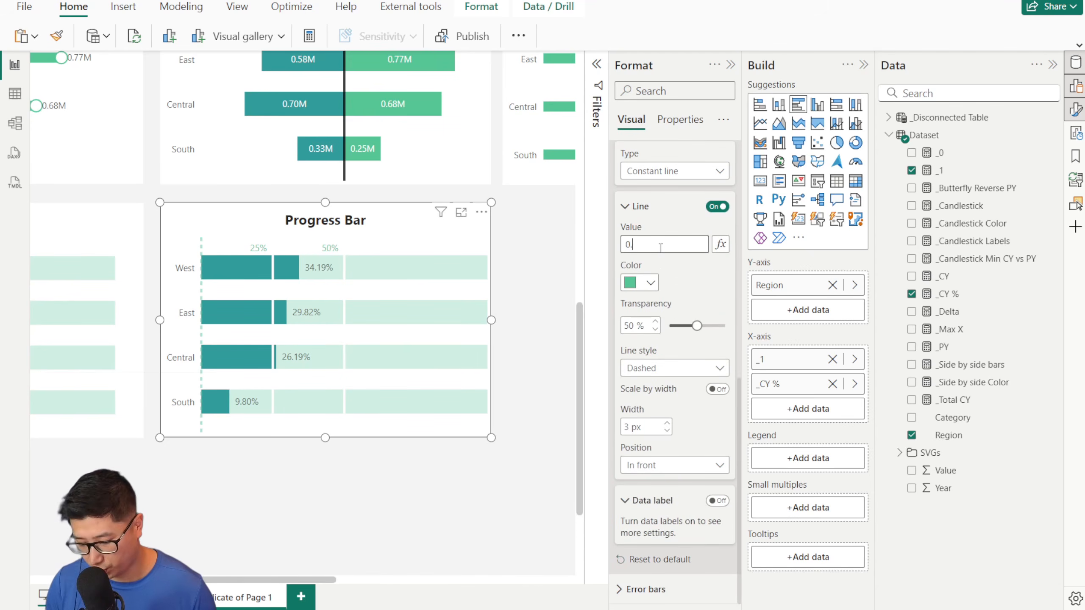
Step: Make the 0.75 reference line solid white with 0% transparency and turn on its data label
left_click(649, 283)
left_click(643, 327)
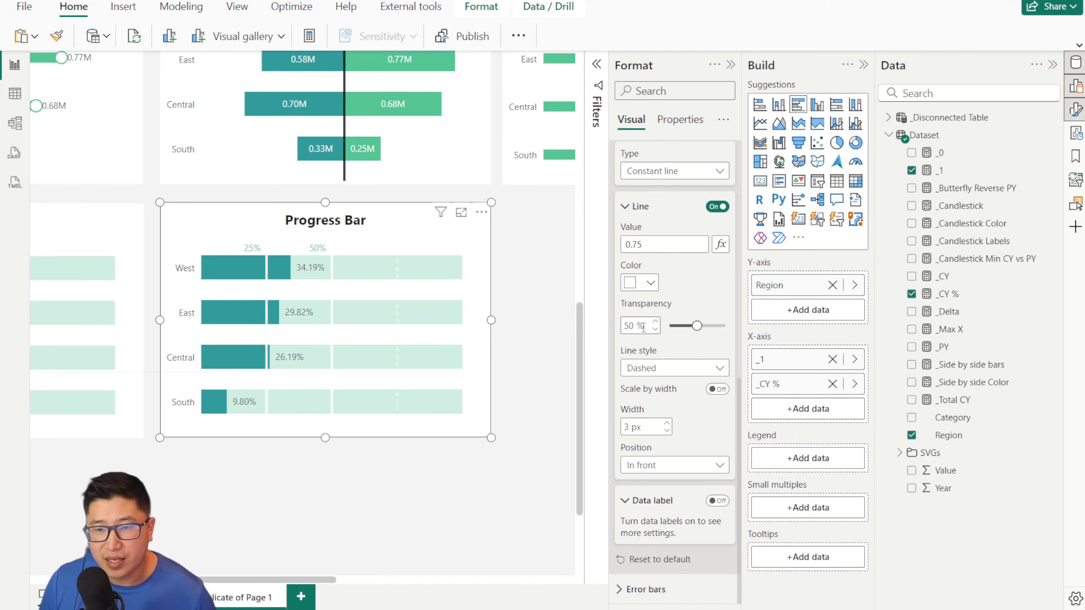
left_click_drag(696, 326, 668, 325)
left_click(674, 368)
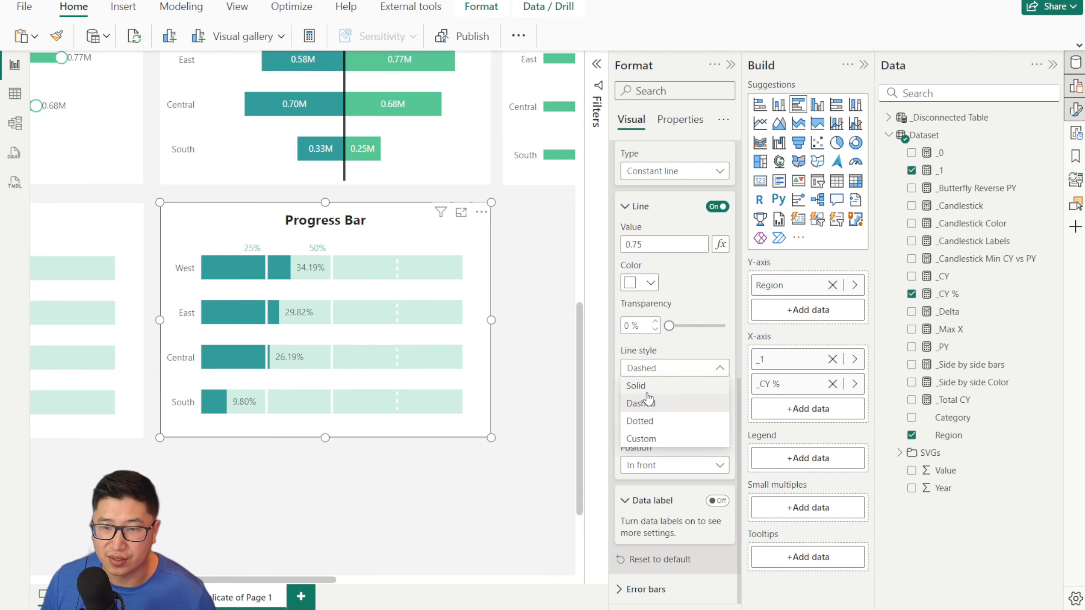
left_click(641, 386)
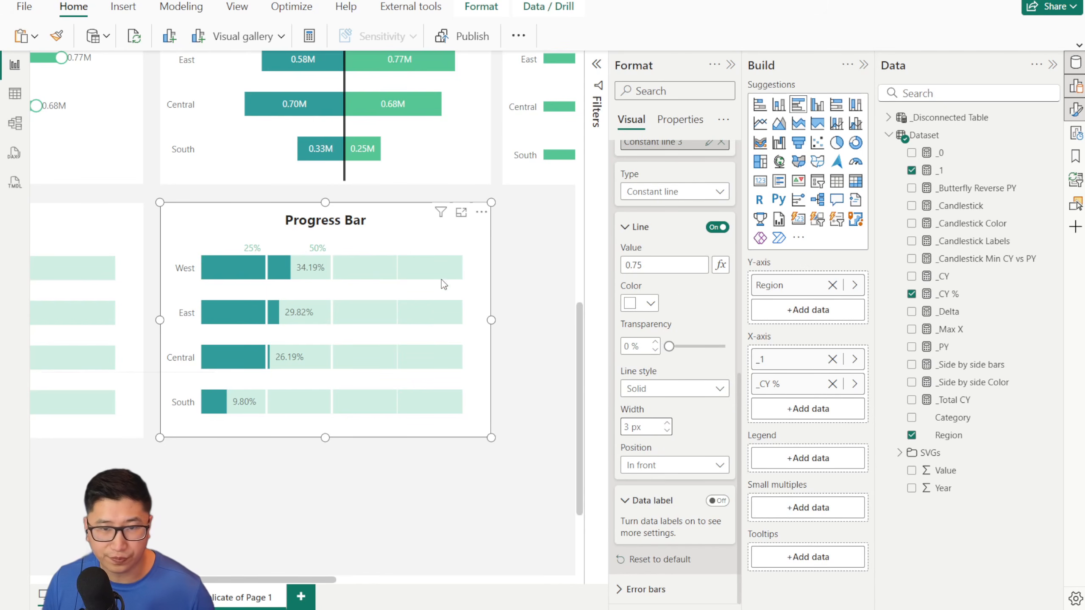
left_click(717, 500)
Step: Add a fourth constant reference line at 1 to the segmented Progress Bar chart
scroll(639, 374, "up", 6)
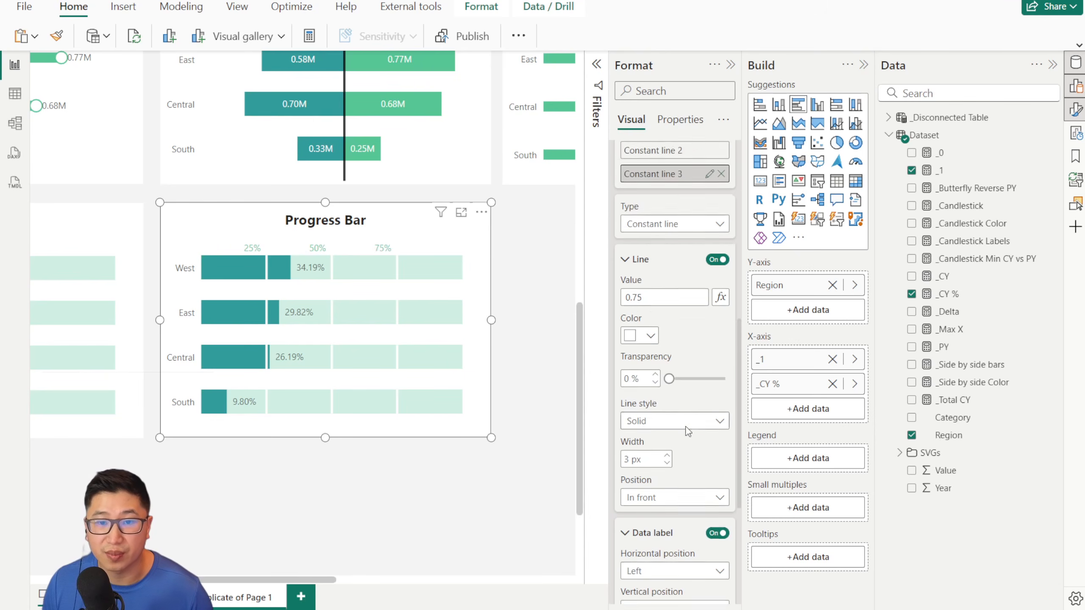
left_click(638, 371)
scroll(684, 451, "down", 2)
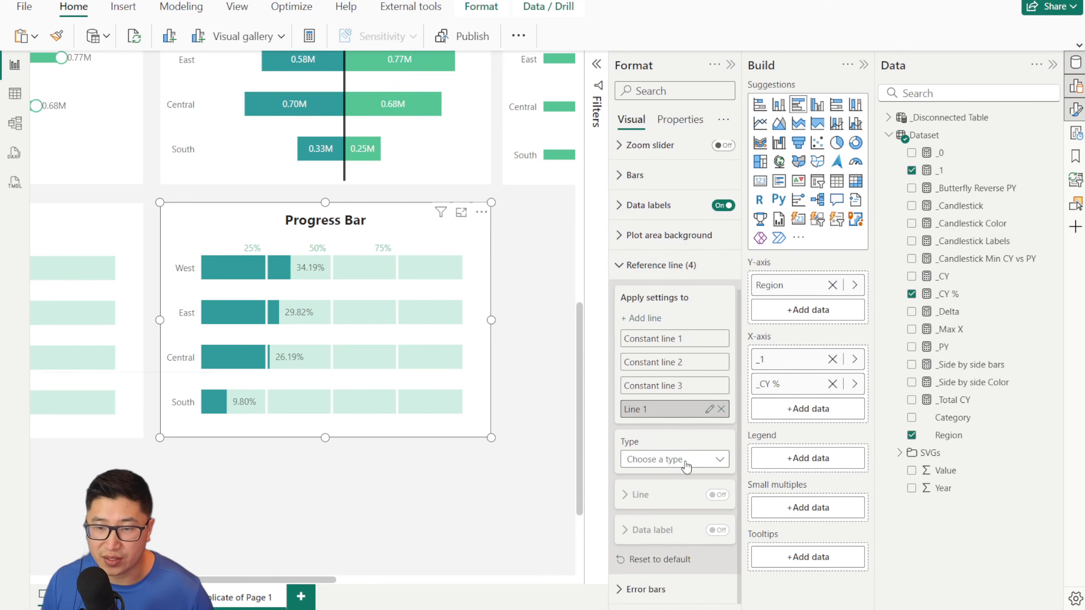
left_click(684, 463)
left_click(671, 481)
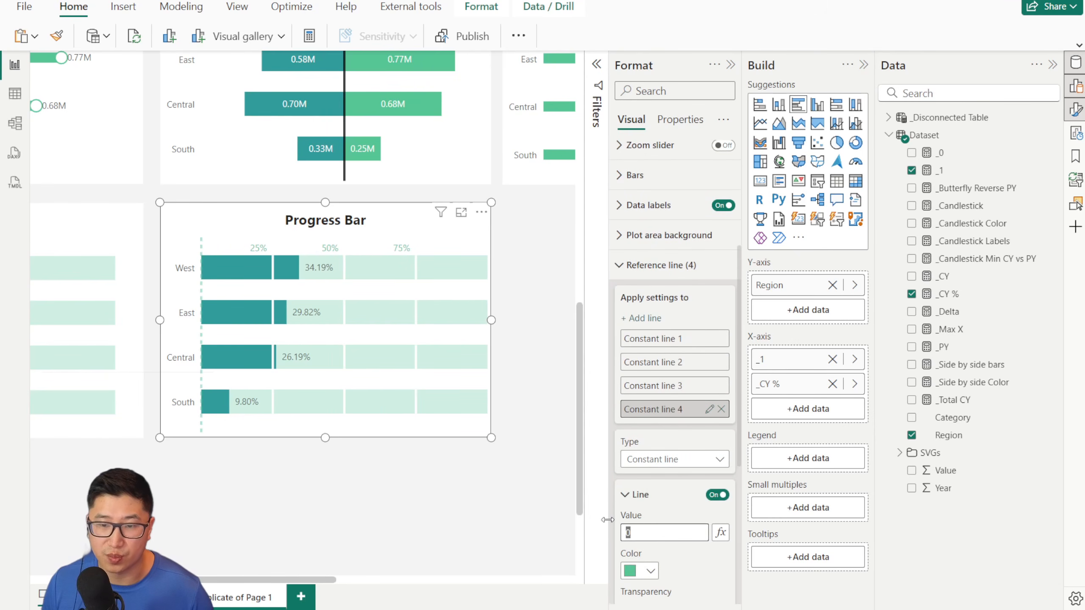
type("1")
Step: Format the reference line at 1 as solid white with 0% transparency and turn on its data label
scroll(650, 497, "down", 6)
left_click(683, 368)
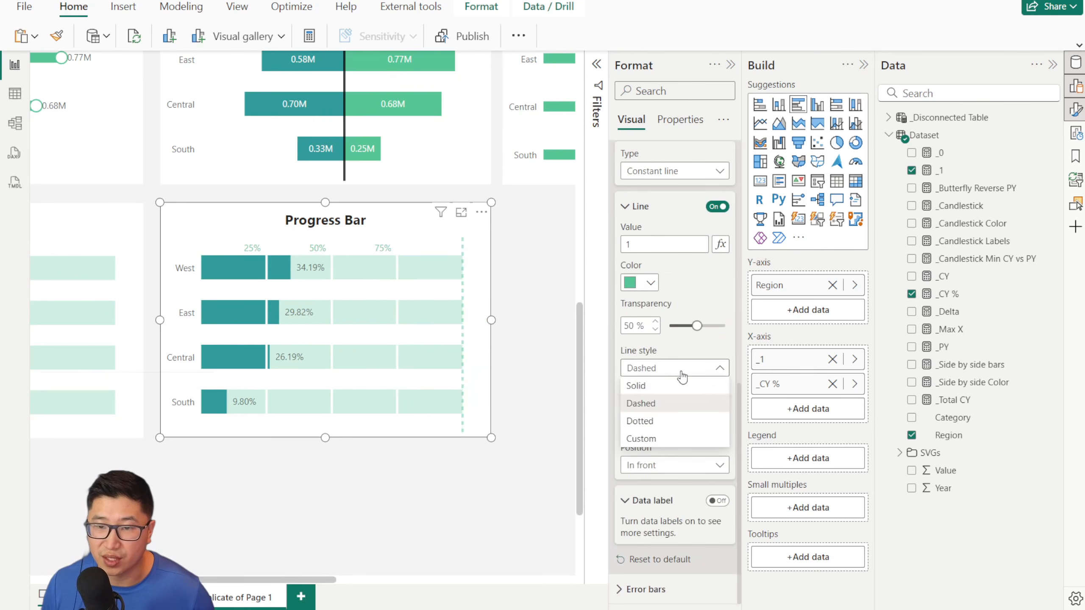
left_click(664, 387)
left_click(645, 303)
left_click(635, 354)
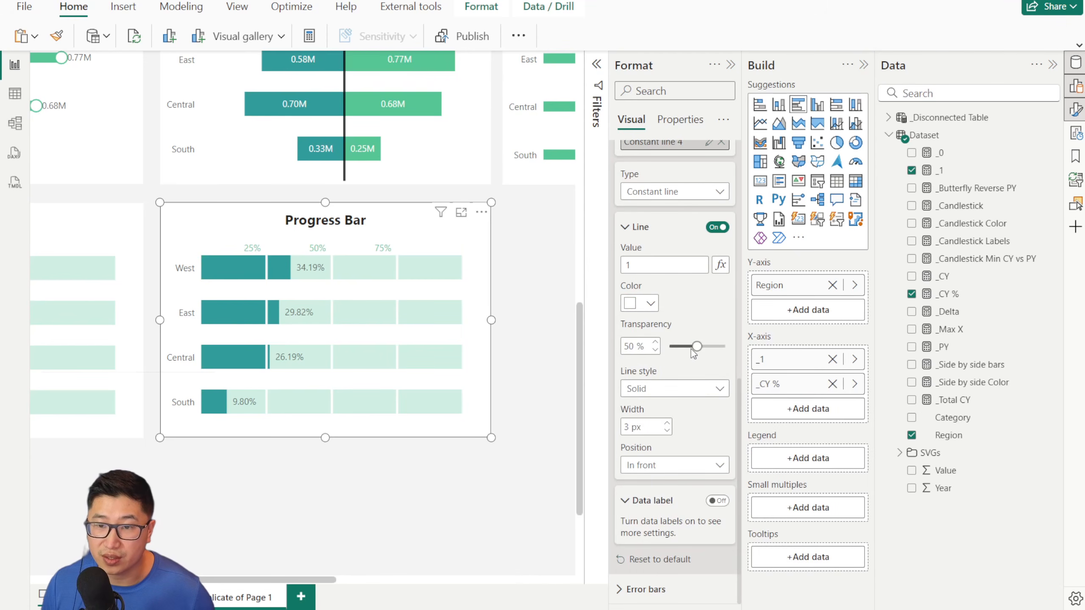
left_click_drag(696, 347, 645, 348)
left_click(714, 502)
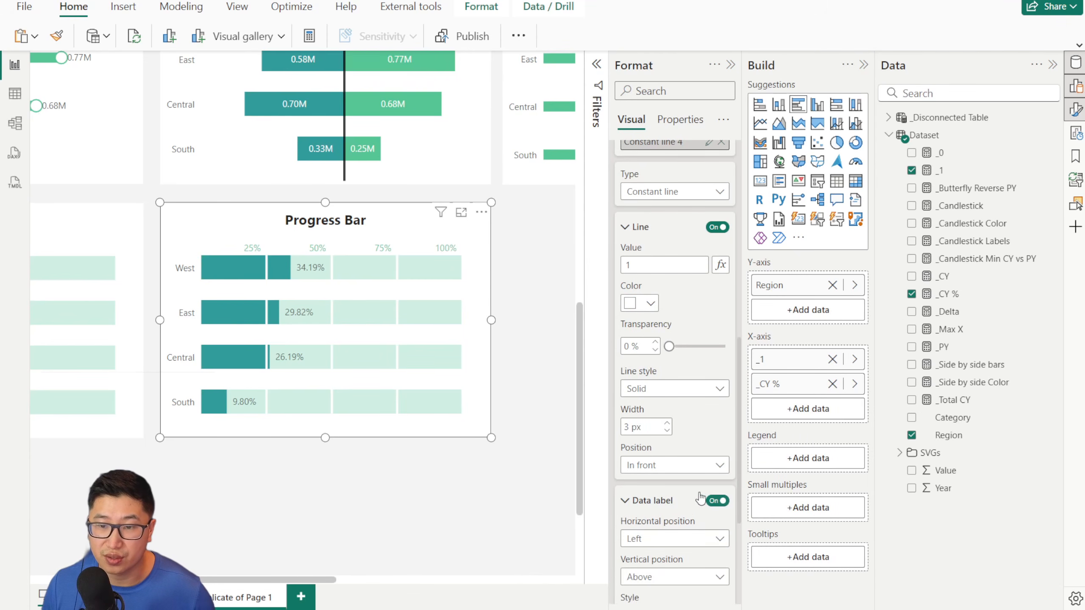
Step: Examine the original page's Progress Bar 3 as the reference for the next chart
scroll(249, 403, "down", 4)
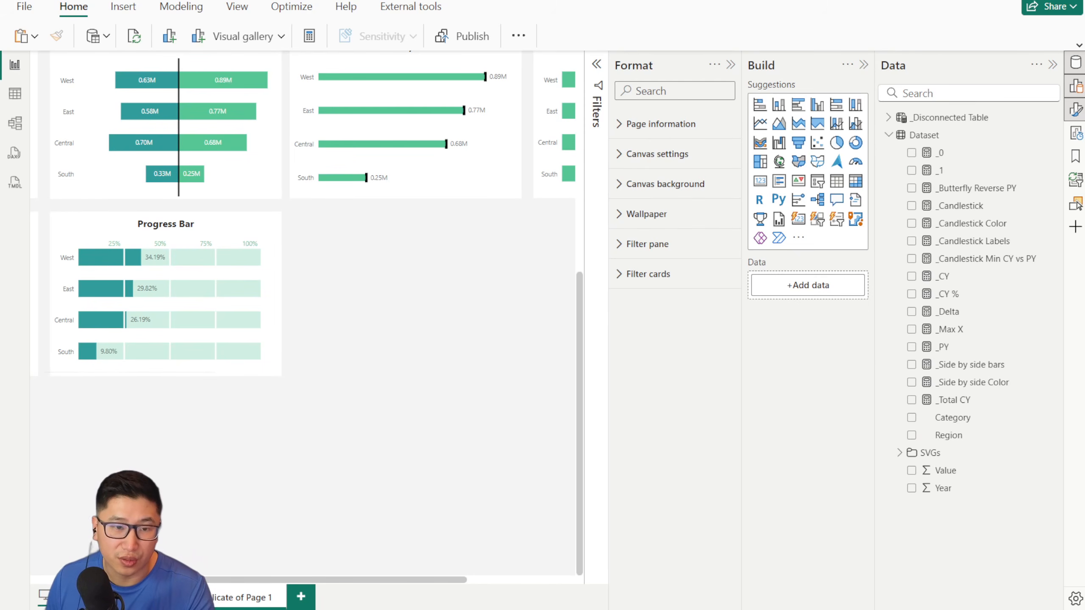
left_click(160, 597)
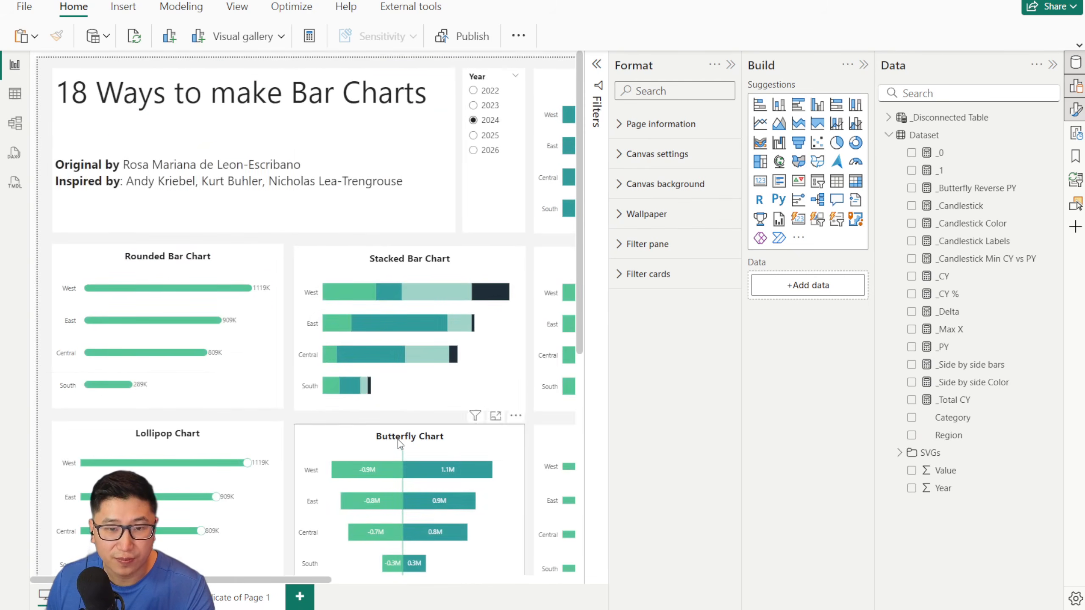
scroll(399, 440, "down", 4)
left_click_drag(235, 582, 456, 594)
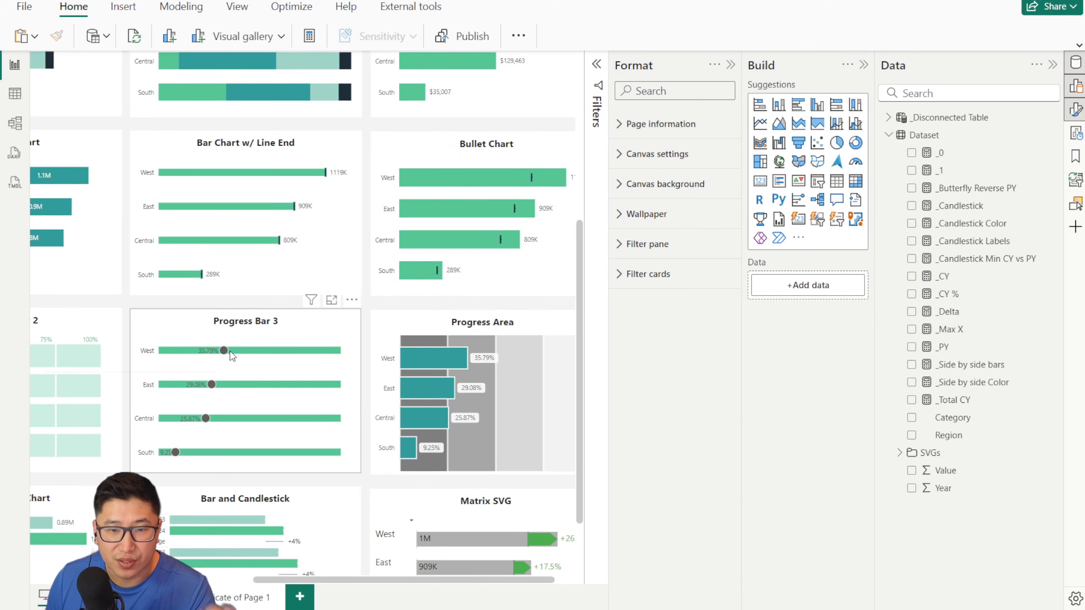
Step: Return to the duplicate page and place a copy of the Bullet Chart beside the second Progress Bar chart
left_click(243, 600)
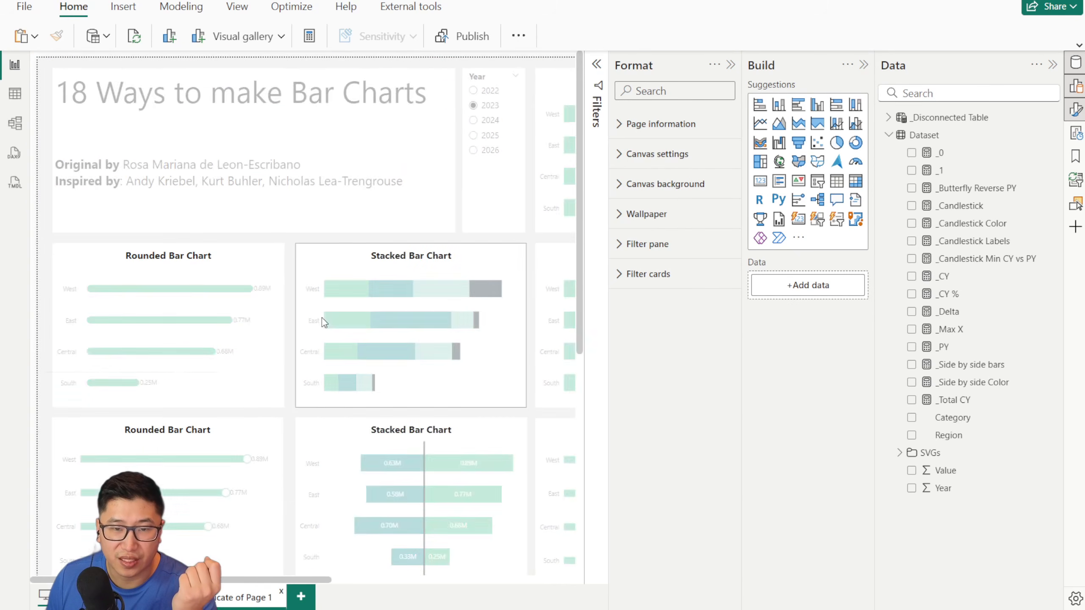
scroll(258, 288, "down", 5)
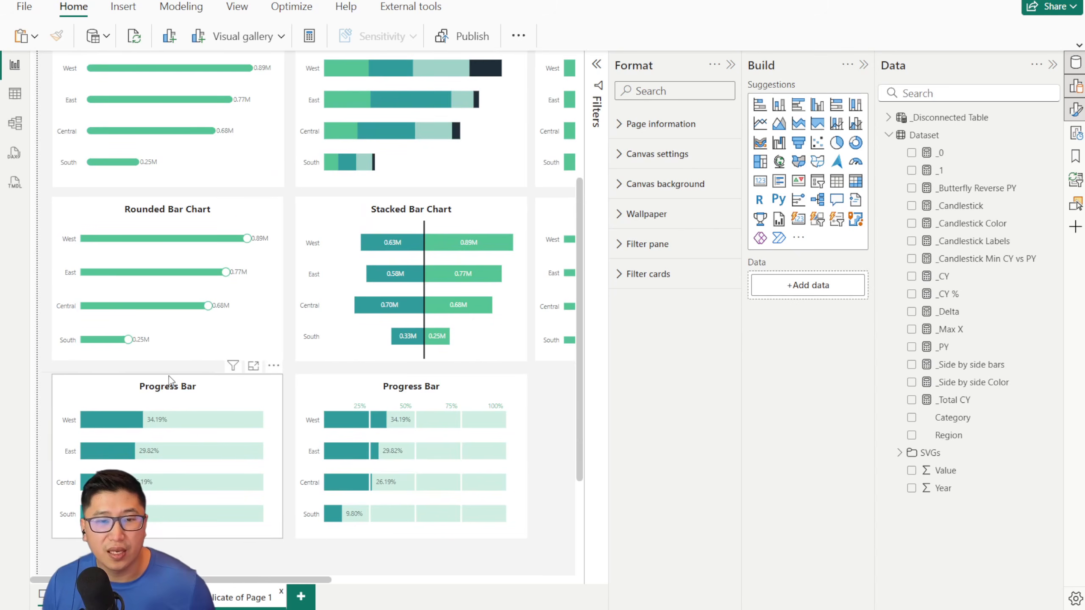
scroll(168, 376, "down", 3)
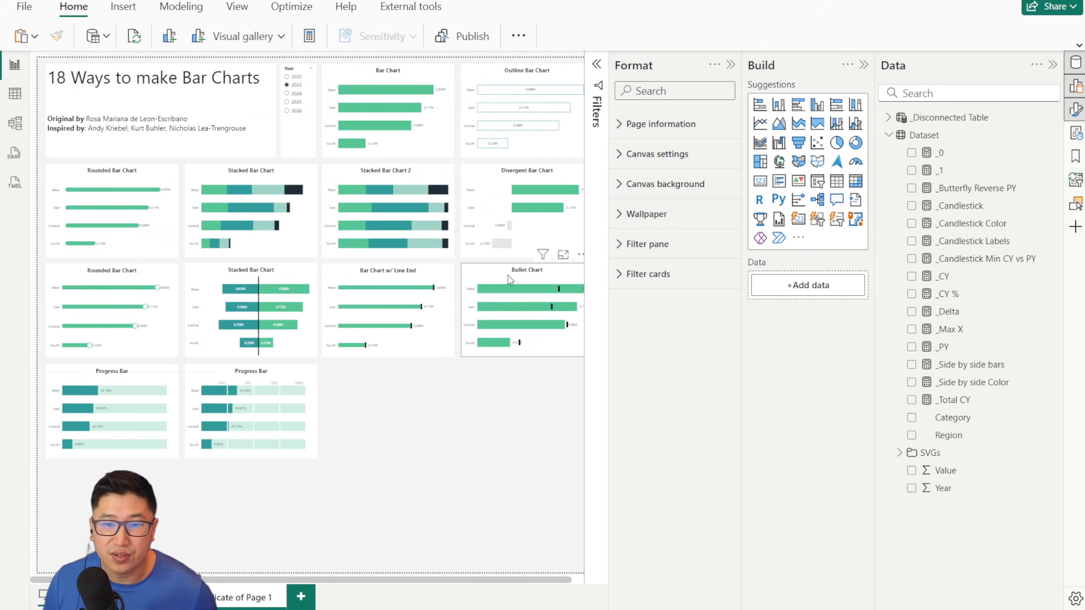
left_click(508, 275)
left_click_drag(512, 275, 373, 376)
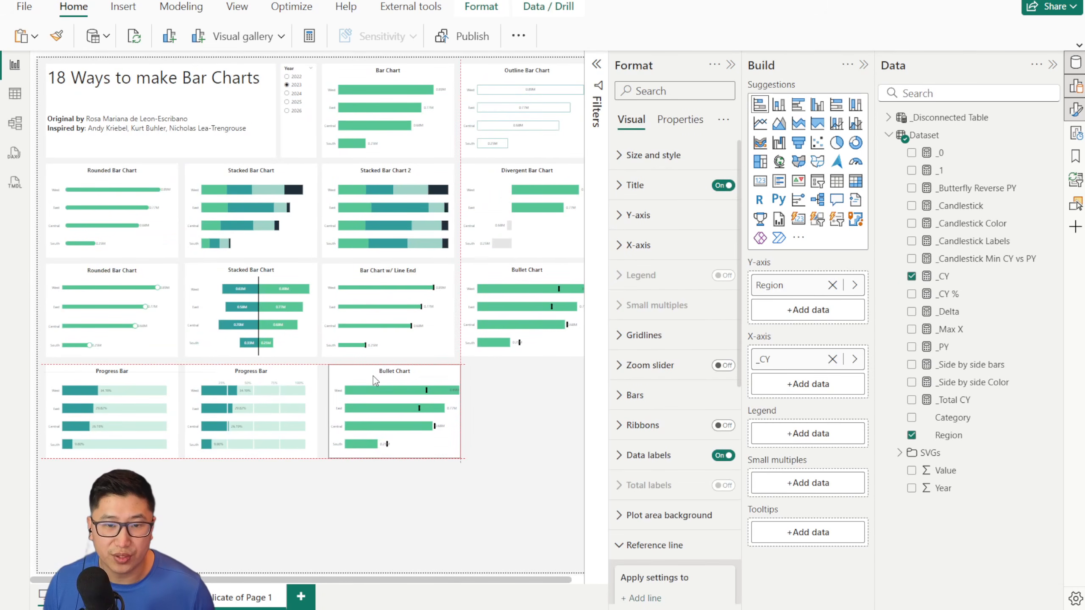
Step: Title the copied bullet chart Progress Bar 3 and the segmented progress chart Progress Bar 2
left_click(635, 185)
triple_click(677, 256)
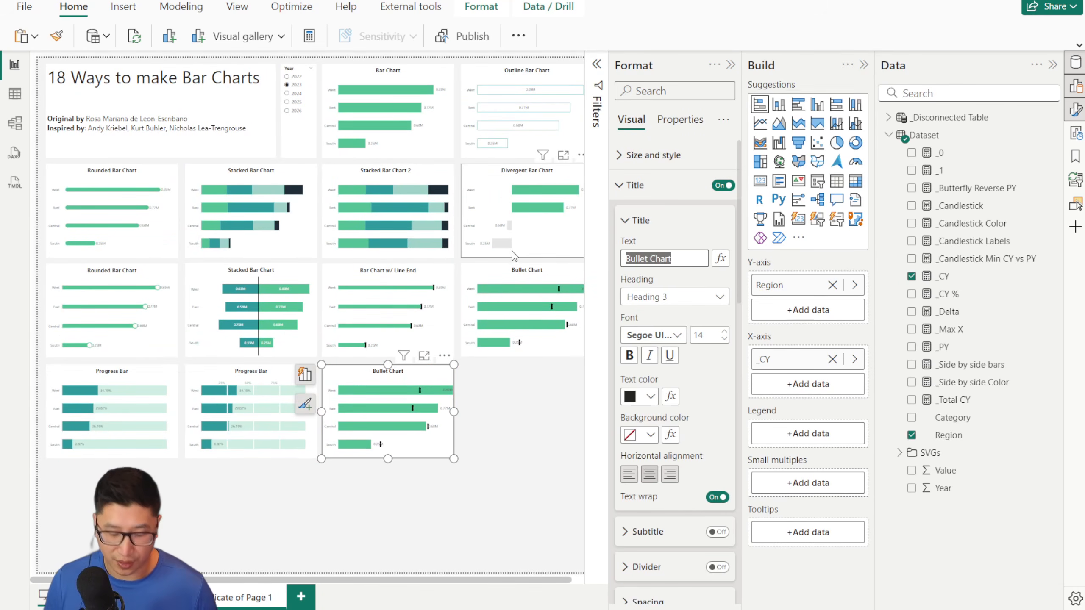
type("Progress Bar 3")
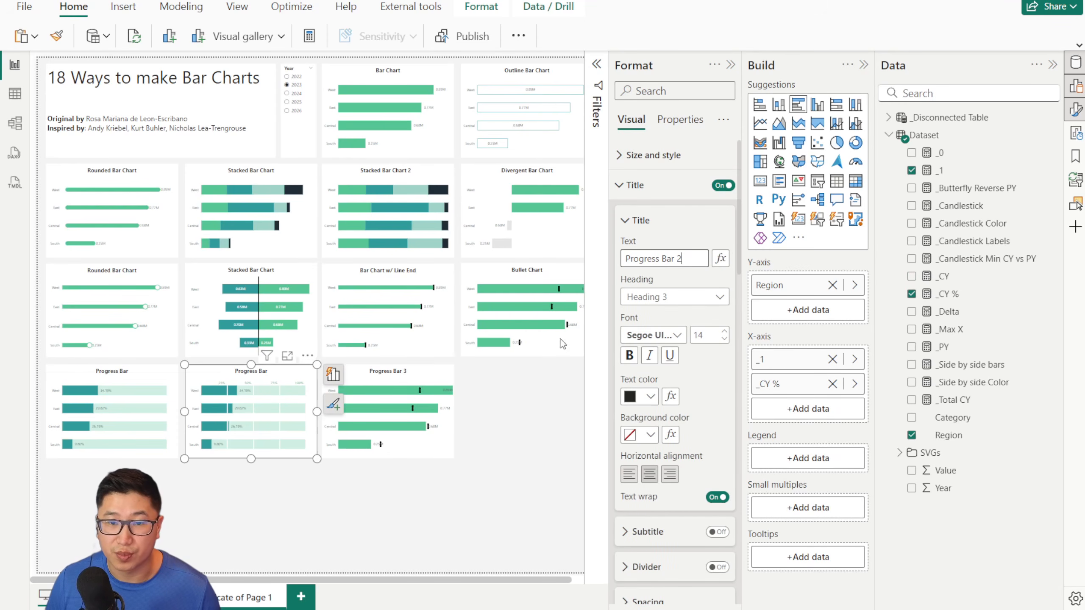
Step: Change the error bar marker shape of Progress Bar 3 to a circle
left_click(425, 374)
scroll(667, 423, "down", 9)
left_click(684, 489)
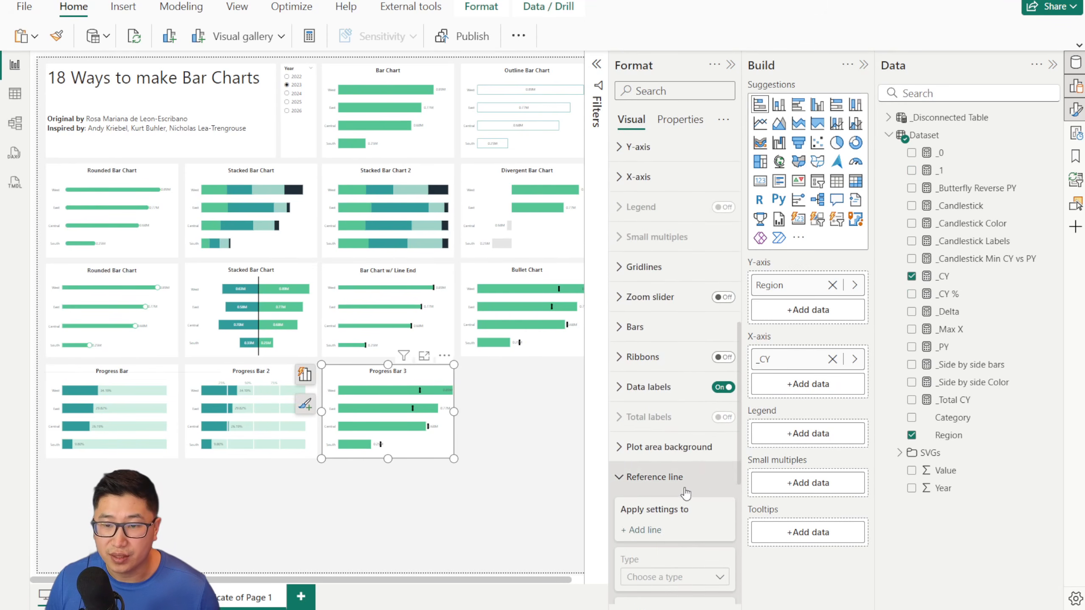
scroll(687, 487, "down", 5)
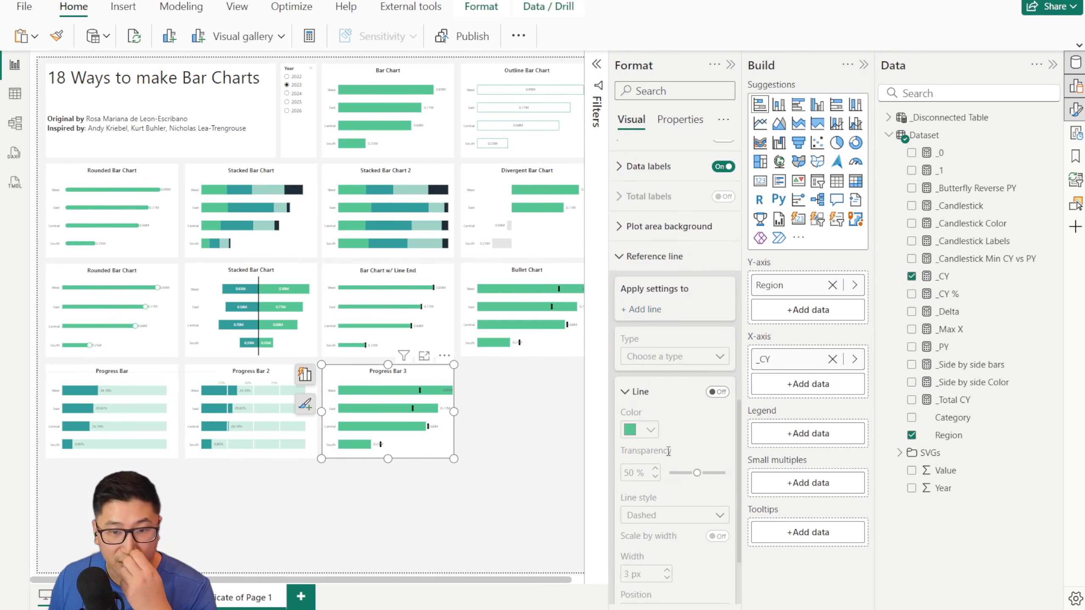
scroll(668, 451, "down", 3)
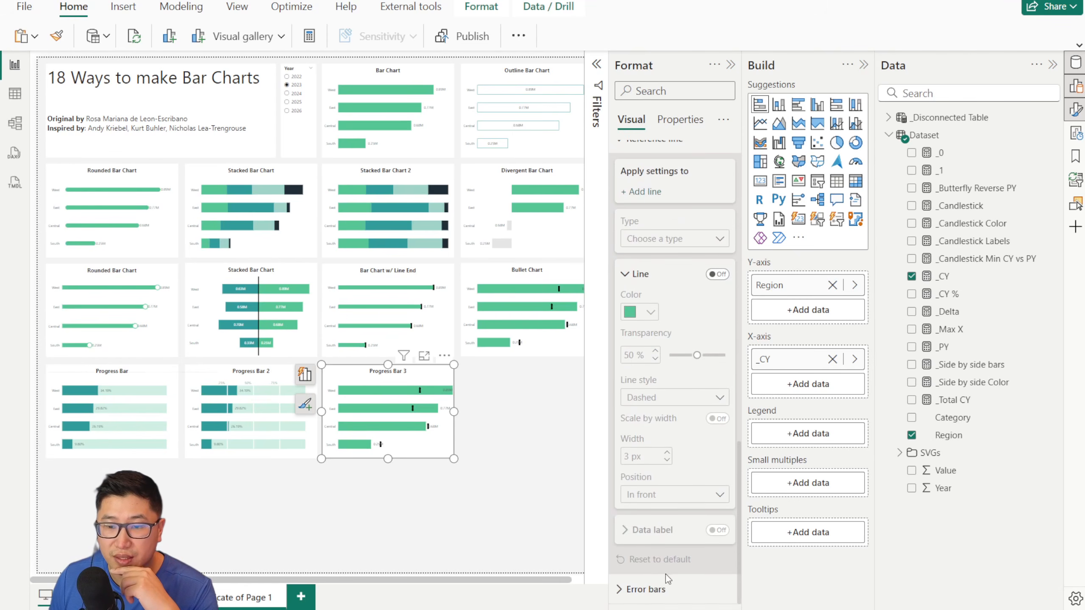
left_click(665, 588)
scroll(671, 428, "down", 4)
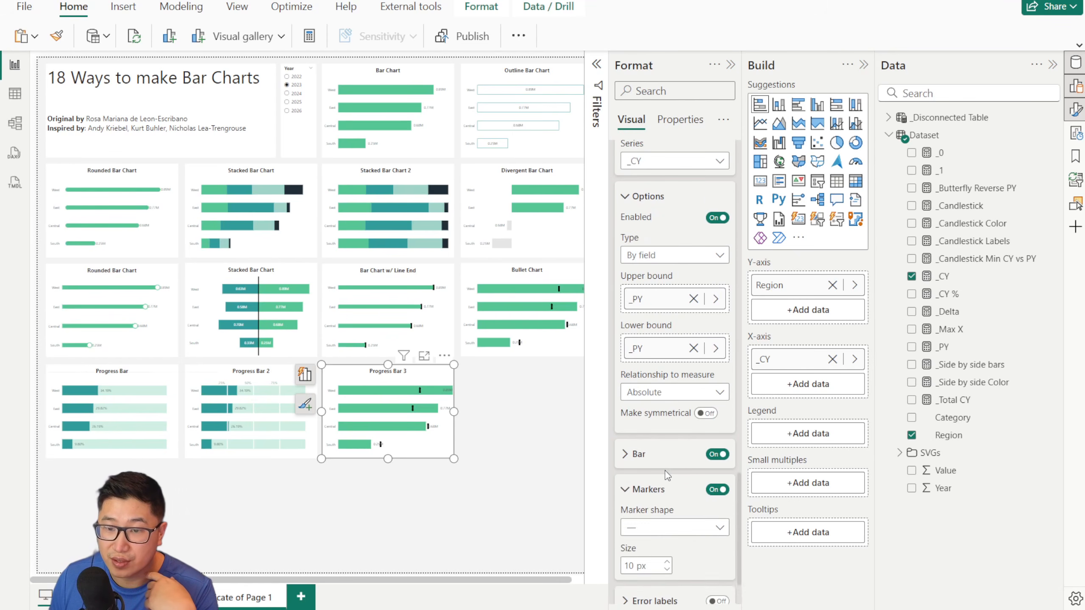
scroll(664, 471, "down", 2)
left_click(663, 455)
left_click(660, 470)
Step: Set the space between categories of the Progress Bar 3 bars to 75%
scroll(655, 358, "up", 16)
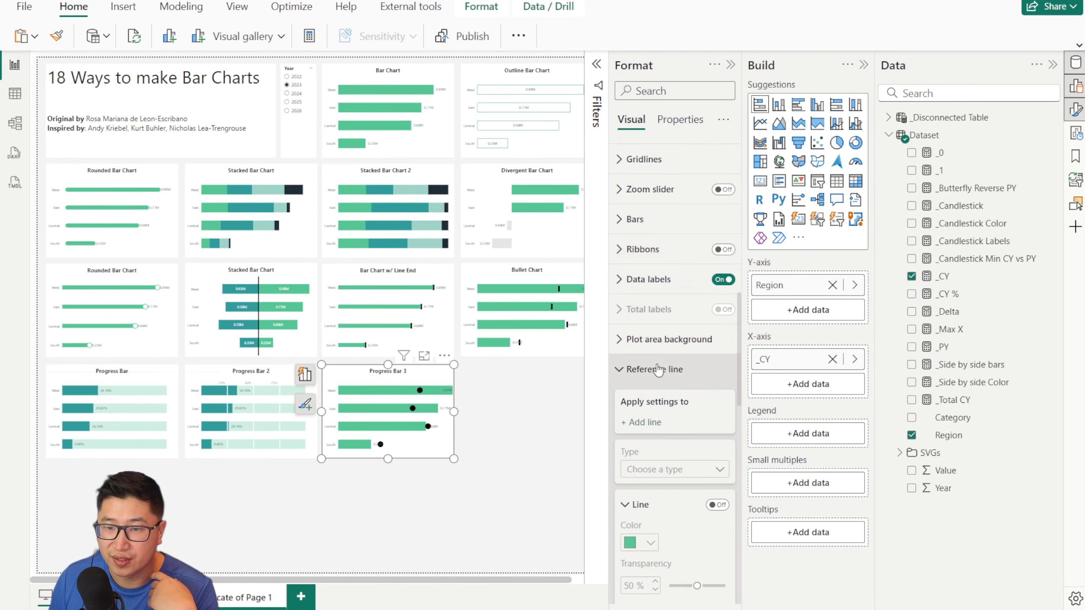
left_click(658, 369)
left_click(635, 219)
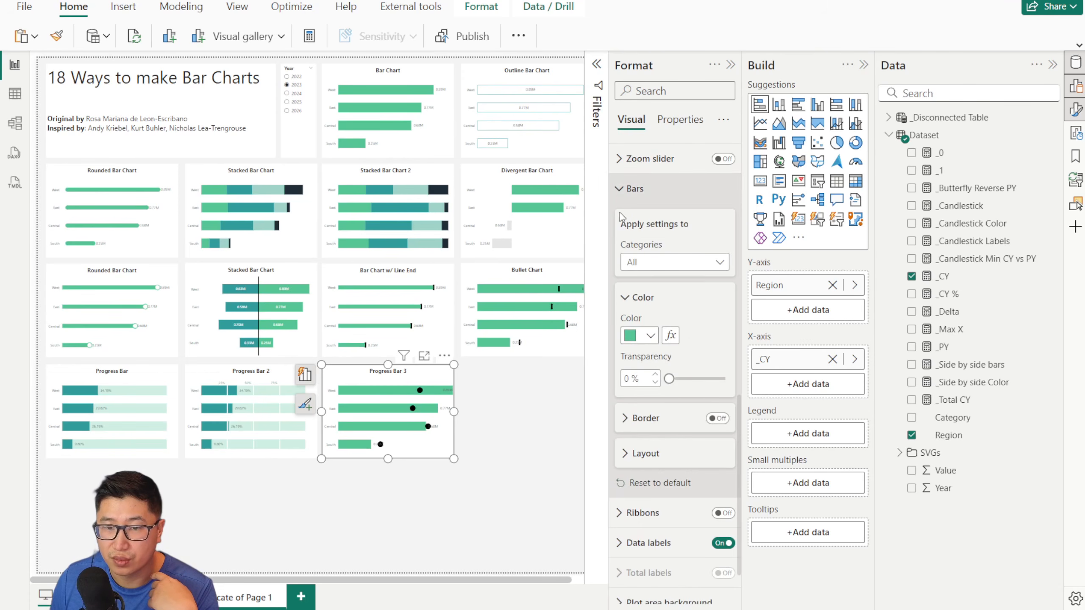
left_click(654, 454)
scroll(683, 423, "down", 3)
left_click_drag(702, 397, 726, 397)
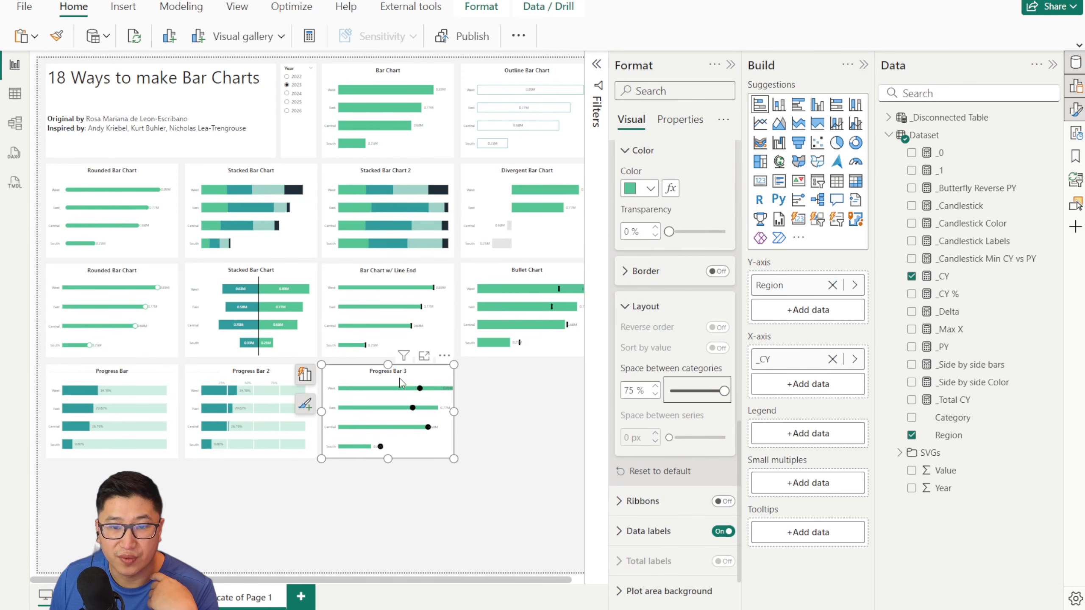
left_click(505, 417)
Step: Turn off the data labels of Progress Bar 3
left_click(423, 373)
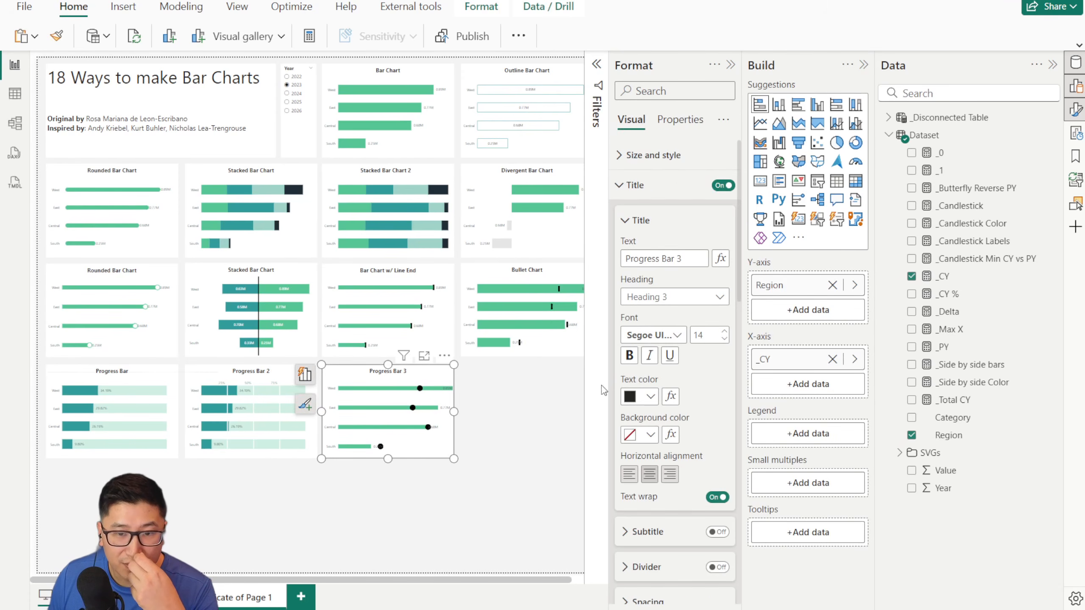
left_click(632, 185)
scroll(680, 393, "down", 5)
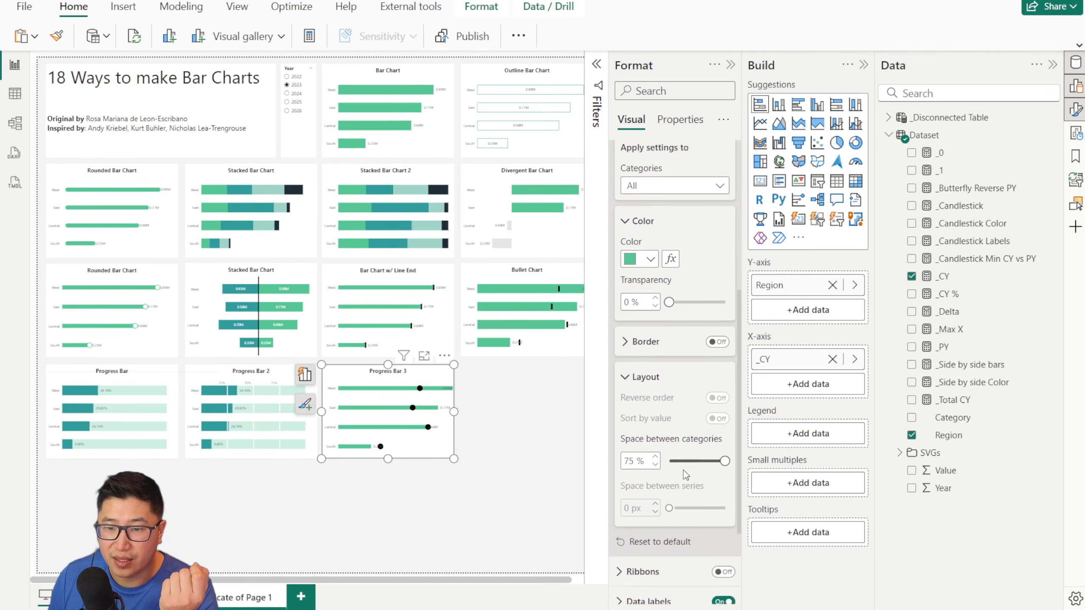
left_click(643, 366)
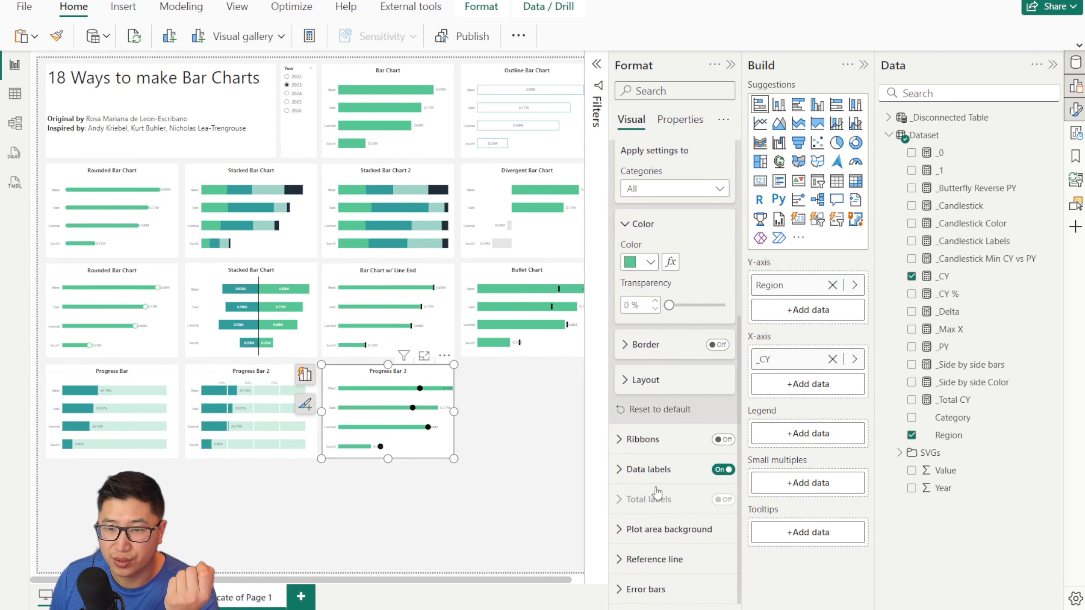
left_click(721, 469)
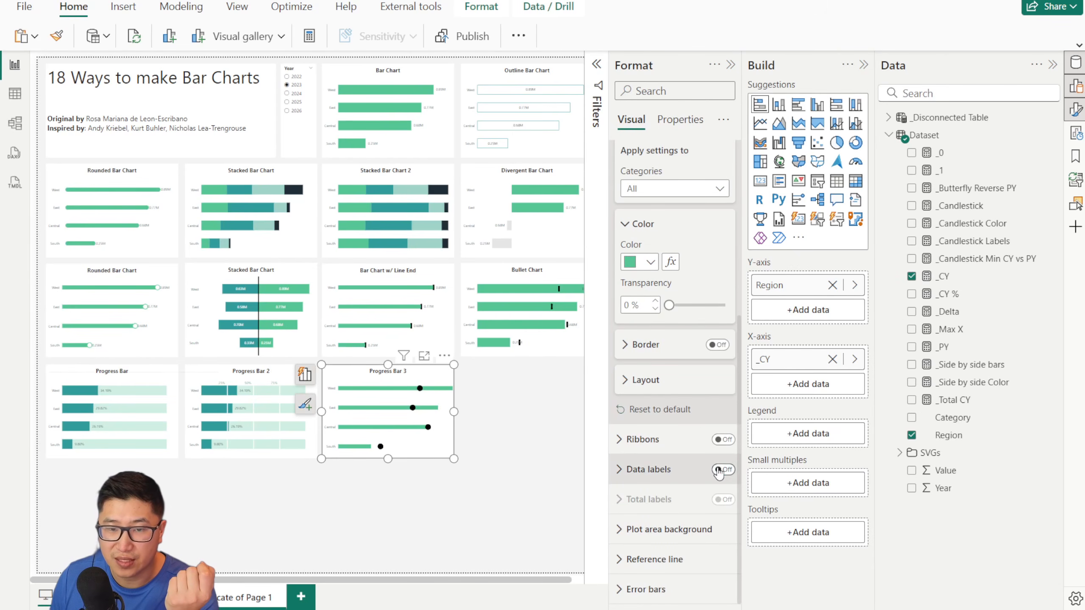
Step: Turn on the error labels of Progress Bar 3 and inspect the chart up close
left_click(666, 589)
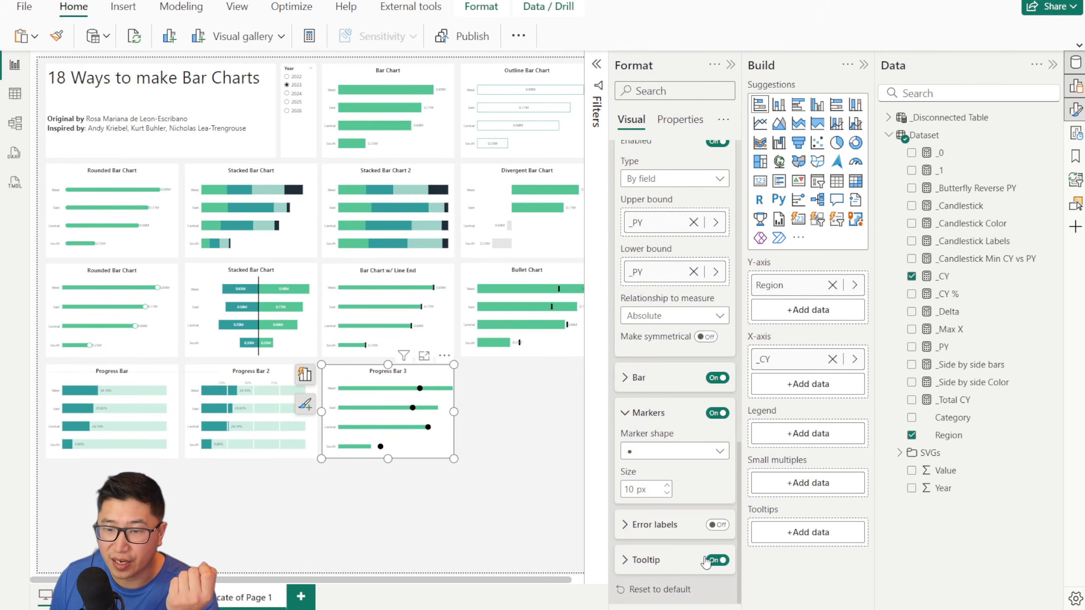
left_click(717, 524)
scroll(515, 422, "up", 8)
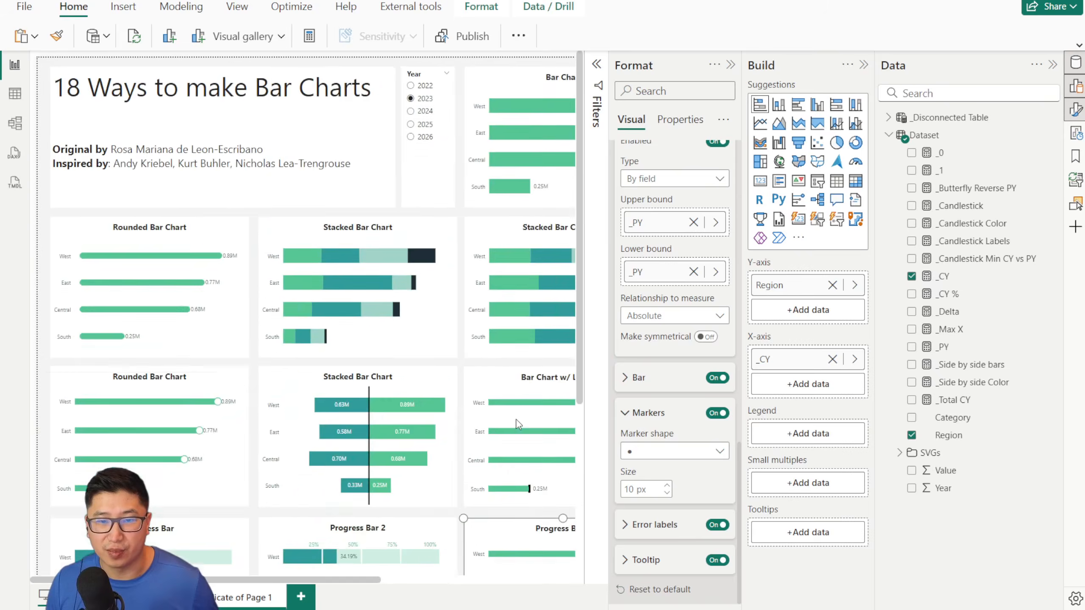
left_click_drag(194, 580, 452, 580)
scroll(454, 493, "up", 3)
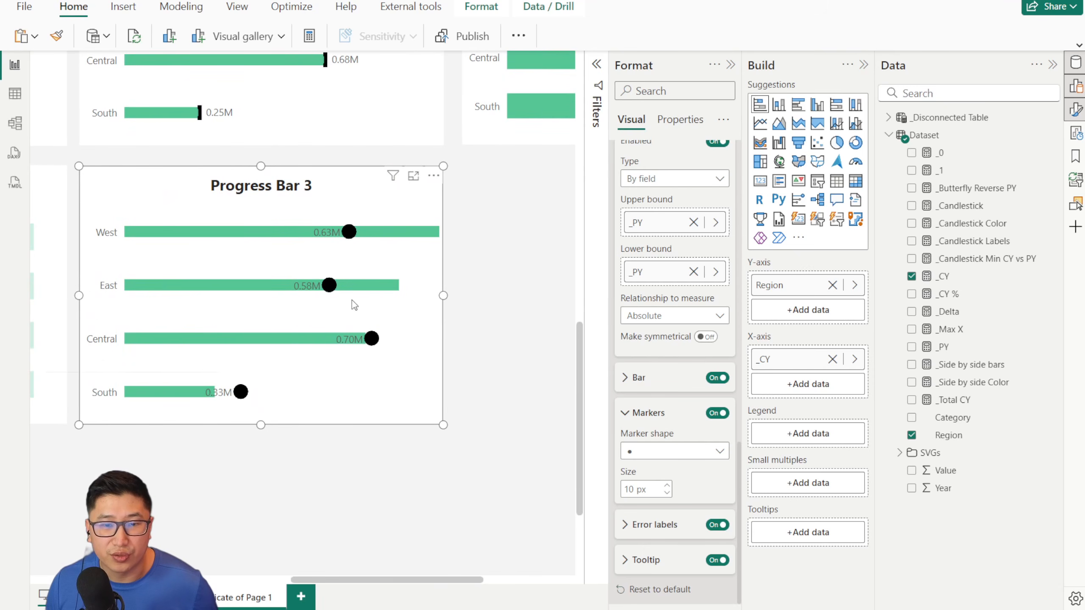
Step: Examine the error label settings of Progress Bar 3 and the finished percentage-based progress bar with circular markers on the original page
left_click(653, 524)
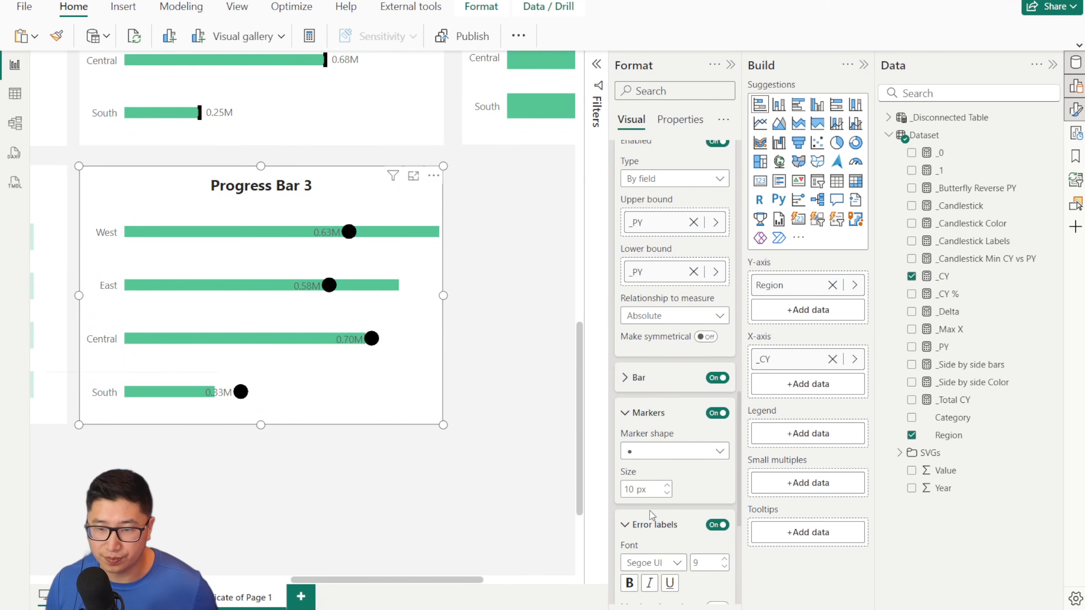
scroll(667, 427, "down", 5)
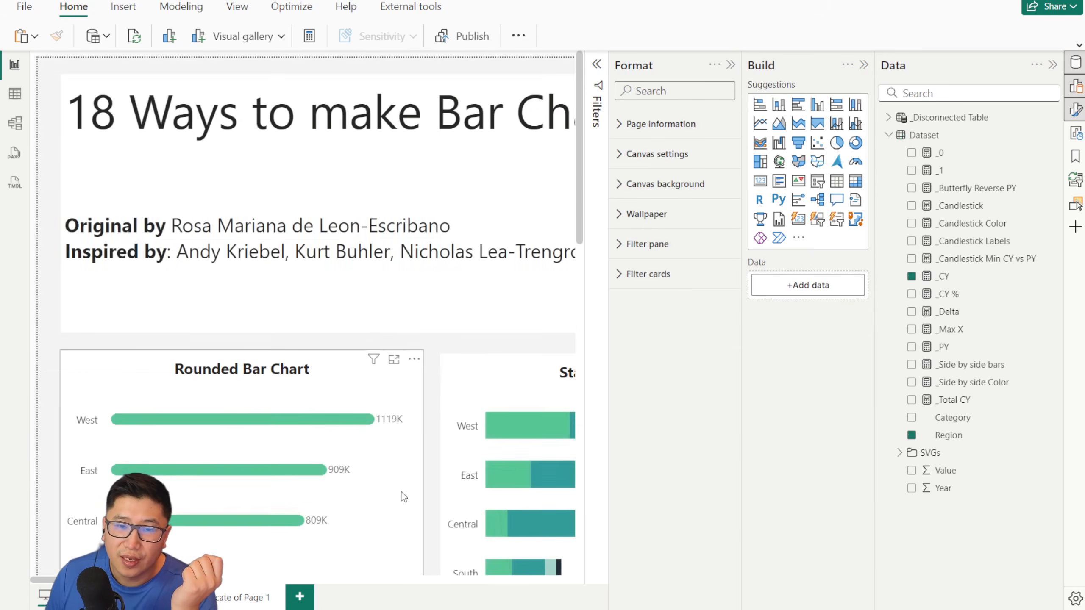
scroll(349, 510, "down", 10)
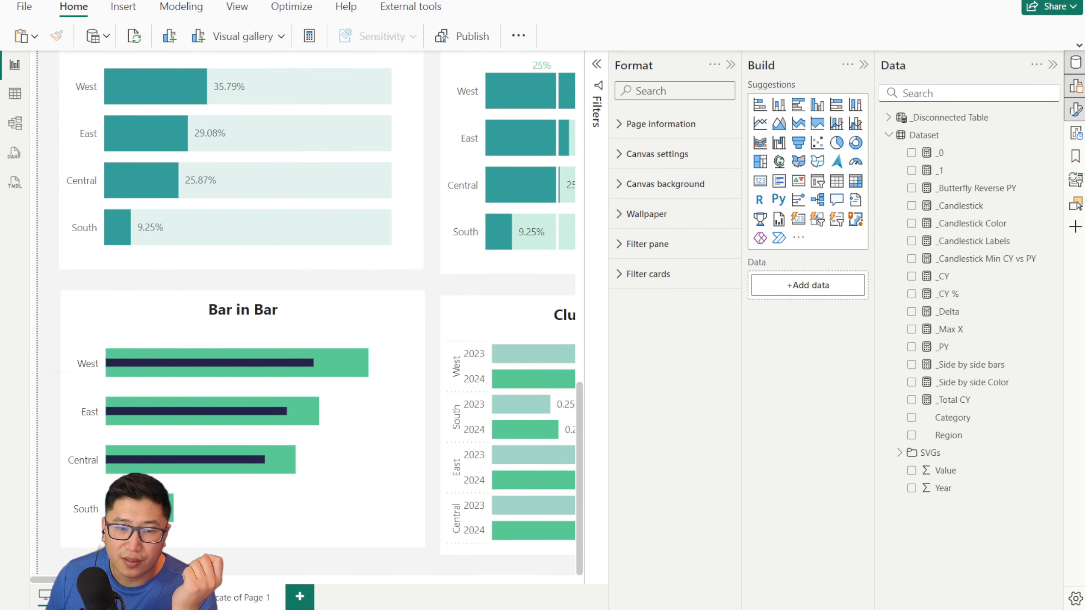
left_click_drag(192, 580, 407, 586)
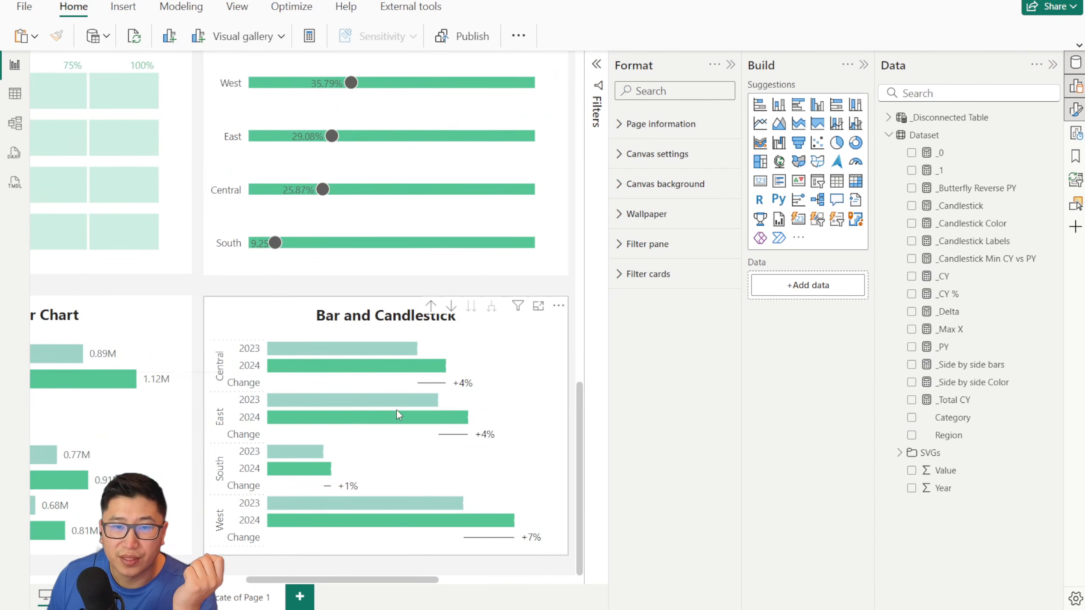
scroll(395, 404, "up", 3)
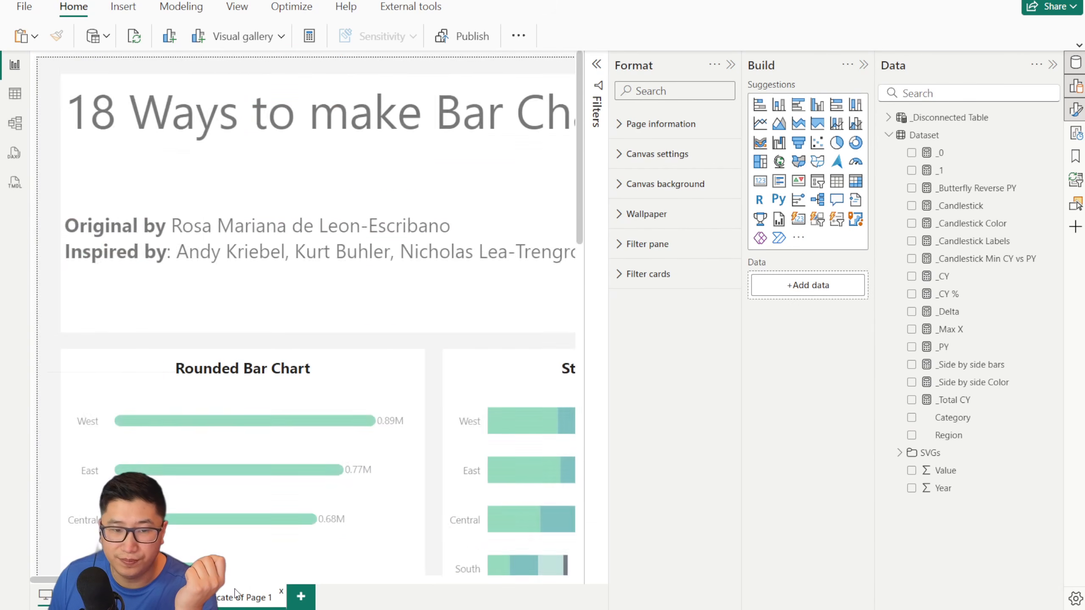
scroll(467, 492, "up", 5)
Step: Replace the X-axis measure _CY of Progress Bar 3, trying _CY % first and settling on the _1 measure
left_click(478, 490)
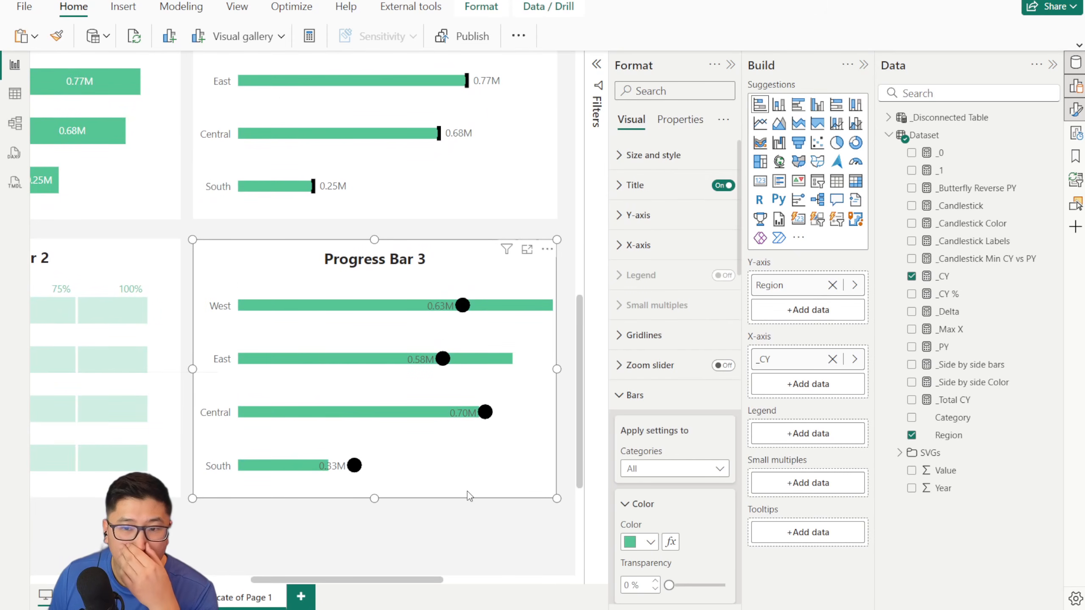
left_click(831, 359)
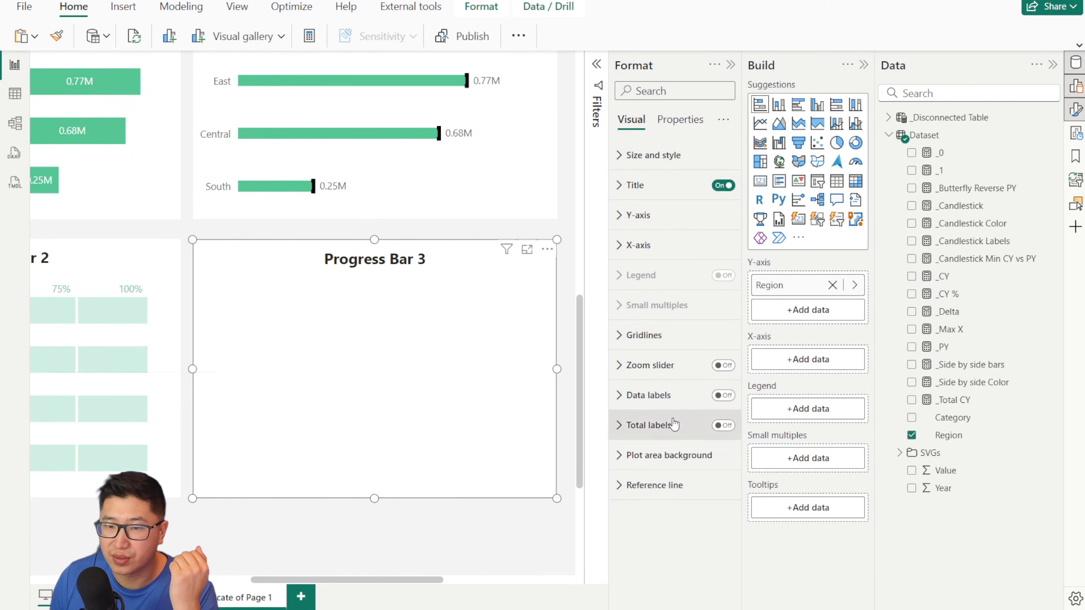
mouse_move(948, 294)
left_mouse_down()
mouse_move(910, 295)
mouse_move(788, 364)
left_mouse_up()
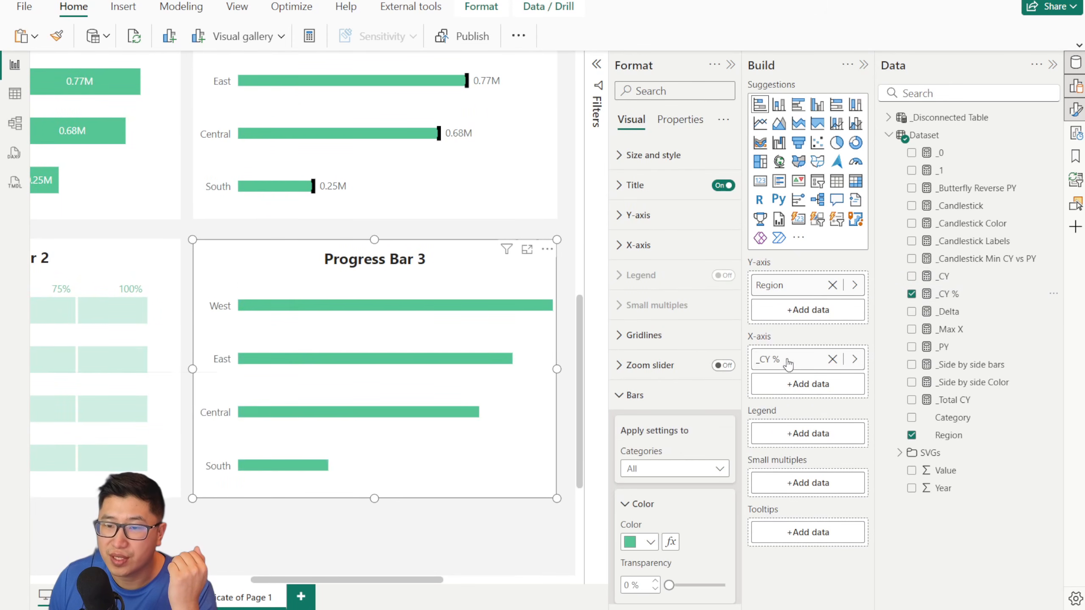
left_click(832, 359)
left_click_drag(982, 172, 792, 364)
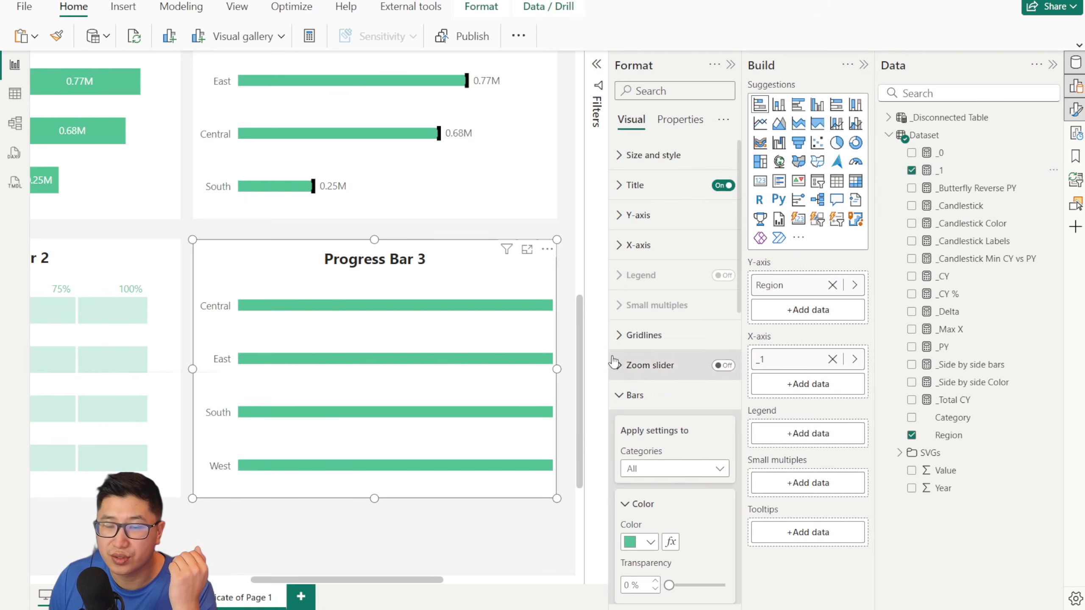
Step: Enable error bars for the _1 series of Progress Bar 3, using _CY % as both upper and lower bound
left_click(661, 401)
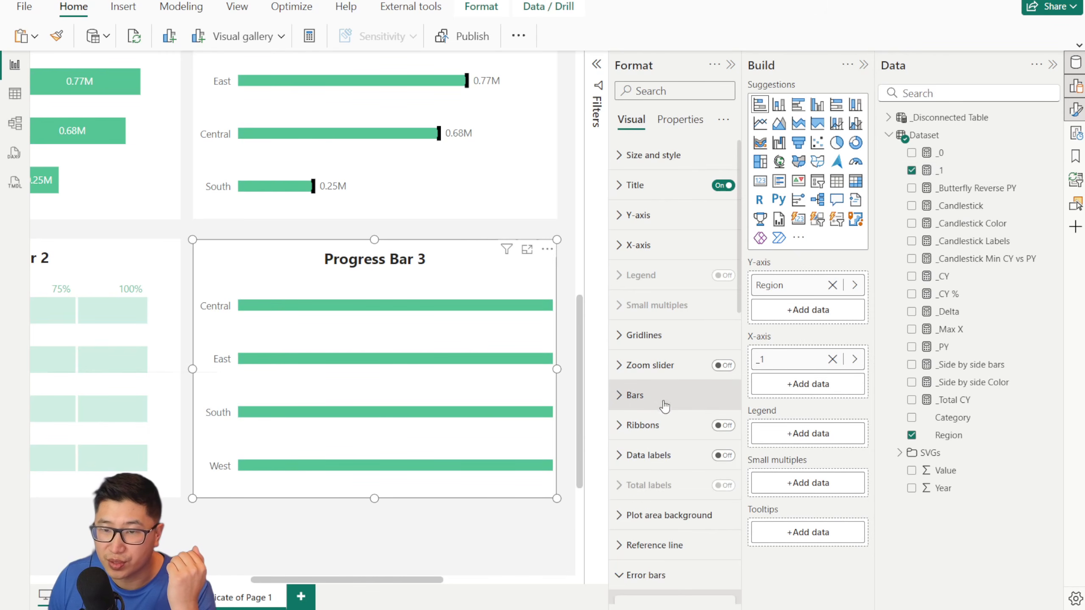
scroll(661, 435, "down", 5)
scroll(663, 423, "up", 3)
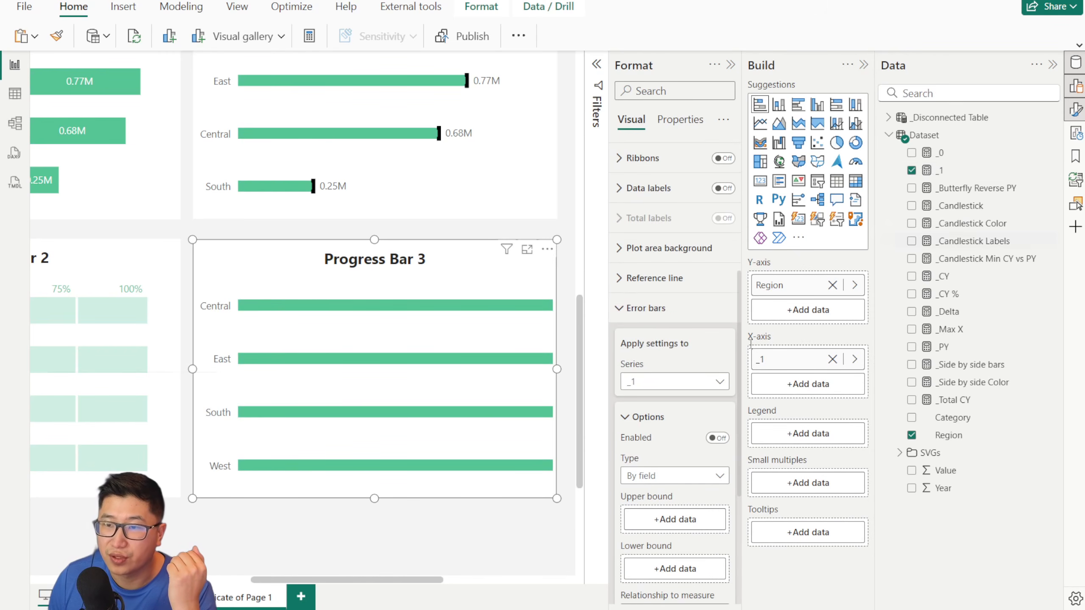
scroll(663, 423, "down", 5)
left_click_drag(973, 298, 673, 299)
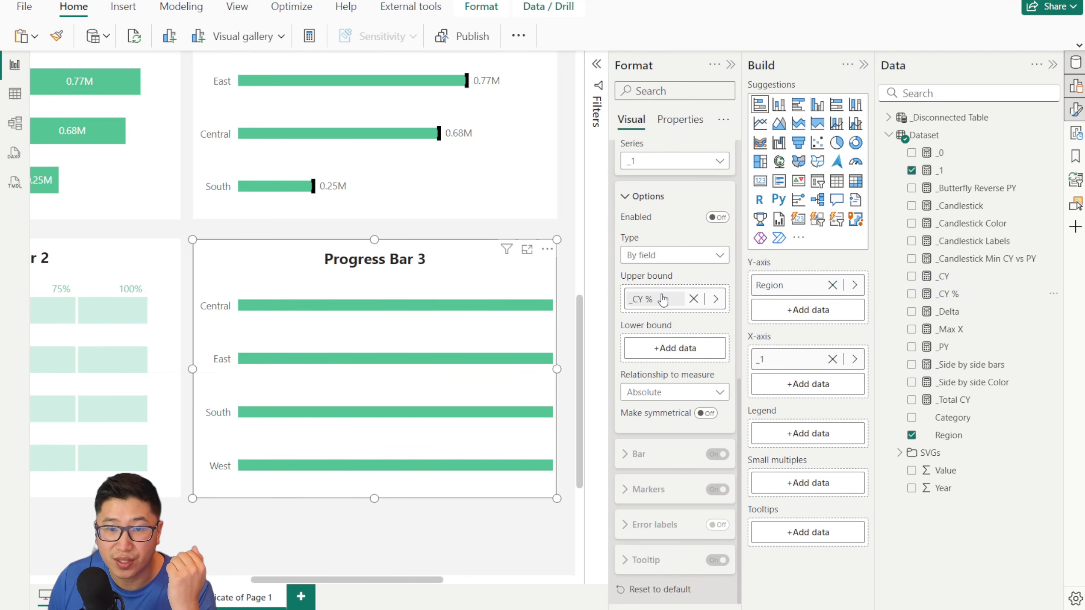
left_click(717, 218)
left_click_drag(944, 293, 668, 349)
left_click(670, 527)
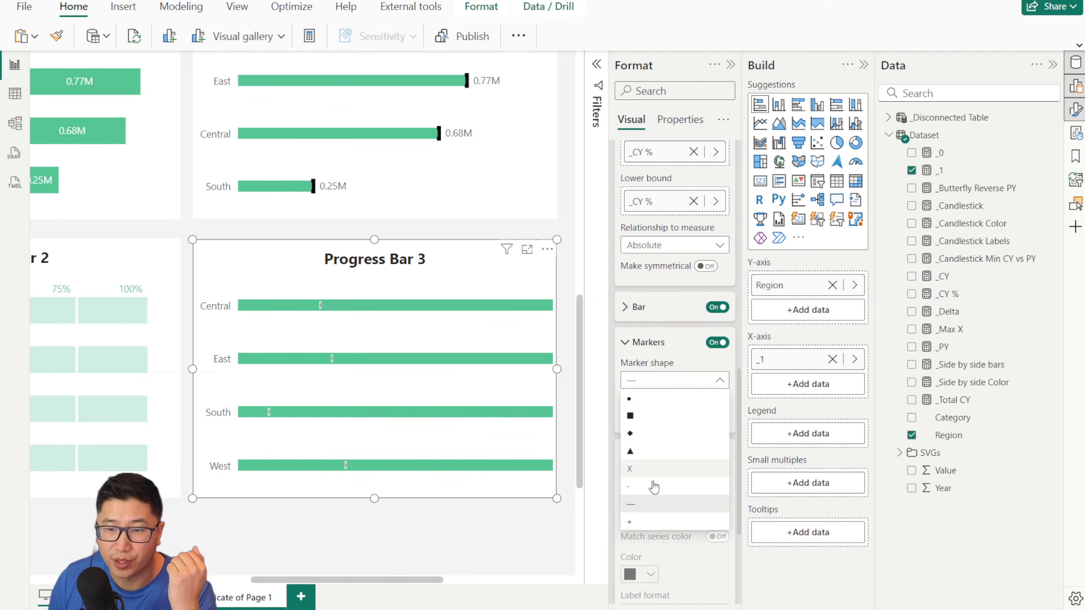
Step: Give the Progress Bar 3 error bars circular 10 px markers and turn on their error labels
left_click(646, 404)
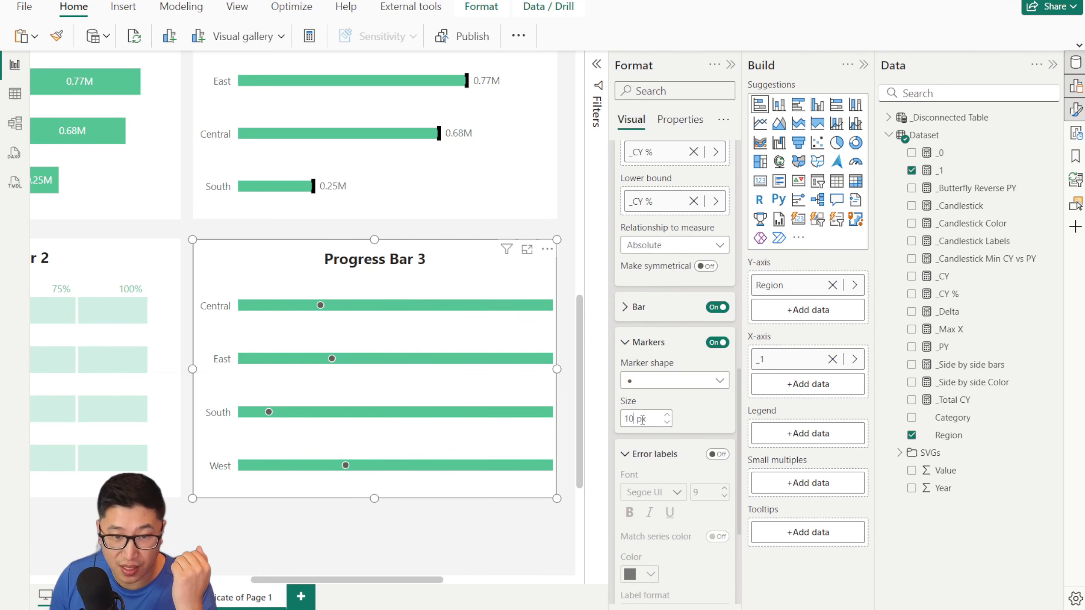
scroll(643, 420, "down", 5)
left_click(717, 261)
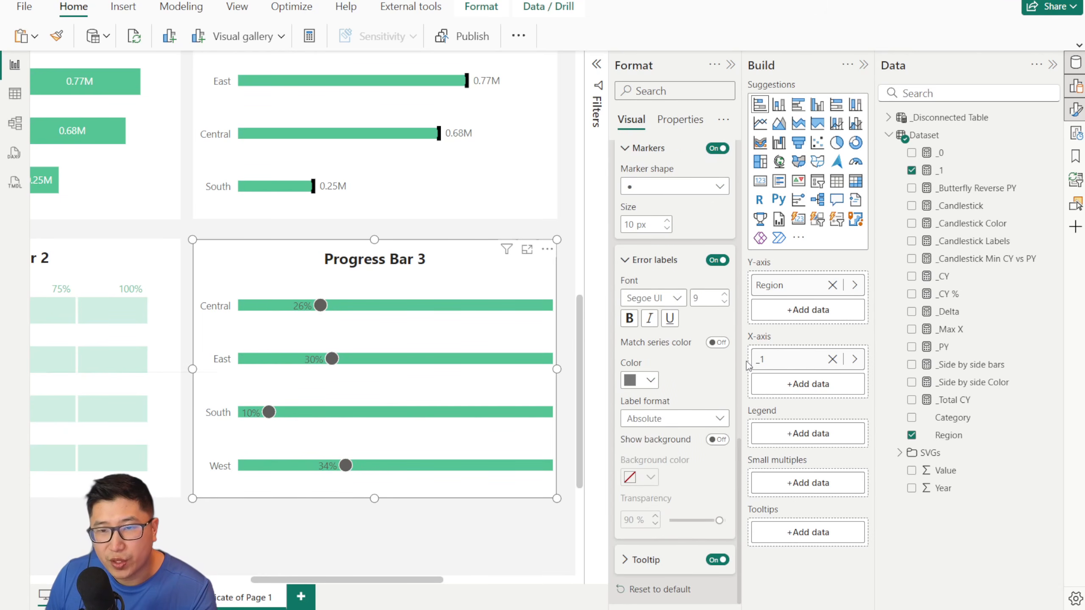
Step: Set the error bars' border color to black and their bar color to the light teal theme color
scroll(636, 261, "up", 6)
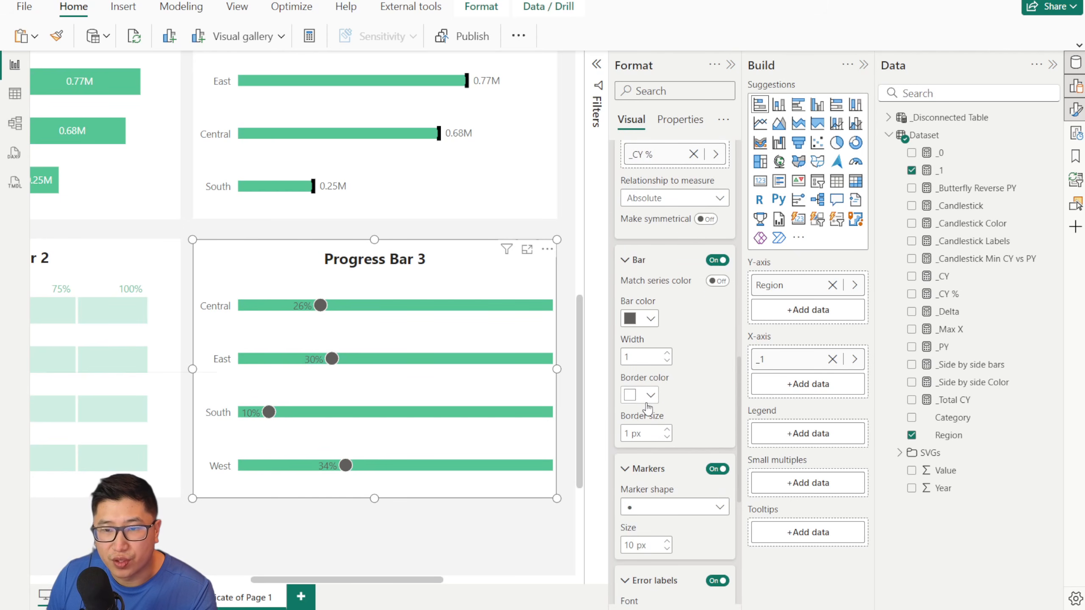
left_click(648, 395)
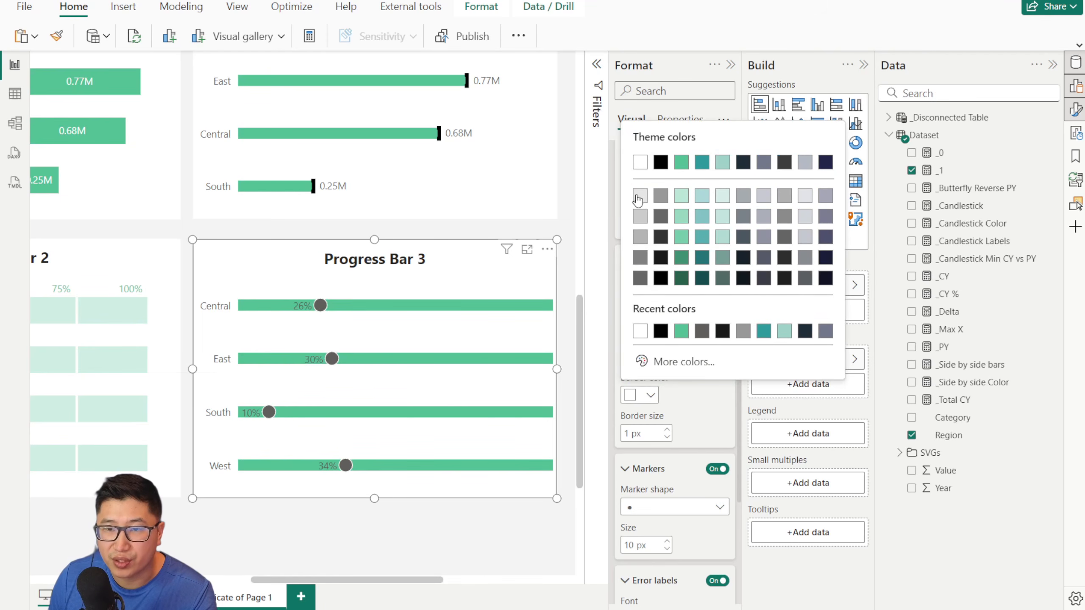
left_click(661, 163)
left_click(650, 318)
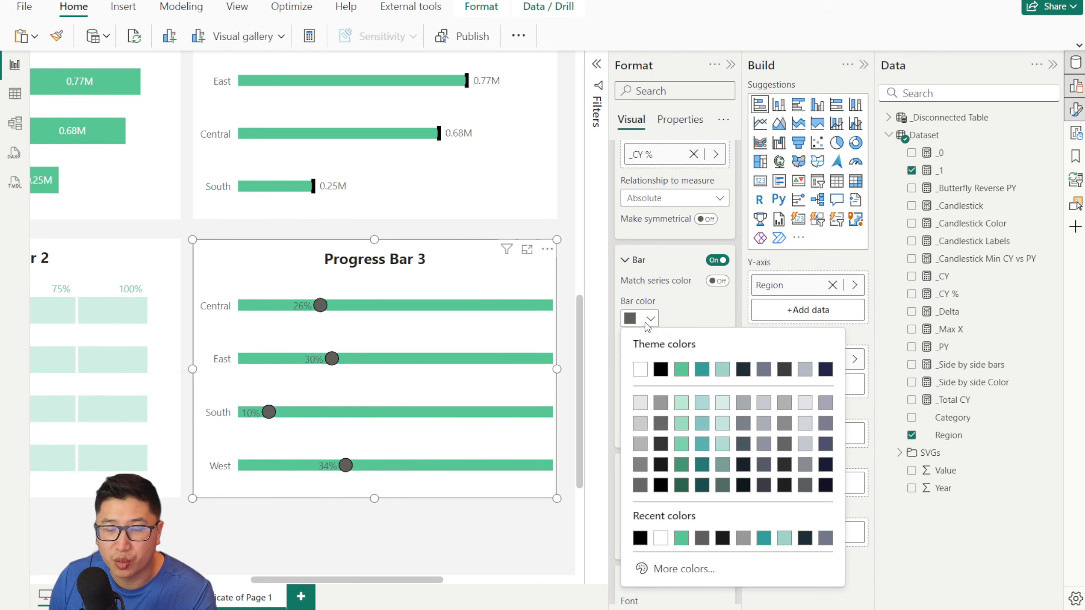
left_click(689, 373)
left_click(638, 329)
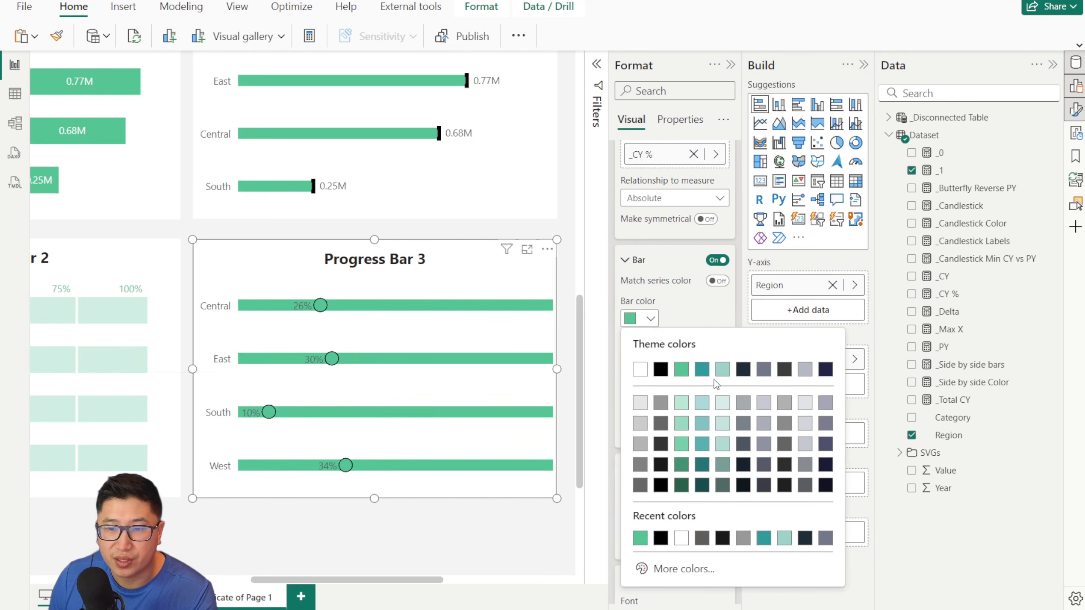
left_click(717, 380)
Step: Set the error label text color to black
scroll(642, 418, "down", 5)
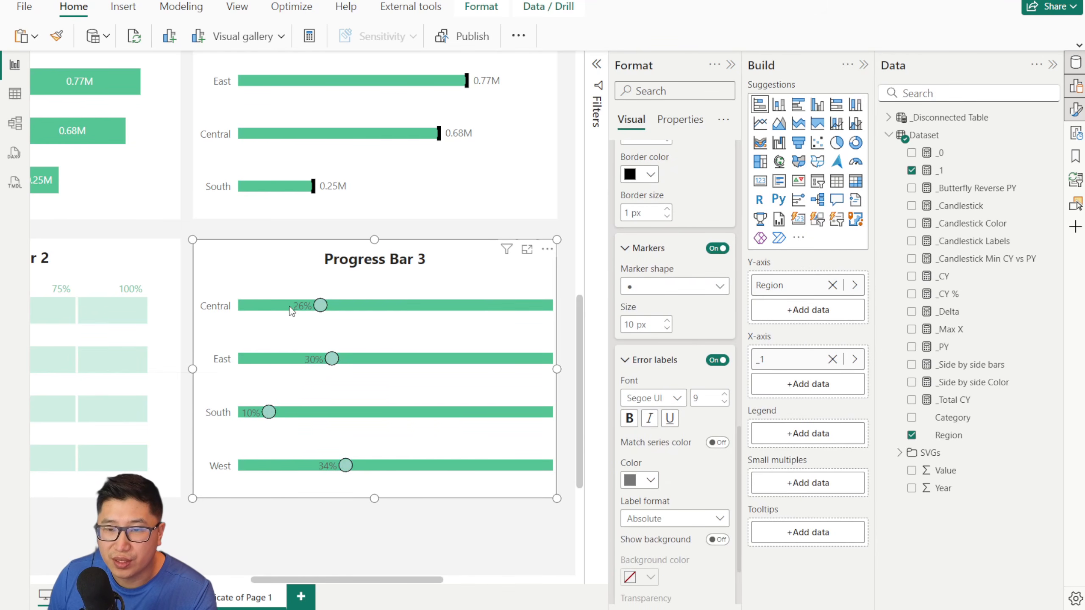
left_click(642, 481)
left_click(685, 420)
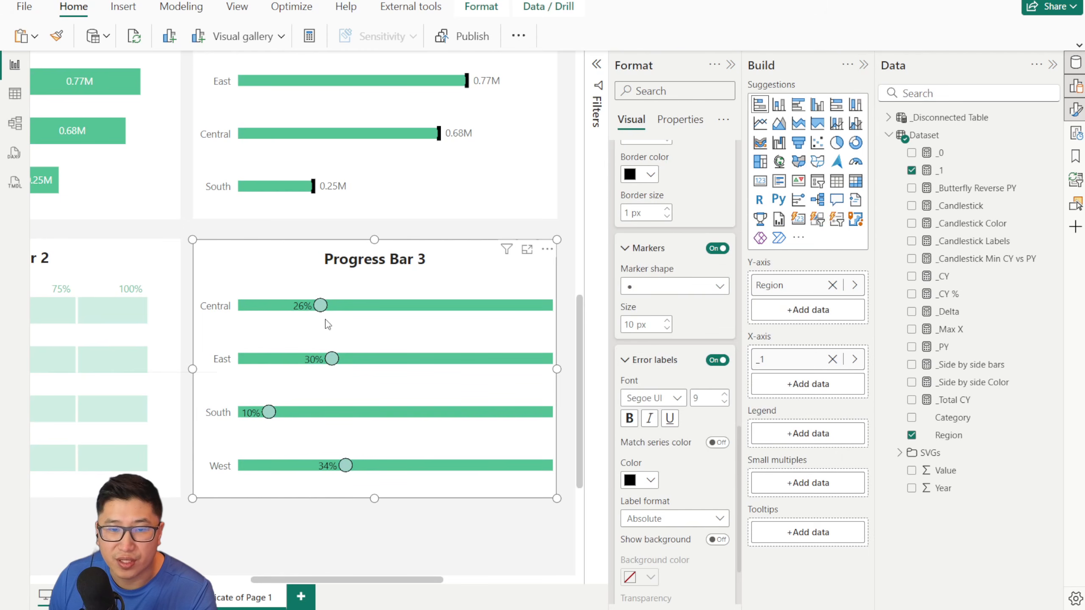
Step: Collapse the error bars' Options, Bar and Markers settings and show a background behind the error labels
scroll(666, 410, "up", 15)
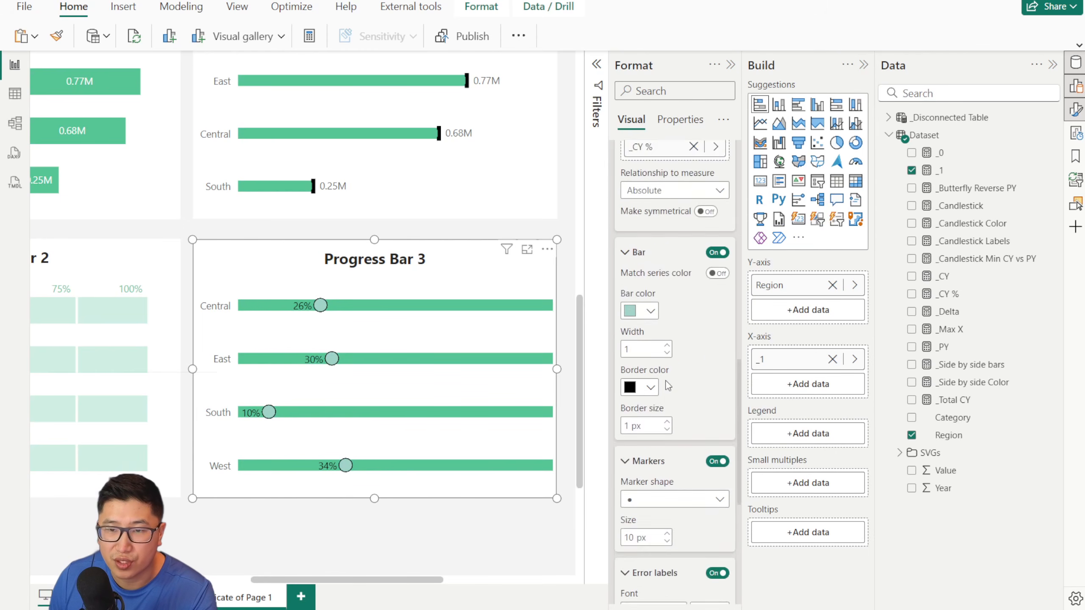
scroll(668, 415, "down", 3)
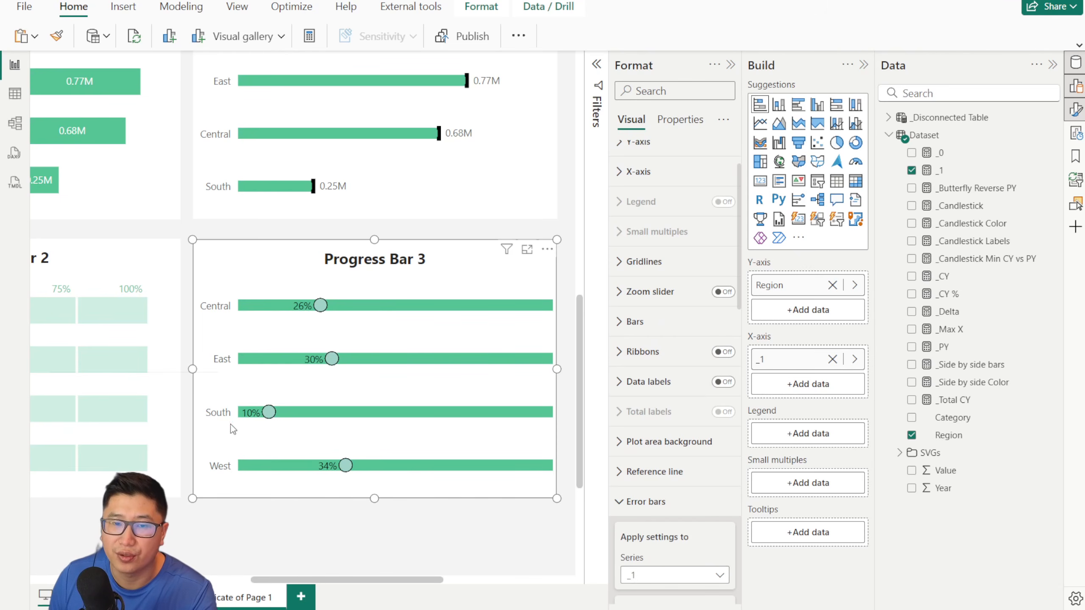
scroll(665, 408, "down", 15)
scroll(686, 322, "up", 7)
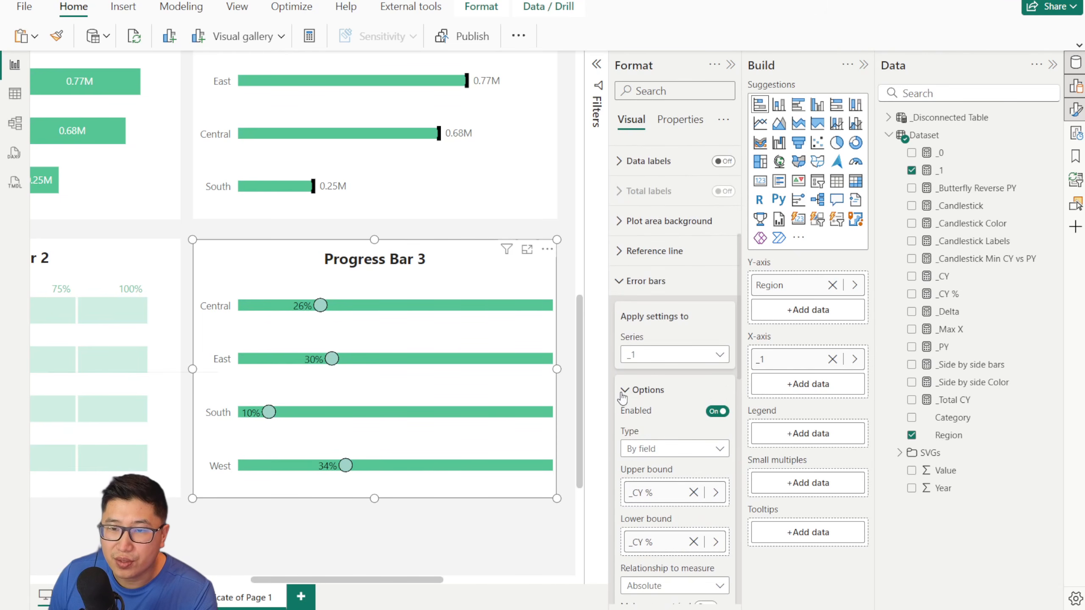
left_click(627, 391)
scroll(668, 400, "down", 7)
left_click(626, 281)
left_click(626, 316)
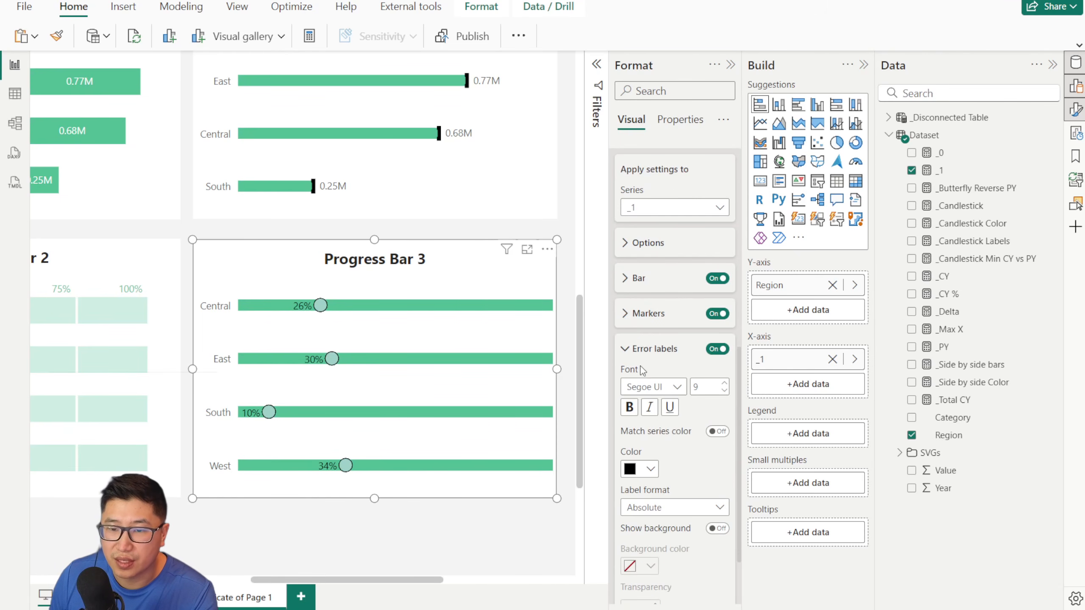
scroll(685, 386, "down", 4)
left_click(718, 440)
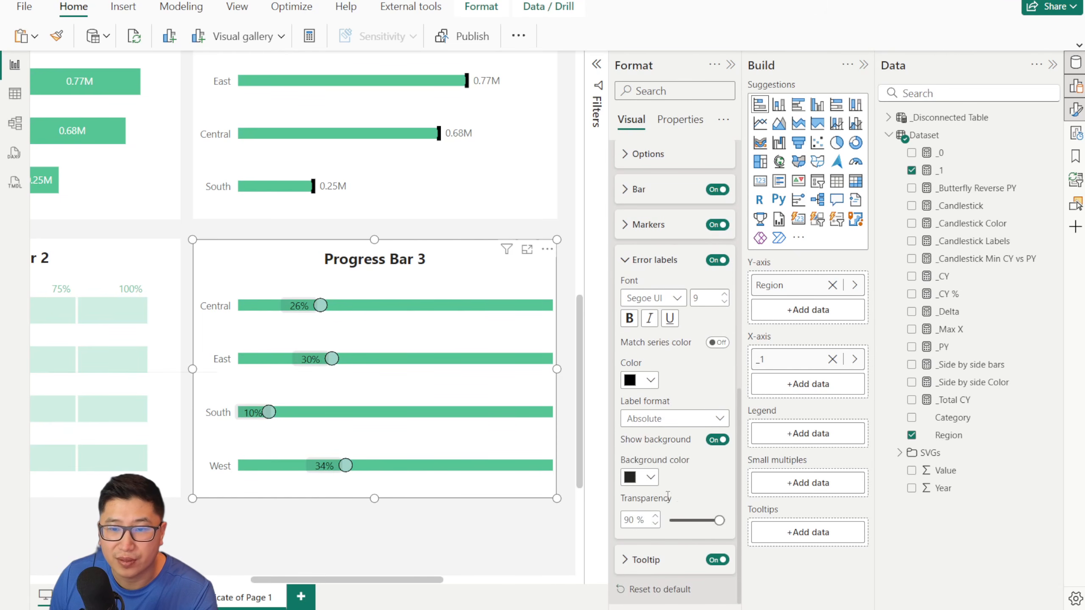
Step: Set the error label background to white (#FFFFFF) with 27% transparency
left_click(651, 477)
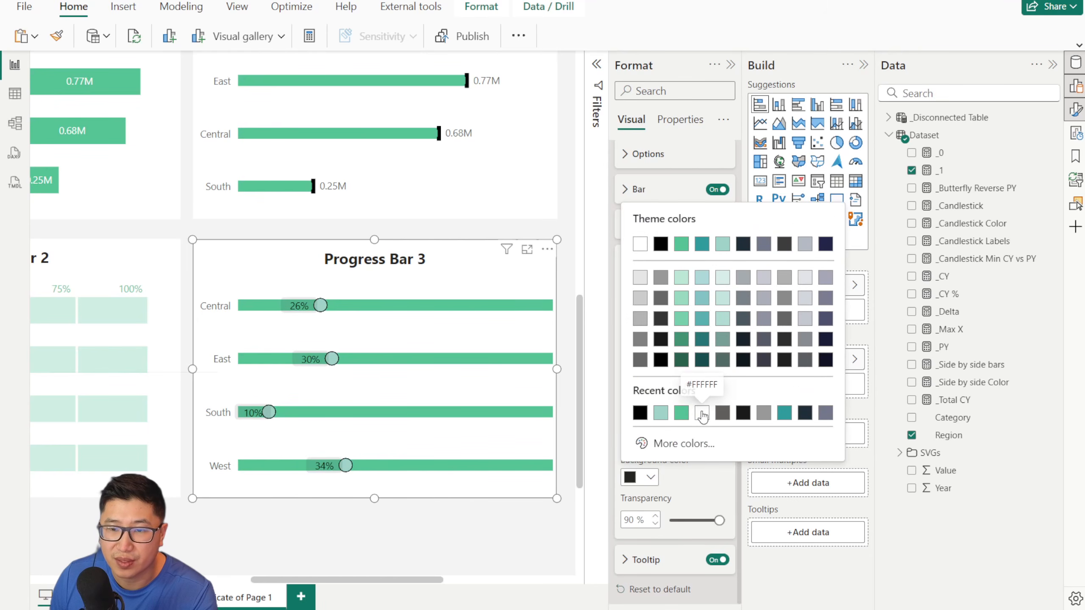
left_click(702, 412)
left_click_drag(718, 520, 684, 518)
Step: Set the error label background to the pale teal tint and raise its transparency to almost fully transparent
left_click(650, 477)
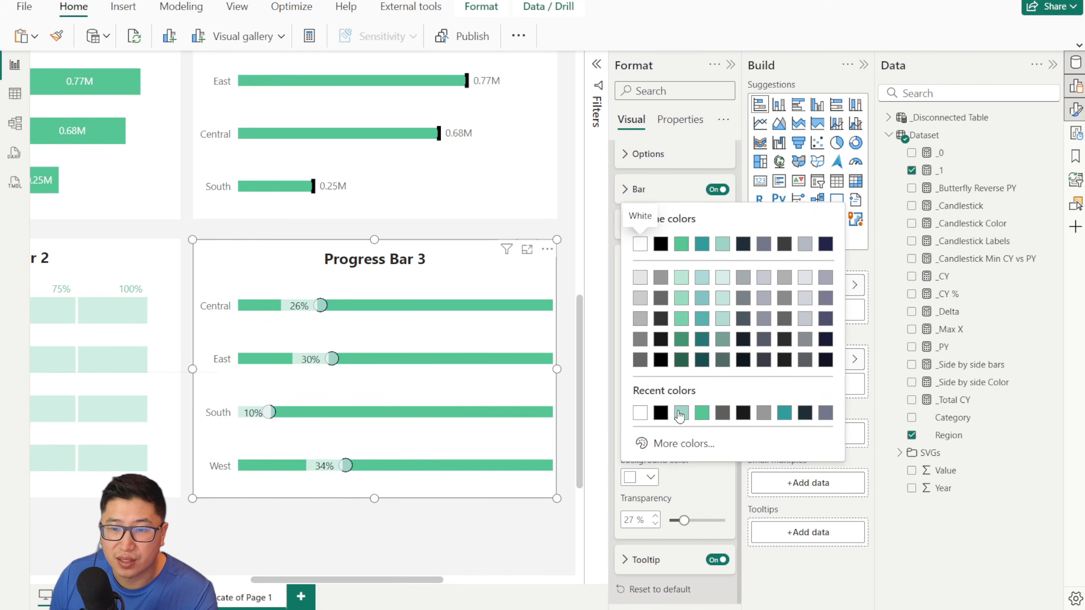
left_click(723, 278)
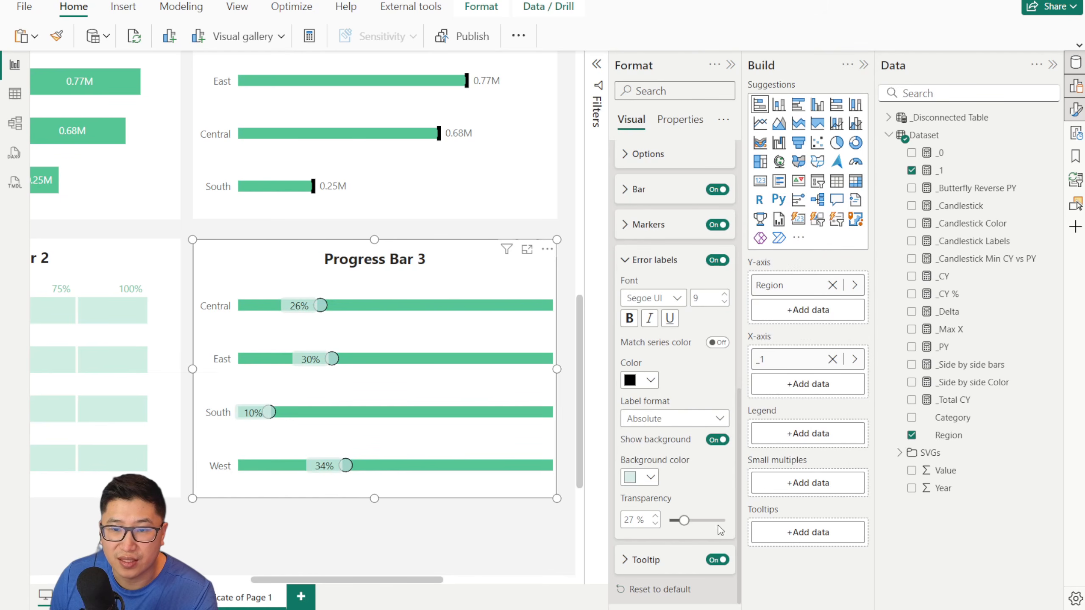
left_click_drag(685, 521, 670, 521)
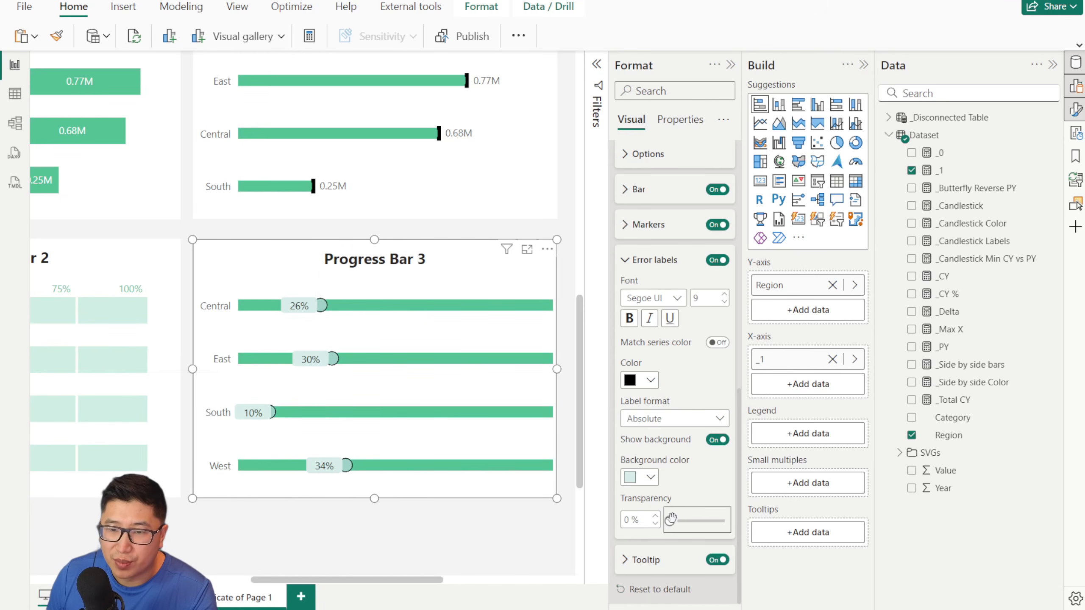
left_click_drag(670, 519, 723, 521)
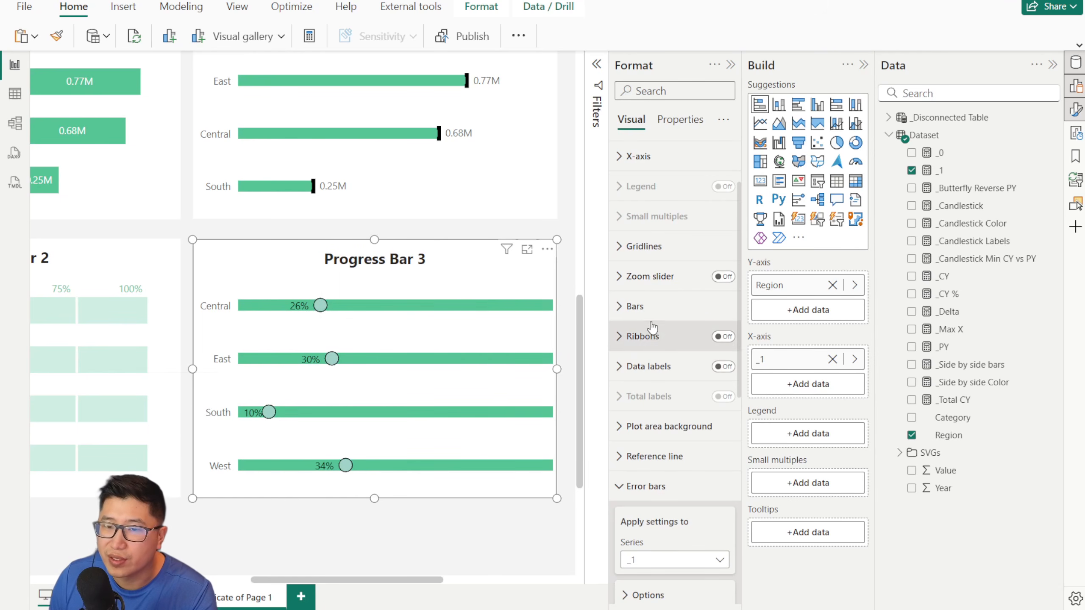
left_click(636, 307)
left_click(637, 313)
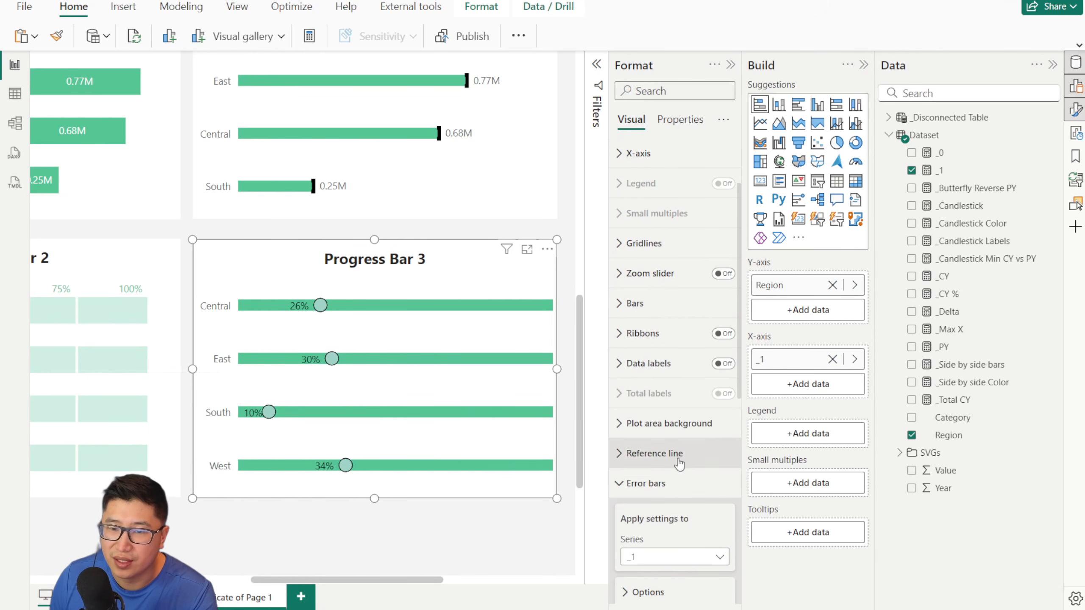
scroll(678, 462, "down", 2)
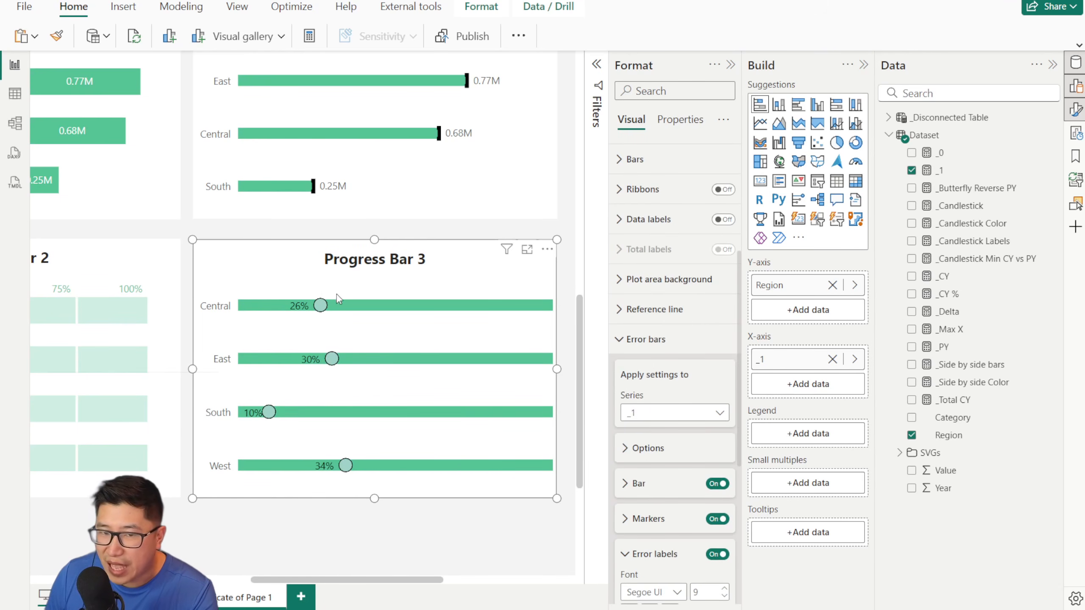
left_click_drag(421, 579, 378, 590)
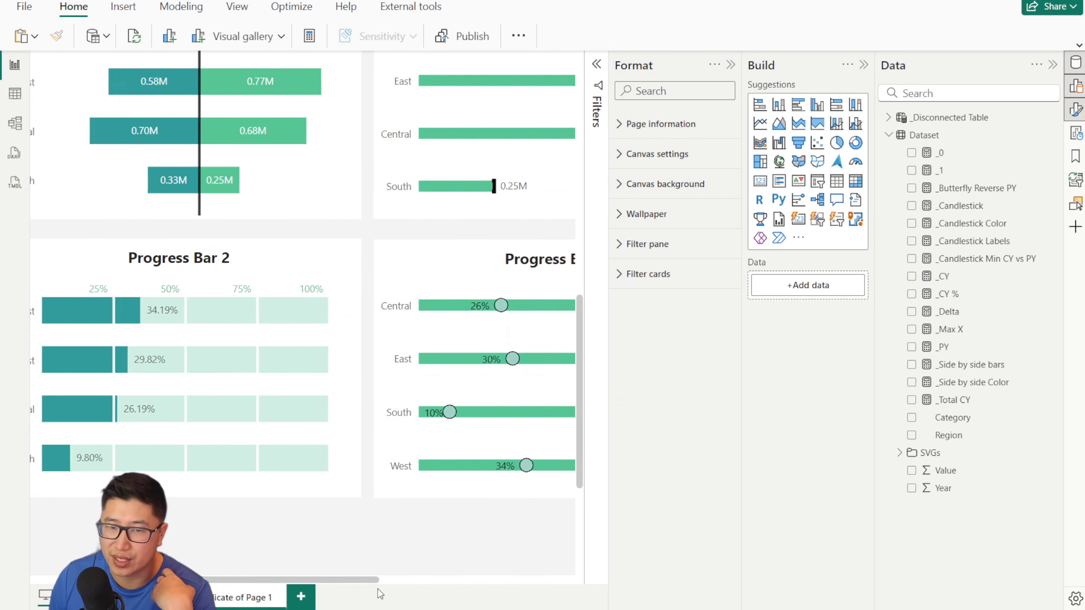
scroll(450, 534, "down", 3)
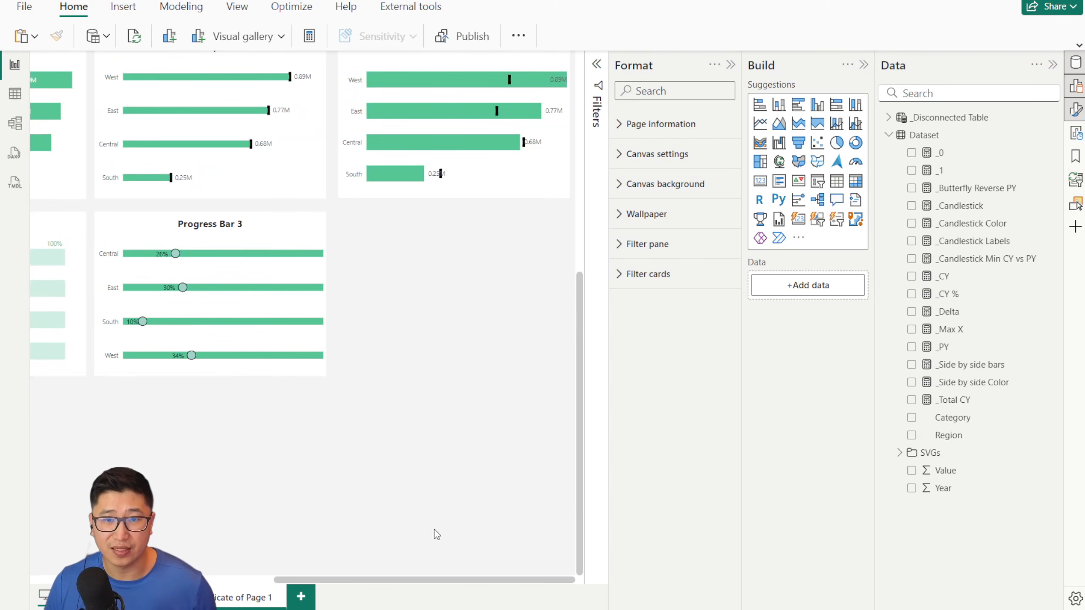
Step: Open the report page with the finished charts and bring its Progress Area chart into view
left_click(150, 597)
left_click_drag(274, 579, 528, 580)
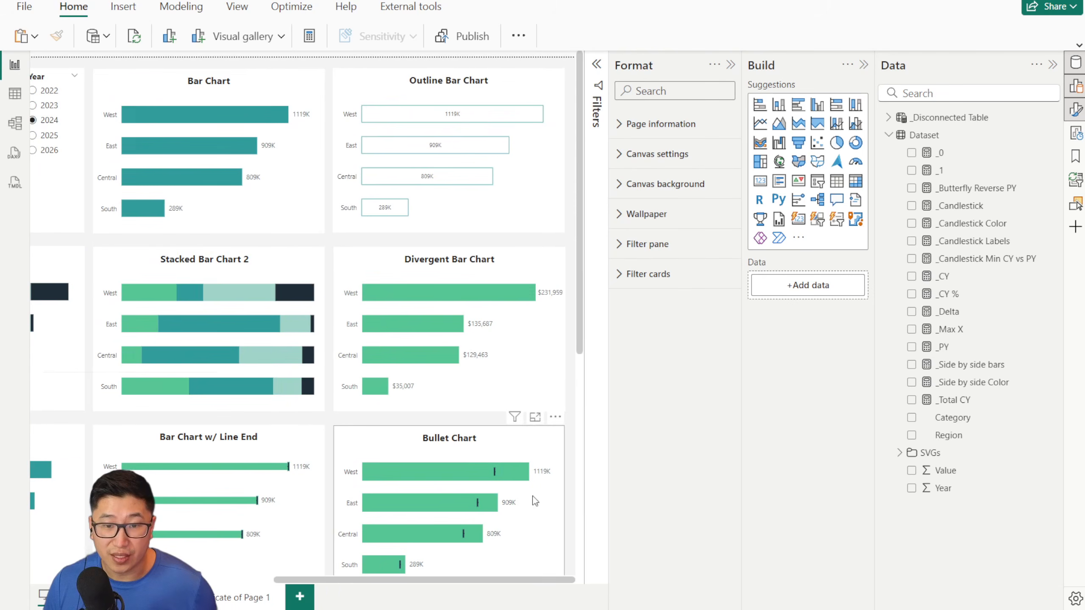
scroll(529, 487, "down", 7)
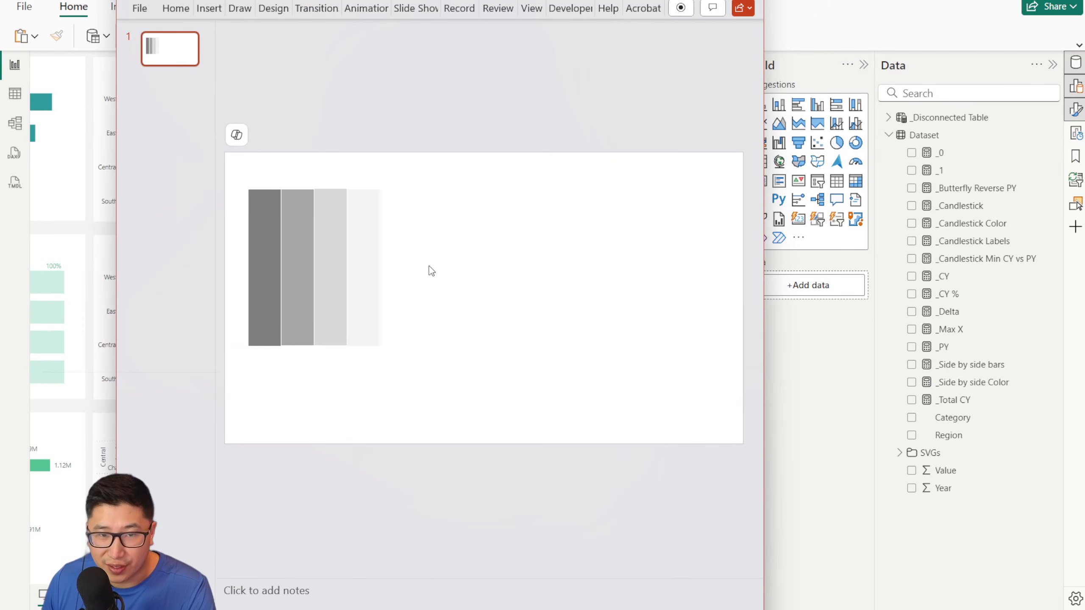
Step: Switch to the PowerPoint slide with the four gray rectangles and look at the gallery of insertable shapes
left_click(265, 226)
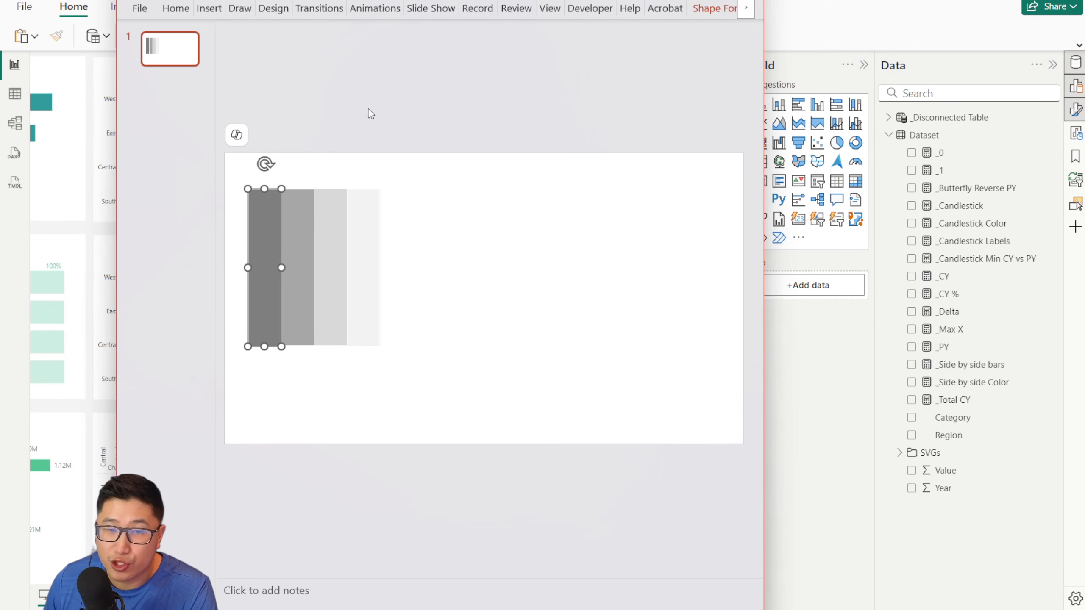
left_click(203, 9)
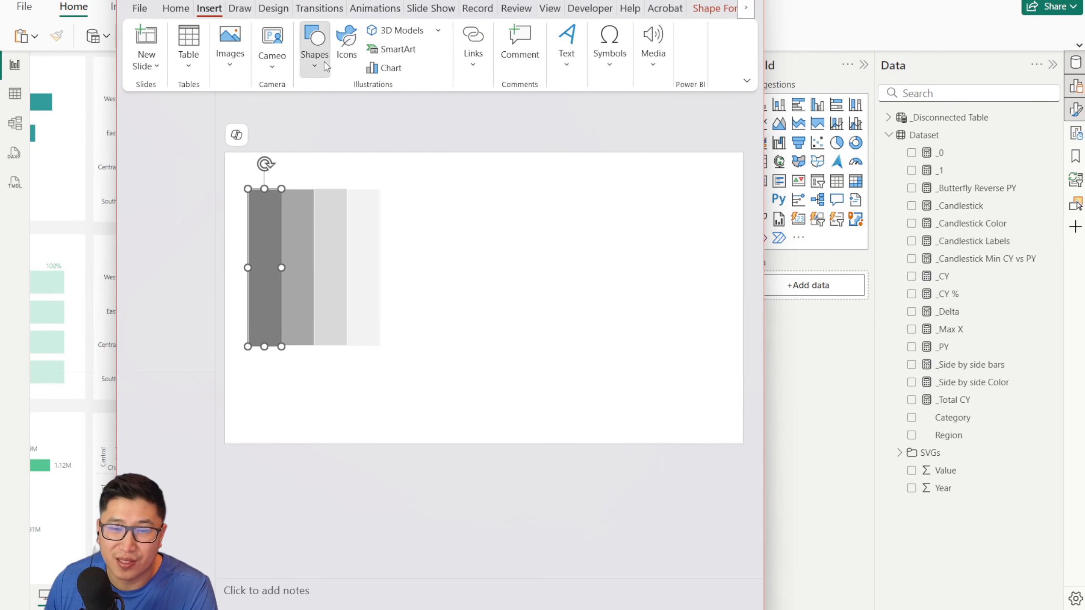
left_click(314, 45)
left_click(592, 191)
left_click(266, 232)
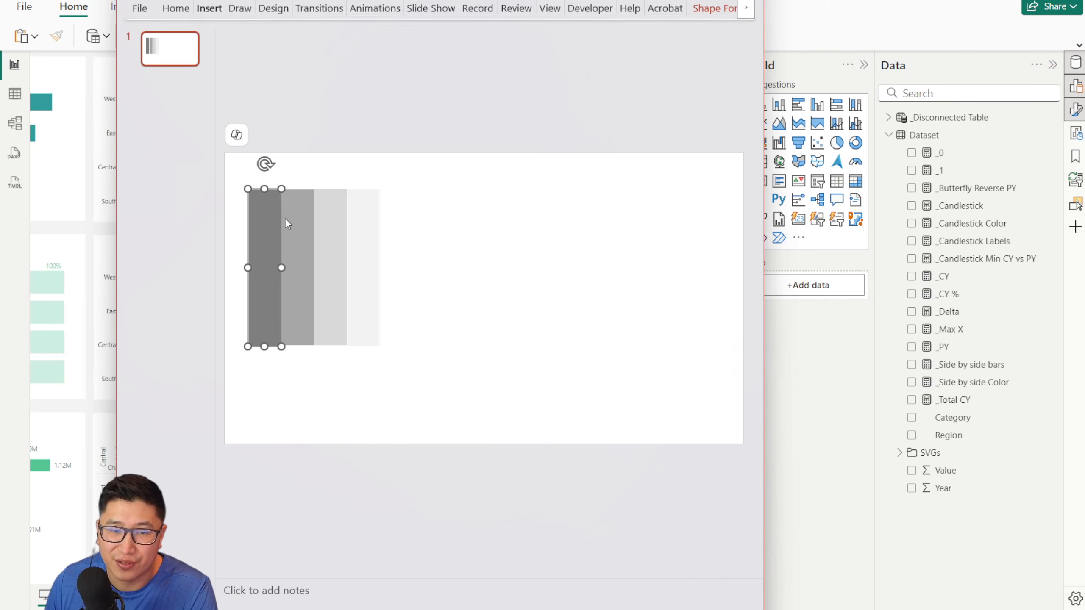
left_click(407, 165)
Step: Review the second gray rectangle's shape formatting, and bring up the Save as Picture option for all four rectangles
scroll(413, 297, "up", 5)
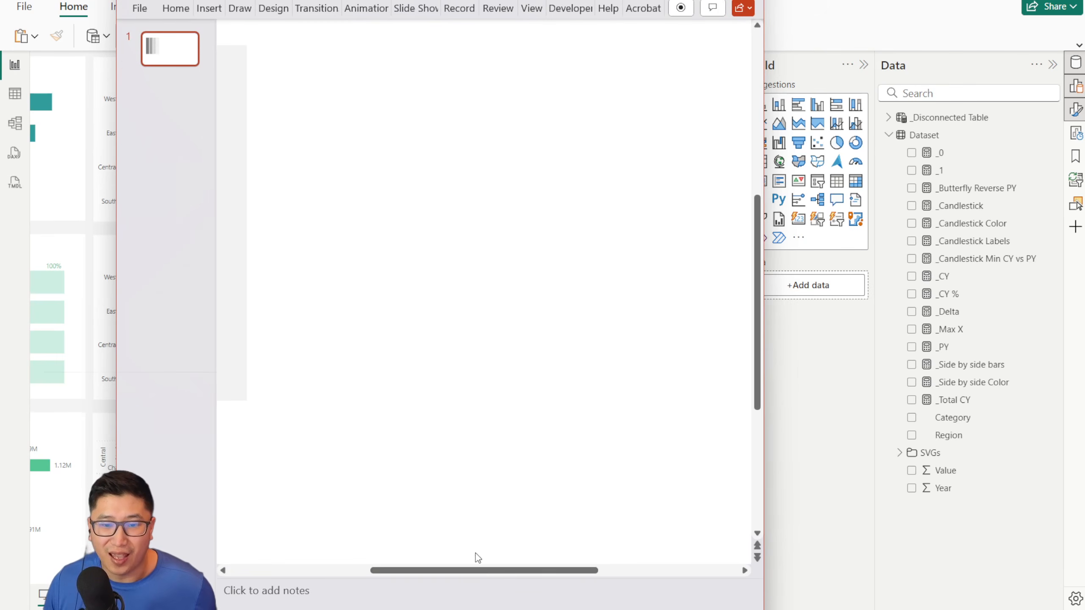
left_click_drag(489, 571, 324, 563)
left_click(414, 197)
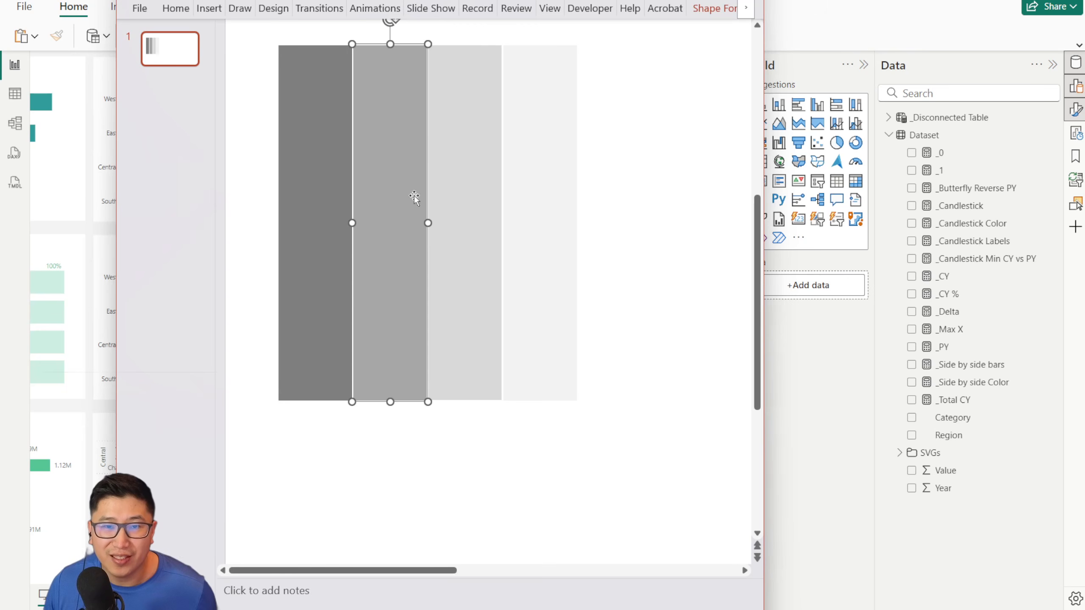
left_click(712, 8)
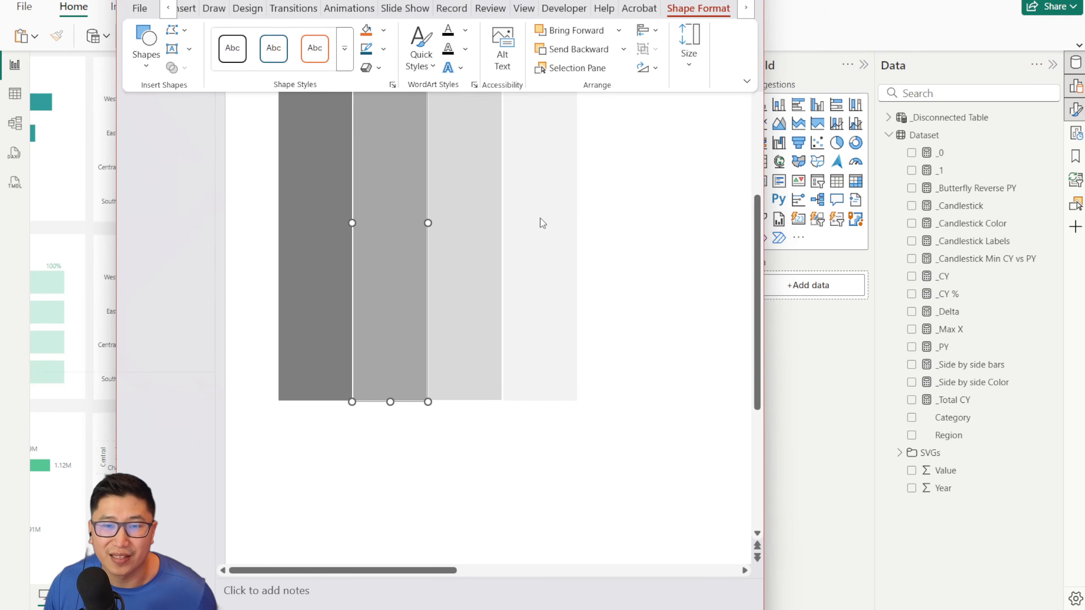
left_click(646, 268)
left_click_drag(656, 445, 242, 45)
right_click(330, 124)
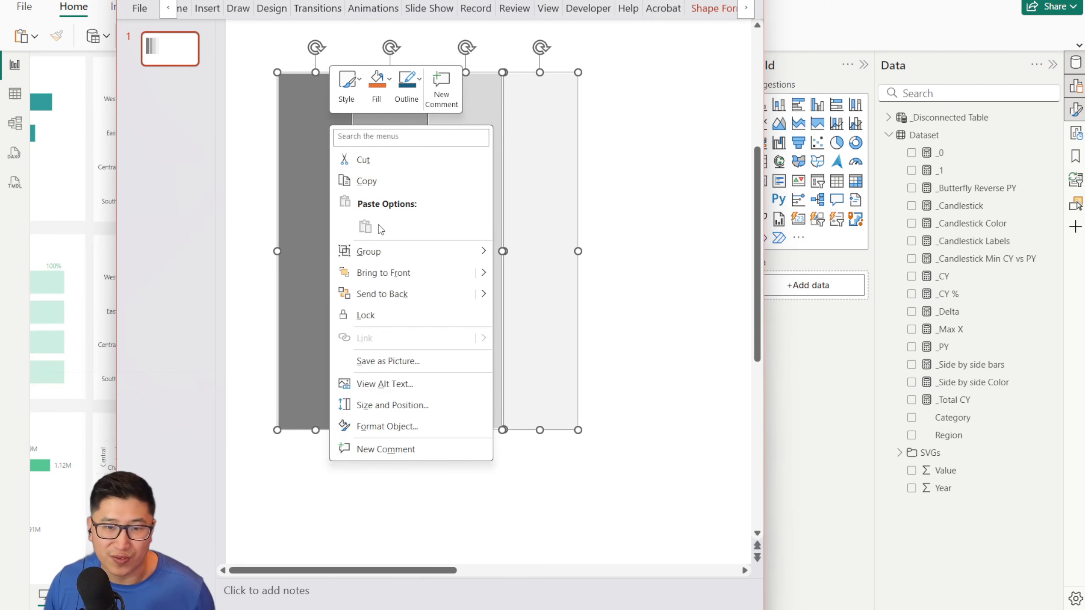
Step: Switch back to Power BI and select the Progress Area chart to examine its fields
left_click(806, 404)
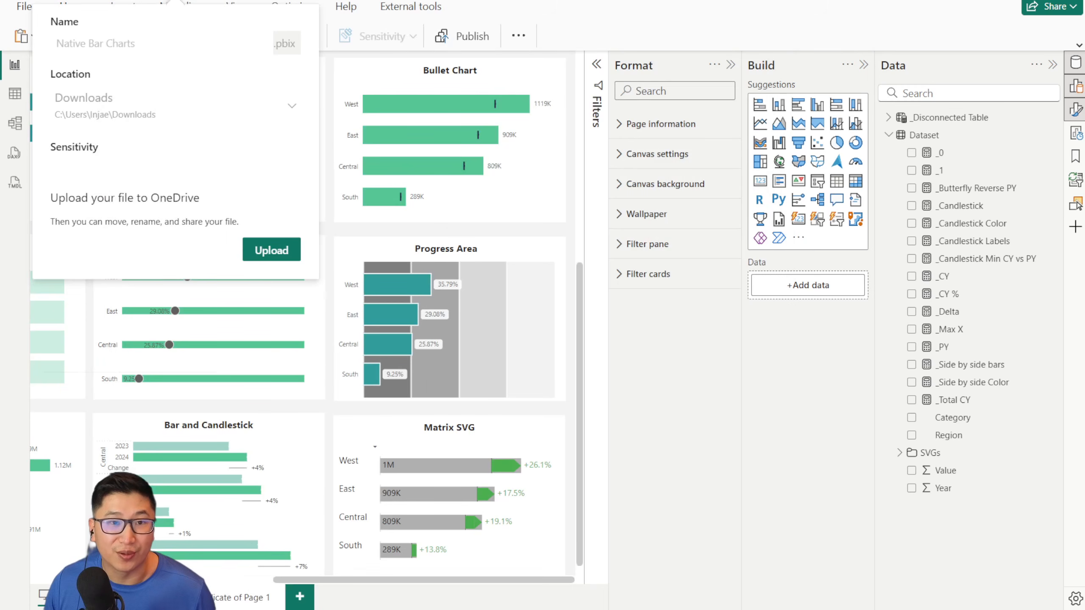
left_click(554, 352)
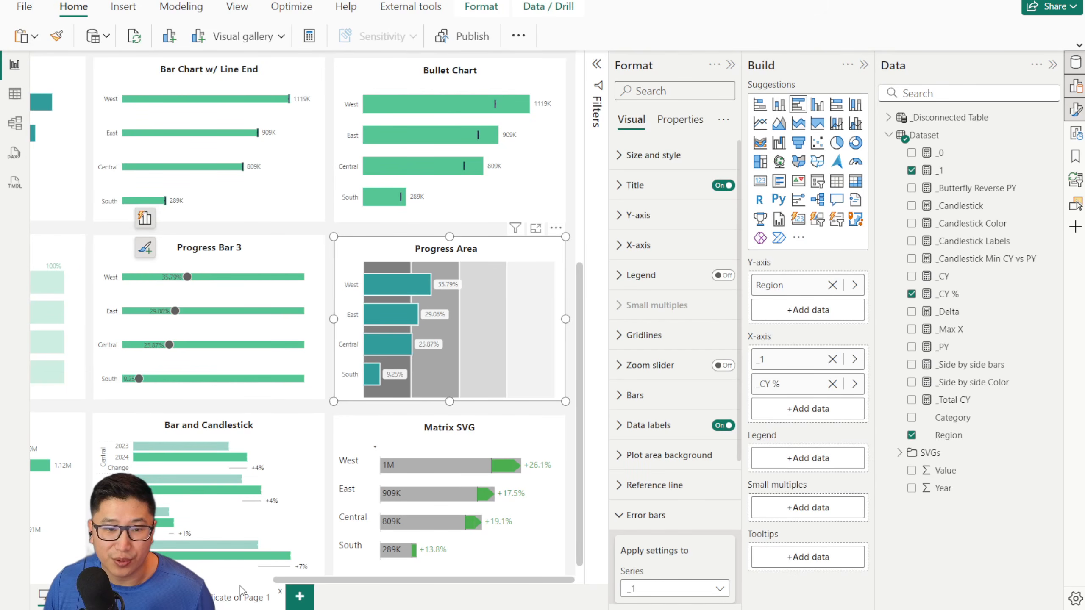
Step: Return to the Duplicate of Page 1 page and bring the empty space beside Progress Bar 3 into view
left_click(230, 599)
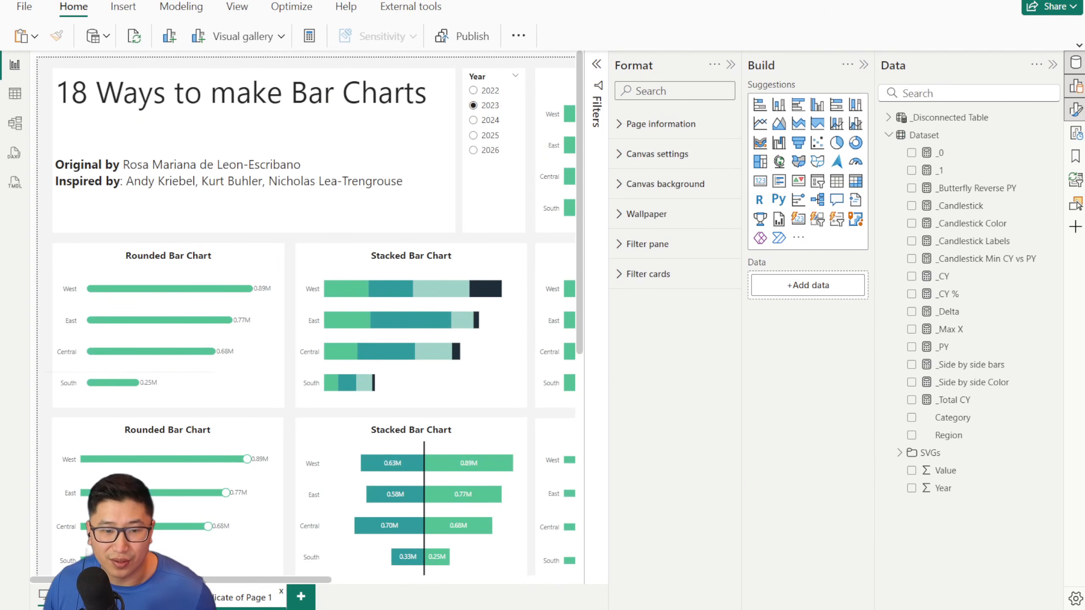
left_click_drag(357, 580, 485, 582)
scroll(406, 475, "down", 3)
scroll(450, 476, "down", 2)
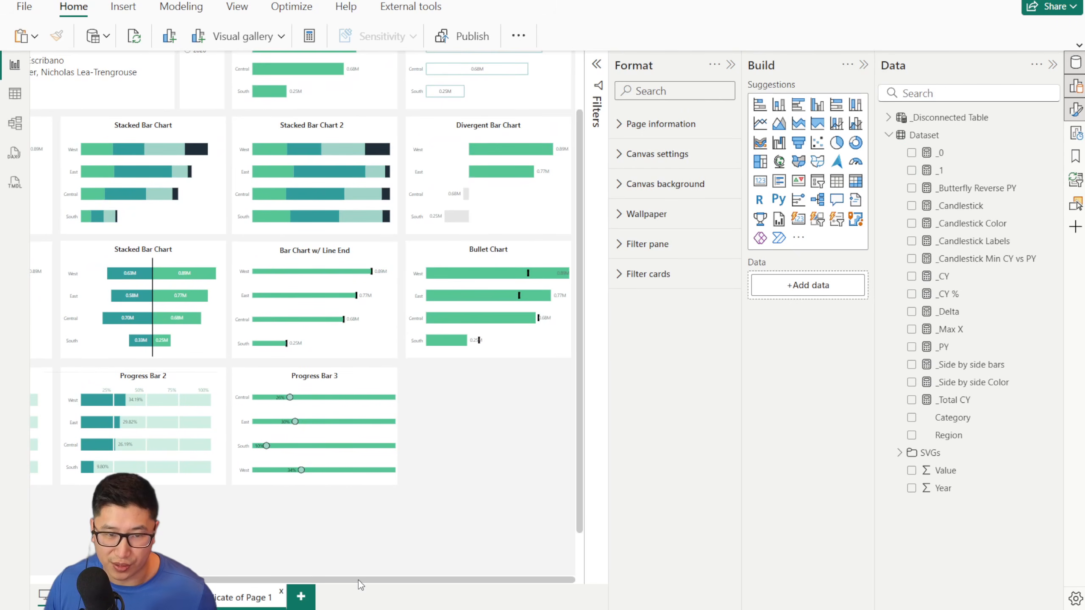
Step: Duplicate the Progress Bar chart and place the copy in the empty space beside Progress Bar 3
left_click_drag(357, 579, 182, 581)
left_click(144, 385)
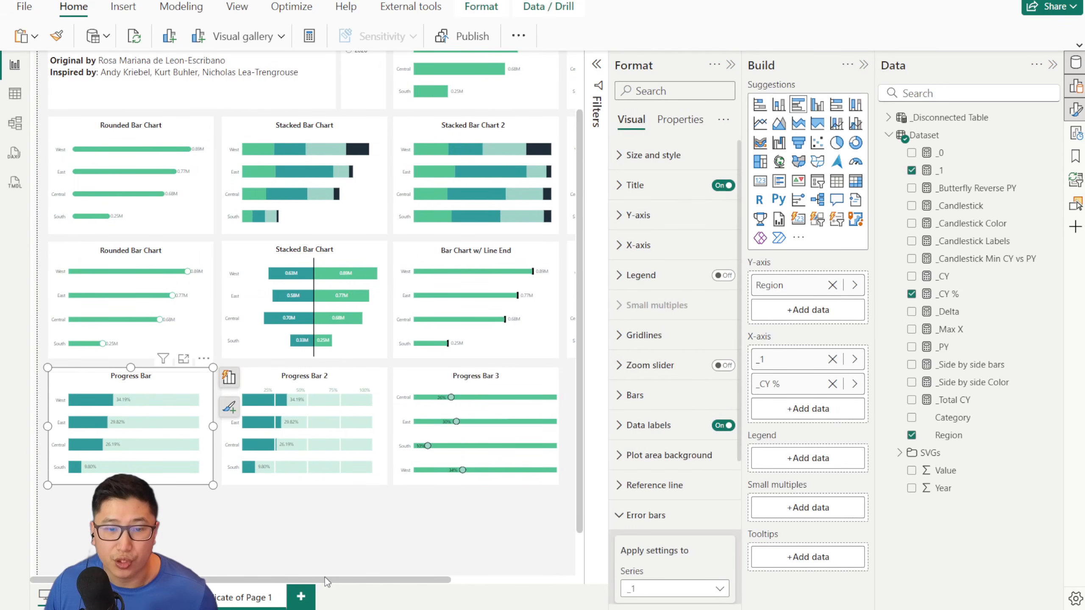
left_click_drag(325, 580, 477, 580)
left_click(509, 424)
key("ctrl+v")
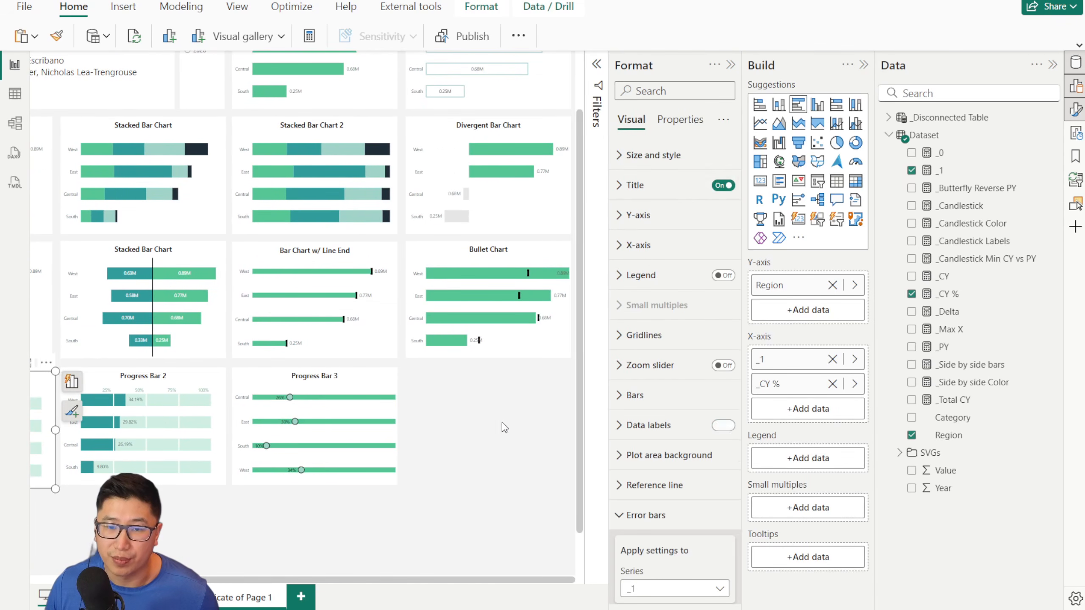
left_click_drag(46, 388, 528, 453)
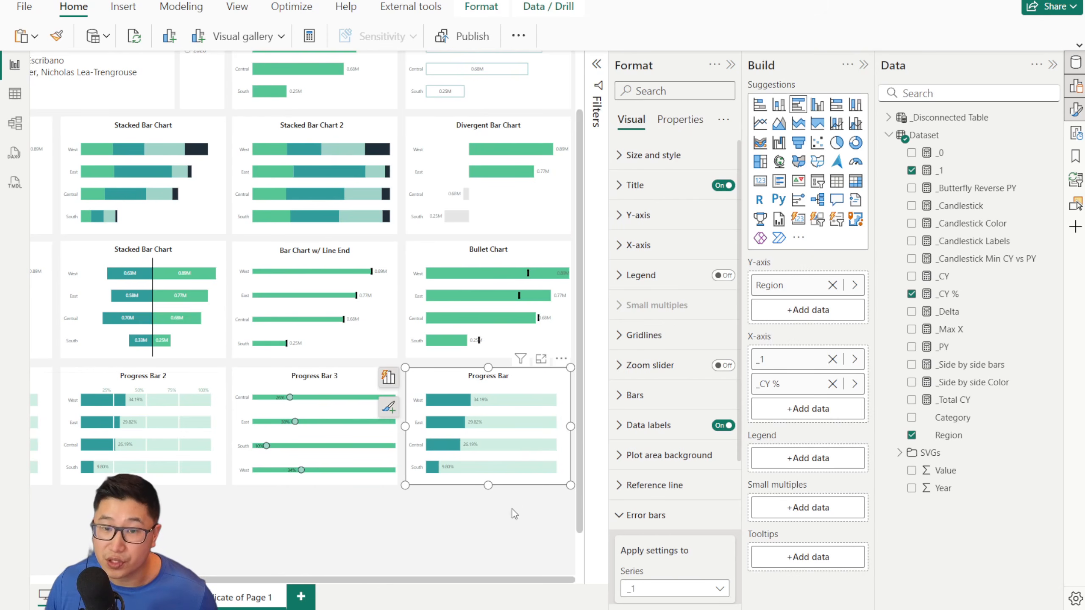
Step: Set the copied chart's X-axis maximum to 1 and remove the _1 measure from its X-axis
scroll(550, 539, "up", 3)
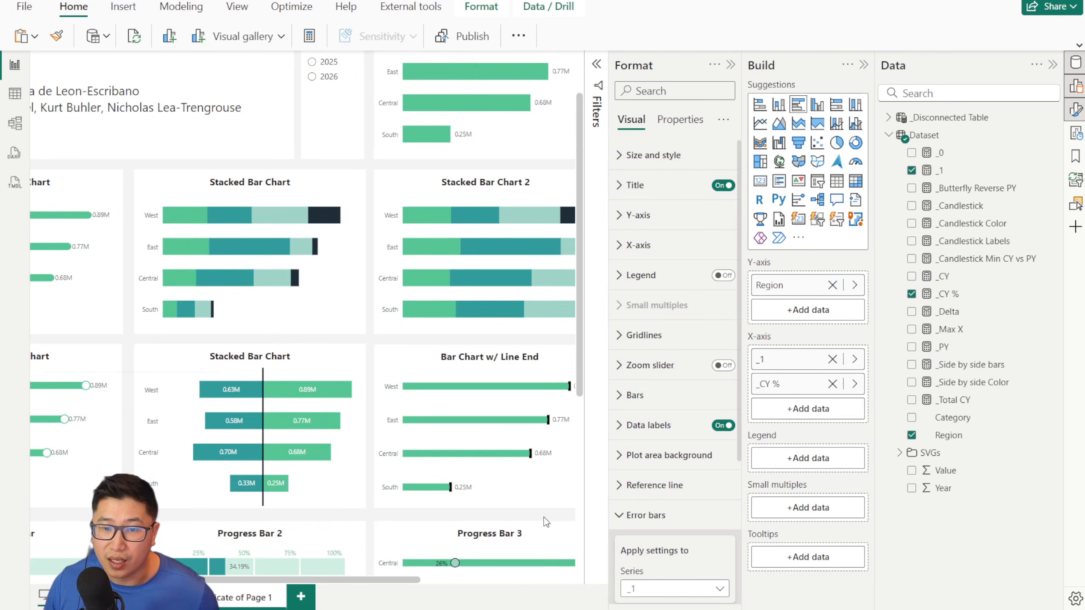
left_click_drag(354, 581, 598, 568)
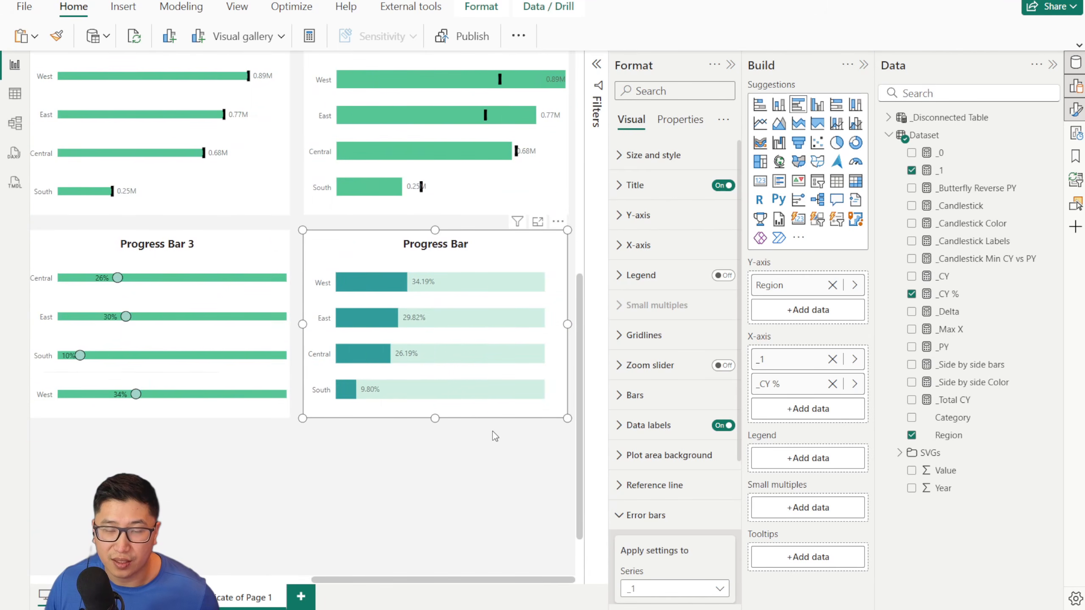
scroll(493, 431, "up", 1)
scroll(492, 430, "down", 3)
left_click_drag(424, 579, 514, 573)
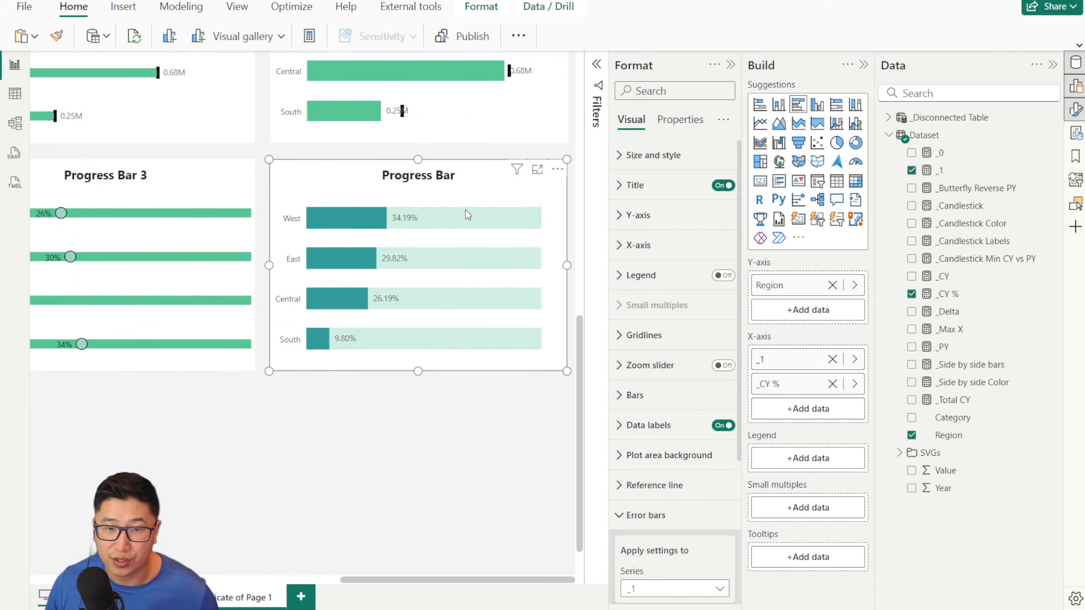
left_click(641, 246)
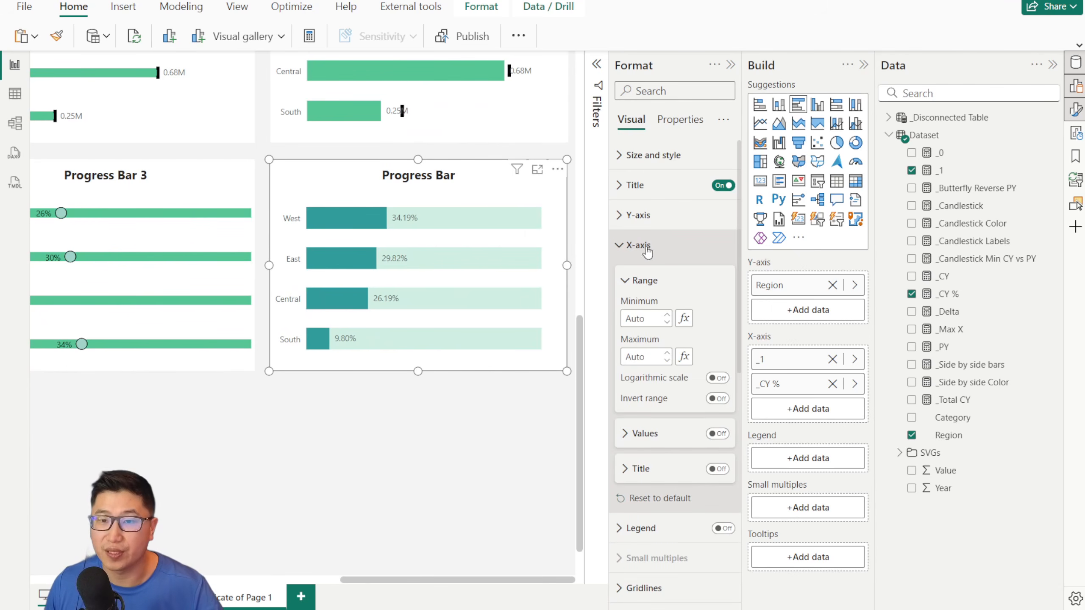
left_click(654, 356)
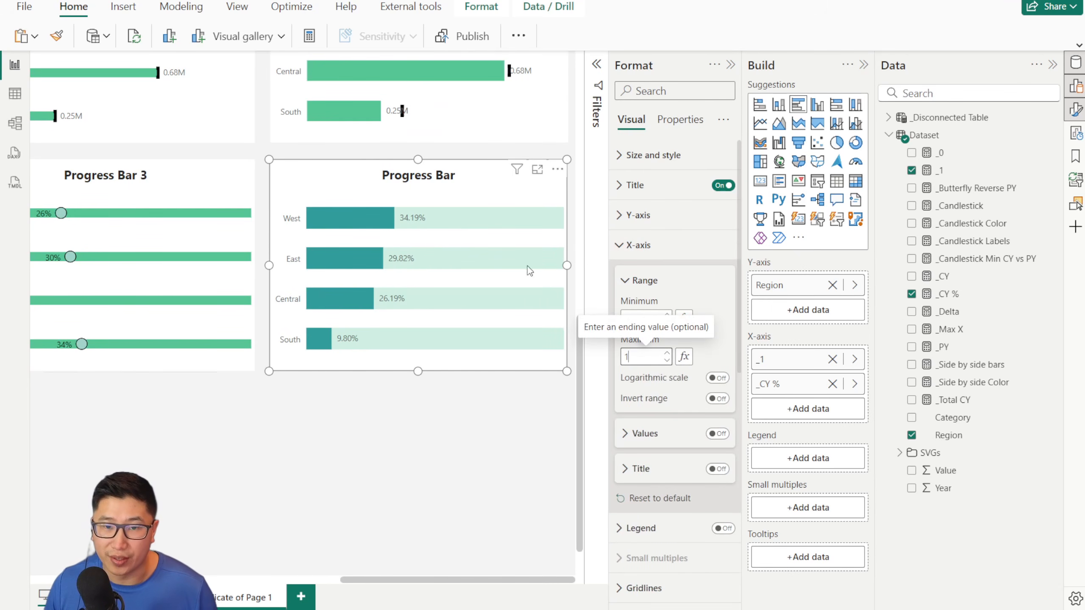
left_click(832, 359)
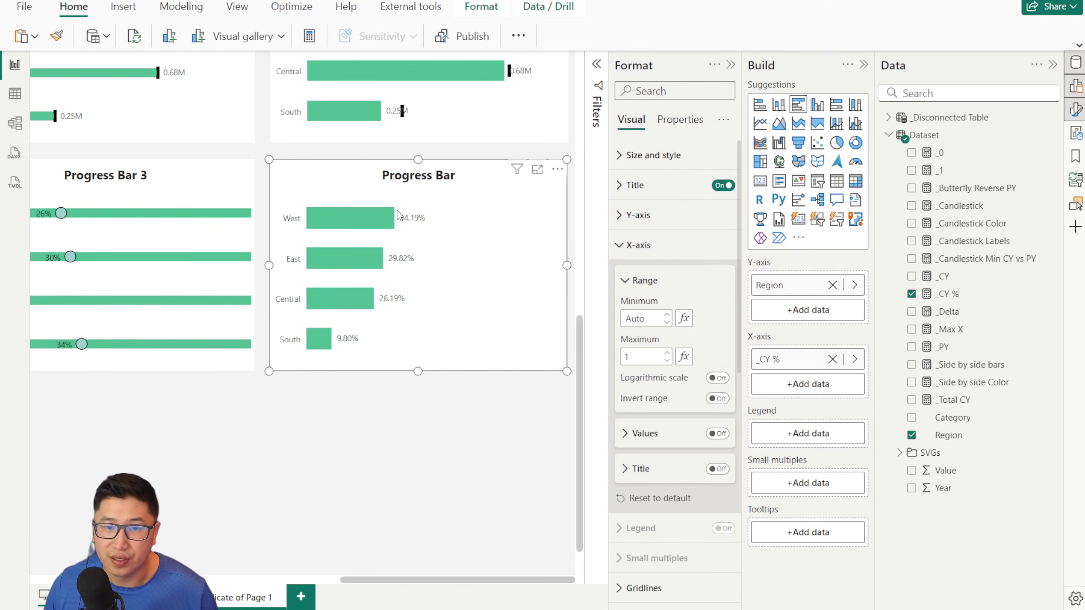
left_click(638, 246)
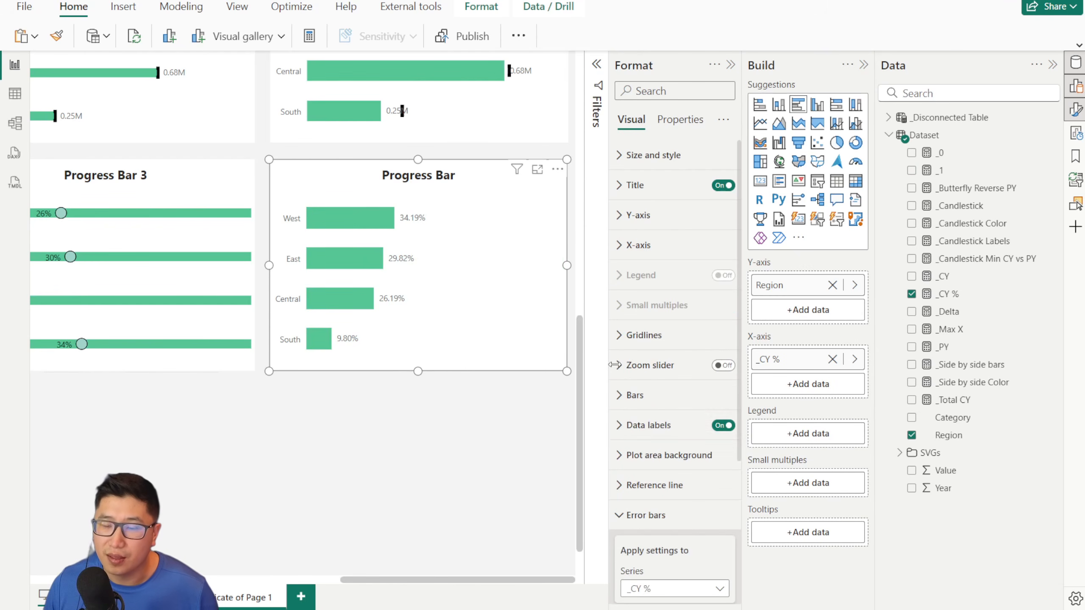
Step: Add 001.png as the copied chart's plot area background and set its image fit to Fit
scroll(649, 423, "down", 2)
left_click(649, 444)
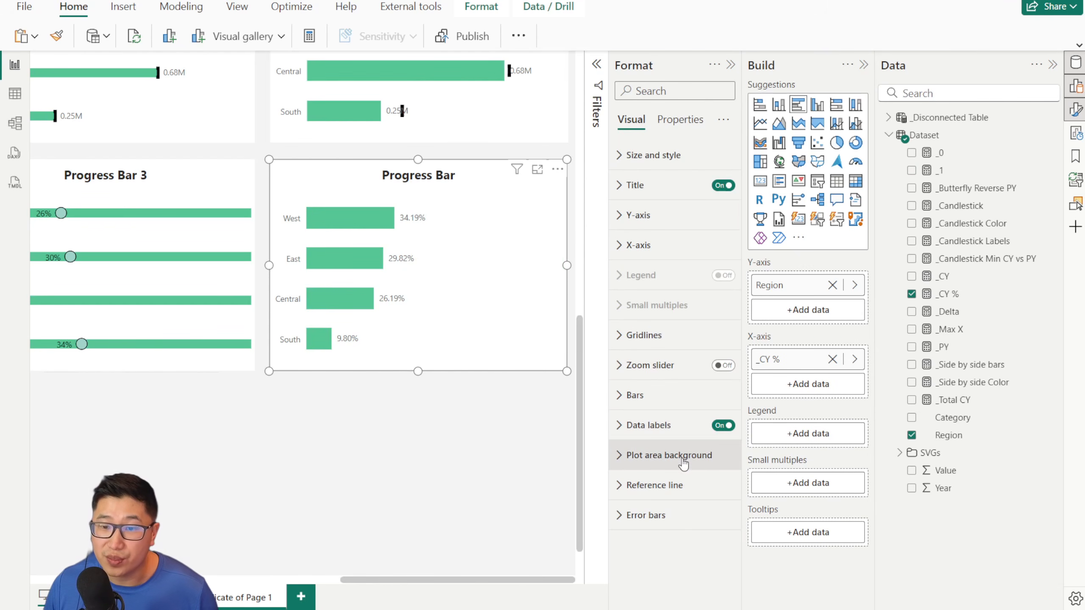
left_click(689, 456)
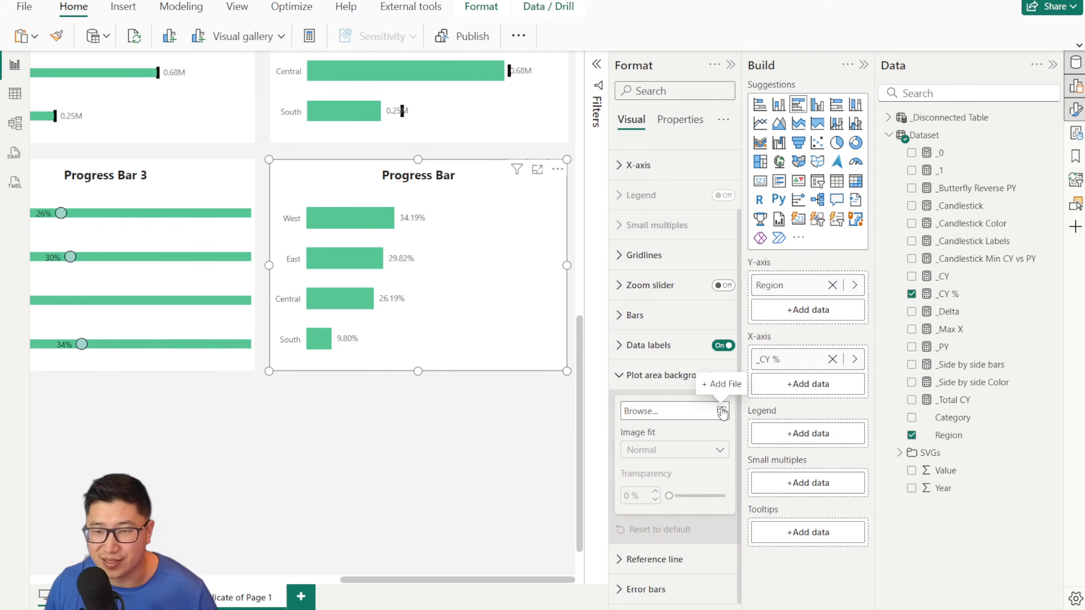
key("alt+Tab")
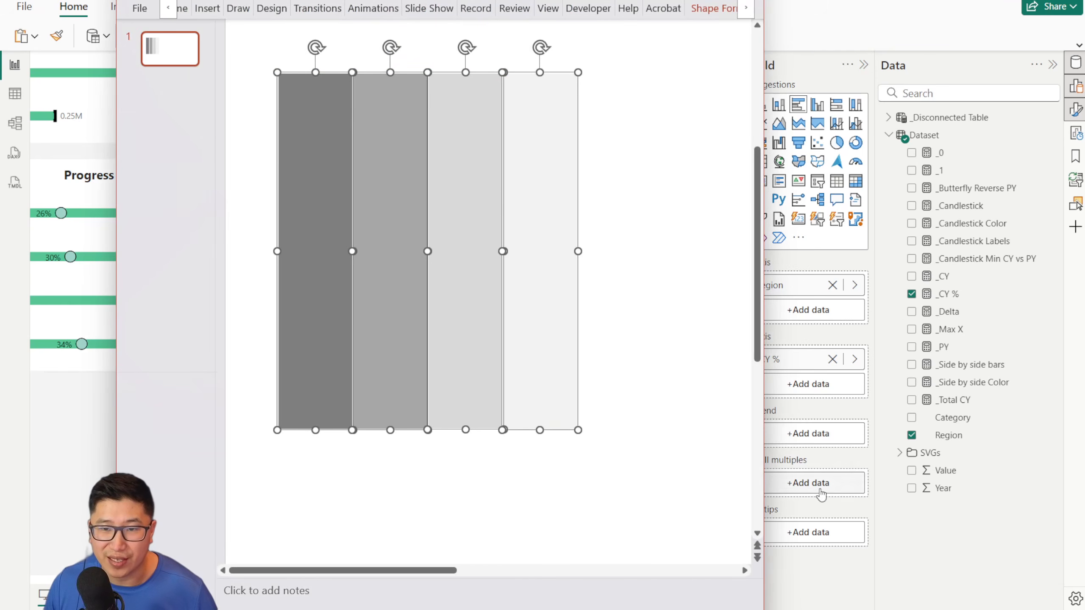
key("super")
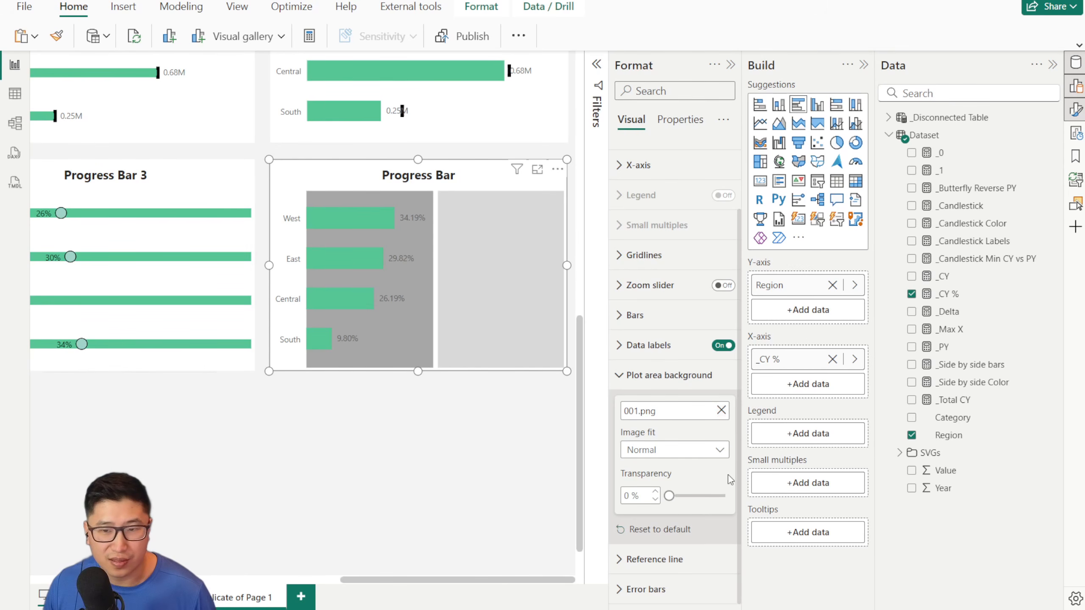
left_click(683, 453)
left_click(661, 486)
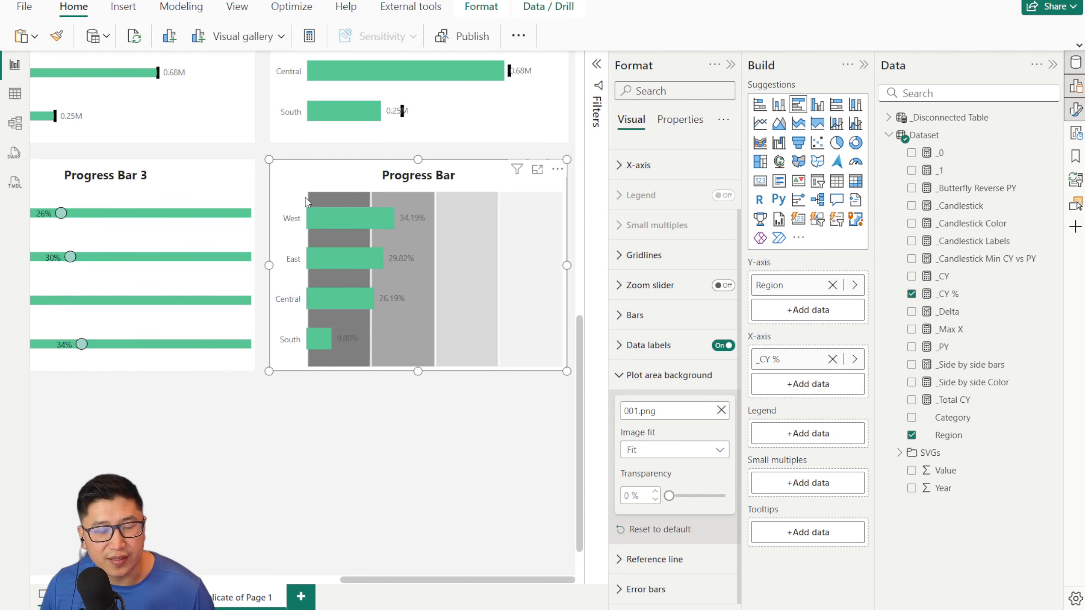
Step: Switch to the PowerPoint slide and give the darkest gray rectangle an outline in a matching dark gray
left_click(370, 480)
scroll(371, 480, "up", 3)
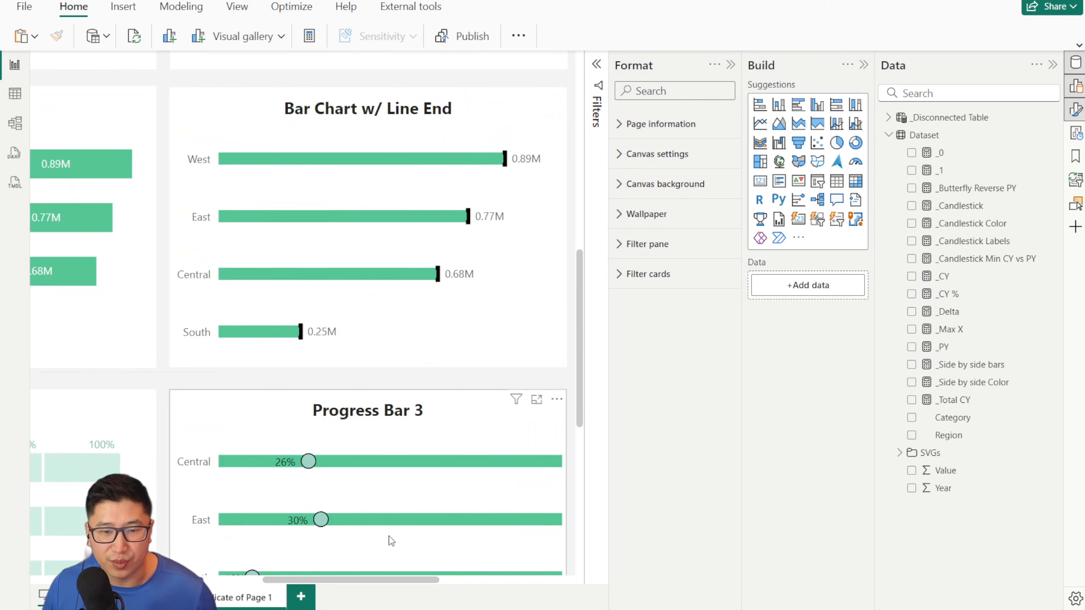
scroll(390, 537, "down", 4)
left_click_drag(358, 580, 473, 574)
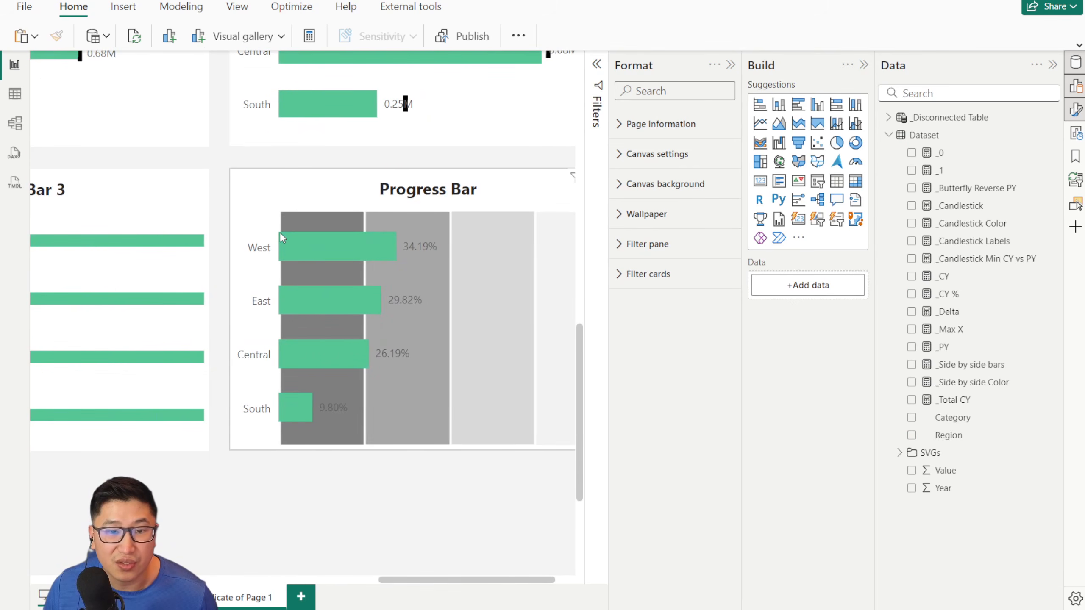
left_click(334, 609)
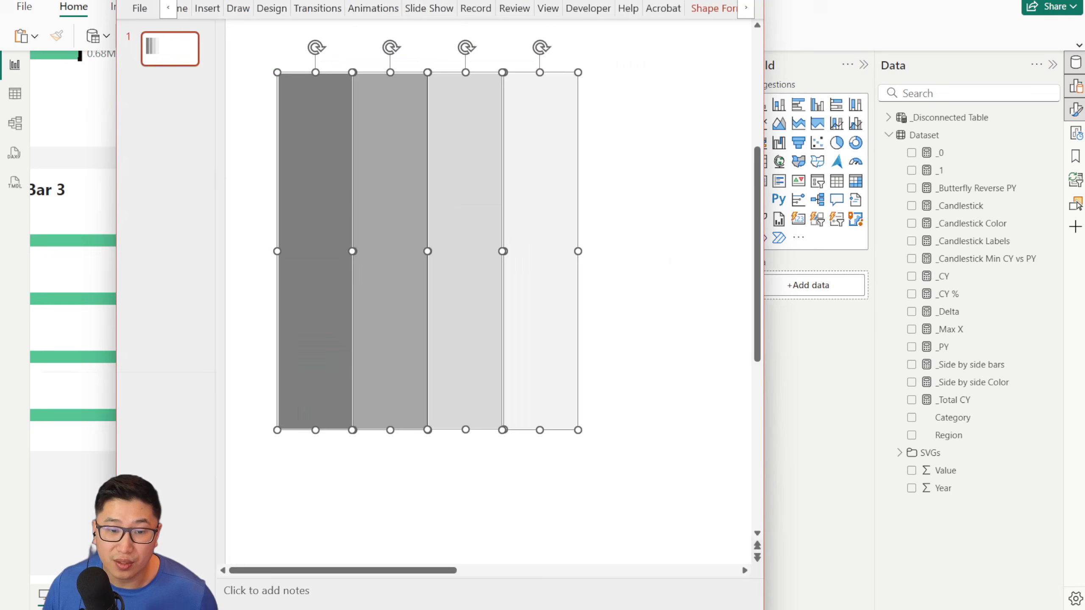
left_click(351, 506)
left_click(297, 317)
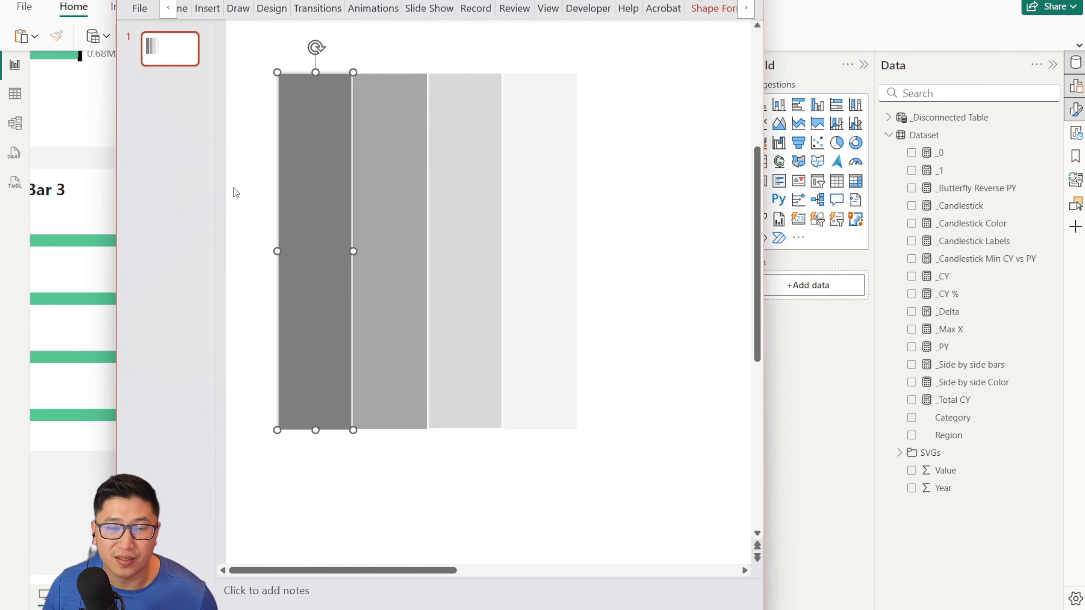
scroll(359, 210, "up", 10)
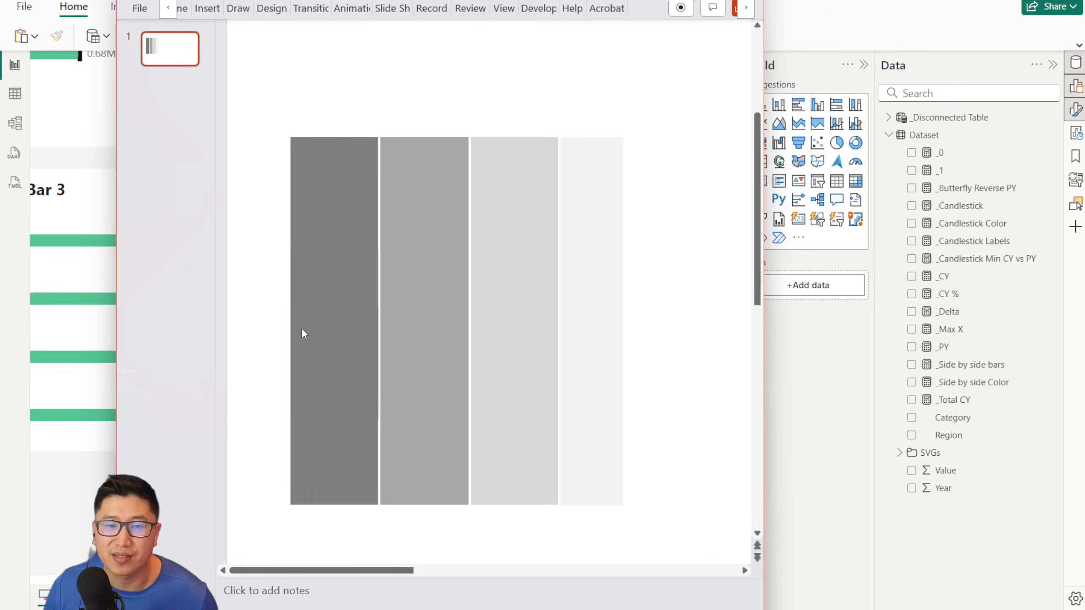
scroll(300, 324, "down", 5)
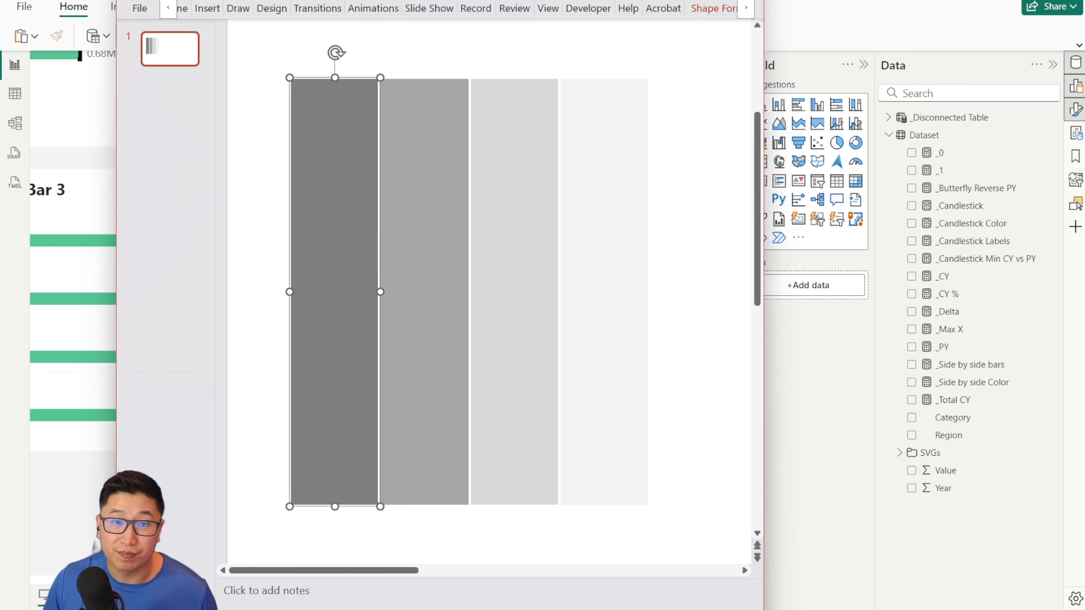
right_click(313, 99)
left_click(400, 75)
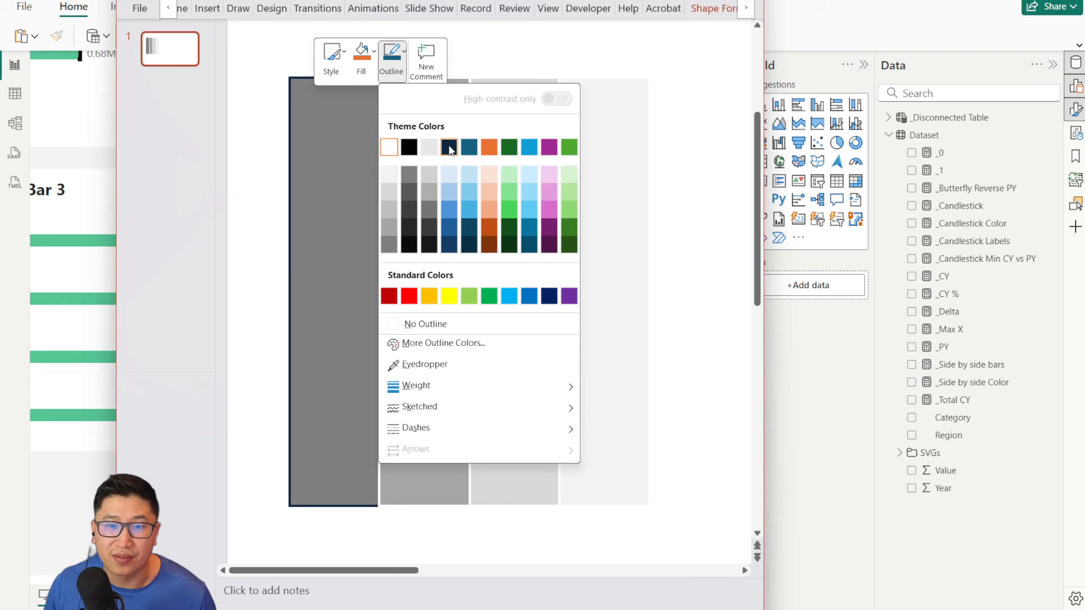
left_click(391, 250)
left_click(259, 233)
left_click_drag(262, 38, 266, 213)
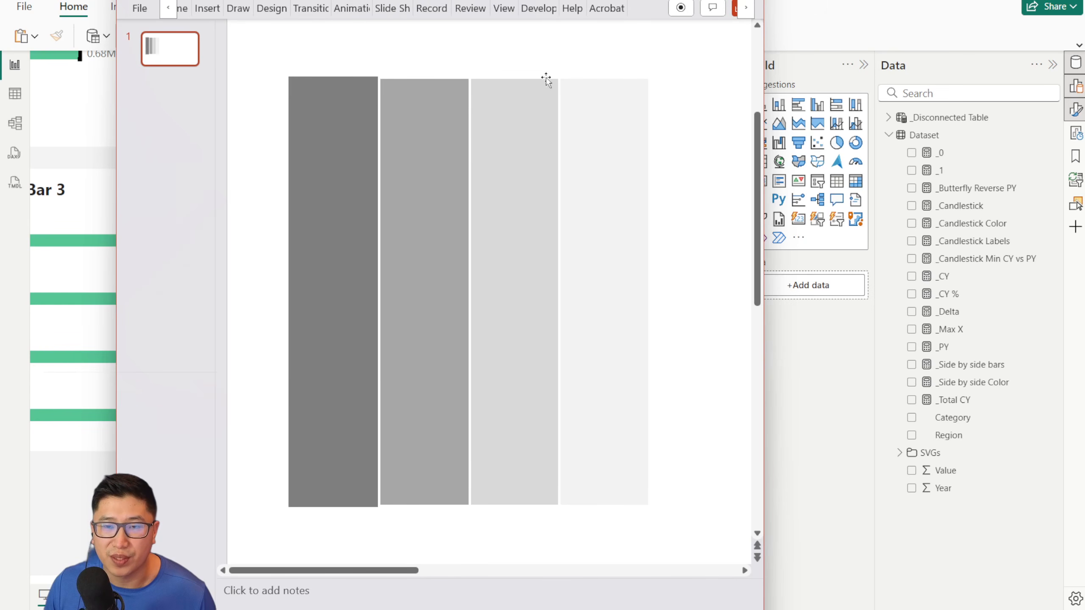
Step: Bring up the Save as Picture dialog for all four gray rectangles and cancel it
left_click_drag(274, 50, 696, 529)
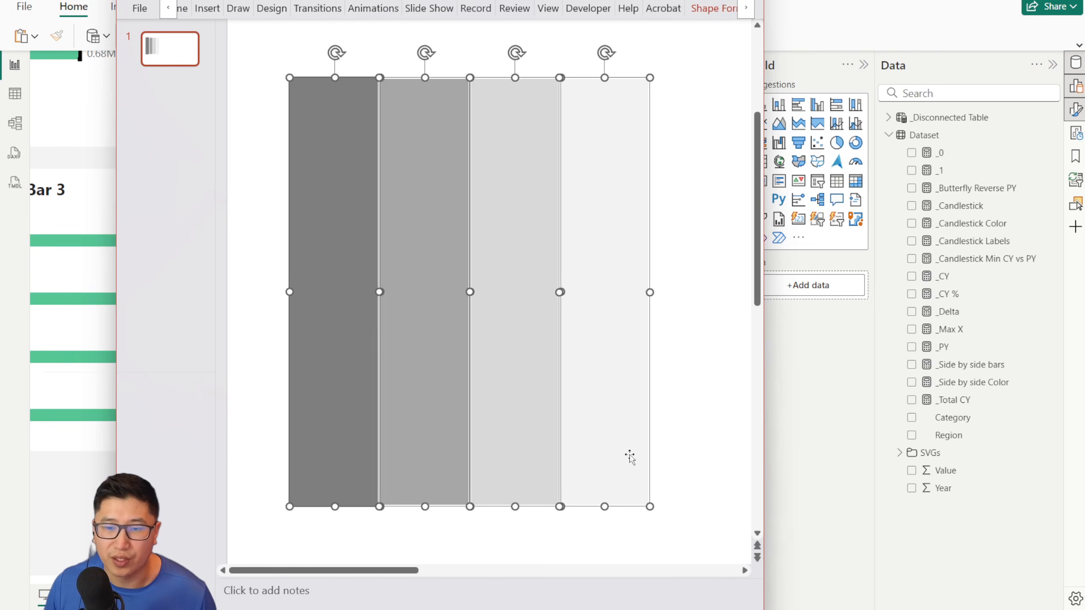
right_click(600, 383)
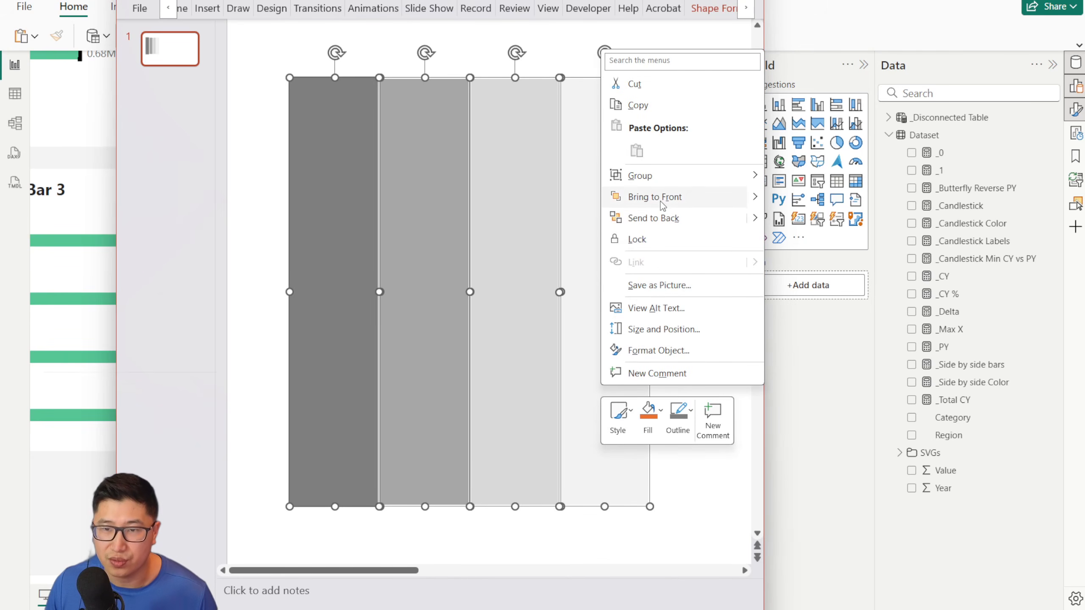
mouse_move(663, 188)
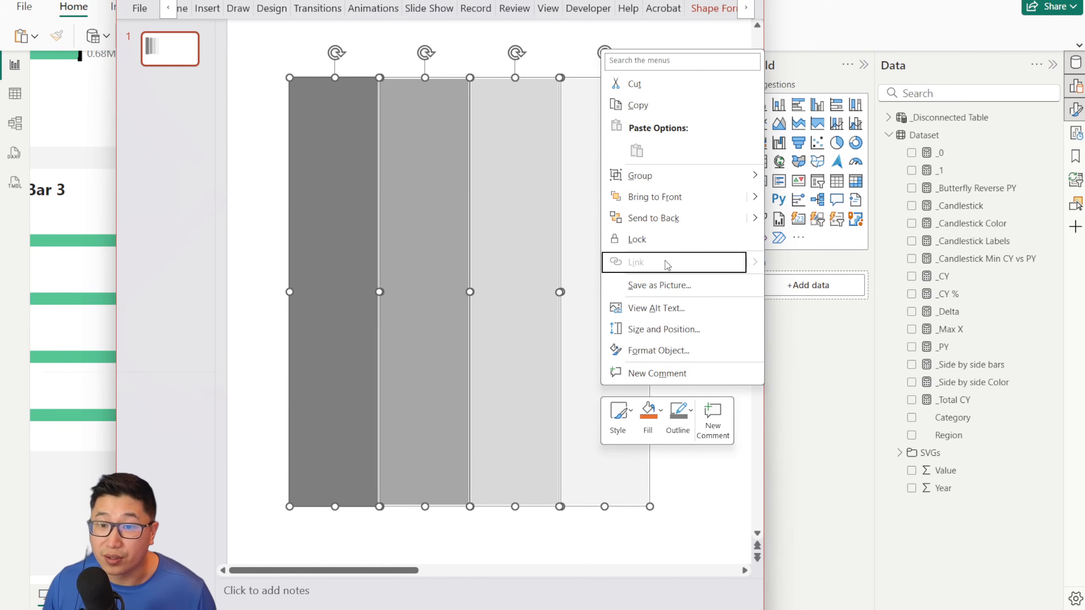
left_click(660, 285)
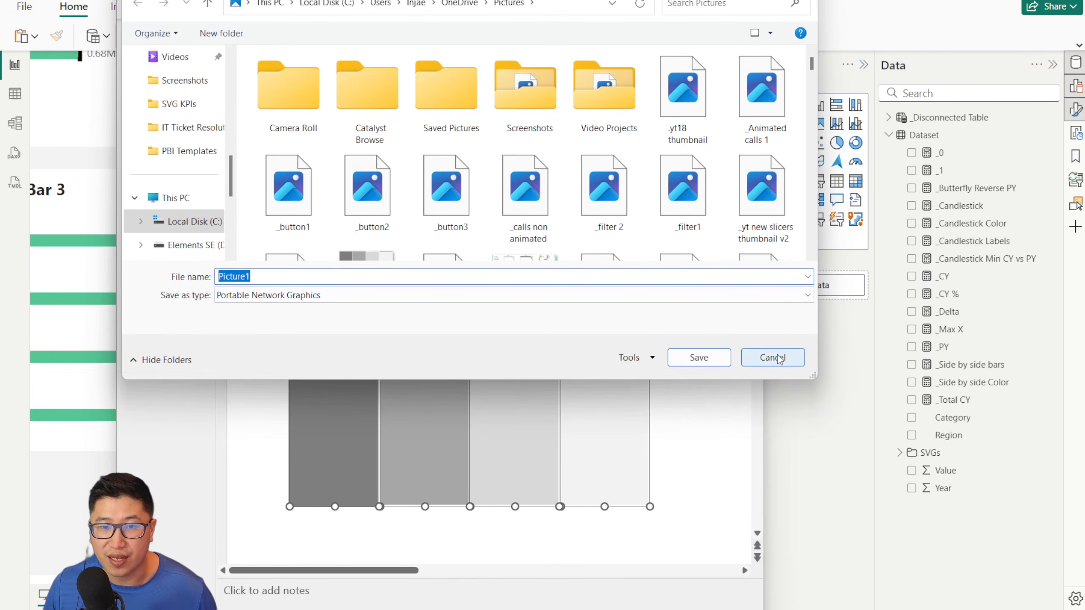
left_click(773, 357)
Step: Switch back to Power BI, replace the chart's plot area background with the updated 001.png, and set its image fit to Fit
key("alt+Tab")
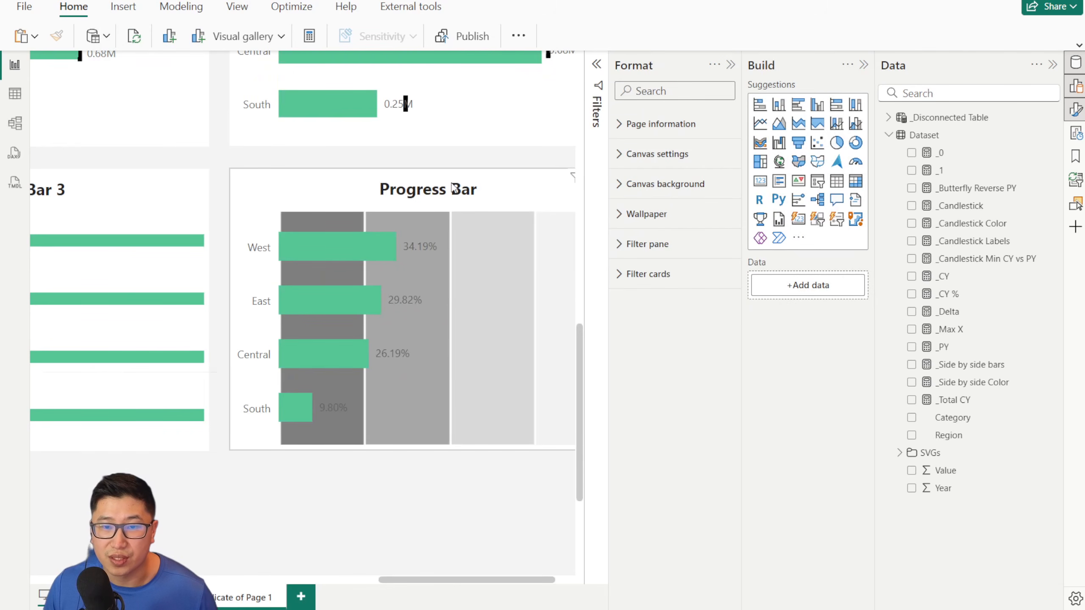
left_click(506, 191)
scroll(685, 431, "down", 3)
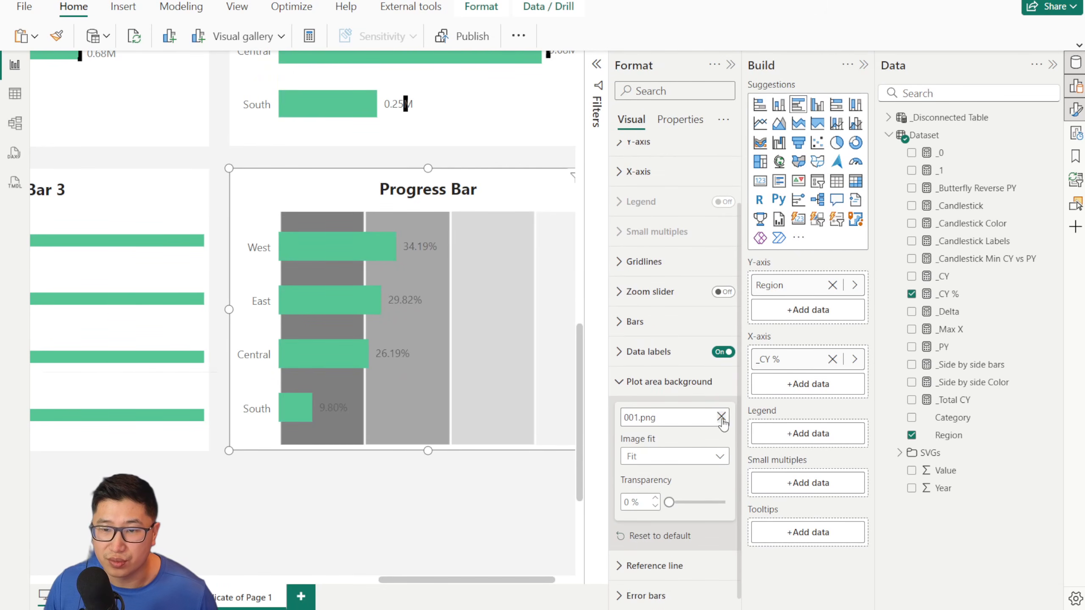
left_click(721, 419)
left_click(721, 419)
double_click(406, 182)
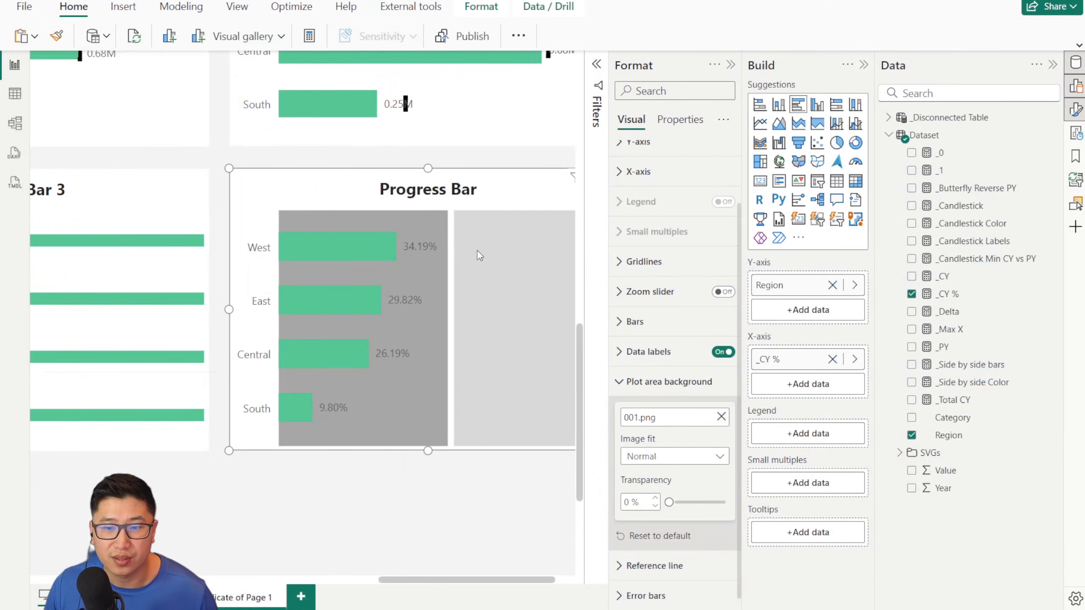
left_click(670, 455)
left_click(660, 492)
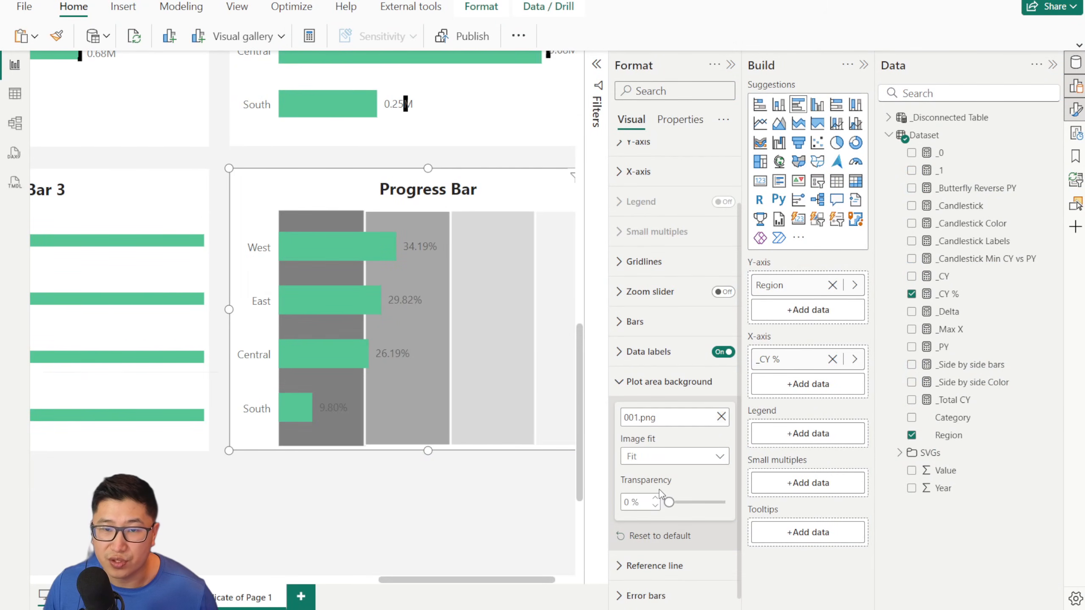
Step: Turn on a white border for the bars of the gray-band Progress Bar chart
scroll(367, 427, "down", 2)
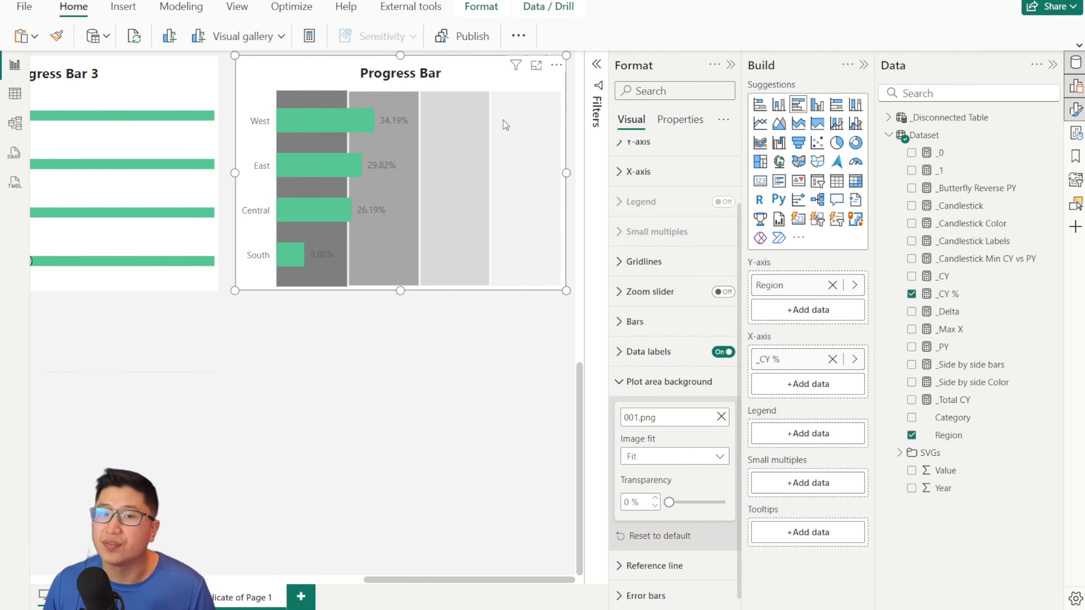
left_click(645, 381)
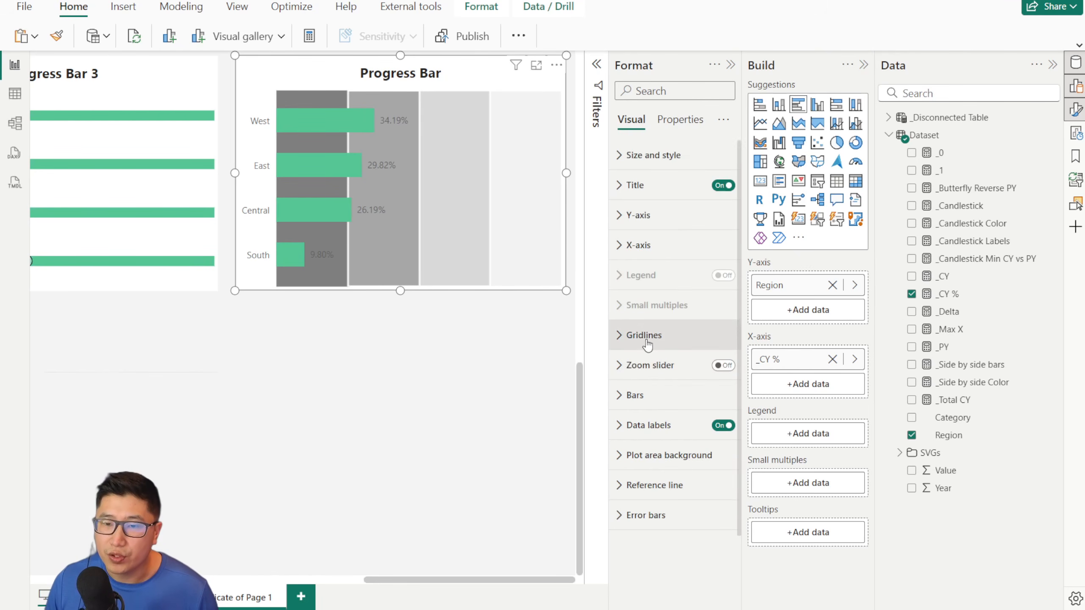
left_click(661, 395)
scroll(681, 445, "down", 5)
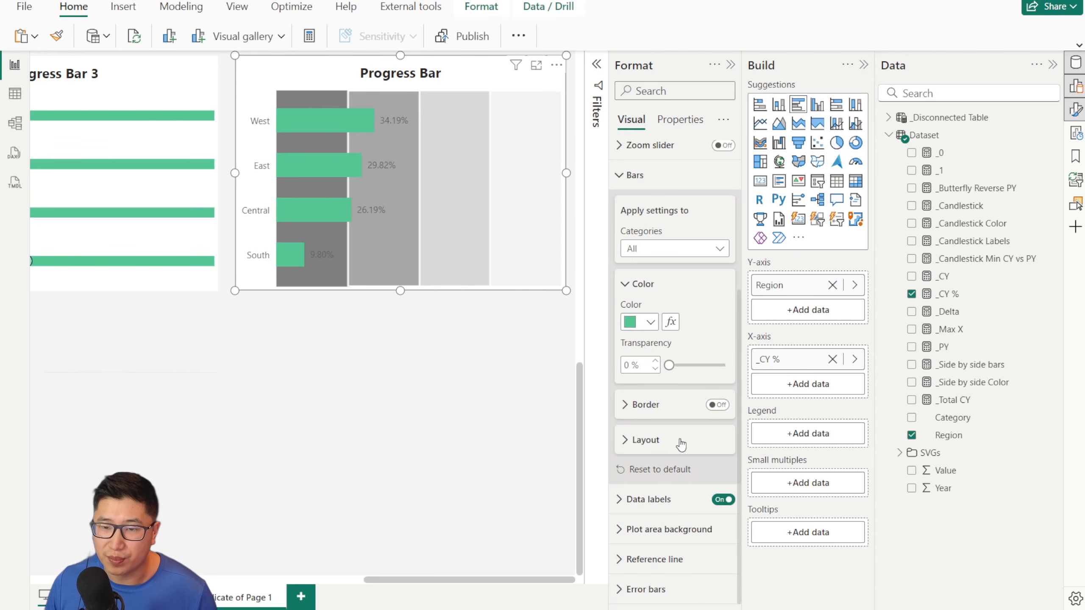
left_click(718, 405)
left_click(653, 415)
left_click(650, 463)
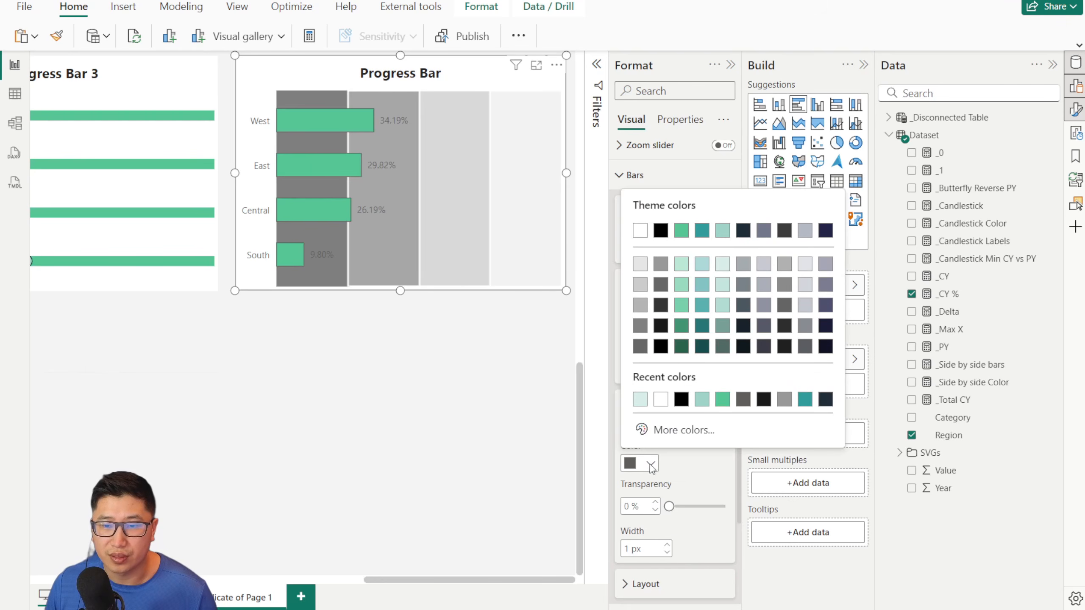
left_click(661, 399)
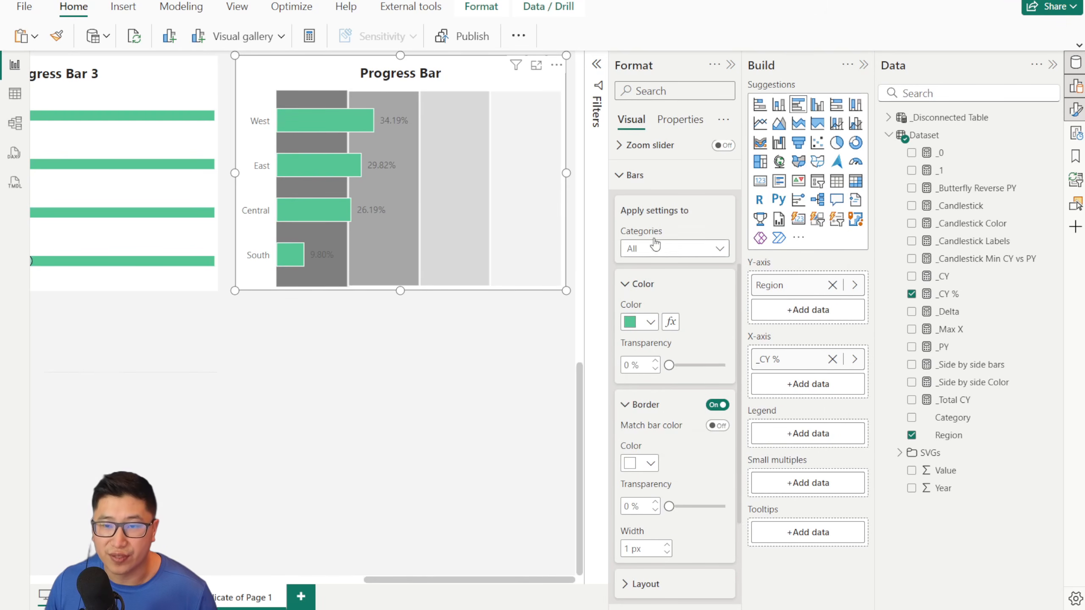
Step: Add a white background behind the chart's data labels and set its transparency to 26%
left_click(627, 176)
left_click(683, 426)
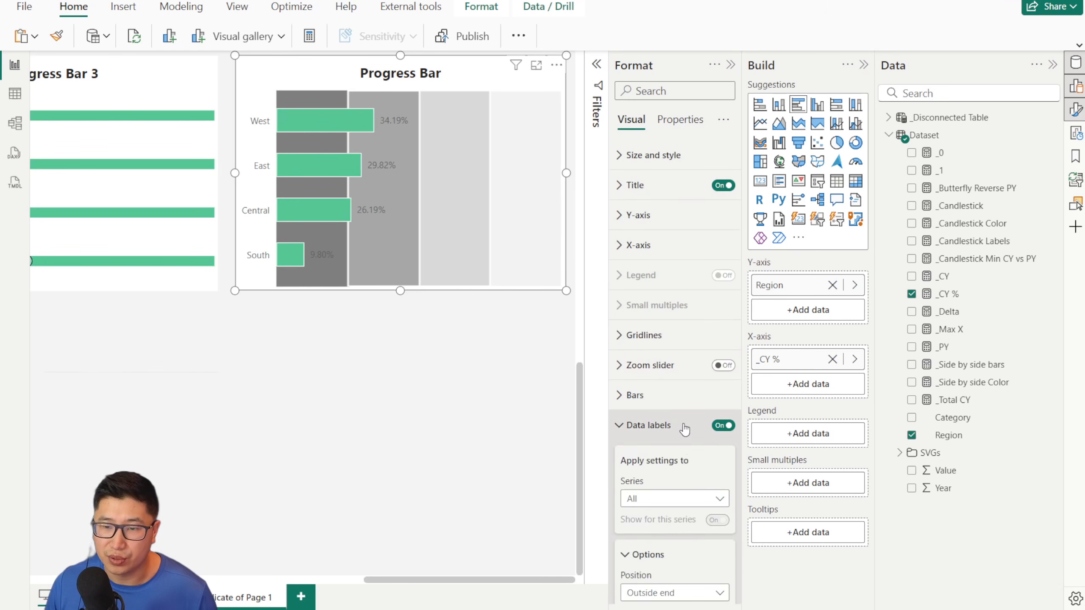
scroll(683, 406, "down", 6)
left_click(716, 435)
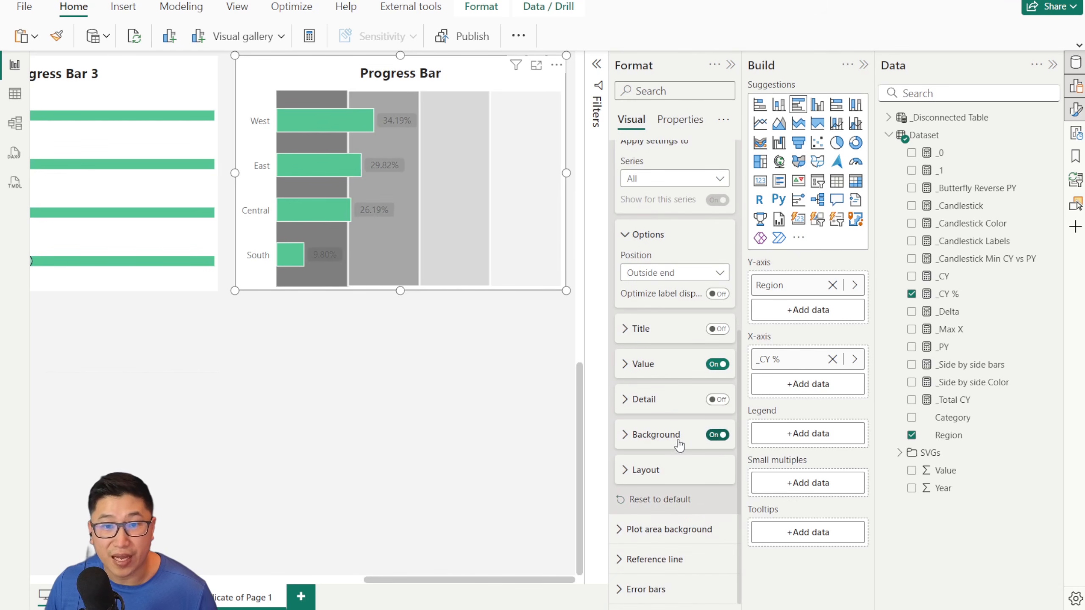
left_click(656, 436)
left_click(645, 472)
left_click(640, 408)
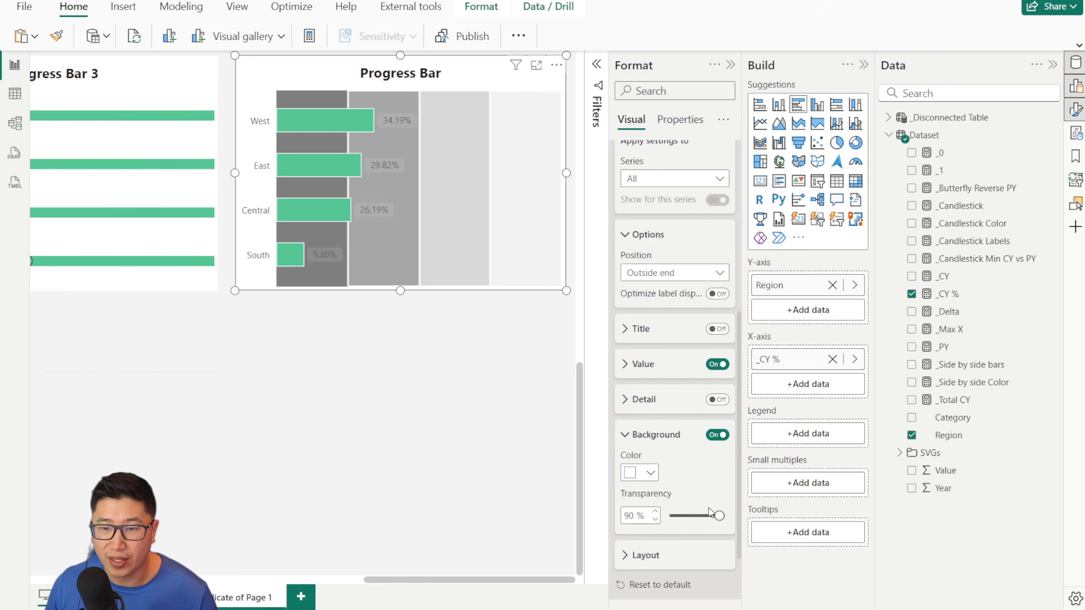
left_click_drag(719, 516, 688, 516)
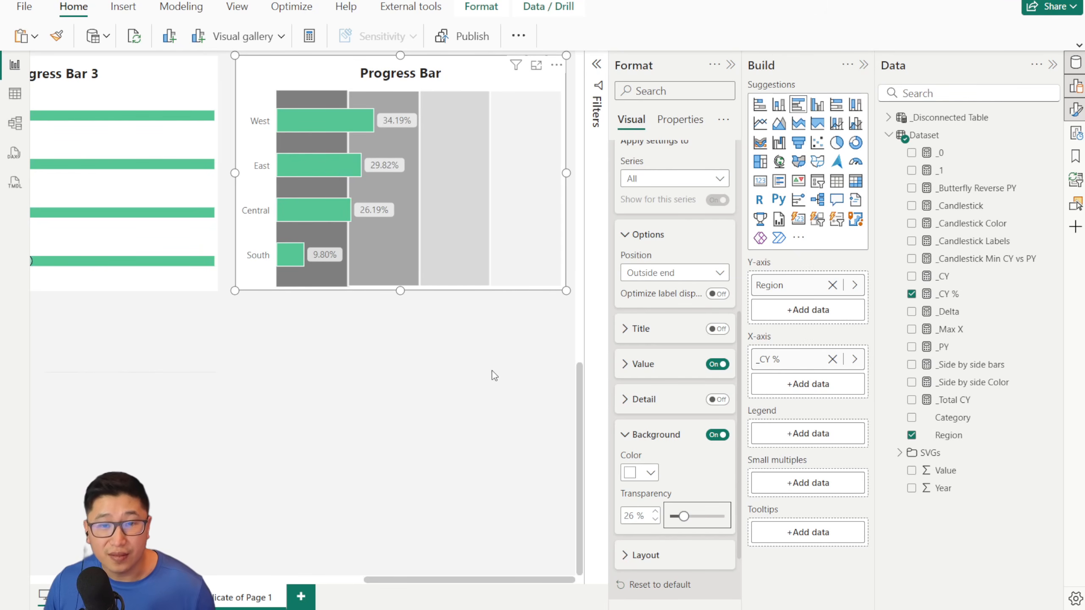
Step: Filter the page to 2025 with the Year slicer and check how the gray-band Progress Bar chart responds
scroll(508, 376, "down", 5)
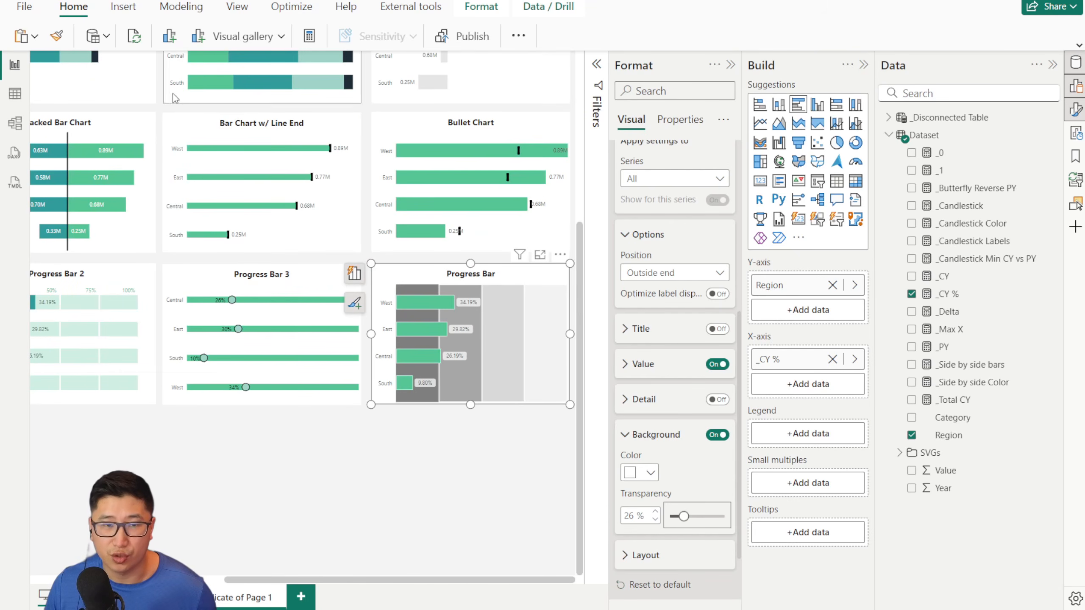
scroll(526, 379, "down", 3)
left_click(292, 99)
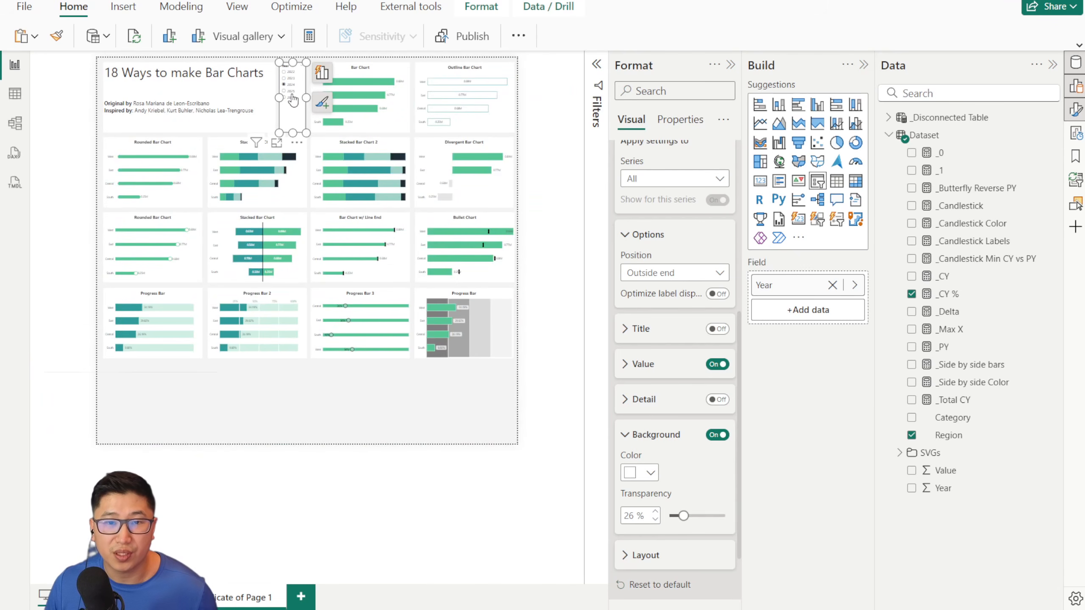
scroll(438, 263, "up", 3)
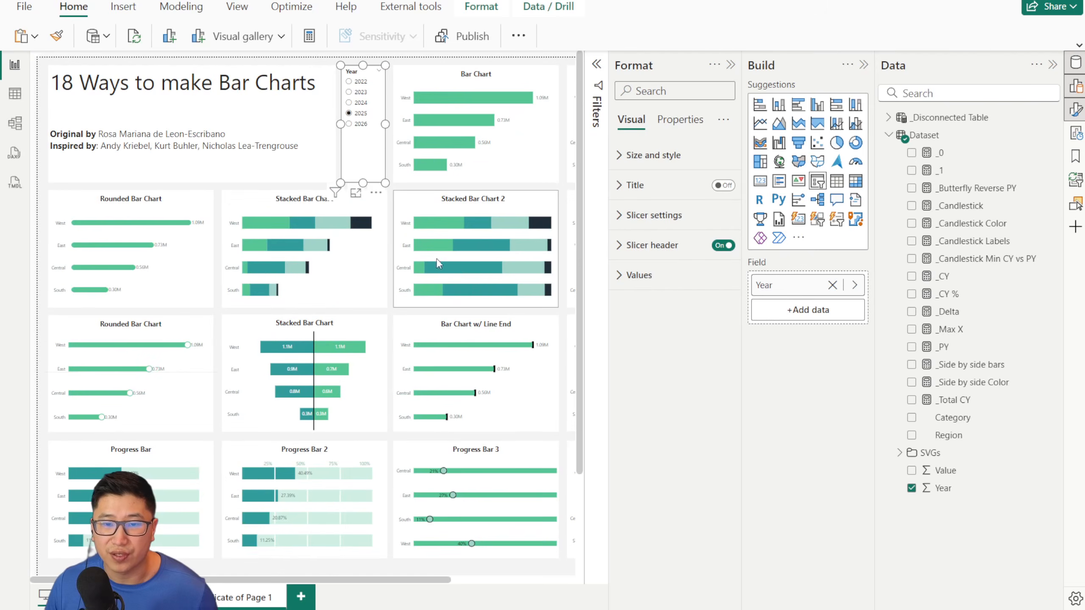
scroll(438, 263, "down", 3)
scroll(412, 572, "right", 4)
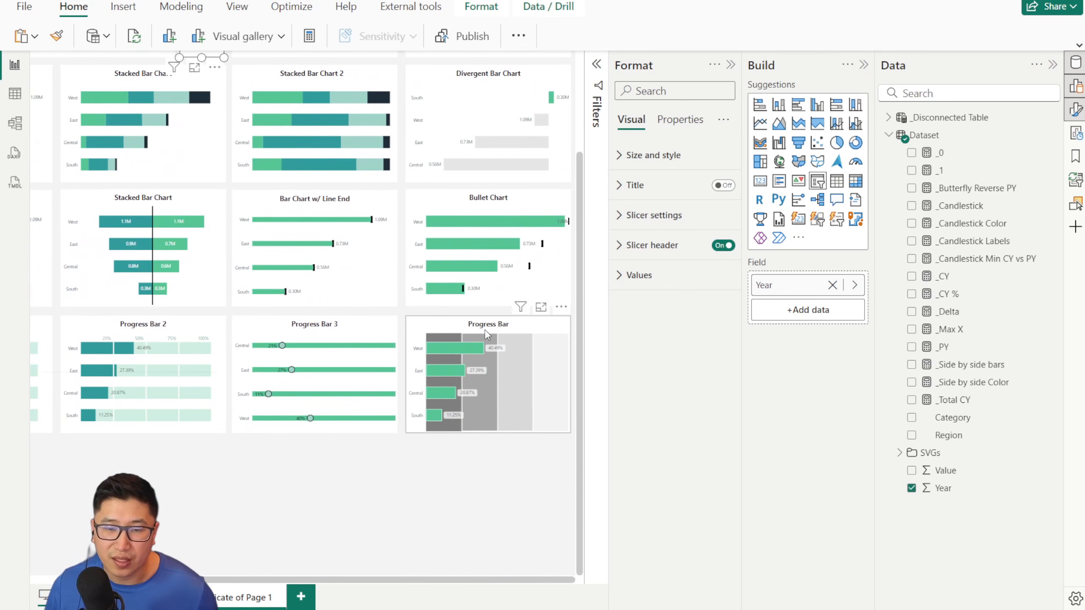
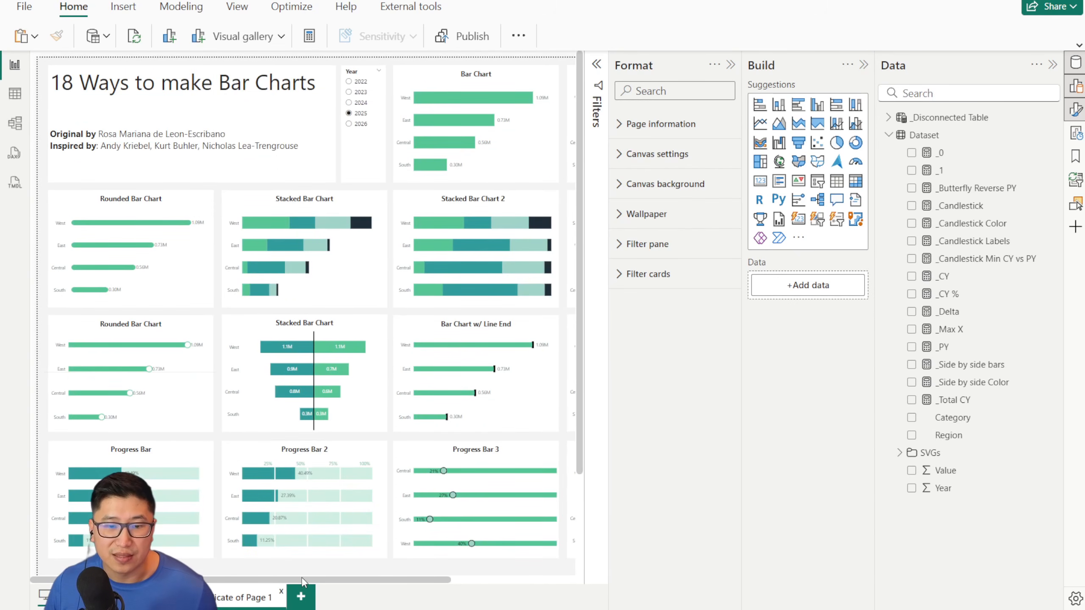
Step: Duplicate the Bullet Chart and place the copy in the empty row directly below the first Progress Bar chart
left_click_drag(301, 578, 338, 572)
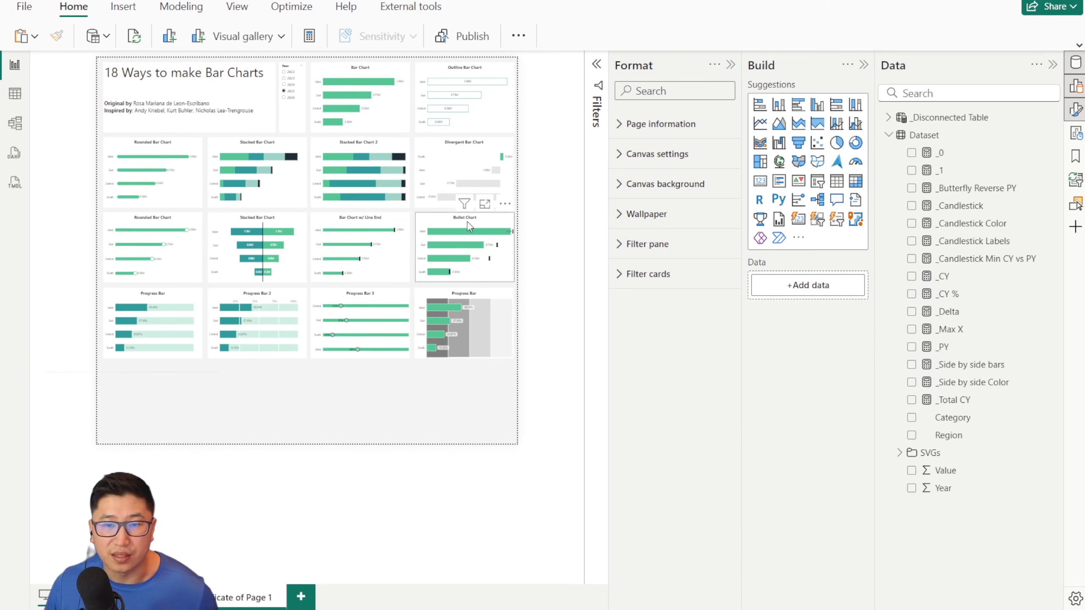
left_click(467, 222)
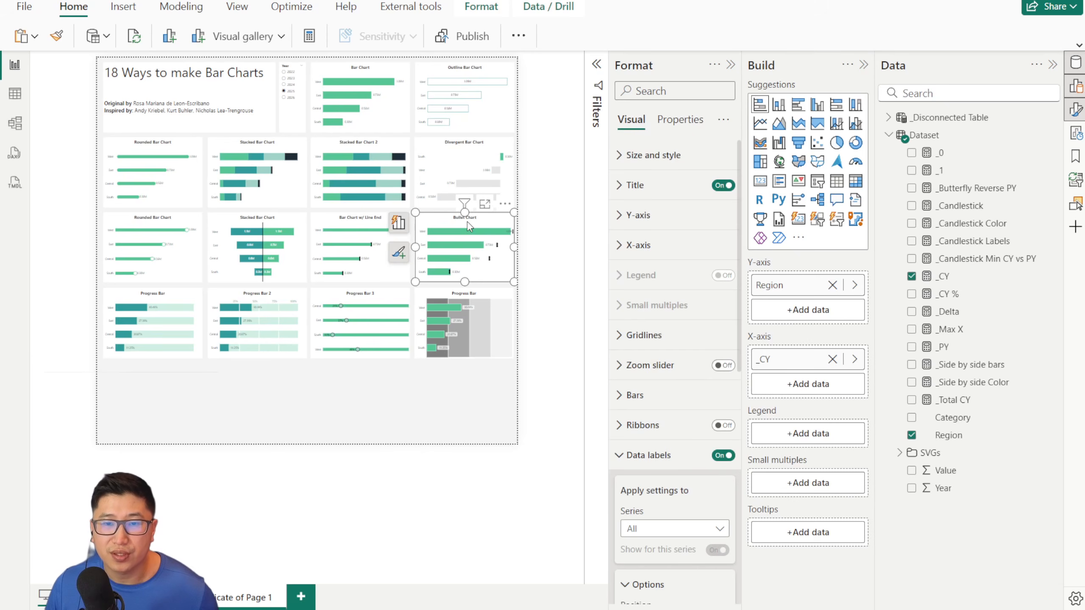
key("ctrl+c")
key("ctrl+v")
left_click_drag(487, 221, 173, 371)
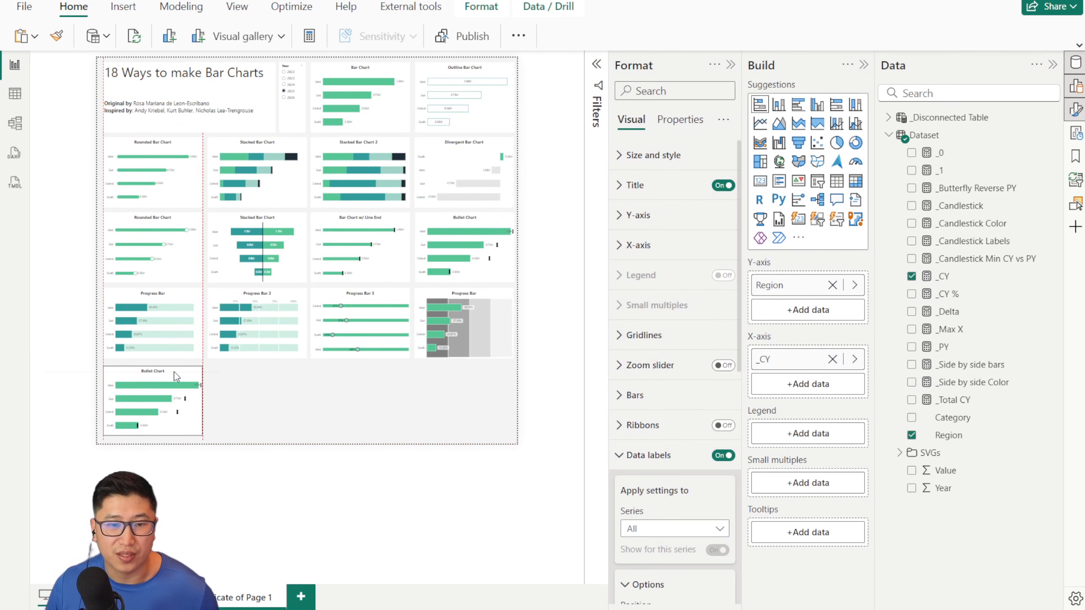
Step: Turn off the error bar markers on the copied bullet chart
left_click(690, 458)
left_click(643, 572)
scroll(658, 513, "down", 8)
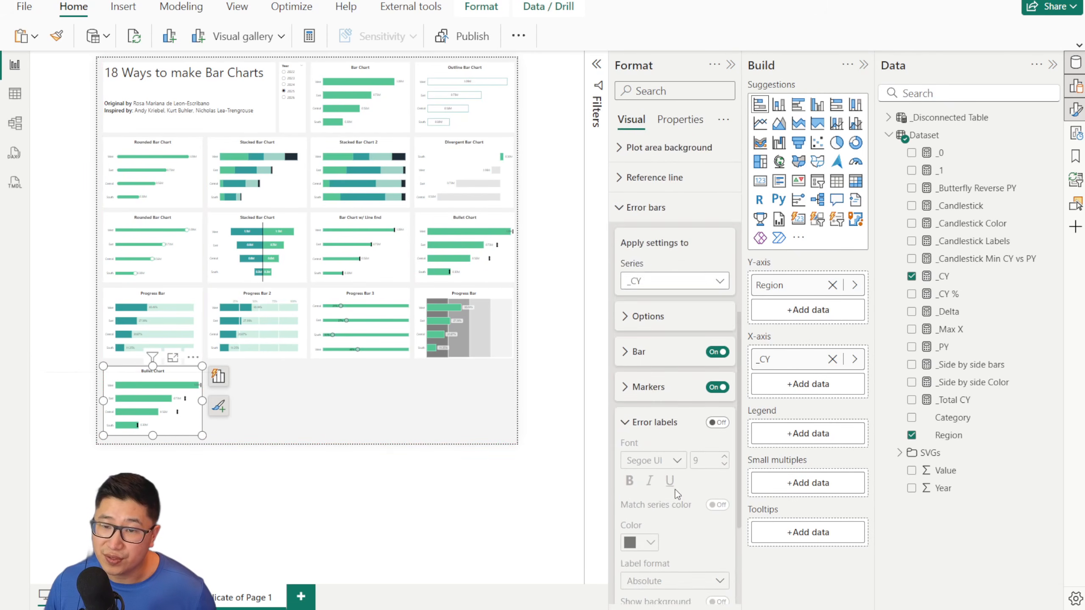
scroll(674, 489, "down", 4)
scroll(667, 269, "up", 4)
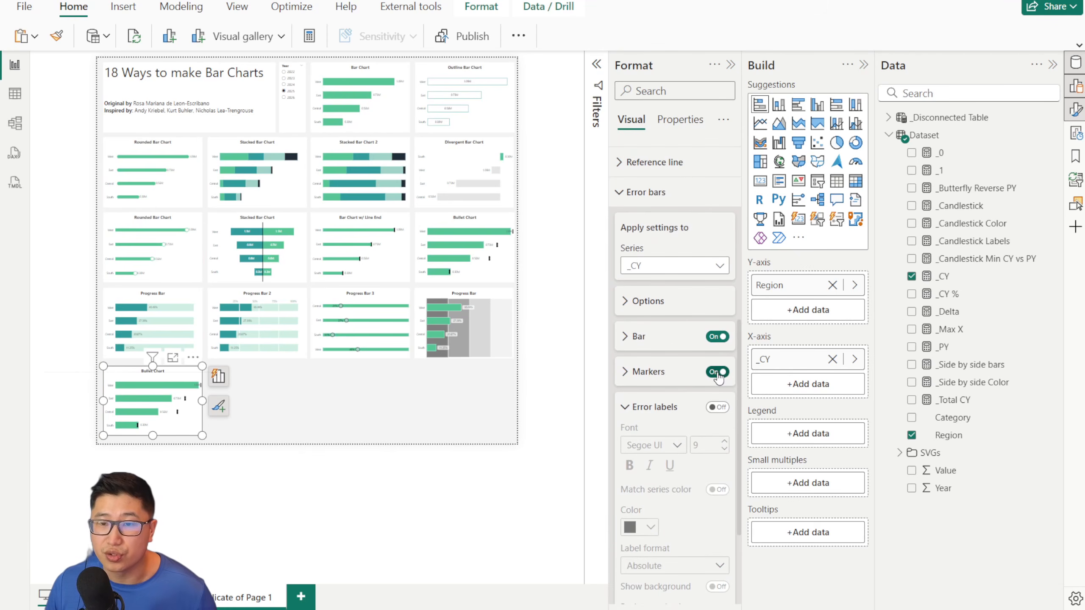
left_click(718, 372)
Step: Replace the _PY lower bound of the copied chart's error bars with the _0 measure
left_click(635, 304)
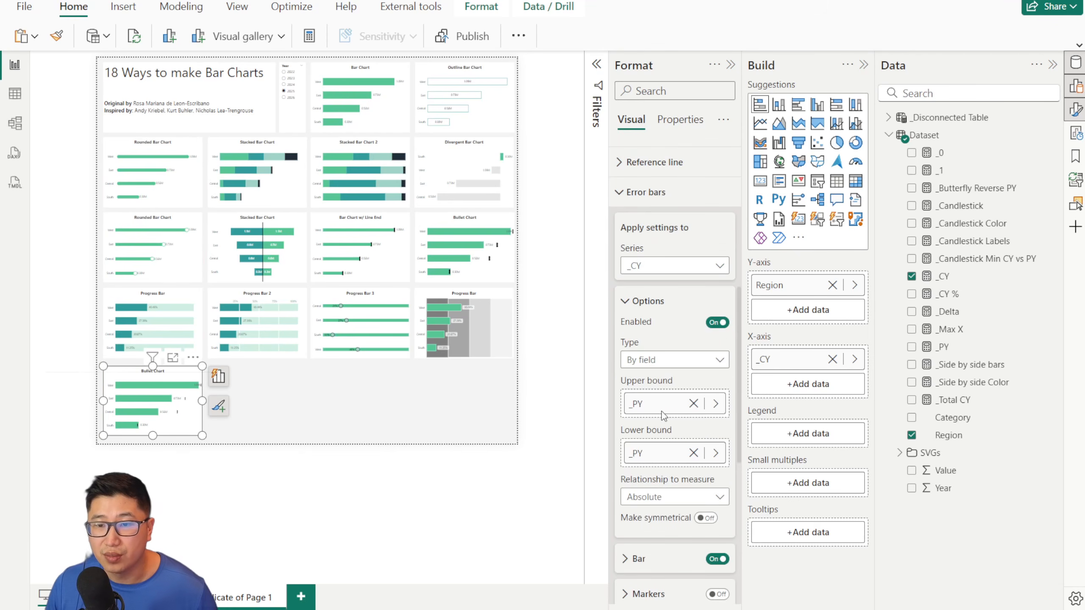
left_click(693, 452)
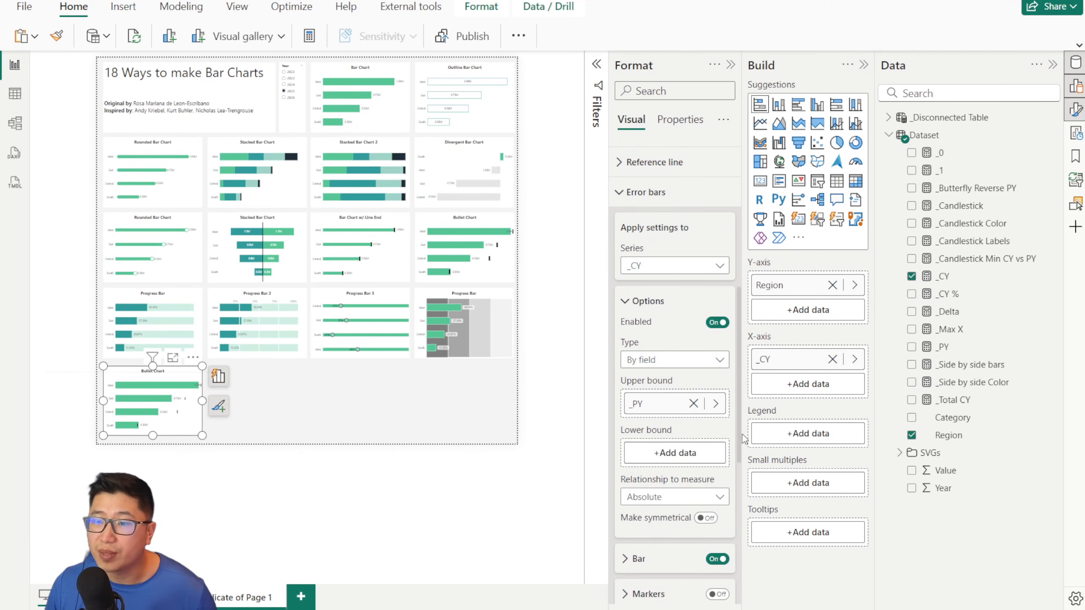
left_click(269, 424)
scroll(267, 424, "up", 3)
scroll(269, 400, "down", 3)
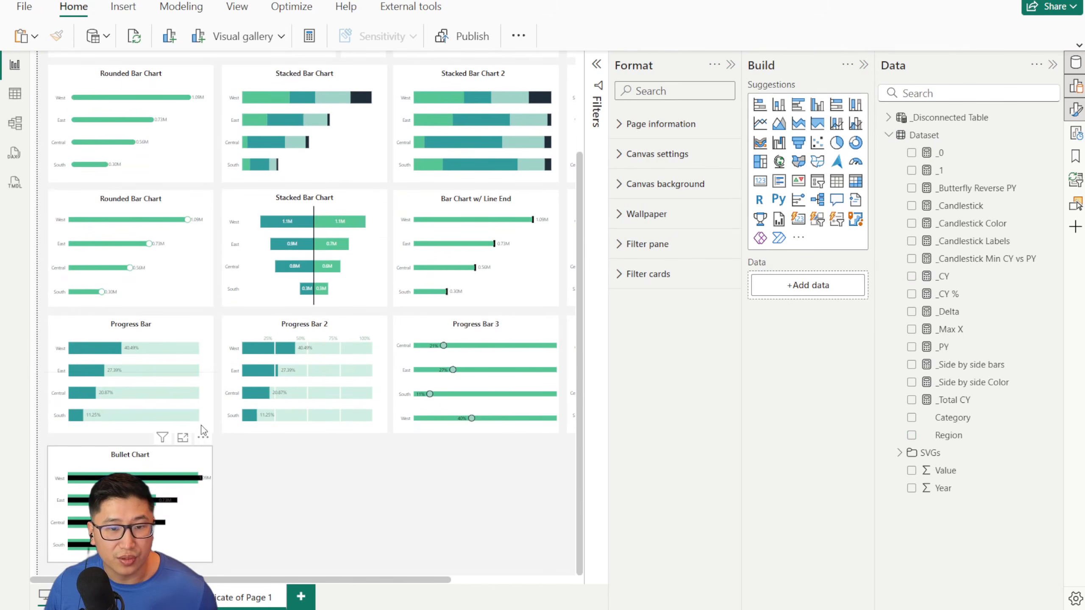
Step: Turn off the data labels on the copied bullet chart
scroll(251, 334, "up", 3)
scroll(261, 359, "down", 8)
left_click(281, 397)
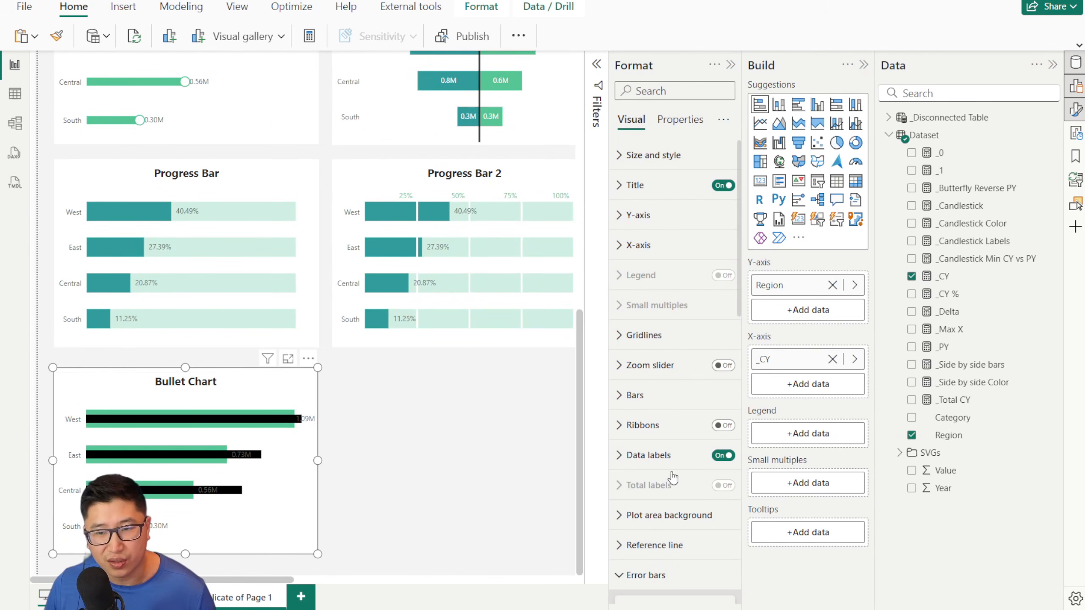
left_click(723, 456)
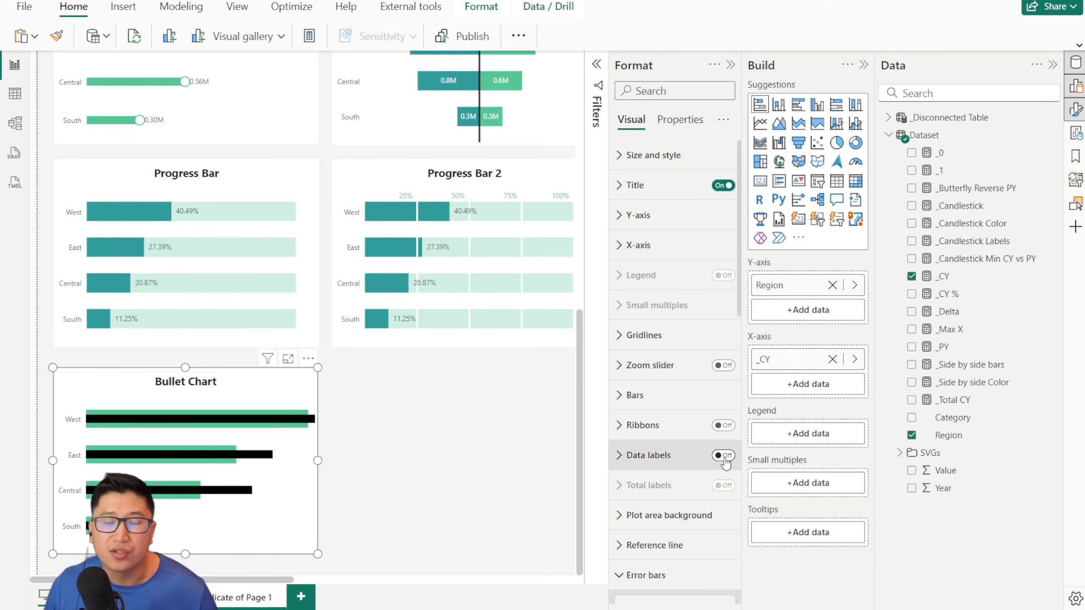
Step: Format the copied chart's error bars with a gray bar color, a light gray border color and a 0 px border size
scroll(664, 384, "down", 10)
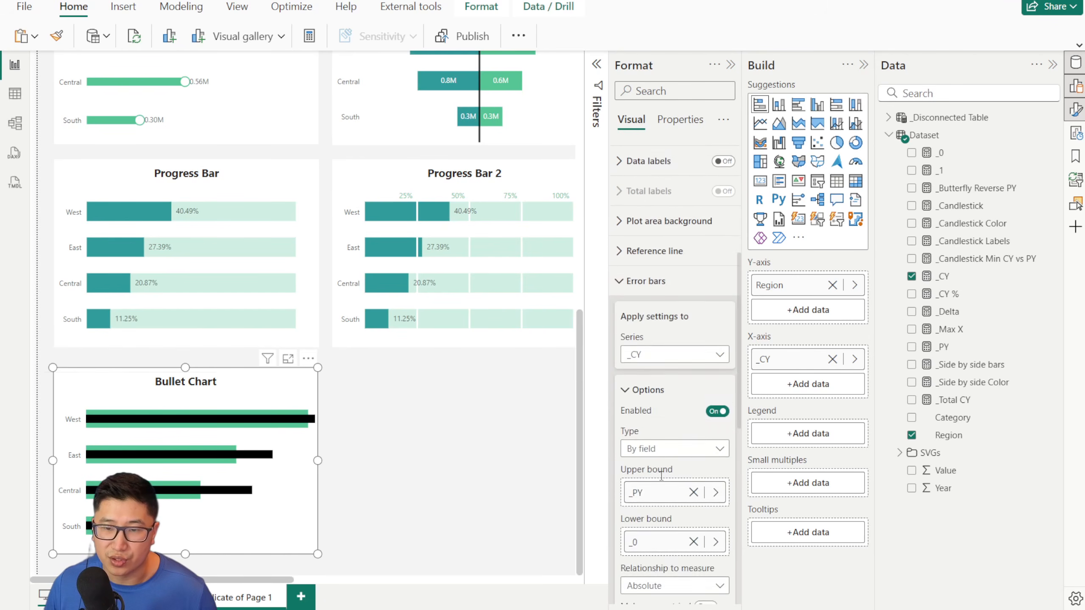
left_click(651, 364)
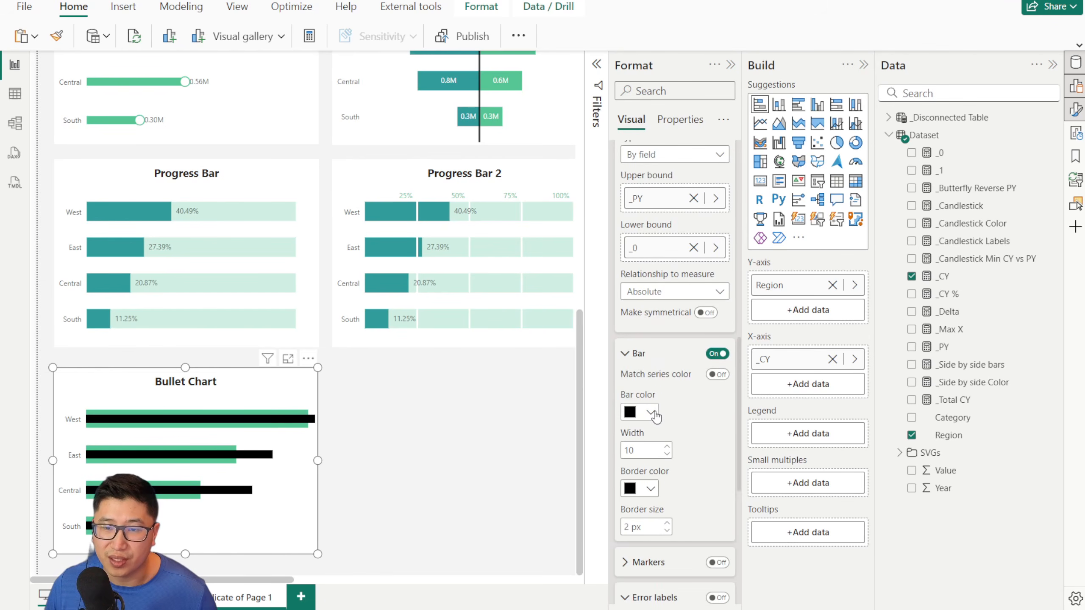
left_click(654, 413)
left_click(646, 260)
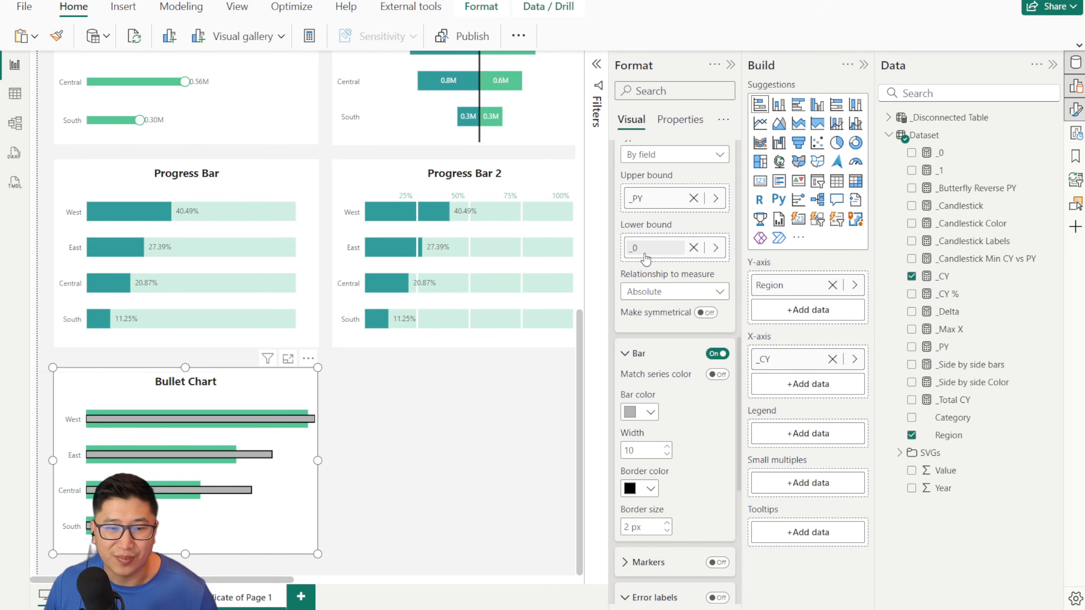
left_click(653, 487)
left_click(641, 293)
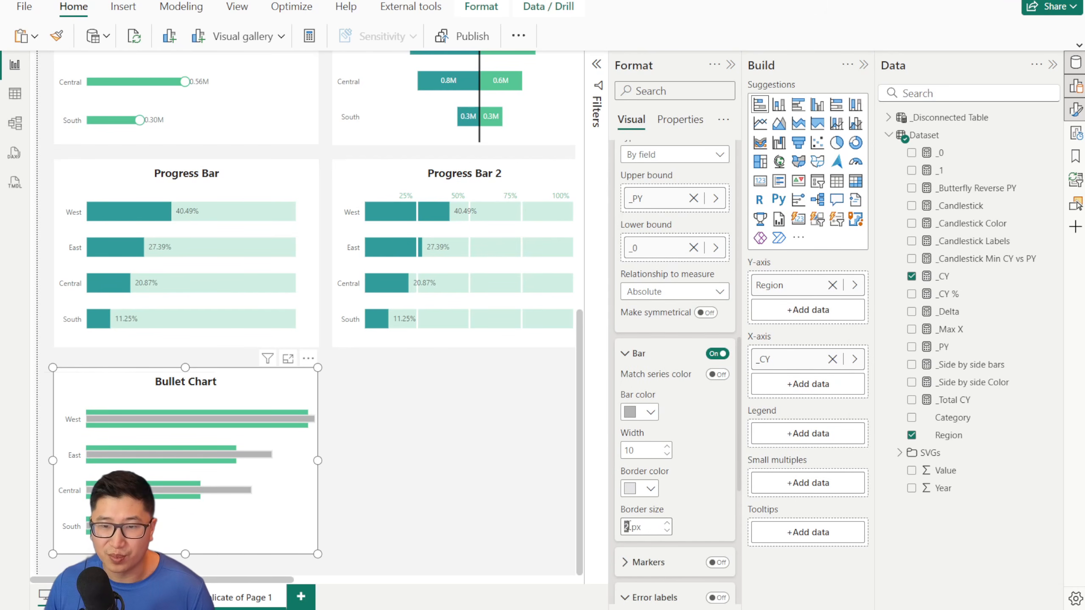
left_click(430, 467)
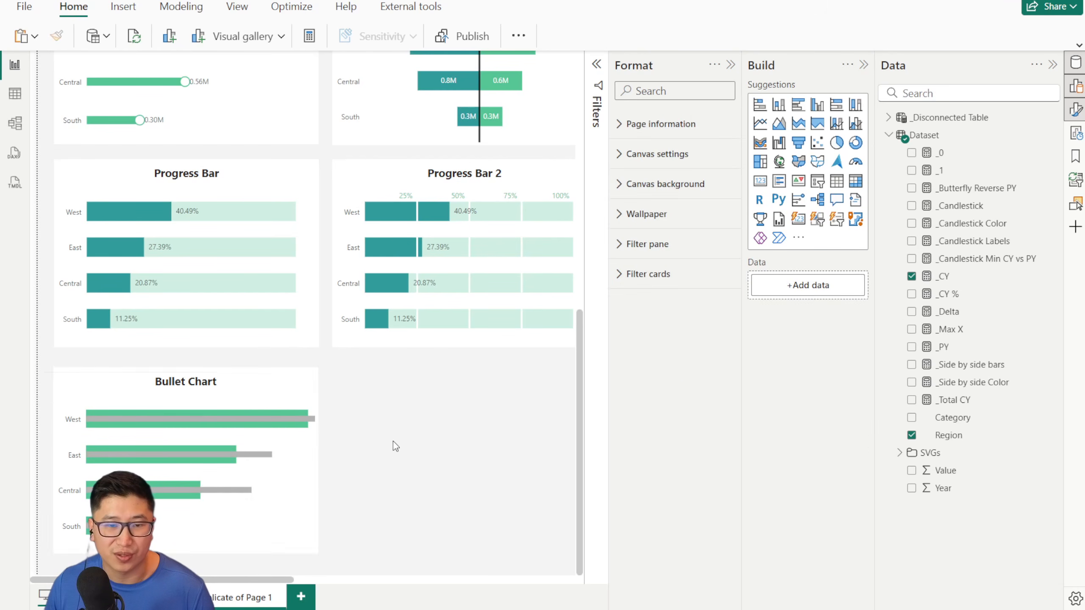
Step: Change the error bars' bar color on the copied bullet chart to a pale mint green
left_click(241, 397)
scroll(632, 483, "down", 12)
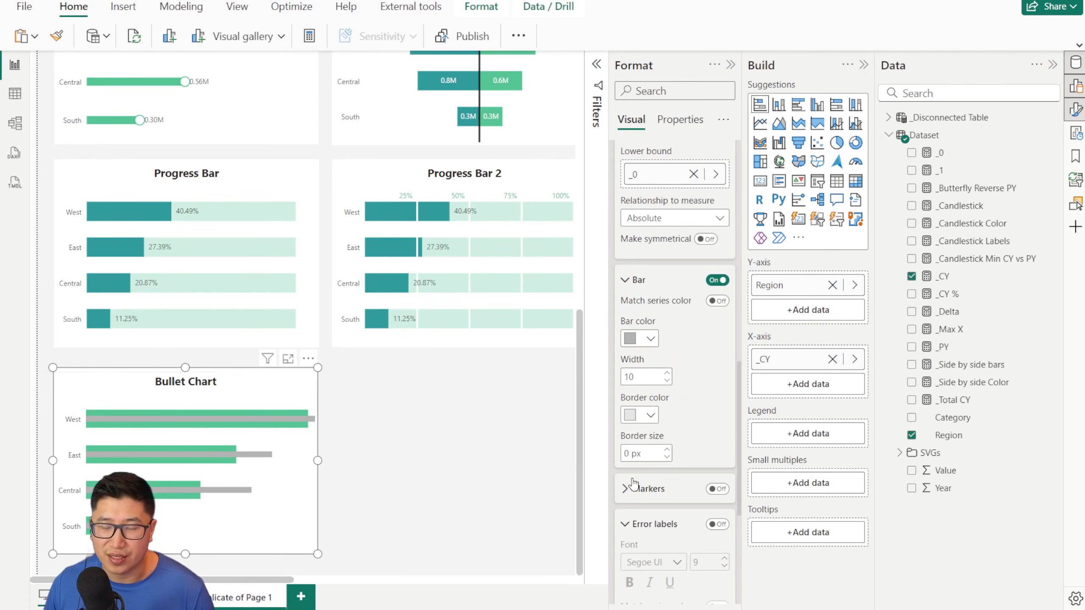
scroll(632, 483, "down", 5)
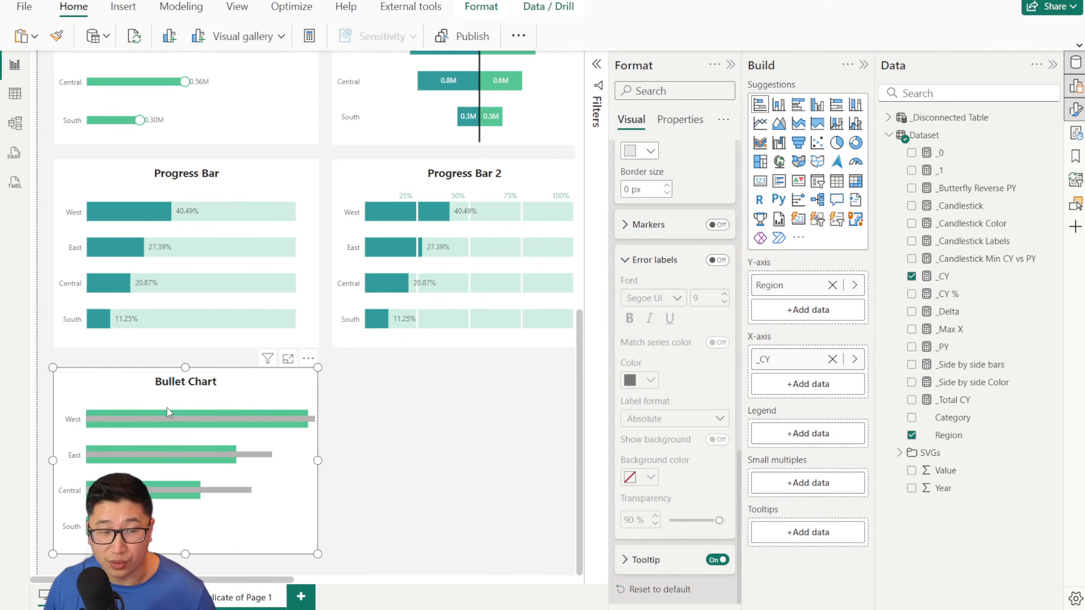
scroll(672, 525, "up", 2)
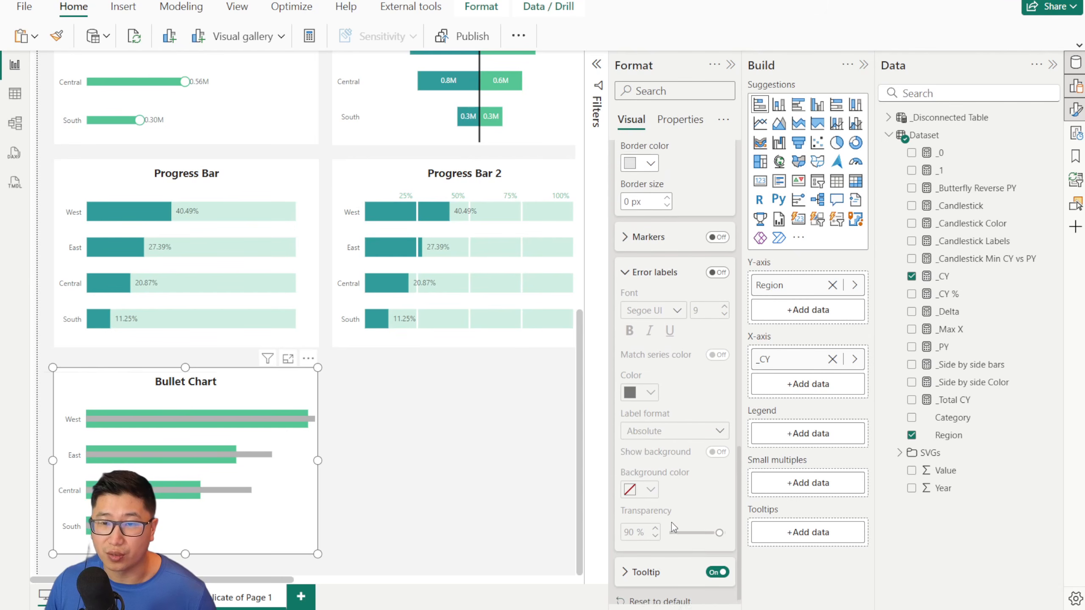
scroll(655, 333, "up", 2)
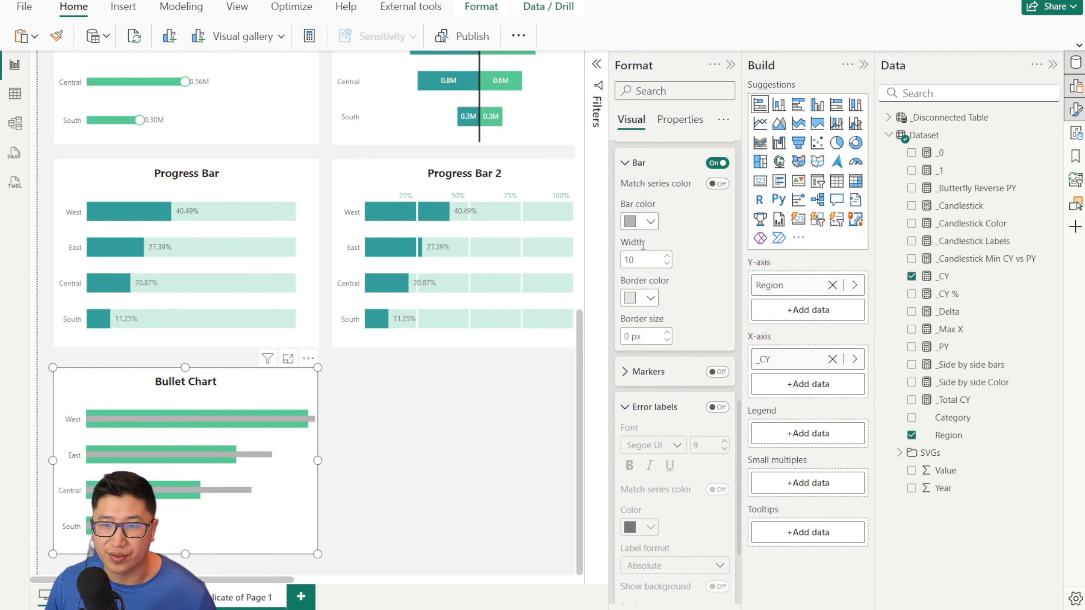
left_click(645, 222)
left_click(664, 307)
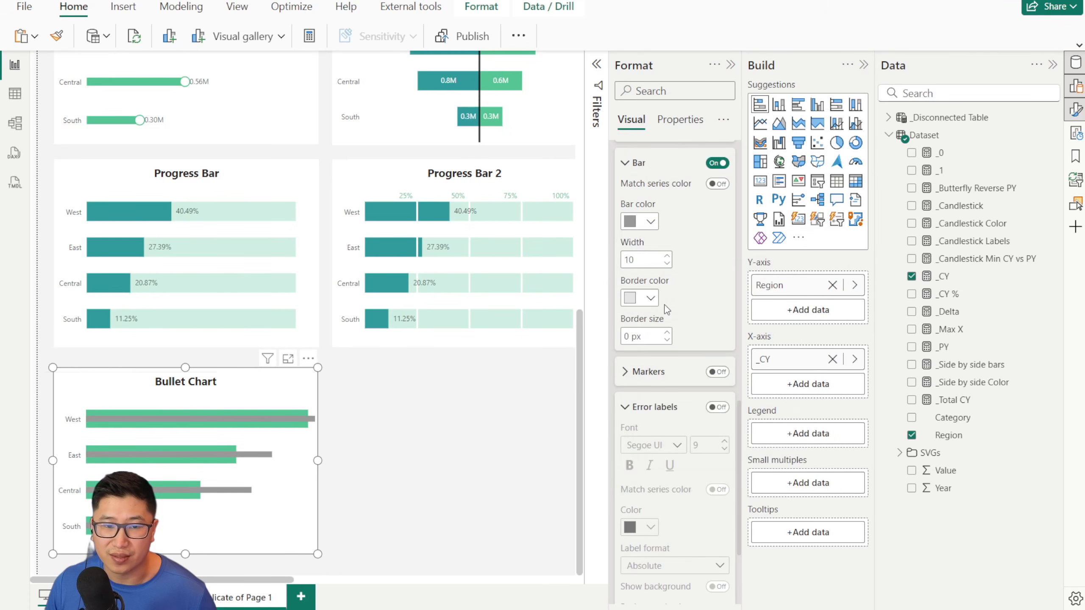
left_click(646, 222)
left_click(722, 306)
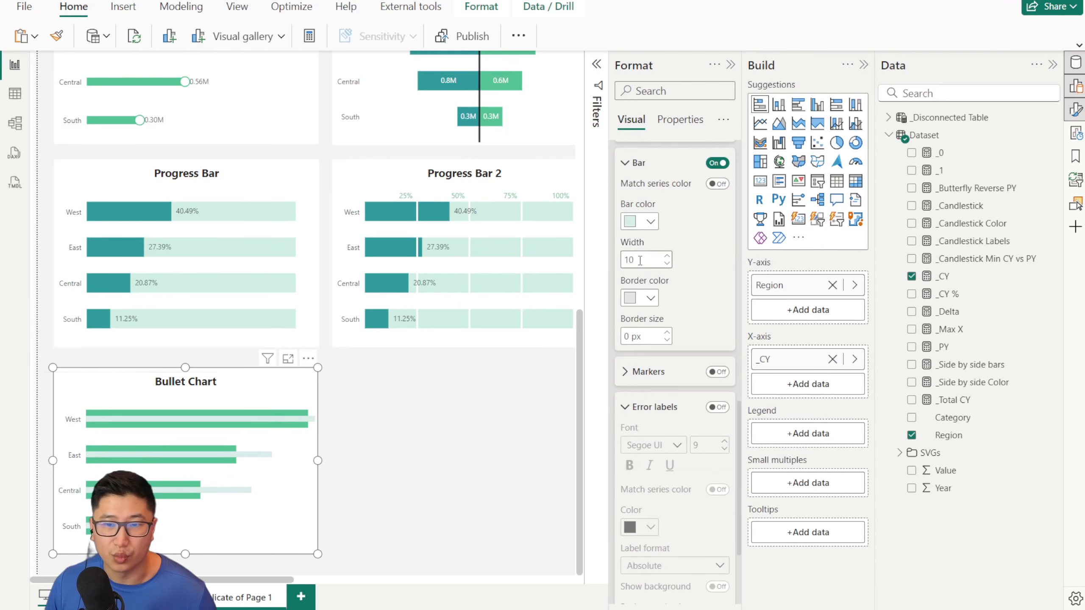
Step: Give the error bars of the copied bullet chart a black border color with a 1 px border size
left_click(637, 299)
left_click(660, 347)
left_click(666, 333)
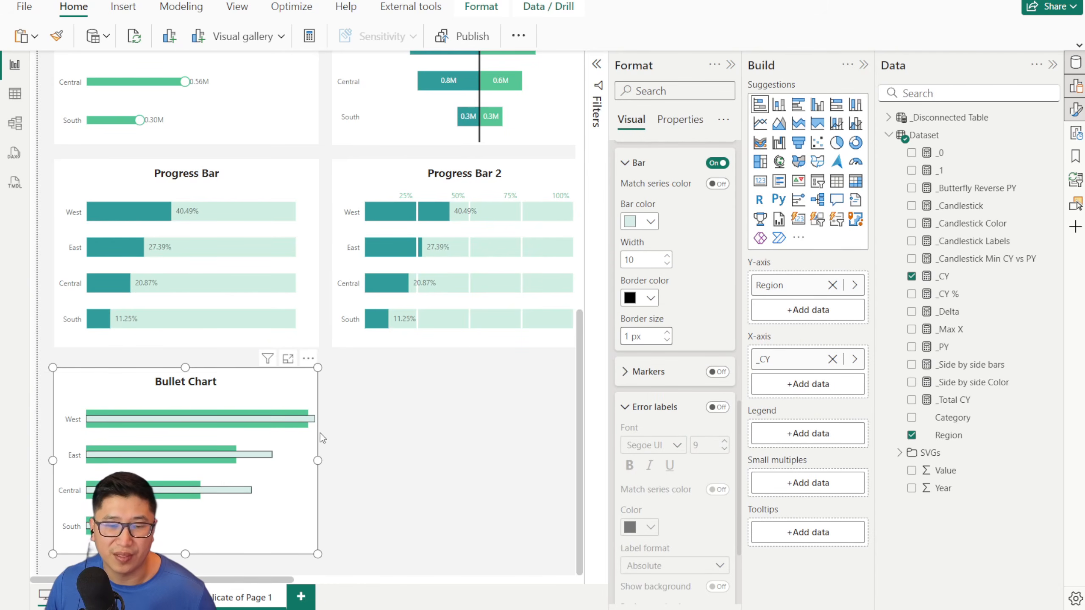
left_click(427, 463)
Step: Duplicate the first Bar Chart on the duplicate page and place the copy in the last row beside the copied Bullet Chart
scroll(375, 460, "down", 3)
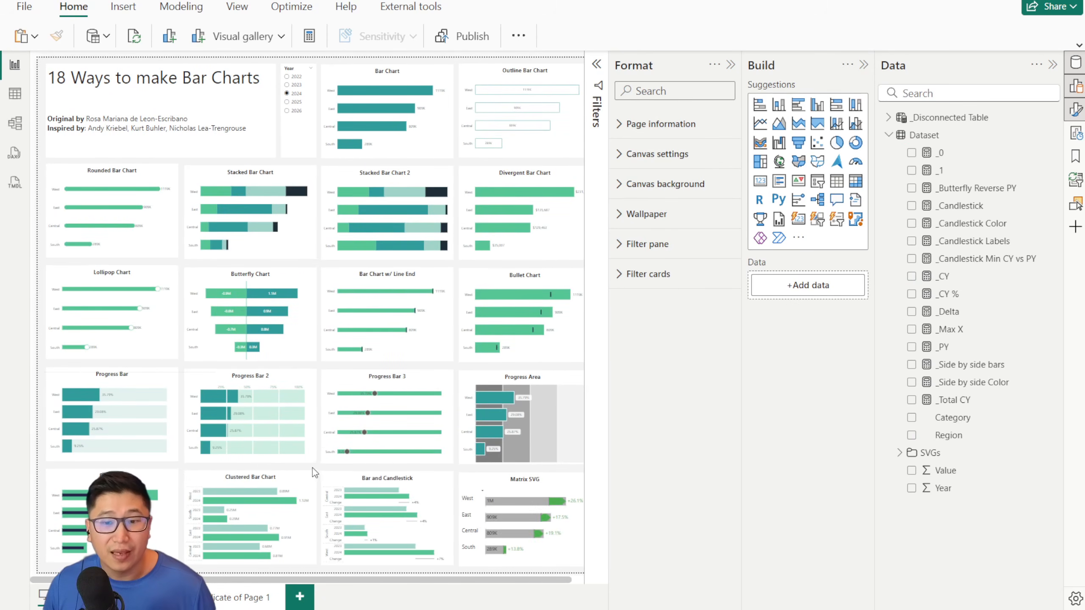
mouse_move(567, 451)
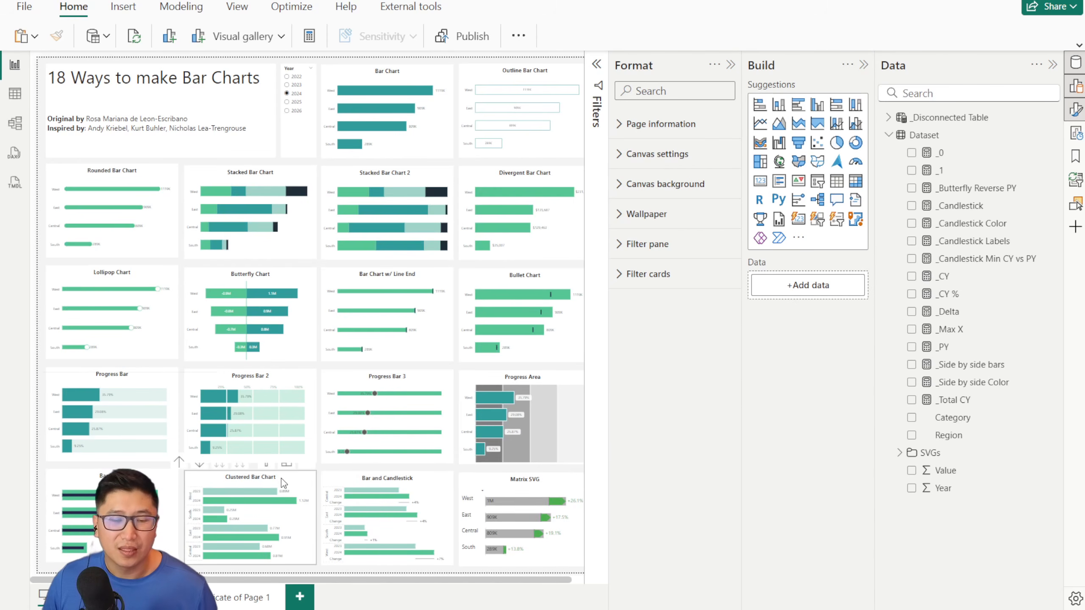
left_click(260, 599)
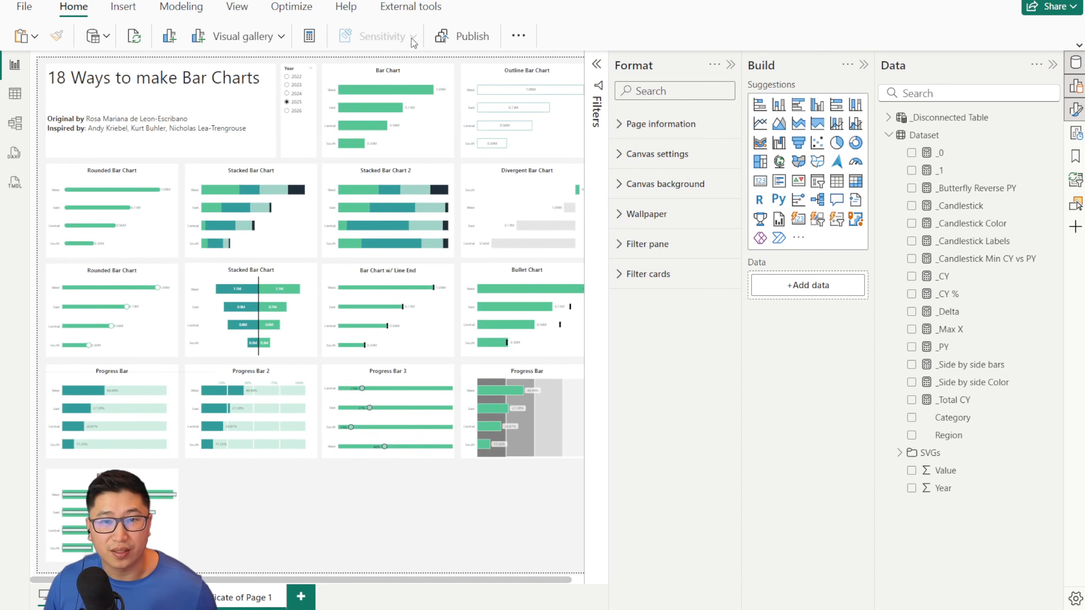
left_click(419, 79)
key("ctrl+c")
key("ctrl+v")
left_click_drag(418, 80, 284, 481)
left_click(409, 494)
left_click(931, 117)
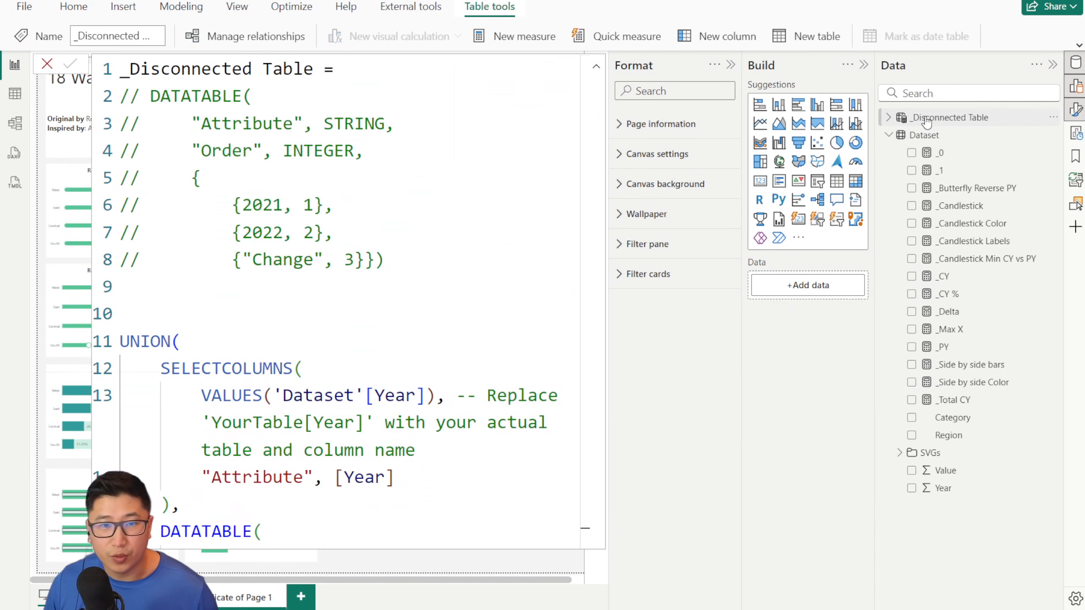
left_click_drag(292, 308, 381, 101)
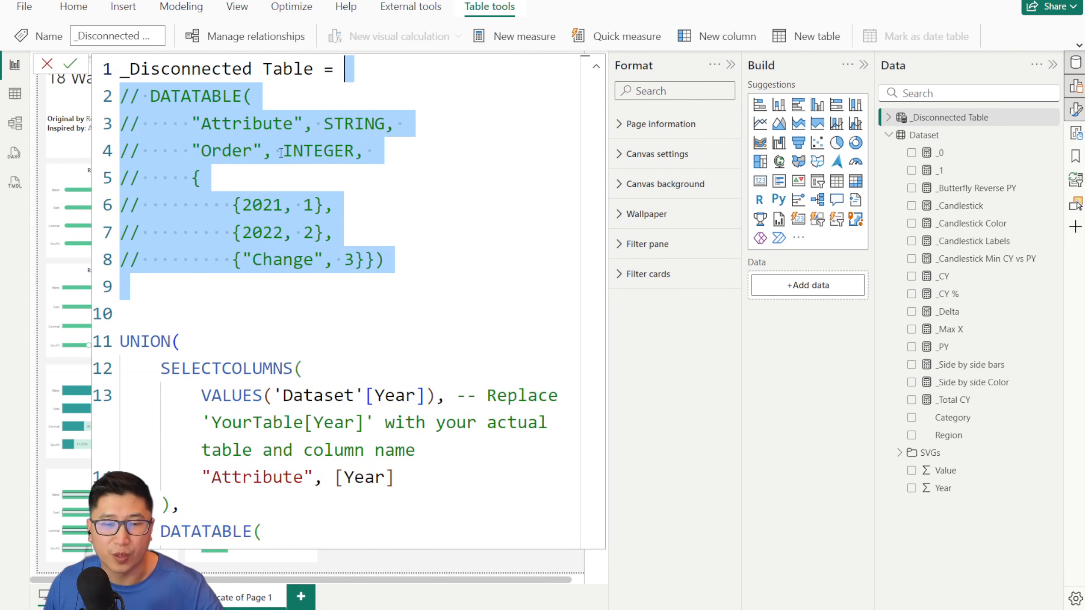
key("BackSpace")
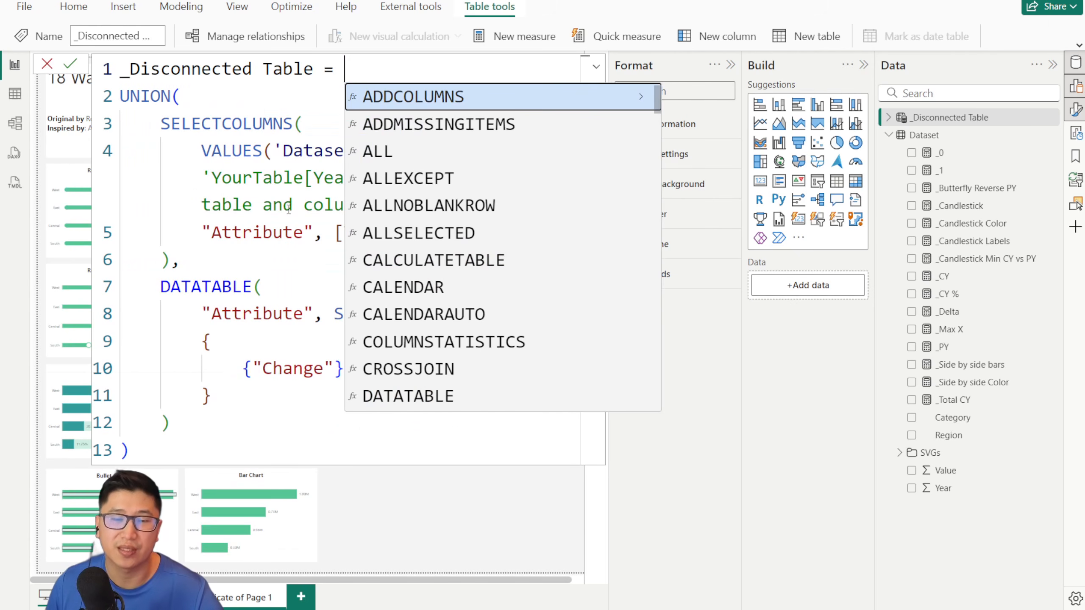
left_click(252, 133)
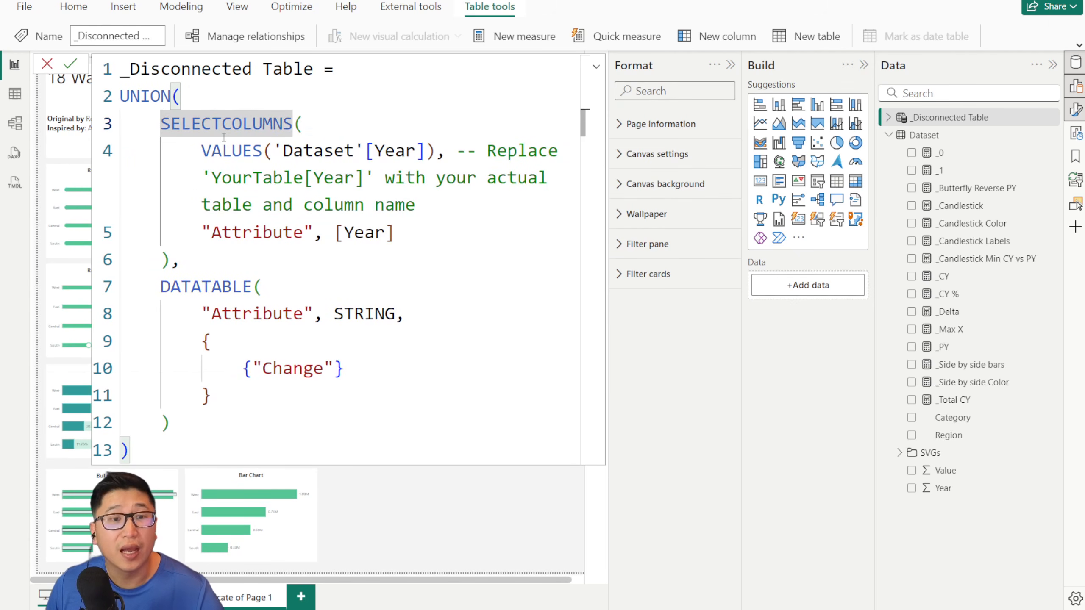
left_click(50, 62)
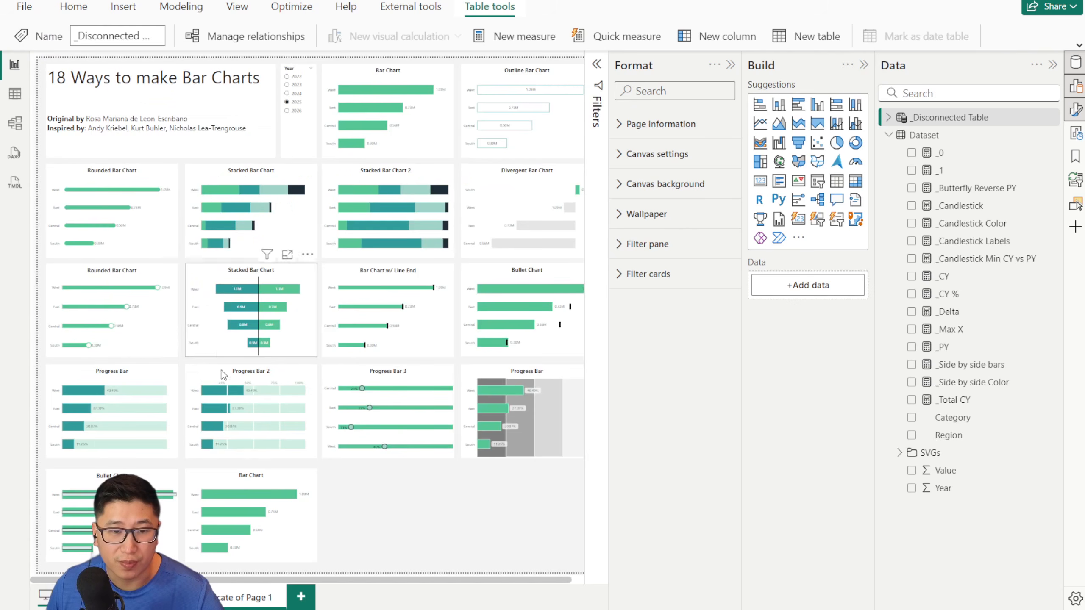
Step: Add Year below Region on the Y-axis of the copied Bar Chart and expand it down one hierarchy level
left_click(256, 509)
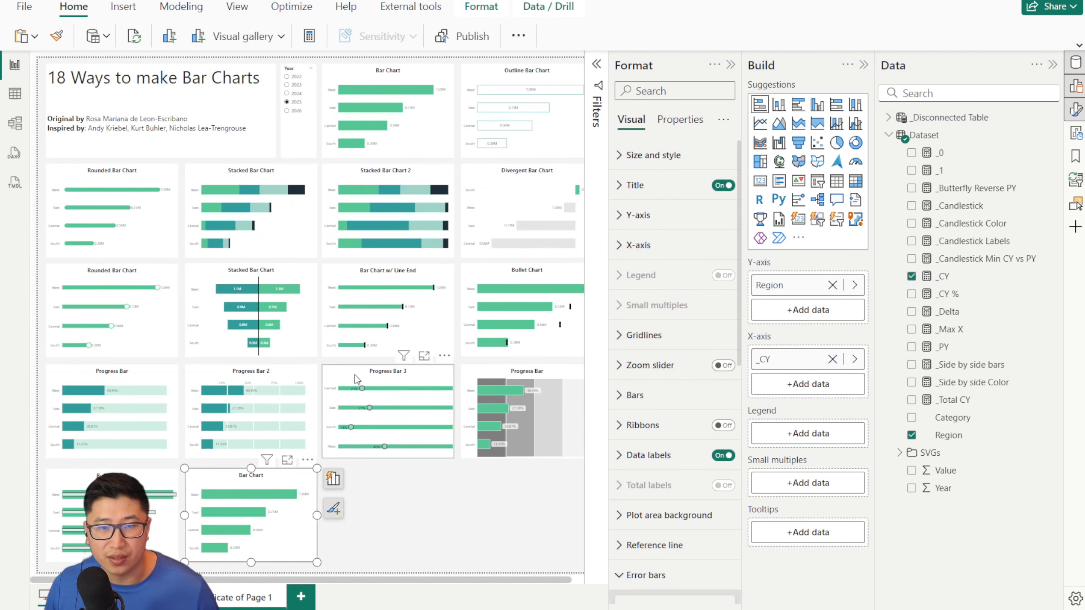
scroll(357, 373, "up", 4)
scroll(361, 367, "right", 10)
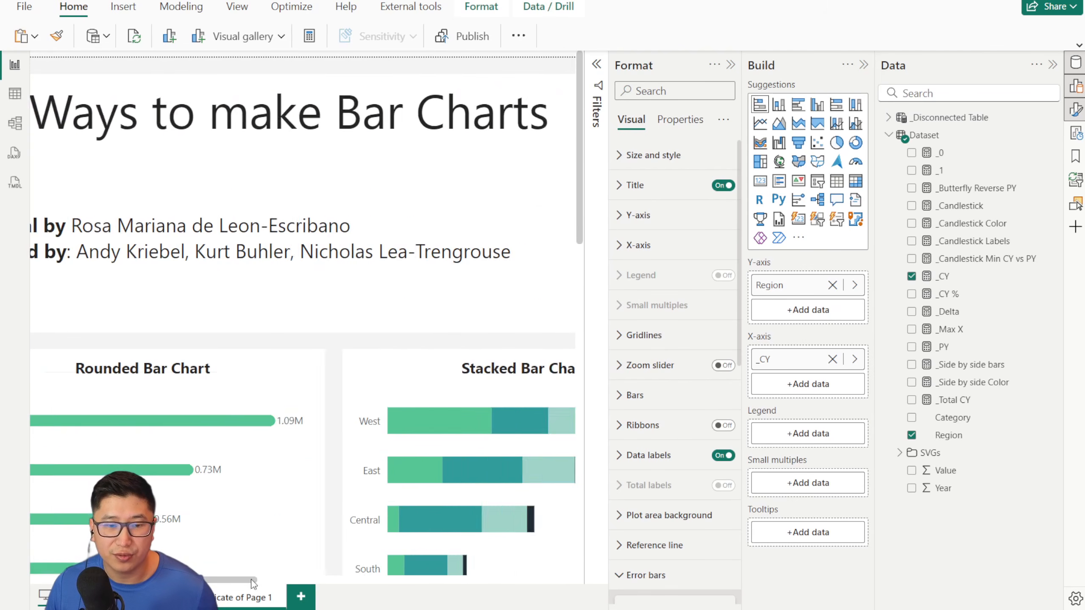
scroll(357, 324, "down", 10)
scroll(353, 294, "down", 4)
scroll(301, 431, "up", 5)
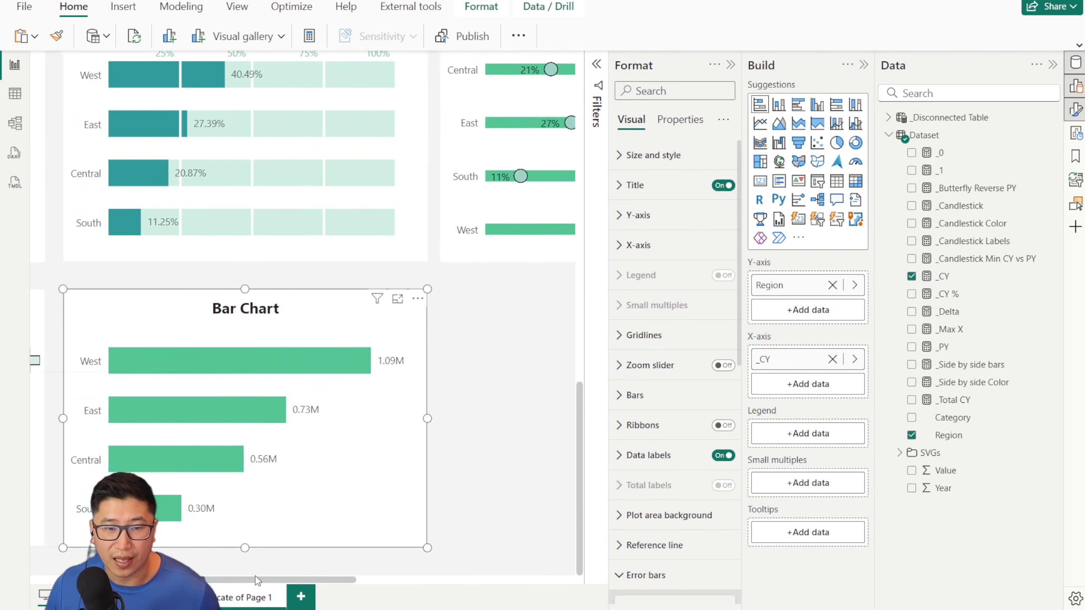
scroll(300, 430, "up", 1)
scroll(232, 573, "down", 5)
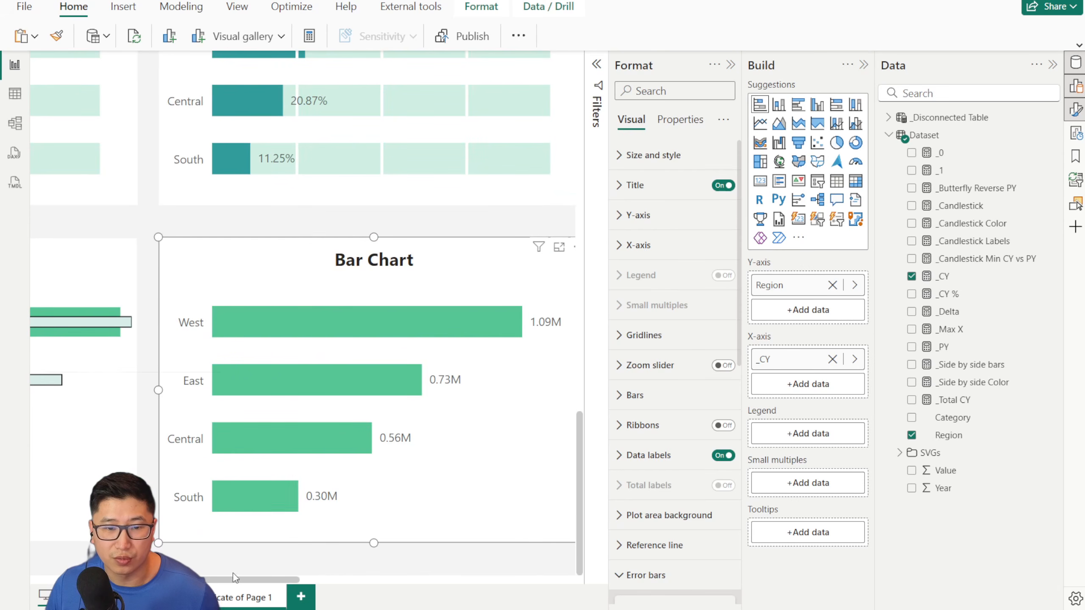
scroll(224, 578, "right", 2)
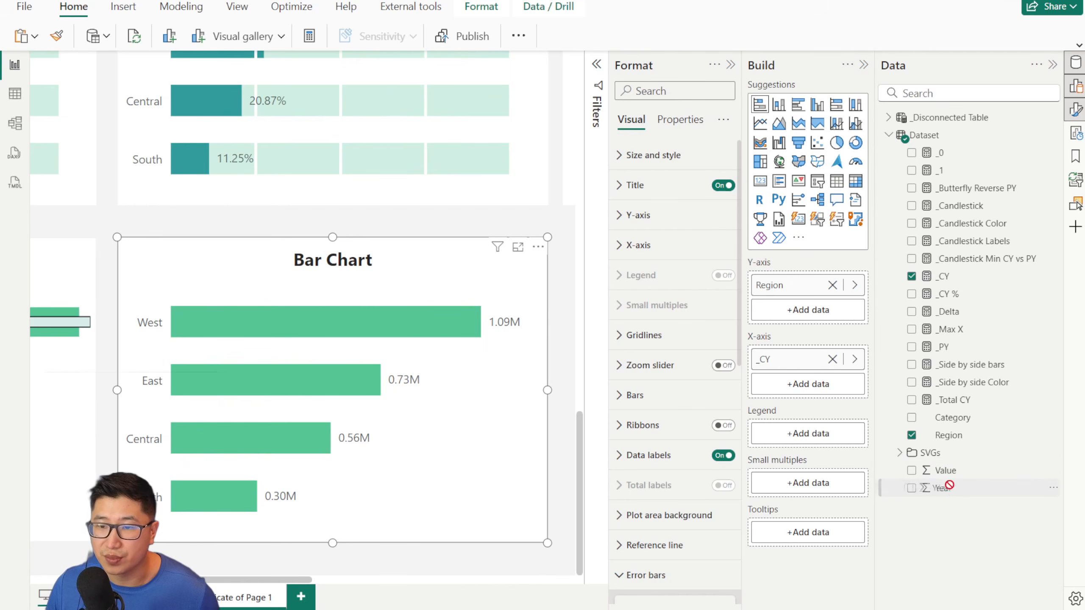
left_click_drag(949, 485, 805, 314)
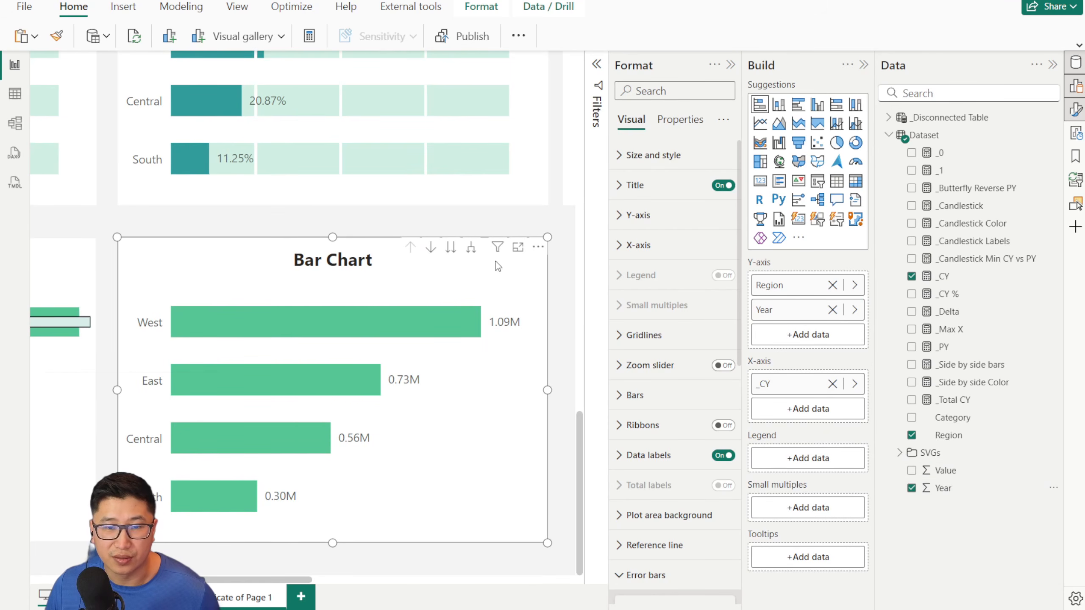
left_click(470, 249)
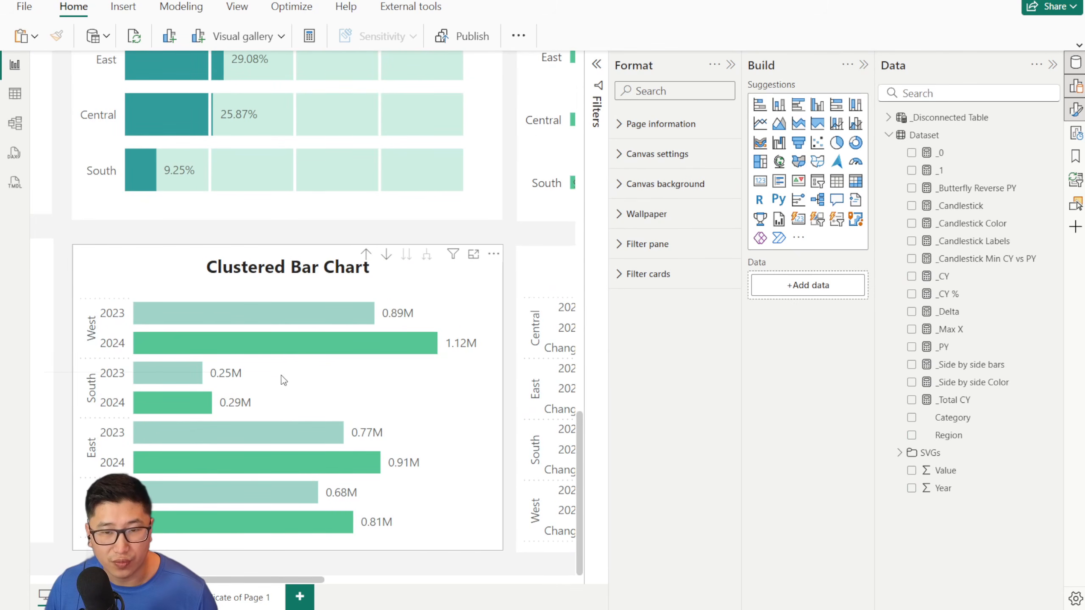
Step: Set the Year slicer on the finished report page to 2023 to examine how the Clustered Bar Chart responds
scroll(306, 373, "up", 10)
scroll(309, 378, "up", 7)
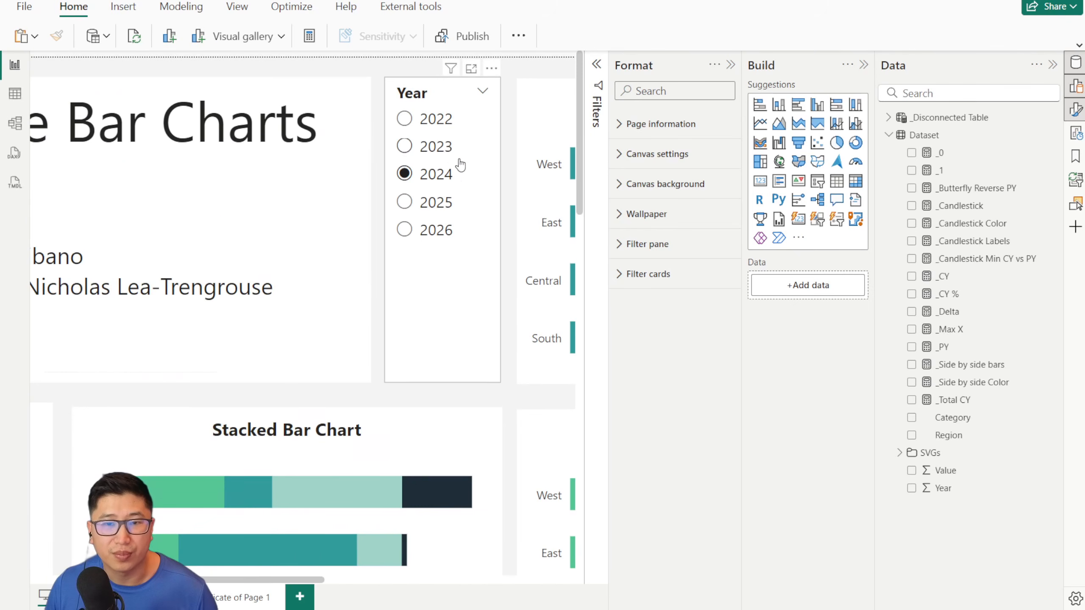
left_click(442, 148)
scroll(454, 216, "down", 15)
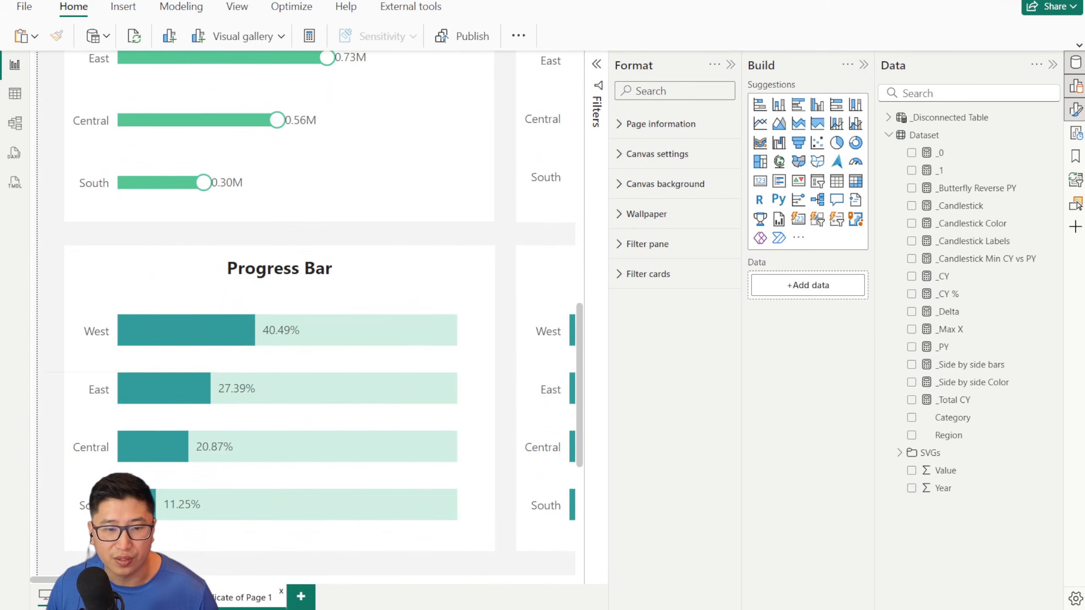
Step: Add _PY to the X-axis of the copied Bar Chart and convert the visual to a clustered bar chart
scroll(317, 515, "right", 5)
scroll(317, 515, "down", 5)
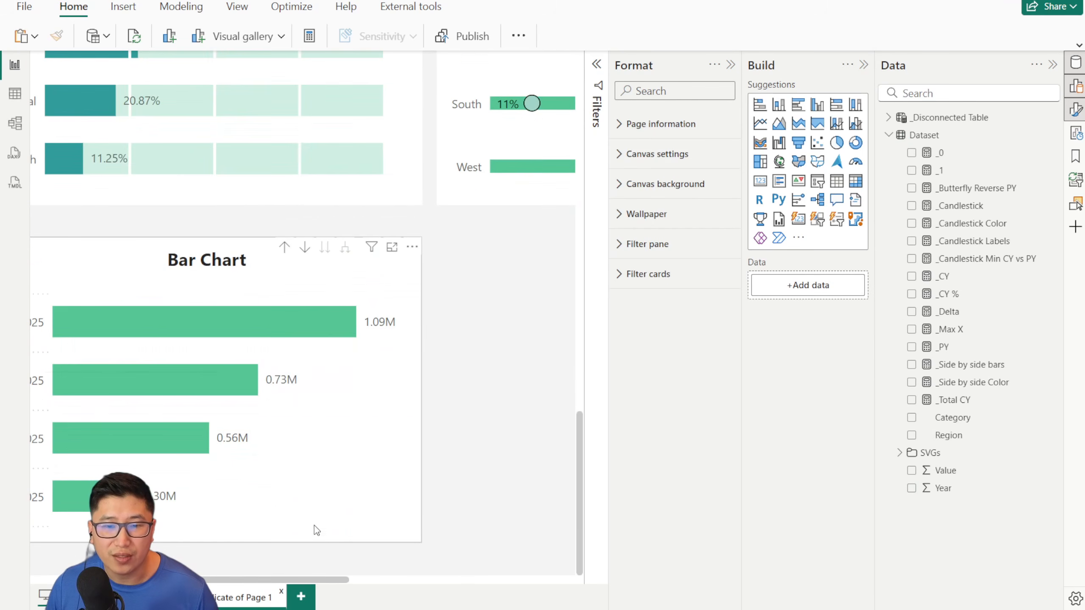
left_click(314, 548)
left_click_drag(295, 579, 260, 581)
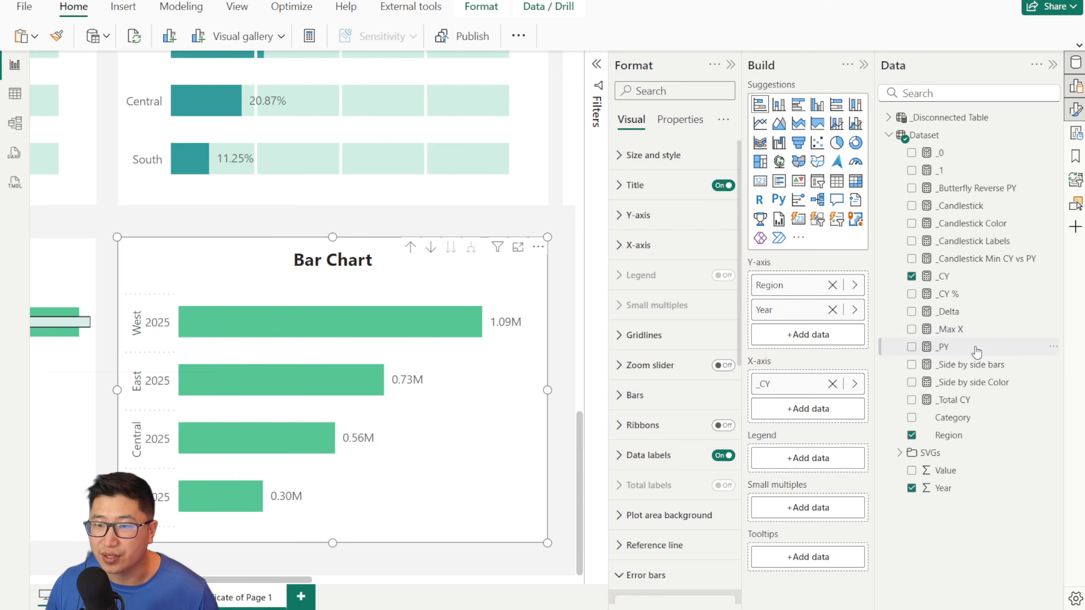
left_click_drag(976, 352, 803, 410)
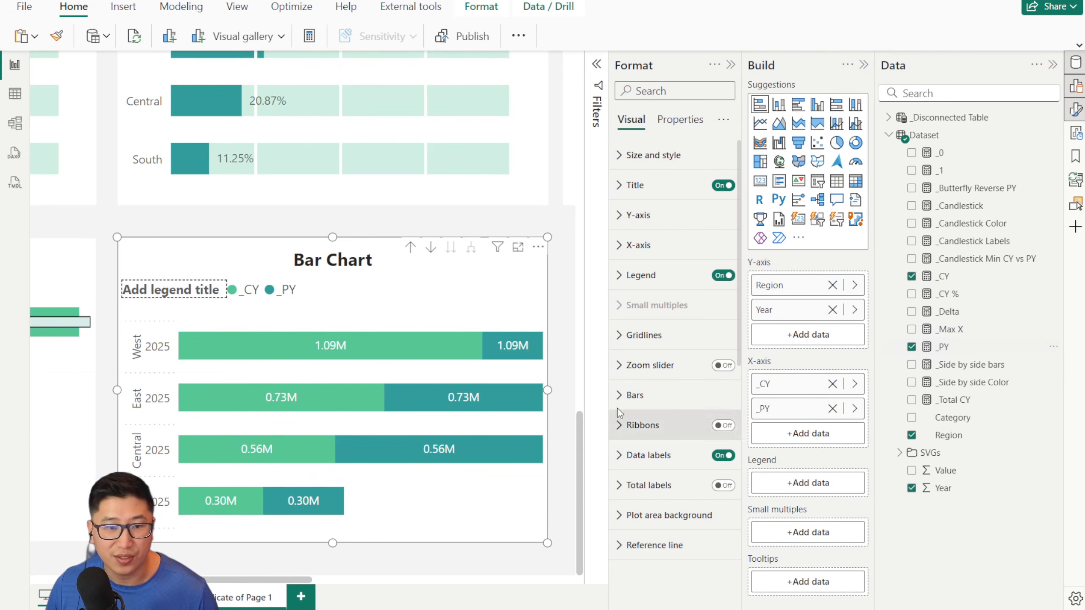
left_click(805, 111)
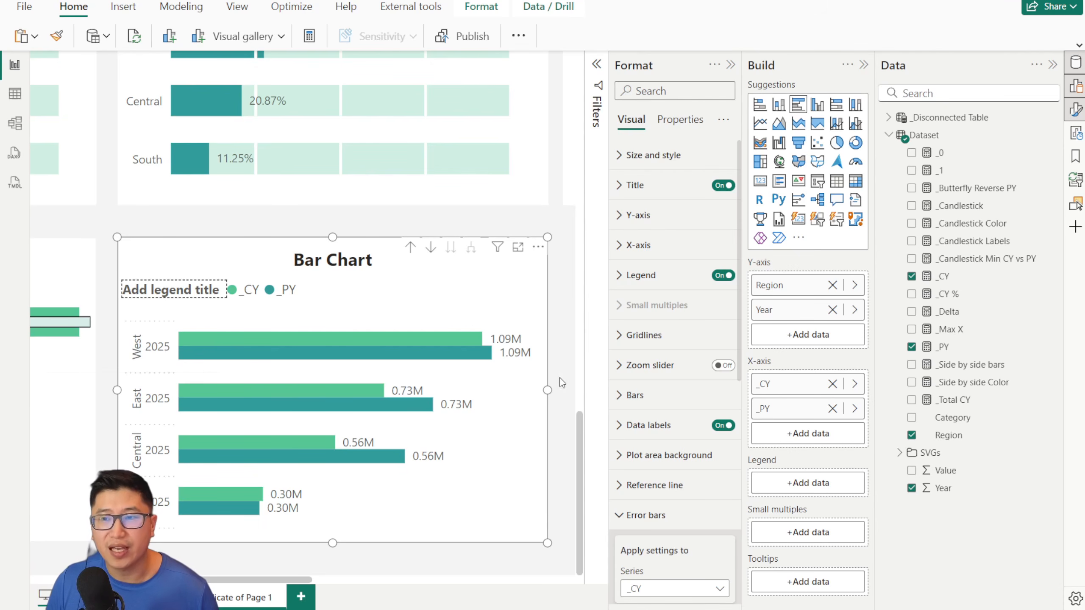
Step: Open _Disconnected Table in Table view and delete the commented-out DATATABLE block above UNION in its formula
left_click(941, 118)
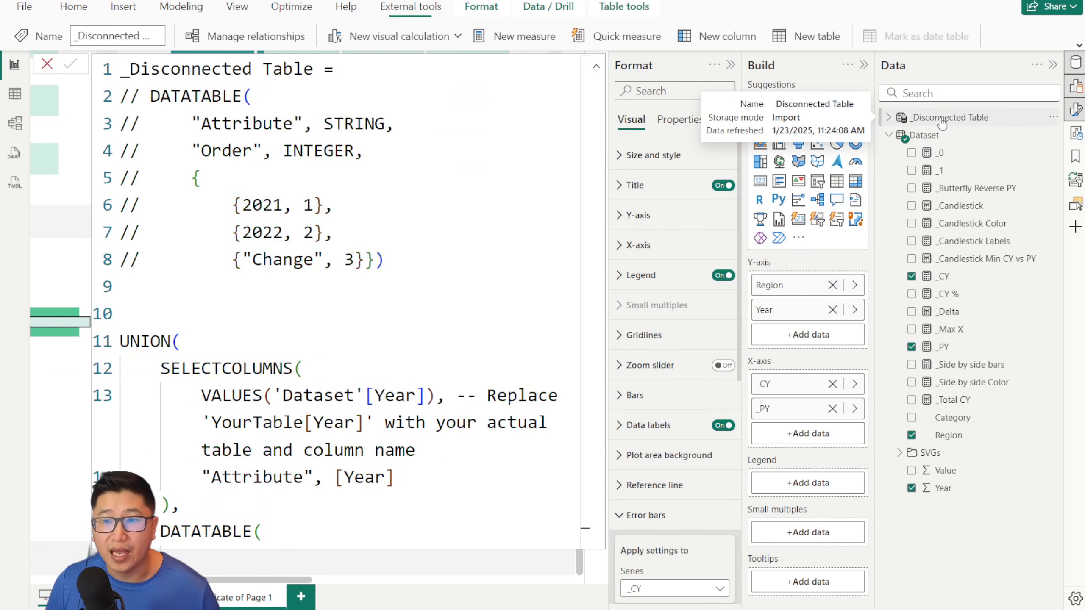
left_click(15, 101)
left_click(980, 119)
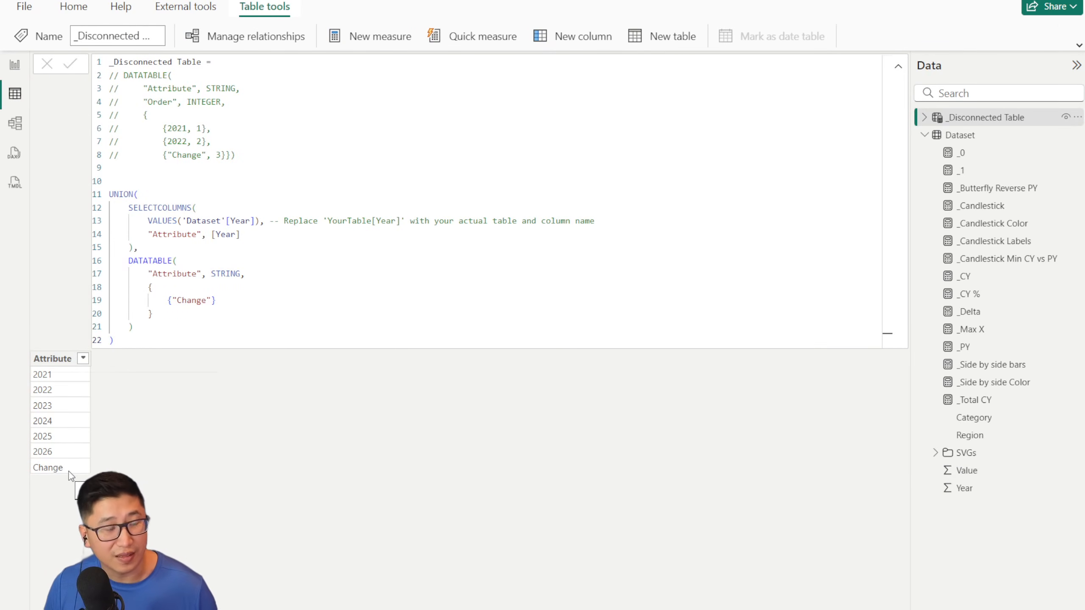
left_click(350, 273)
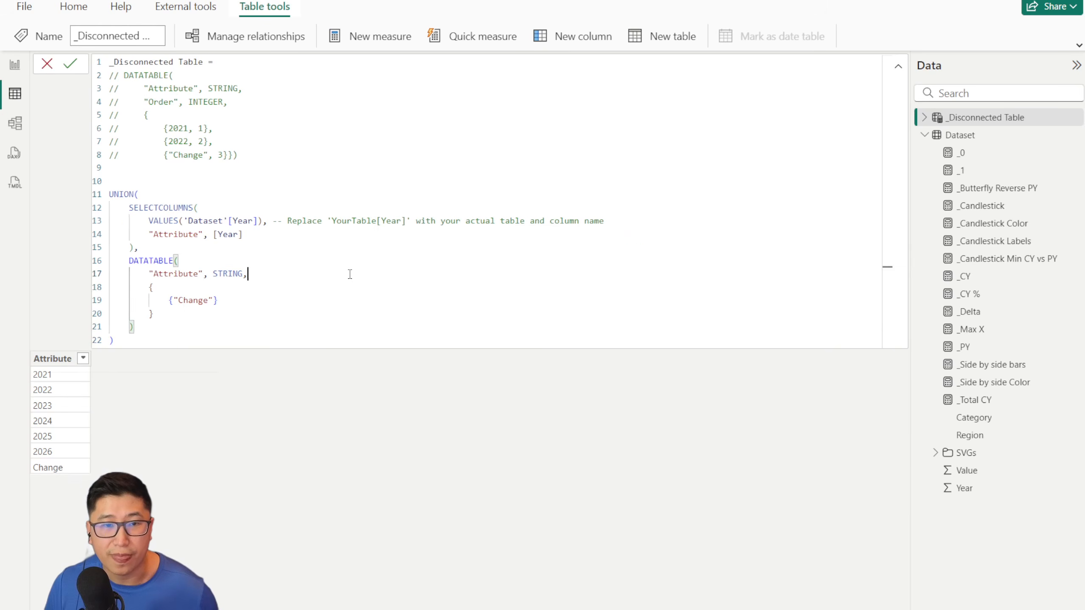
scroll(349, 273, "up", 4, "ctrl")
left_click_drag(116, 212, 346, 68)
key("BackSpace")
left_click(203, 120)
left_click(292, 139)
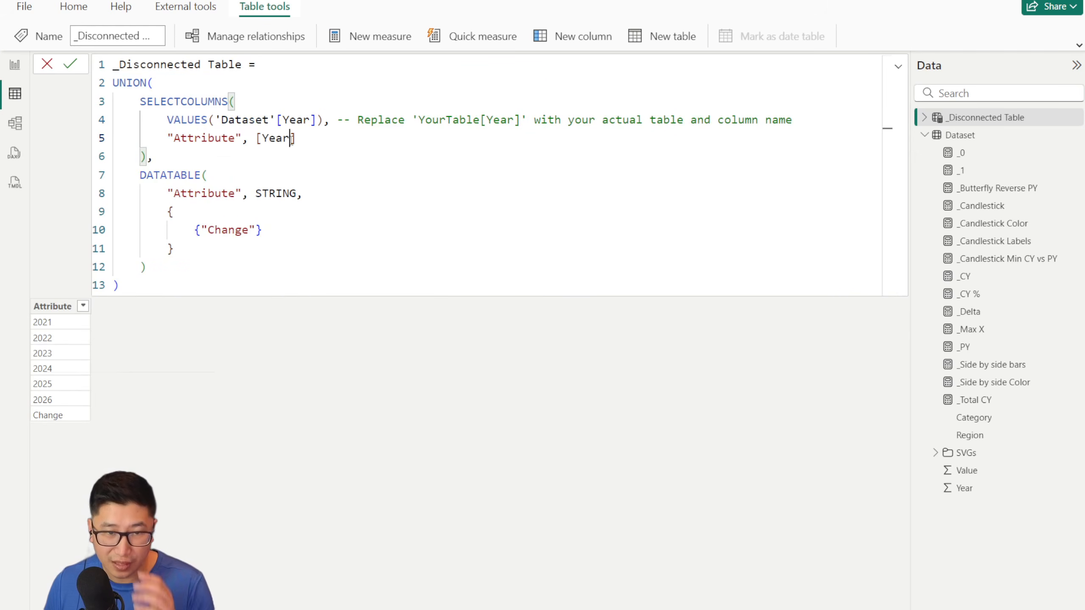
Step: Delete the inline comment after VALUES('Dataset'[Year]) in the _Disconnected Table formula
left_click_drag(141, 102, 814, 123)
left_click(236, 138)
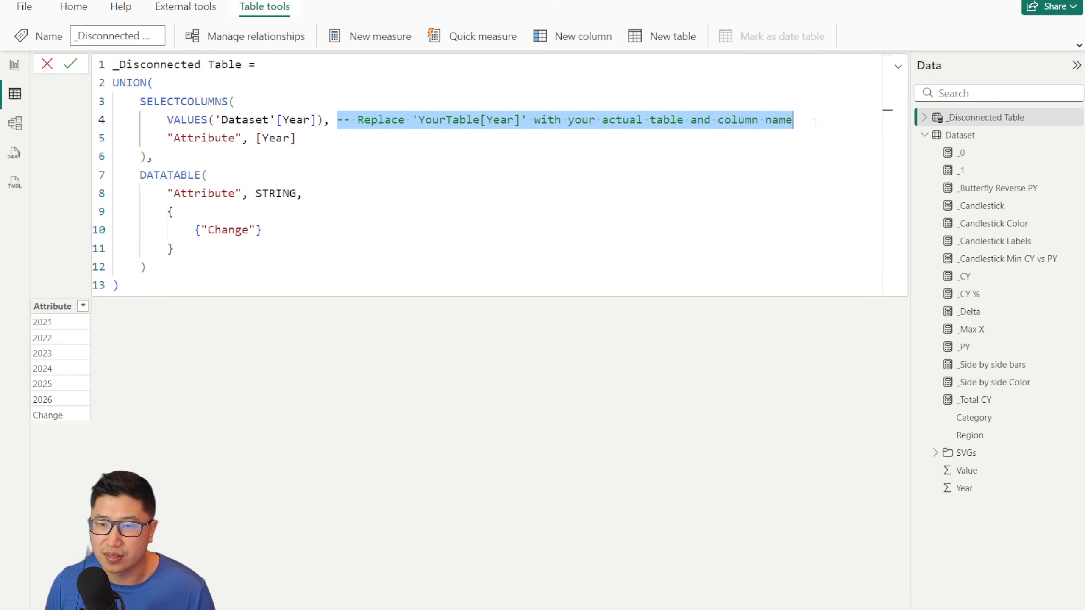
key("BackSpace")
left_click(402, 150)
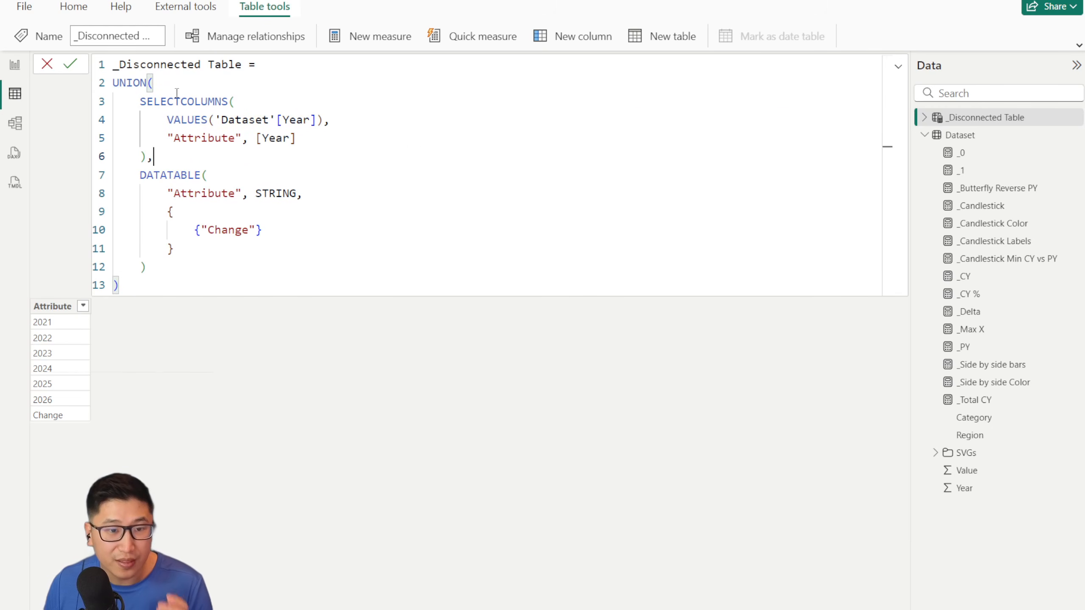
Step: Examine how UNION combines the Year values from SELECTCOLUMNS with the "Change" row from DATATABLE in the Attribute column
left_click_drag(167, 119, 324, 120)
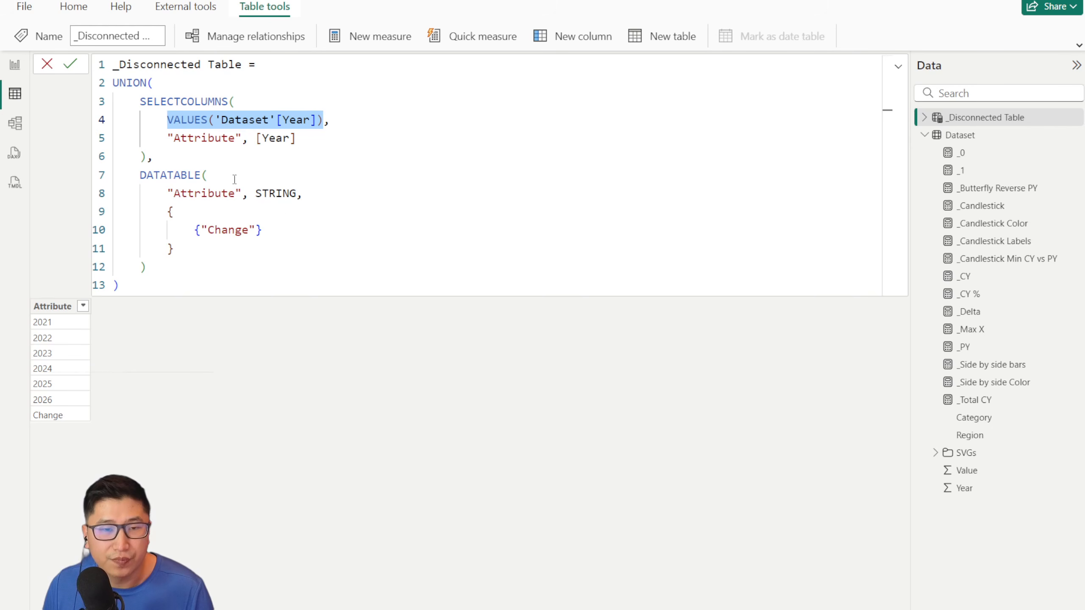
left_click_drag(301, 144, 229, 139)
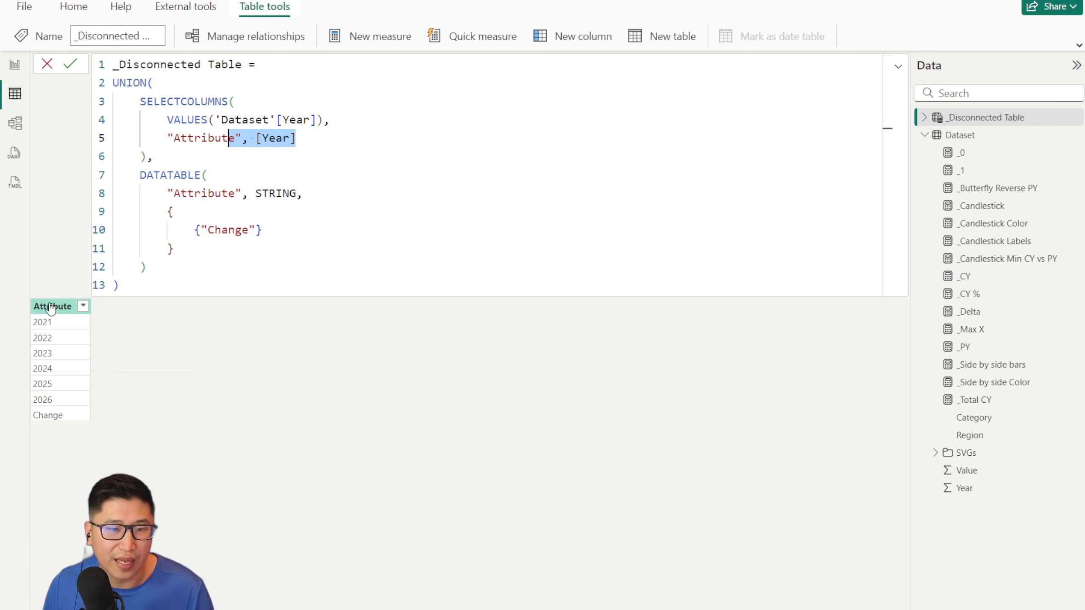
left_click_drag(309, 131, 163, 140)
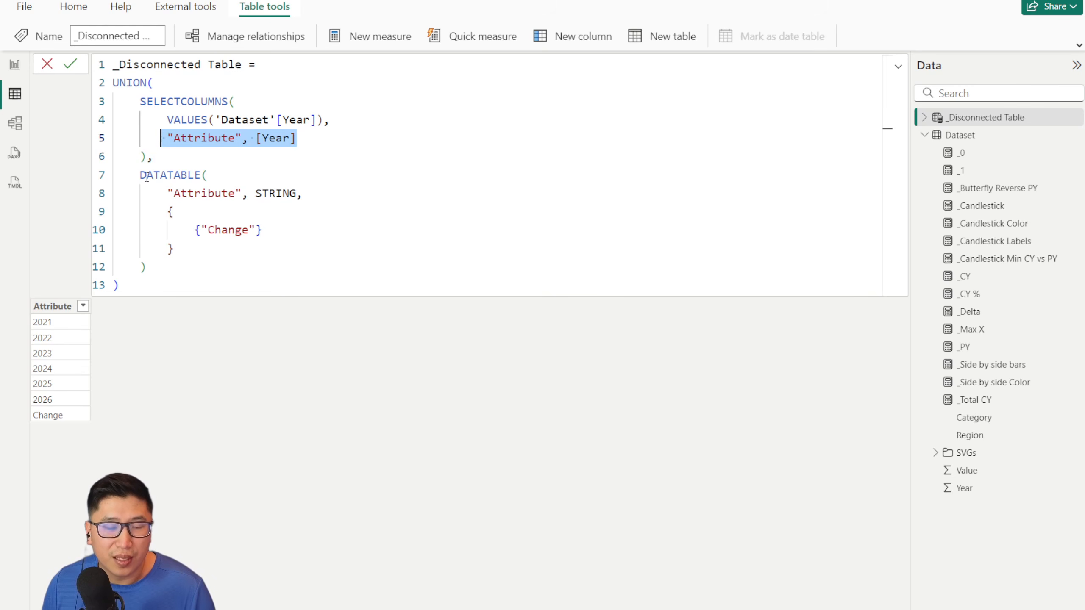
left_click_drag(141, 175, 189, 261)
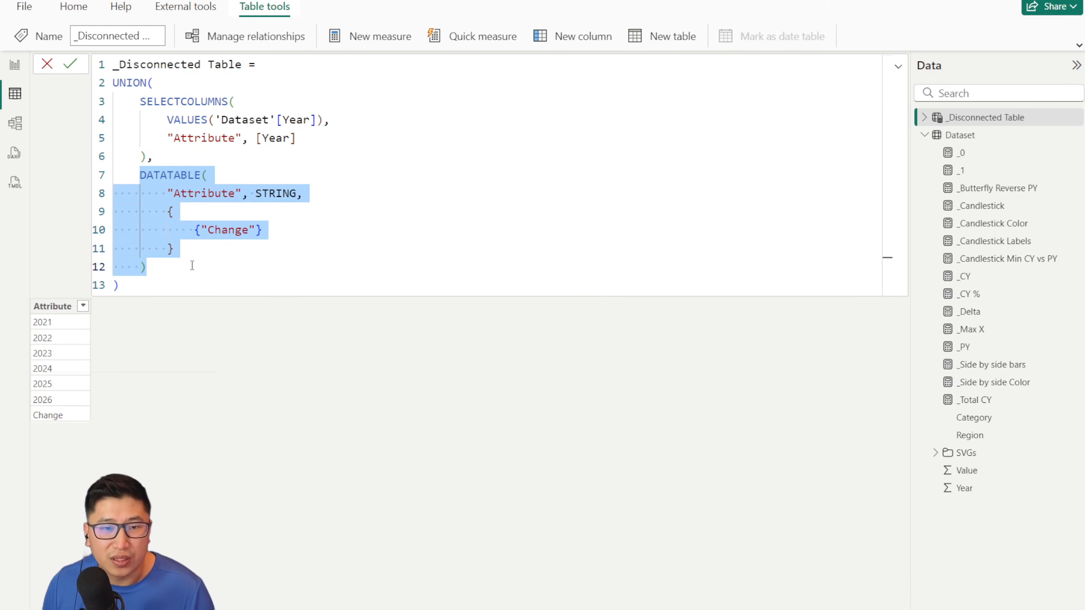
left_click(193, 266)
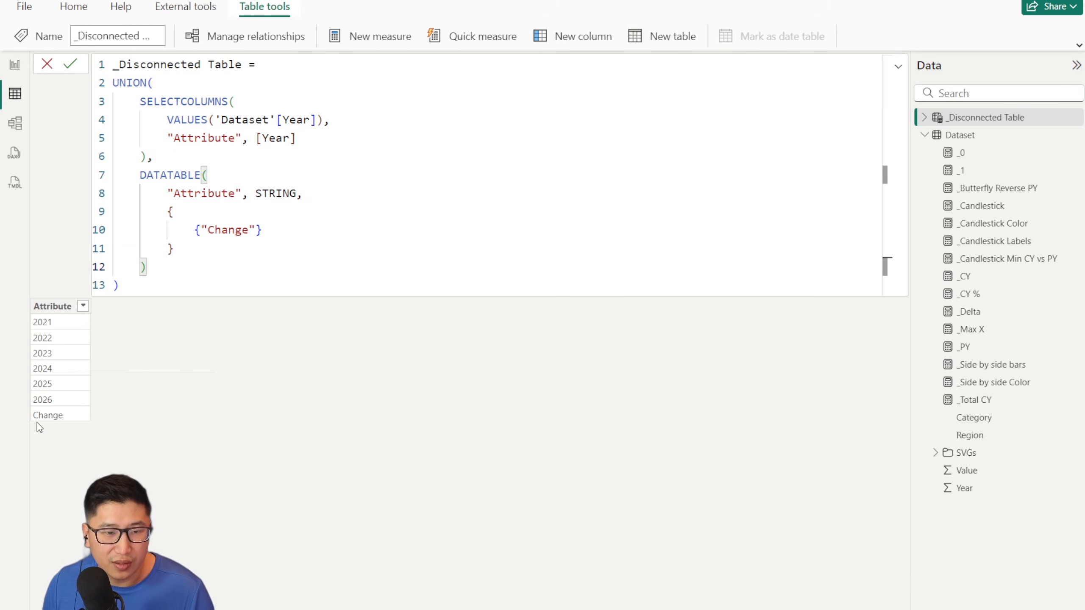
left_click(145, 84)
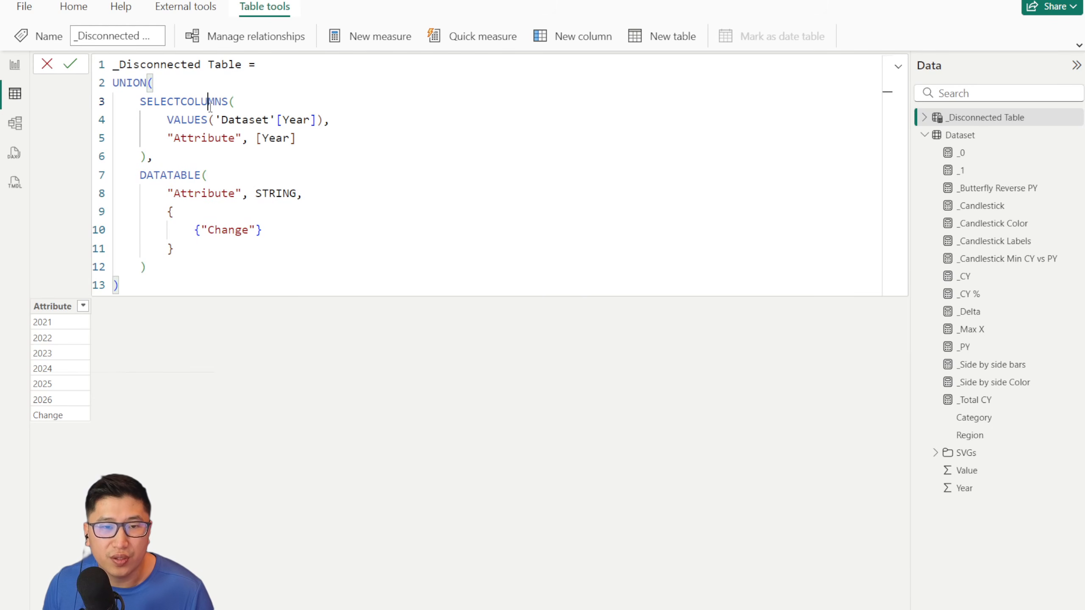
left_click(209, 175)
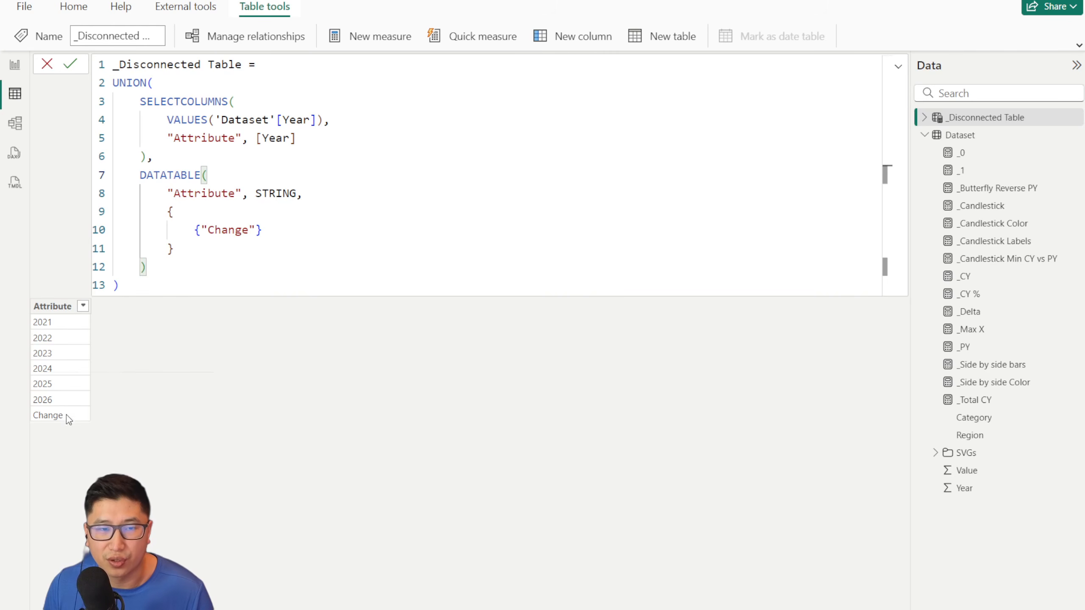
Step: Return to the report page and remove _PY and _CY from the copied Bar Chart's X-axis
left_click(22, 67)
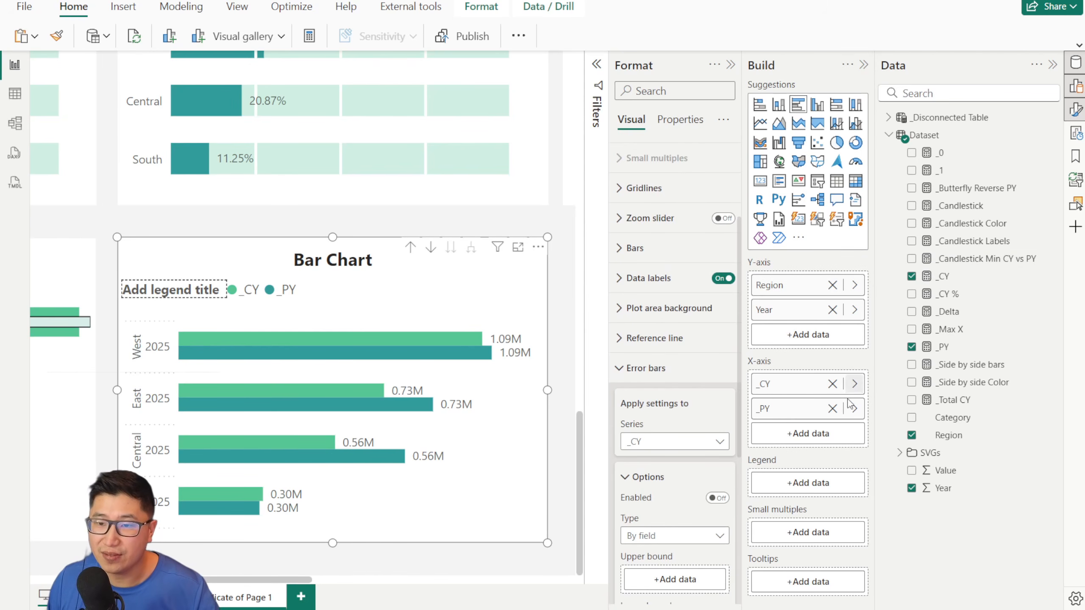
left_click(832, 409)
left_click(832, 384)
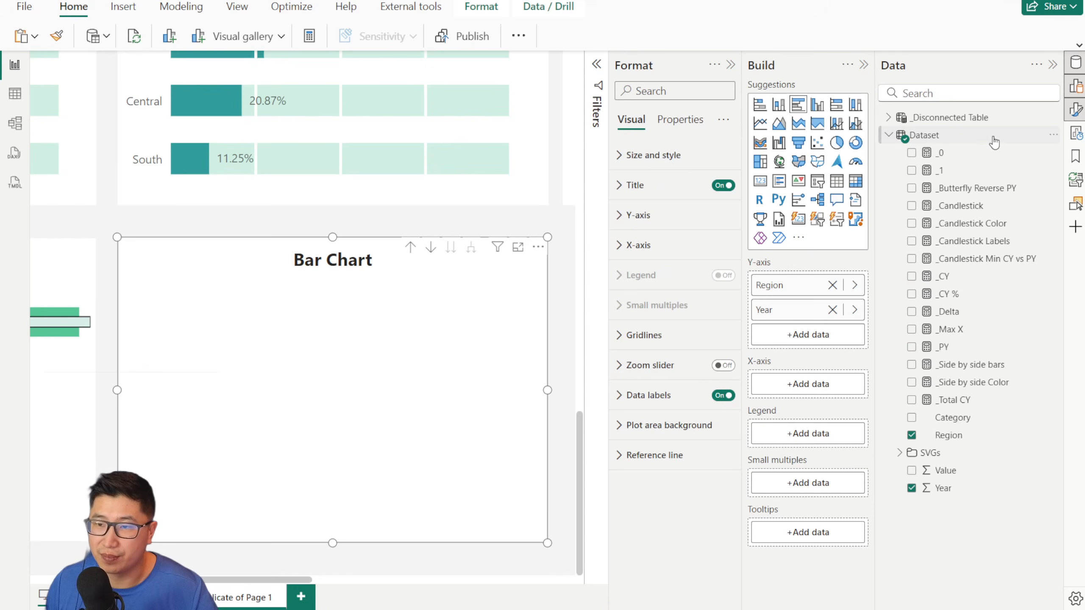
Step: Replace Year on the Bar Chart's Y-axis with the Attribute column from _Disconnected Table, placed under Region
left_click(890, 117)
left_click_drag(953, 135, 809, 336)
left_click(832, 309)
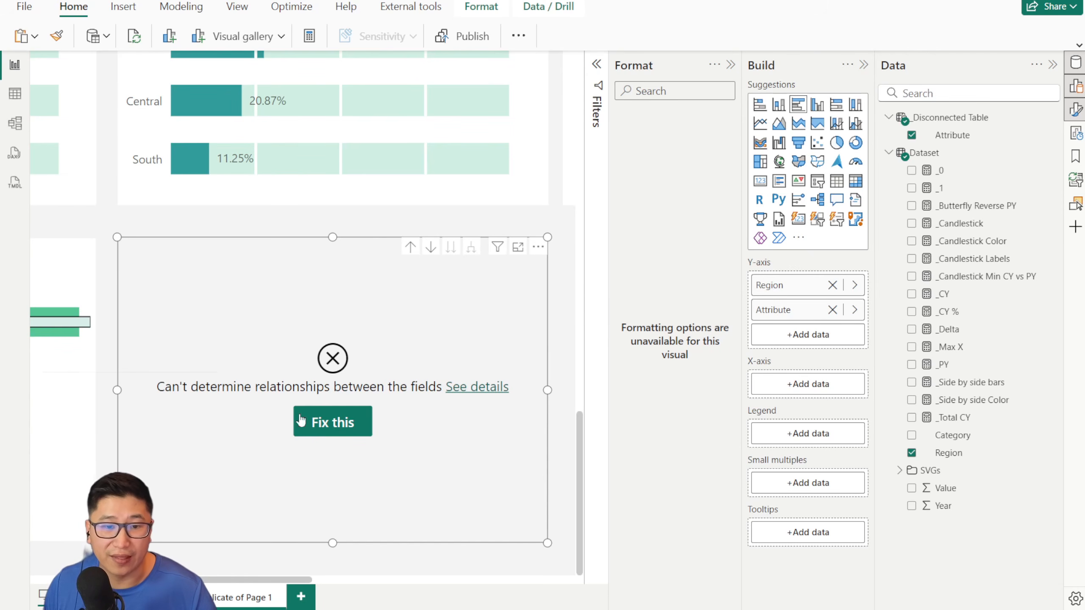
Step: Check in the Model view whether Dataset and _Disconnected Table are related, and return to the report
left_click(15, 125)
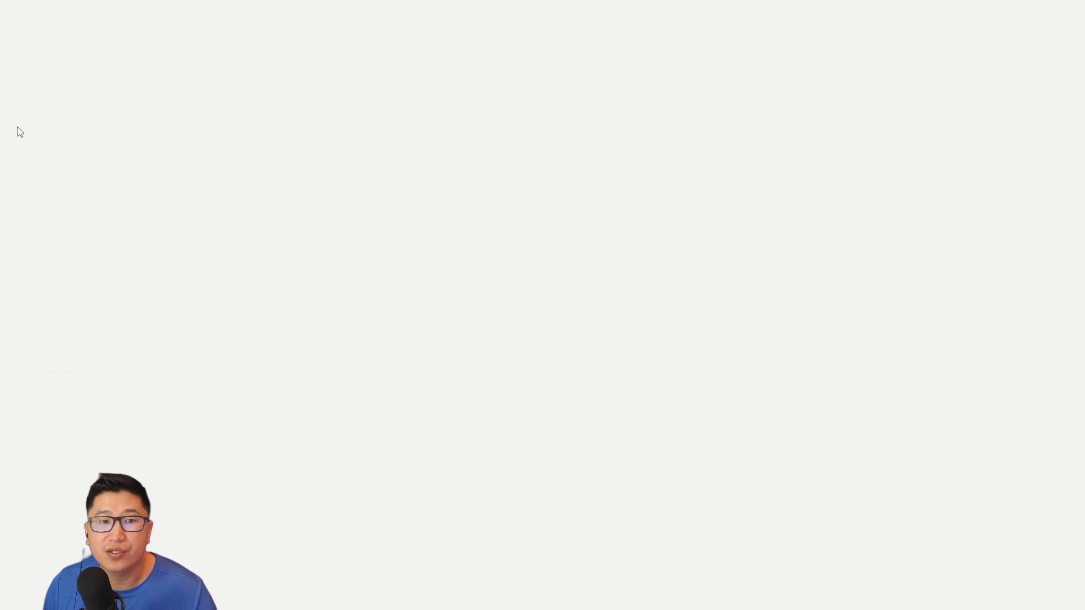
mouse_move(386, 124)
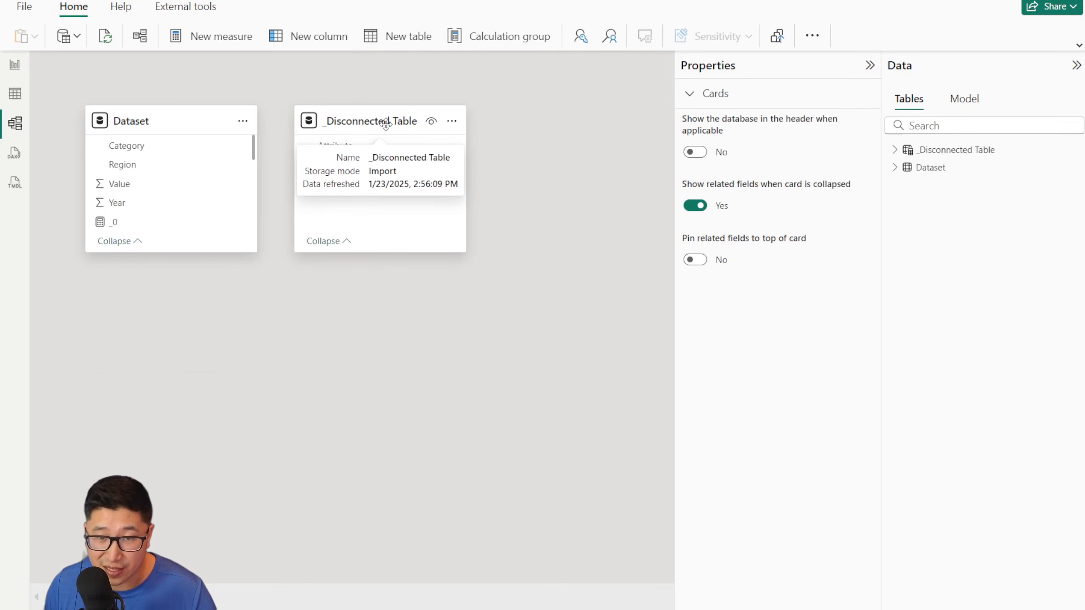
left_click(15, 65)
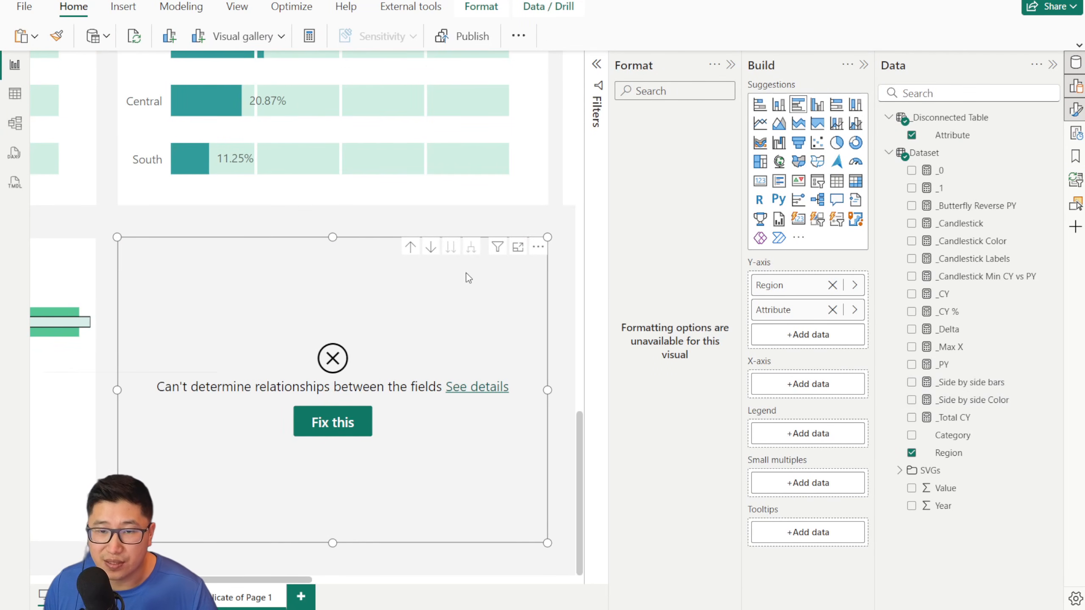
Step: Open the _Candlestick measure and examine its _Year variable and the SWITCH branch that returns _CY
left_click(1012, 222)
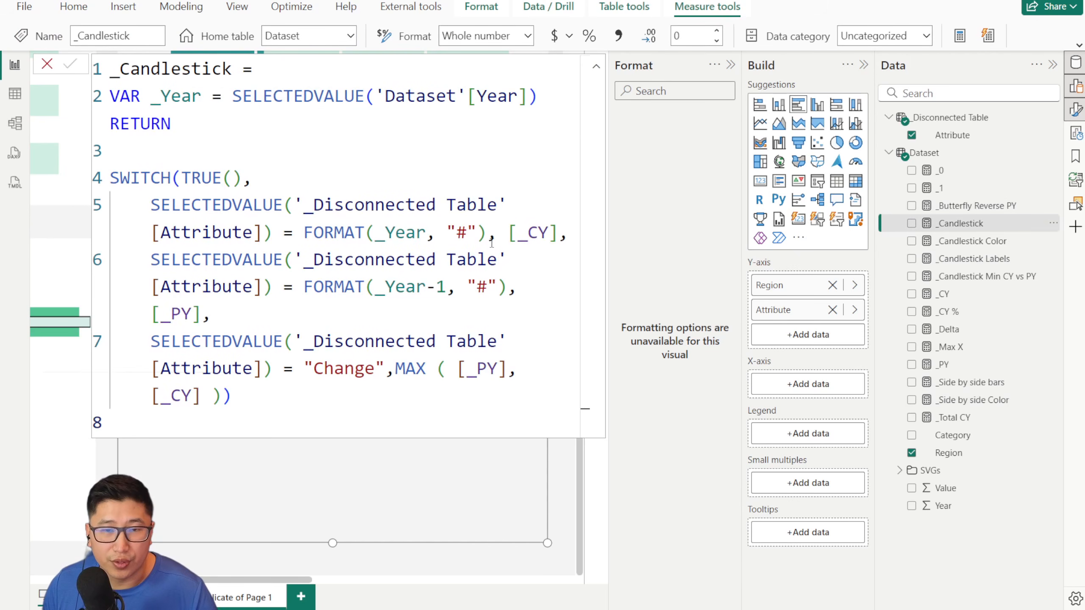
left_click(465, 162)
scroll(451, 164, "down", 4)
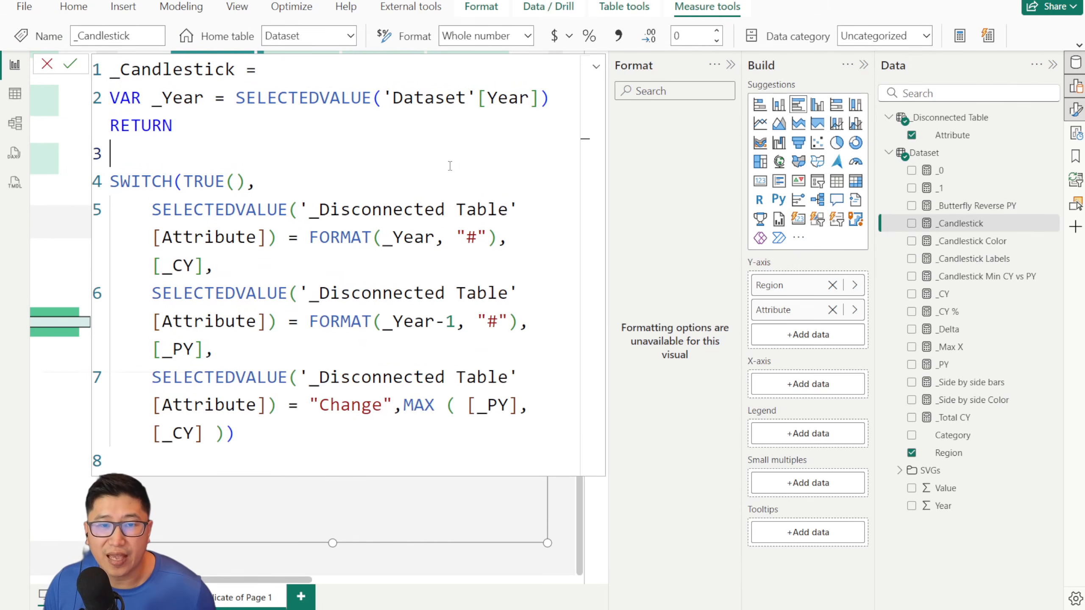
scroll(385, 142, "down", 3)
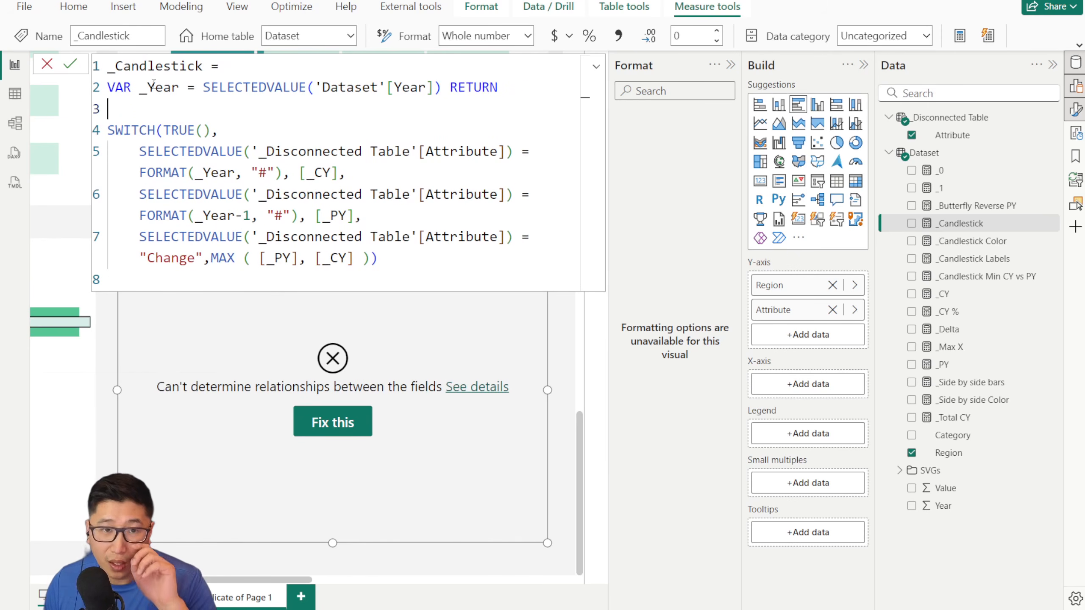
left_click_drag(183, 83, 242, 88)
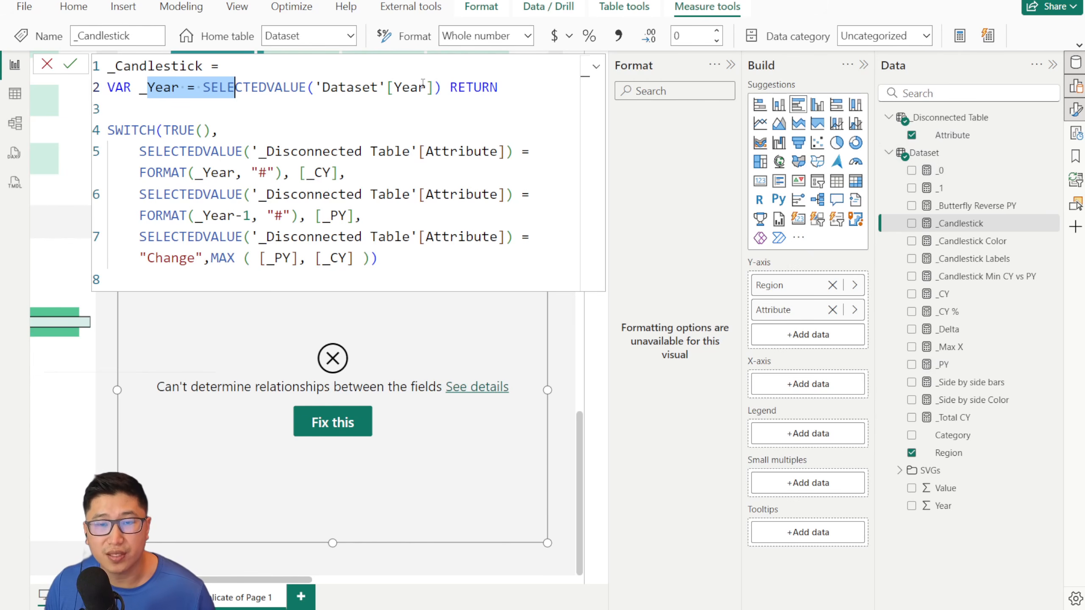
left_click(428, 117)
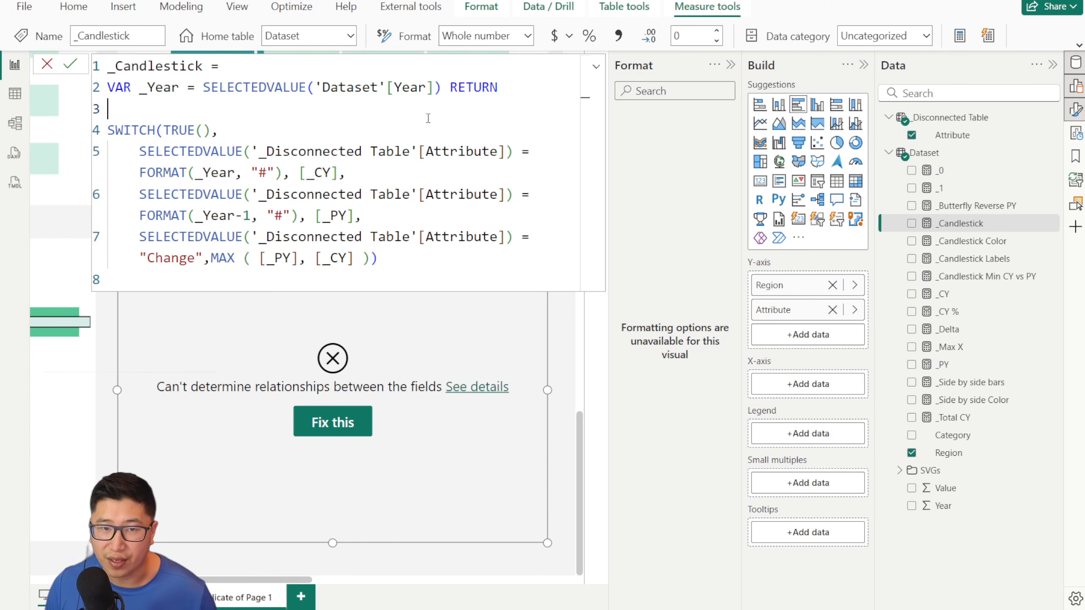
double_click(164, 152)
left_click(250, 152)
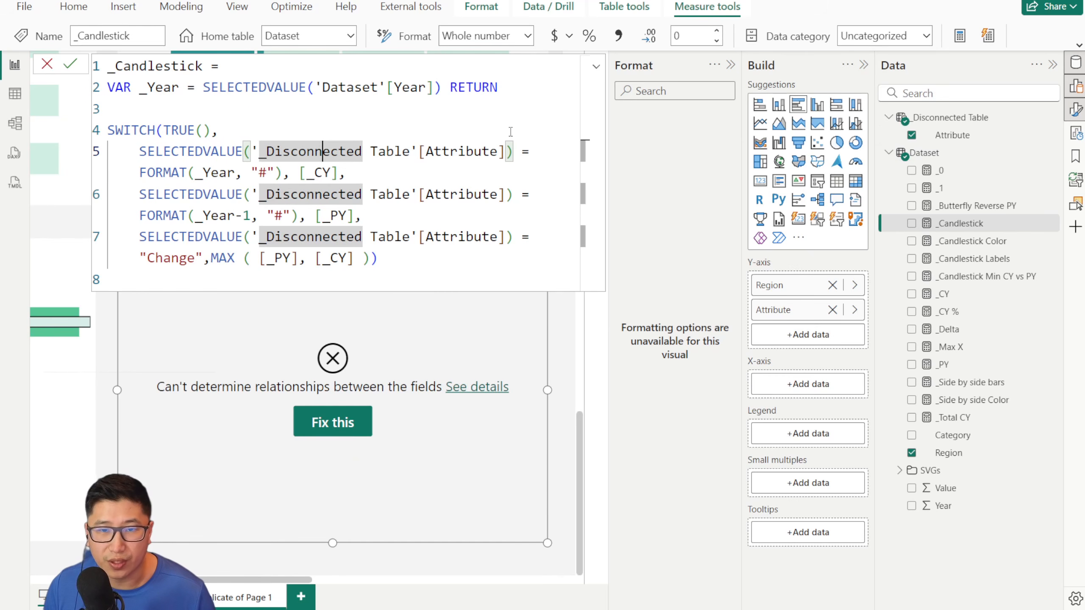
left_click(491, 152)
left_click_drag(139, 173, 274, 167)
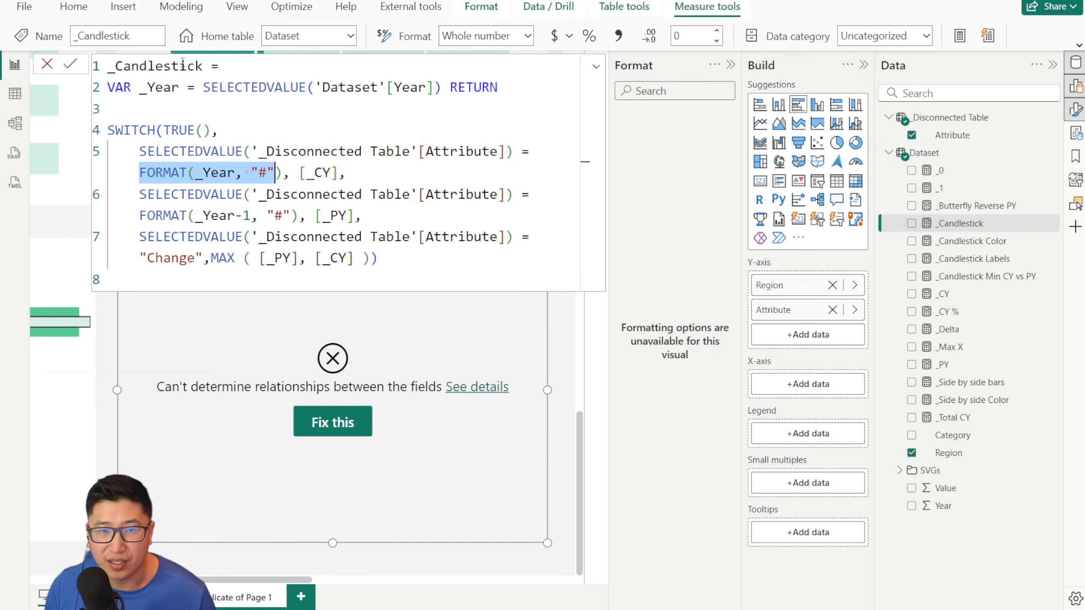
left_click(285, 173)
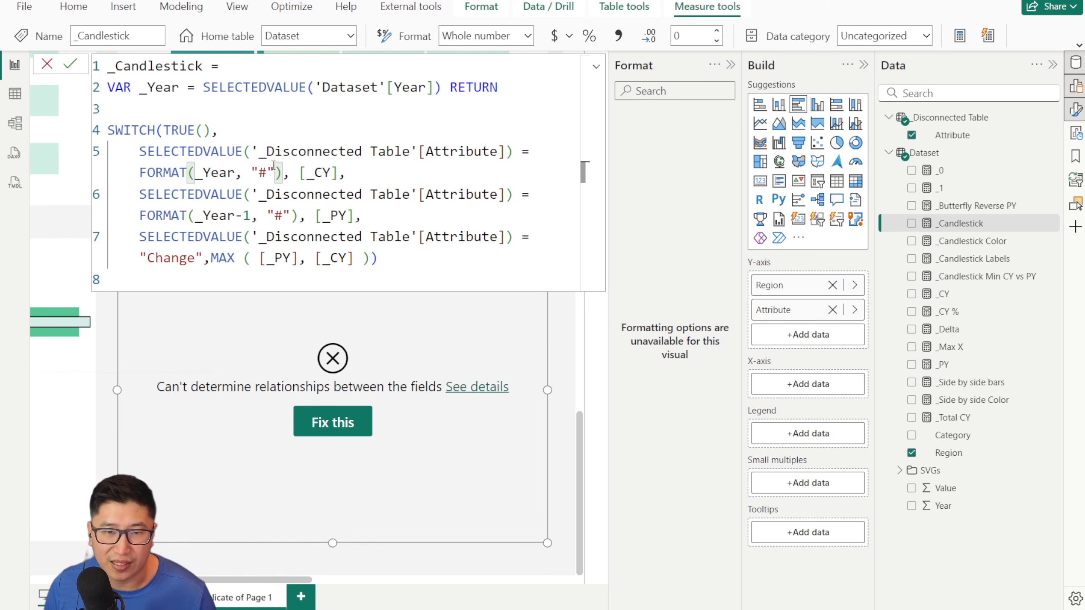
Step: Examine the _Candlestick branches for _Year-1 returning _PY and for "Change" returning the MAX of _PY and _CY
scroll(340, 180, "down", 5)
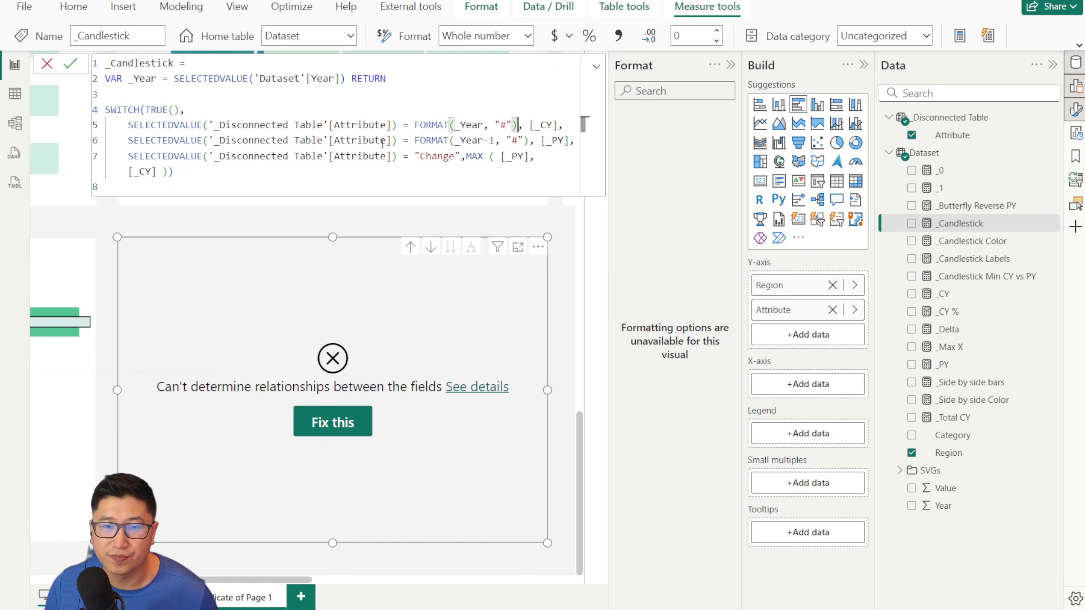
left_click(375, 140)
left_click_drag(494, 141, 461, 141)
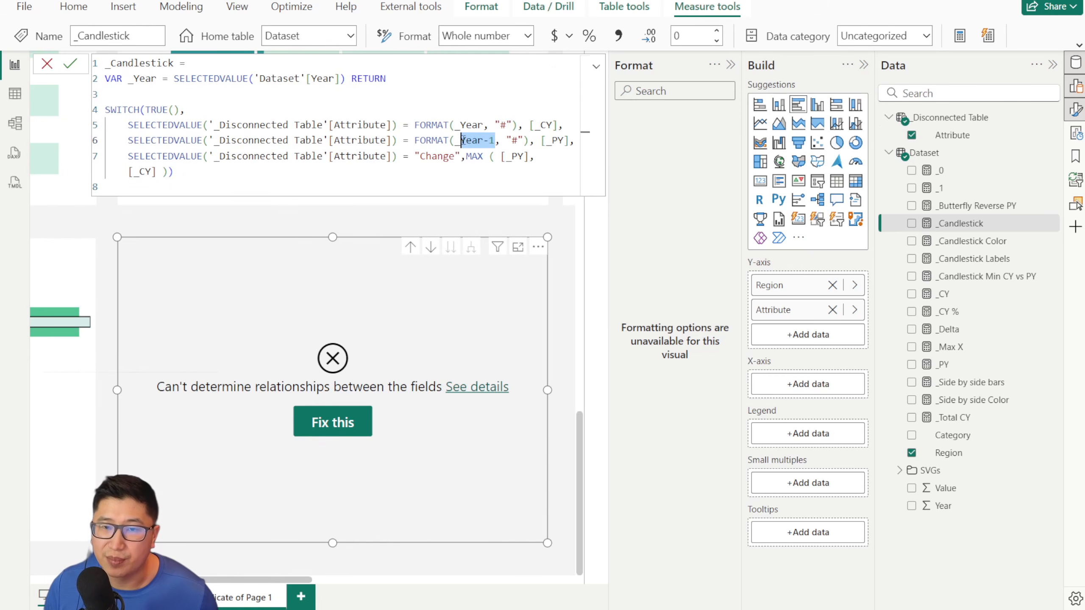
left_click_drag(540, 141, 569, 141)
left_click(559, 160)
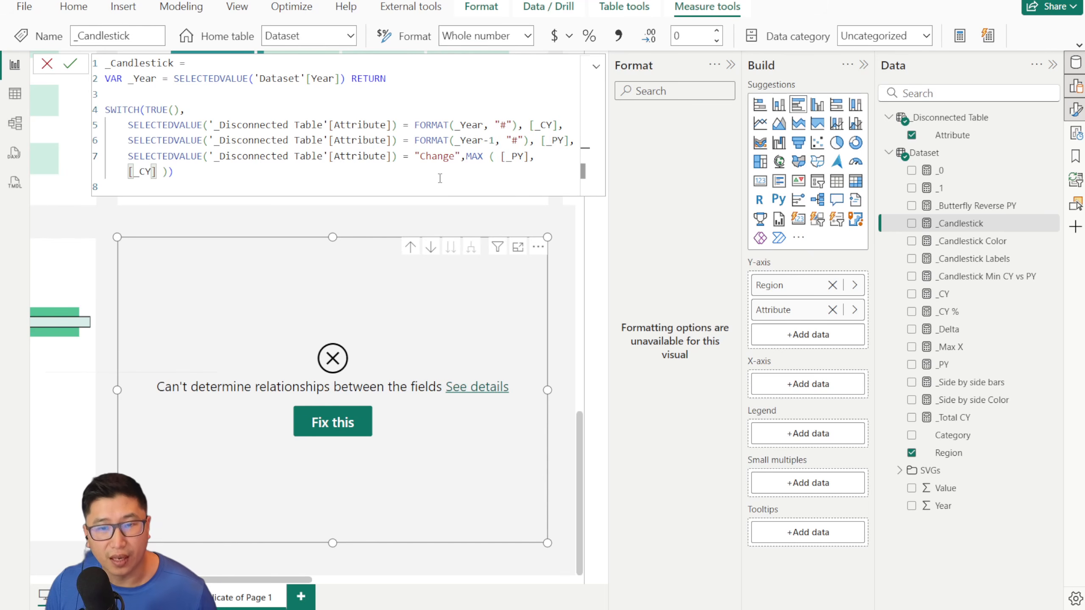
left_click_drag(419, 155, 450, 155)
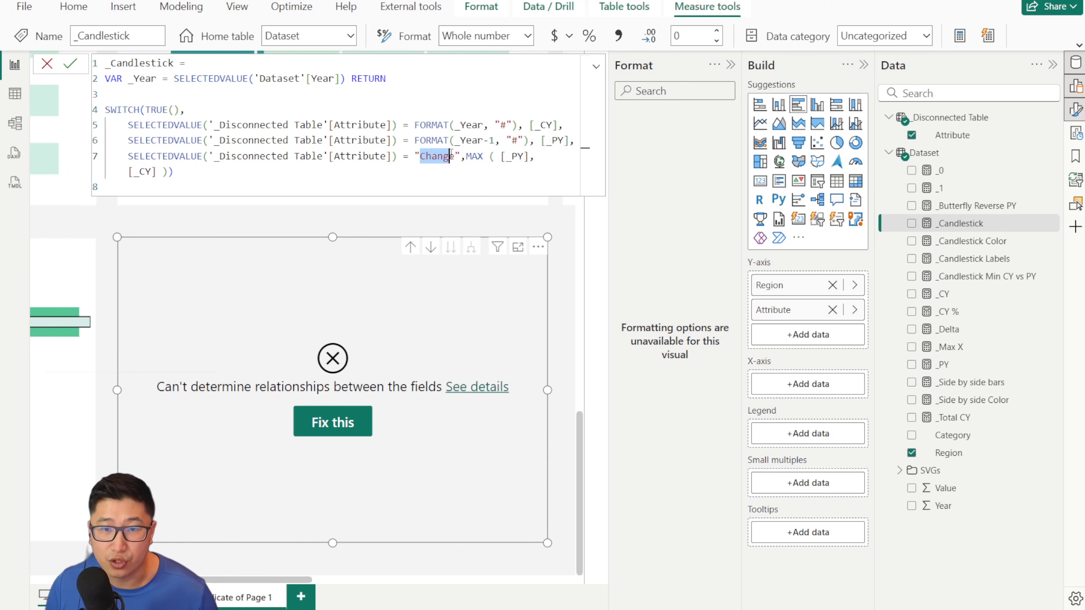
left_click(484, 166)
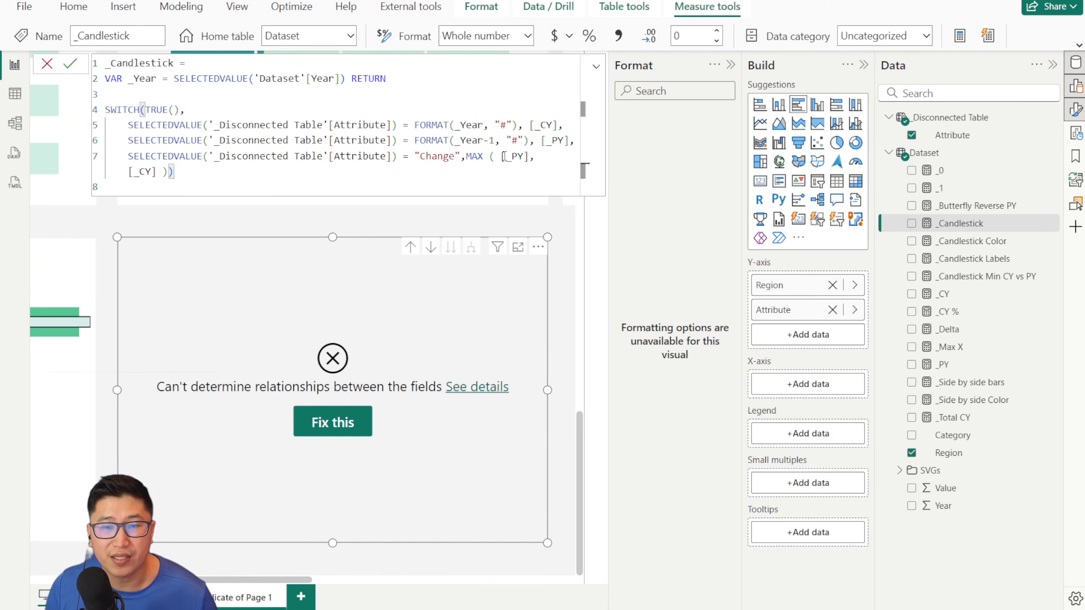
left_click_drag(505, 157, 508, 169)
left_click(506, 173)
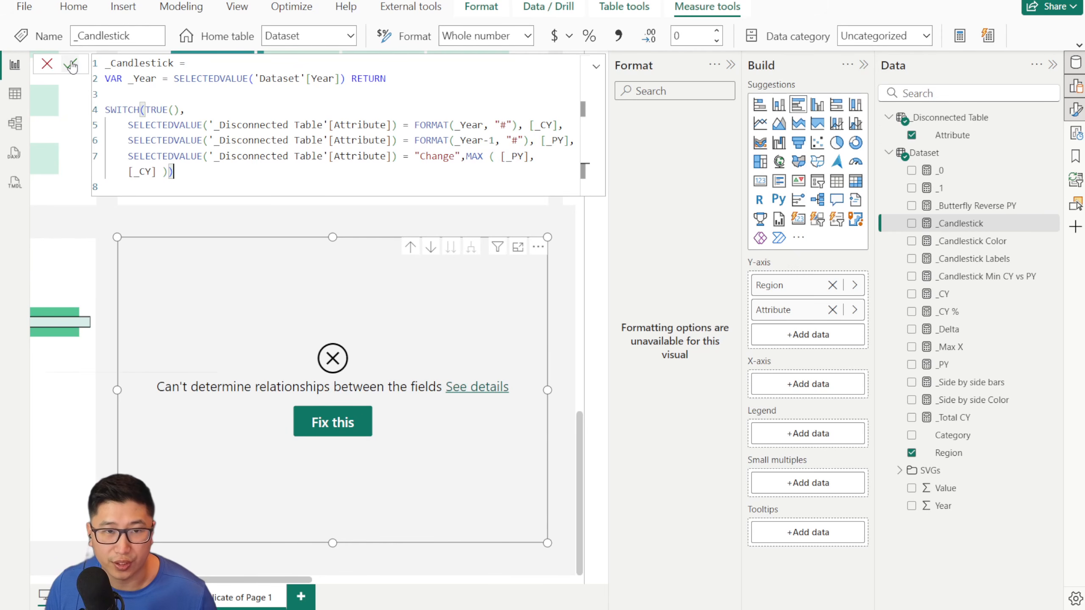
Step: Add the _Candlestick measure to the Bar Chart's X-axis and close its formula
left_click_drag(960, 223, 823, 384)
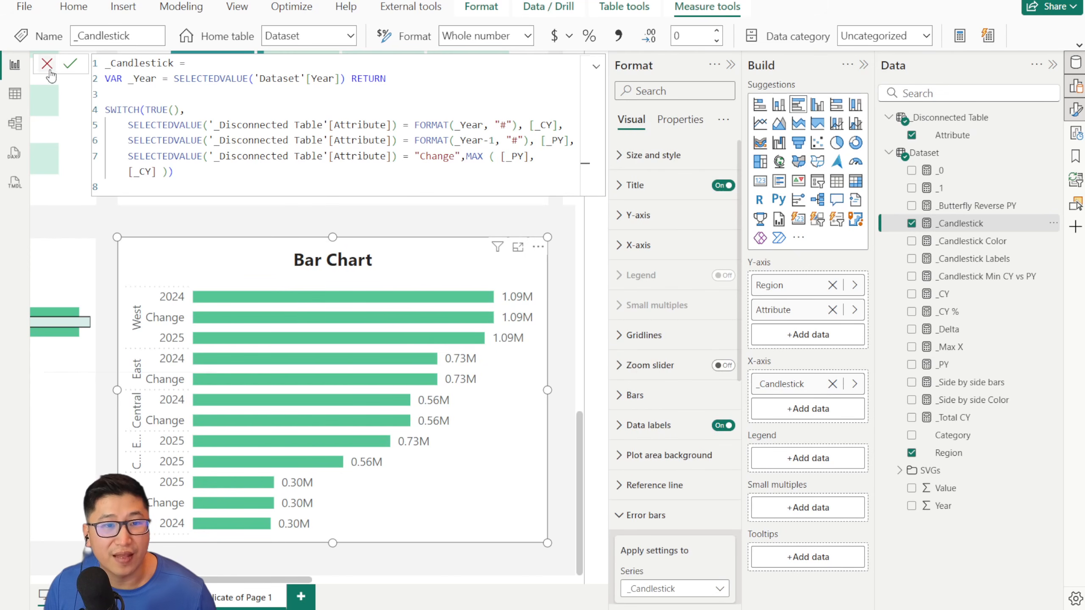
left_click(374, 272)
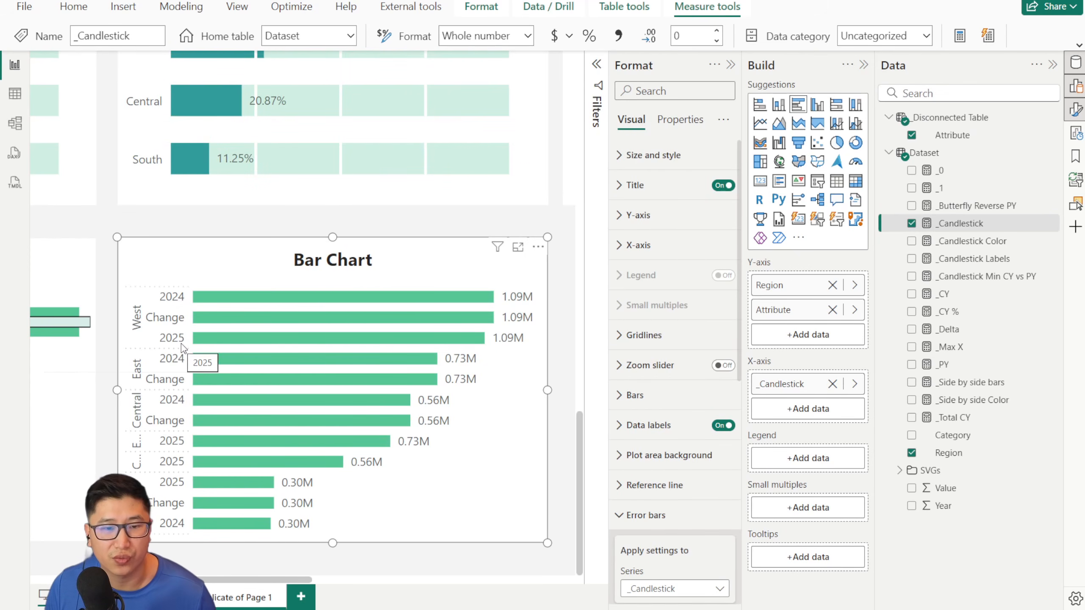
Step: Sort the Bar Chart's axis by Region Attribute in ascending order
left_click(954, 135)
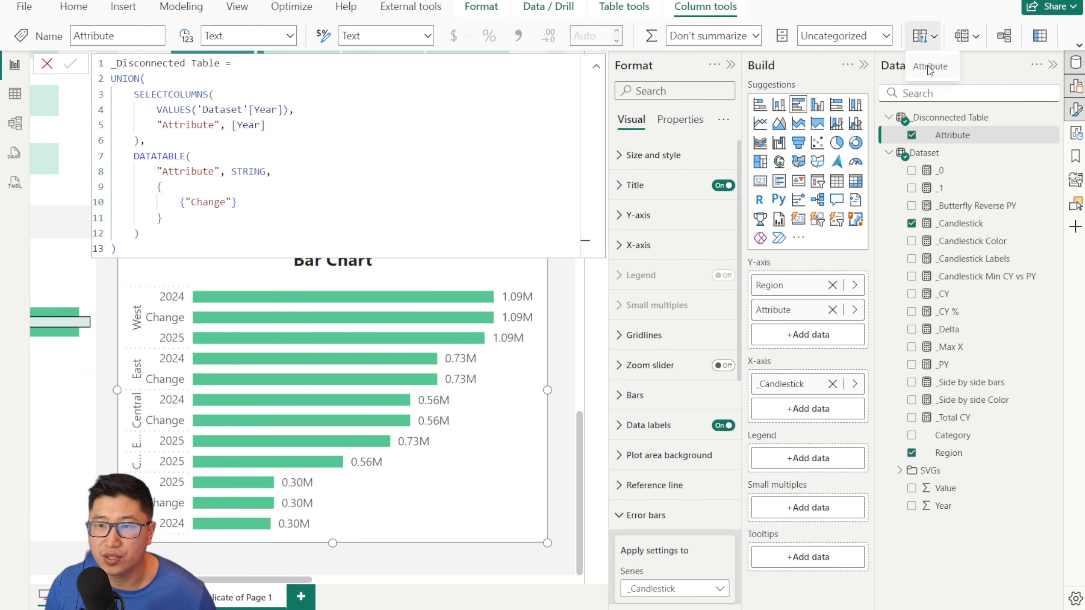
left_click(47, 63)
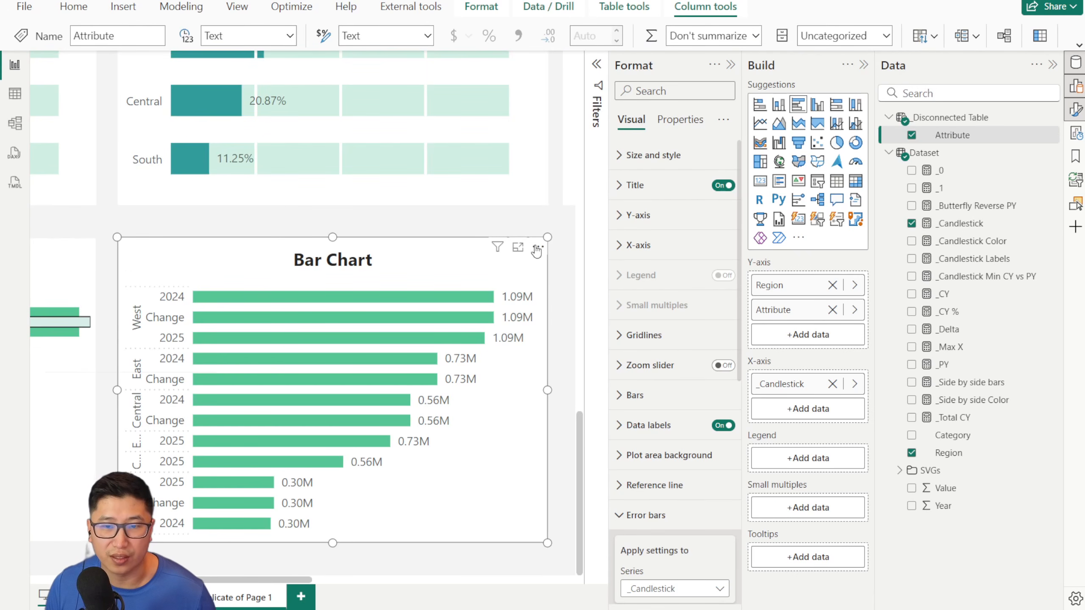
left_click(538, 246)
mouse_move(602, 342)
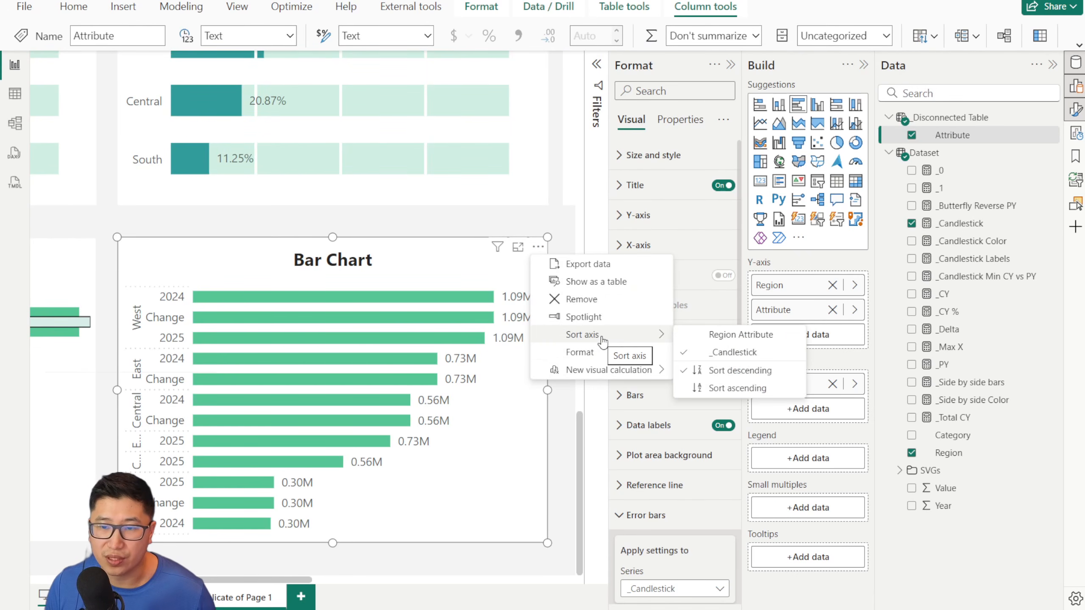
left_click(728, 339)
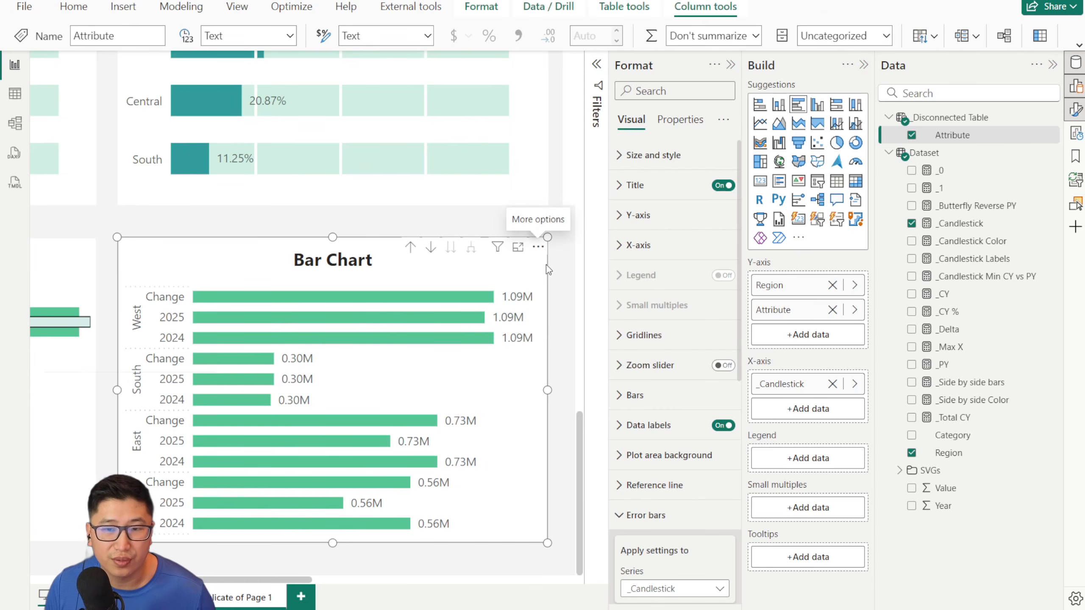
left_click(731, 385)
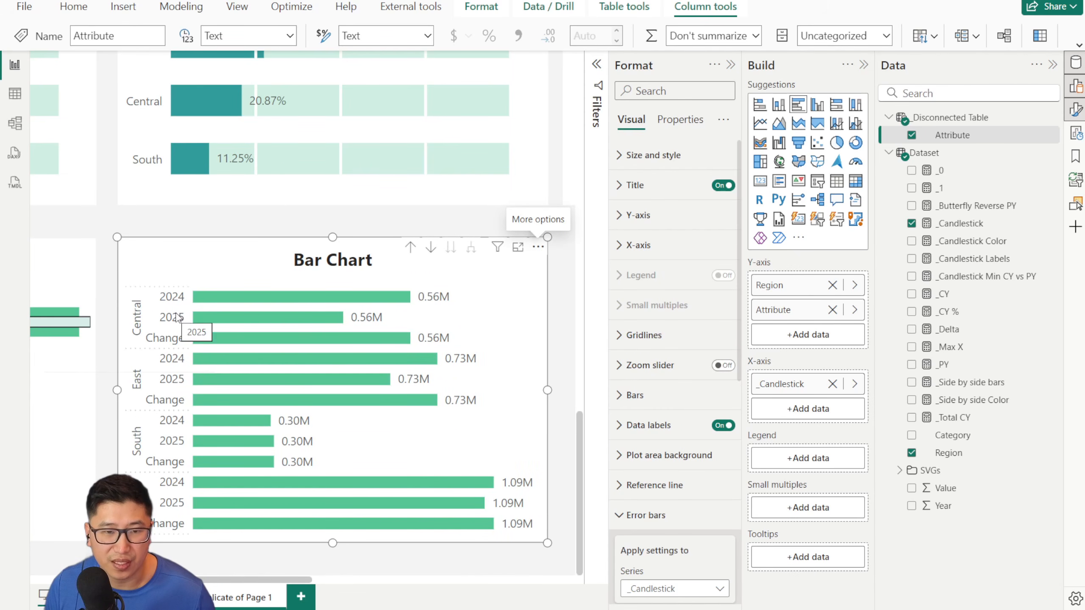
left_click(538, 247)
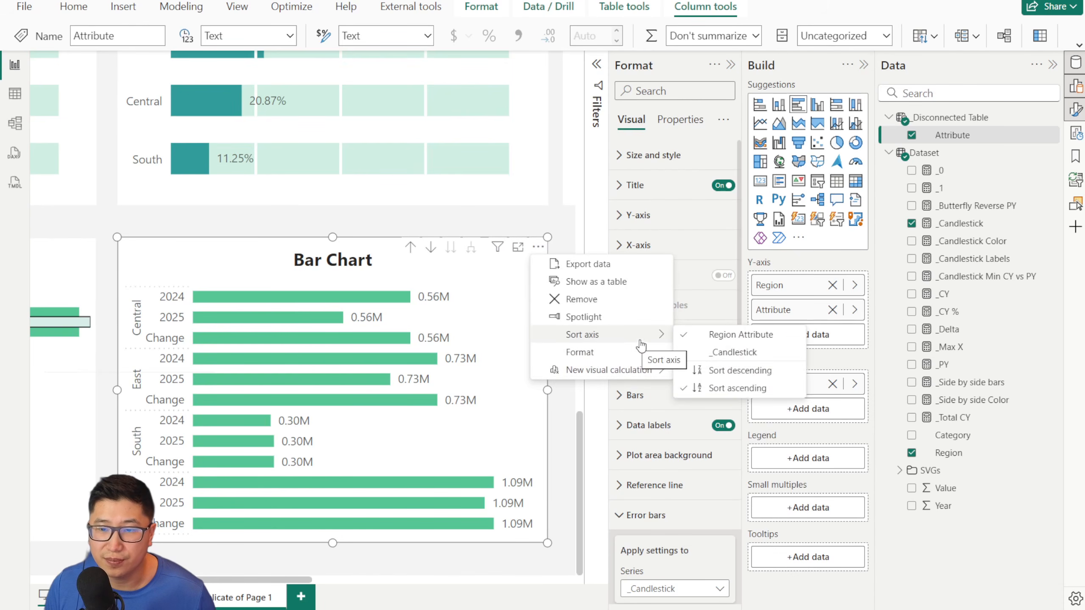
left_click(666, 335)
left_click(878, 452)
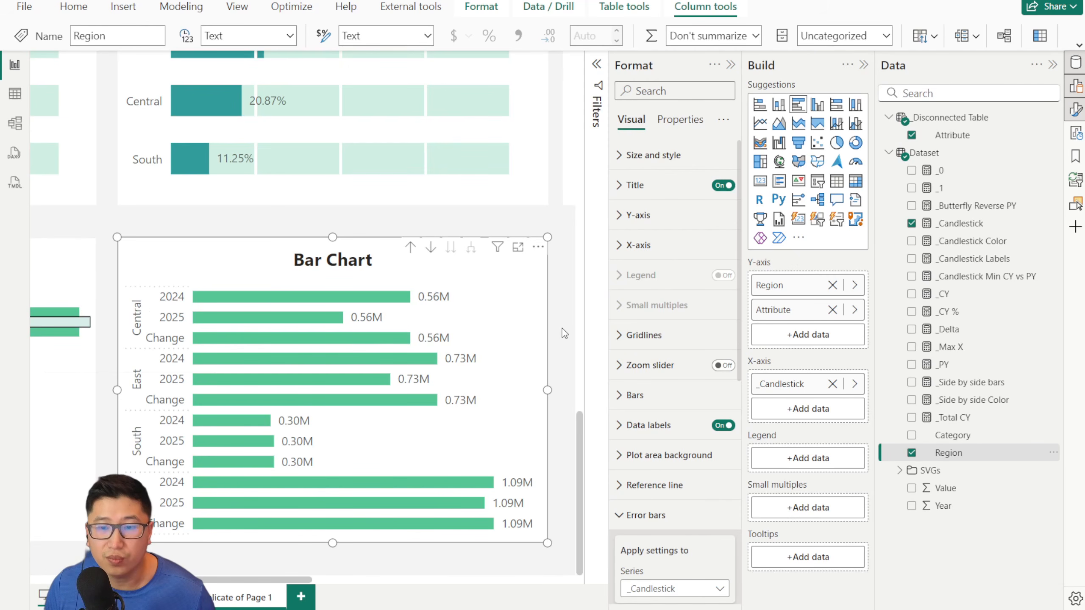
scroll(555, 316, "up", 3)
scroll(547, 319, "down", 3)
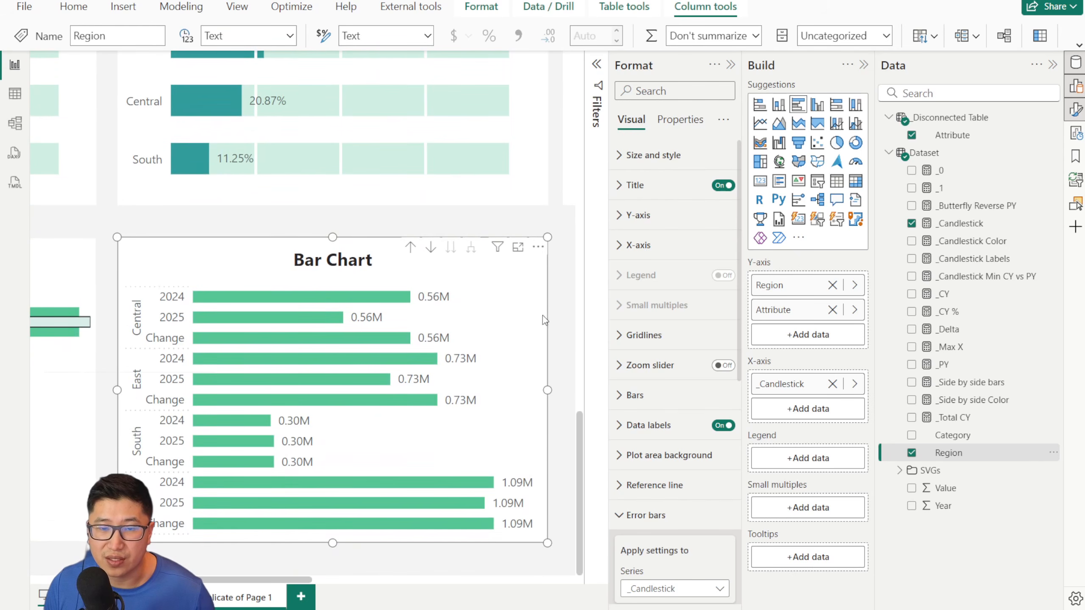
Step: Open the Color settings for the Bar Chart's bars, with the categories left at All
scroll(662, 396, "down", 3)
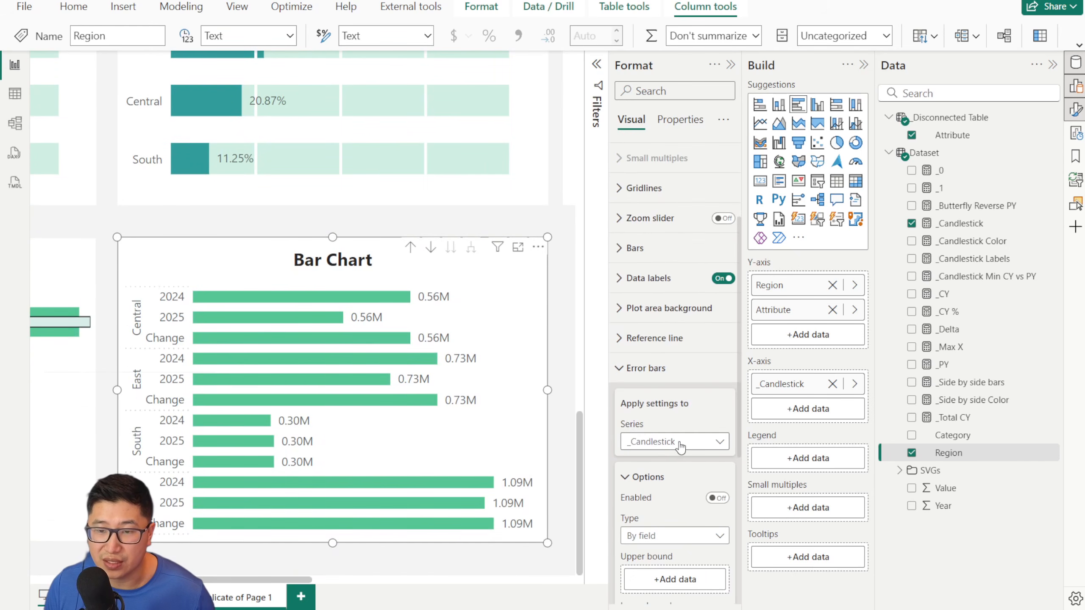
scroll(662, 396, "up", 3)
left_click(662, 396)
scroll(664, 384, "down", 4)
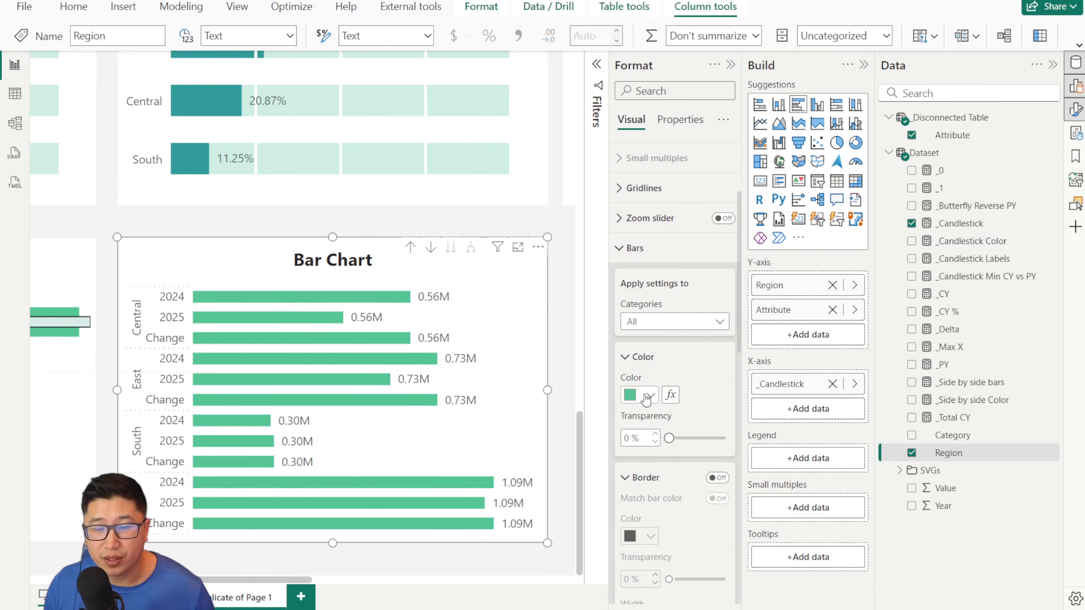
left_click(646, 398)
left_click(703, 398)
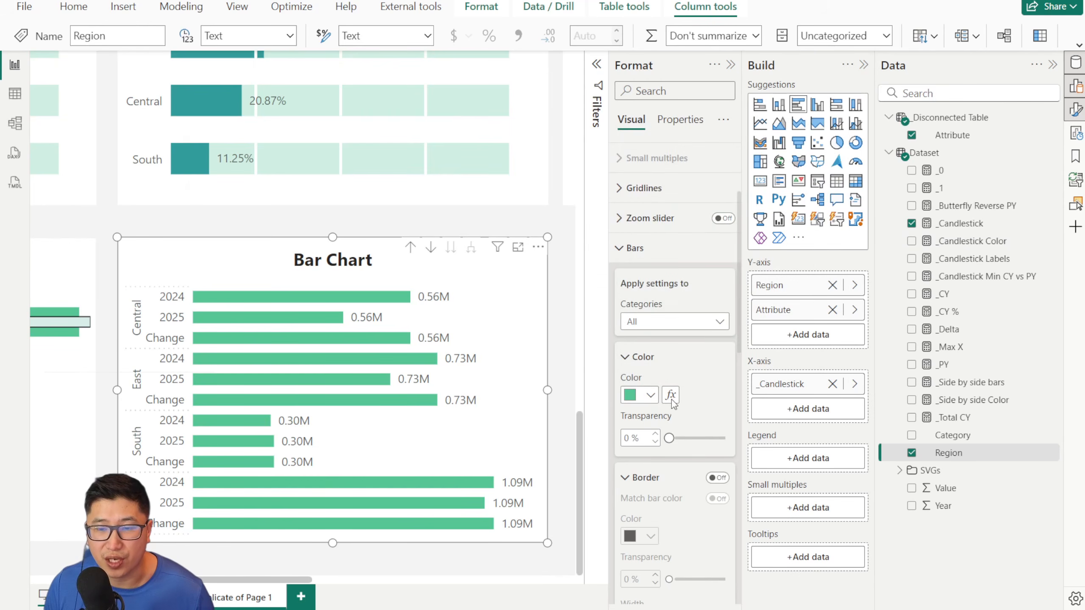
left_click(671, 396)
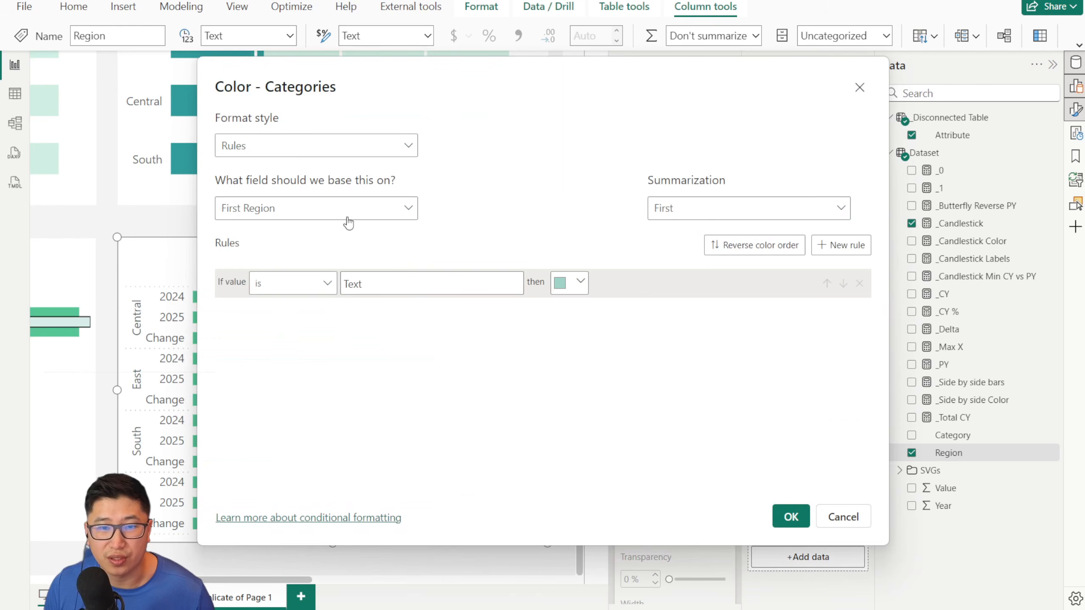
left_click(853, 523)
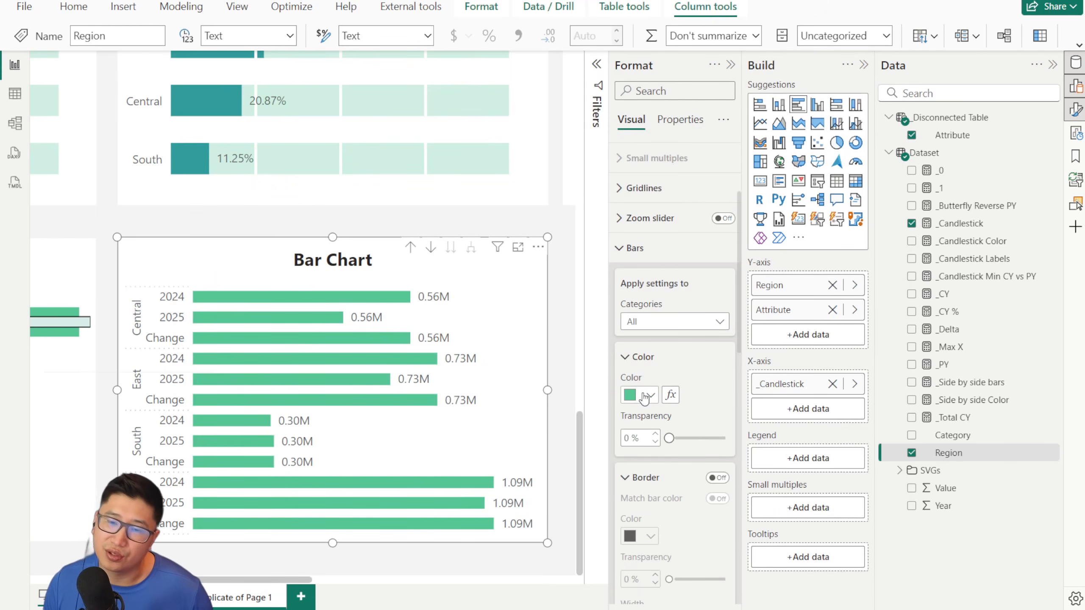
Step: Set the Year slicer to 2024, leaving the Bar Chart's conditional color settings without applying changes
left_click(664, 397)
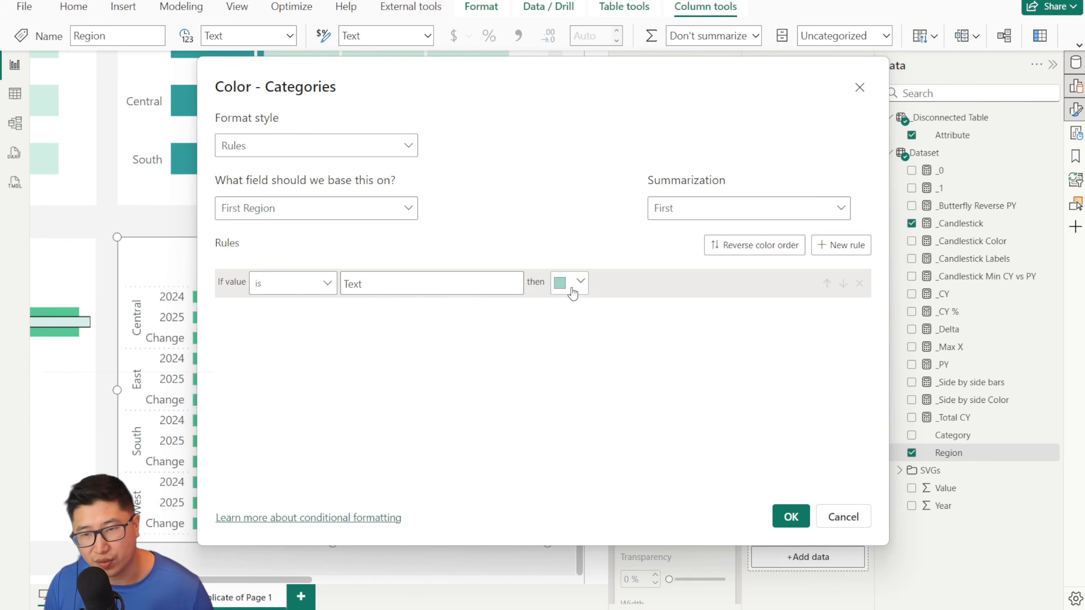
left_click(848, 516)
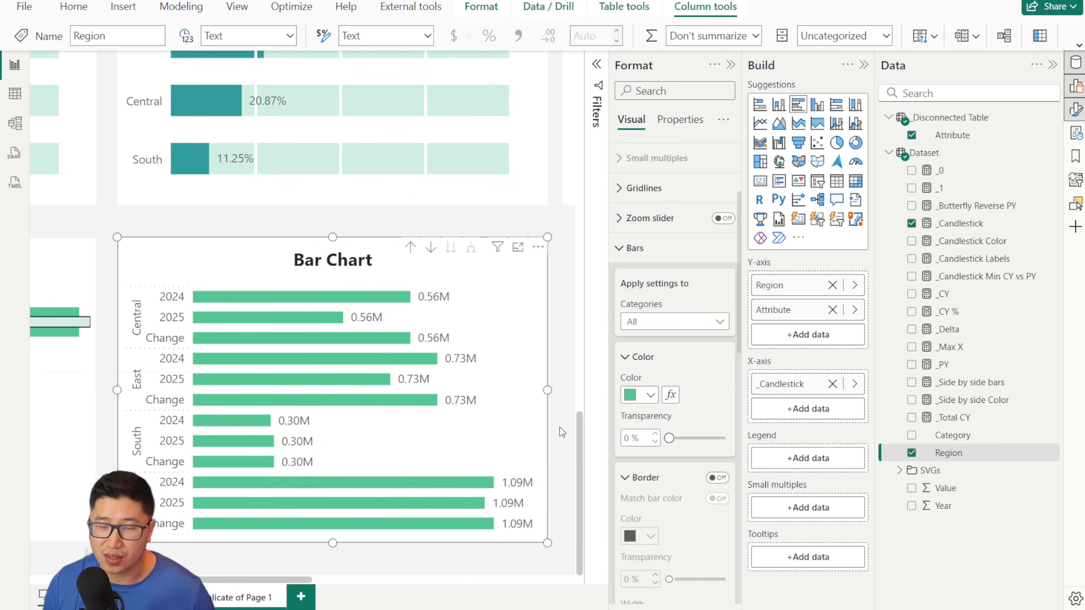
scroll(559, 427, "up", 10)
left_click(447, 174)
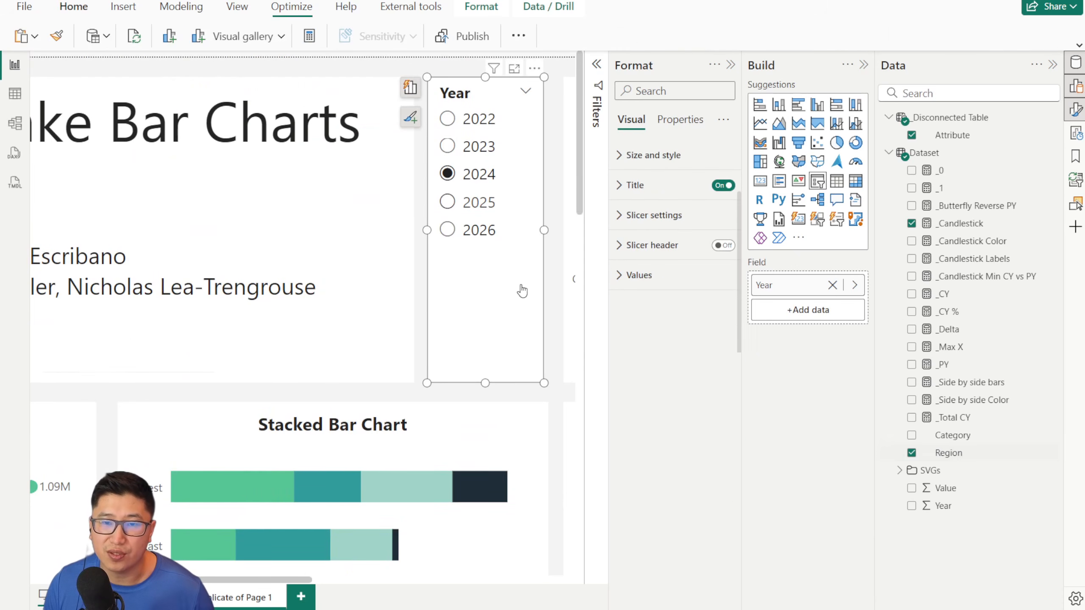
scroll(522, 290, "down", 10)
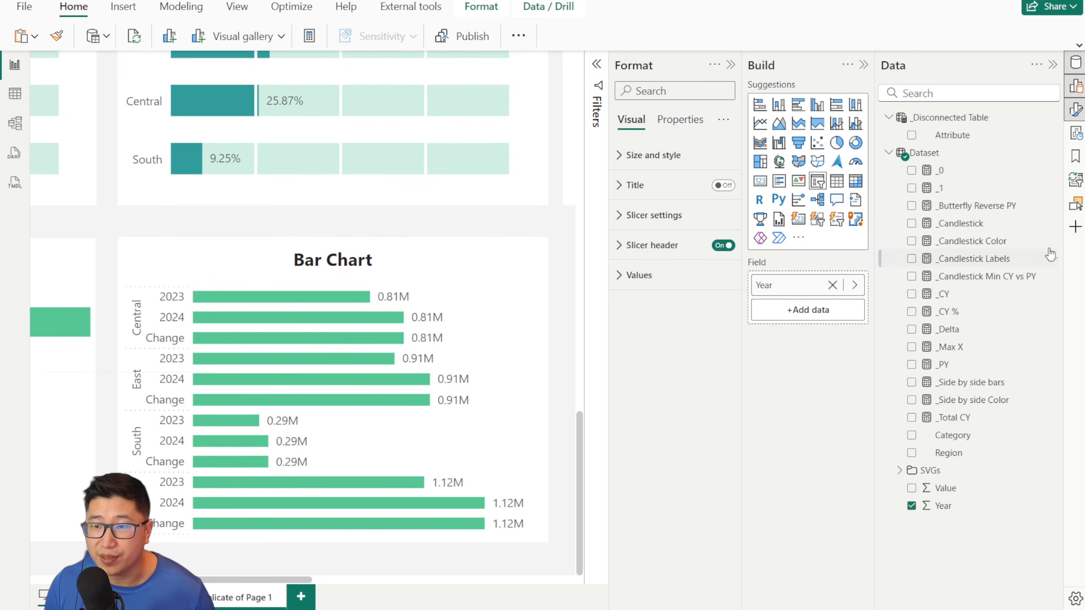
Step: Open the _Candlestick Color measure and delete the blank lines above its _Year variable
left_click(983, 243)
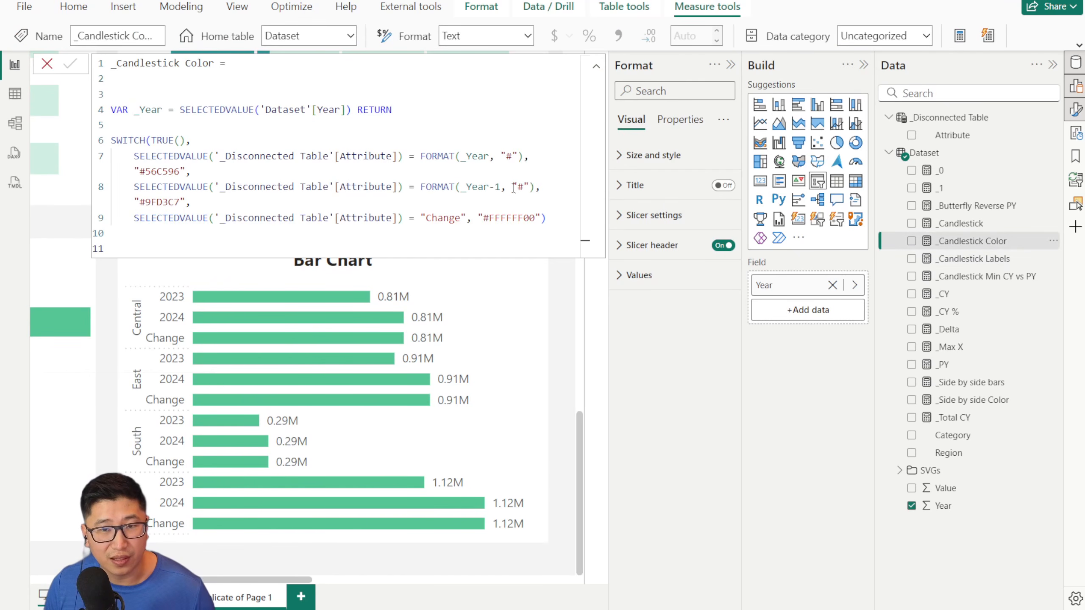
left_click(367, 94)
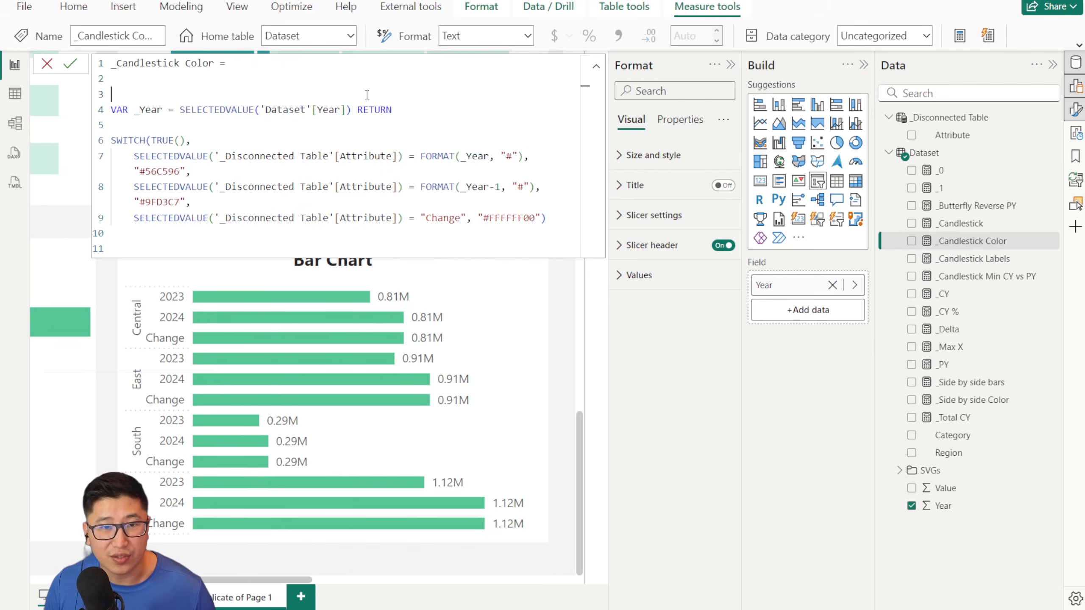
key("BackSpace")
key("BackSpace")
left_click(150, 80)
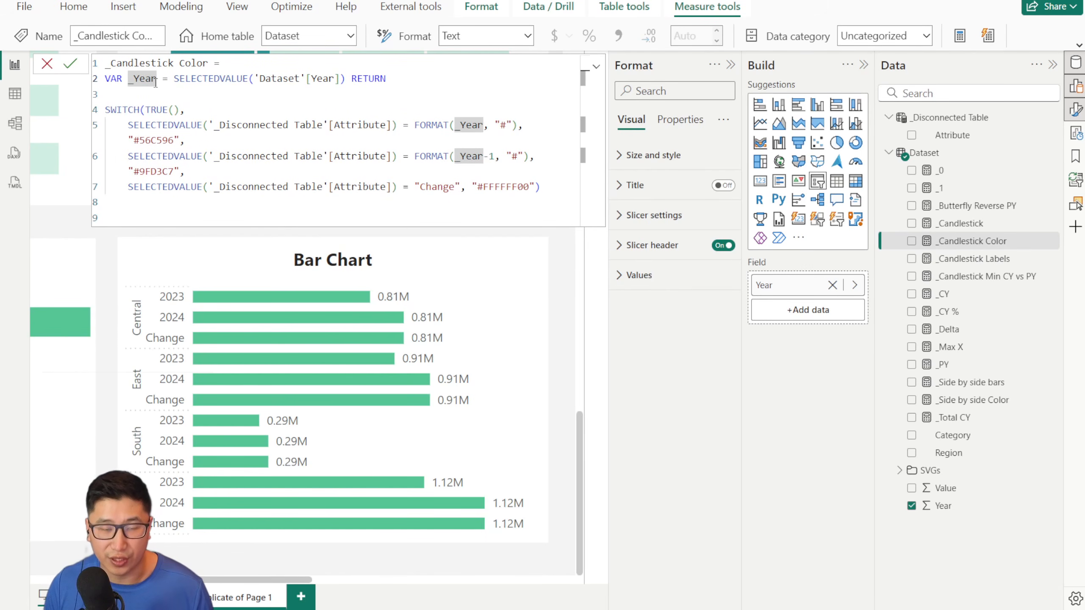
left_click(192, 80)
left_click(130, 80)
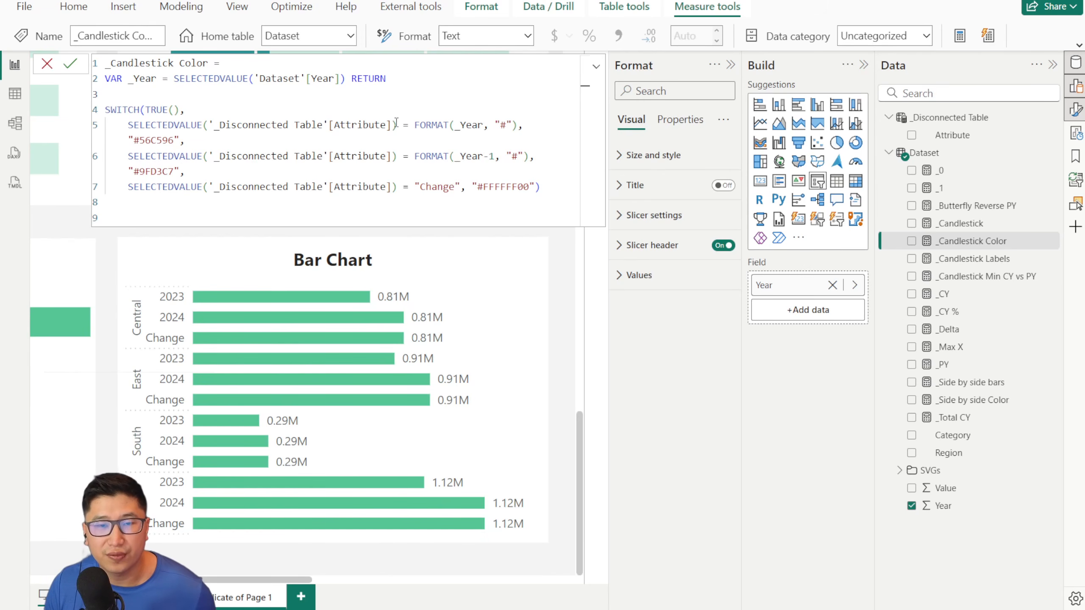
Step: Examine the color codes that _Candlestick Color assigns to the current year, the prior year and "Change"
scroll(396, 123, "down", 1, "ctrl")
left_click_drag(507, 122, 548, 122)
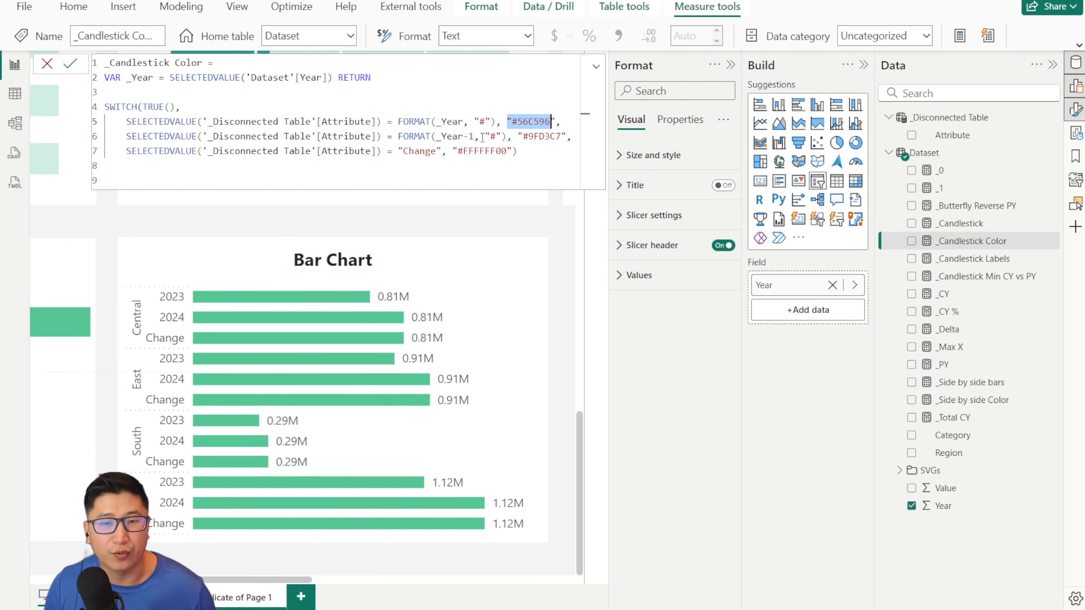
left_click_drag(514, 134, 562, 136)
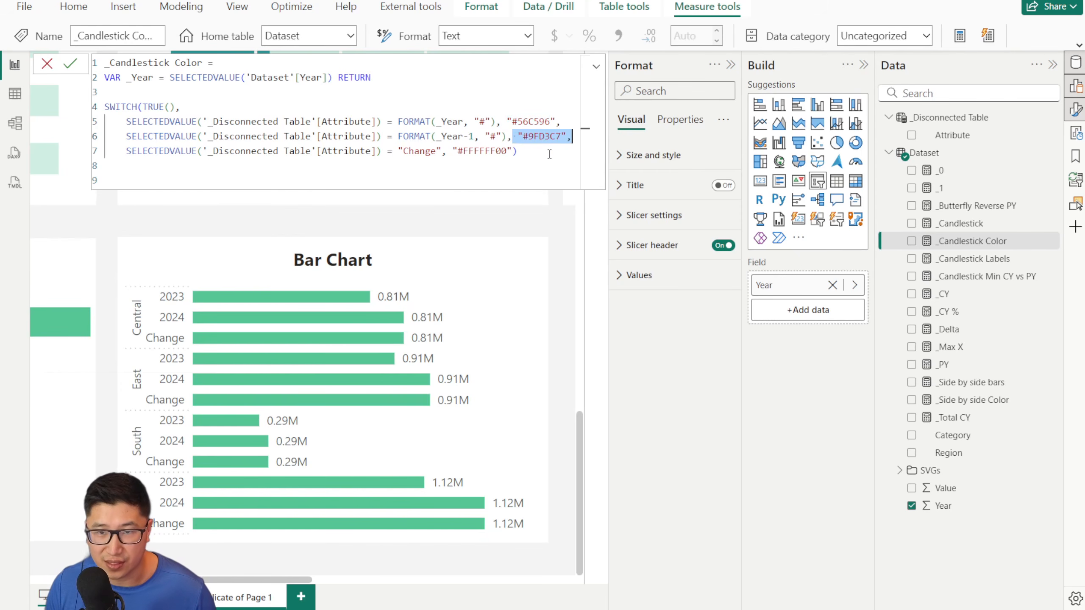
left_click_drag(452, 151, 518, 152)
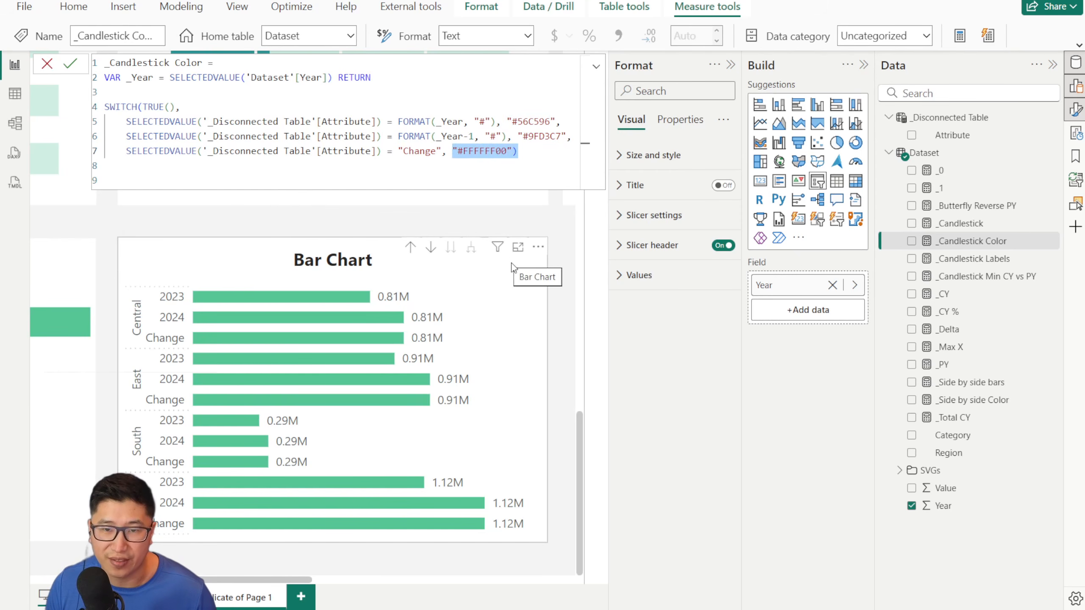
Step: Color the Bar Chart's bars conditionally by field value, based on the _Candlestick Color measure
left_click(436, 272)
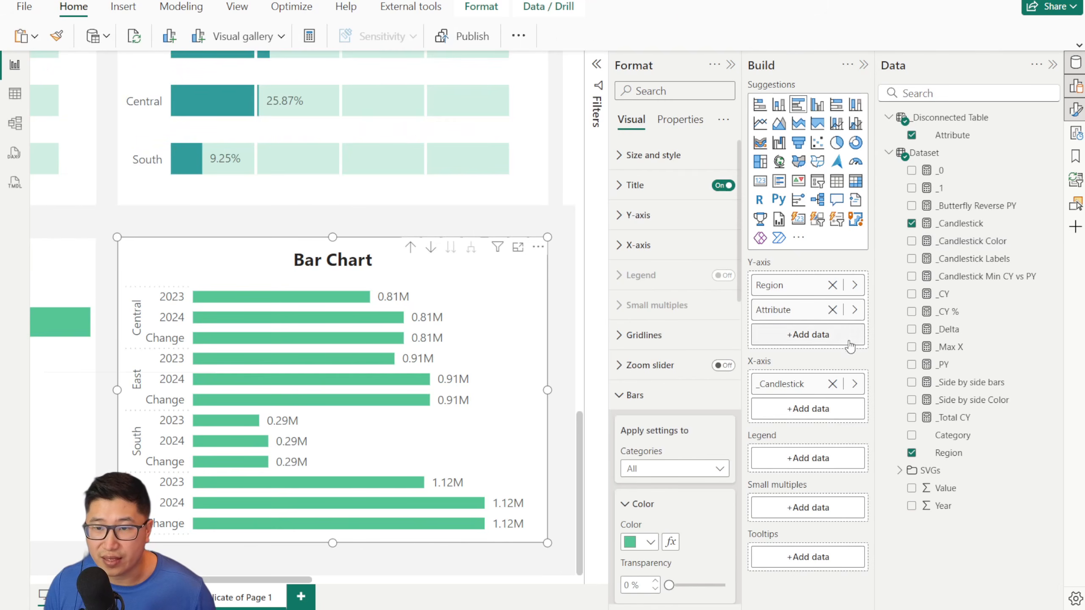
scroll(678, 515, "down", 3)
left_click(674, 406)
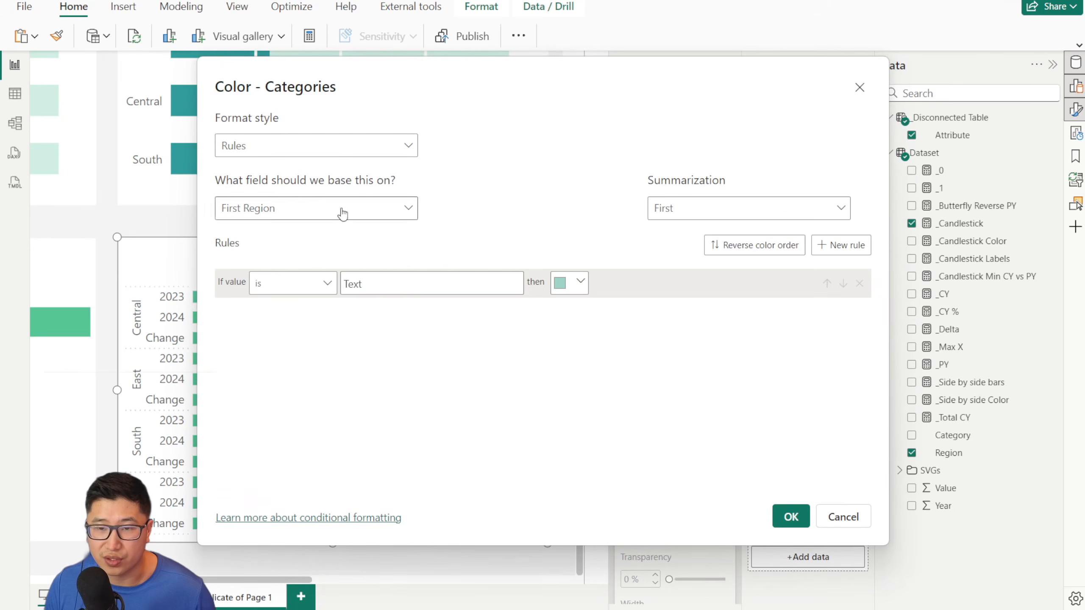
left_click(301, 147)
left_click(288, 217)
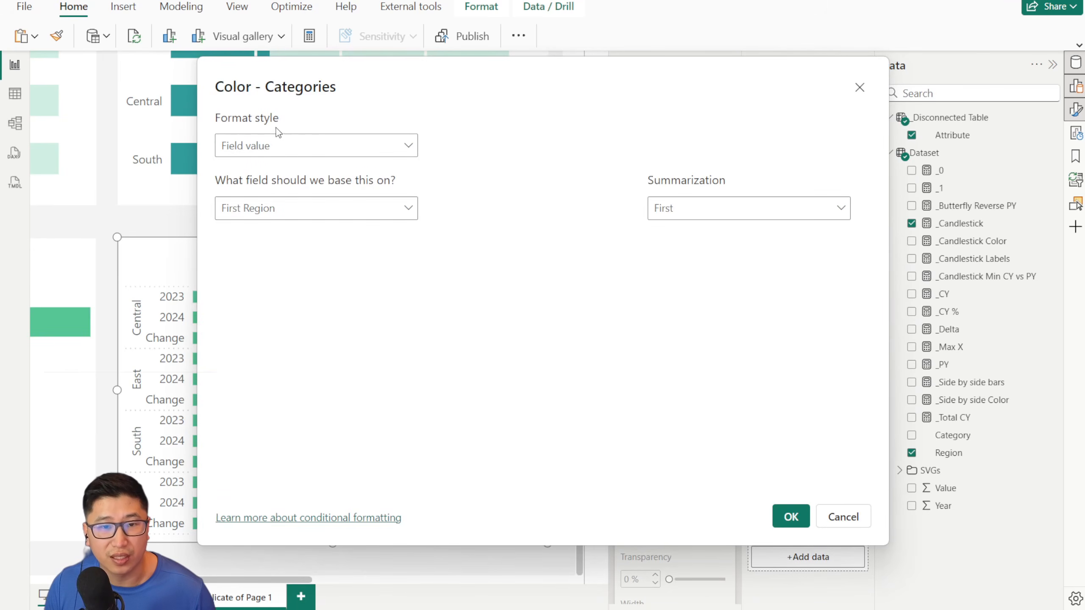
left_click(304, 216)
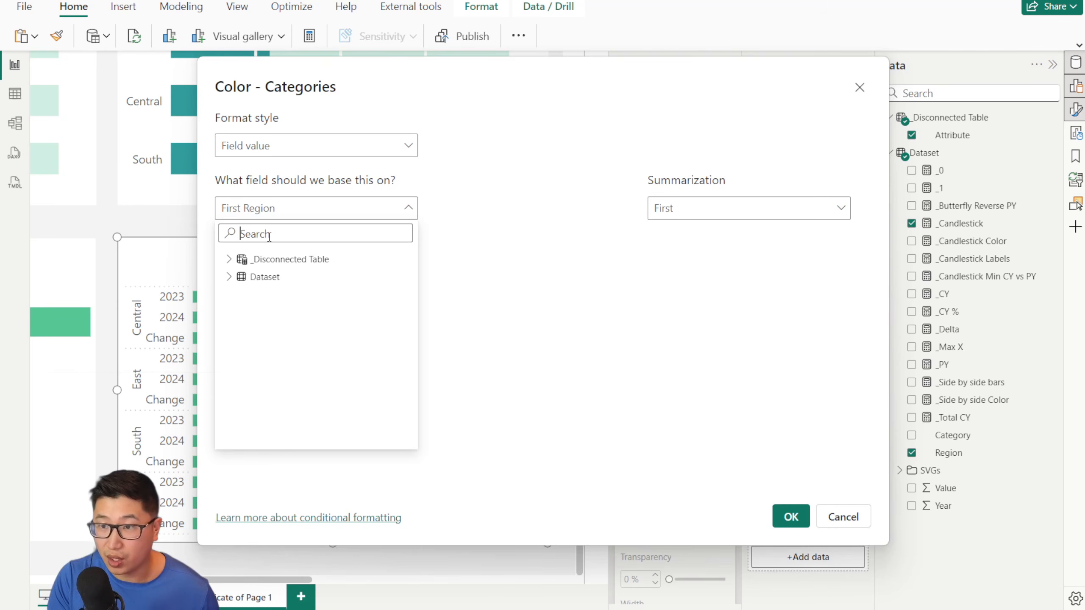
type("color")
left_click(295, 274)
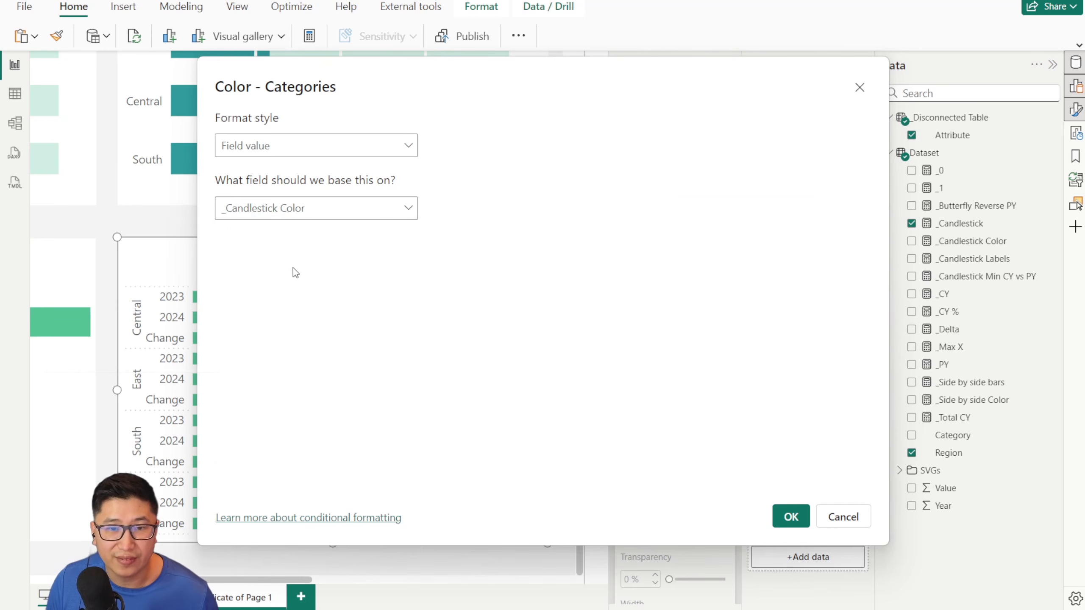
left_click(788, 516)
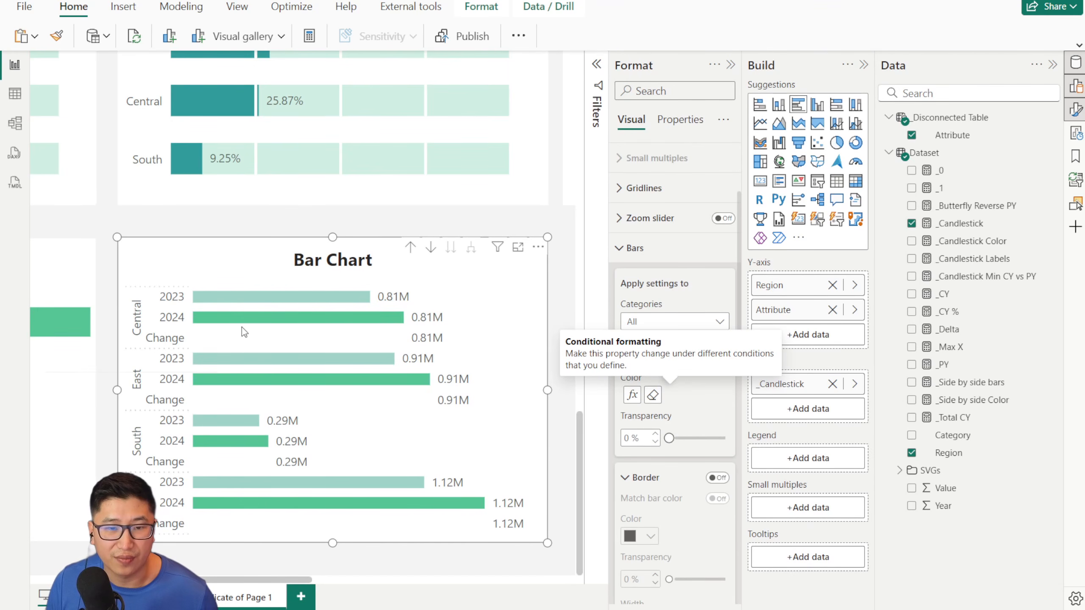
Step: Look at the finished Clustered Bar Chart and Bar and Candlestick visuals on the original page, and return to the duplicate page
scroll(373, 457, "down", 4, "ctrl")
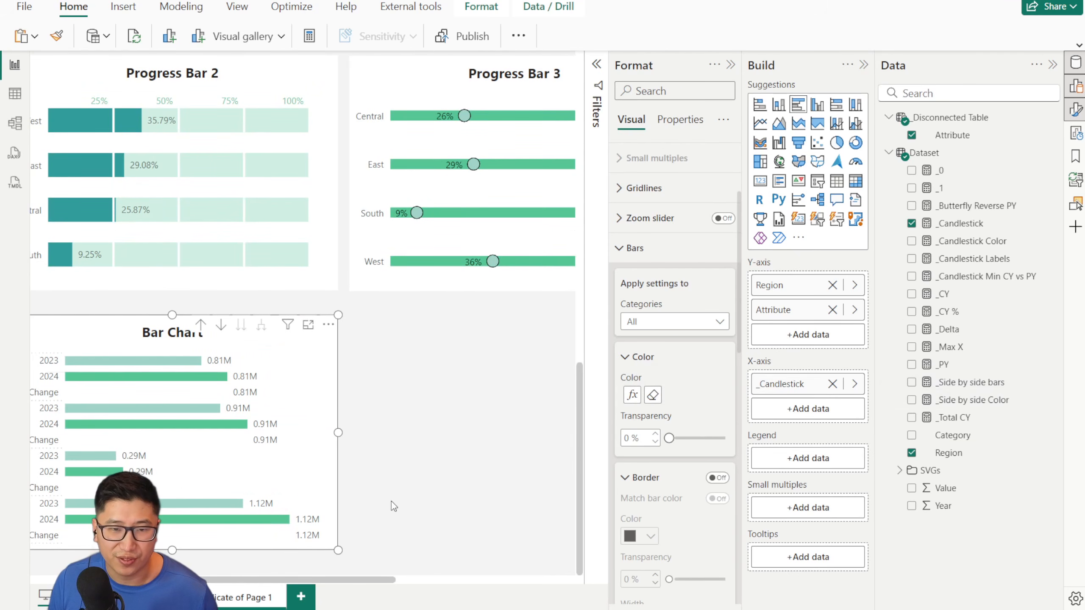
scroll(440, 450, "down", 10)
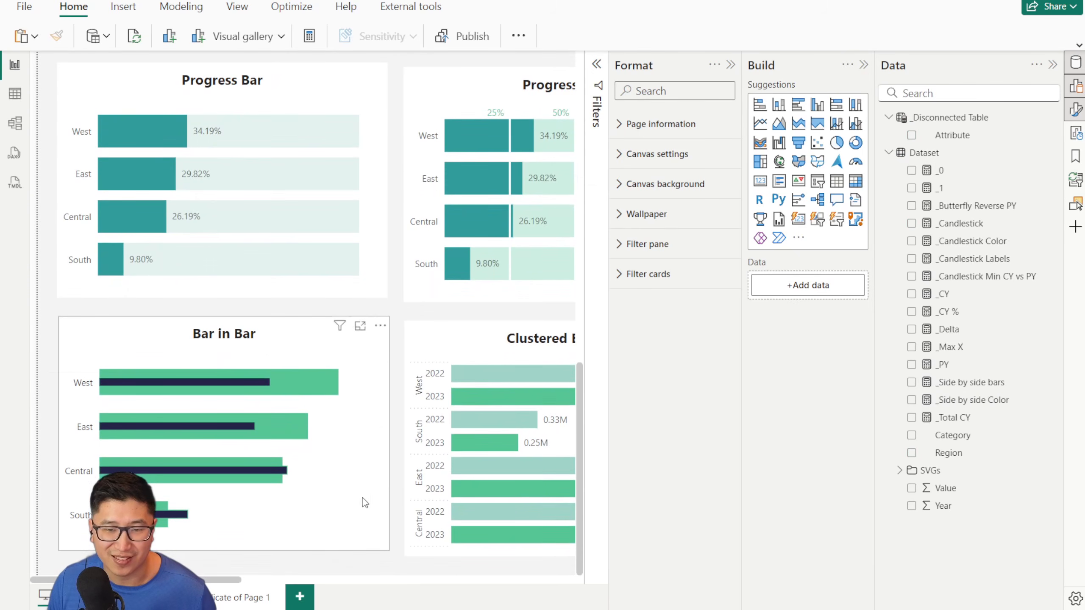
scroll(336, 344, "right", 5)
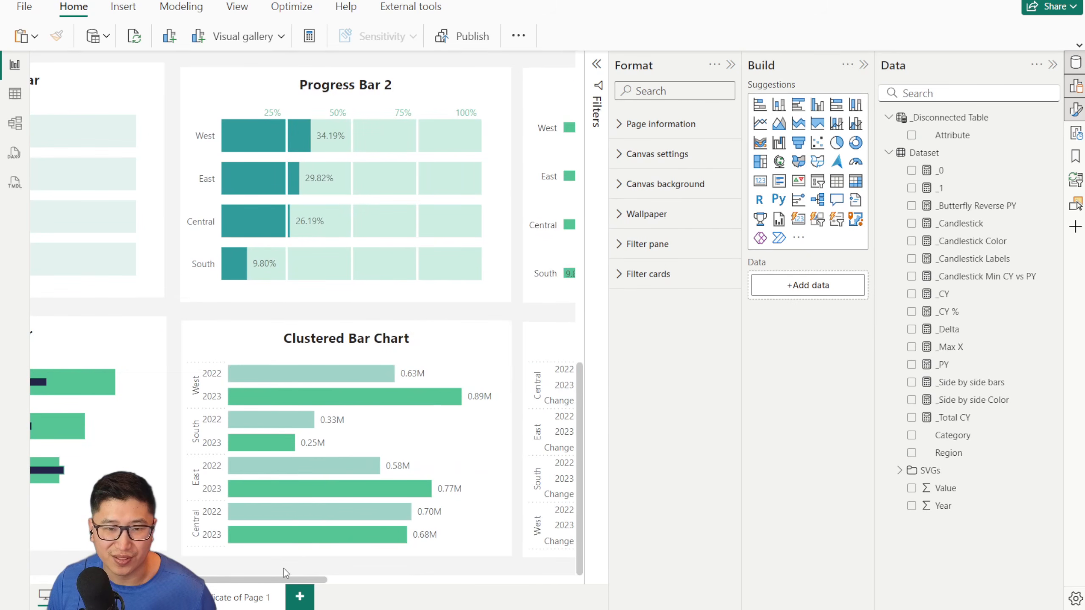
left_click_drag(268, 582, 356, 586)
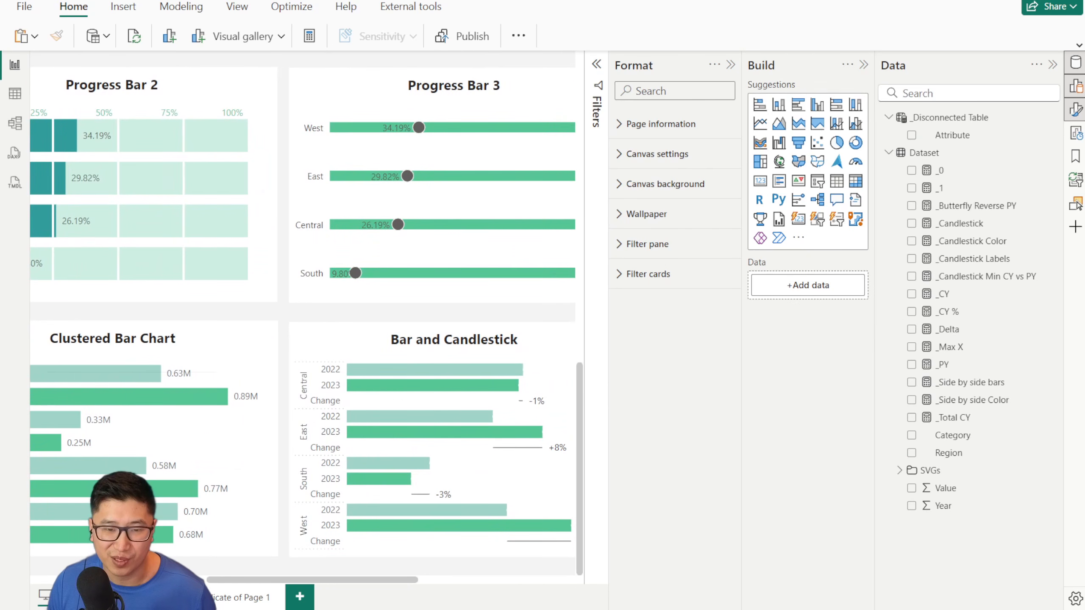
left_click(234, 607)
scroll(454, 444, "down", 10)
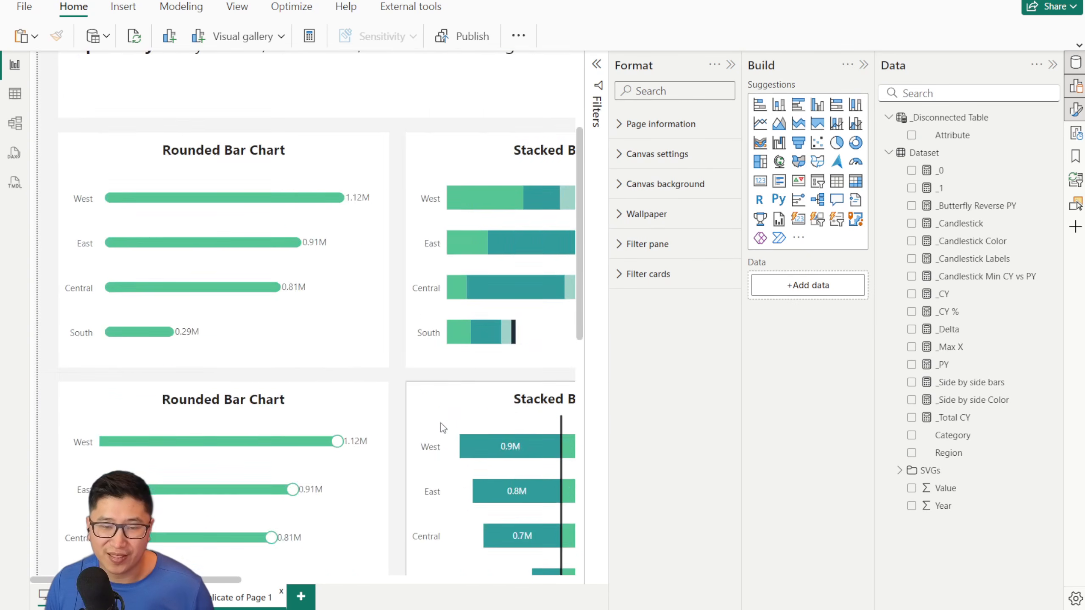
Step: Replace _Candlestick with the _Side by side bars measure on the Bar Chart's X-axis
left_click_drag(215, 581, 336, 583)
left_click(380, 476)
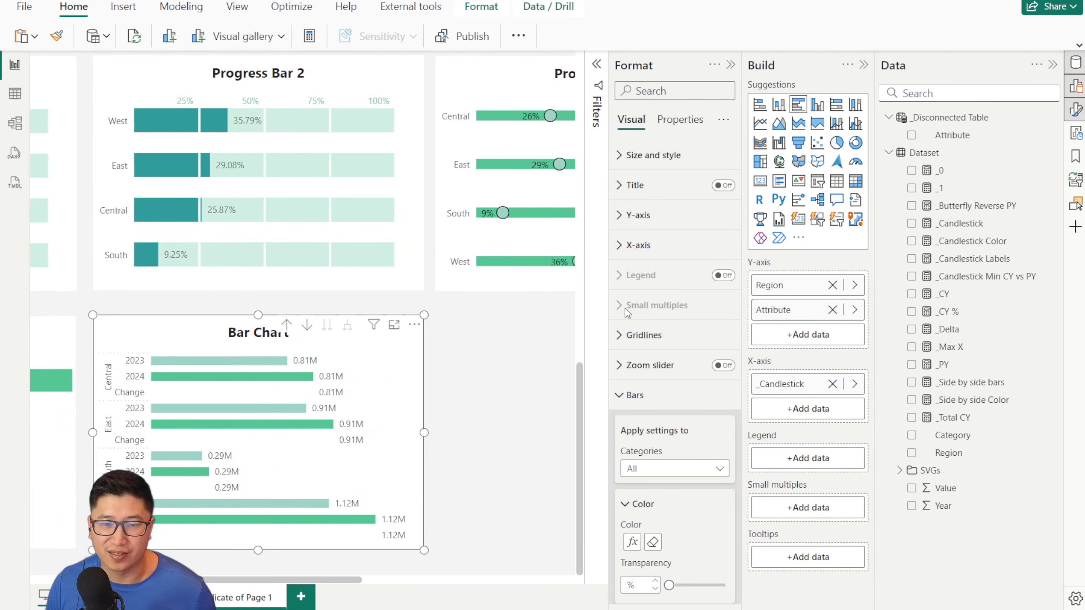
left_click(969, 384)
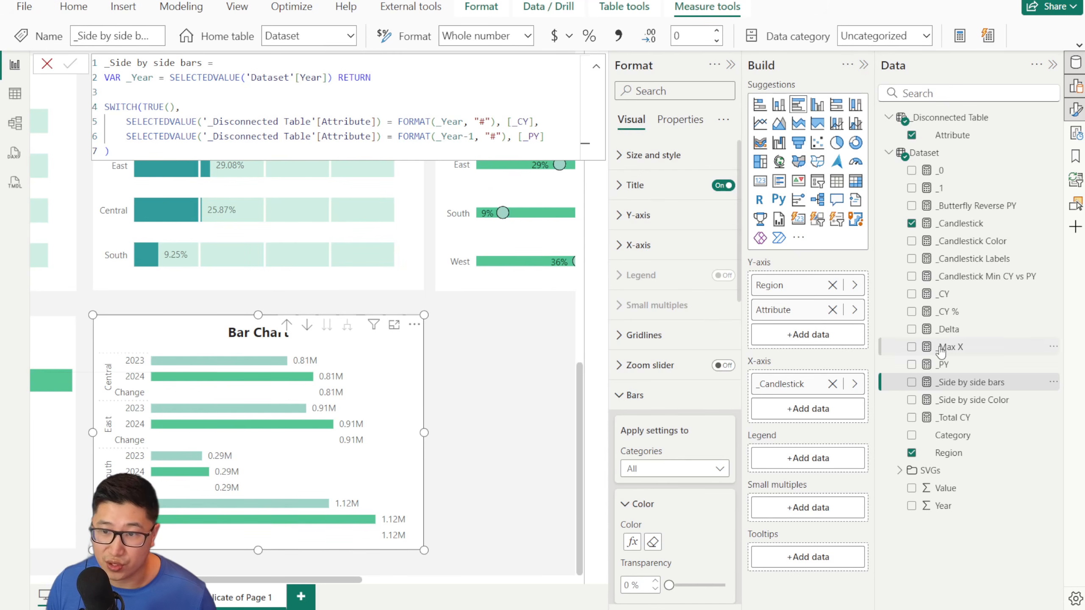
left_click_drag(969, 383, 797, 408)
left_click(832, 384)
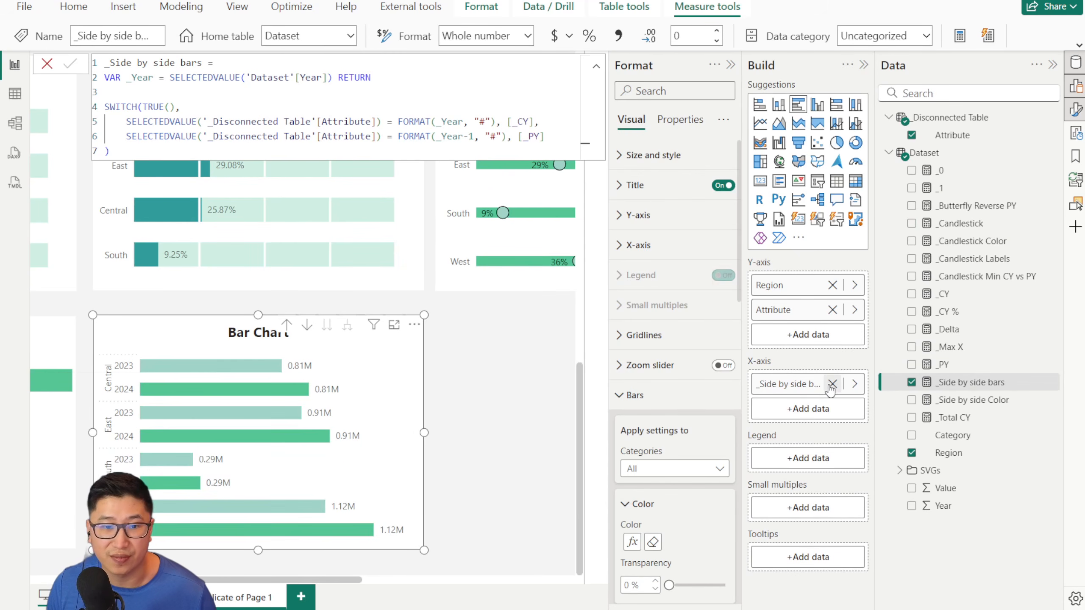
Step: Clear the bars' conditional color and apply a field value color based on the _Side by side Color measure
left_click(651, 544)
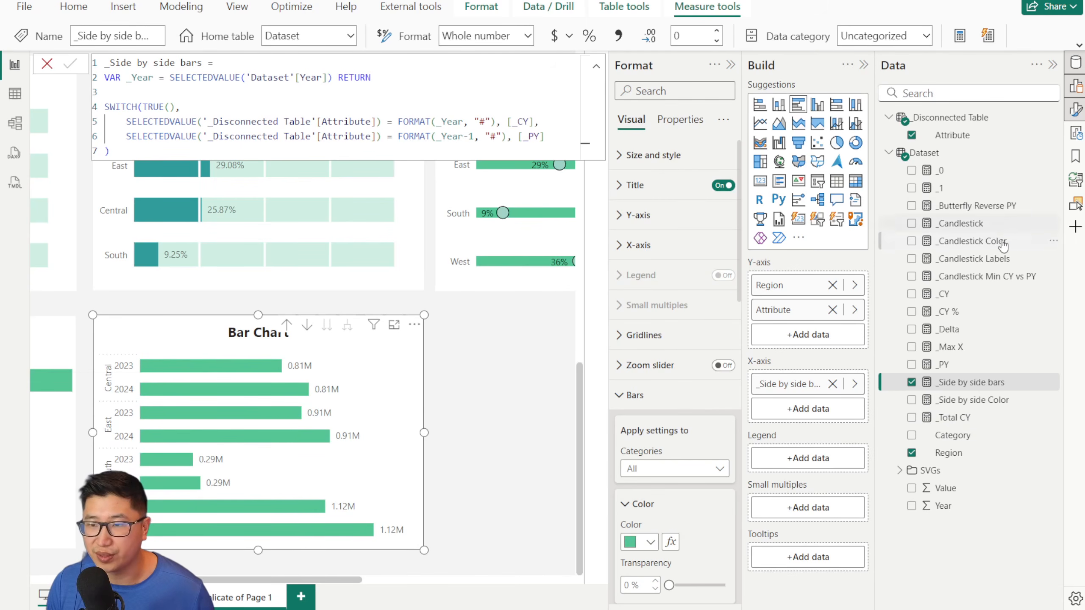
left_click(972, 408)
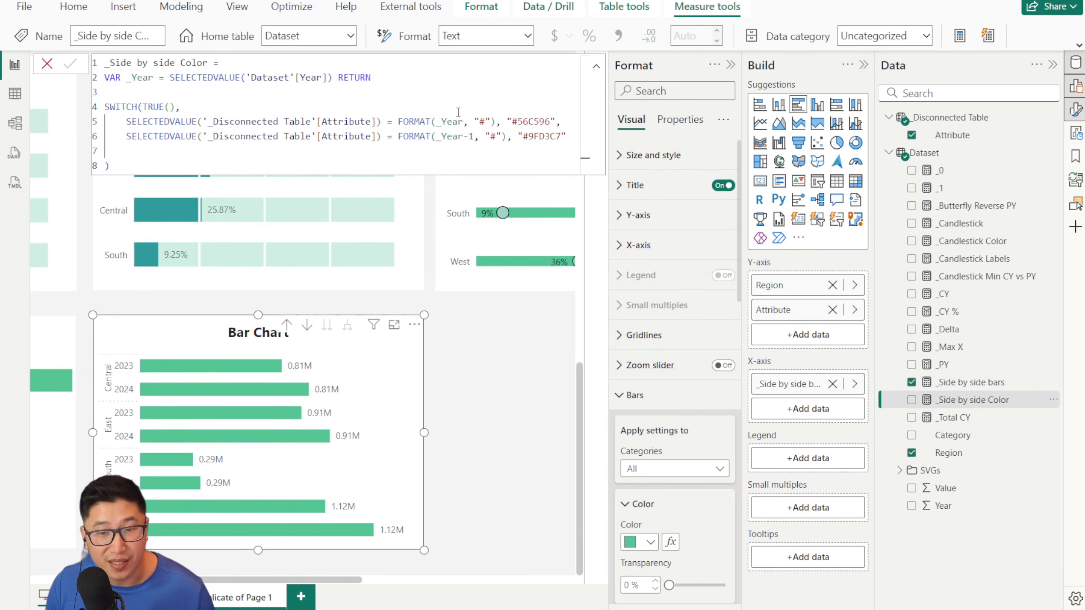
left_click(670, 542)
left_click(309, 150)
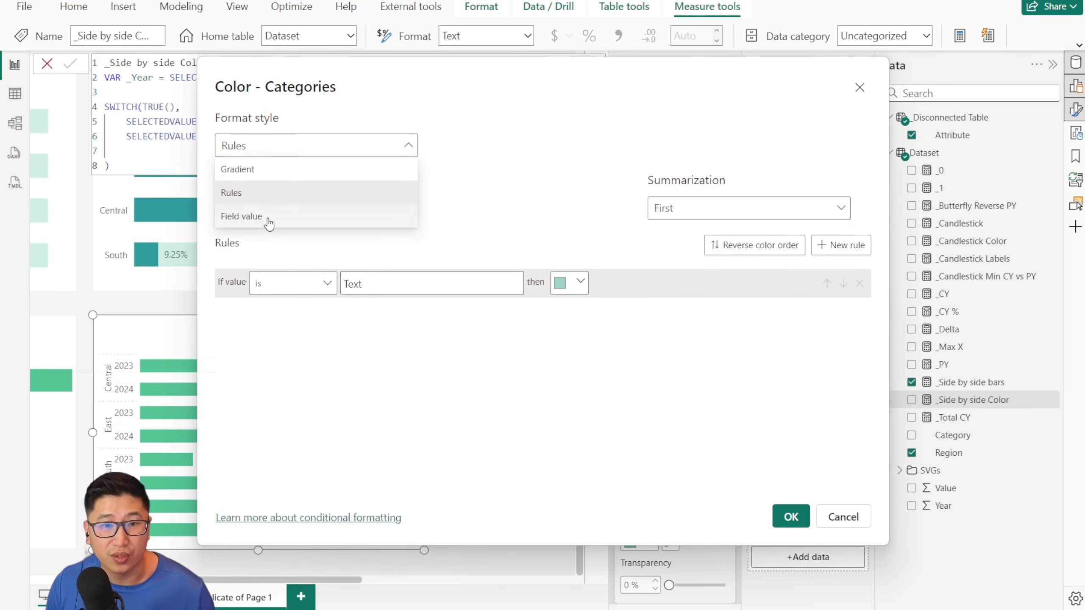
left_click(269, 216)
left_click(267, 208)
type("si")
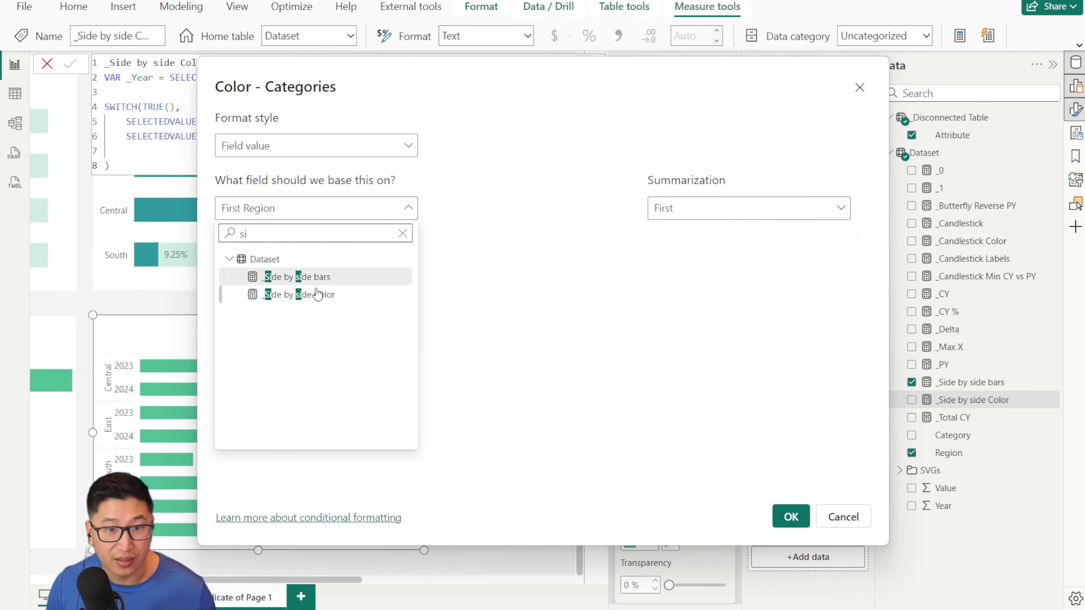
left_click(318, 294)
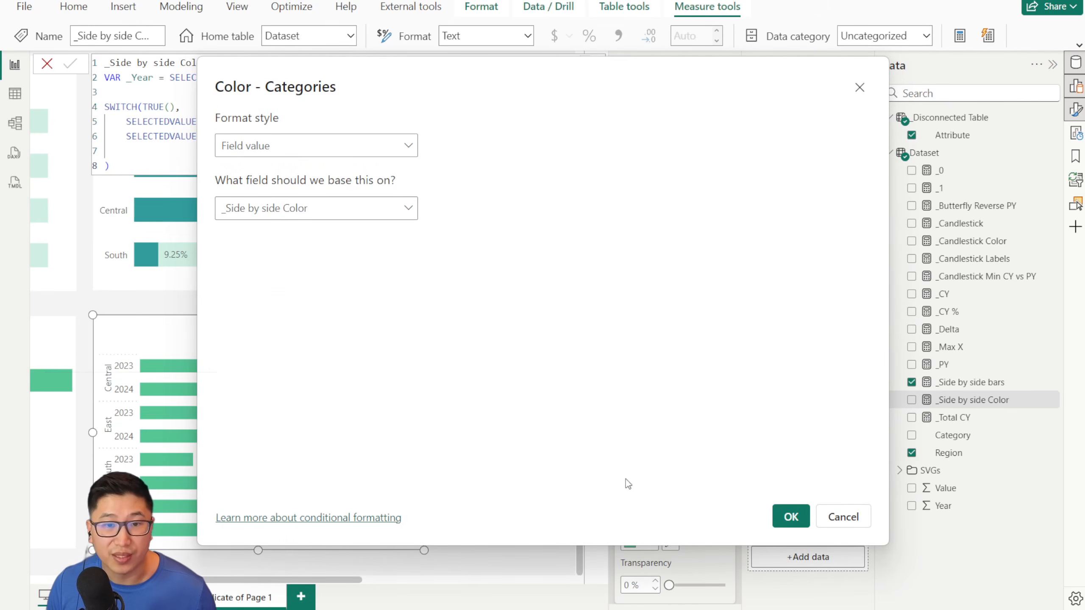
left_click(791, 516)
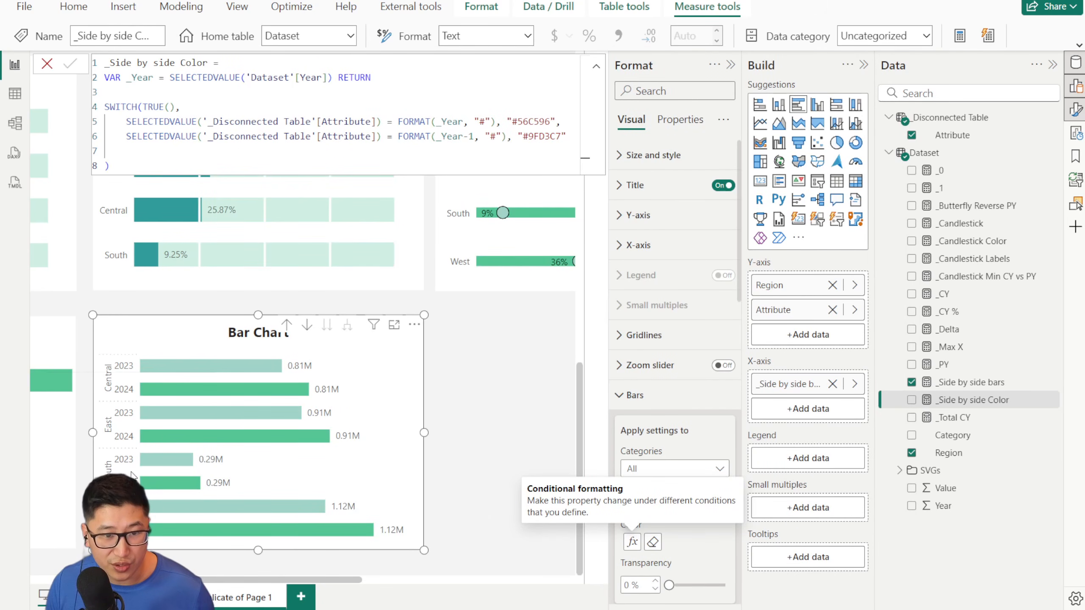
Step: Set the Year slicer to 2025 and check the Bar Chart's side-by-side year bars
left_click(430, 395)
scroll(470, 396, "up", 10)
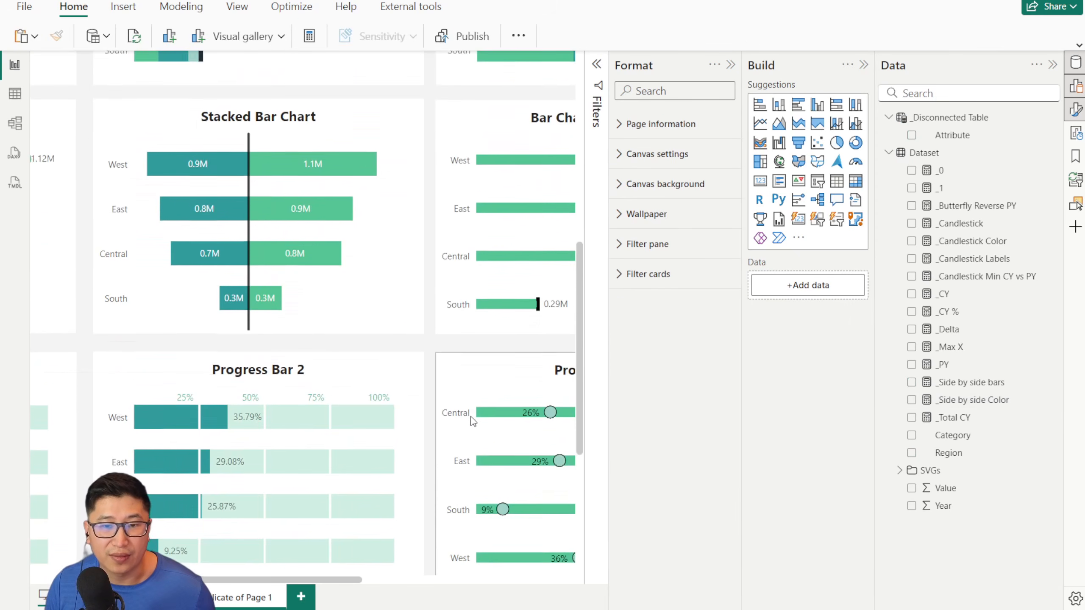
left_click(347, 169)
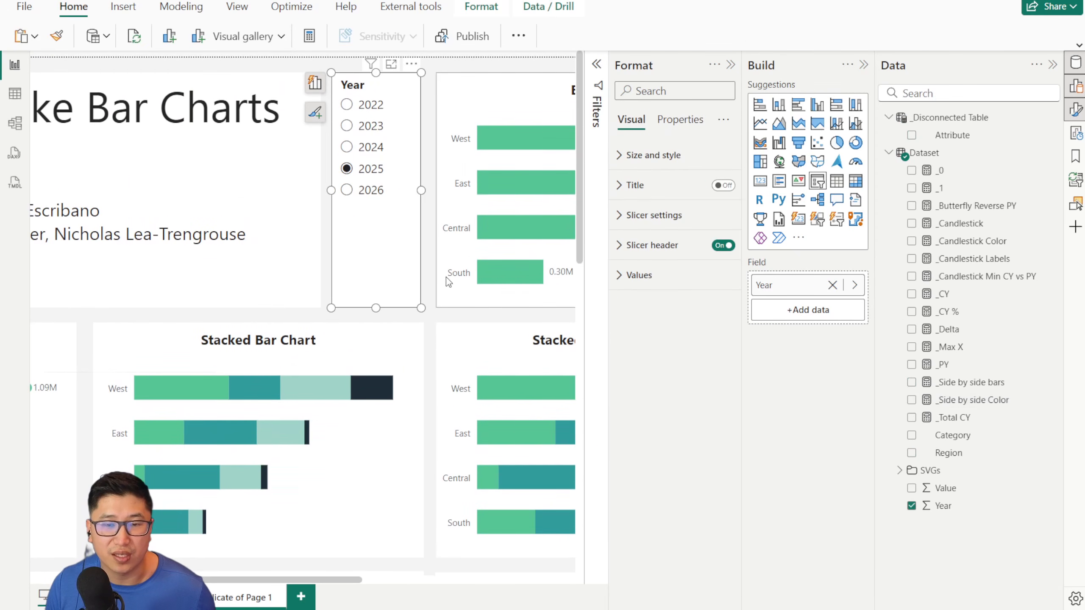
scroll(446, 277, "down", 10)
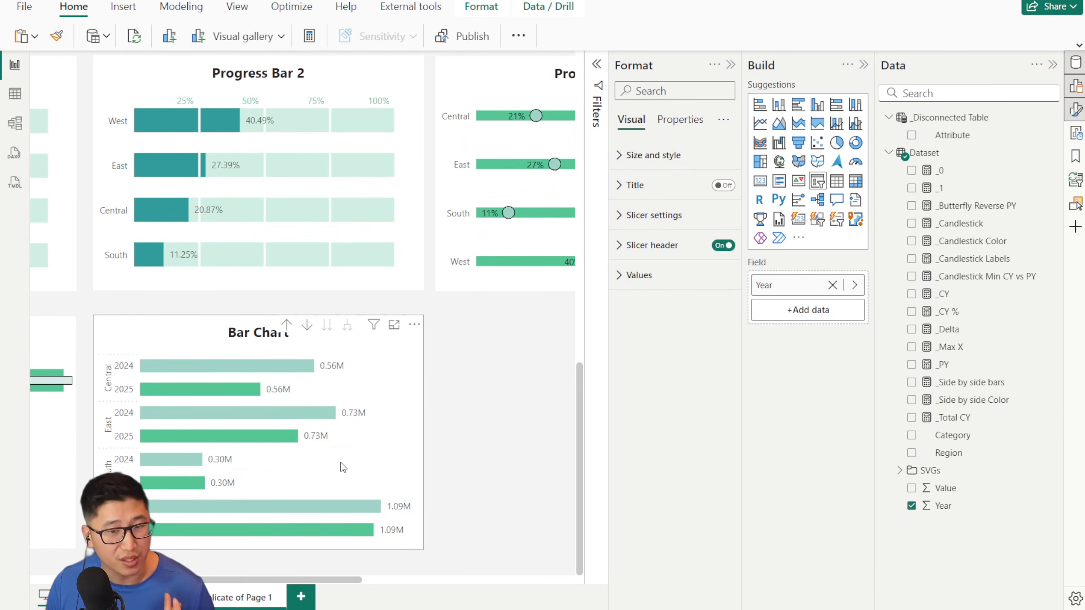
right_click(519, 447)
key("Escape")
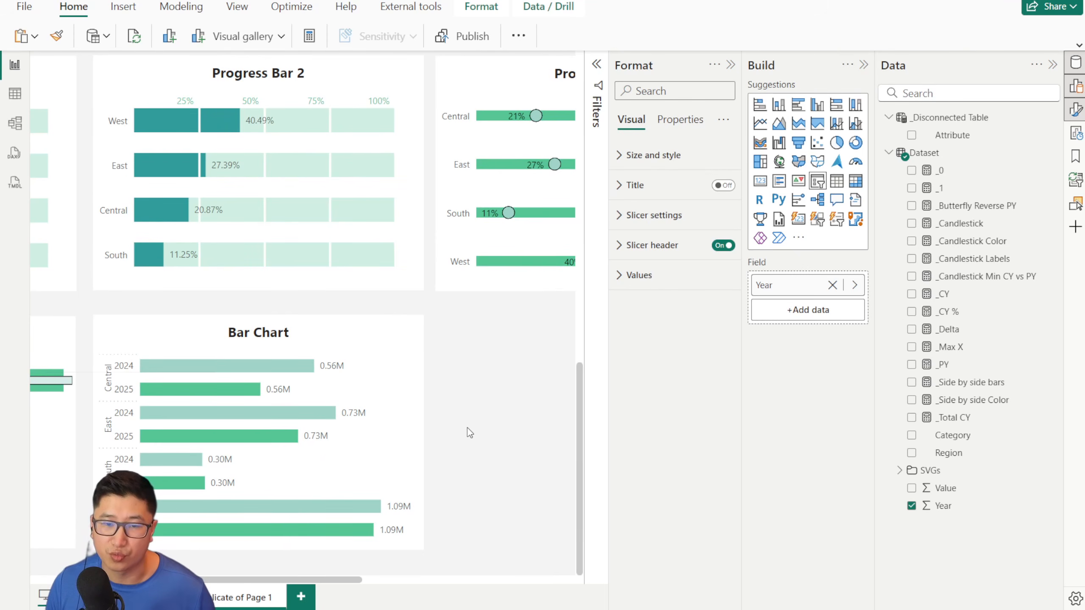
Step: Set the title of the side-by-side Bar Chart in the last row to Clustered Bar Chart
left_click(409, 410)
left_click(636, 245)
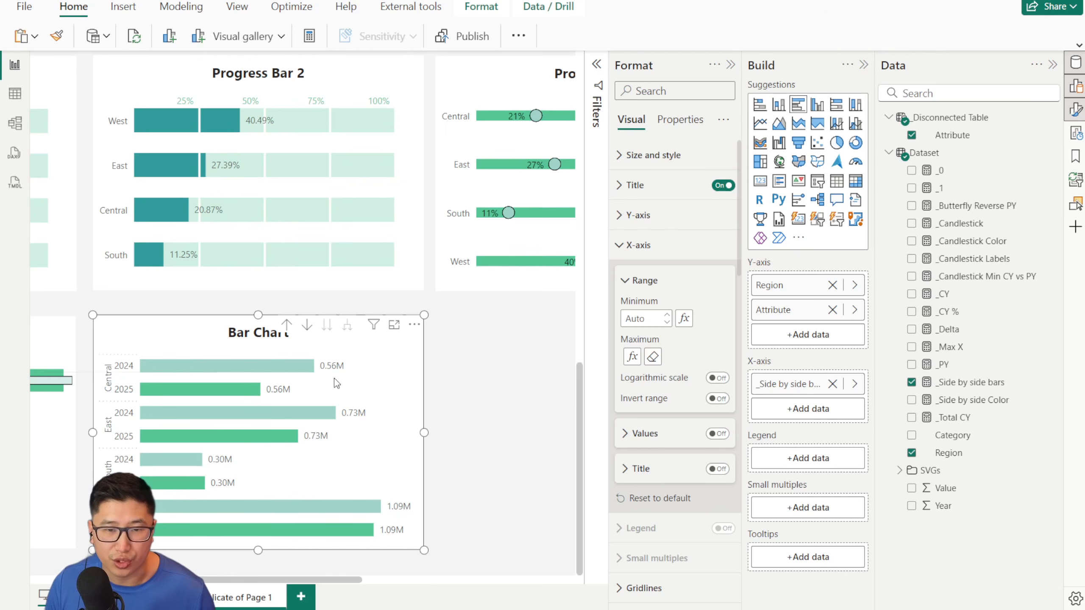
left_click(452, 419)
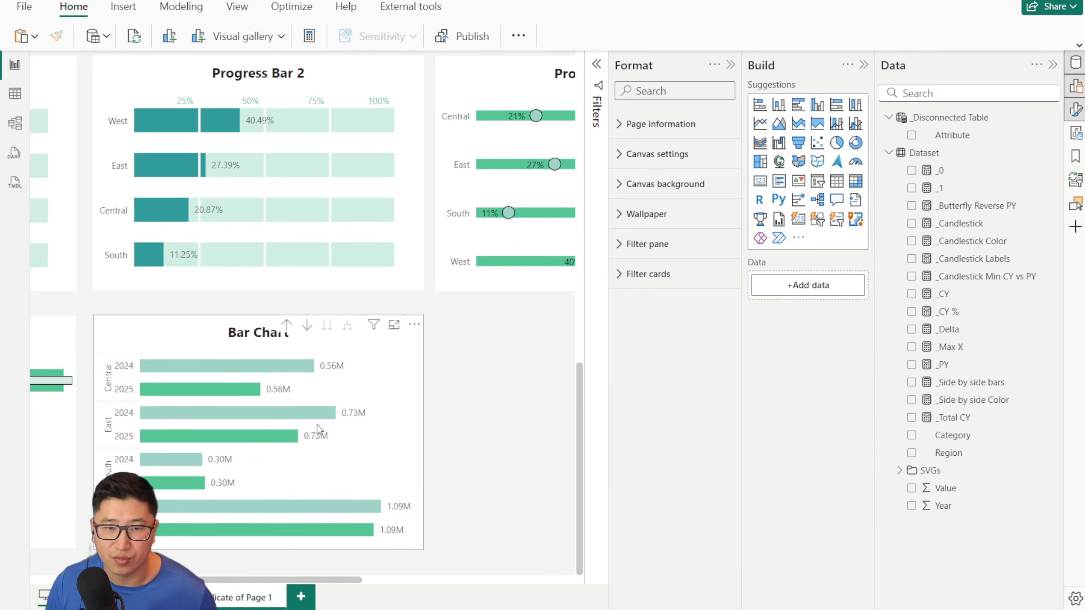
scroll(296, 422, "down", 2)
scroll(295, 415, "down", 2)
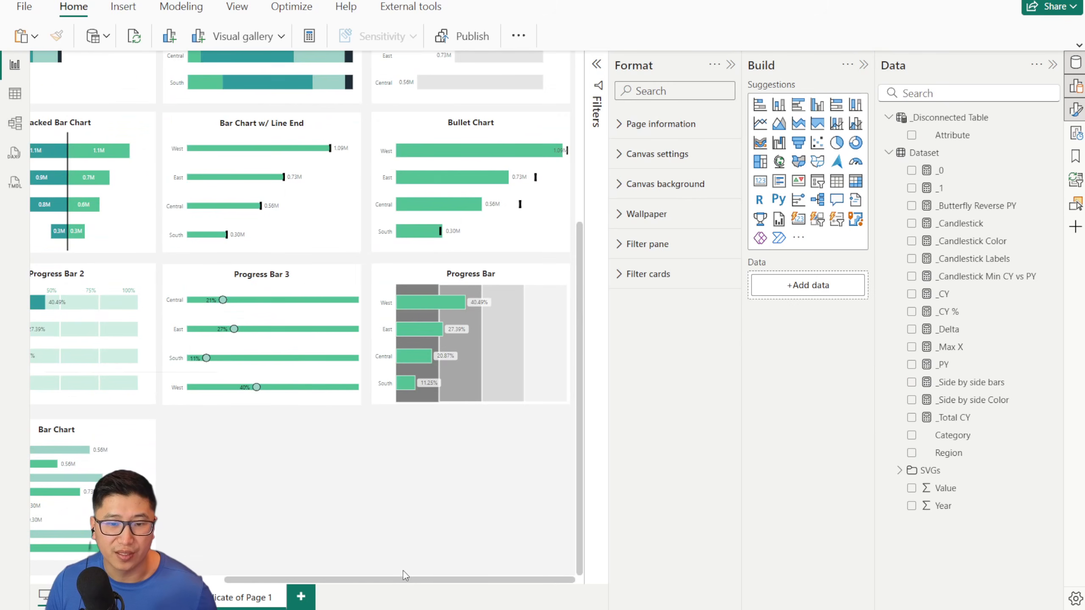
left_click_drag(403, 579, 337, 578)
left_click(154, 433)
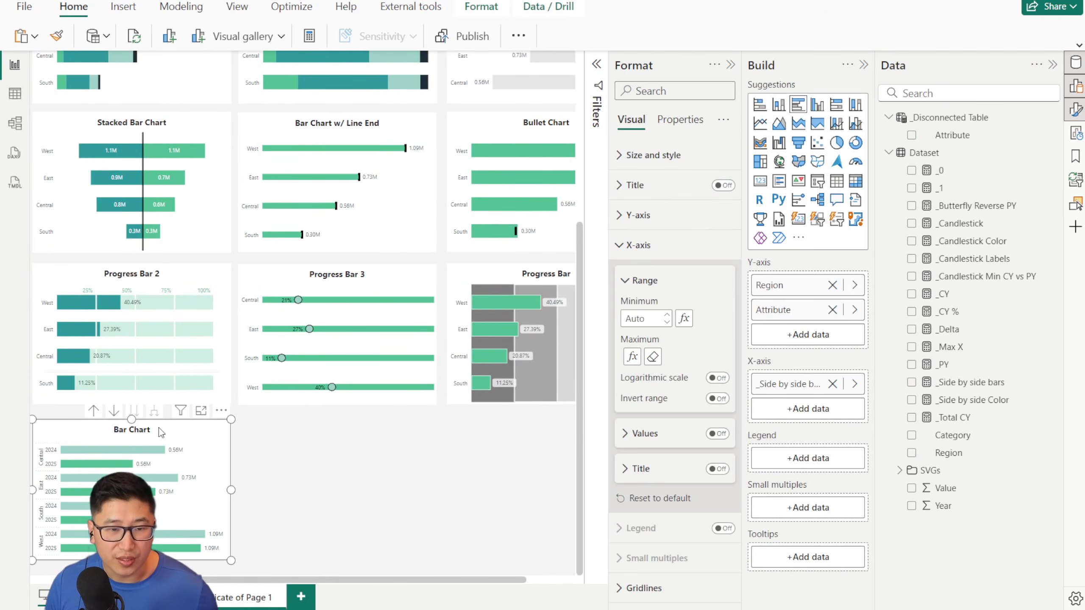
left_click(635, 185)
left_click(626, 258)
type("Clustered Bar Chart")
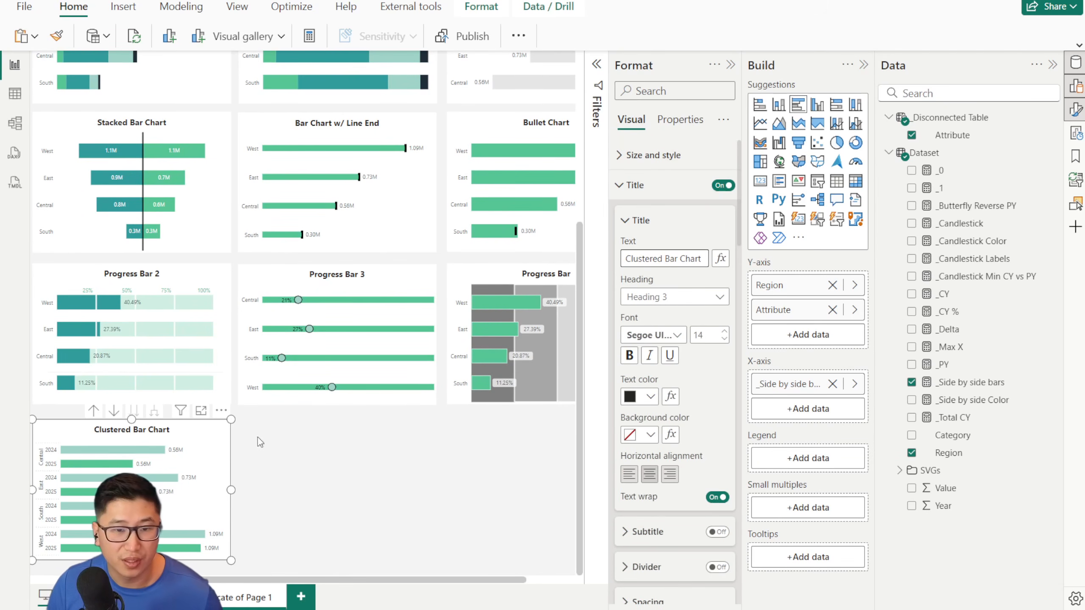
Step: Duplicate the Clustered Bar Chart and place the copy beside it, below Progress Bar 3
left_click(194, 427)
key("ctrl+c")
key("ctrl+v")
left_click_drag(184, 434, 389, 429)
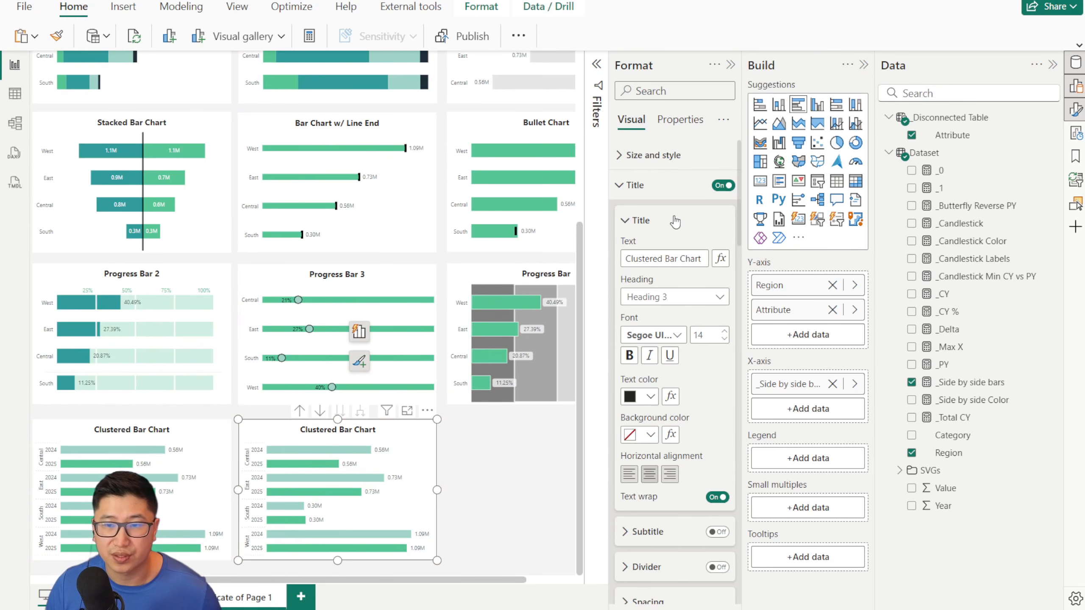
Step: Title the copy Clustered Candlestick Bar Chart and replace its X-axis measure with _Candlestick
left_click(659, 259)
type("Candlestick")
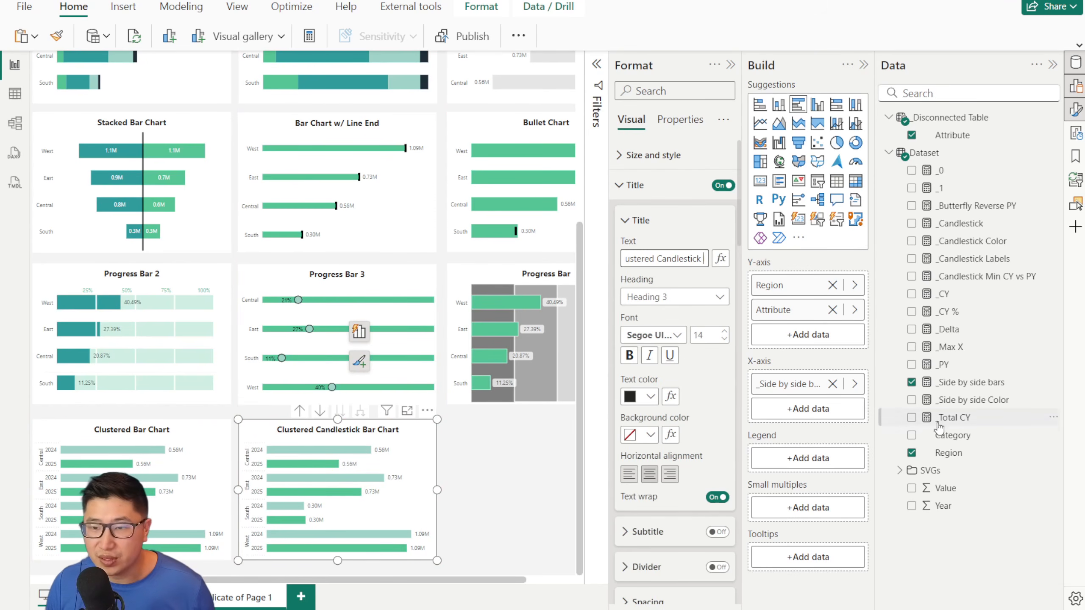
left_click(831, 384)
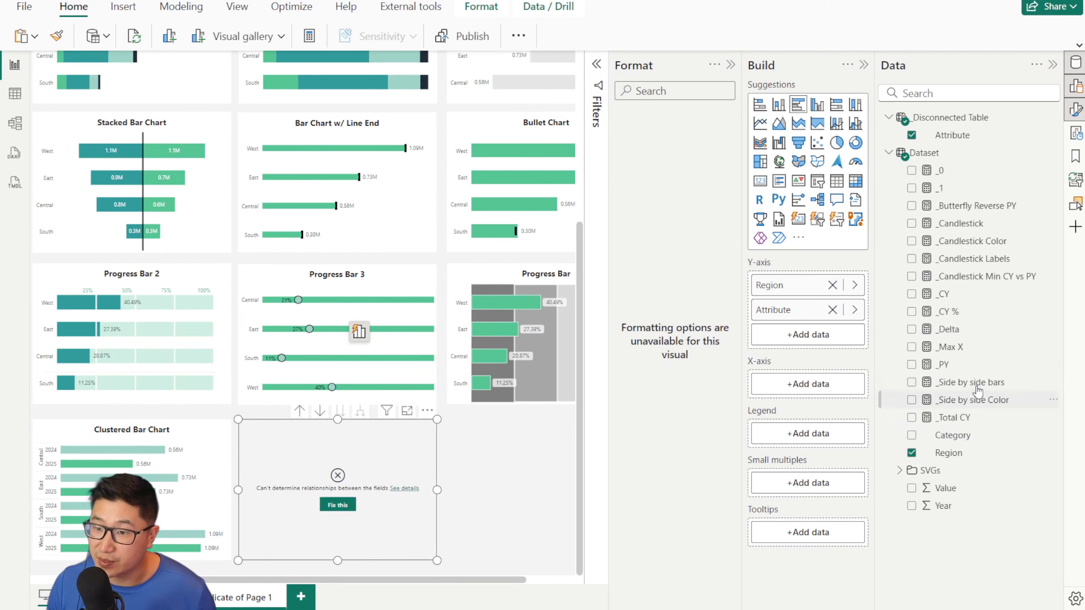
left_click_drag(961, 226, 812, 384)
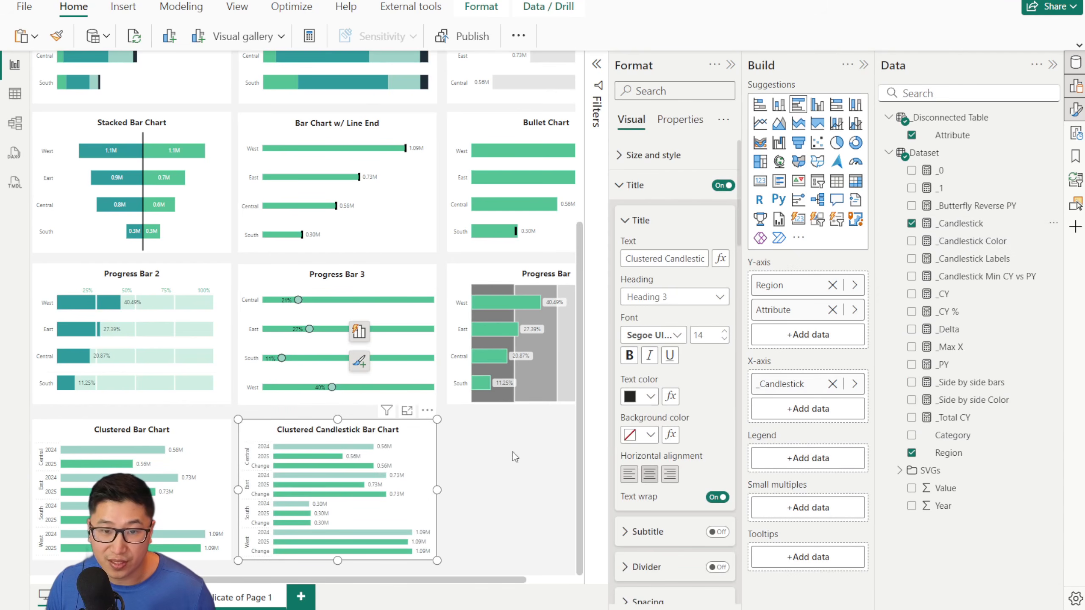
Step: Clear the candlestick chart's conditional bar color and apply a field value color based on the _Candlestick Color measure
scroll(674, 427, "down", 3)
scroll(669, 428, "down", 2)
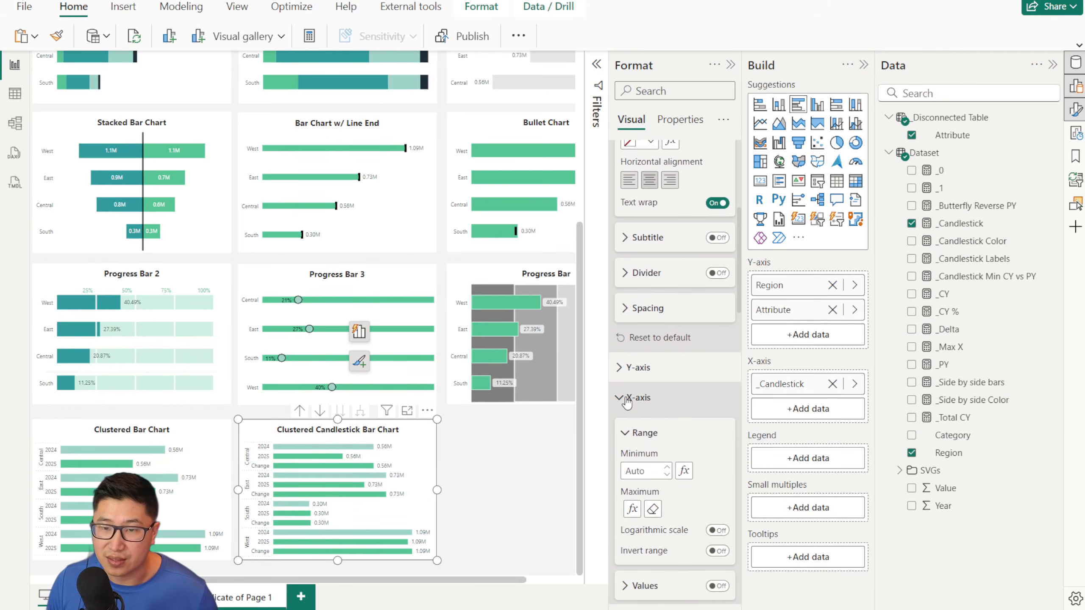
left_click(626, 400)
scroll(653, 406, "up", 3)
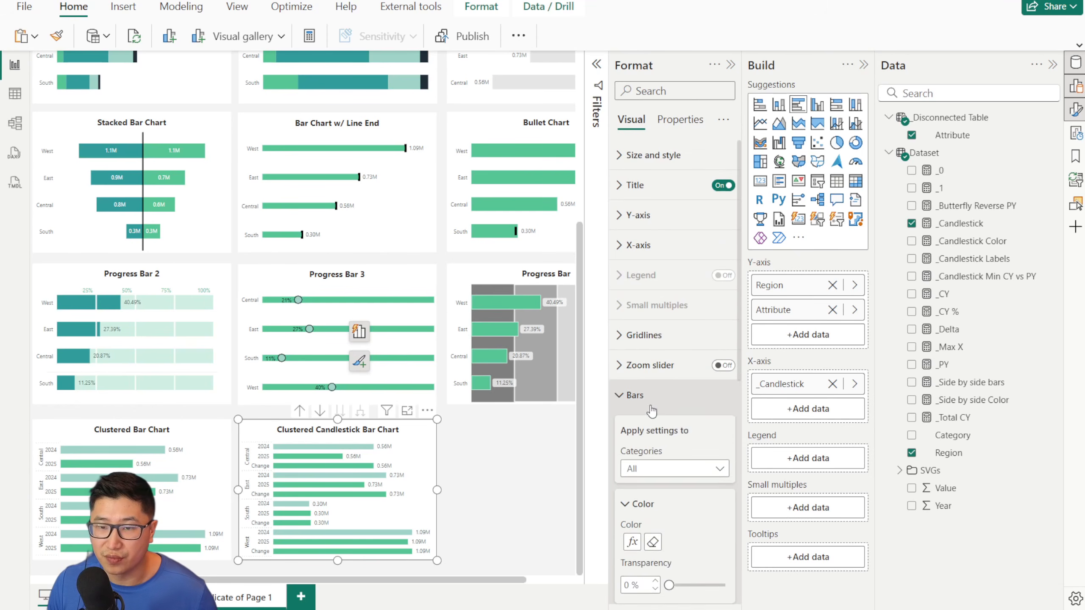
scroll(657, 410, "down", 3)
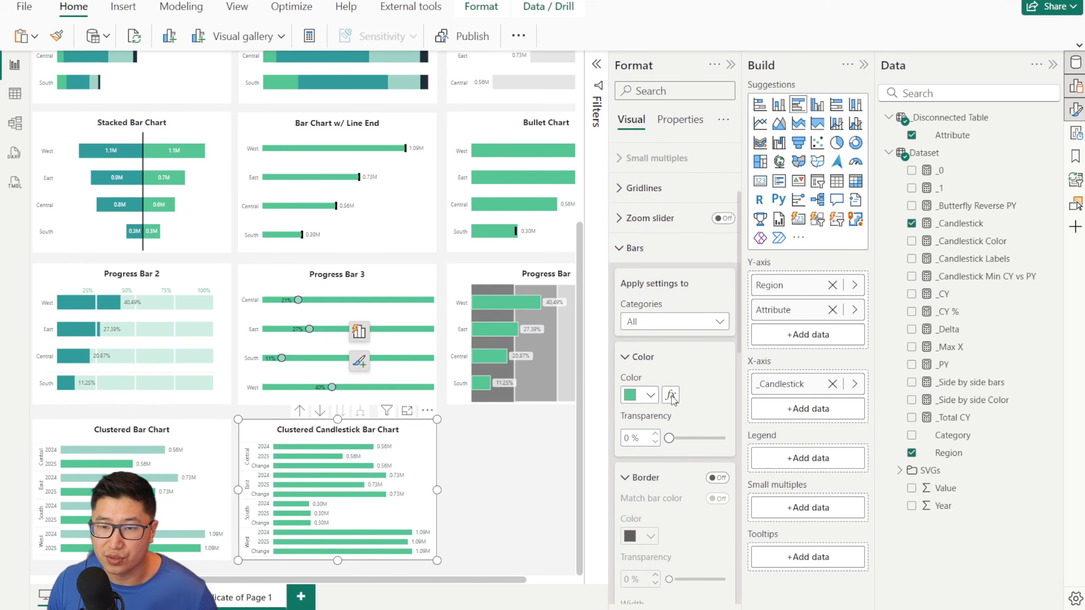
left_click(632, 395)
left_click(308, 145)
left_click(287, 217)
left_click(279, 209)
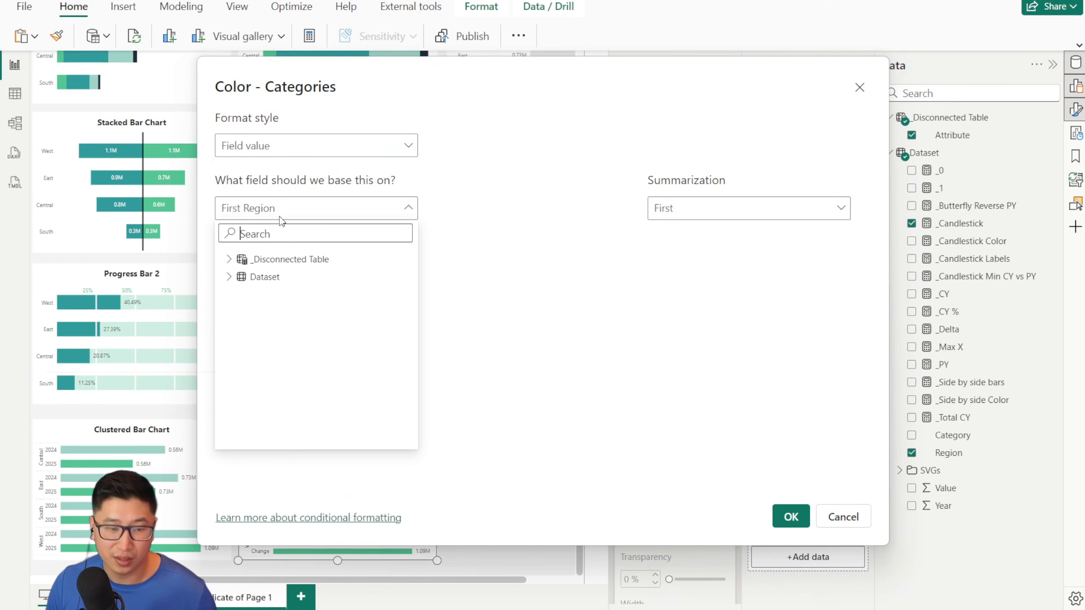
type("color")
left_click(296, 276)
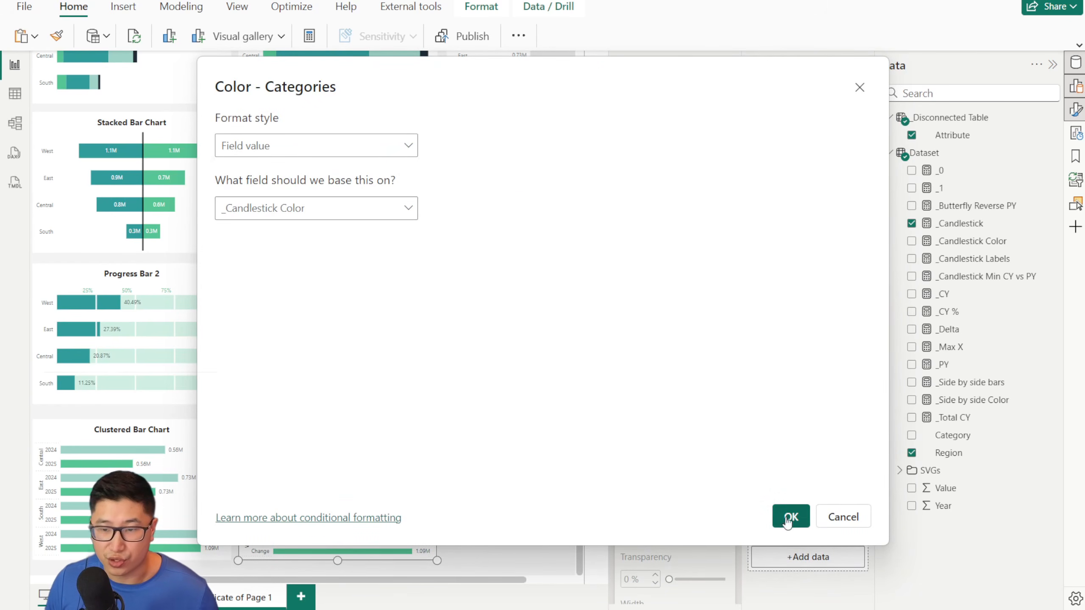
left_click(791, 517)
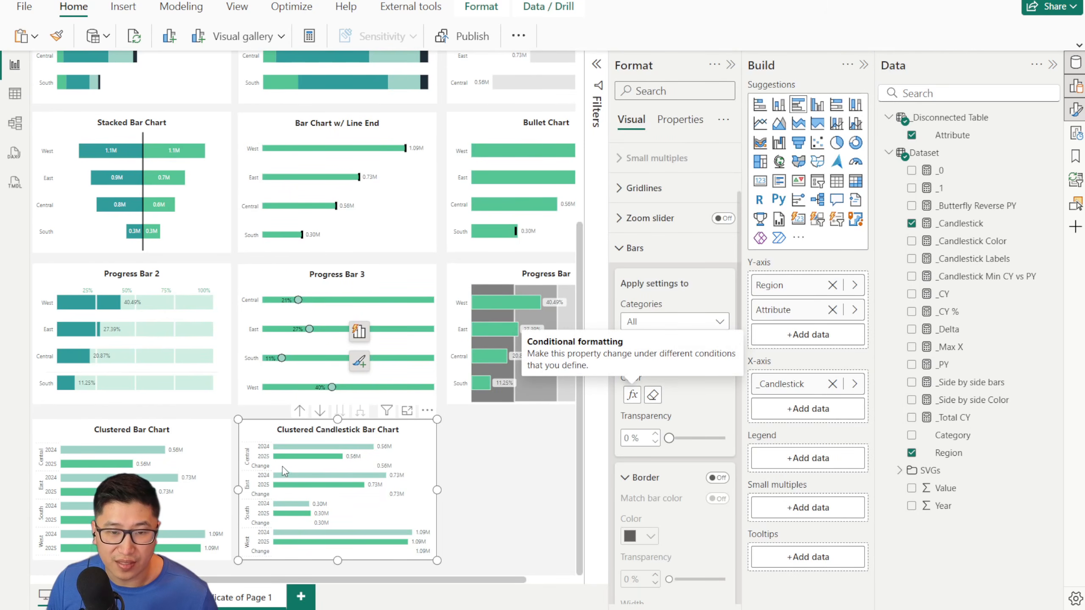
Step: Examine the Clustered Candlestick Bar Chart up close and look through its data label settings, including the series and value options
scroll(509, 474, "up", 6)
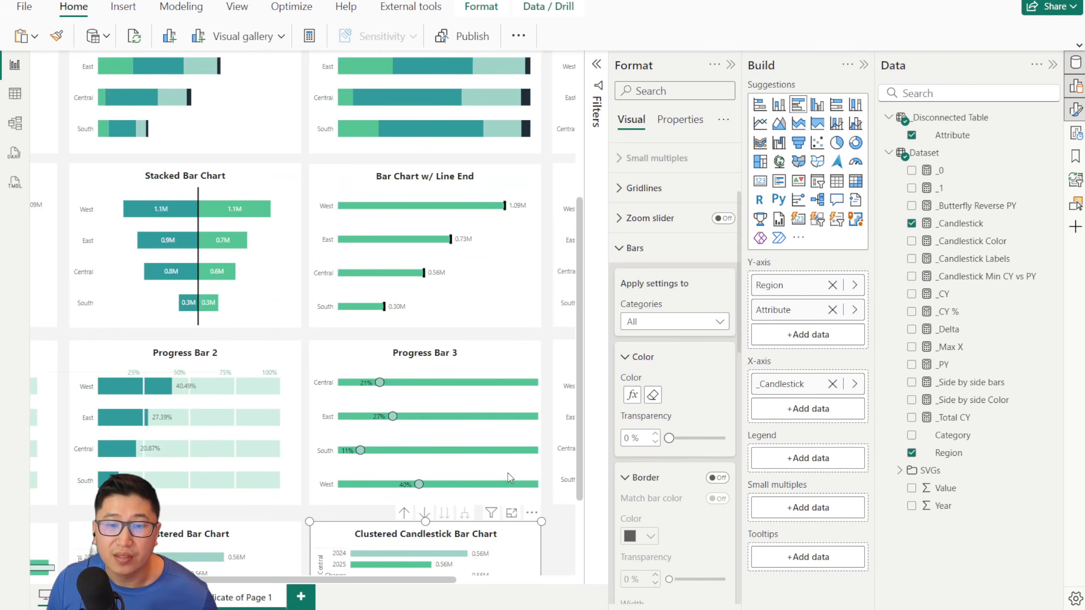
scroll(510, 470, "down", 10)
scroll(461, 556, "up", 6)
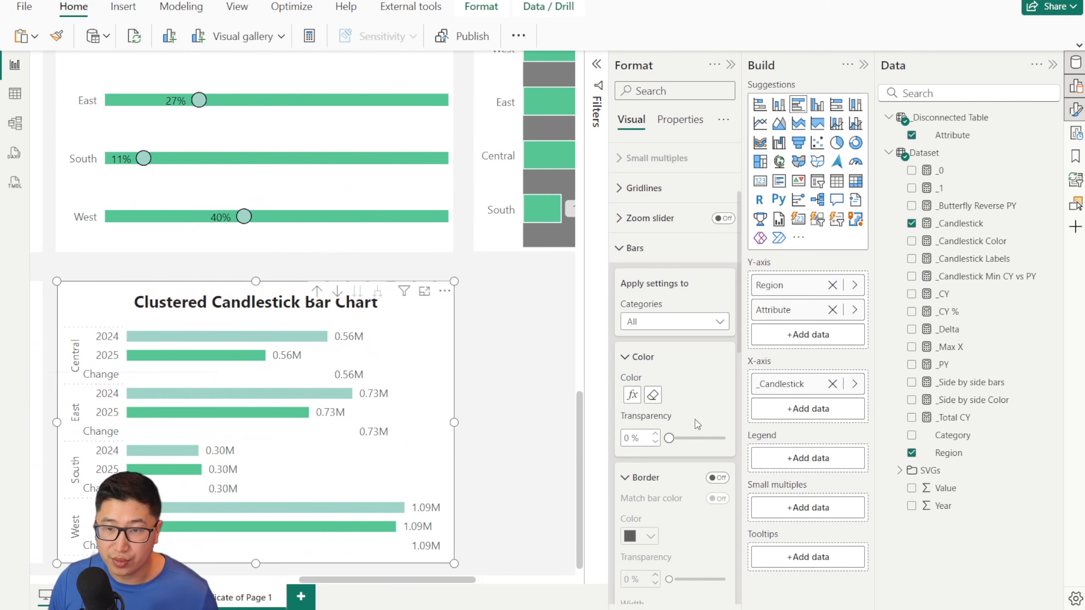
left_click(668, 250)
left_click(666, 280)
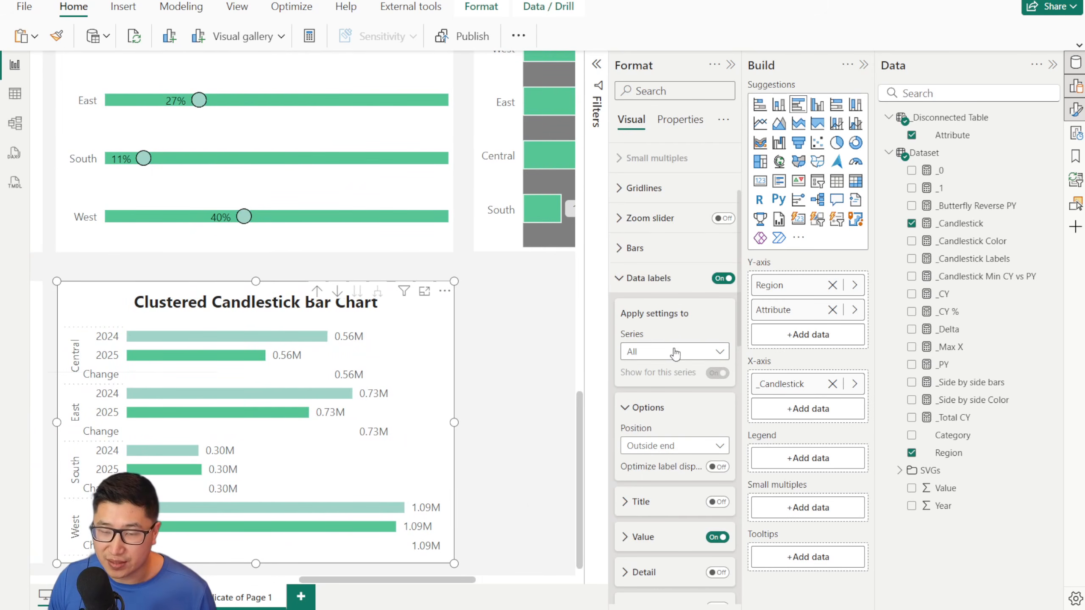
scroll(676, 353, "down", 5)
scroll(683, 351, "up", 8)
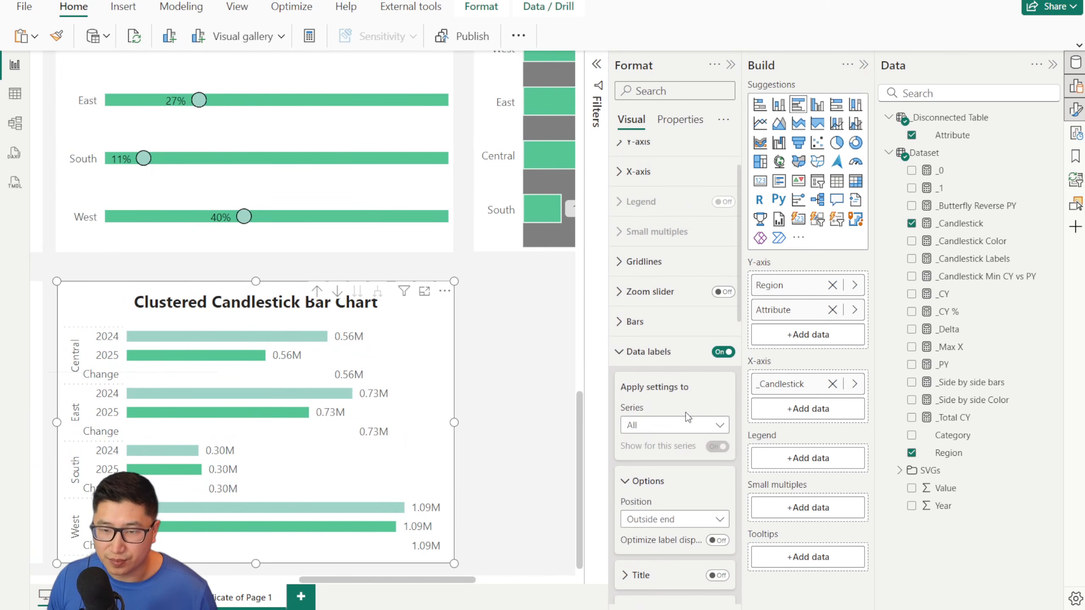
left_click(685, 426)
left_click(665, 403)
scroll(666, 402, "down", 3)
left_click(656, 279)
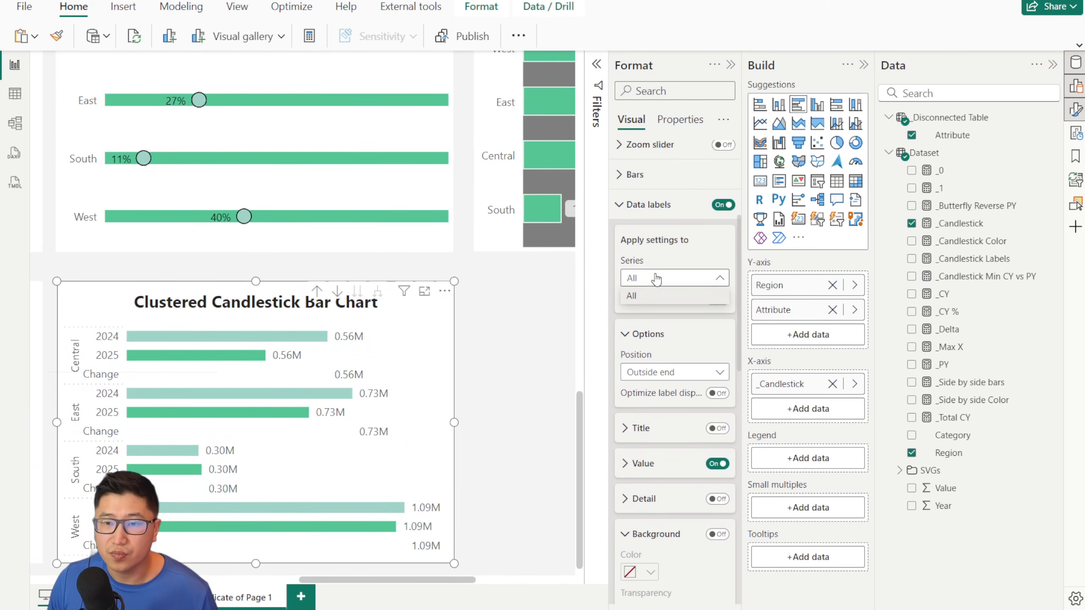
left_click(660, 280)
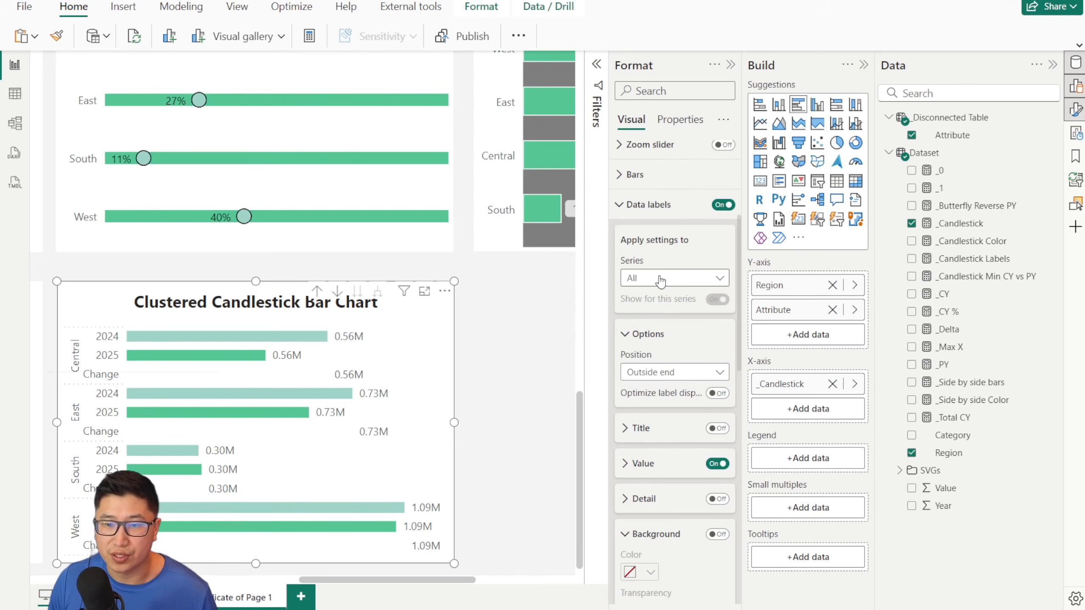
double_click(656, 464)
left_click(654, 465)
left_click(651, 461)
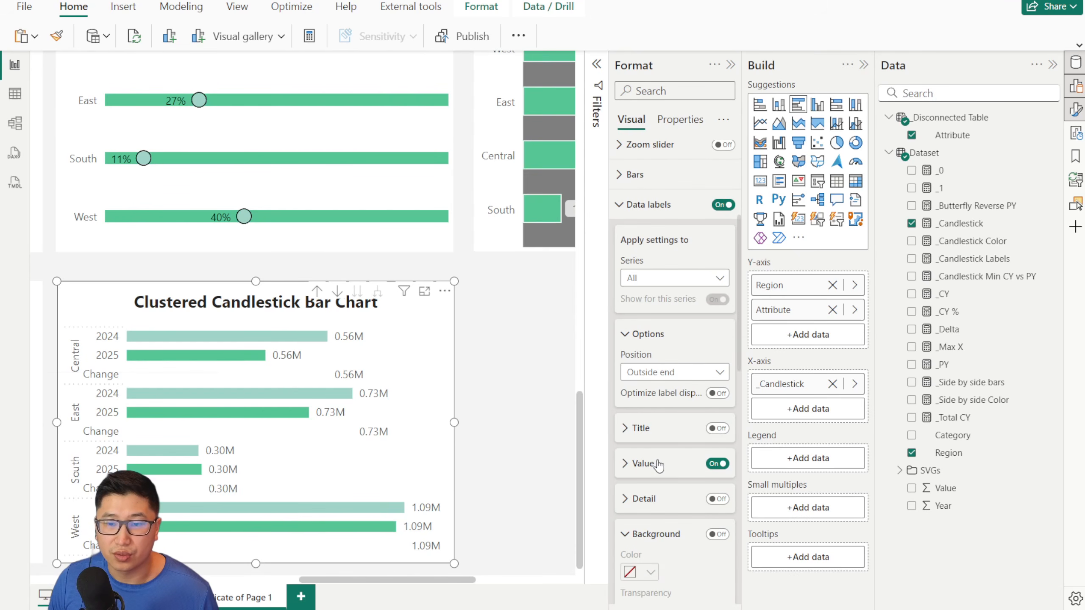
left_click(663, 280)
left_click(645, 465)
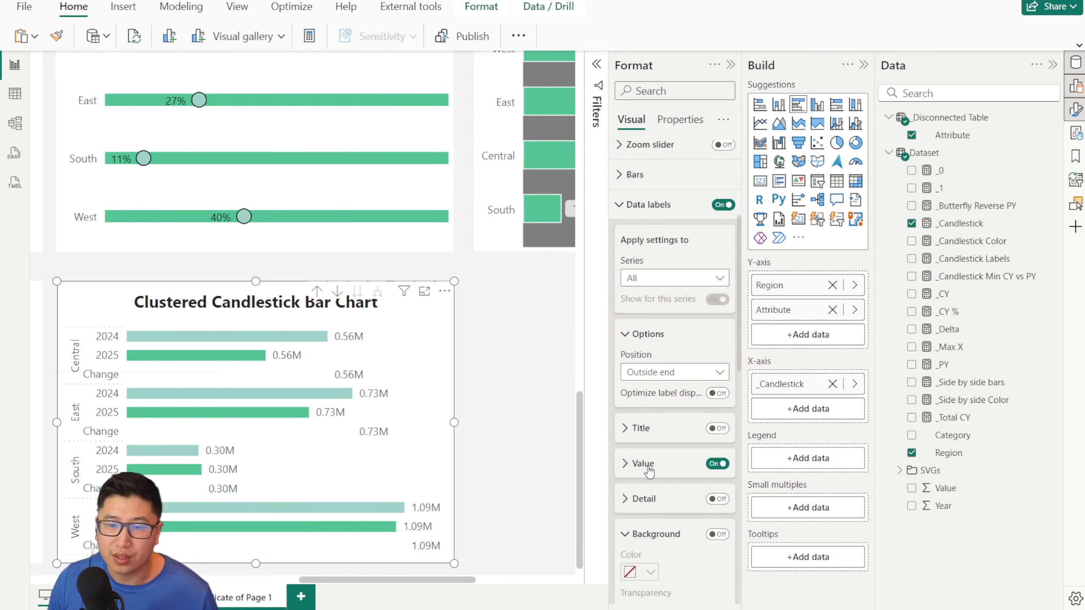
left_click(645, 465)
scroll(645, 453, "down", 3)
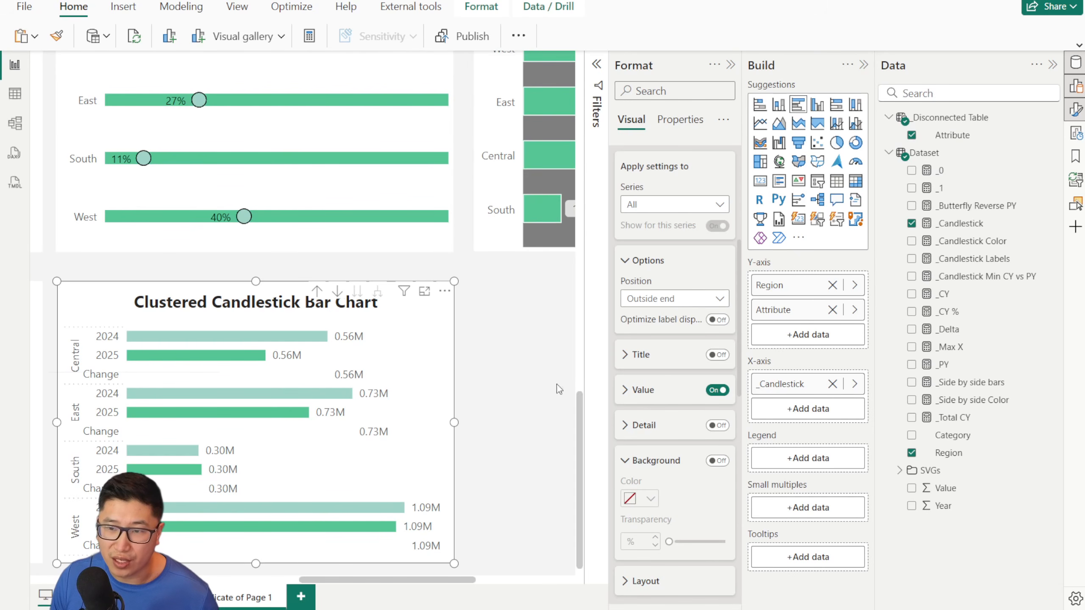
Step: Put the FORMAT expression on its own line in the _Candlestick Labels measure, review its positive and negative formats, and commit the formula
left_click(1012, 258)
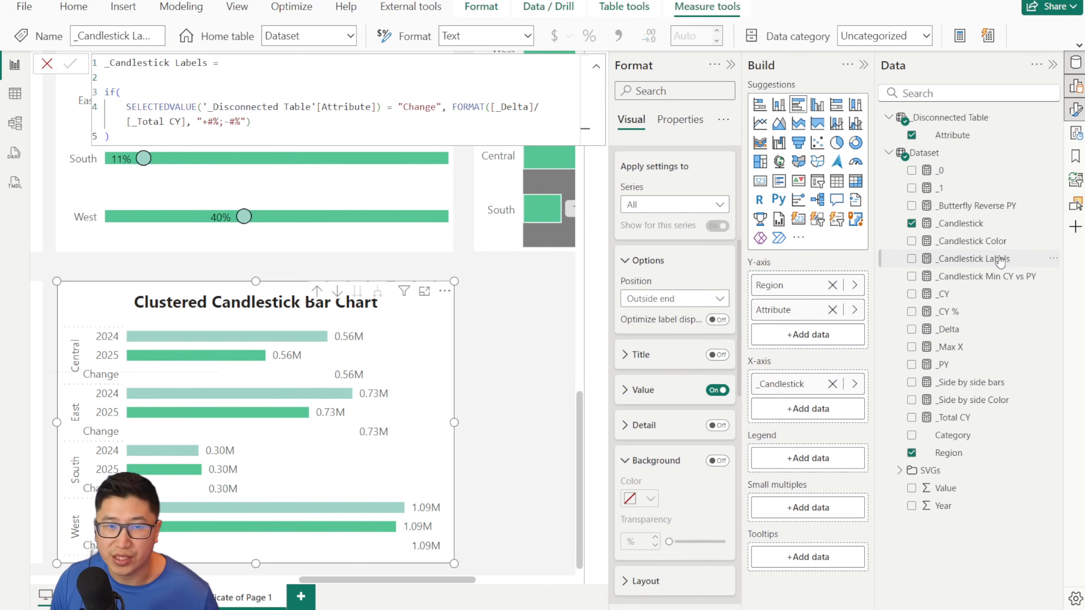
left_click(333, 118)
left_click_drag(121, 107, 471, 117)
left_click(464, 126)
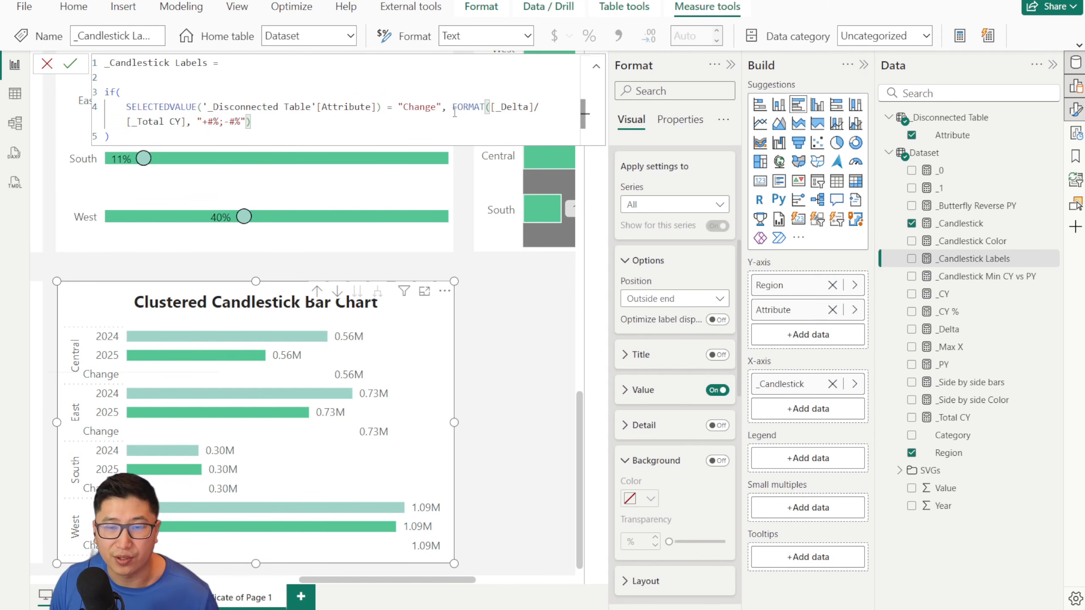
left_click(453, 109)
key("shift+Return")
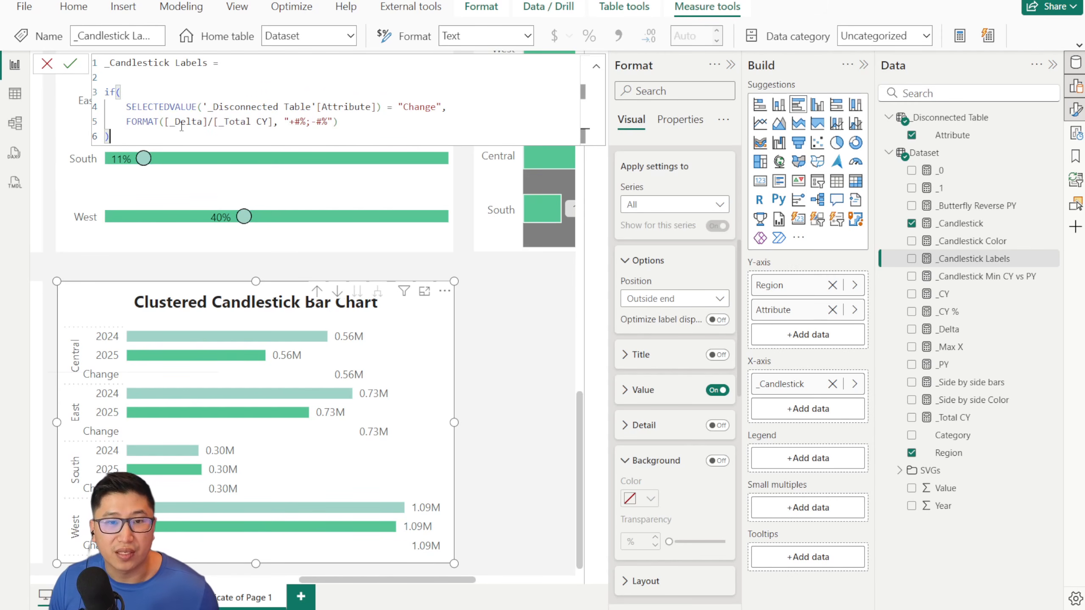
left_click(236, 130)
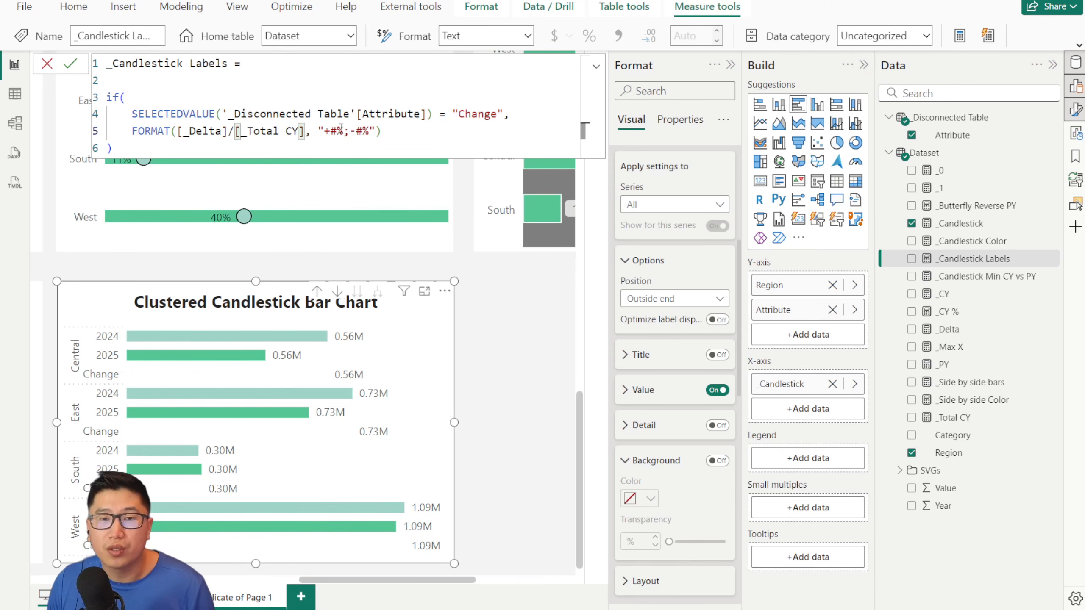
left_click_drag(319, 130, 338, 130)
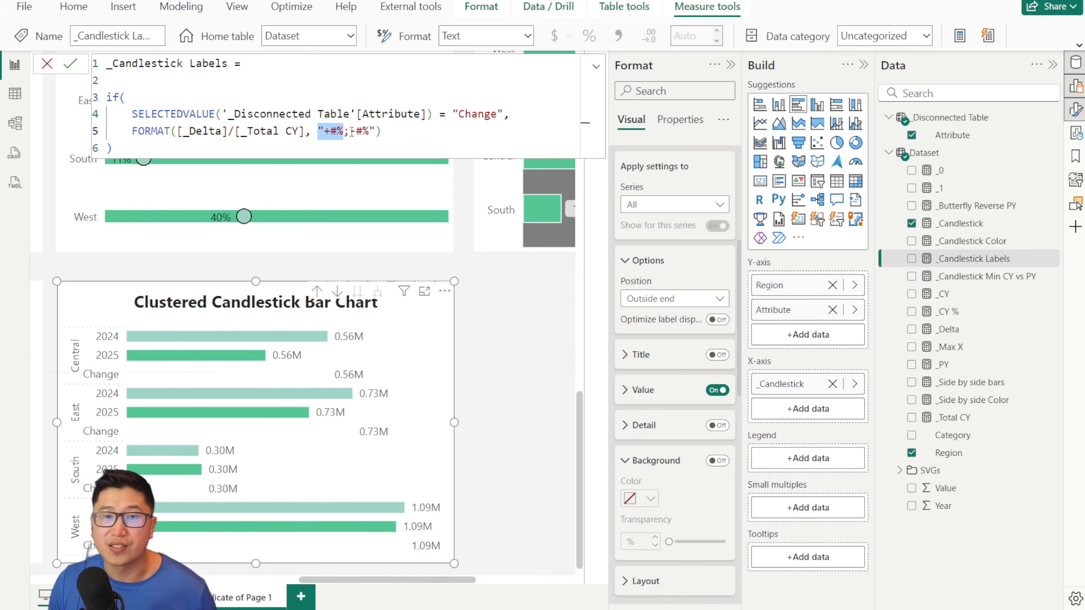
left_click_drag(351, 131, 369, 131)
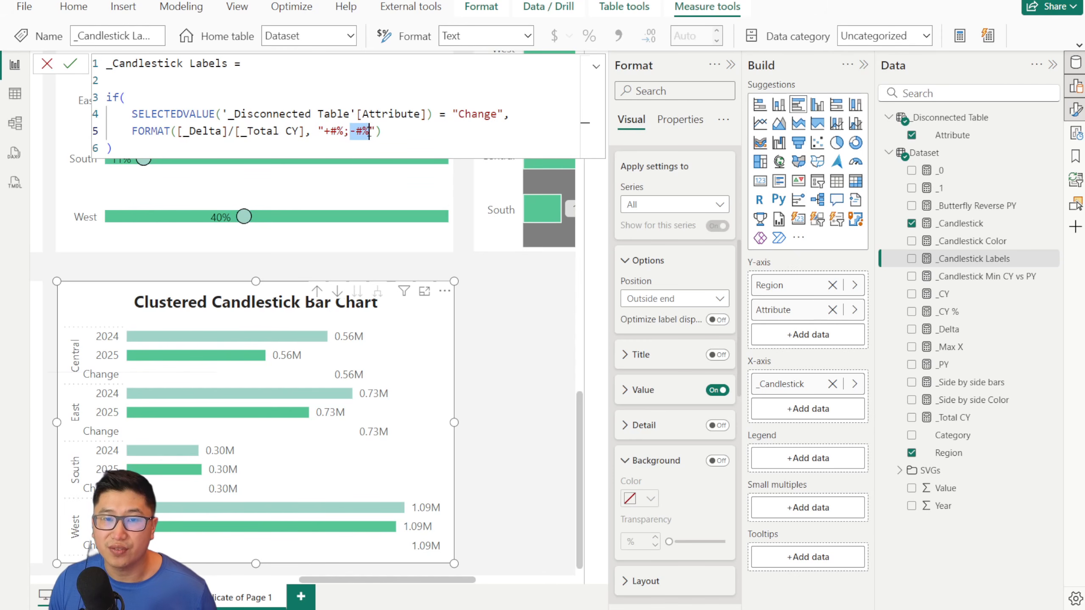
left_click(71, 64)
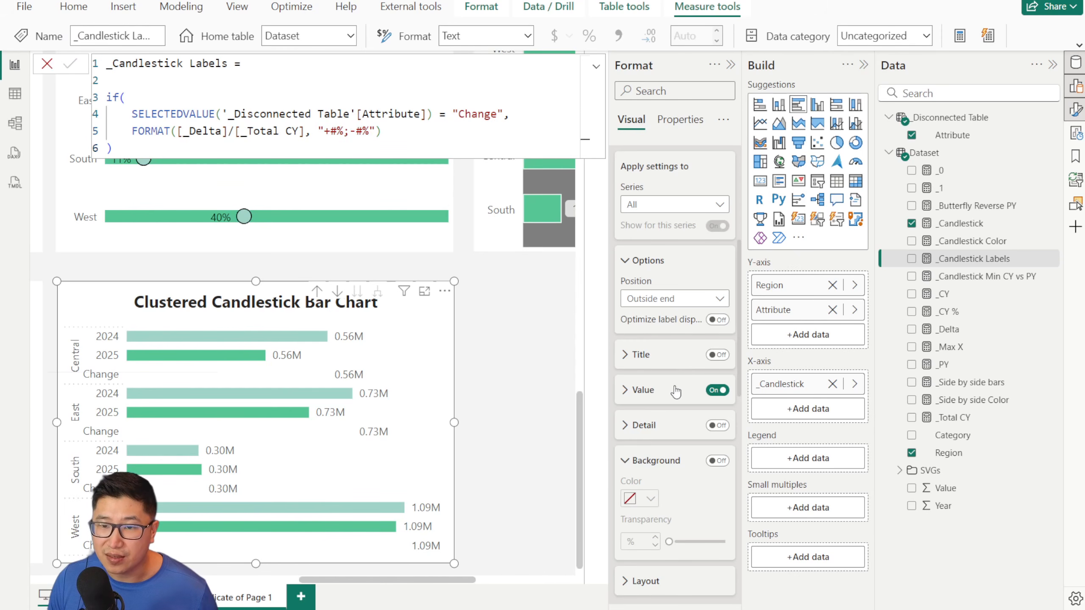
Step: Set the value field of the chart's data labels to the _Candlestick Labels measure
left_click(642, 391)
scroll(642, 398, "down", 3)
left_click_drag(1006, 267, 682, 294)
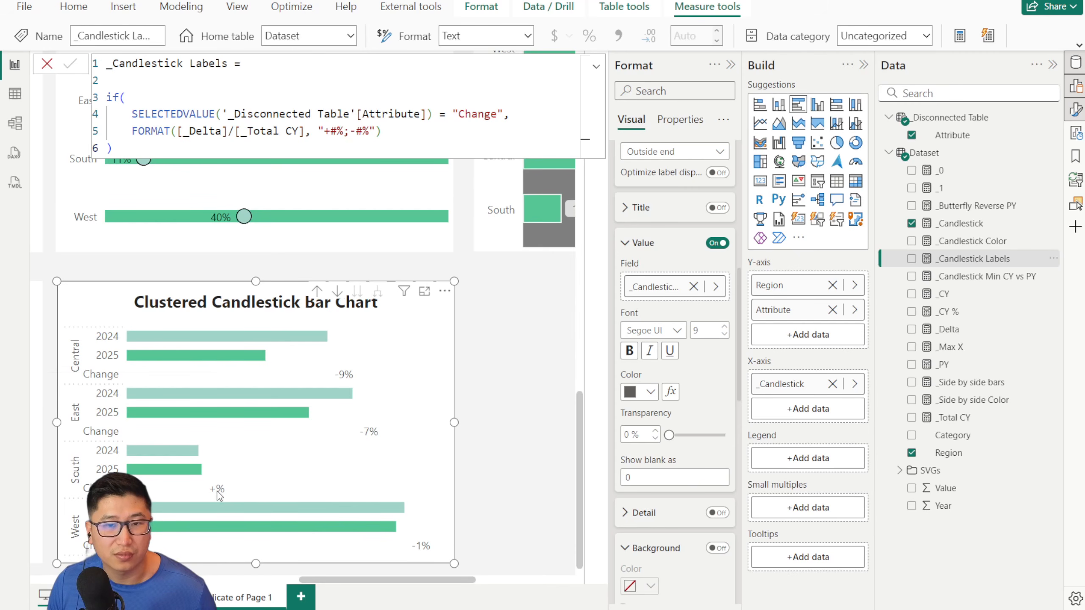
Step: Add one decimal place to the _Candlestick Labels format string, making it "+#.0%;-#.0%"
left_click(342, 131)
type(".0")
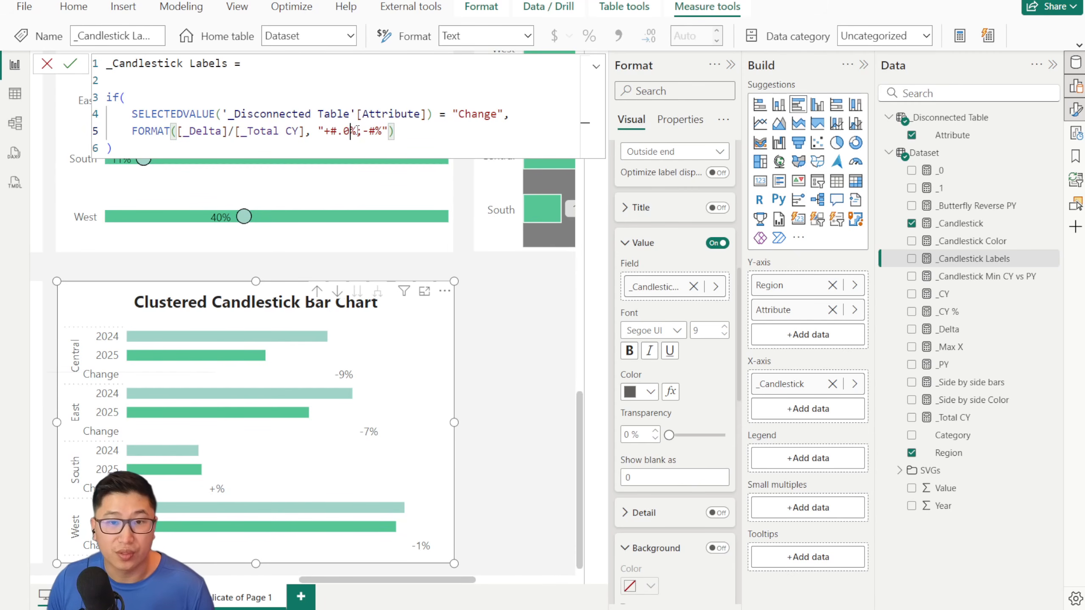
left_click(379, 131)
type(".0")
key("Return")
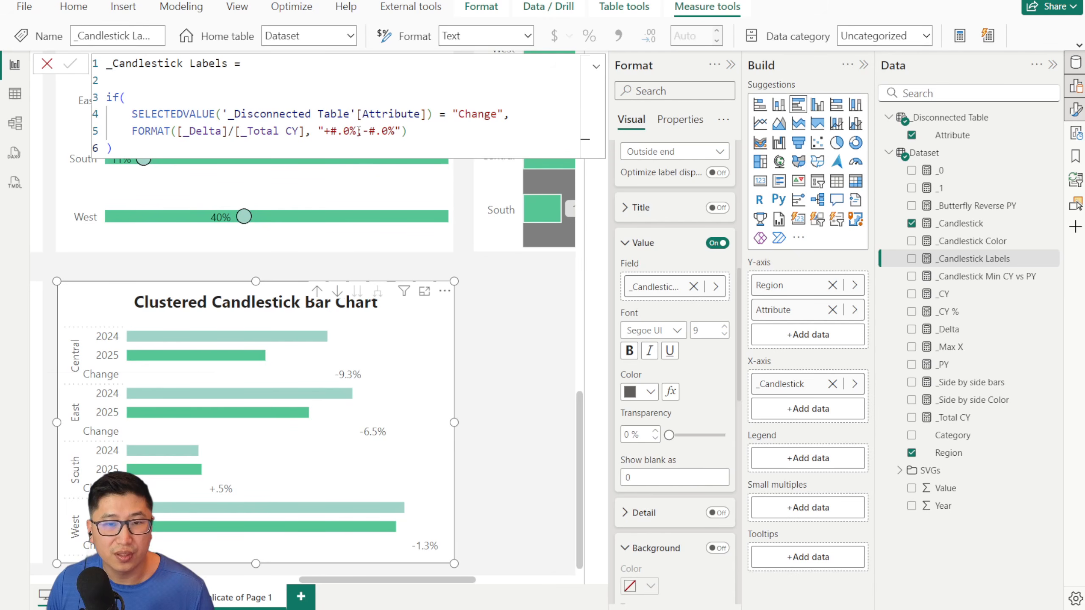
Step: Replace the # placeholders with zeros so the _Candlestick Labels format string reads "+0.0%;-0.0%"
left_click(337, 131)
key("BackSpace")
type("0")
left_click(375, 131)
key("BackSpace")
type("0")
key("Return")
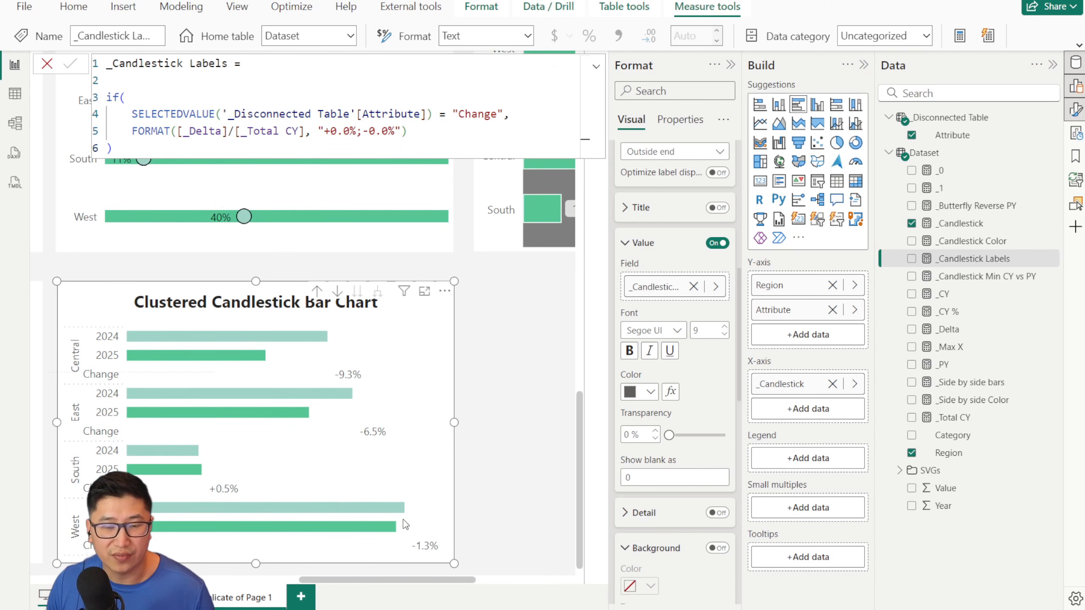
Step: Enable error bars for the _Candlestick series and set their lower bound to the _Candlestick Min CY vs PY measure
left_click(47, 63)
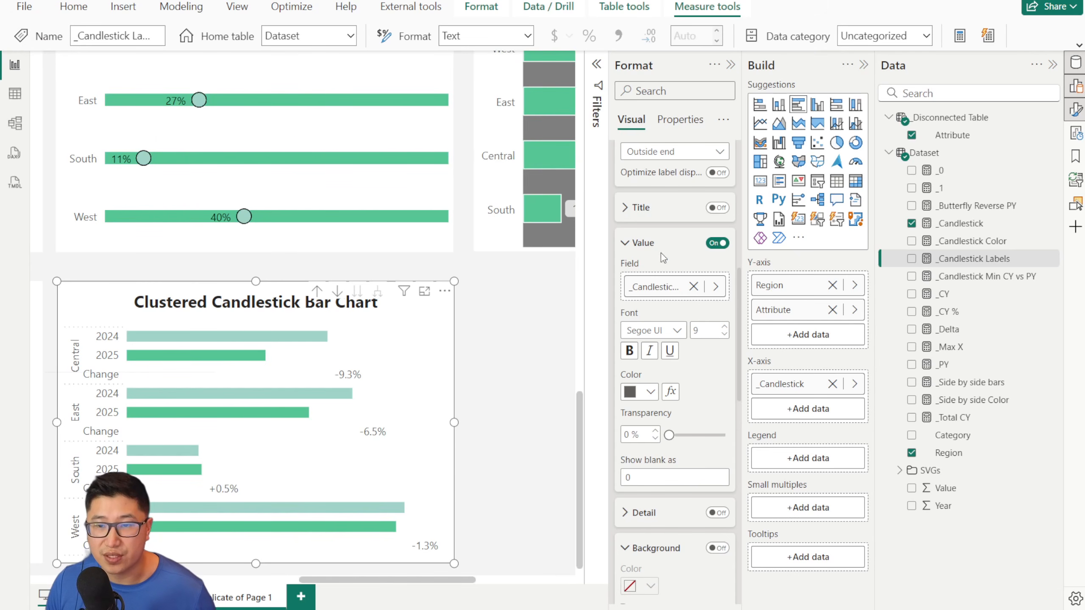
left_click(640, 244)
scroll(680, 386, "down", 5)
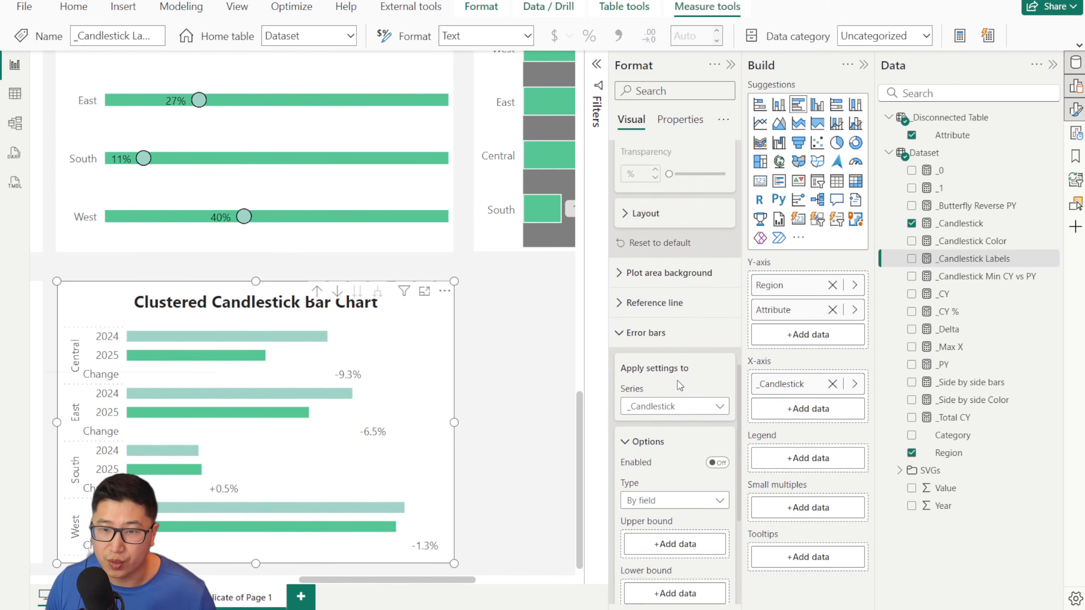
scroll(680, 386, "down", 2)
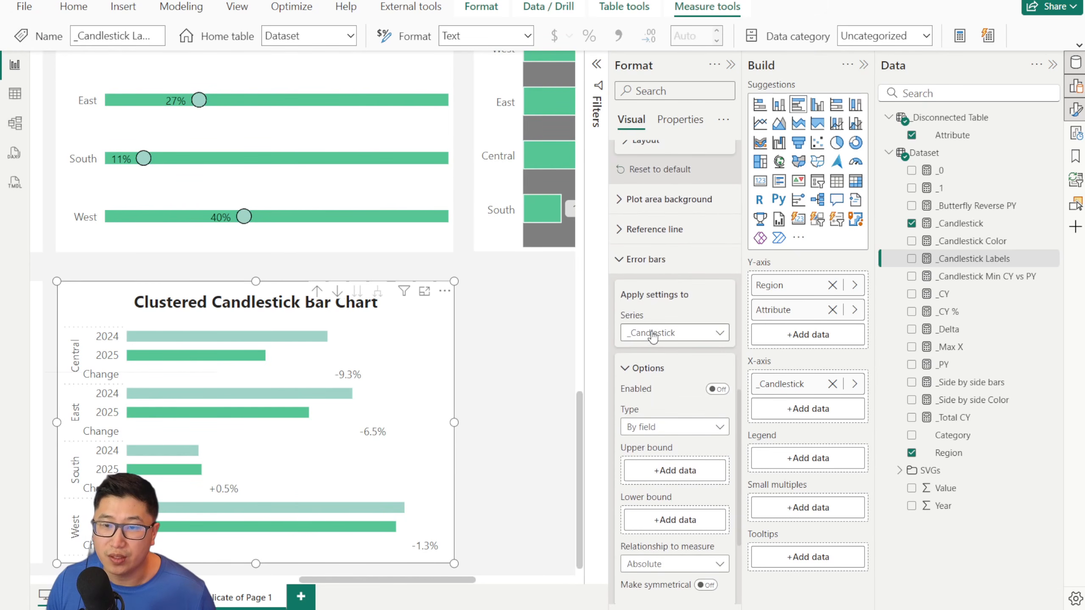
left_click(716, 390)
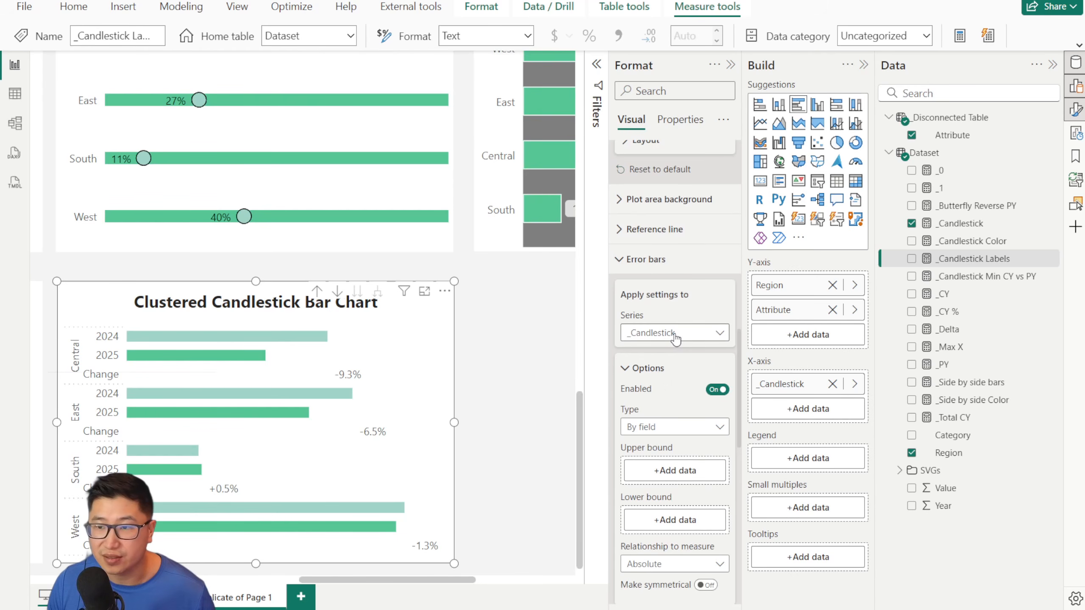
scroll(675, 338, "down", 2)
left_click(969, 278)
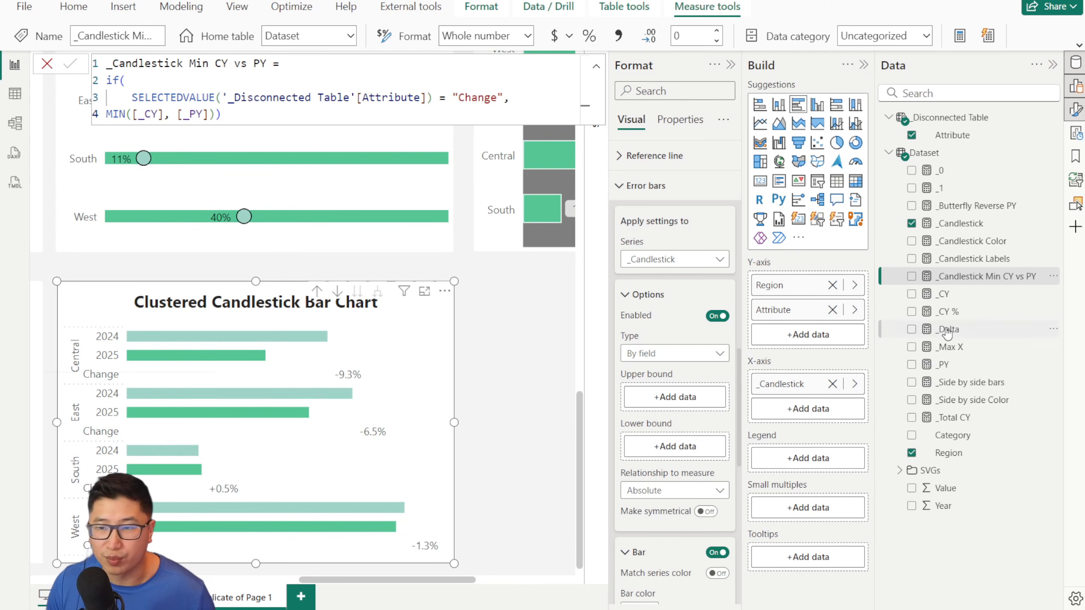
left_click_drag(970, 277, 677, 447)
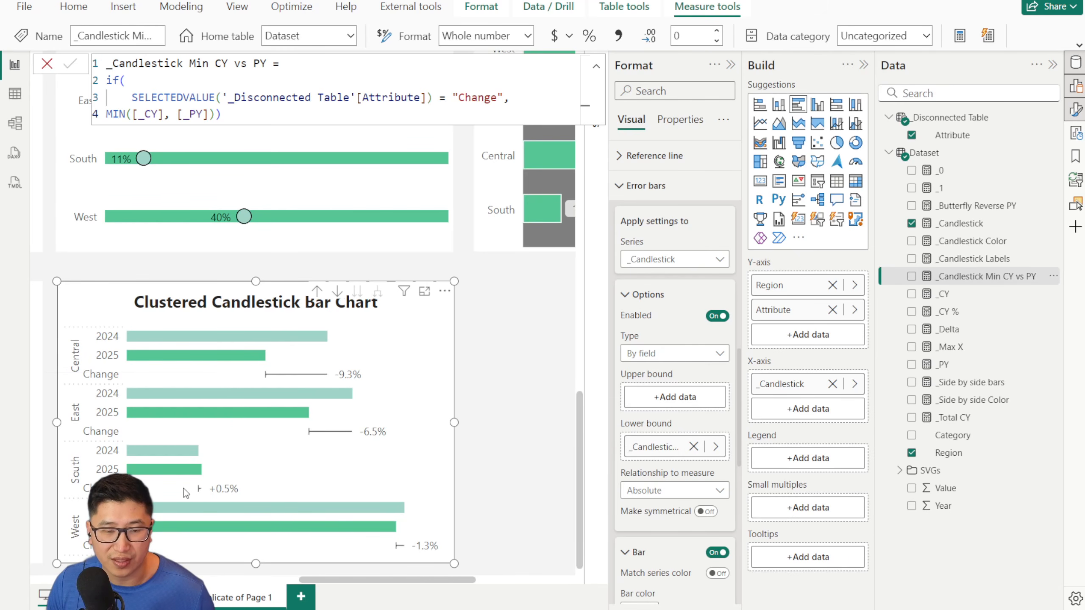
Step: Turn off the error bar markers and format the error bars in black with a width of 2
scroll(675, 513, "down", 8)
left_click(716, 394)
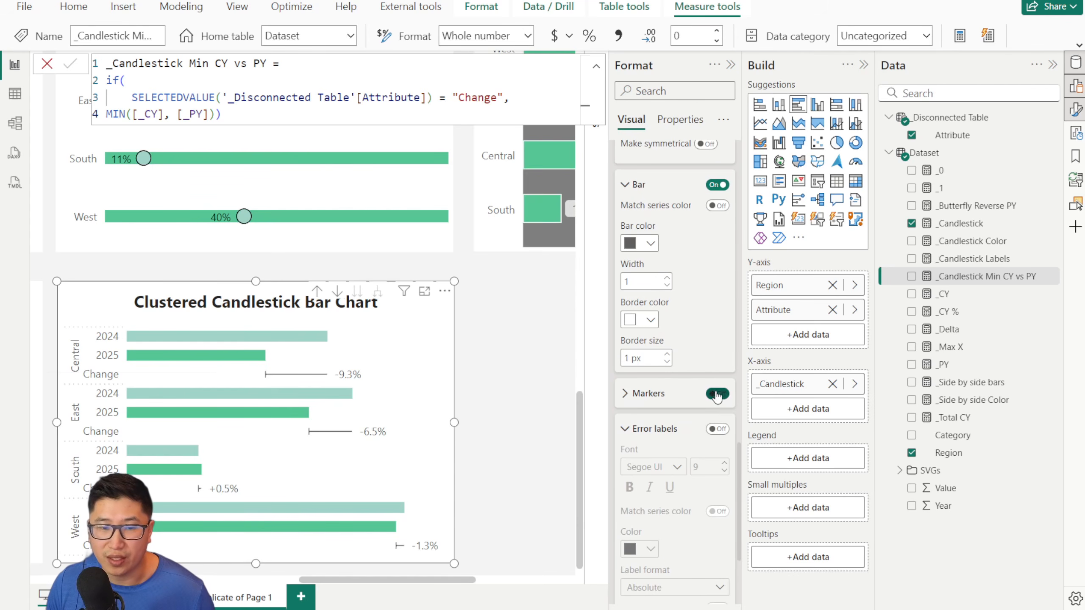
left_click(717, 394)
scroll(666, 402, "up", 4)
left_click(651, 392)
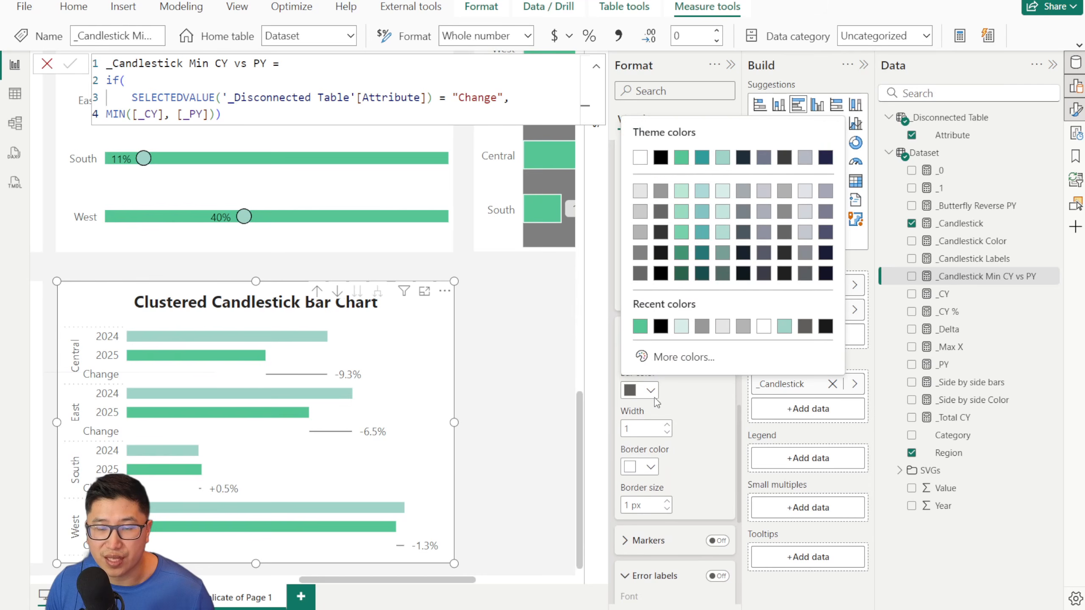
left_click(661, 327)
left_click(668, 425)
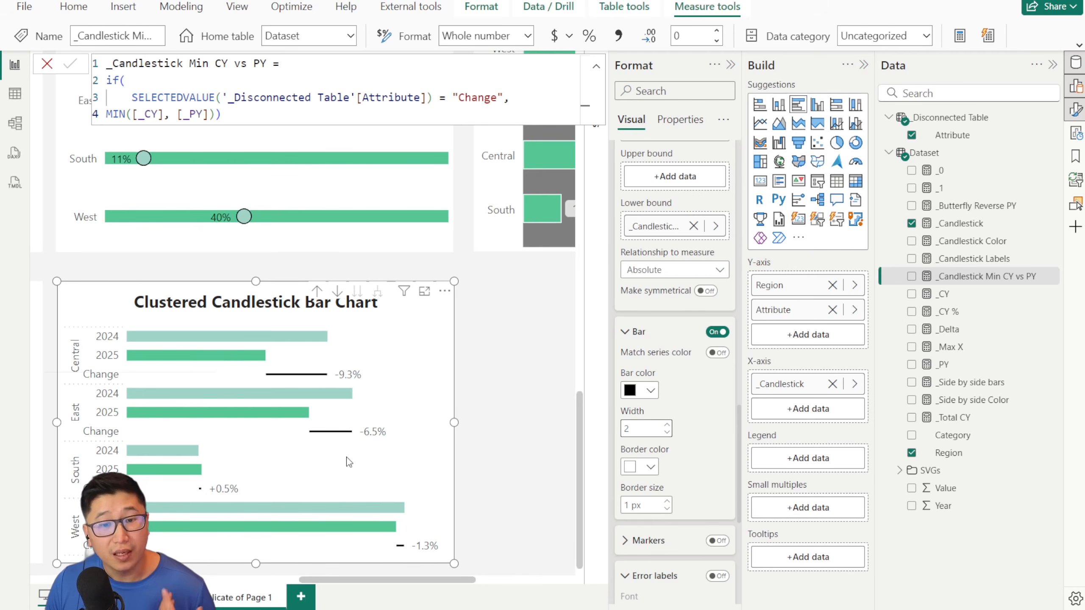
Step: Base the conditional color rules for the data label values on the _Delta measure
scroll(703, 408, "up", 10)
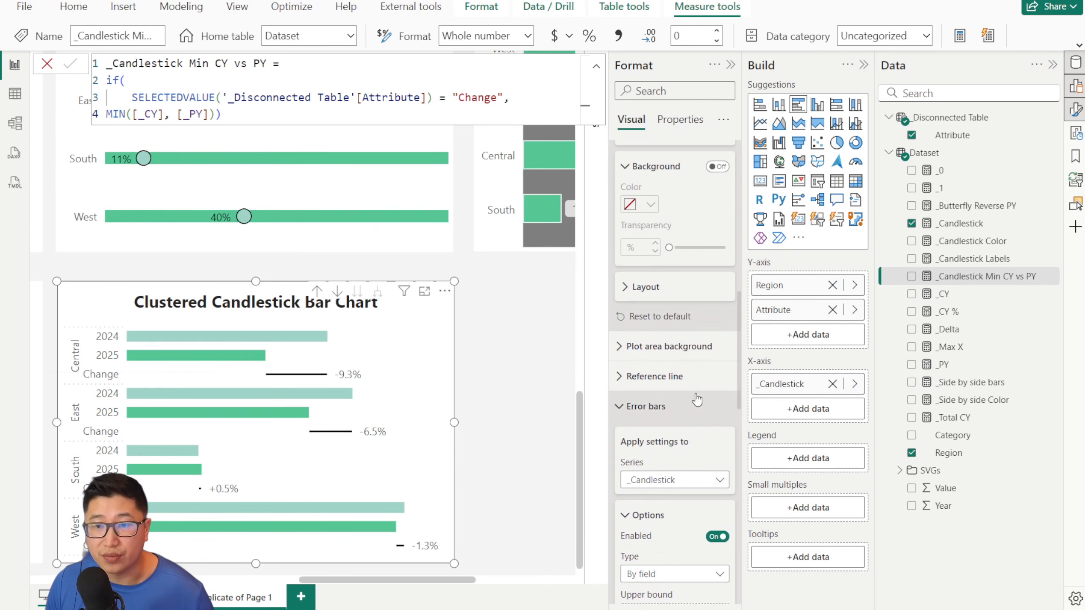
left_click(635, 450)
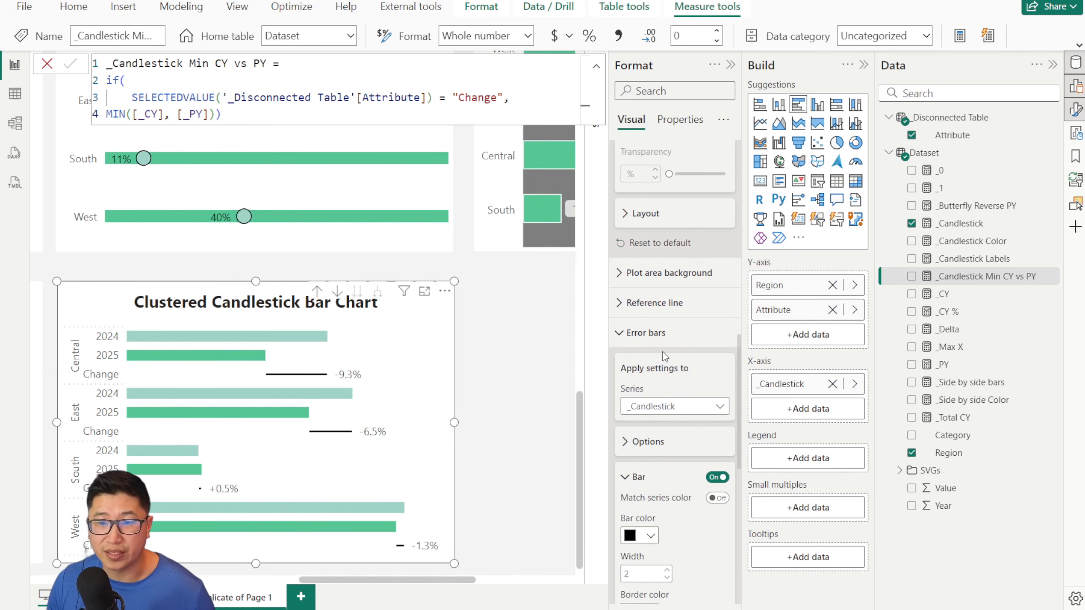
left_click(636, 344)
left_click(636, 280)
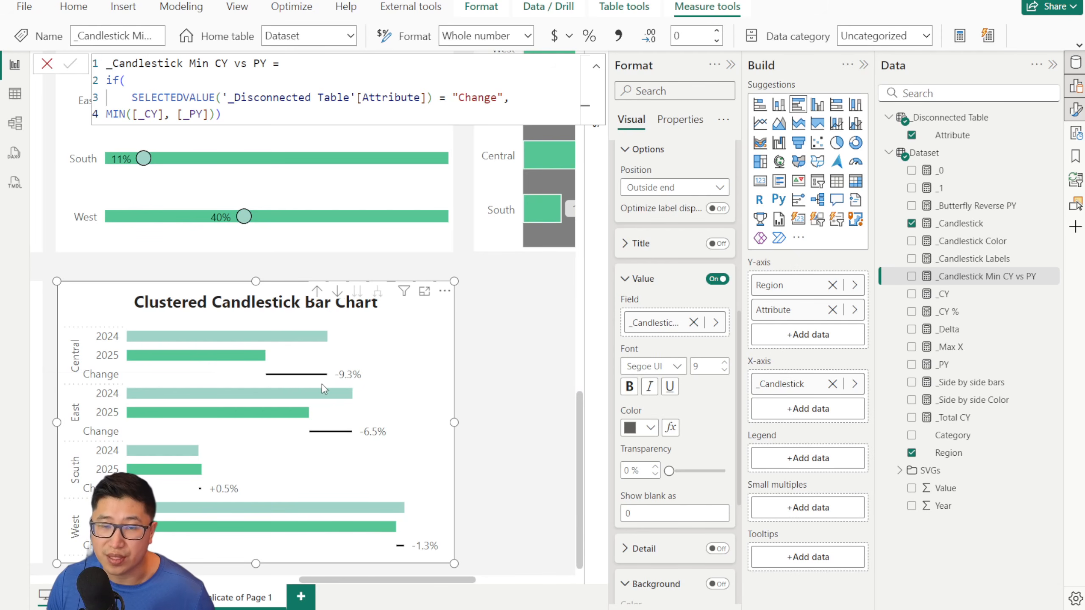
left_click(672, 430)
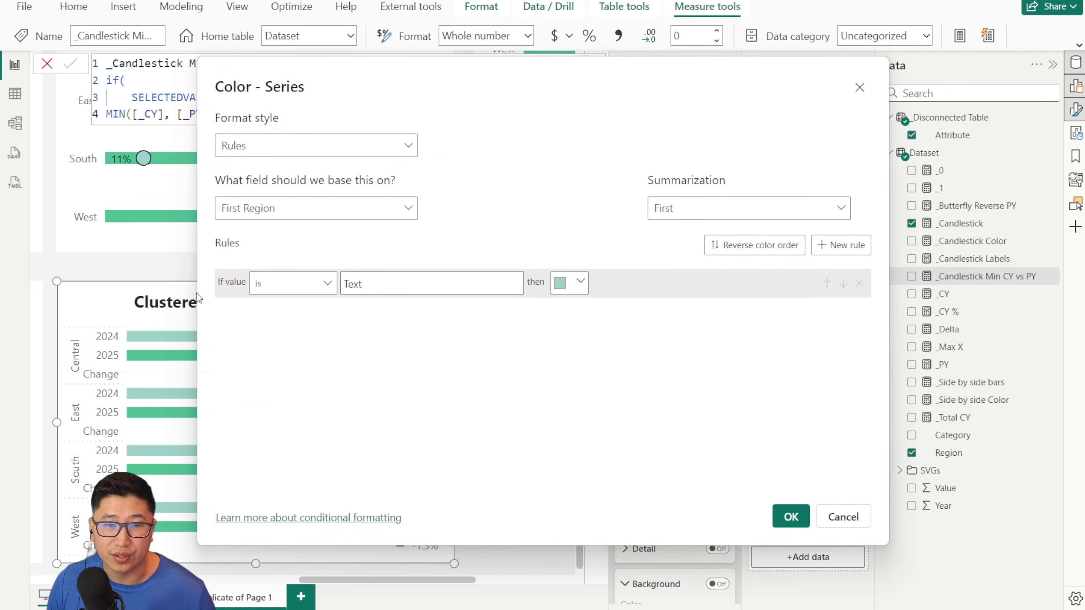
left_click(289, 216)
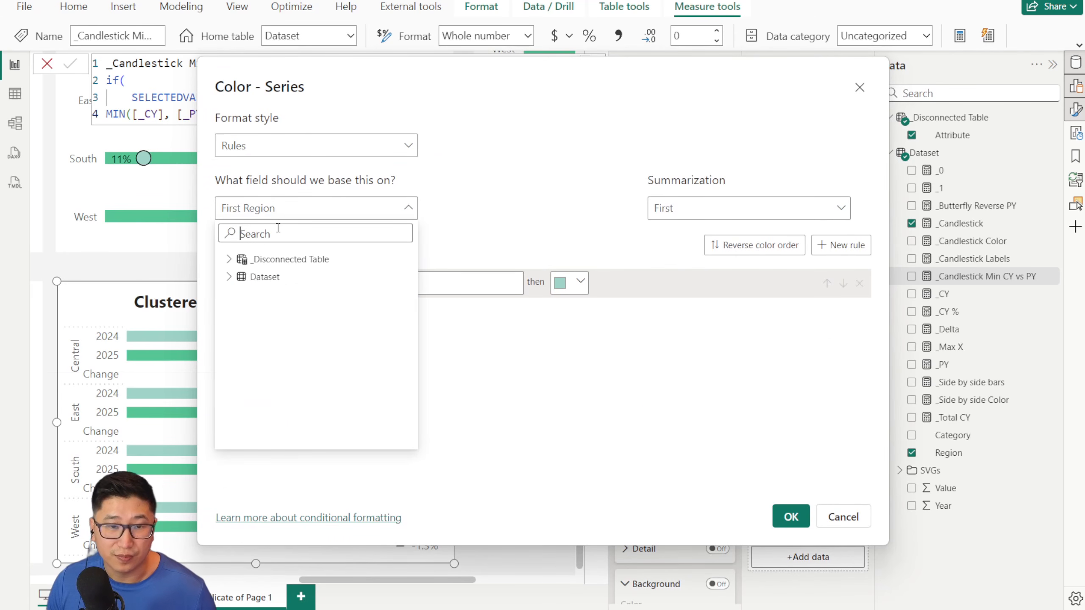
type("delta")
left_click(284, 277)
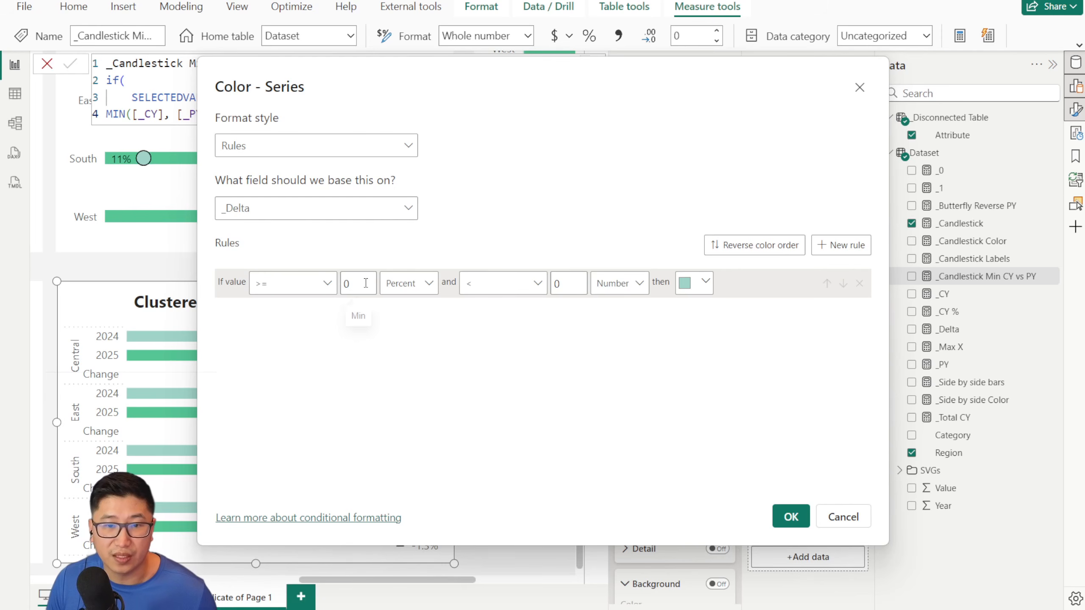
Step: Assign a custom red to the first rule for the data label color
left_click(688, 285)
left_click(638, 500)
left_click_drag(678, 446, 595, 446)
left_click_drag(701, 336, 723, 295)
left_click(482, 380)
Step: Add a second color rule in light teal for values from 0 as a number with no upper limit, and apply the rules
left_click(840, 245)
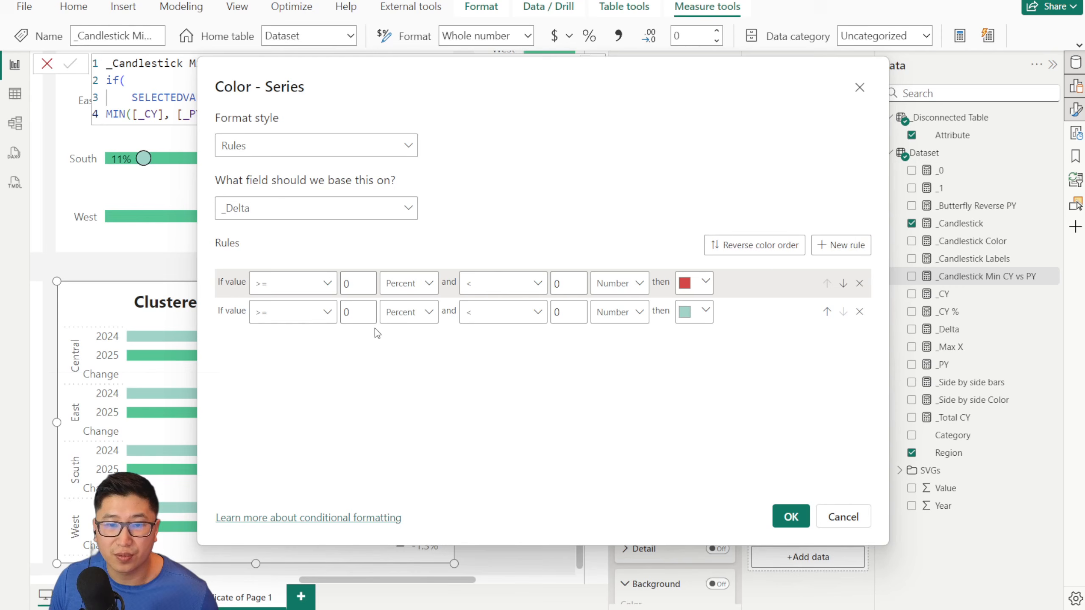
left_click(423, 318)
left_click(406, 337)
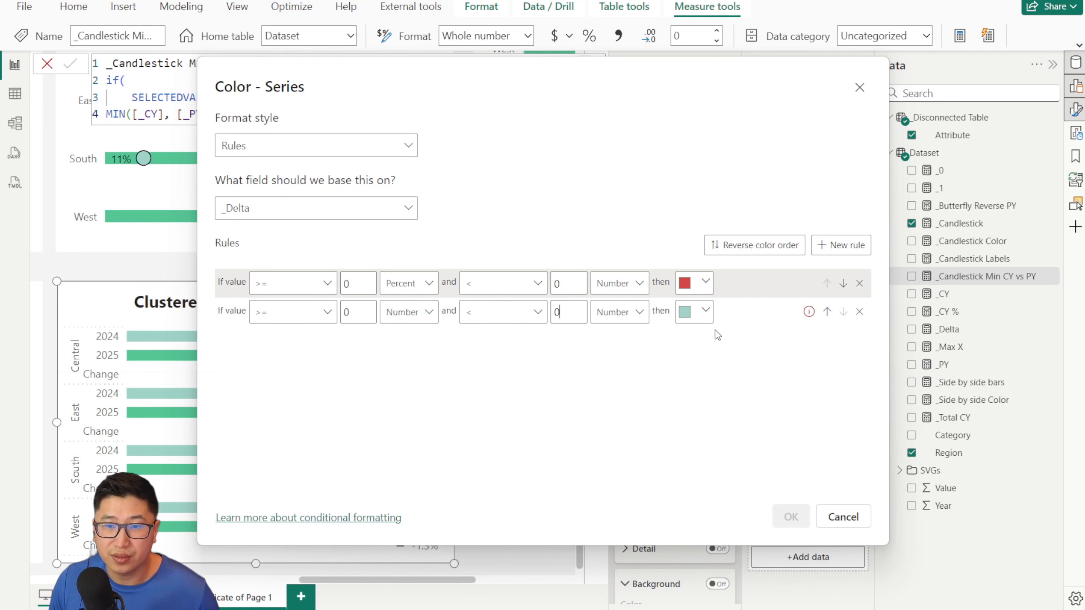
key("BackSpace")
left_click(791, 517)
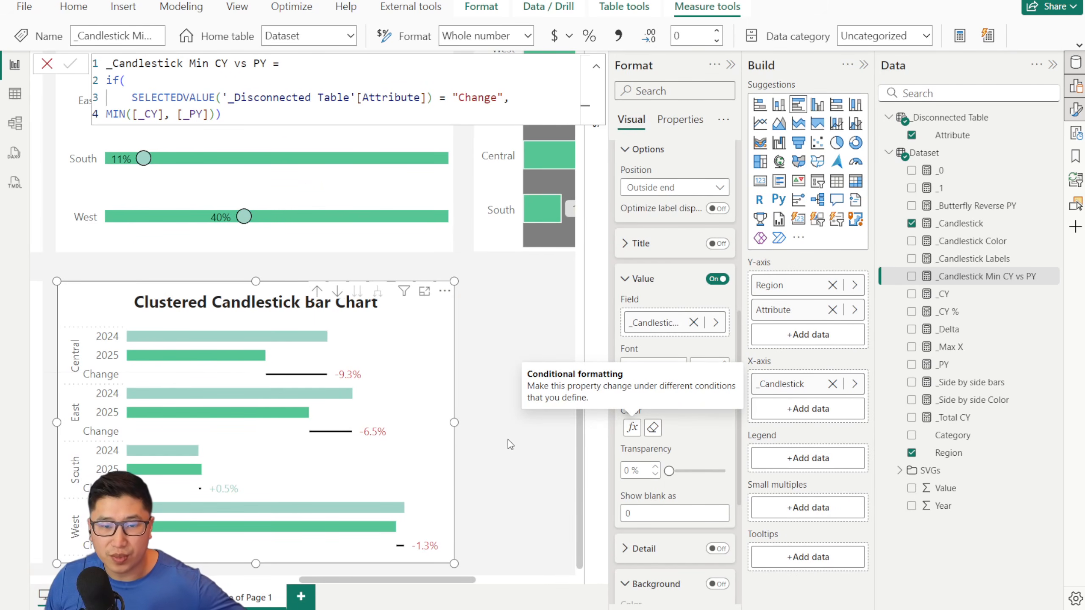
Step: Place a table visual beside the Clustered Candlestick Bar Chart, add Region as its column, and expand the SVGs folder
scroll(465, 452, "down", 5)
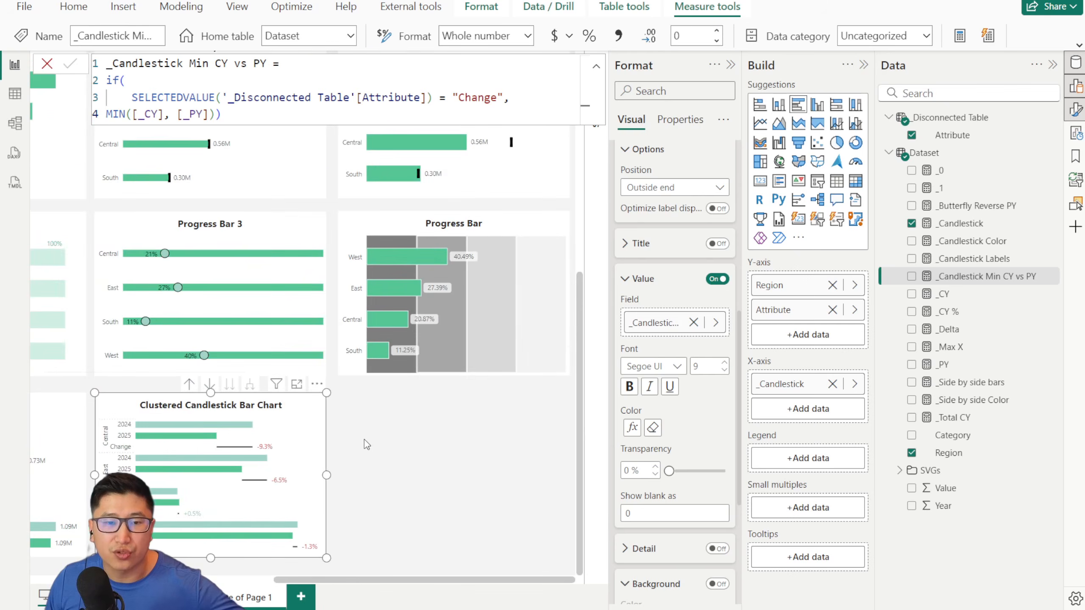
left_click(464, 473)
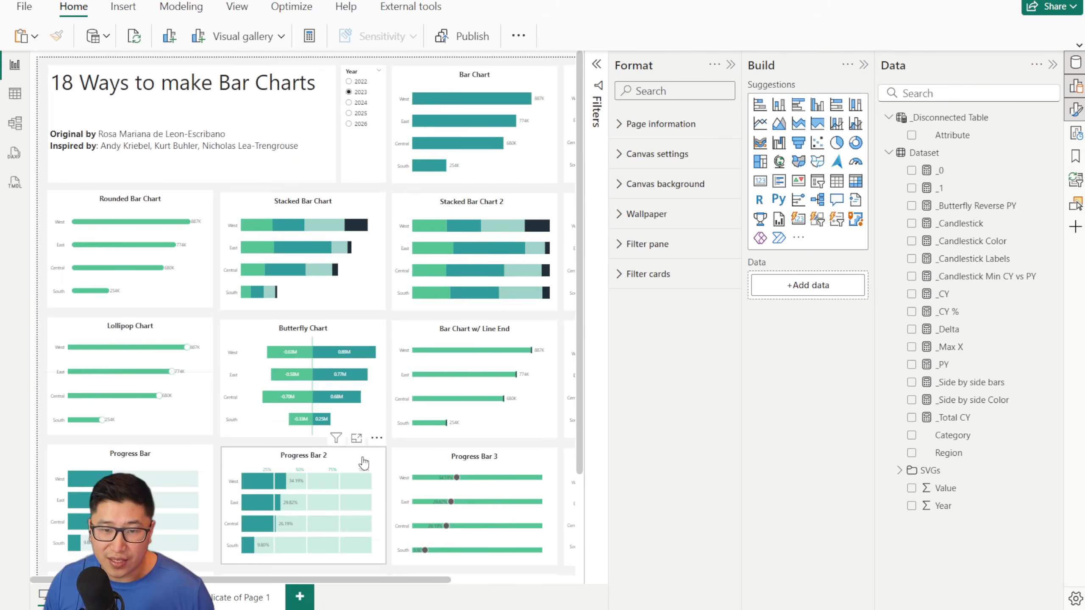
scroll(335, 577, "down", 3)
left_click_drag(360, 580, 546, 580)
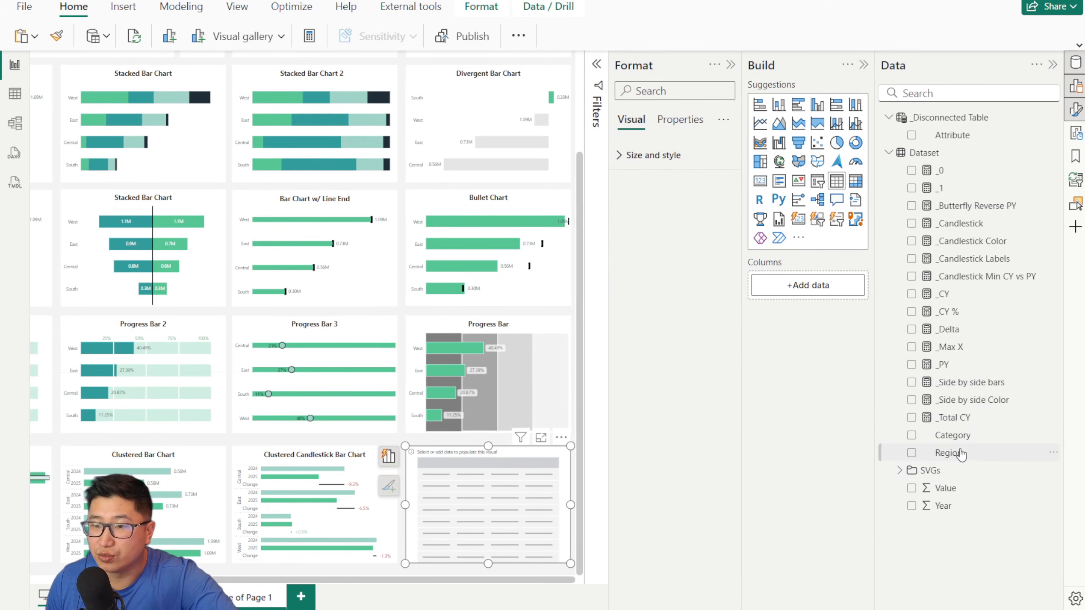
left_click_drag(503, 484, 513, 488)
left_click(899, 470)
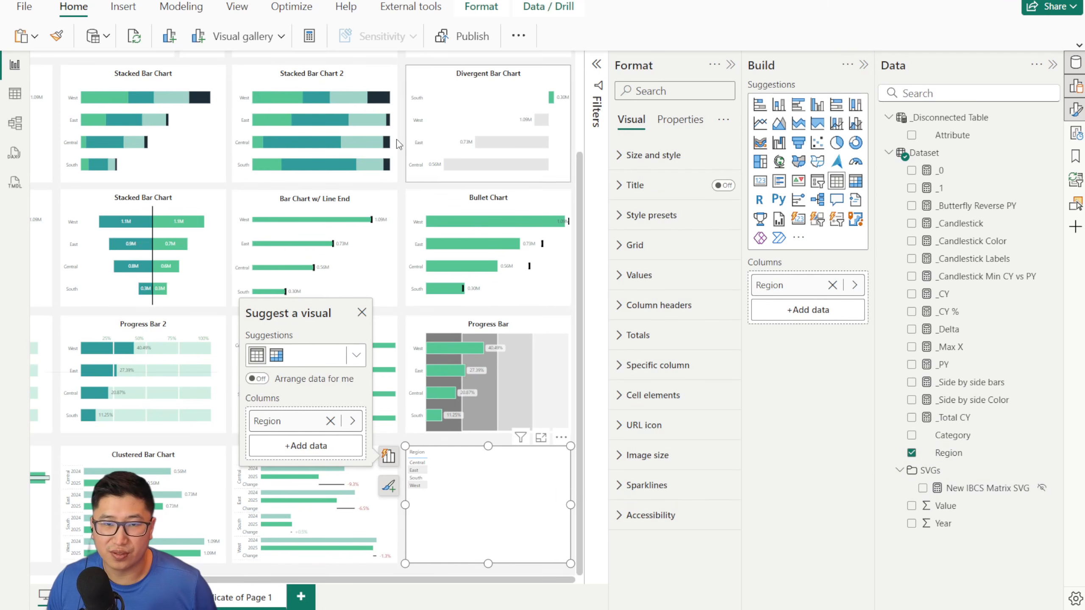
Step: Switch to Tabular Editor, accept the experimental features warning, and bring the model's list of tables into view
left_click(410, 7)
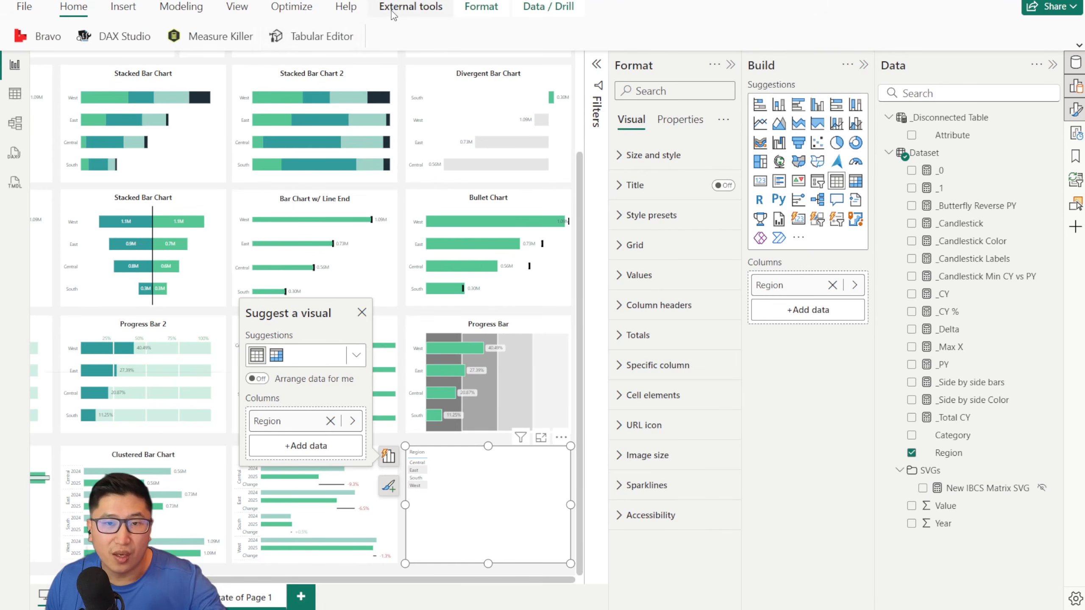
left_click(337, 37)
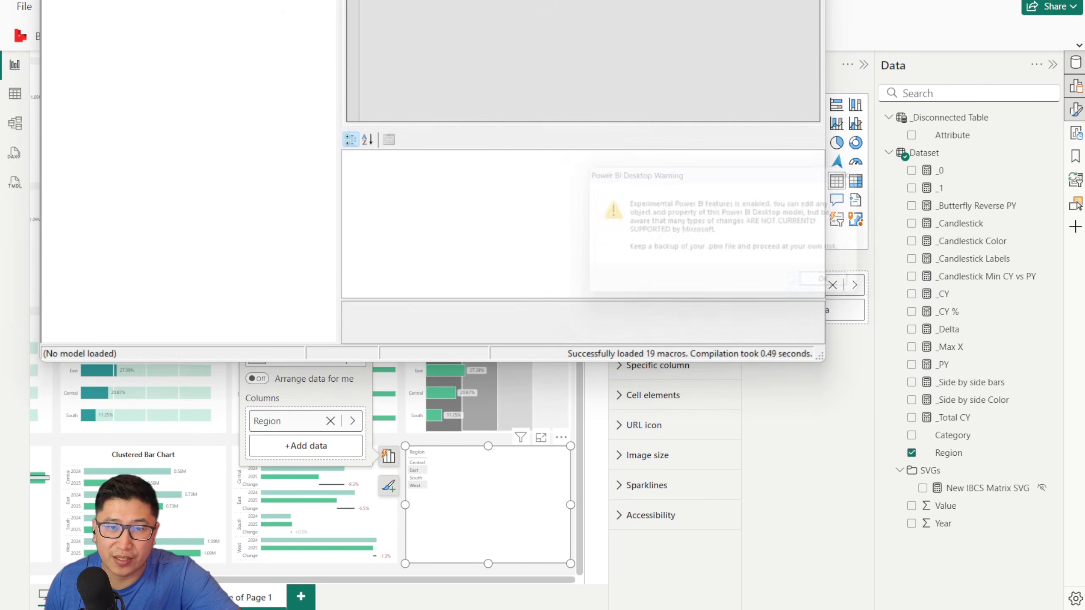
left_click(842, 290)
left_click_drag(478, 0, 549, 125)
left_click(133, 267)
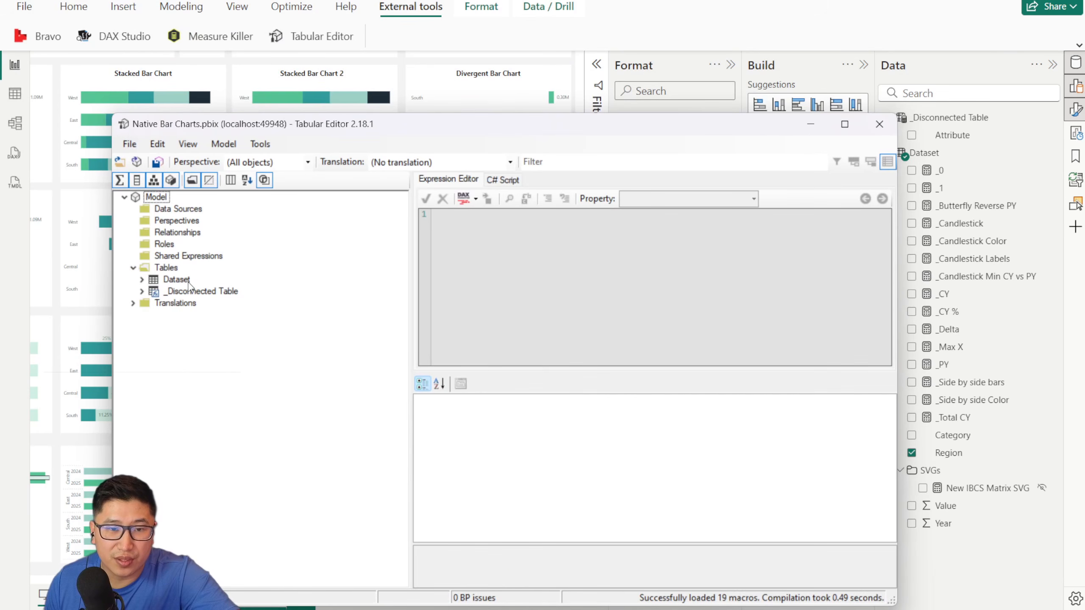
Step: Select the Dataset table and load the IBCS Matrix SVG macro as a C# script
left_click(176, 279)
left_click(512, 184)
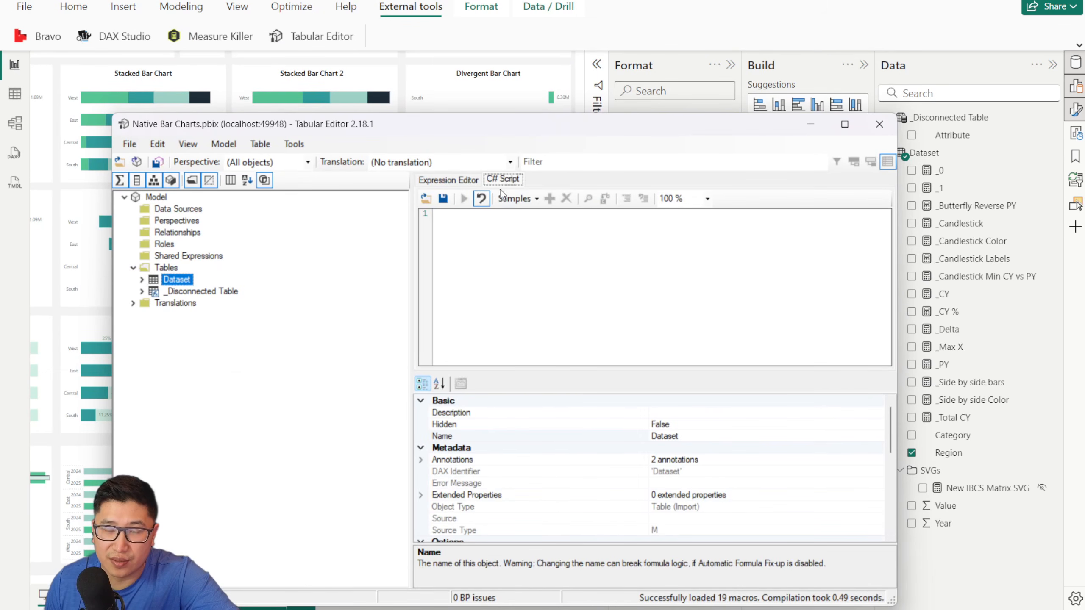
left_click(528, 199)
mouse_move(541, 219)
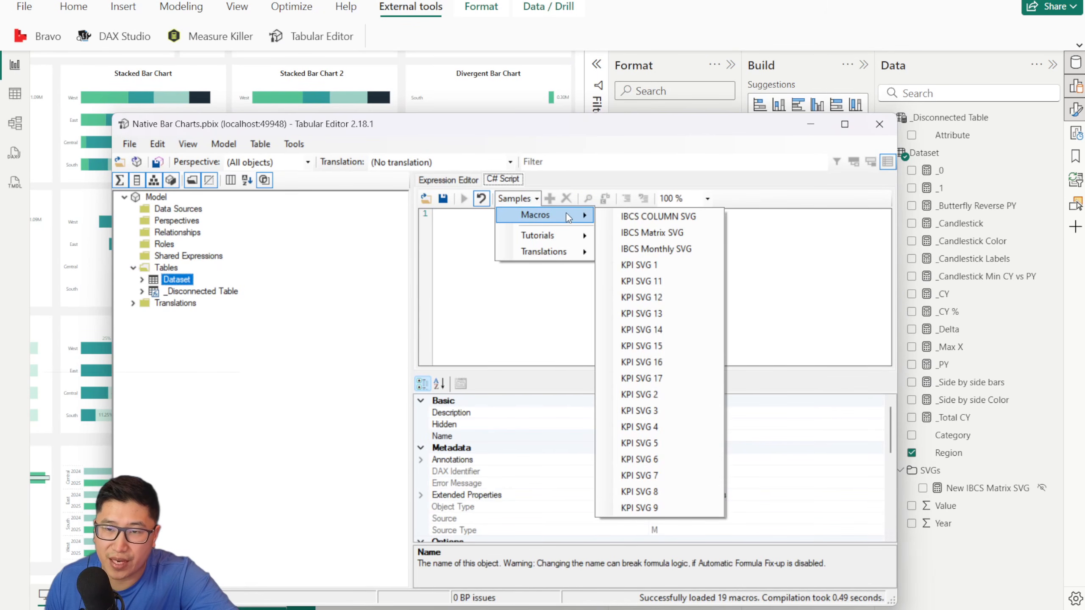
left_click(695, 236)
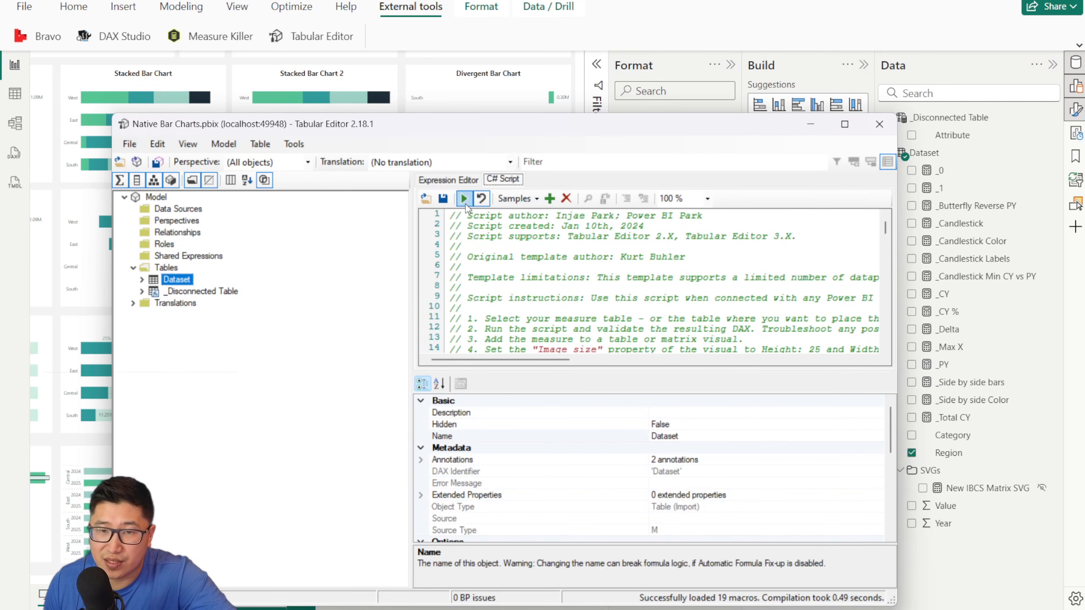
Step: Run the script with _CY as the measure, _PY as the comparison and Region as the grouping column, and save the model
left_click(464, 199)
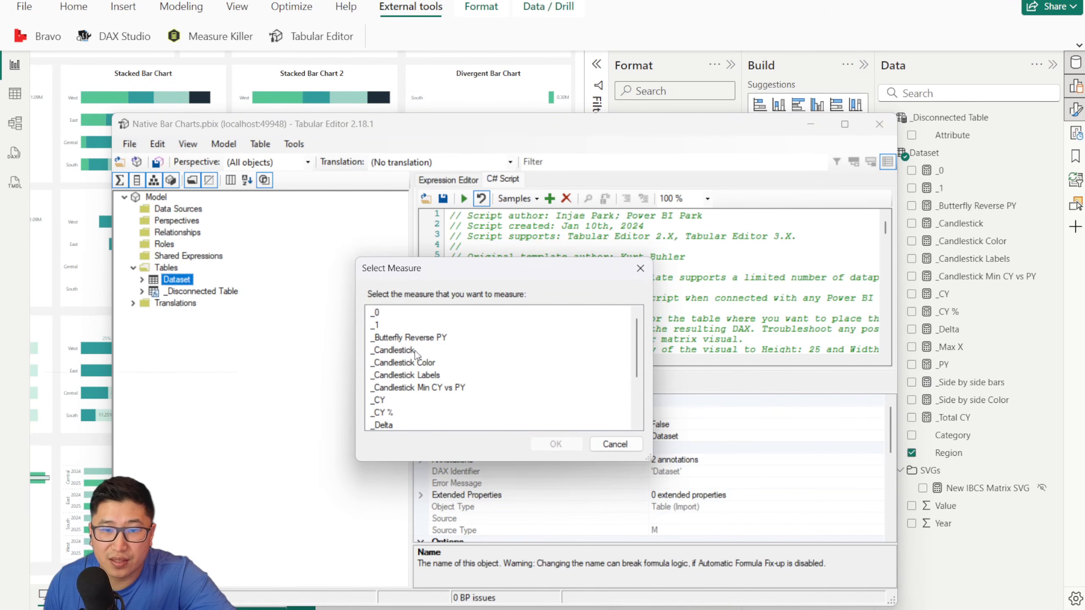
left_click(410, 401)
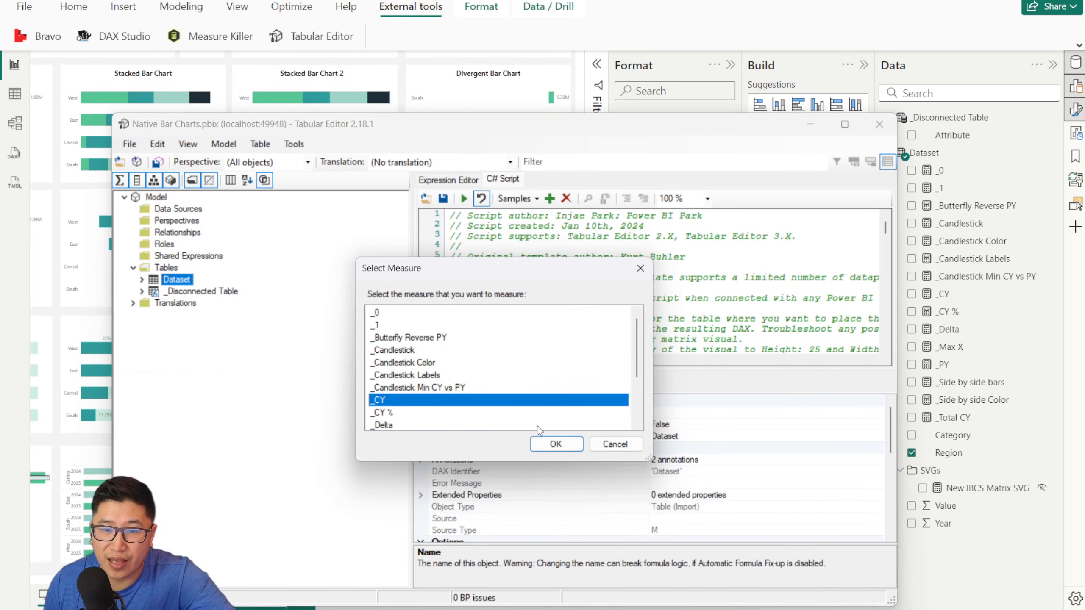
left_click(554, 445)
scroll(455, 385, "down", 1)
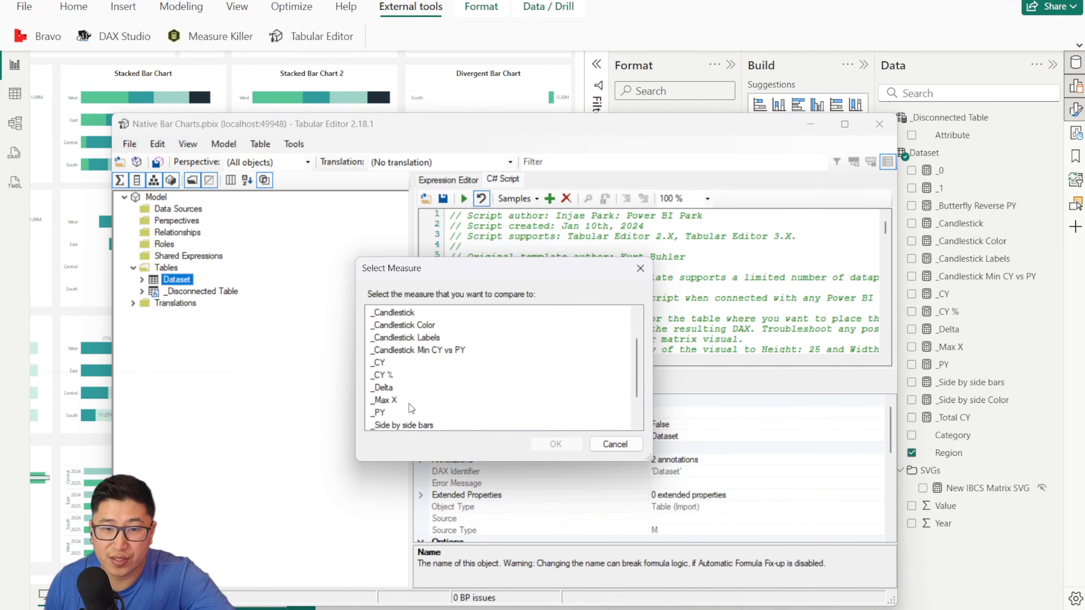
left_click(508, 412)
left_click(555, 444)
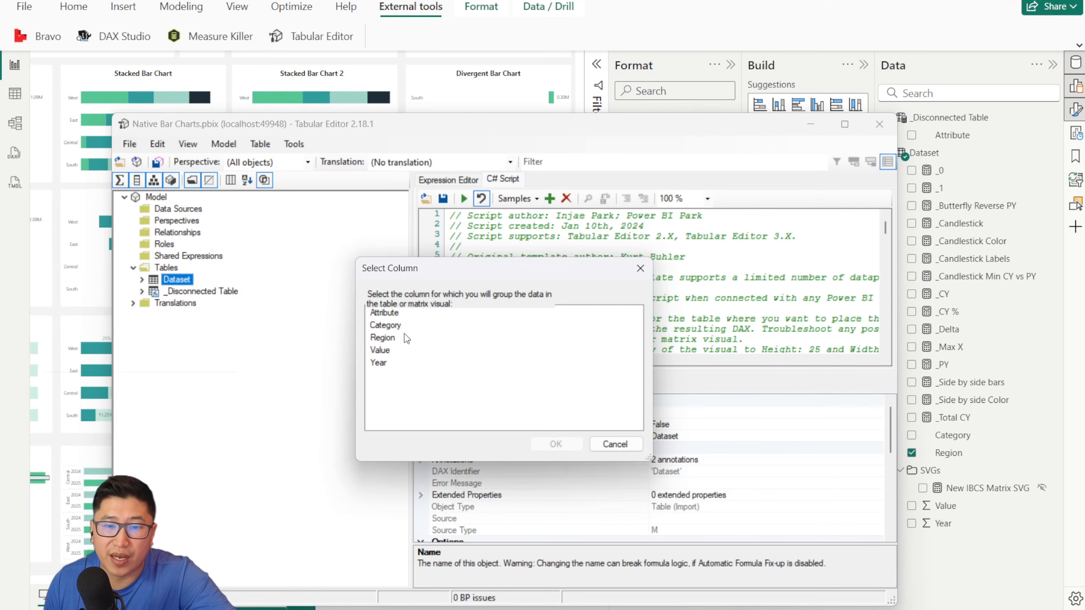
left_click(406, 337)
left_click(555, 444)
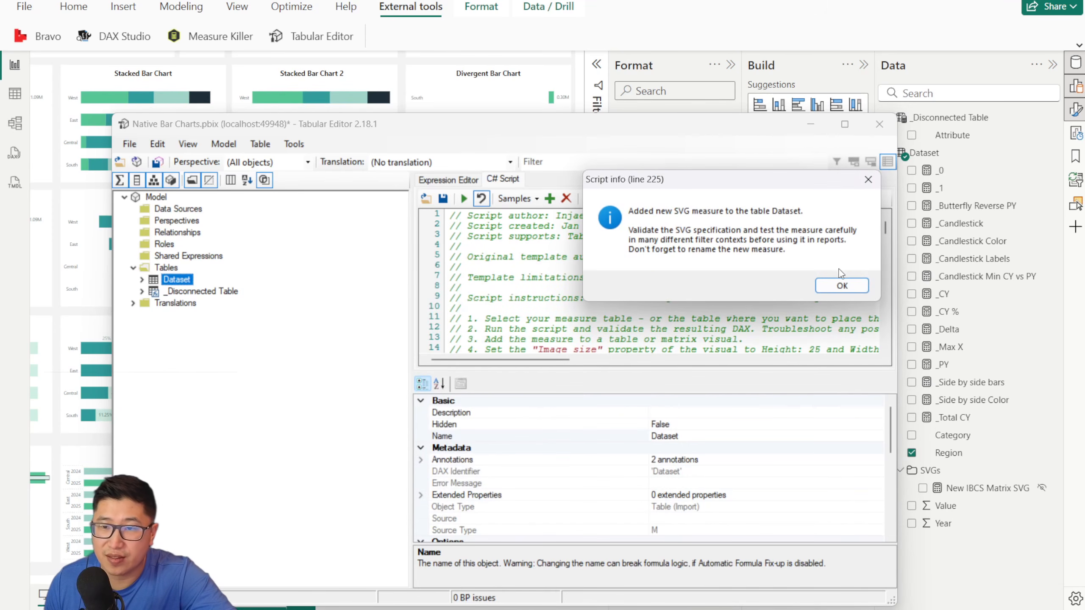
left_click(842, 286)
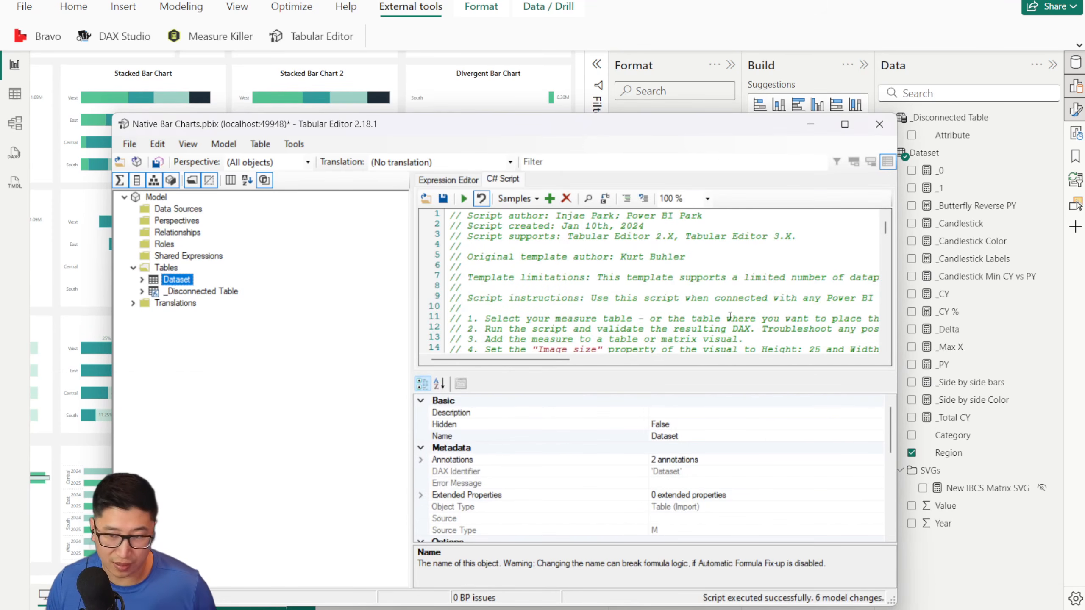
key("ctrl+s")
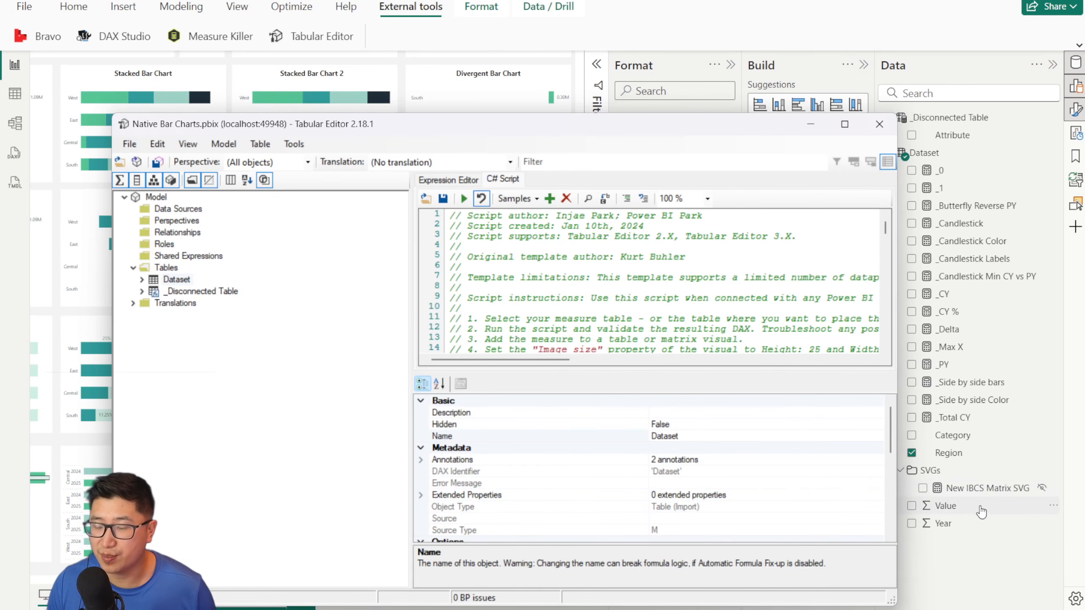
Step: Return to Power BI and add the New IBCS Matrix SVG 1 measure as a column beside Region in the table
left_click(956, 512)
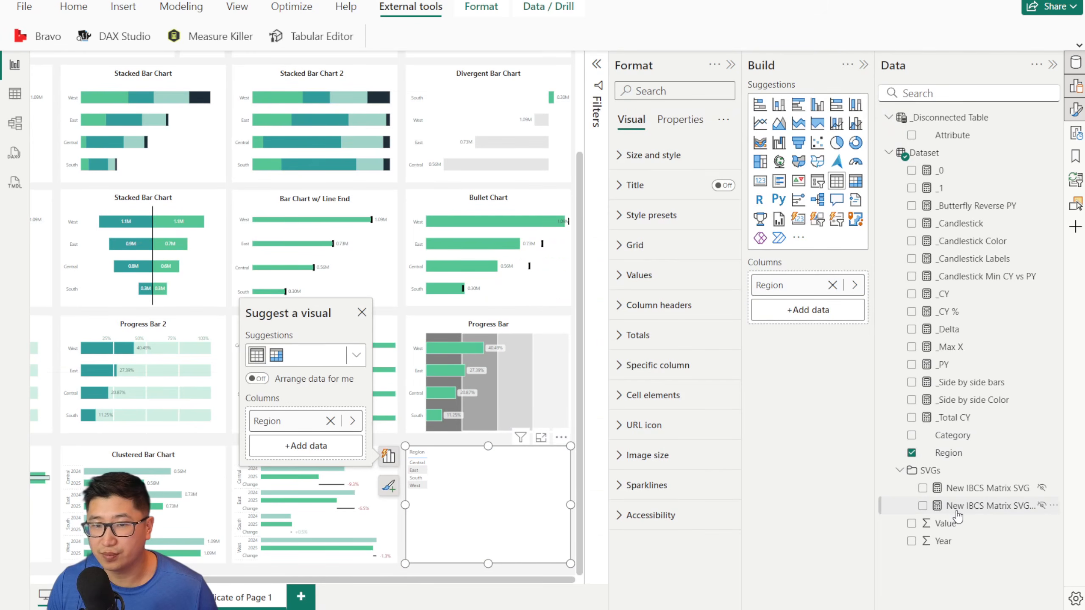
left_click_drag(956, 512, 826, 312)
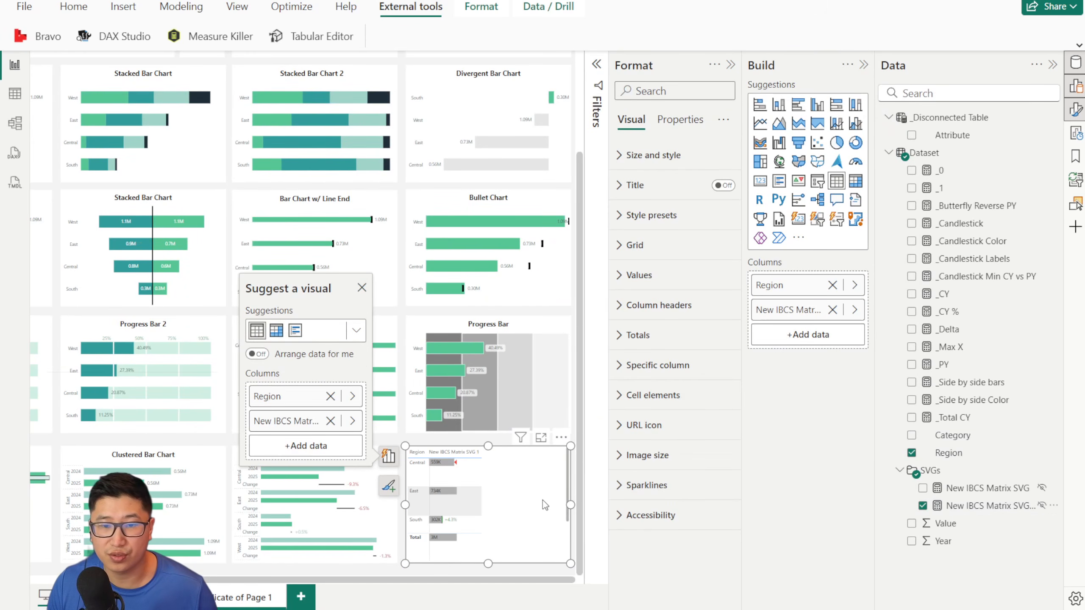
scroll(500, 359, "up", 3)
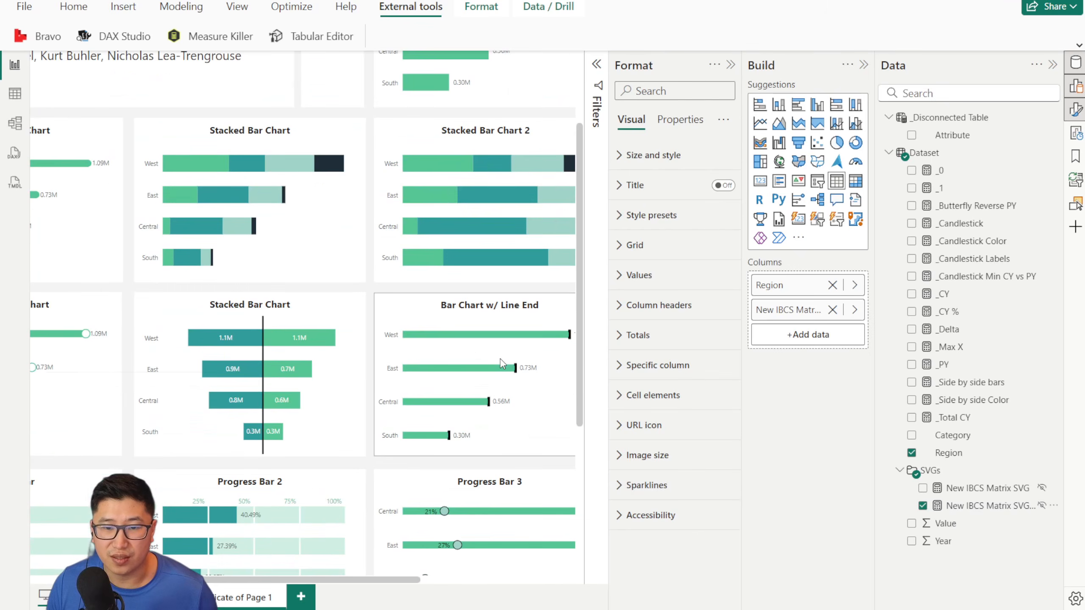
scroll(500, 358, "down", 4)
scroll(497, 587, "right", 5)
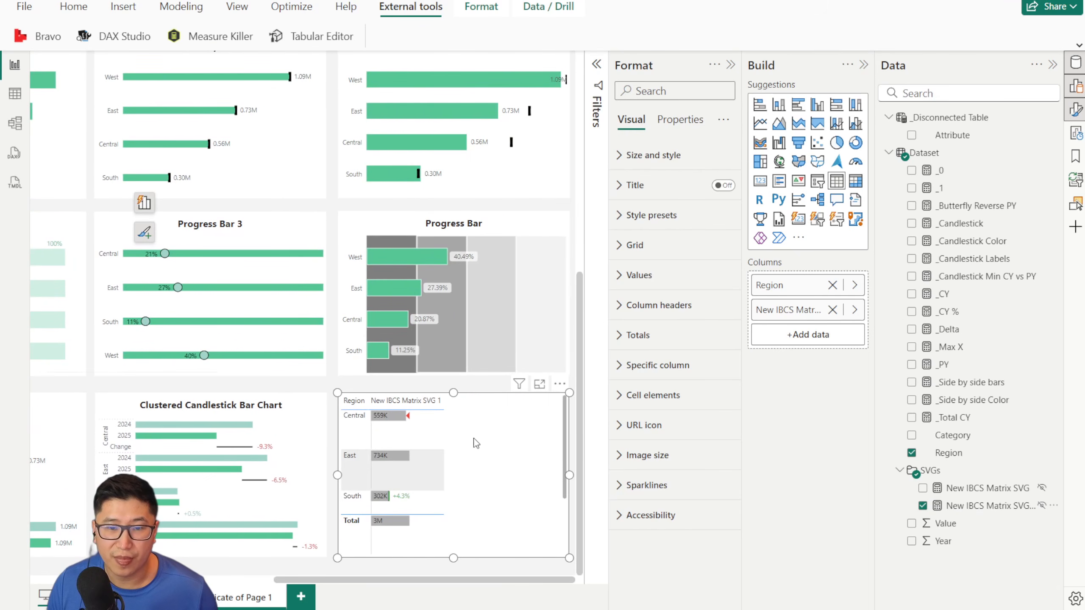
Step: Set the table's image size to 40 px high and 280 px wide
left_click(650, 455)
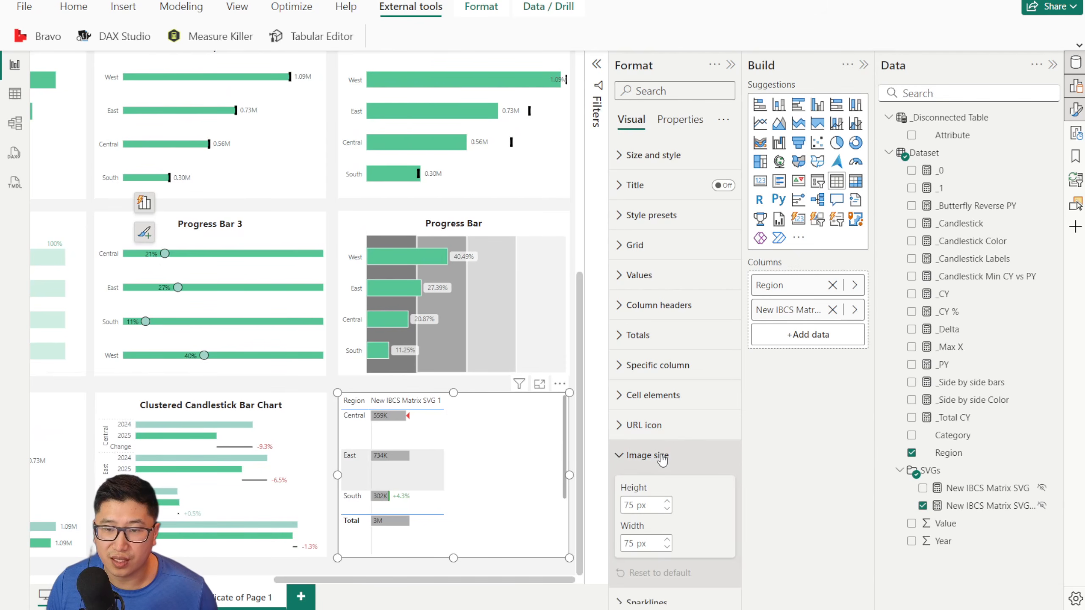
scroll(637, 457, "down", 1)
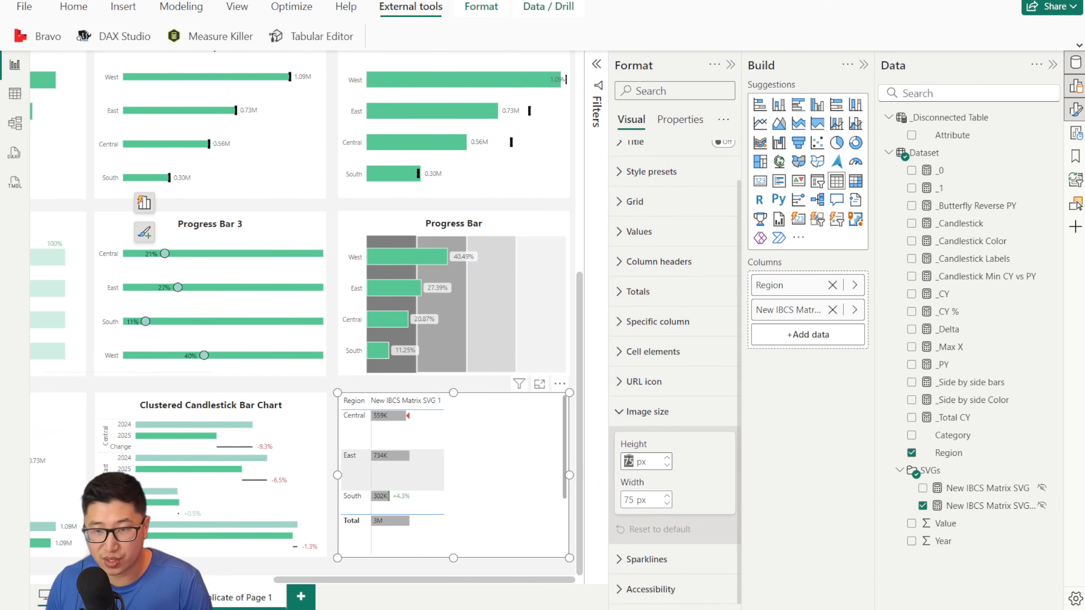
double_click(630, 500)
type("1")
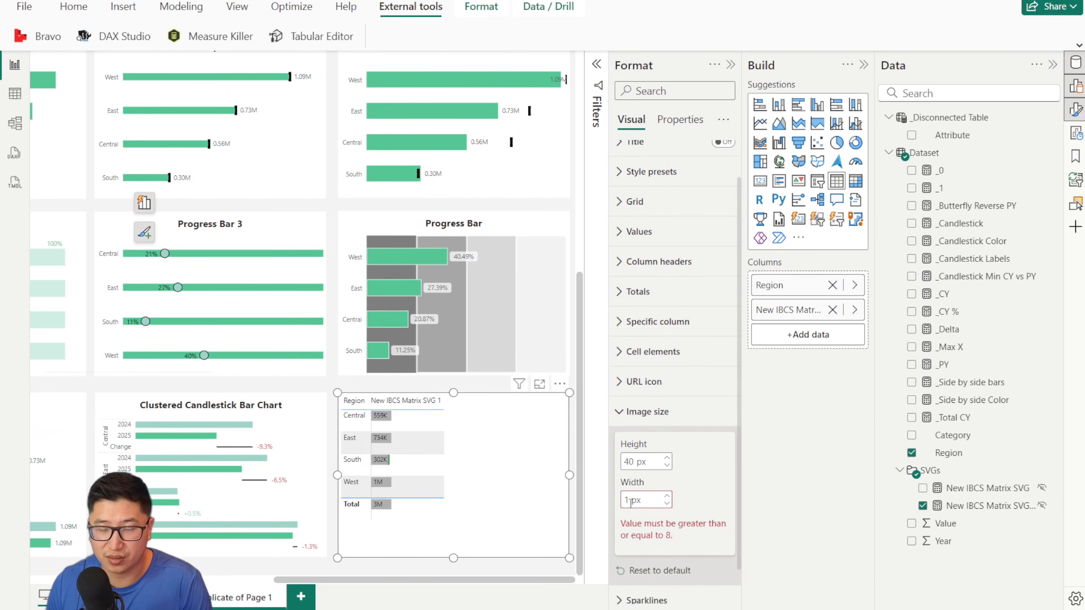
type("80")
key("Return")
left_click_drag(638, 500, 621, 504)
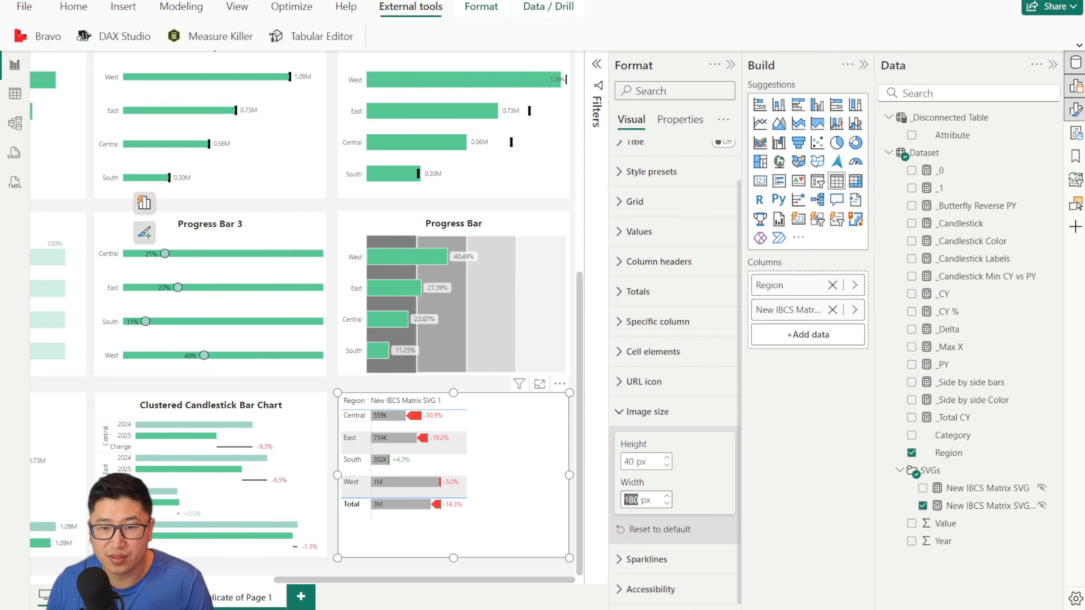
type("280")
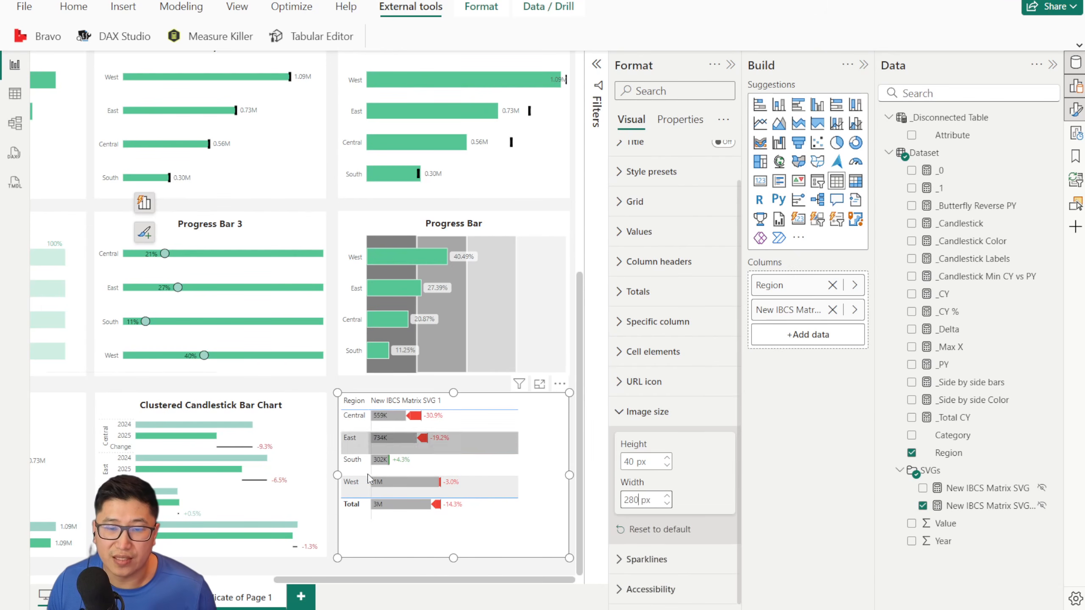
Step: Sort the table by the SVG column in descending order and turn off its totals row
left_click(440, 403)
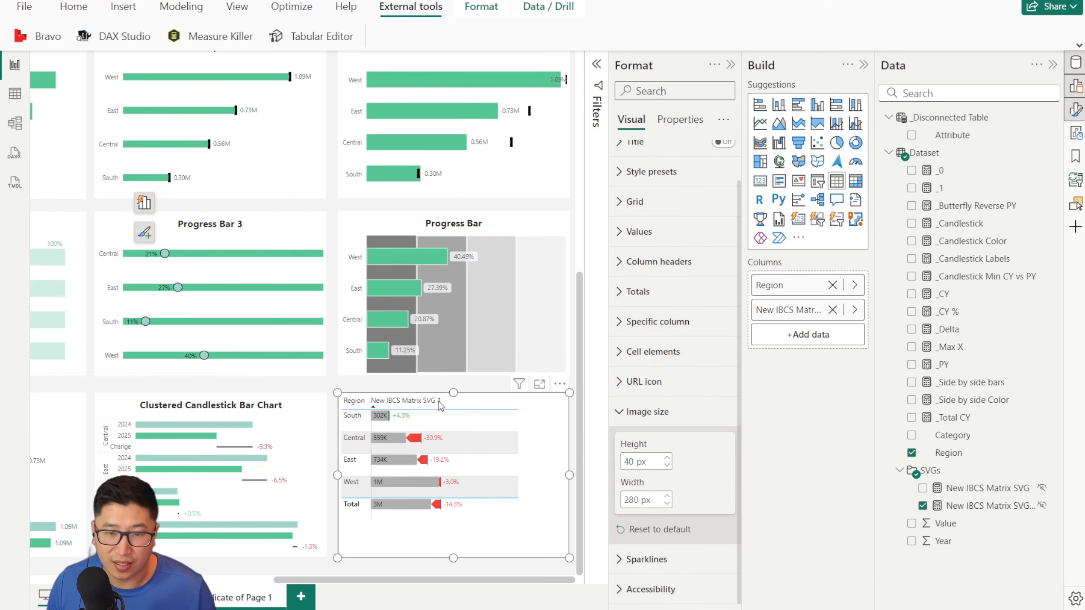
left_click(440, 403)
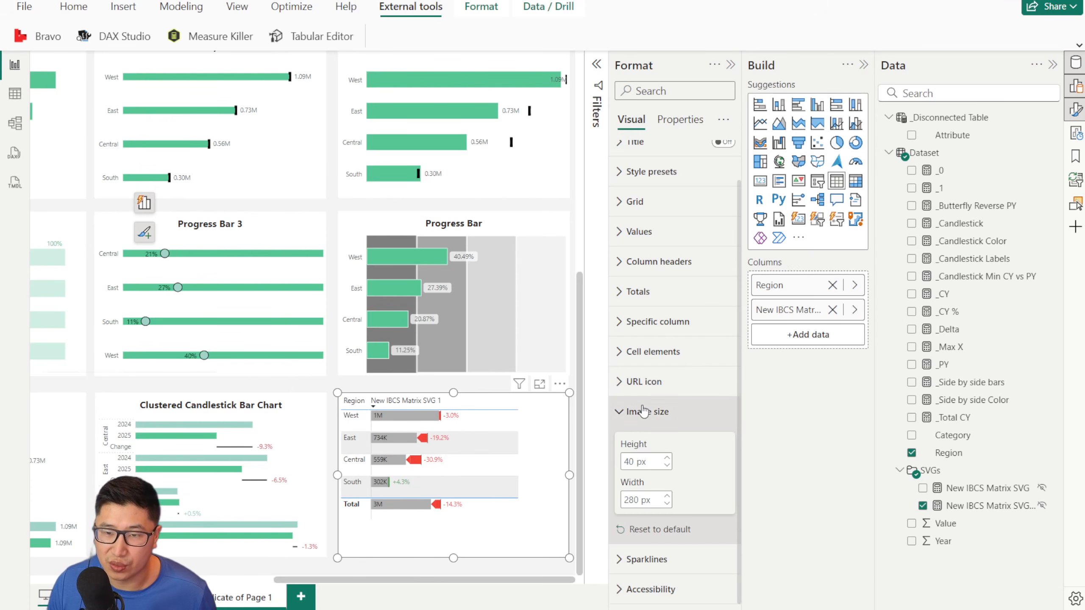
left_click(666, 412)
left_click(700, 336)
left_click(717, 371)
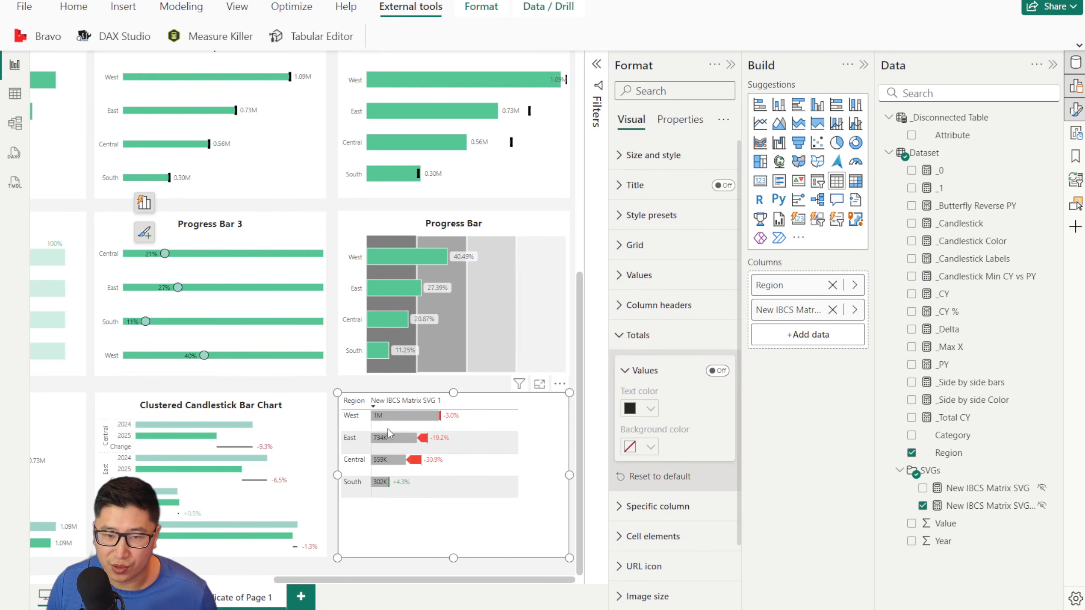
left_click(637, 335)
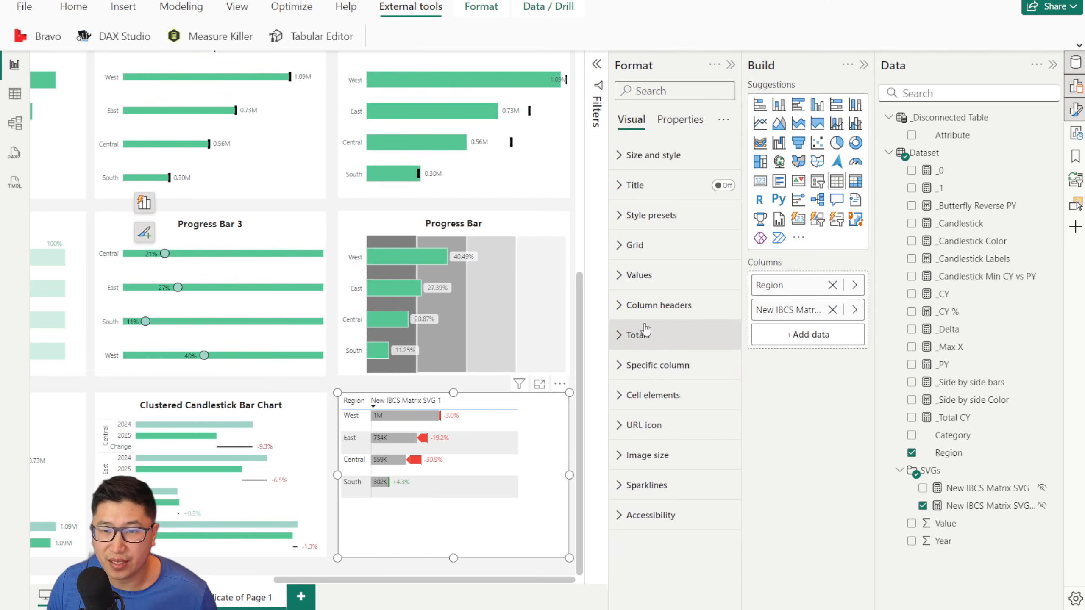
Step: Increase the font size of the table's values to 14
left_click(664, 305)
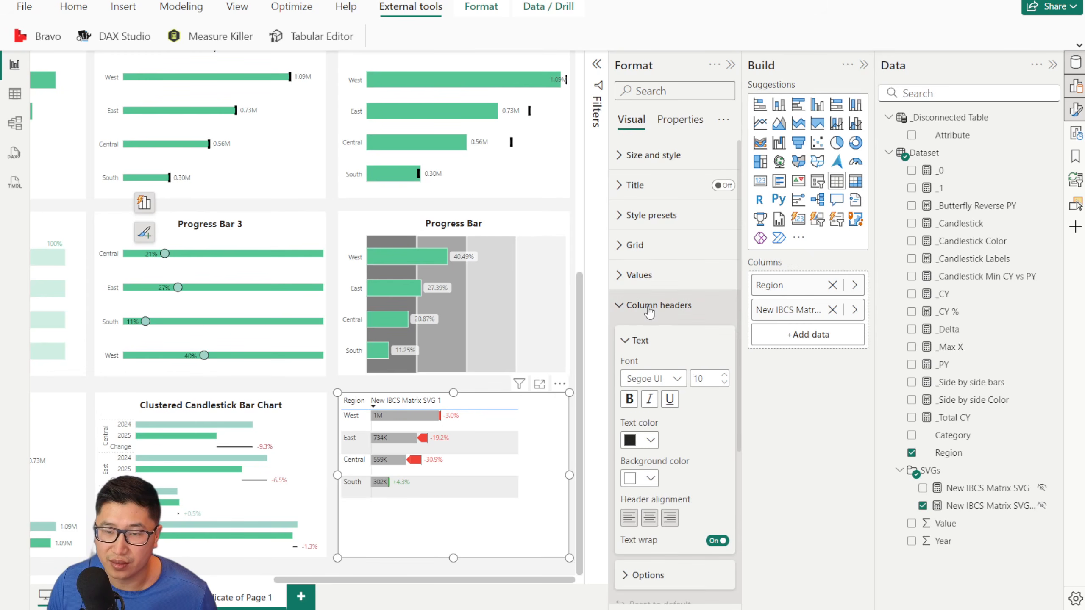
left_click(649, 309)
left_click(654, 277)
left_click(725, 347)
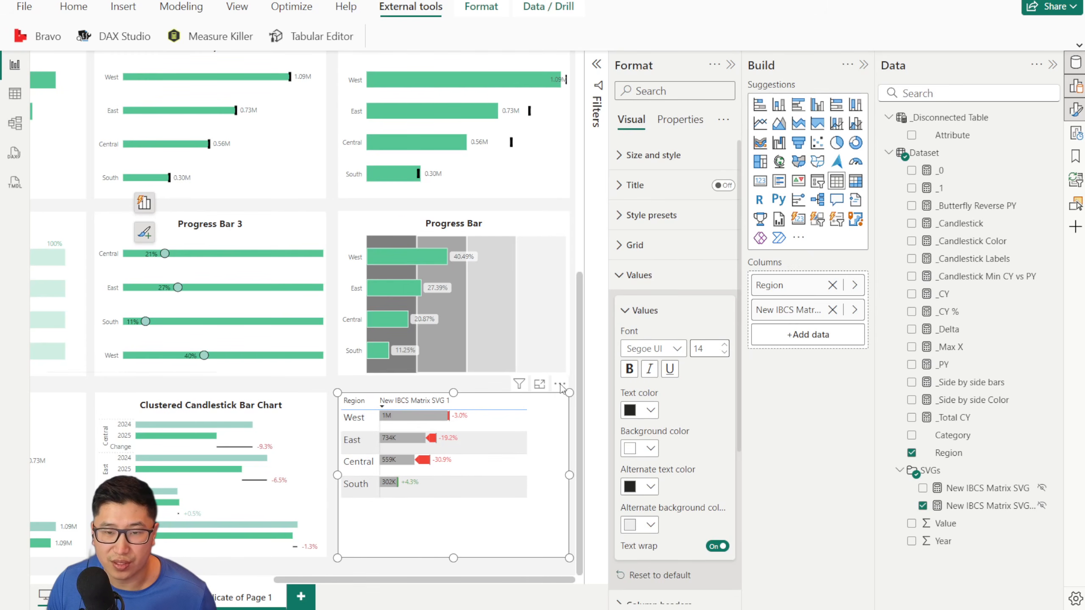
Step: Turn on the table's title, enter "Matrix SVG" as its text and center it
left_click(723, 185)
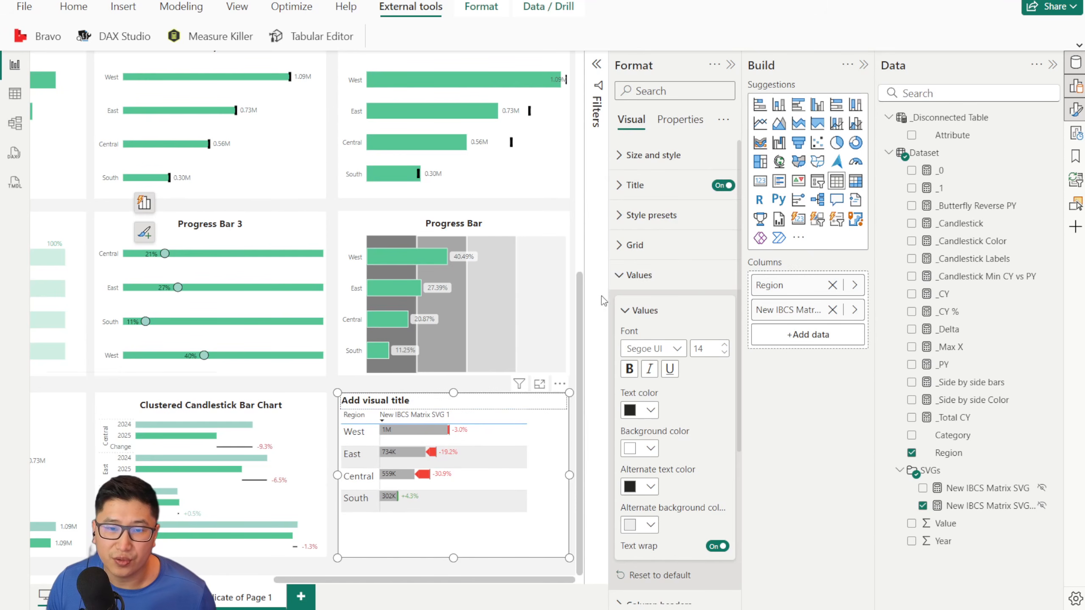
left_click(639, 193)
left_click(665, 255)
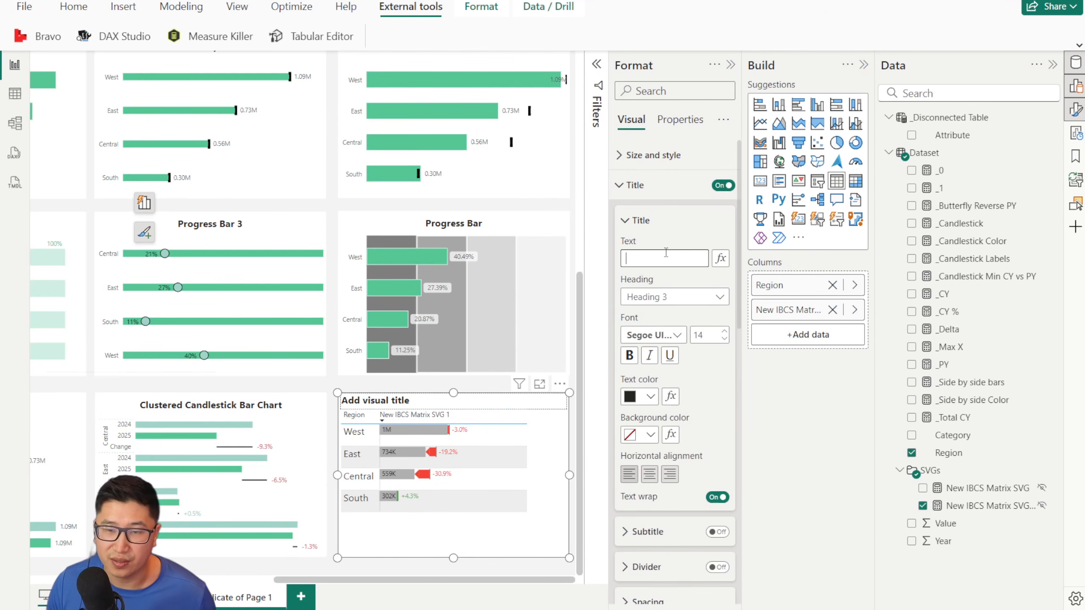
type("MAtrix S")
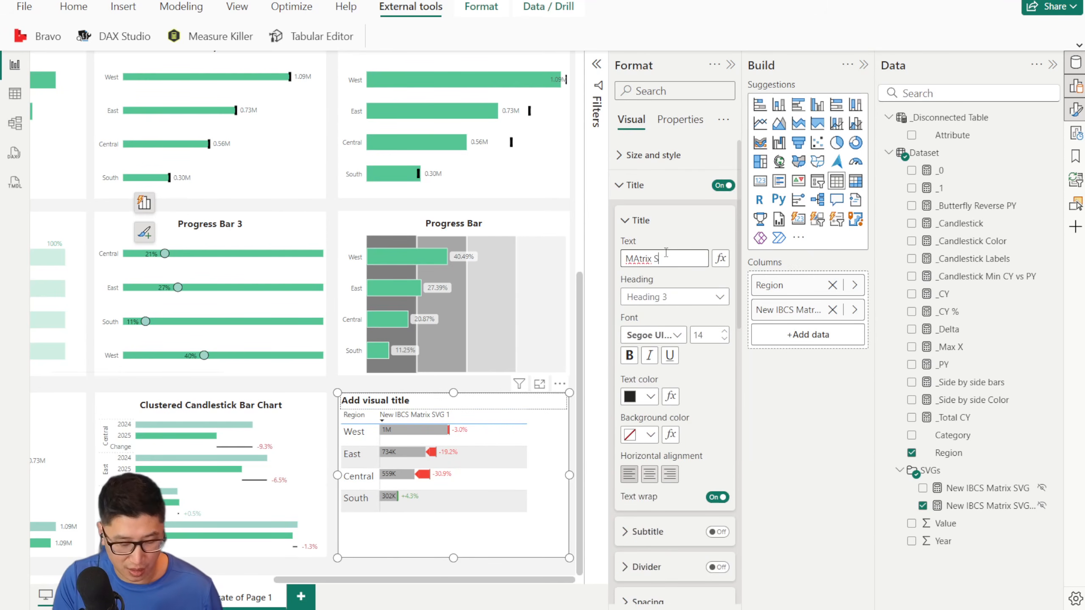
key("BackSpace")
key("BackSpace")
key("BackSpace")
key("BackSpace")
key("BackSpace")
key("BackSpace")
key("BackSpace")
type("atrix A")
key("BackSpace")
type("S")
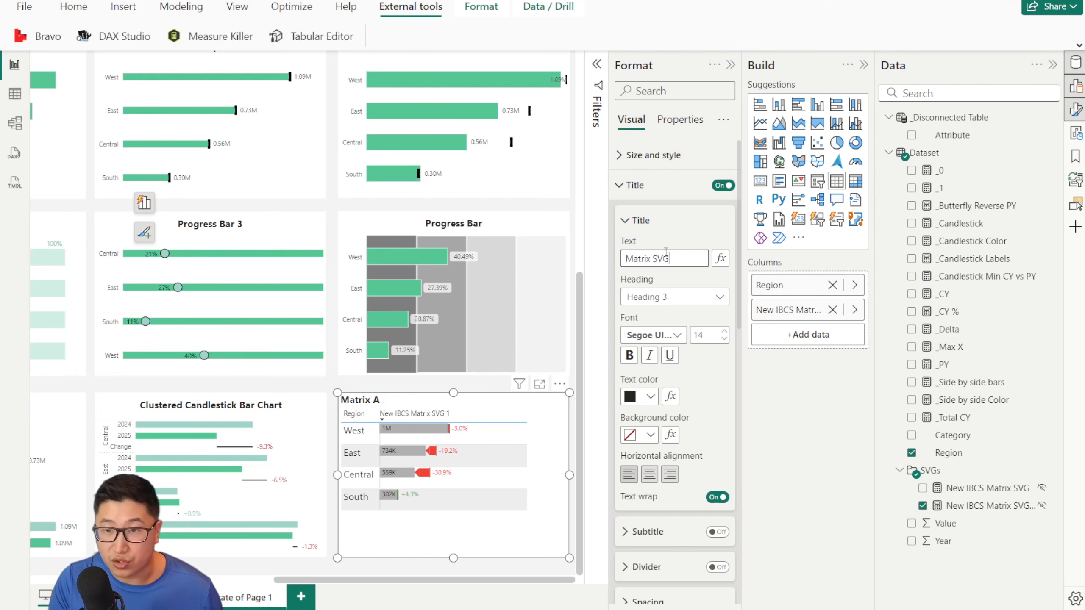
left_click(650, 474)
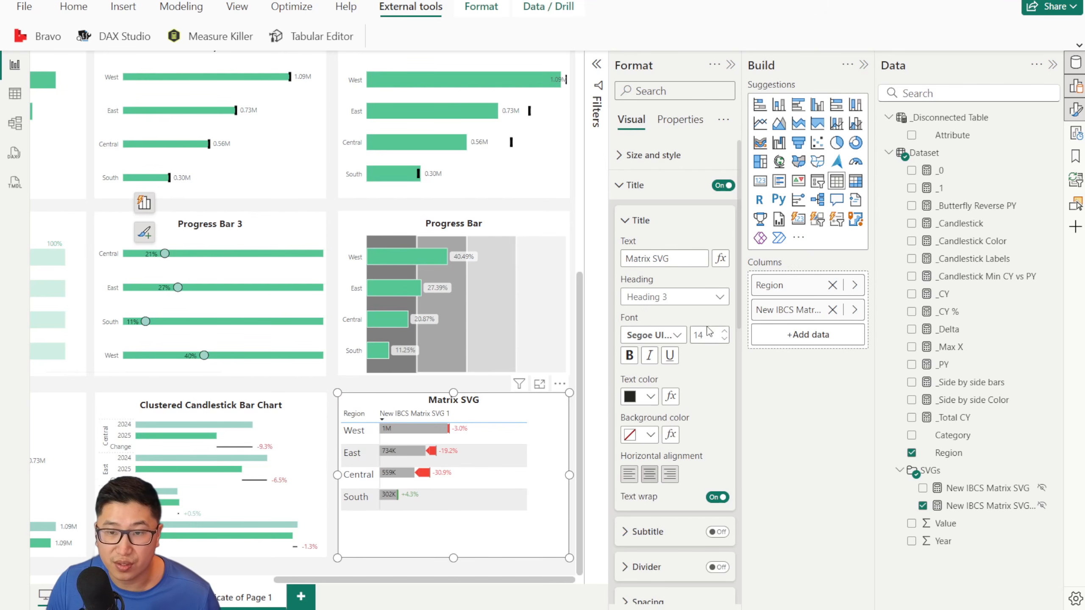
Step: Blank out the display names of the Region and New IBCS Matrix SVG 1 columns in the table
double_click(794, 284)
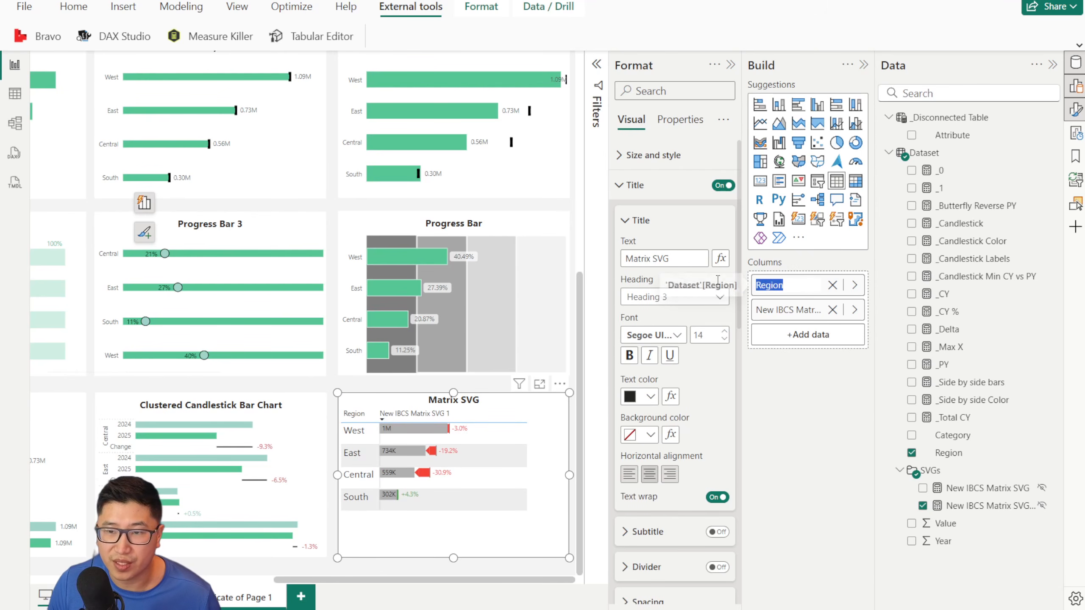
double_click(786, 309)
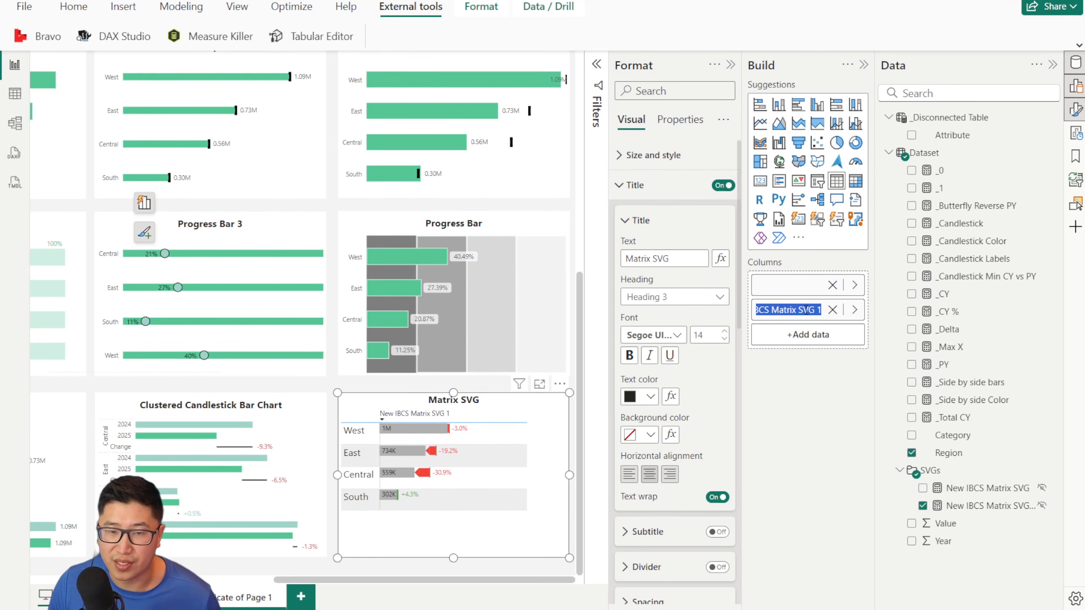
key("Return")
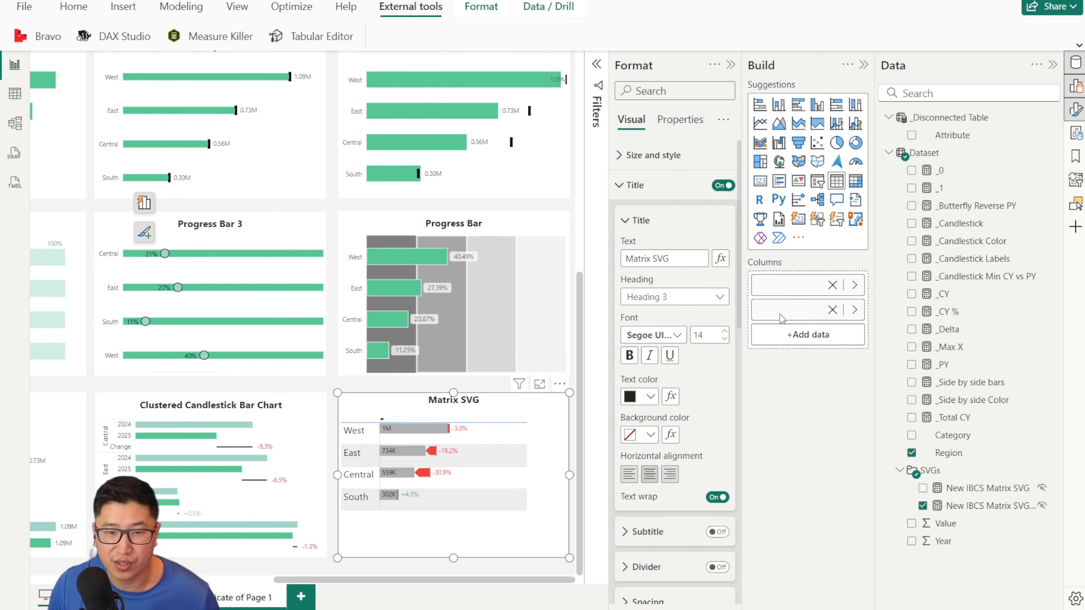
left_click(635, 185)
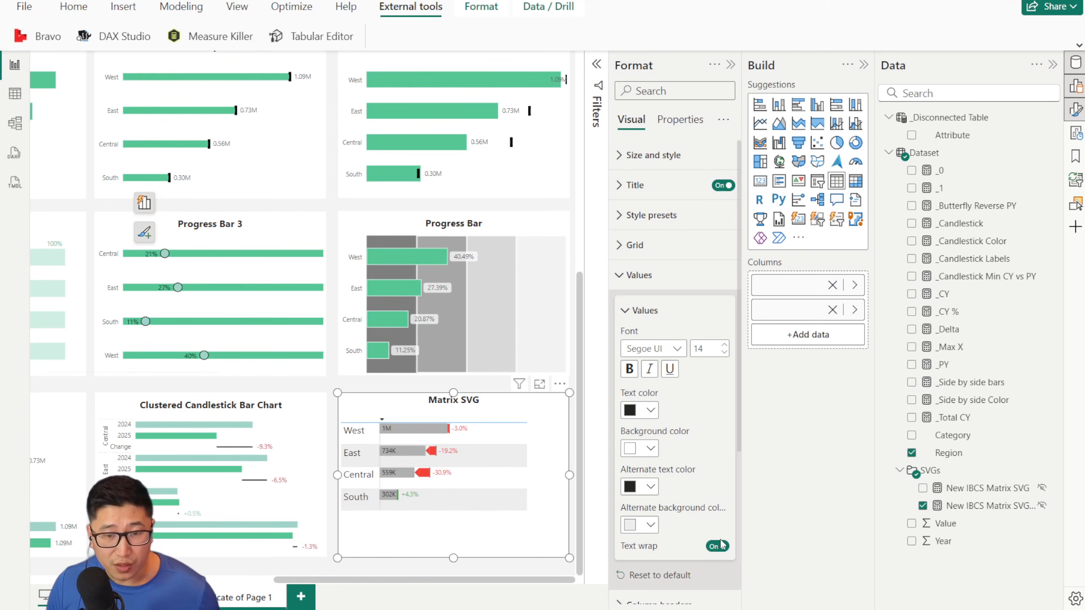
Step: Examine the DAX of the New IBCS Matrix SVG 1 measure from its input fields to the final SVG, and close it without changes
left_click(989, 506)
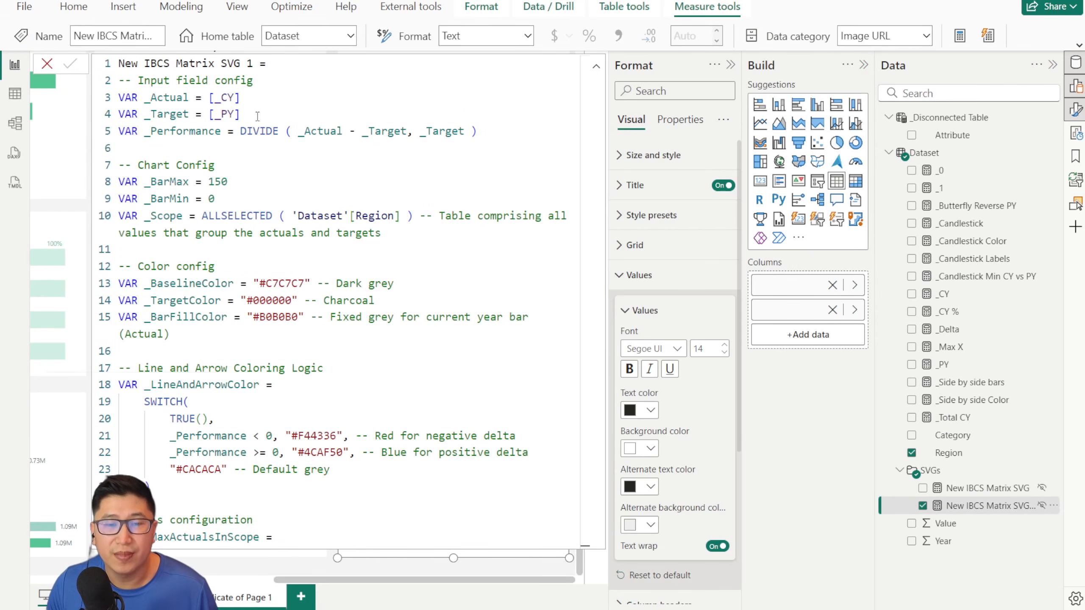
left_click(293, 176)
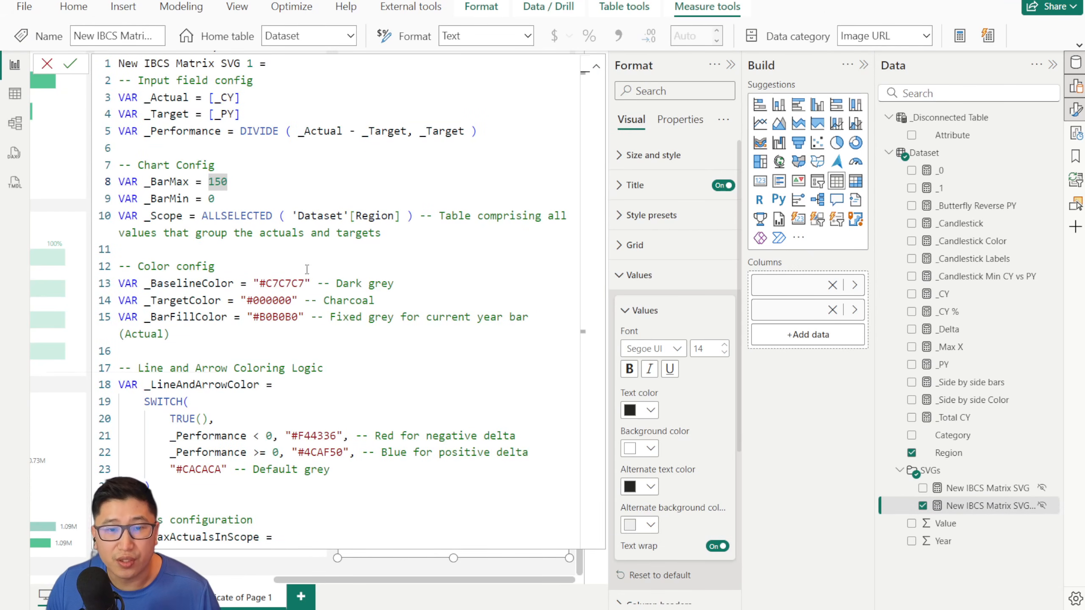
left_click_drag(209, 97, 241, 98)
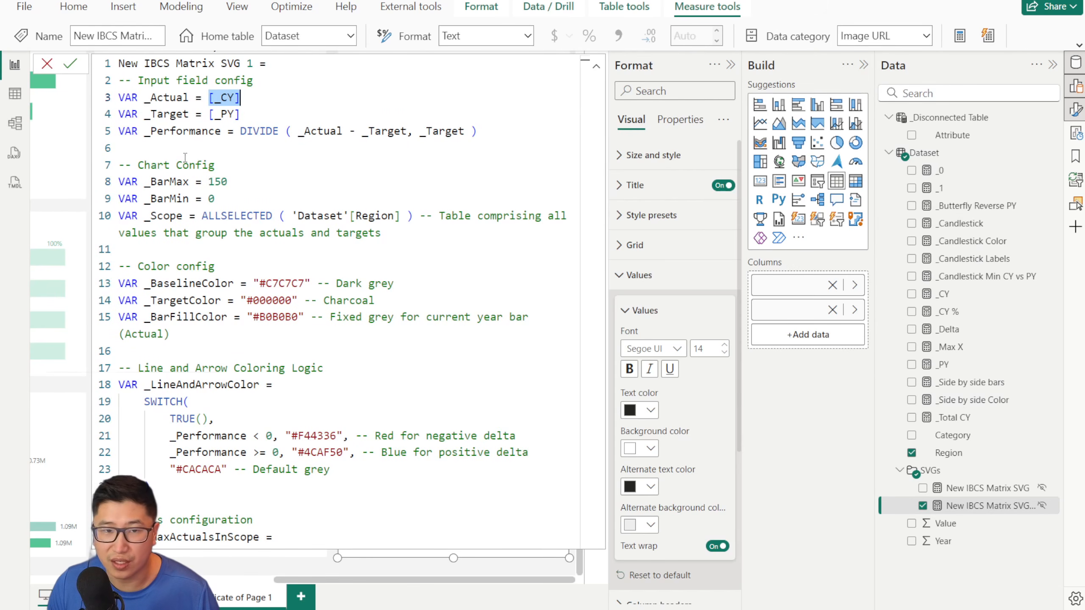
scroll(258, 254, "down", 12)
scroll(258, 254, "down", 18)
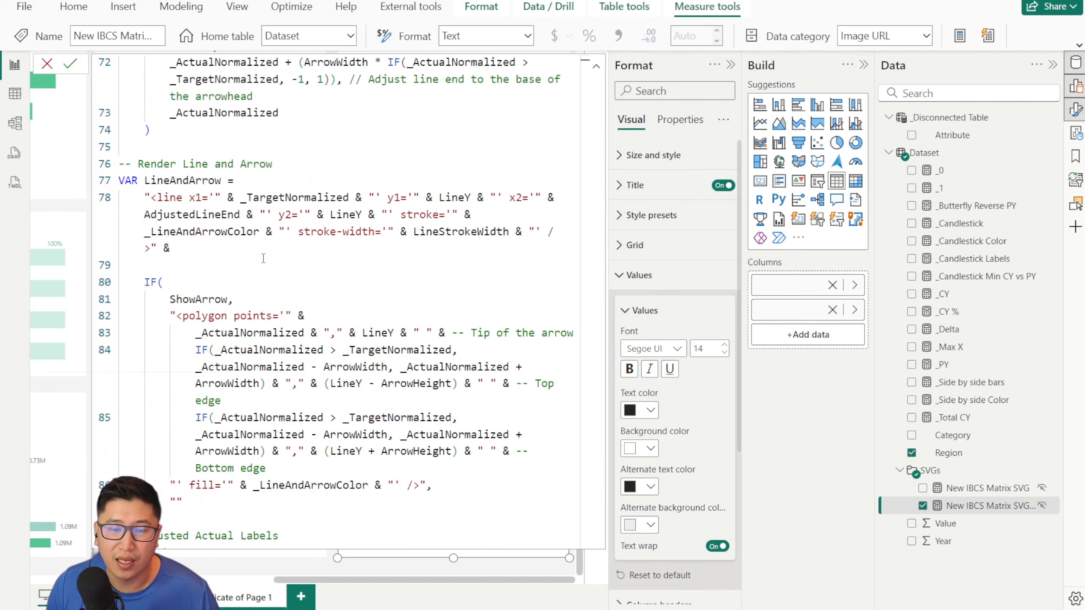
scroll(263, 273, "down", 16)
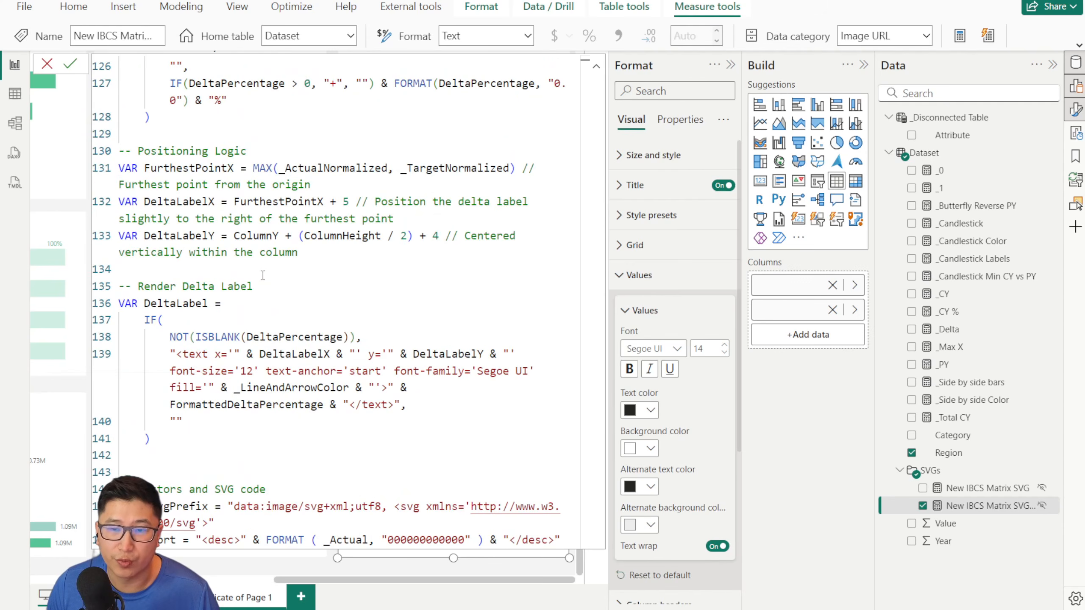
scroll(261, 276, "down", 2)
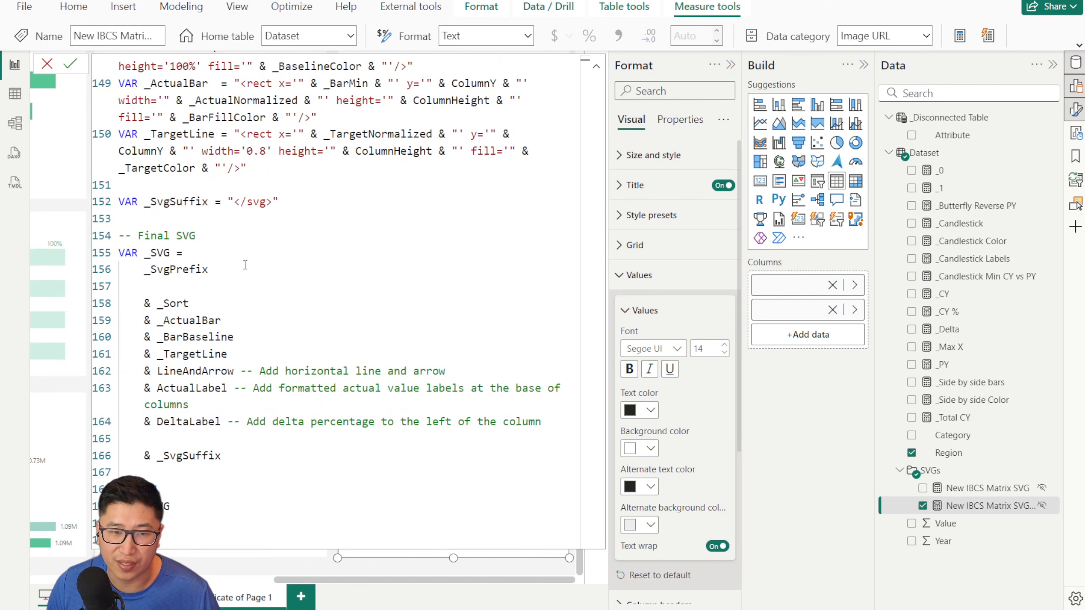
left_click(47, 64)
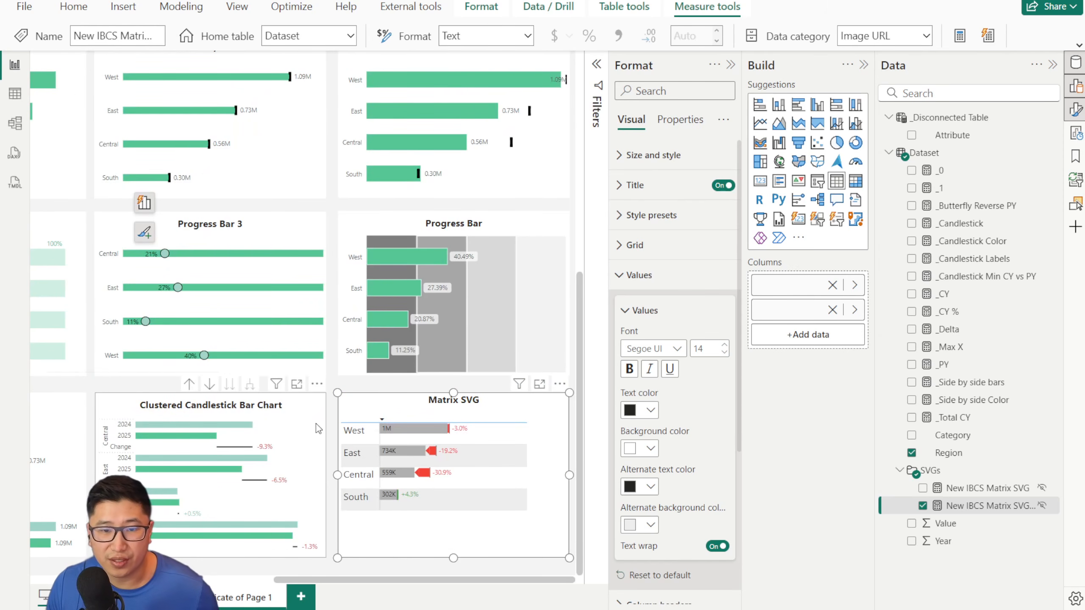
Step: Switch to the Power BI Park classroom page and look through its courses down to SVG Macros
scroll(316, 424, "down", 5)
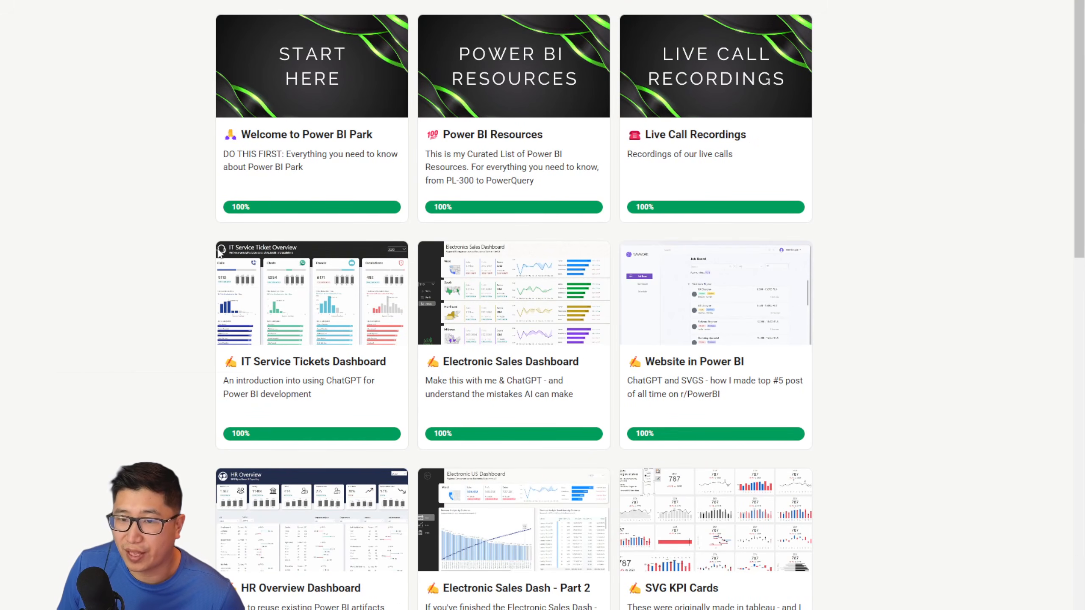
scroll(162, 250, "down", 6)
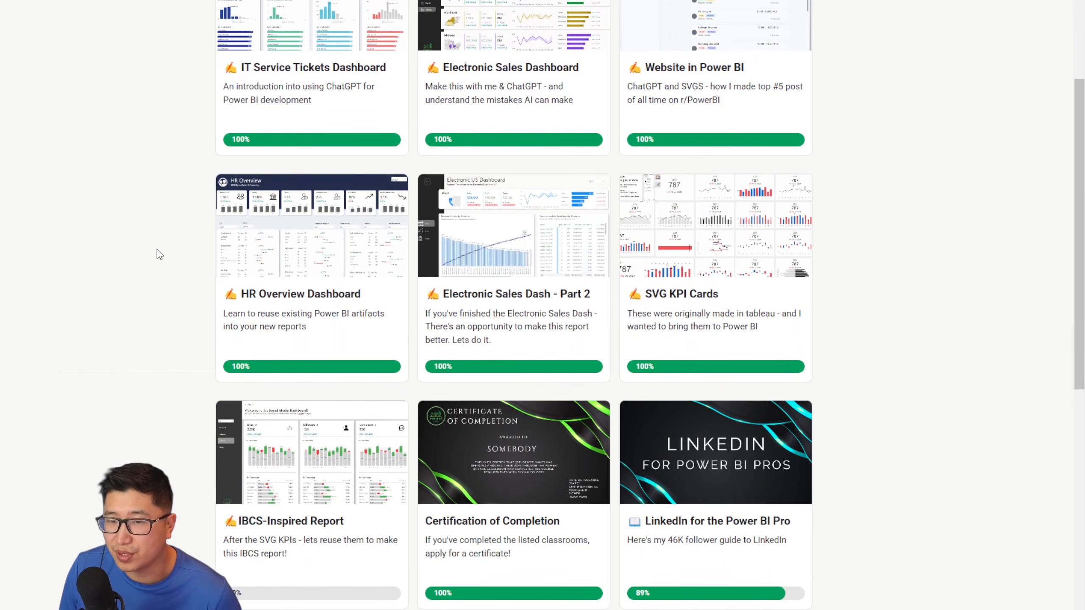
scroll(167, 244, "down", 3)
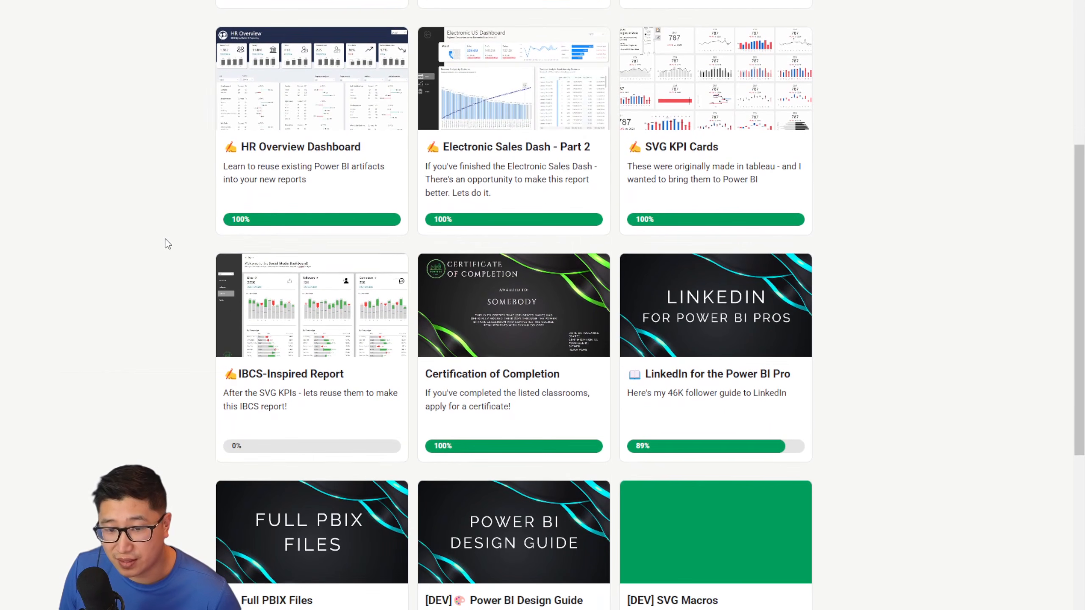
mouse_move(262, 609)
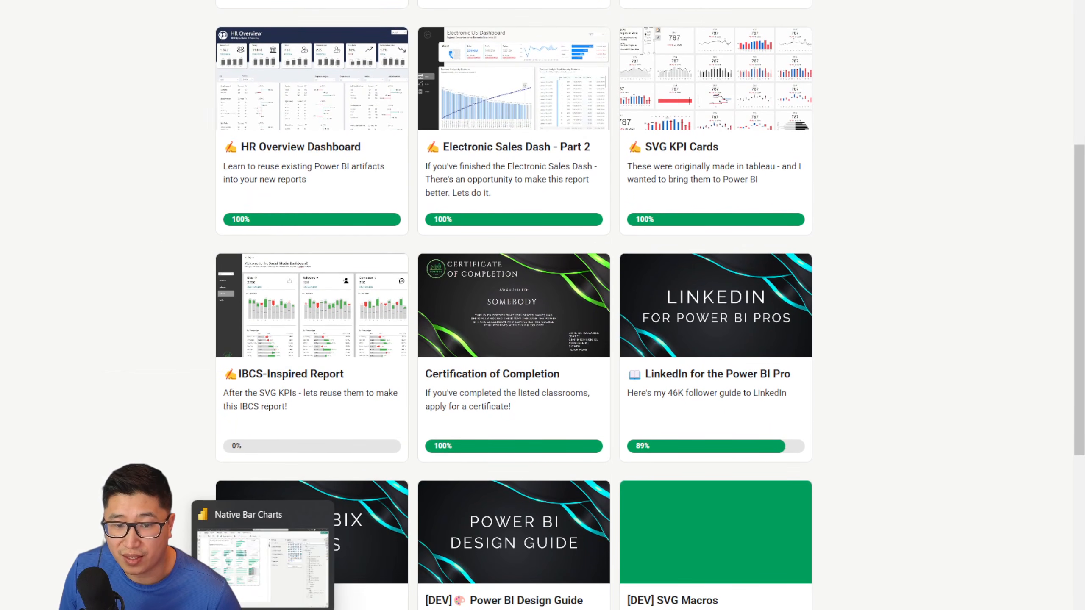
Step: Switch to Tabular Editor, look through the C# script and its list of SVG macros, and return to the report page
left_click(263, 560)
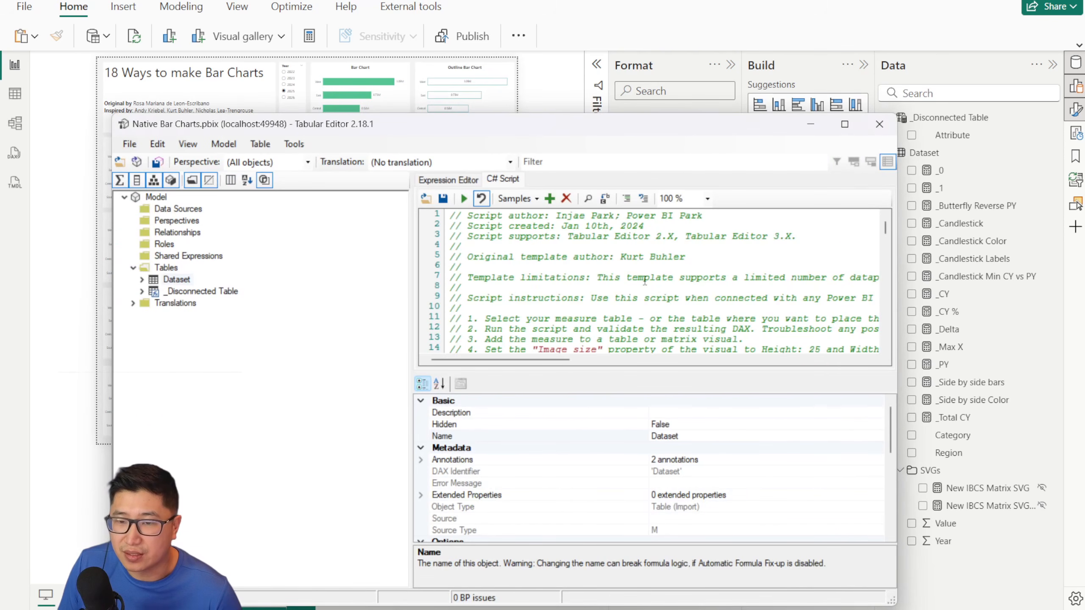
scroll(645, 280, "down", 20)
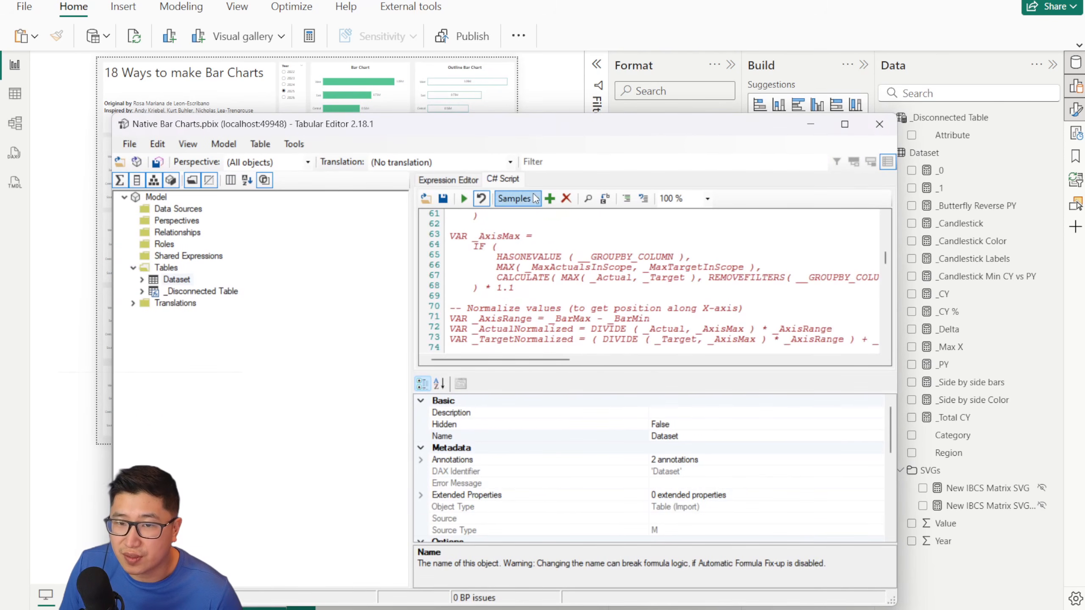
left_click(518, 198)
mouse_move(549, 215)
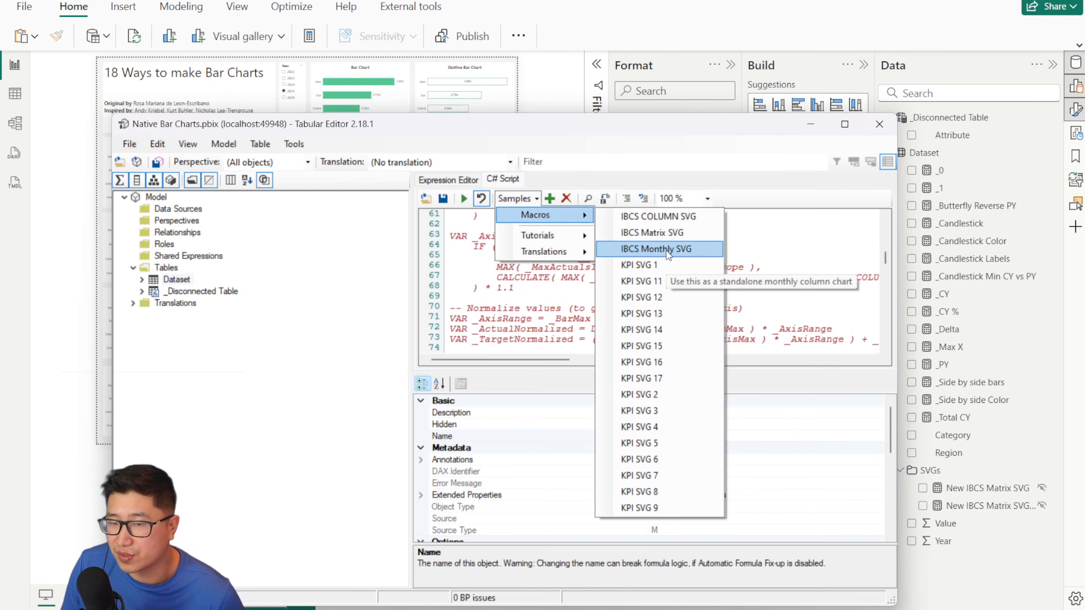
left_click(529, 201)
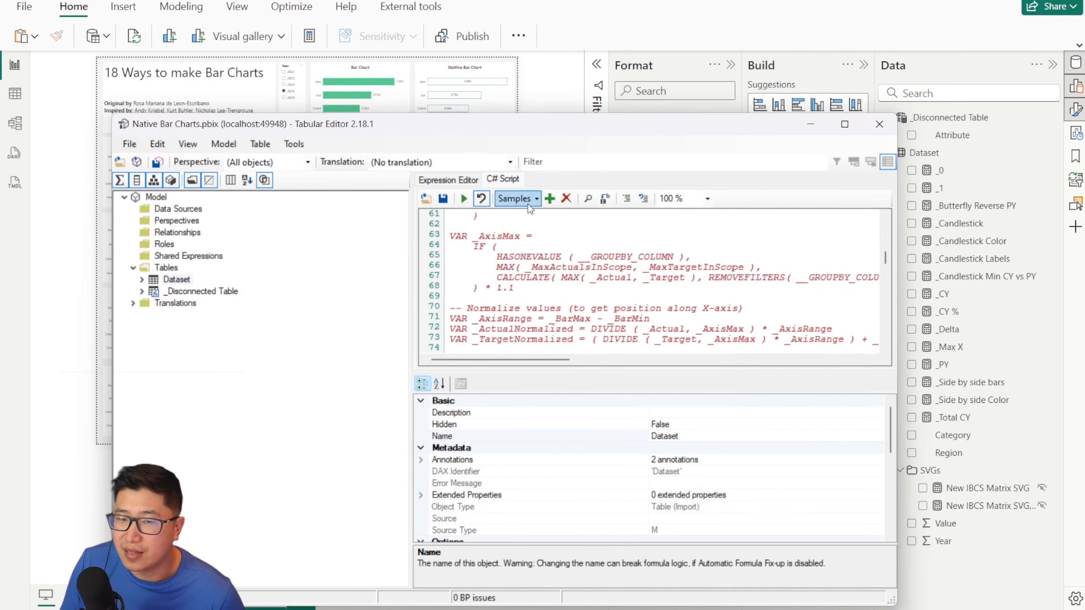
scroll(585, 268, "down", 10)
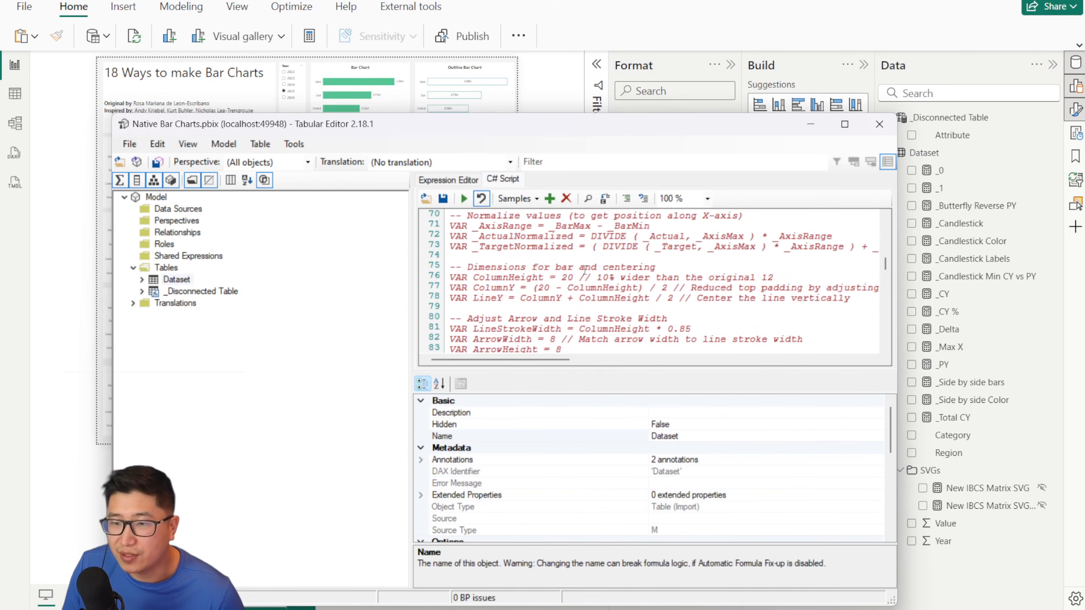
scroll(558, 307, "up", 8)
scroll(559, 307, "up", 20)
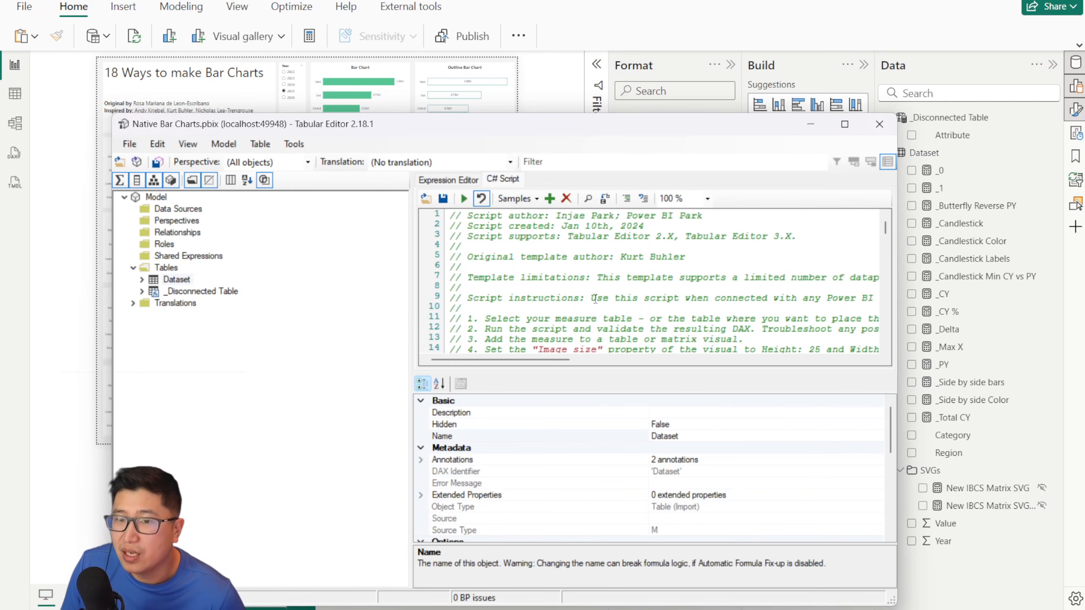
left_click(803, 125)
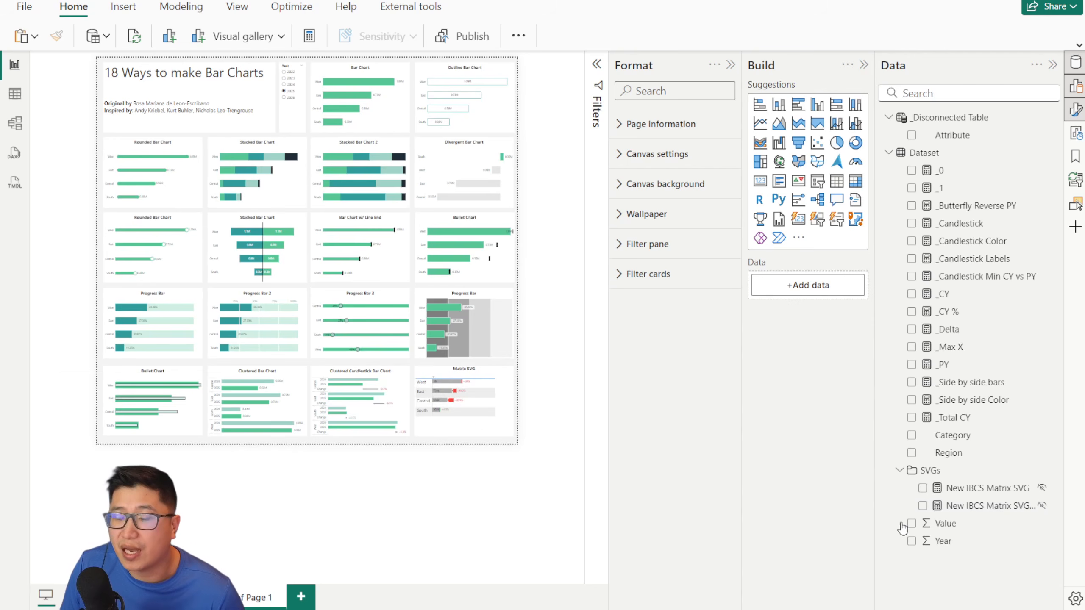
Step: Review the New IBCS Matrix SVG 1 measure's formula through its color and axis configuration, and close it without changes
left_click(1023, 506)
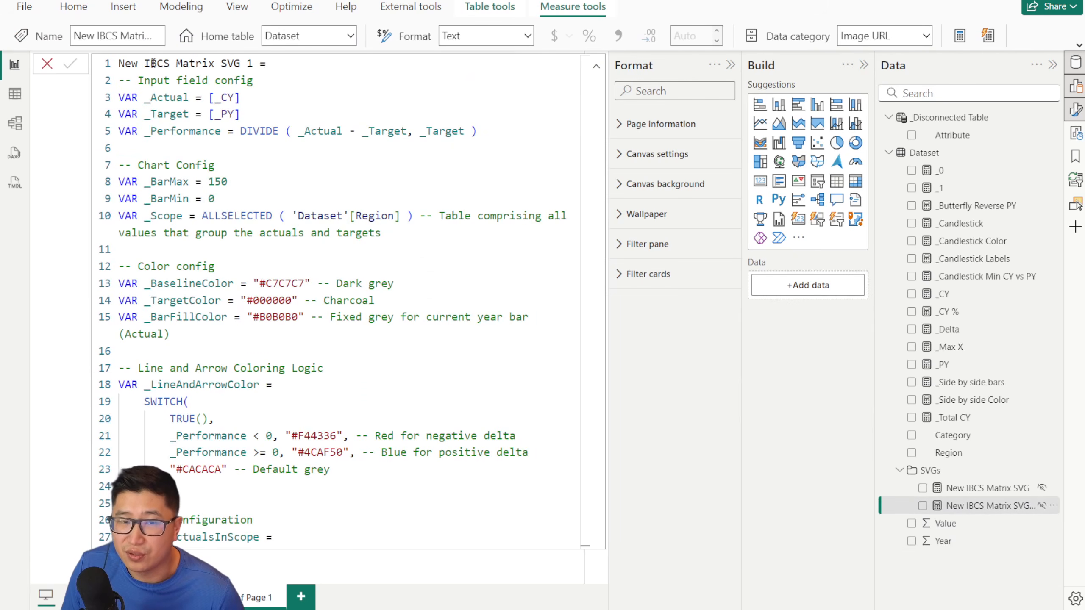
left_click_drag(153, 63, 382, 453)
scroll(382, 453, "down", 5)
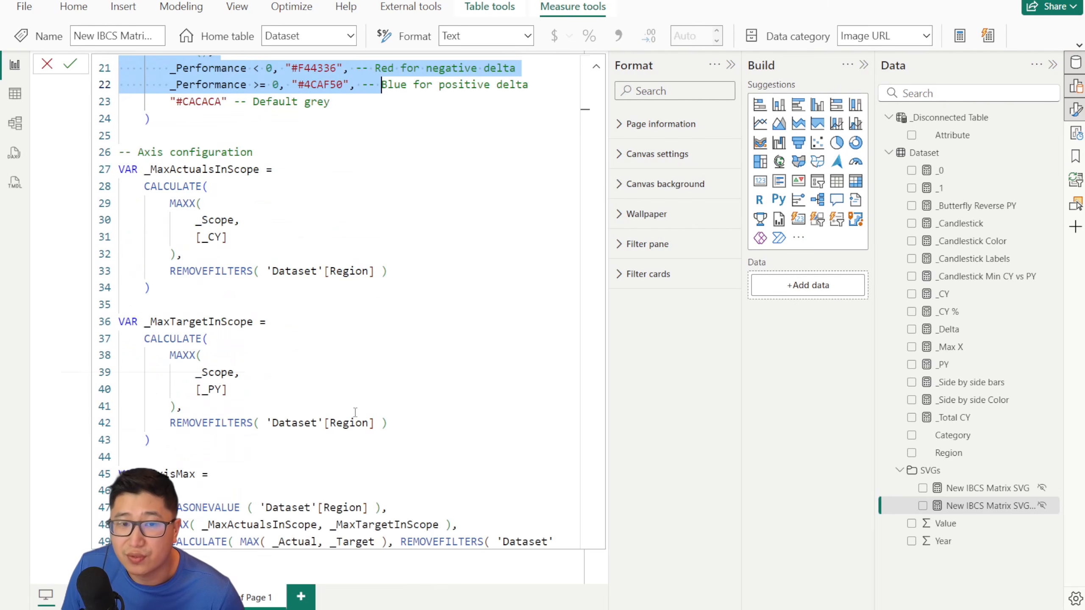
scroll(355, 412, "down", 8)
left_click(70, 64)
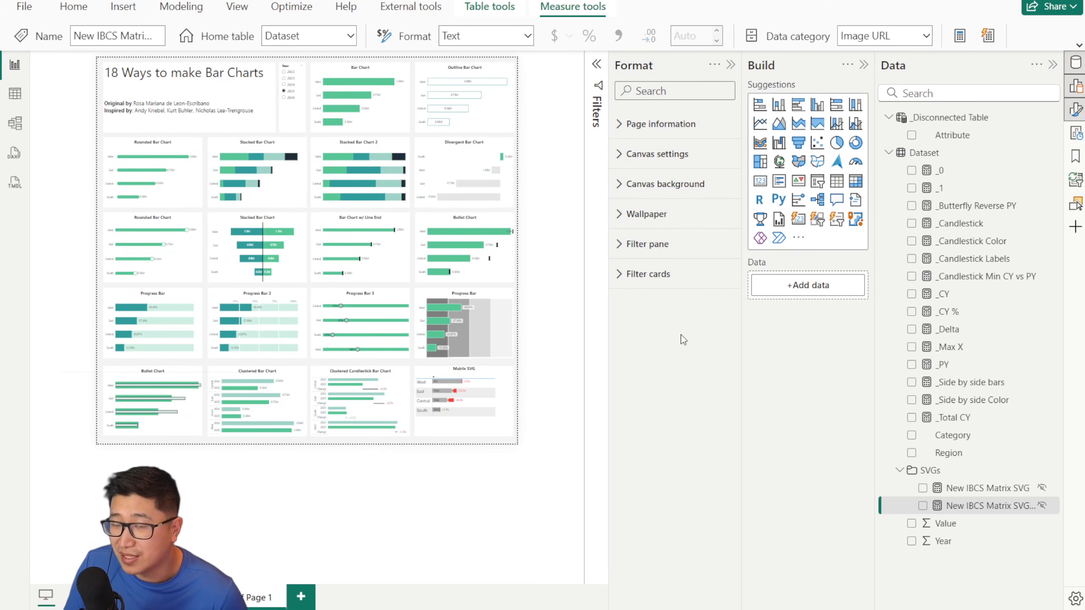
Step: Deselect the measure and collapse the Format and Build panes to give the report page more room
left_click(558, 322)
scroll(557, 322, "up", 3)
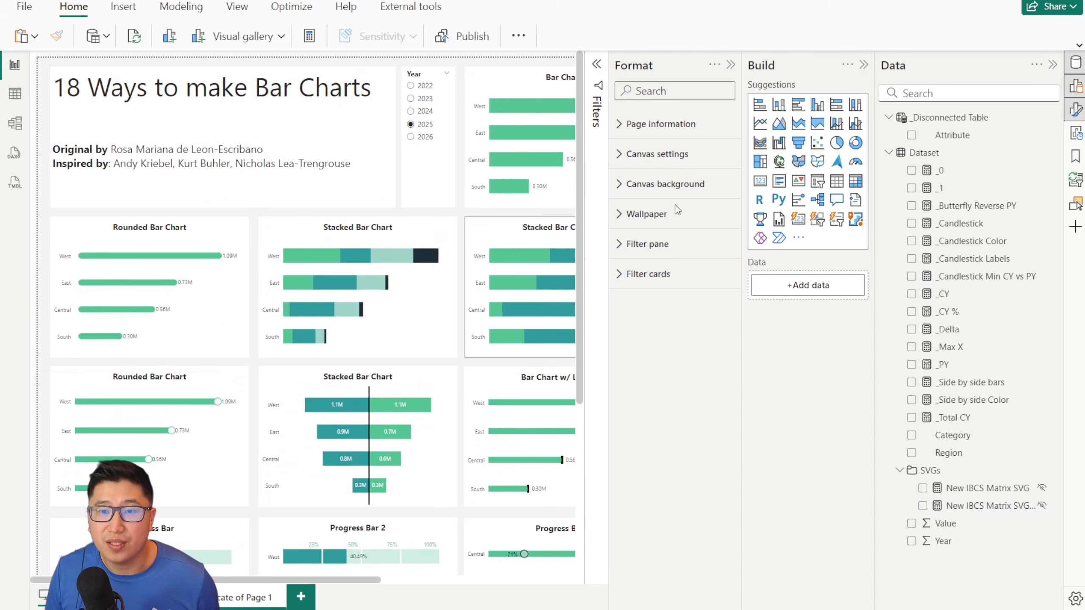
left_click(731, 65)
left_click(863, 65)
scroll(770, 188, "down", 3)
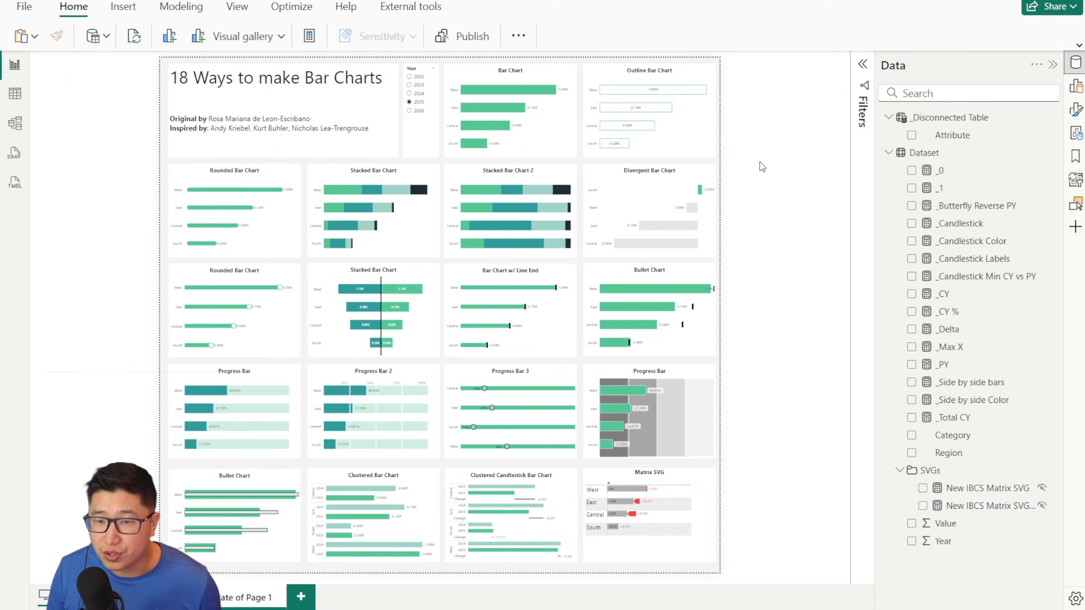